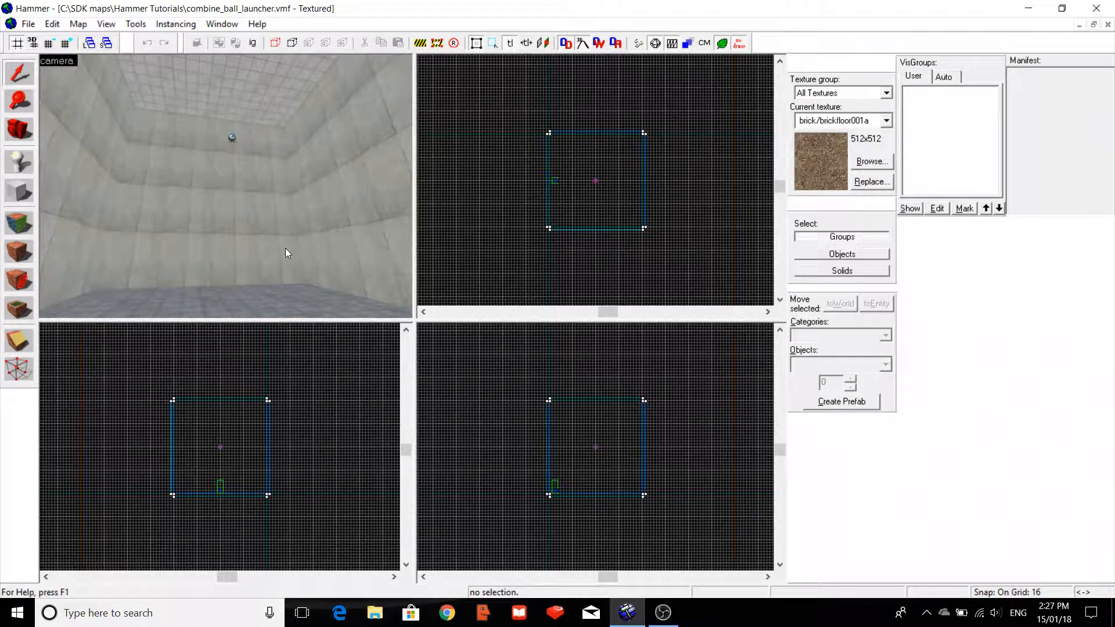
Examine the room's interior in the 3D view, including the player start, walls, floor, light and ceiling.
key(a)
key(Down)
key(Right)
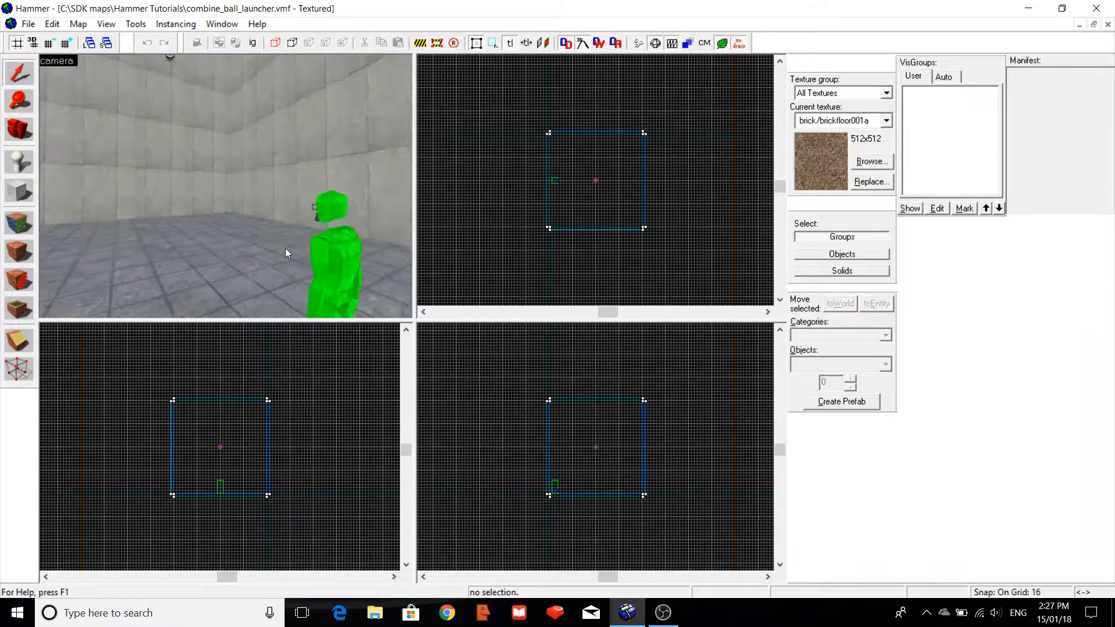
key(a)
key(Right)
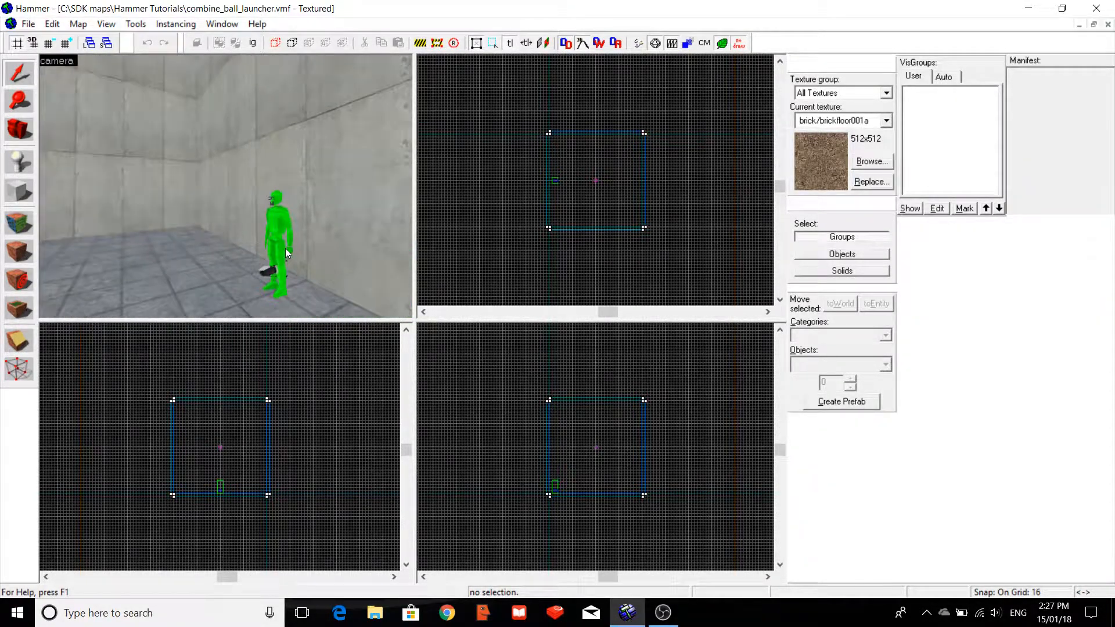
key(Down)
key(Left)
key(Right)
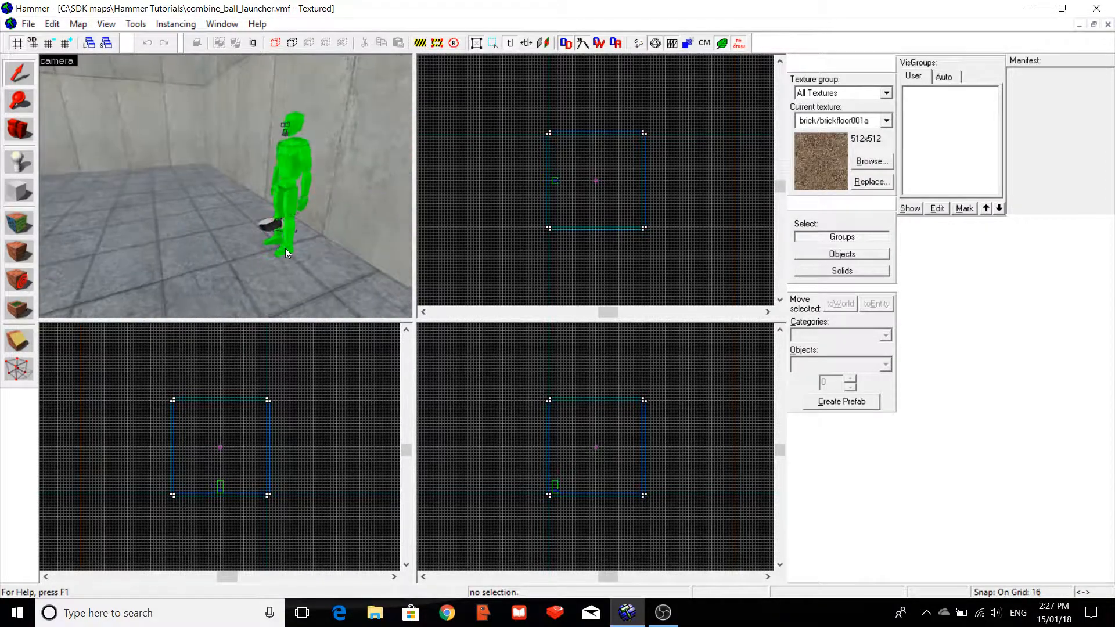
key(w)
key(Up)
key(Up)
key(Down)
key(Left)
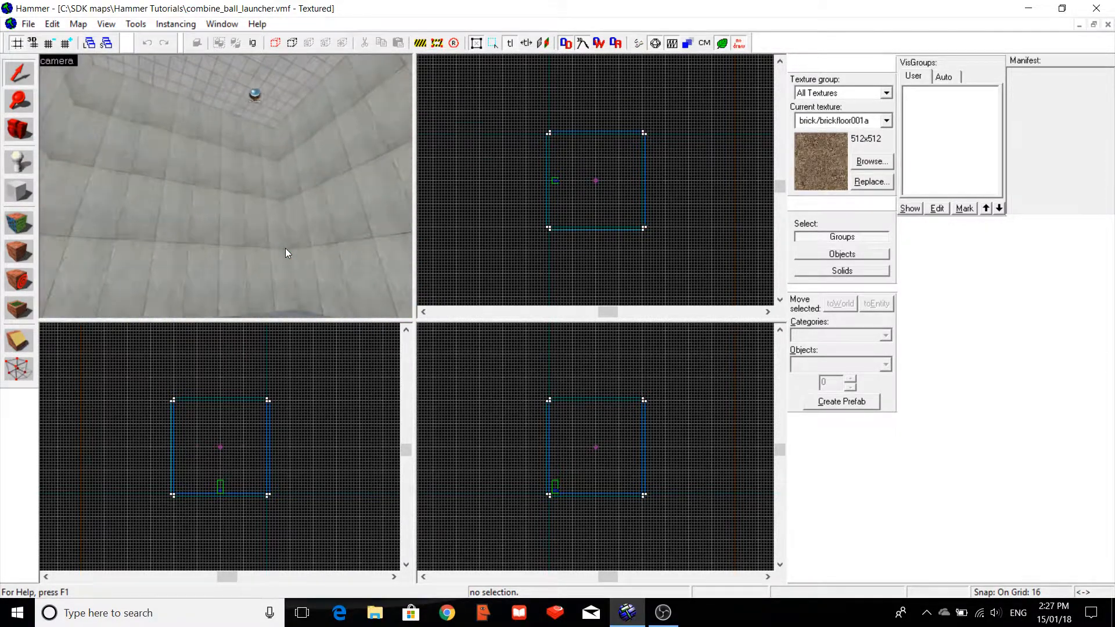
key(Right)
key(w)
key(Down)
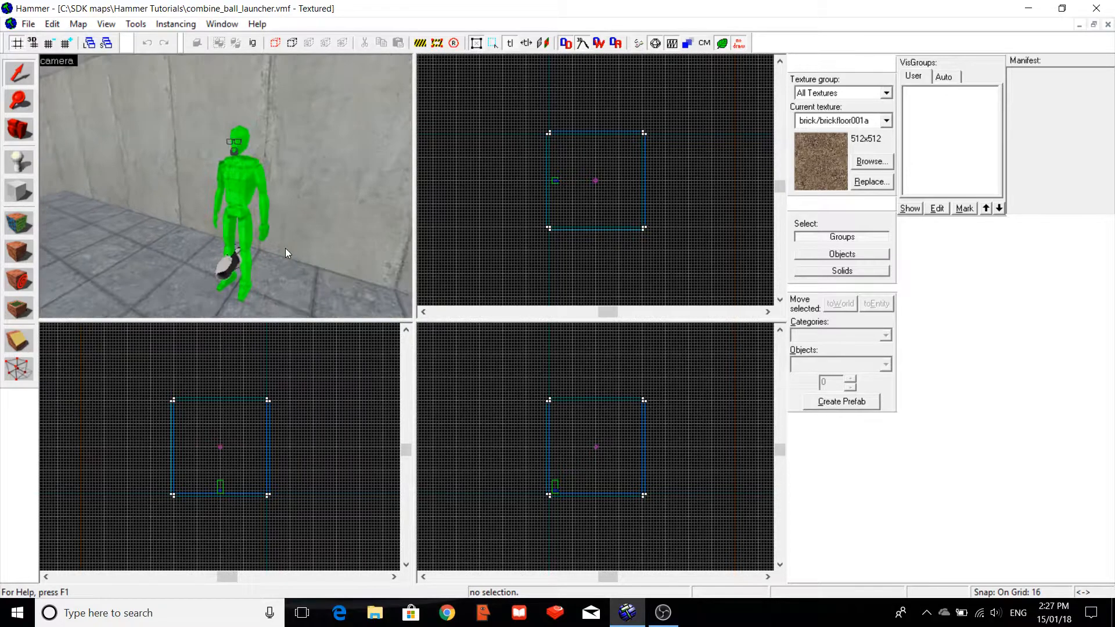
key(d)
key(Left)
key(Up)
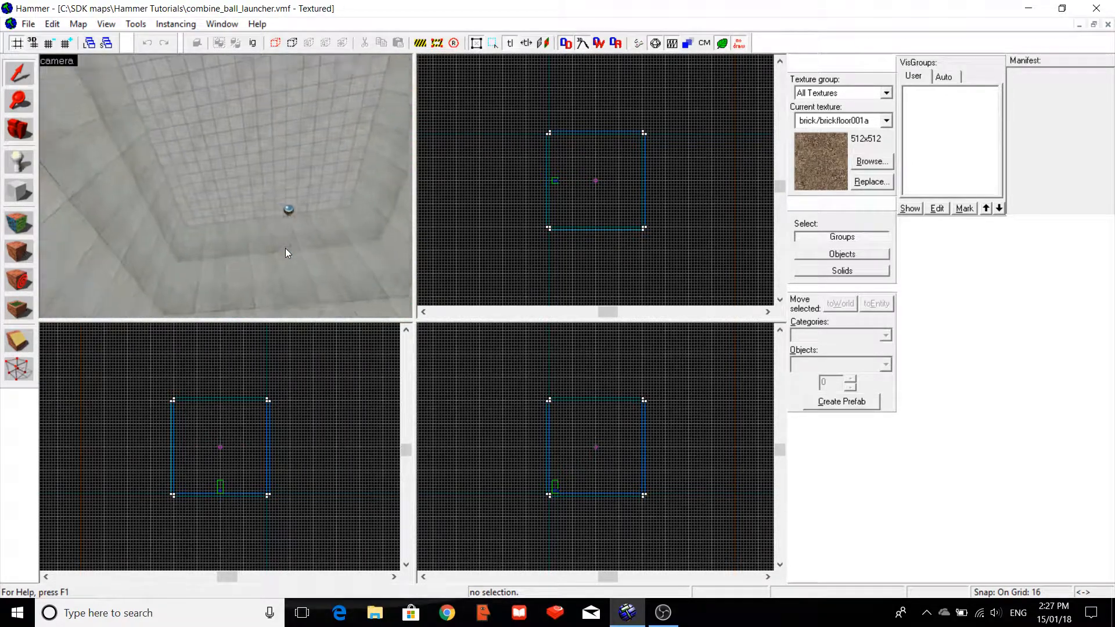
key(Down)
key(Down)
key(Up)
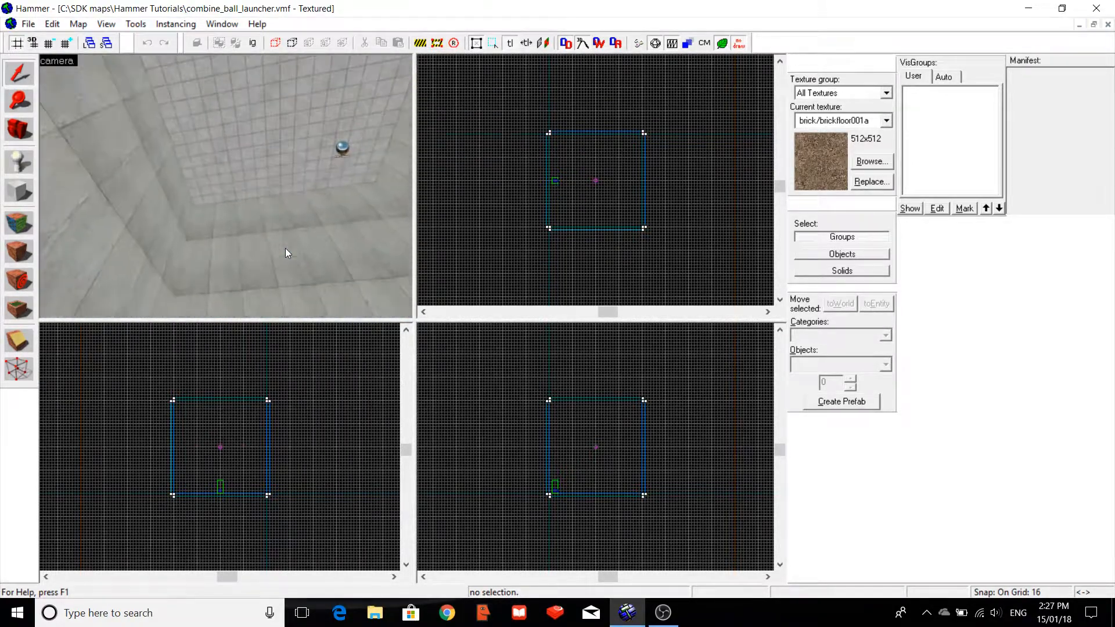
key(w)
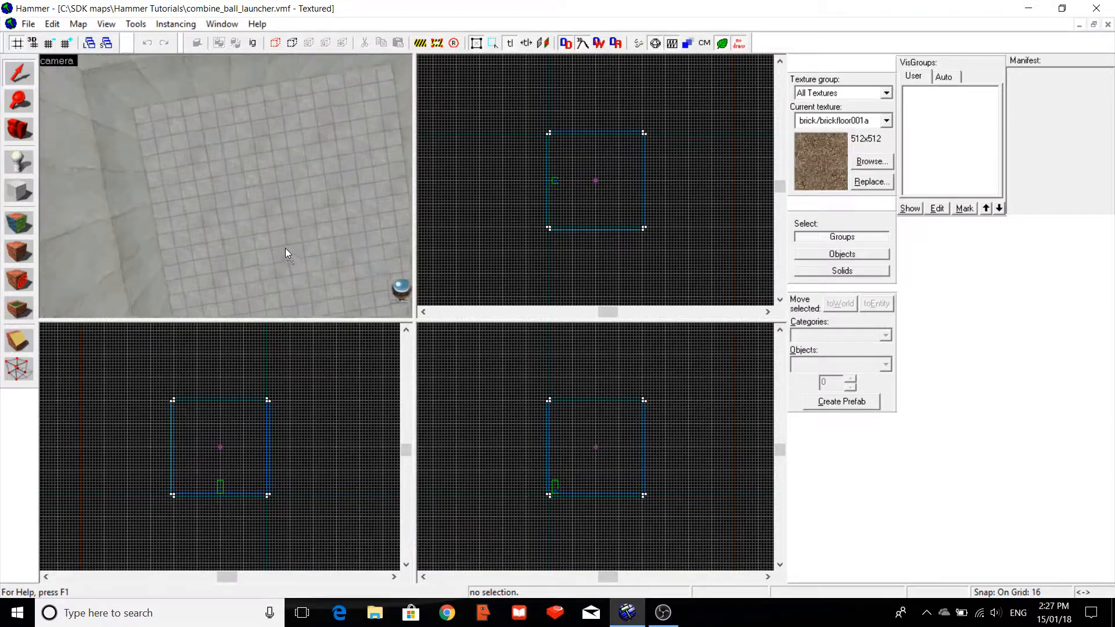
key(Down)
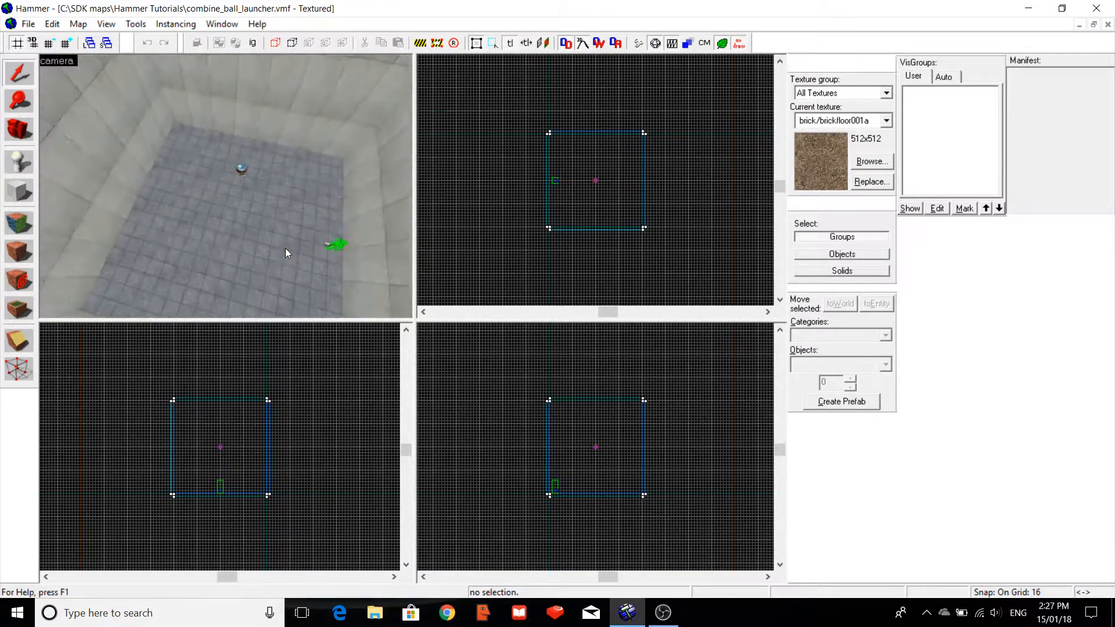
key(w)
key(Up)
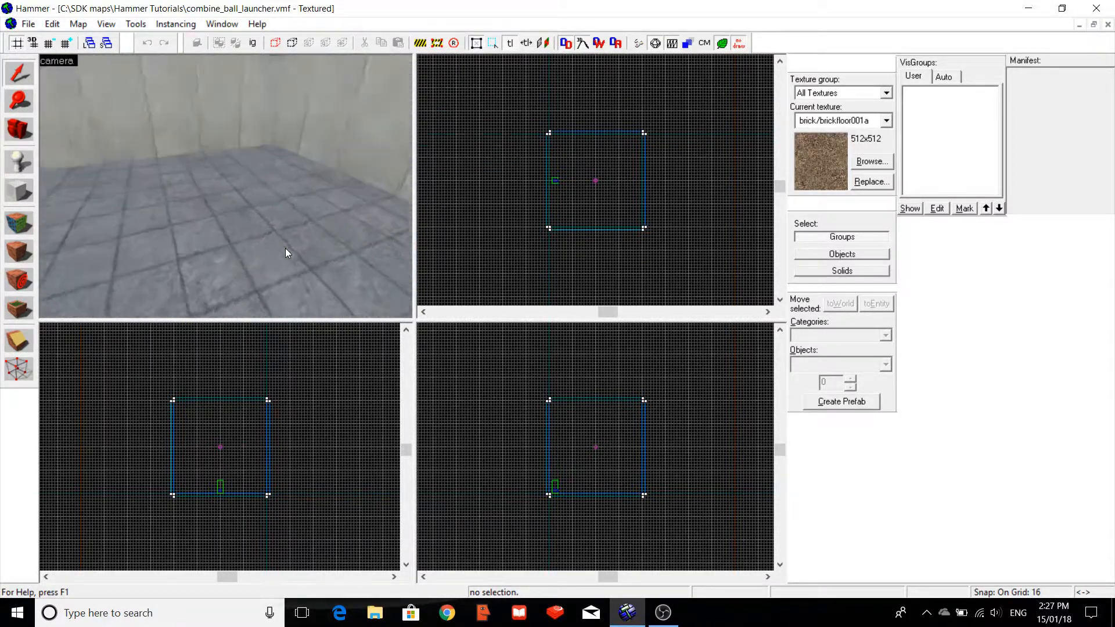
key(Down)
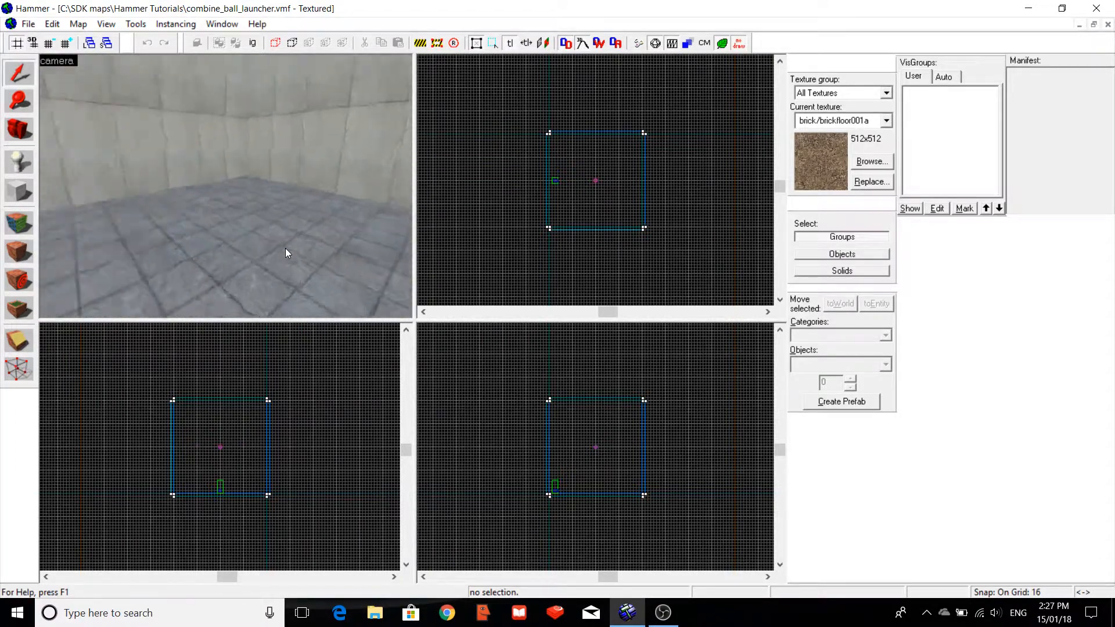
Place a prop_dynamic entity on the room's tiled ceiling.
key(Up)
key(w)
key(Up)
key(Right)
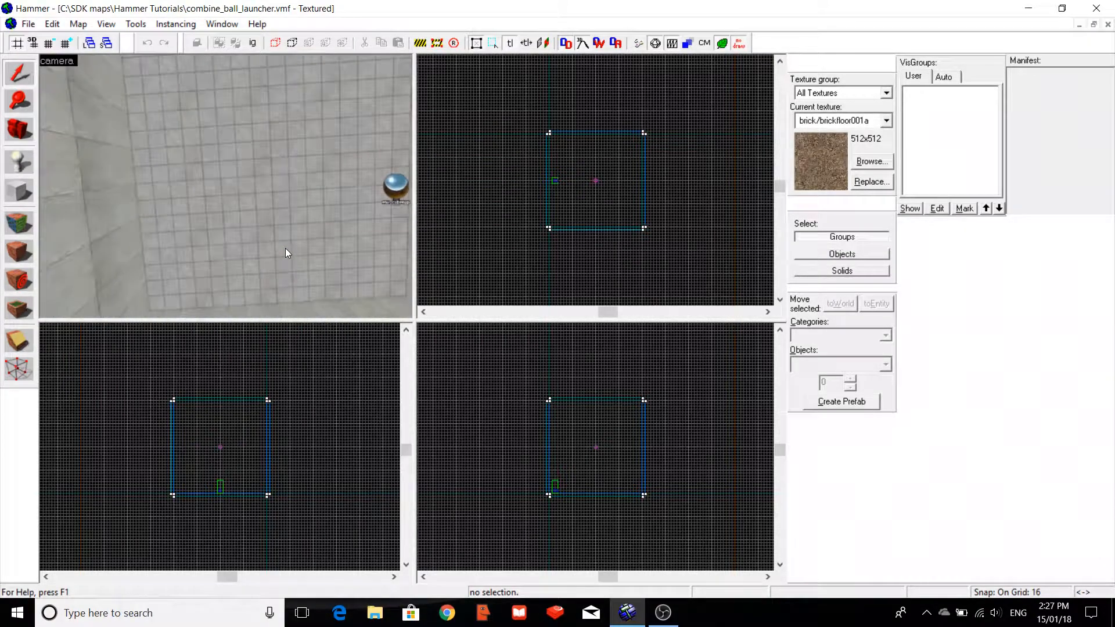
key(w)
key(Up)
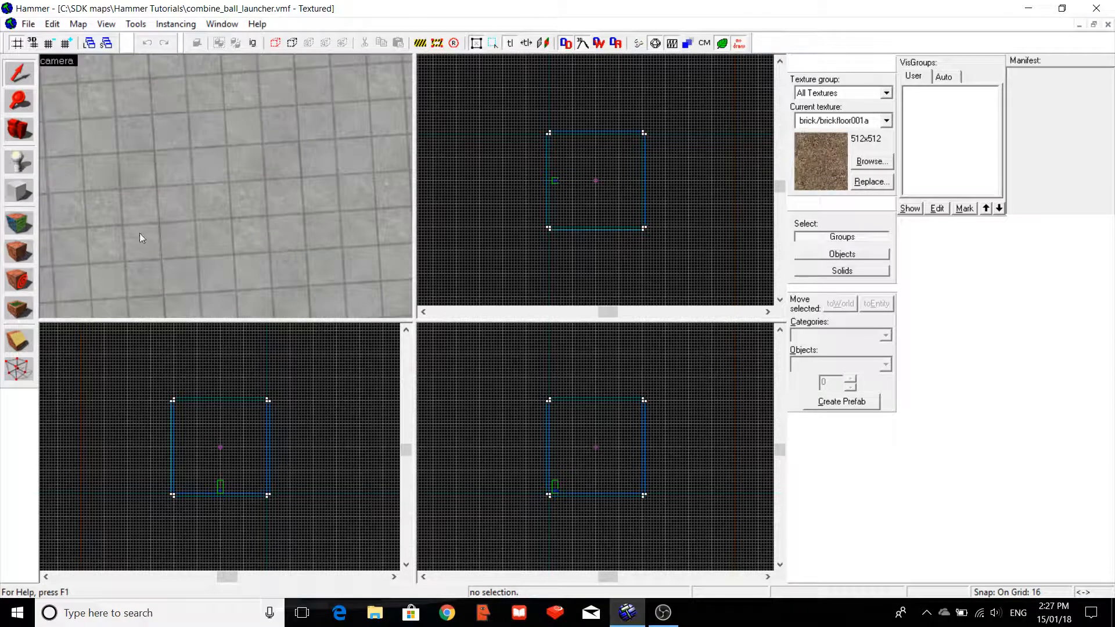
click(18, 162)
click(873, 360)
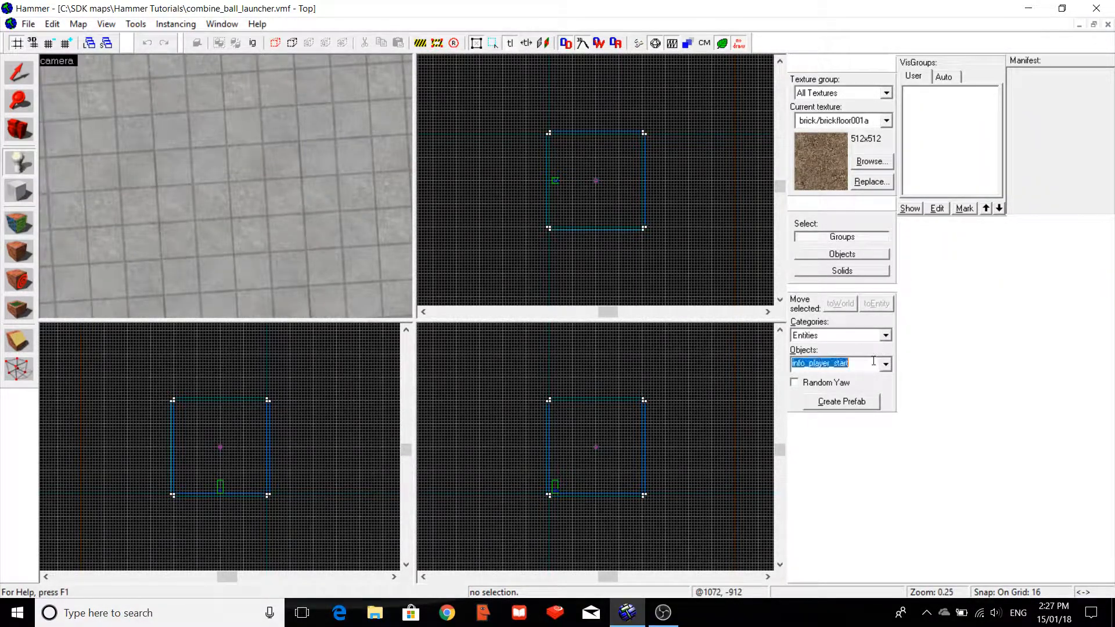
text(prop)
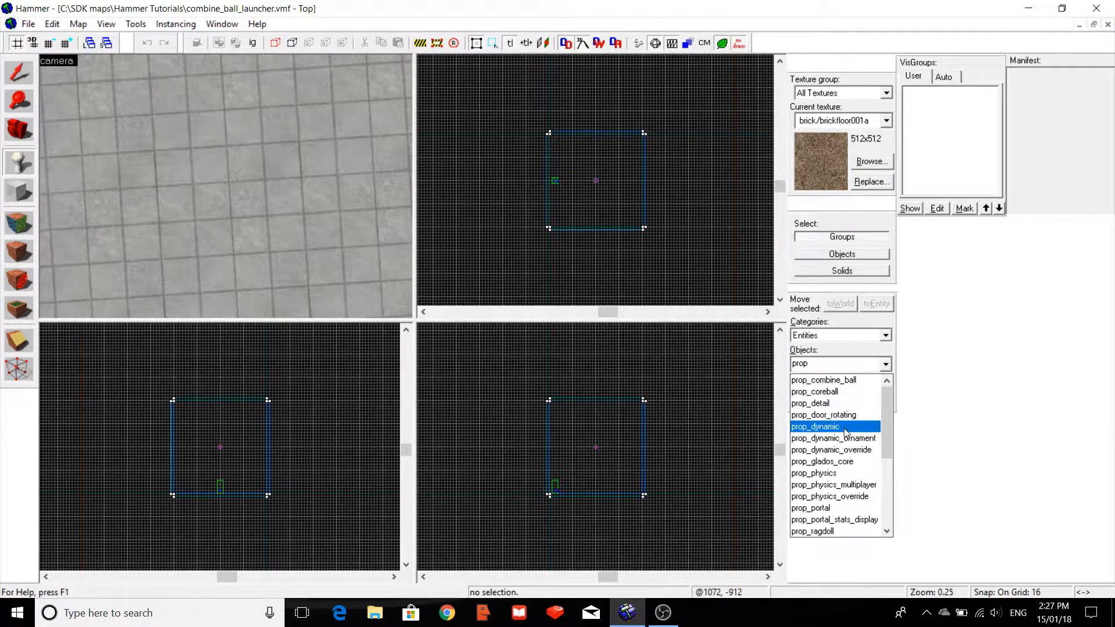
click(845, 433)
click(229, 203)
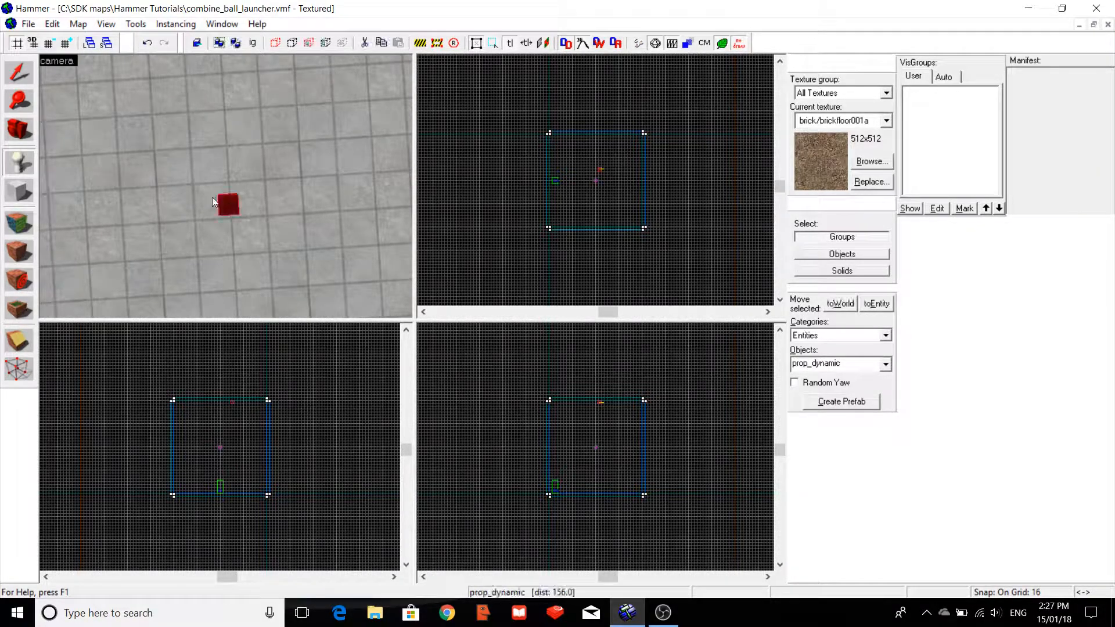
Set the new prop's world model to models/props/combine_ball_launcher.mdl and apply it.
click(28, 75)
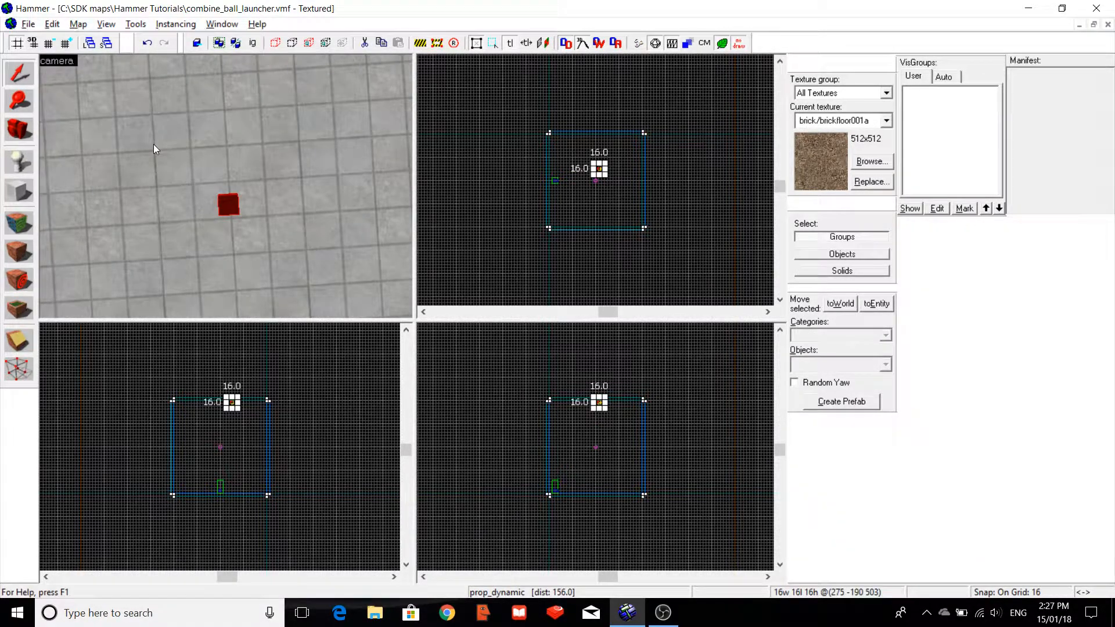
key(alt+Return)
click(489, 278)
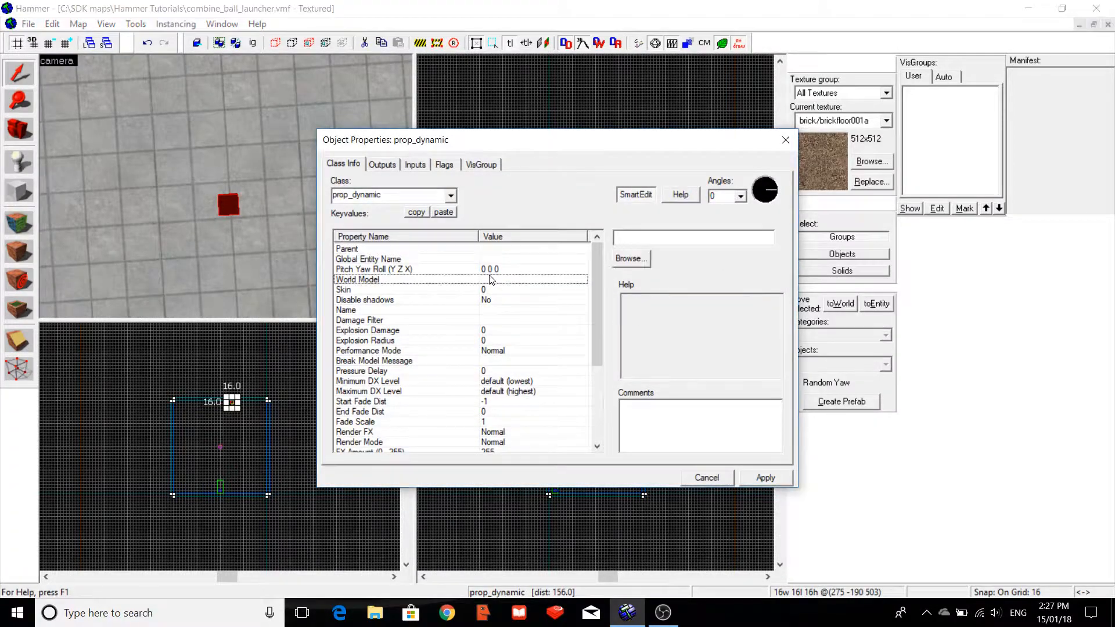
click(636, 260)
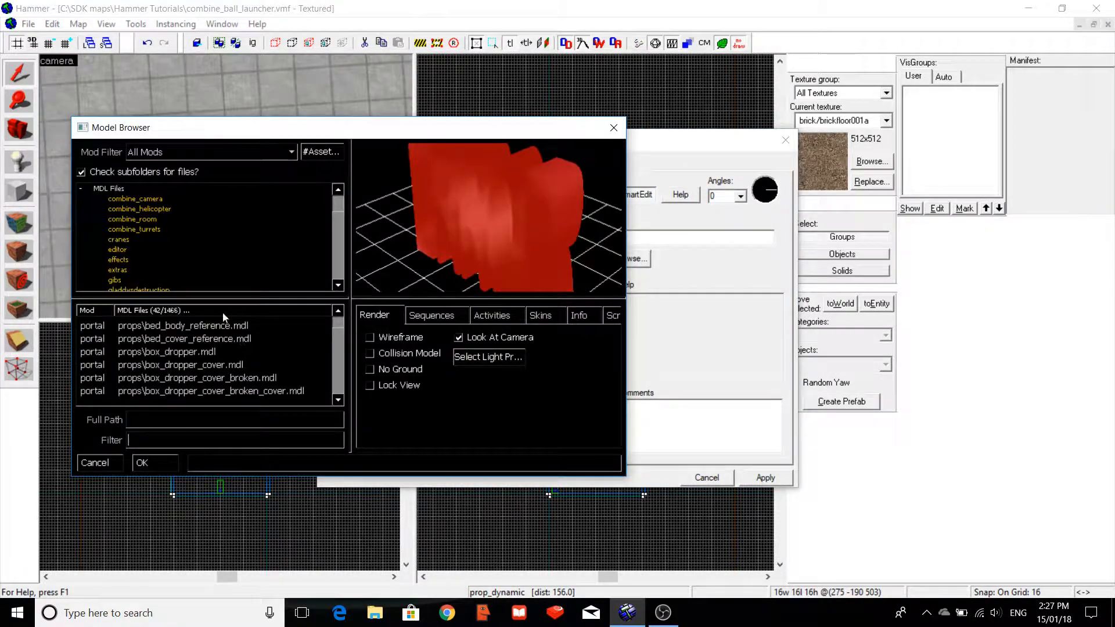
click(253, 353)
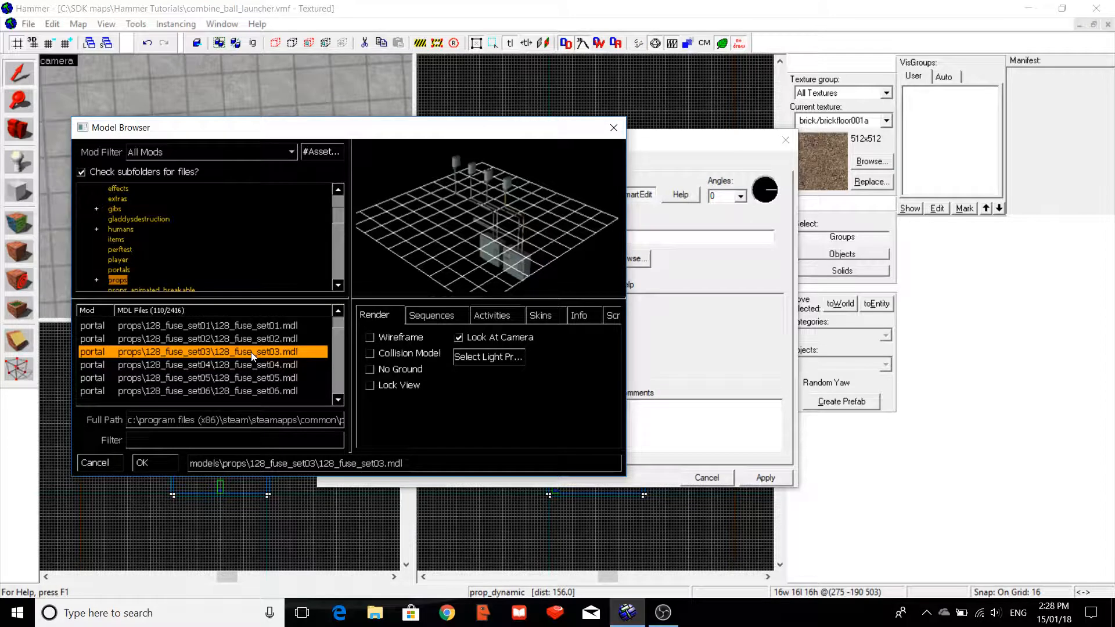
key(Down)
key(Down)
key(Down)
key(Down)
key(Down)
key(Down)
key(Down)
key(Down)
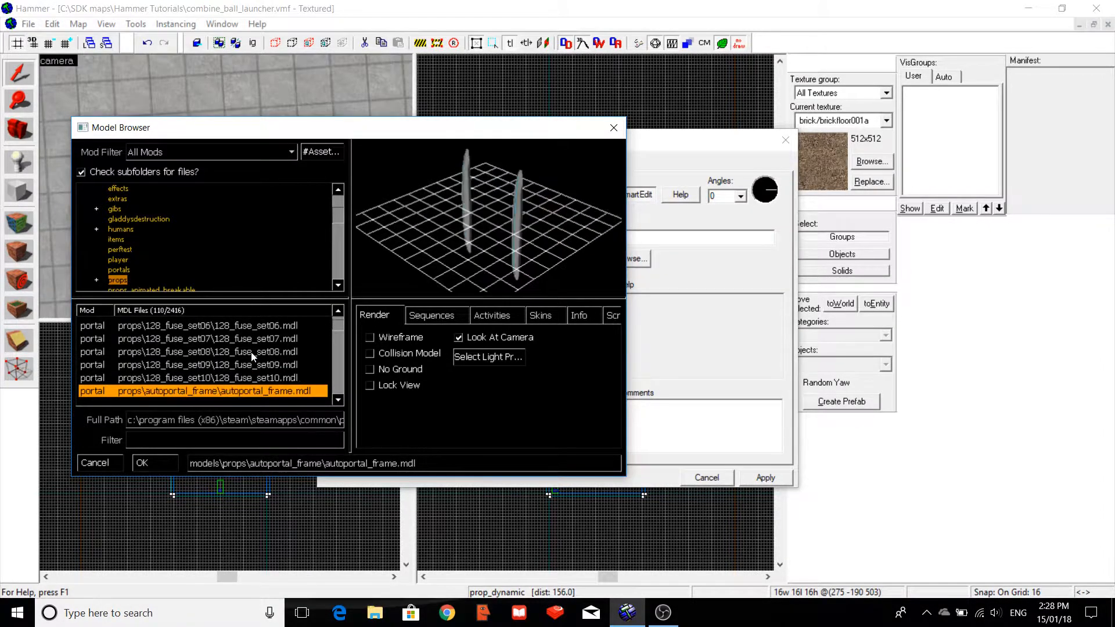
drag(337, 329, 334, 343)
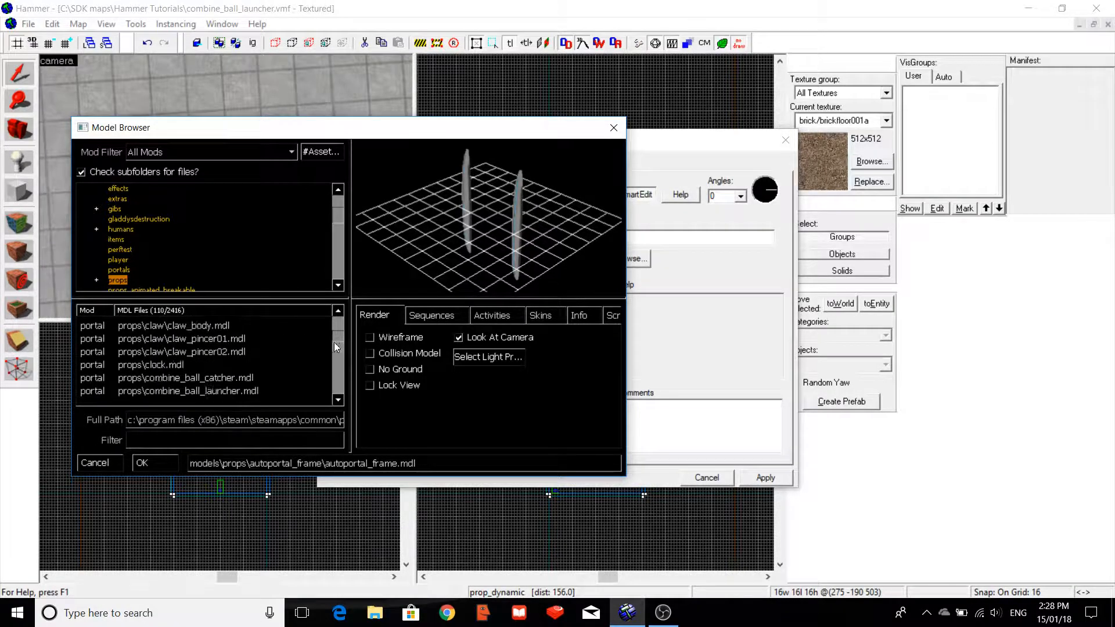
click(231, 391)
double_click(230, 391)
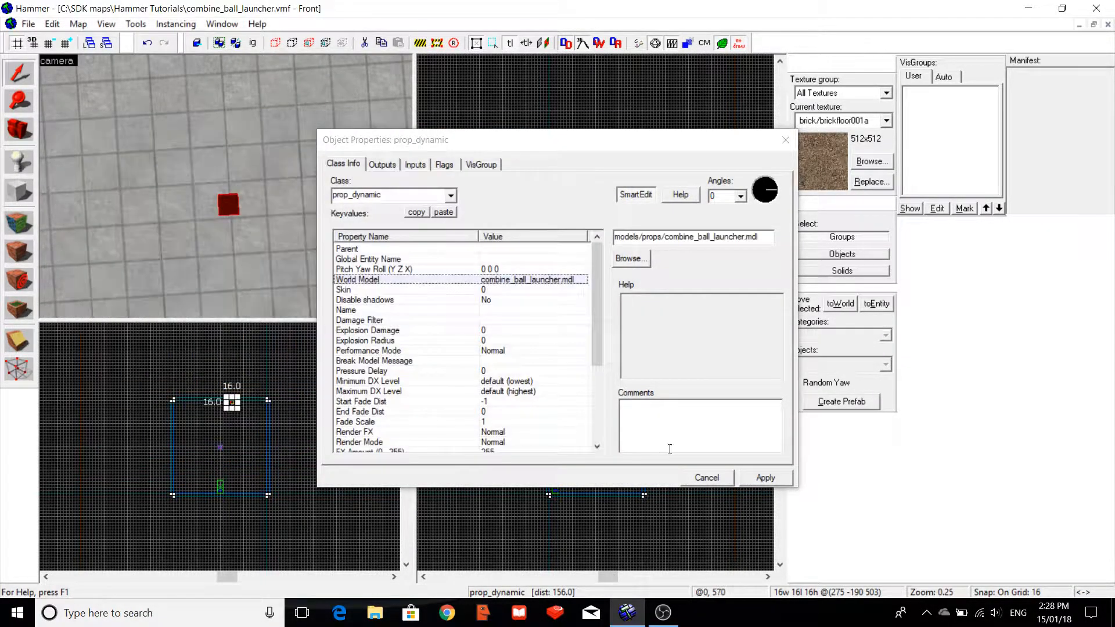
click(766, 477)
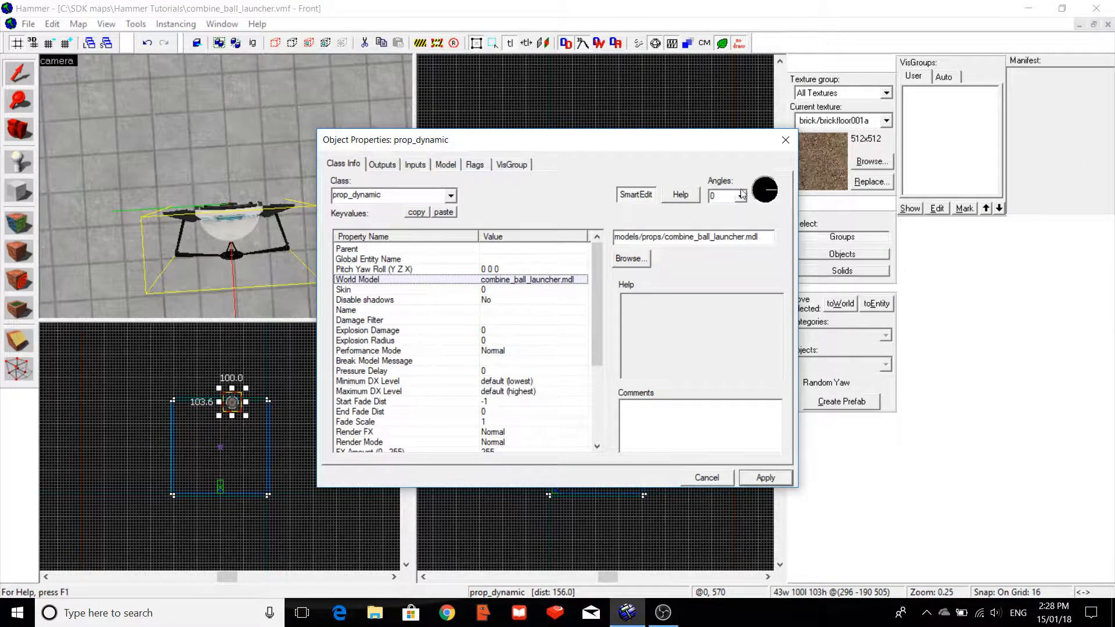
Try orienting the launcher prop with the Up angle.
click(738, 196)
click(734, 216)
click(763, 477)
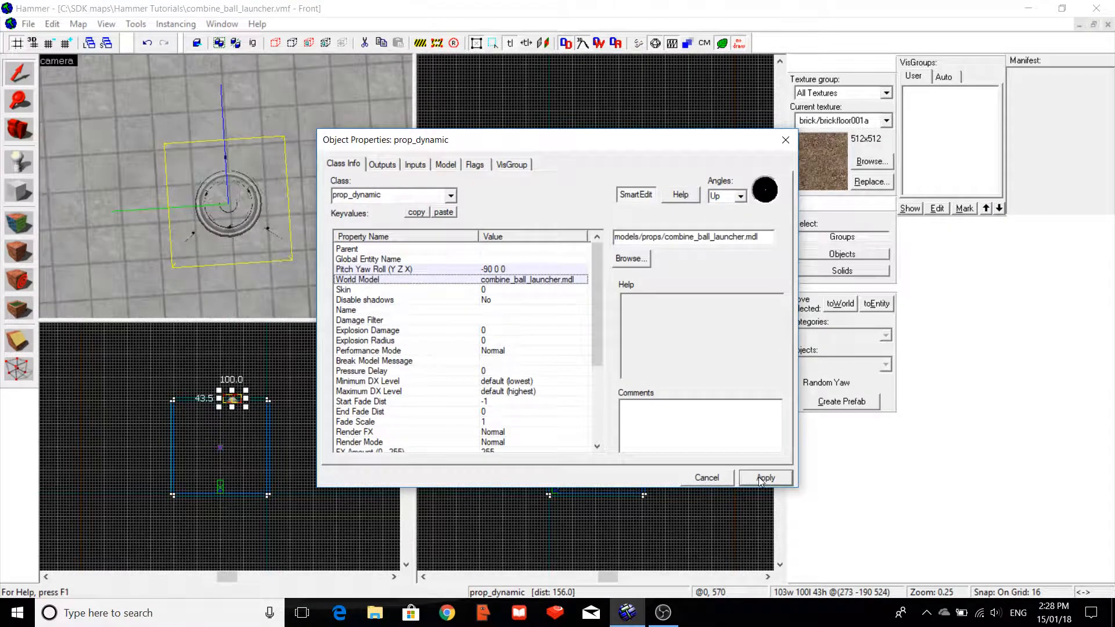
Set the launcher prop's angle to Down so it faces into the room, and apply it.
click(740, 195)
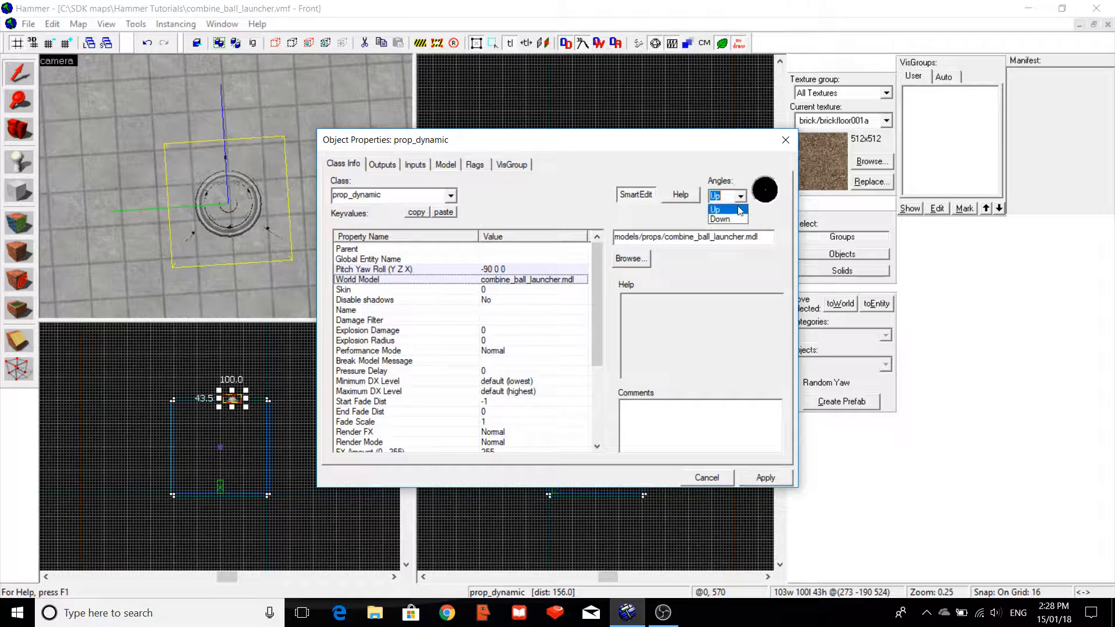
click(731, 225)
click(775, 480)
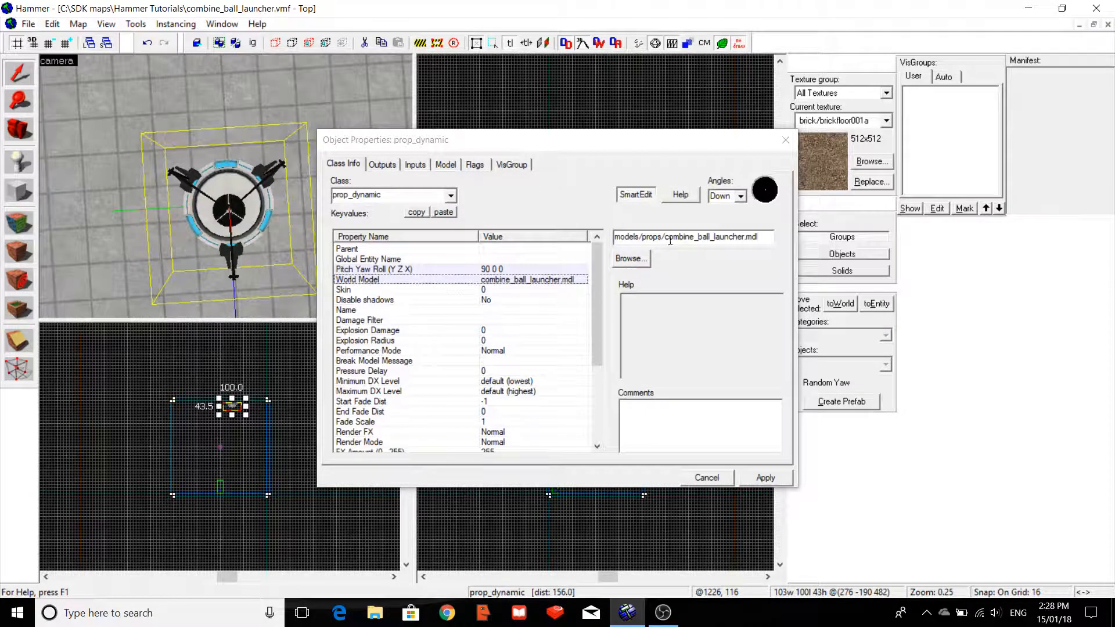
Name the launcher prop ball_launcher, apply the name and close its properties.
click(482, 310)
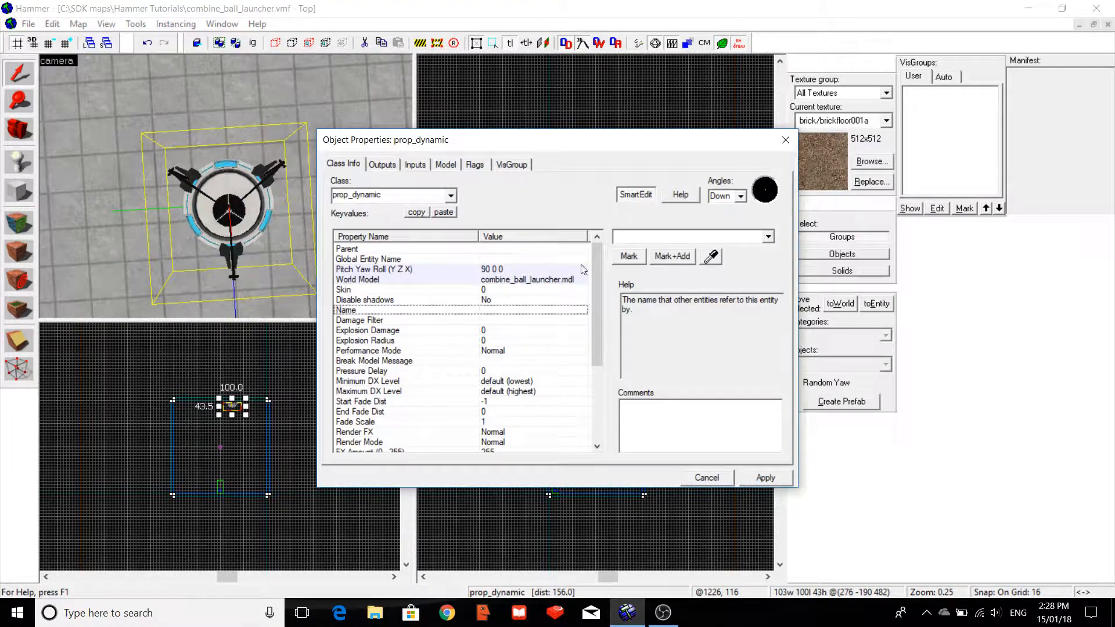
text(ball)
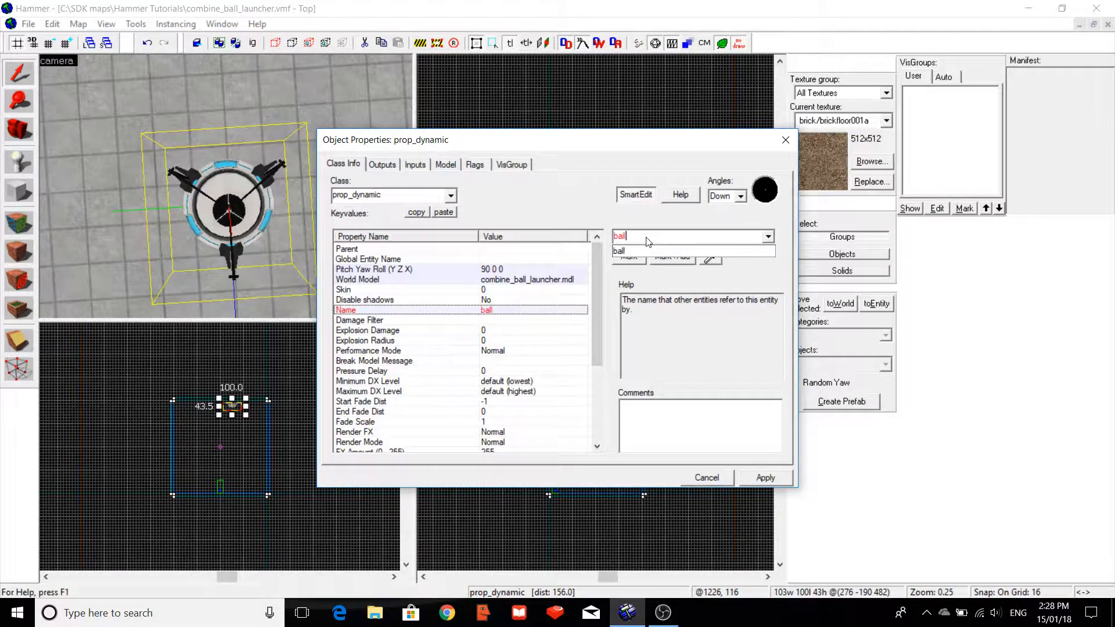
text(_launcher)
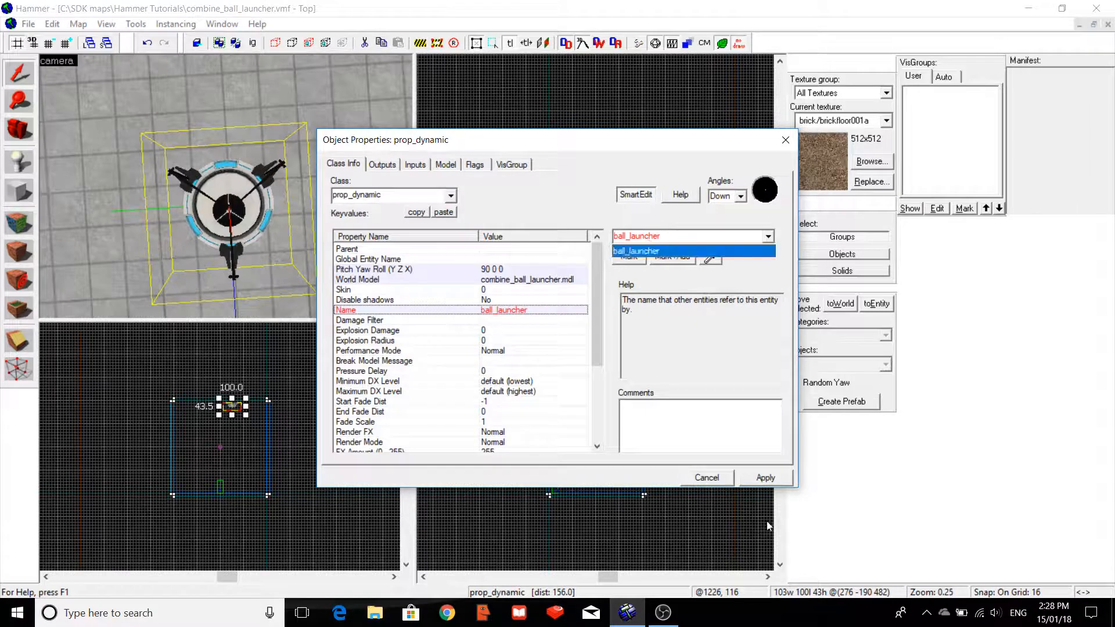
click(770, 481)
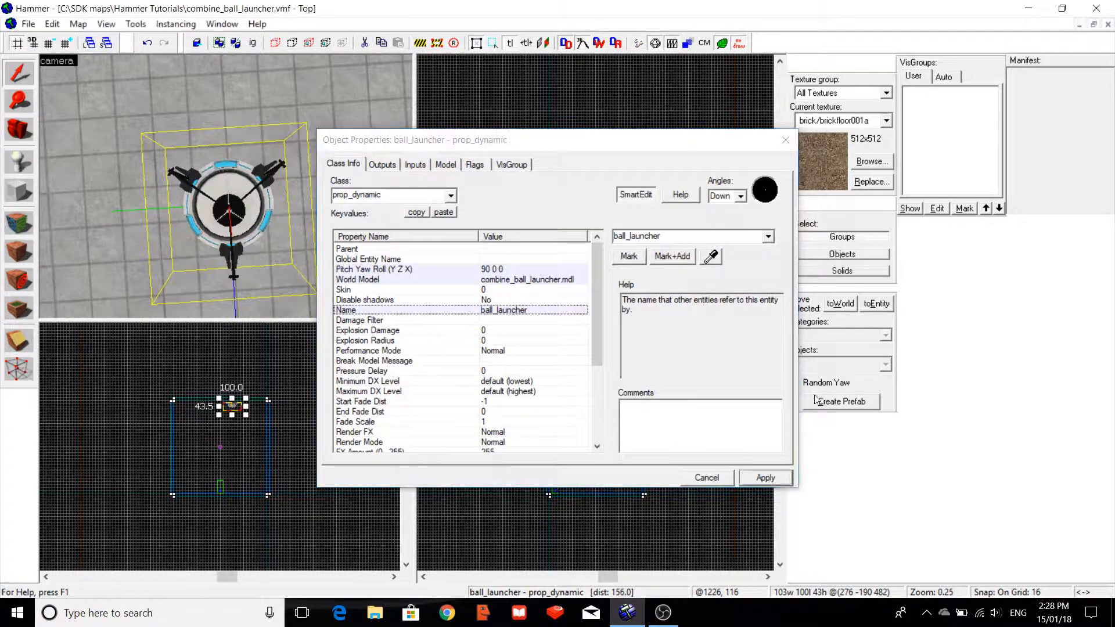
click(785, 140)
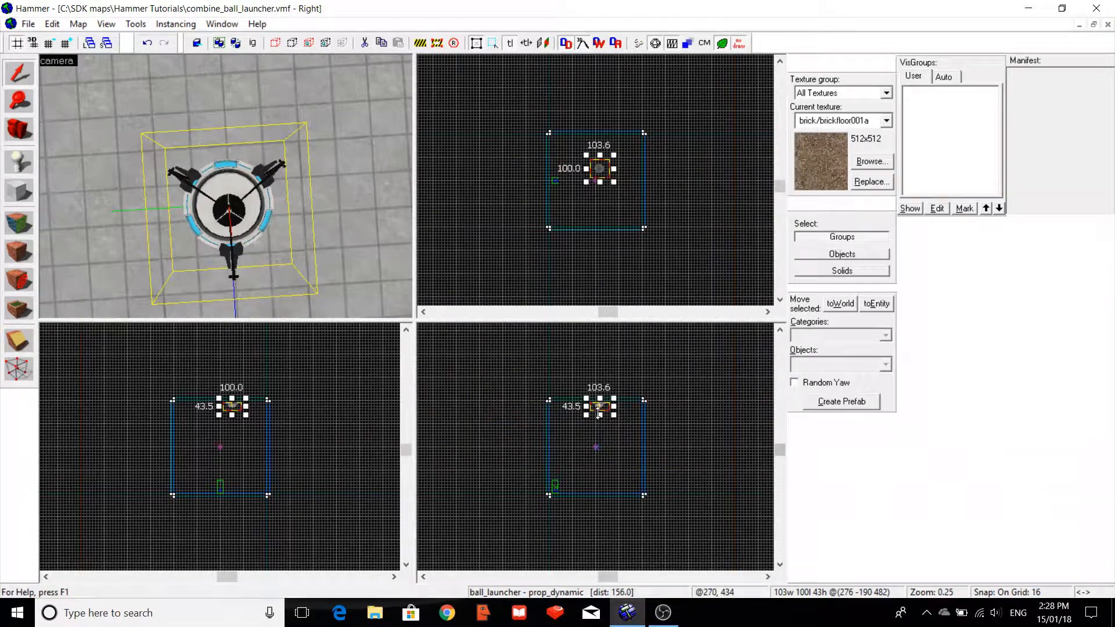
Move the launcher prop in the top view to about (258, -128), lining it up with the light's horizontal position.
scroll(591, 173, up, 5)
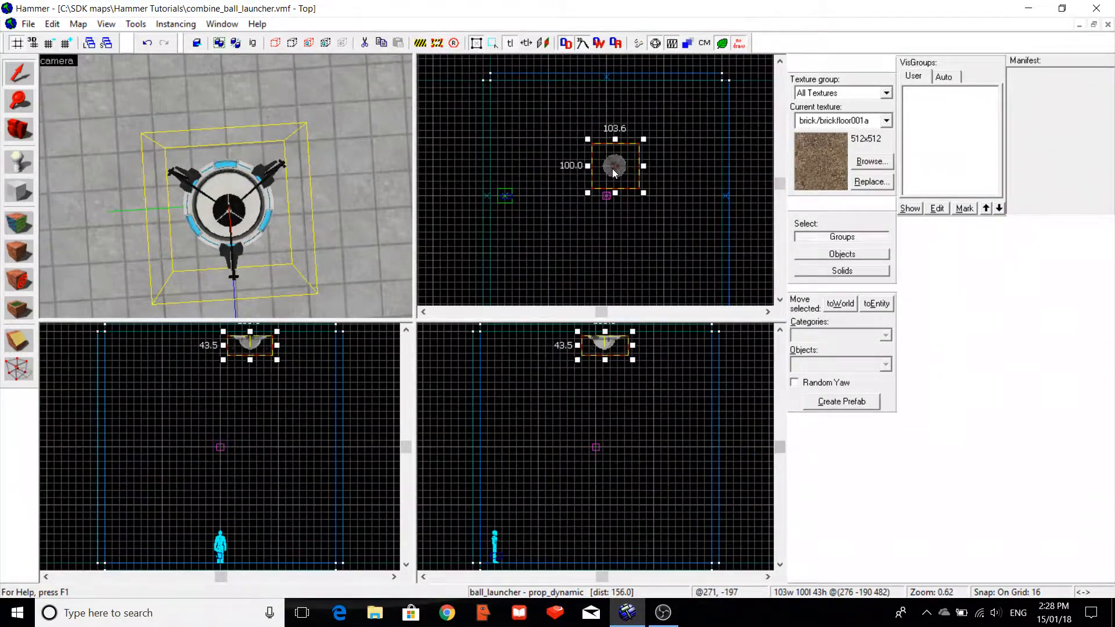
drag(613, 170, 604, 146)
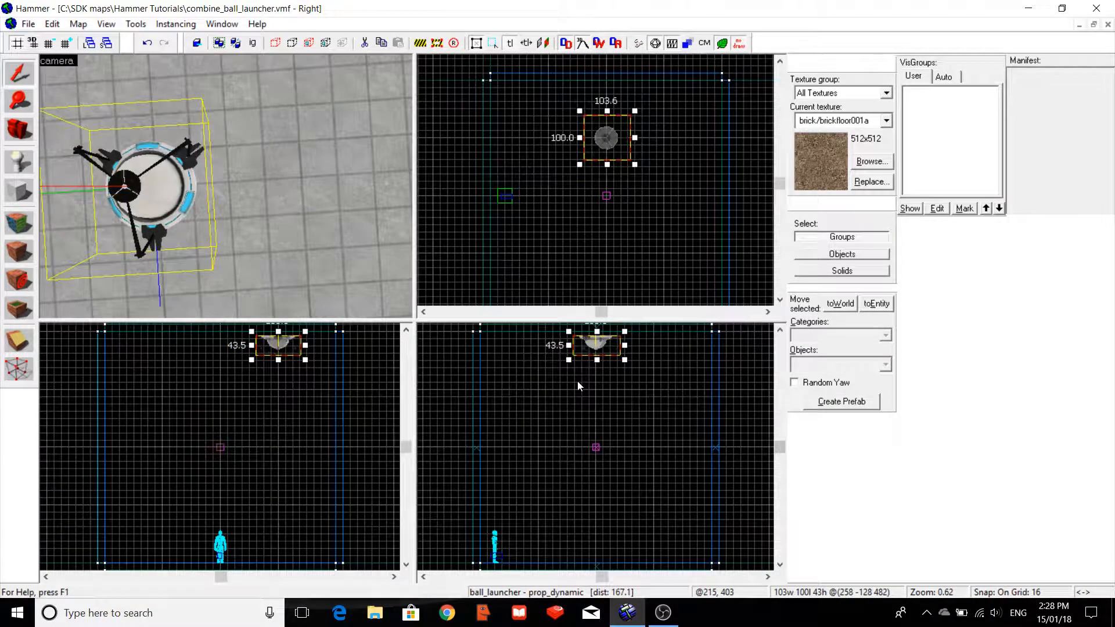
key(Up)
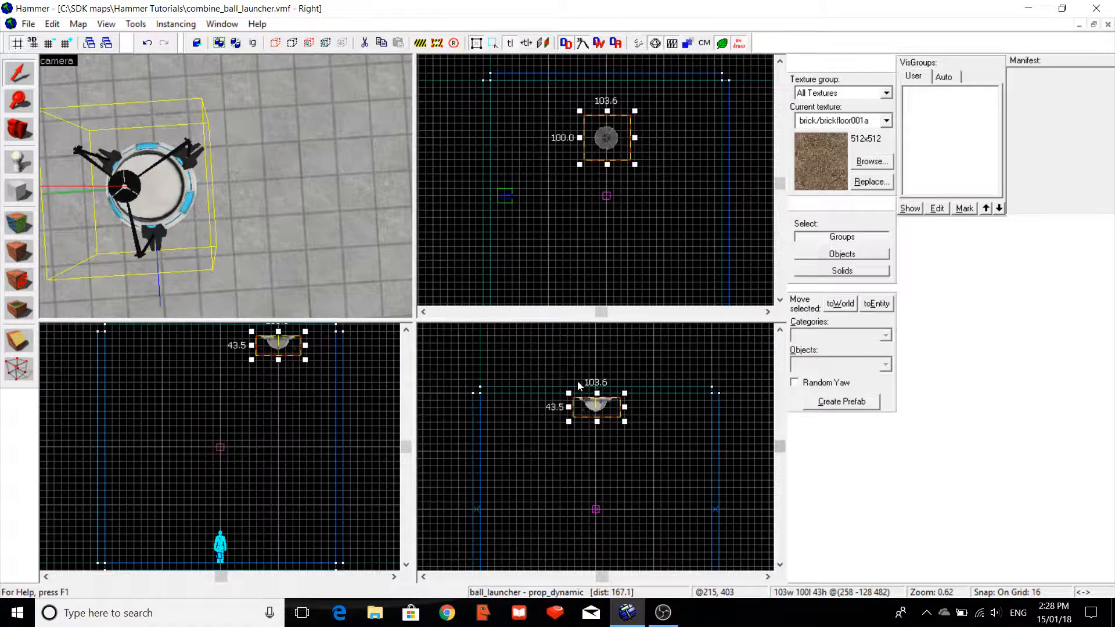
Raise the launcher prop against the ceiling to about (258, -128, 491) and clear the selection.
key(ctrl+shift+e)
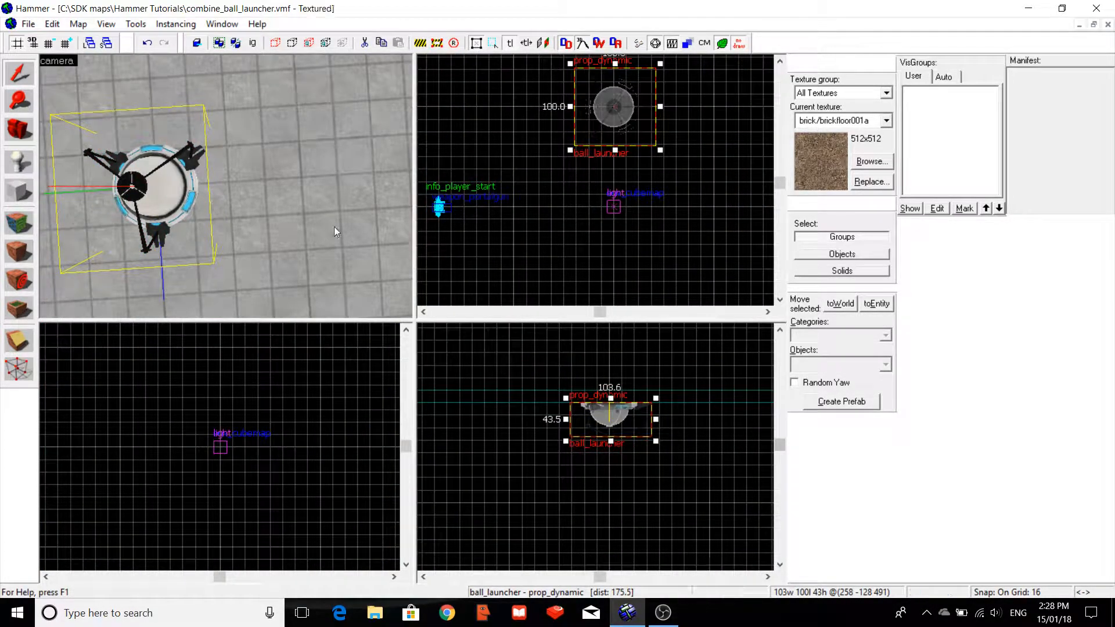
key(Escape)
Examine the launcher prop's orientation and fit against the ceiling from several angles in the 3D view.
key(Down)
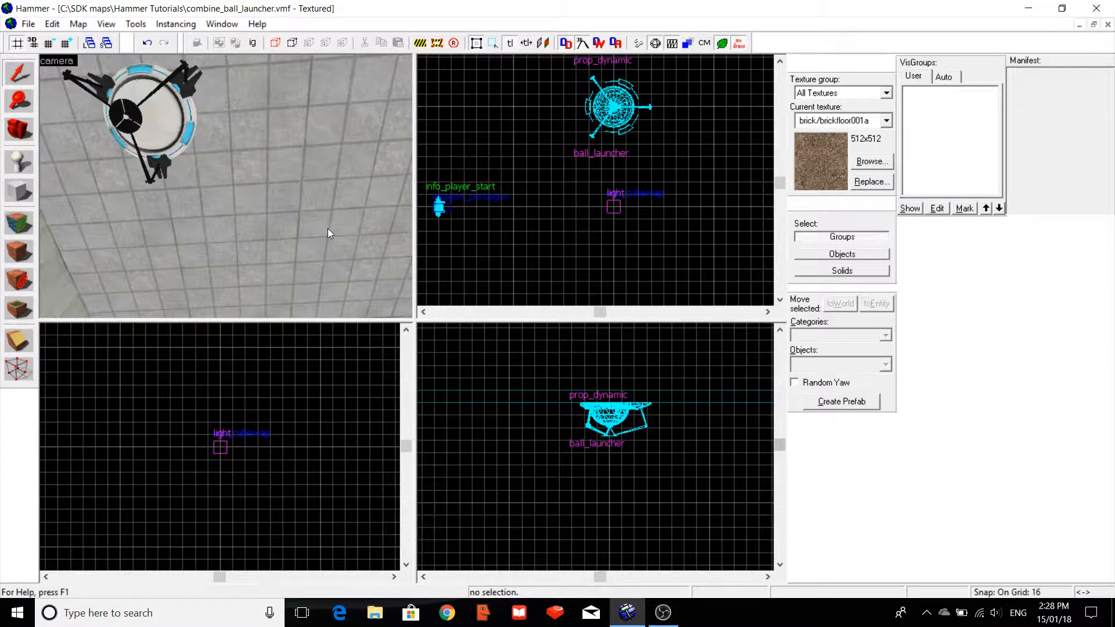
key(a)
key(s)
key(Up)
key(Left)
key(w)
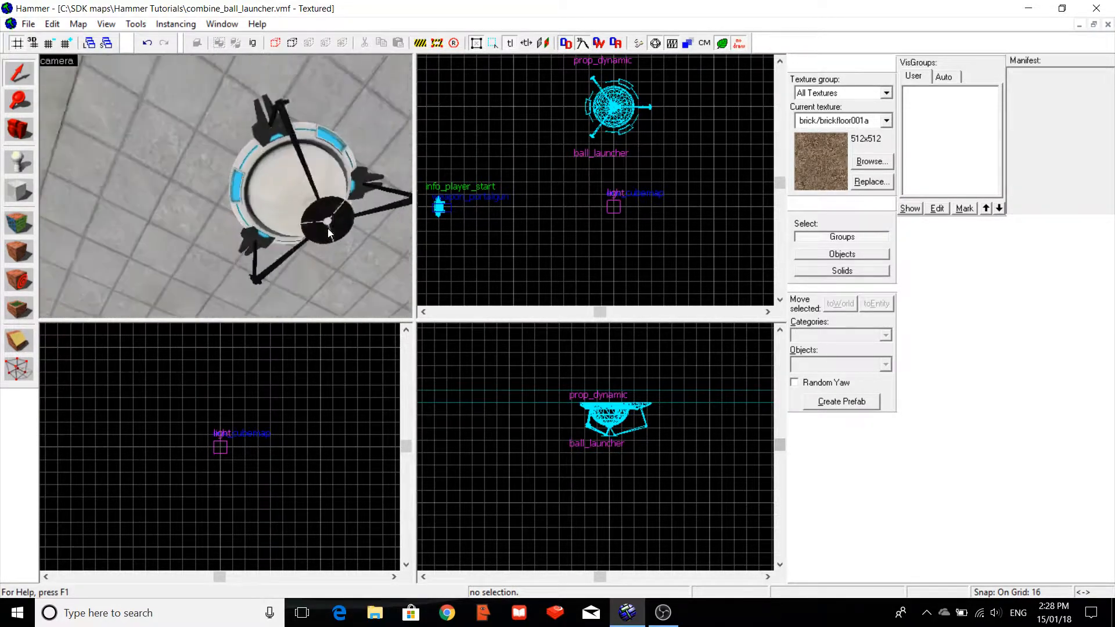
key(Down)
key(Right)
key(Up)
key(s)
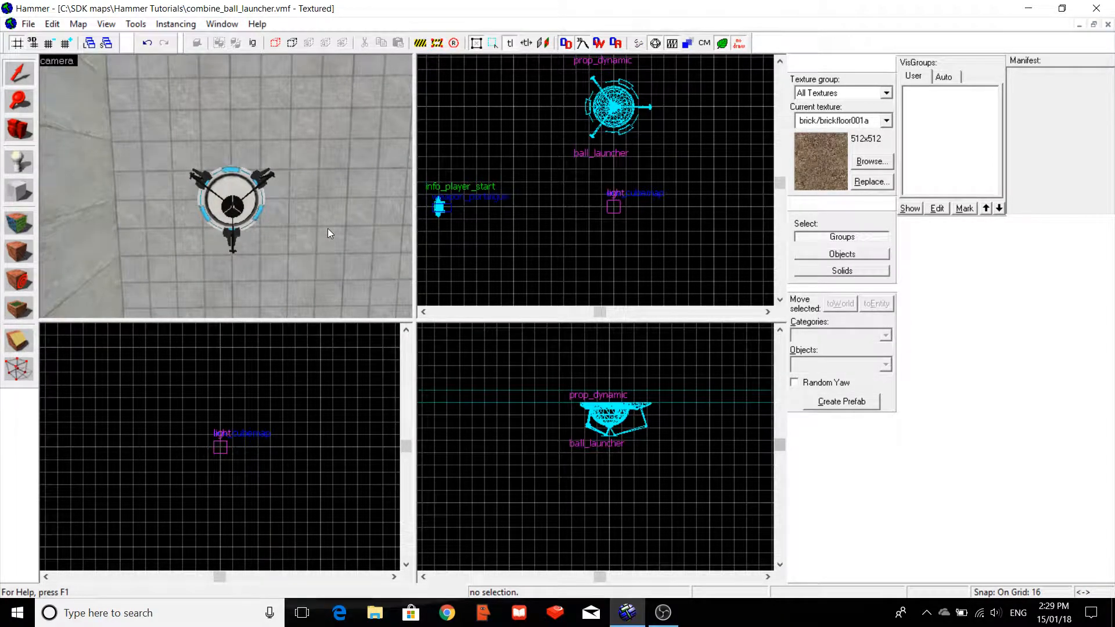
key(w)
key(Left)
key(d)
key(a)
key(Right)
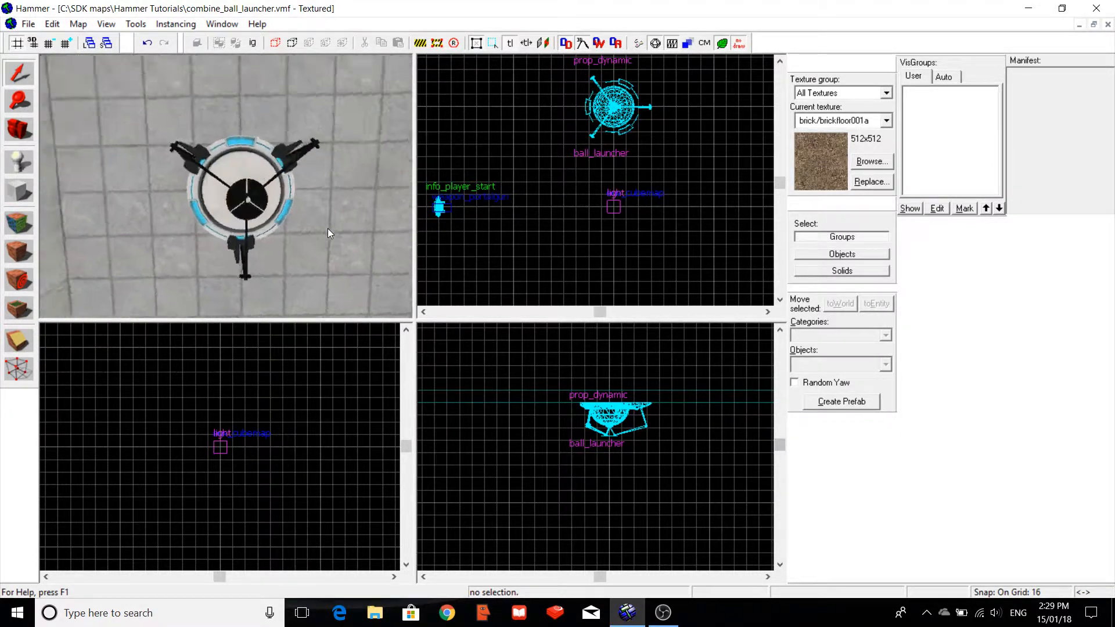
key(d)
key(a)
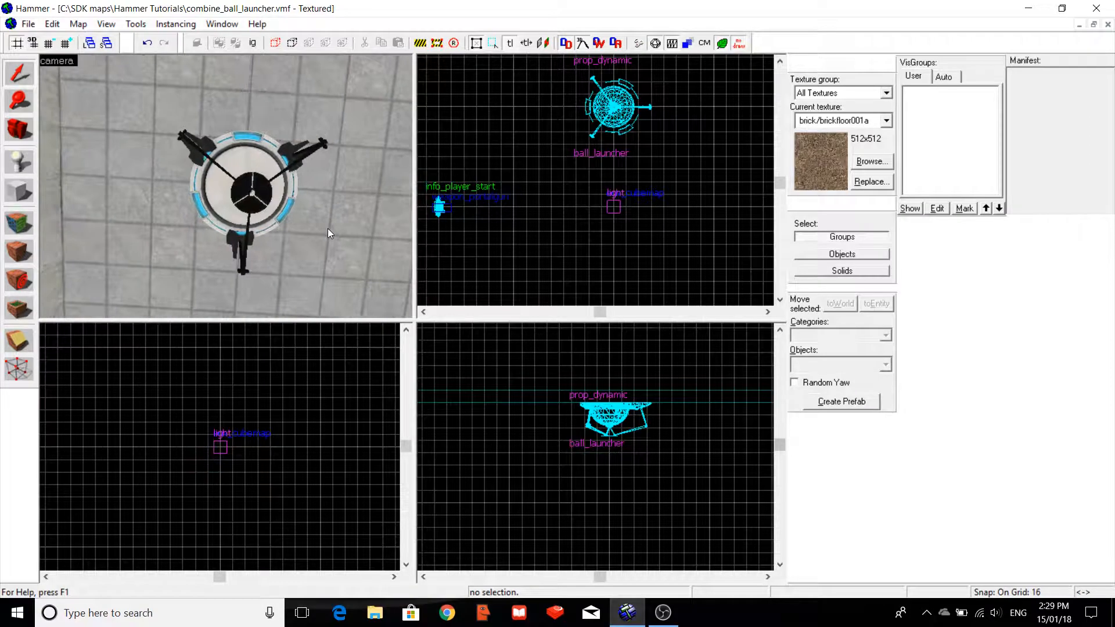
key(a)
key(Right)
key(w)
key(Down)
key(s)
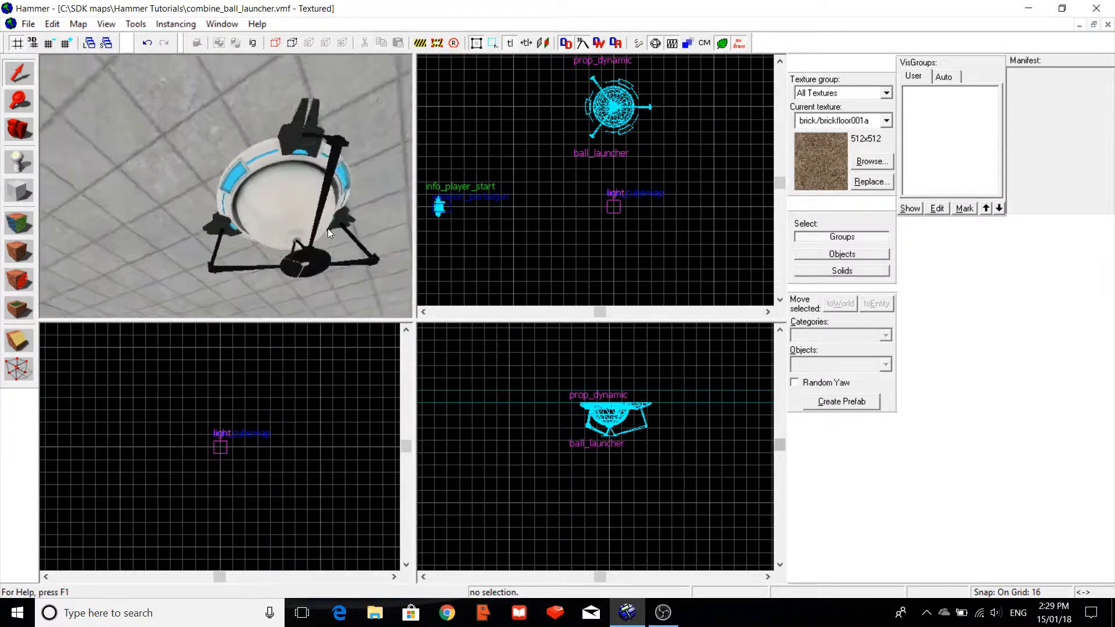
key(Down)
key(d)
key(Left)
key(a)
key(Right)
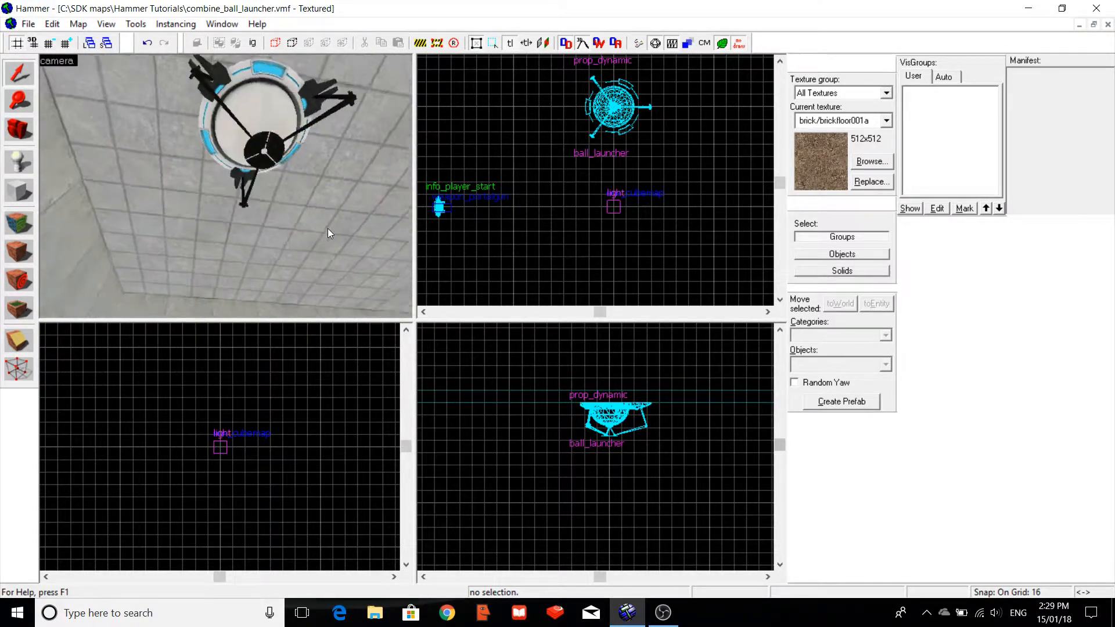
key(w)
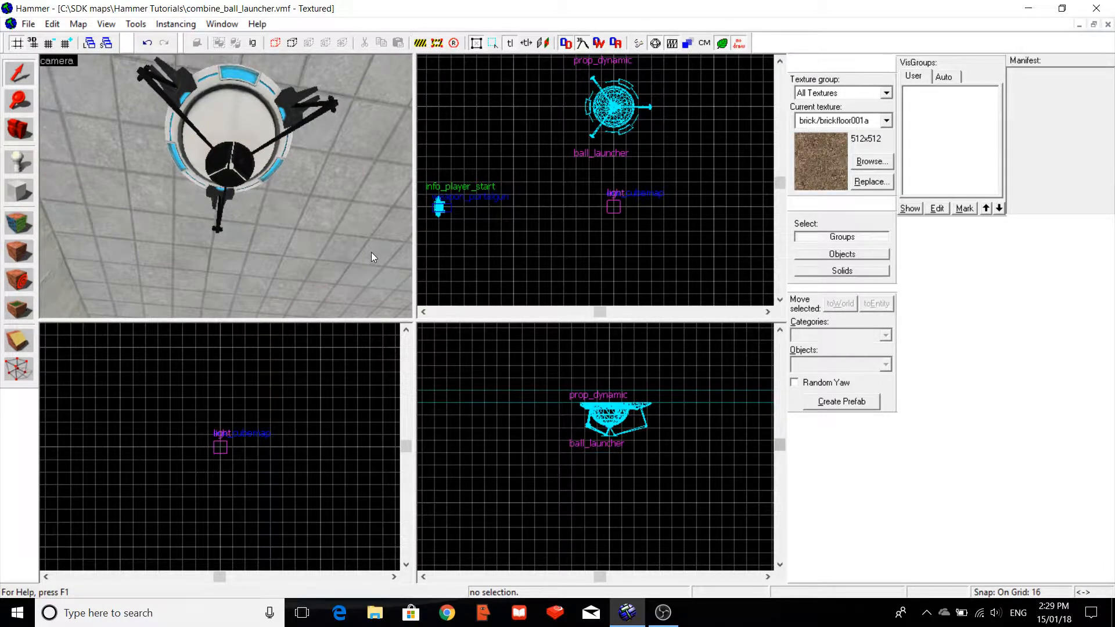
Place a point_energy_ball_launcher entity on the ceiling beside the launcher prop.
click(10, 155)
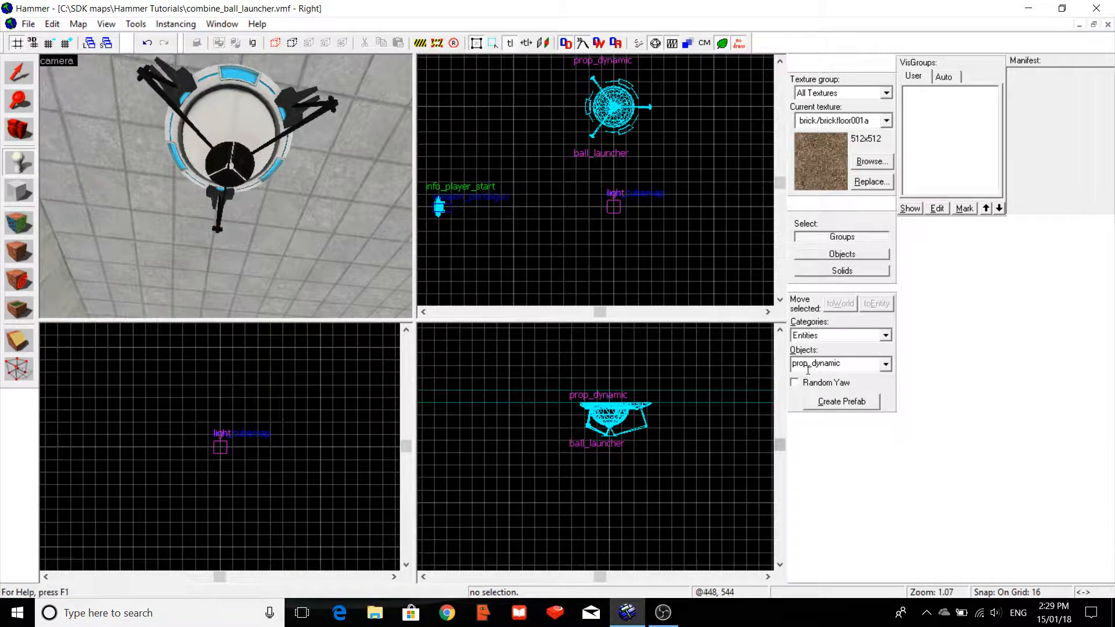
click(811, 364)
text(energy)
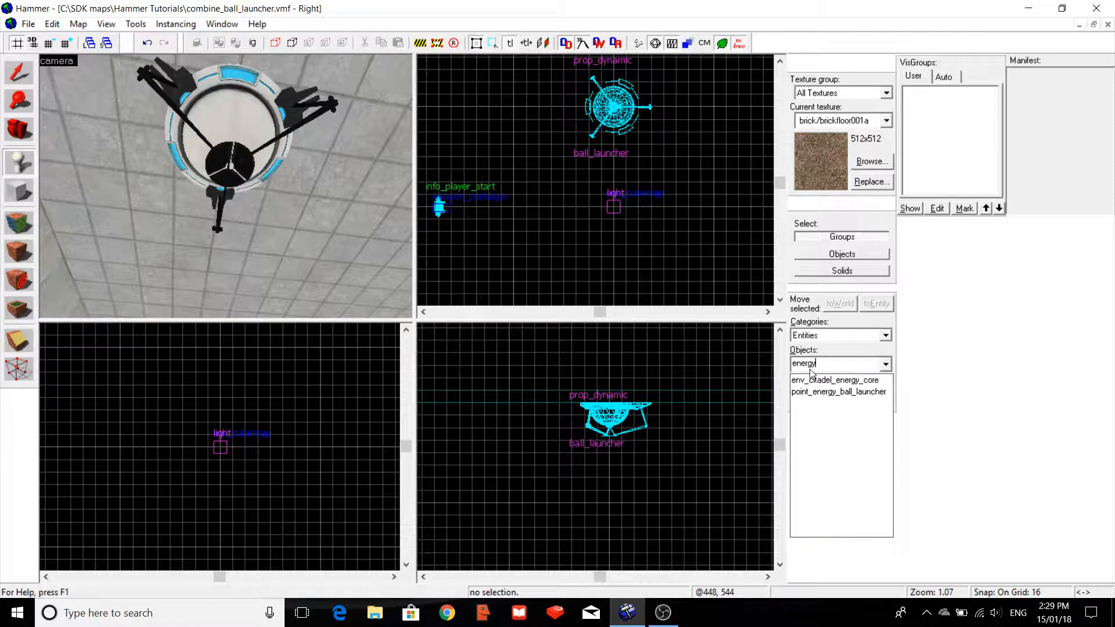
click(838, 393)
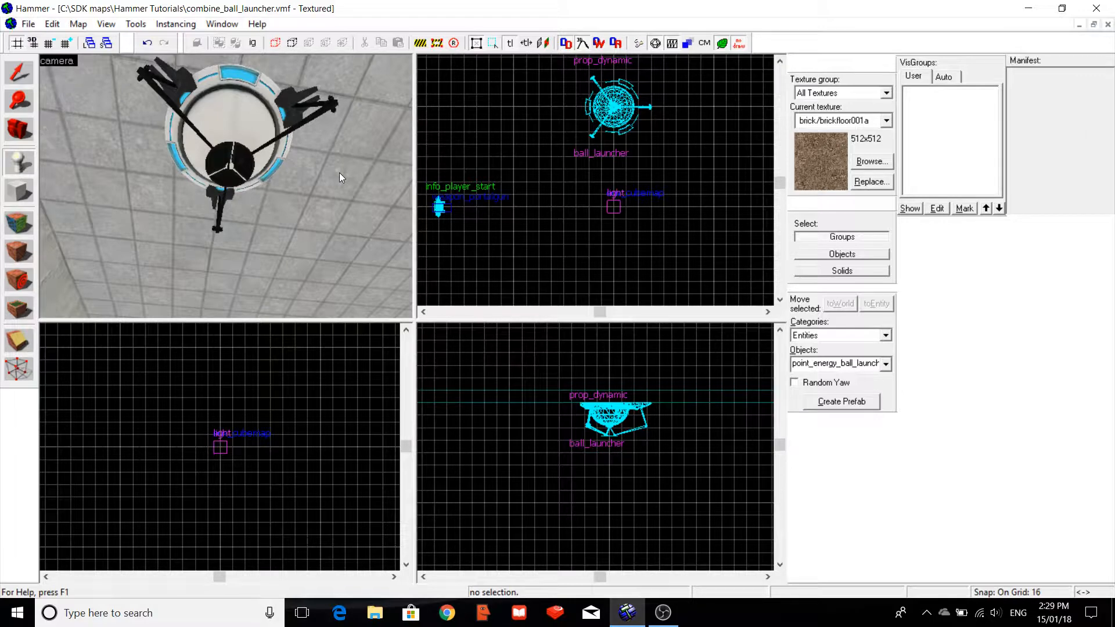
click(310, 148)
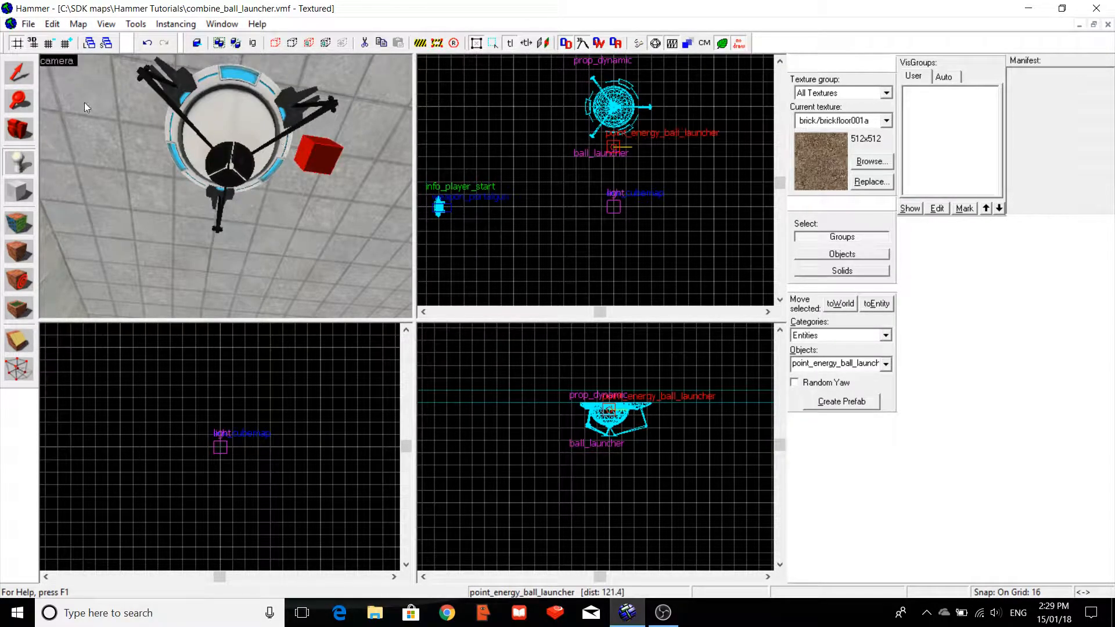
Move the point_energy_ball_launcher entity inside the launcher prop, centred at (256, -128, 496).
click(19, 73)
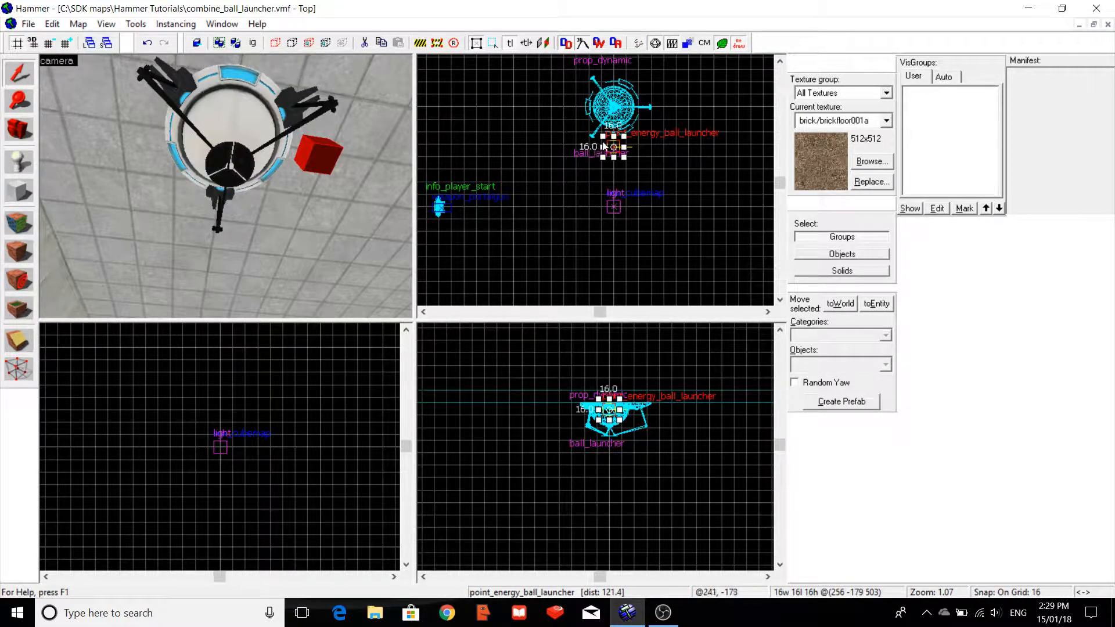
drag(609, 145, 605, 105)
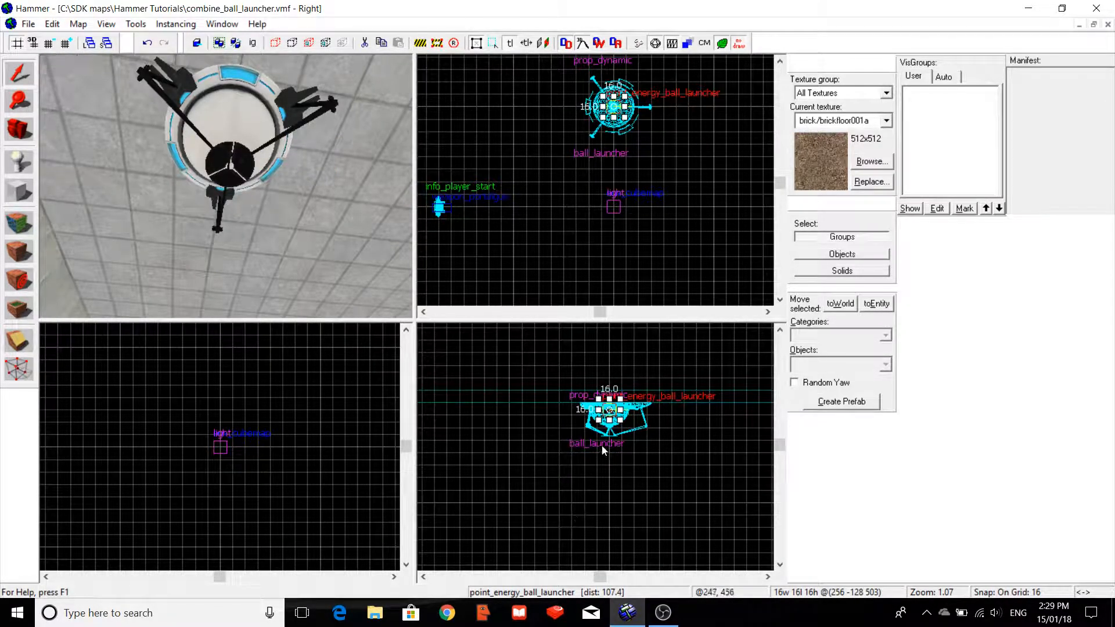
drag(605, 406, 605, 411)
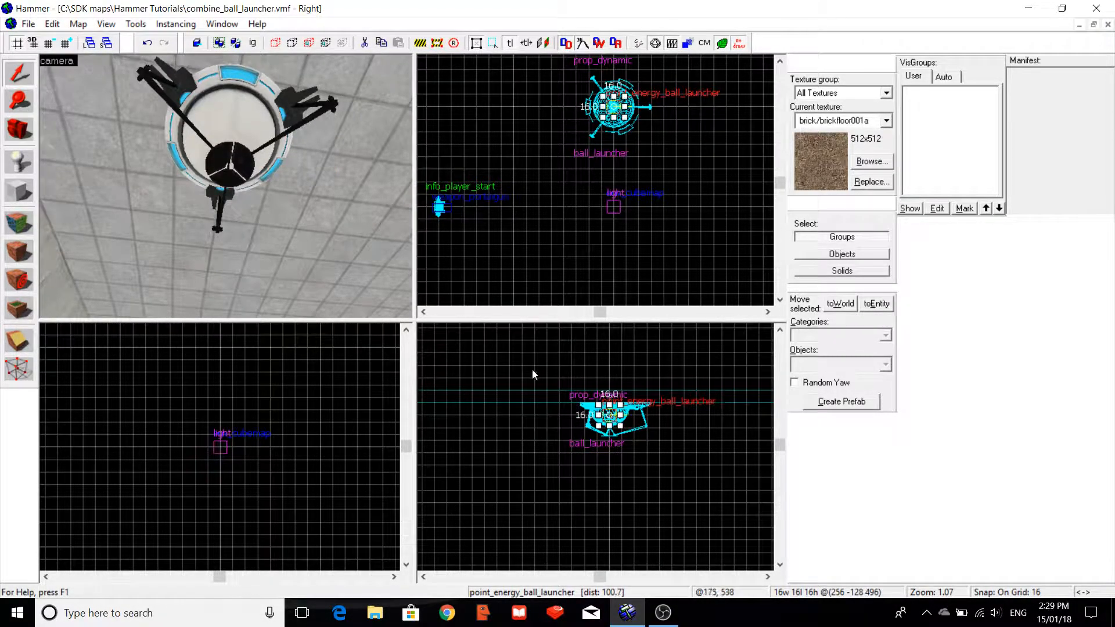
Inspect how the energy ball launcher entity sits inside the launcher prop from inside and below in the 3D view.
key(Left)
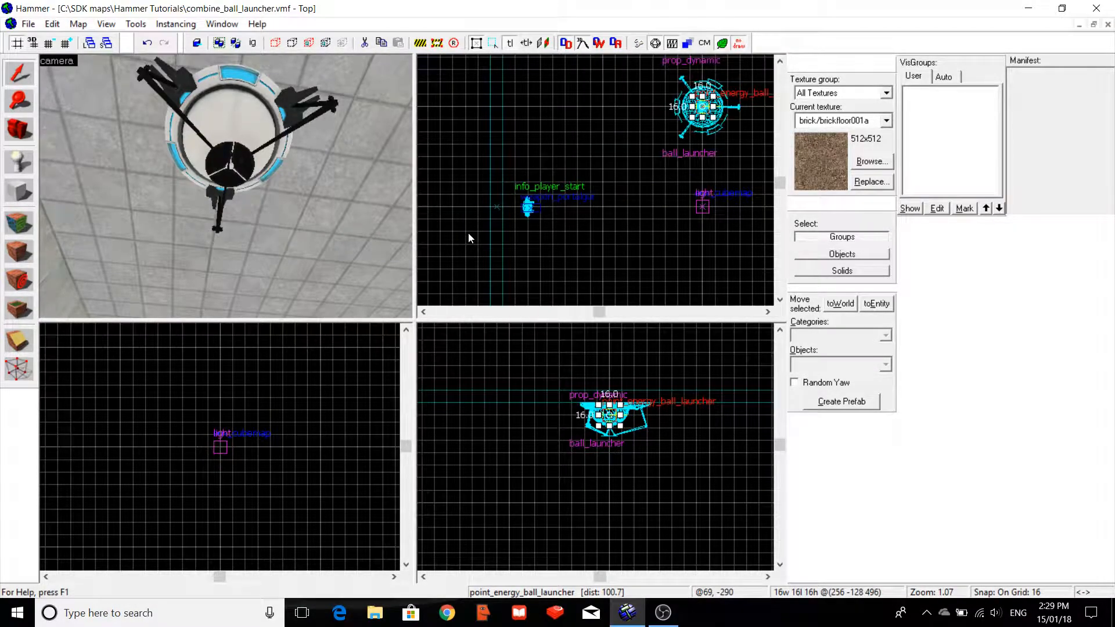
key(w)
key(a)
key(w)
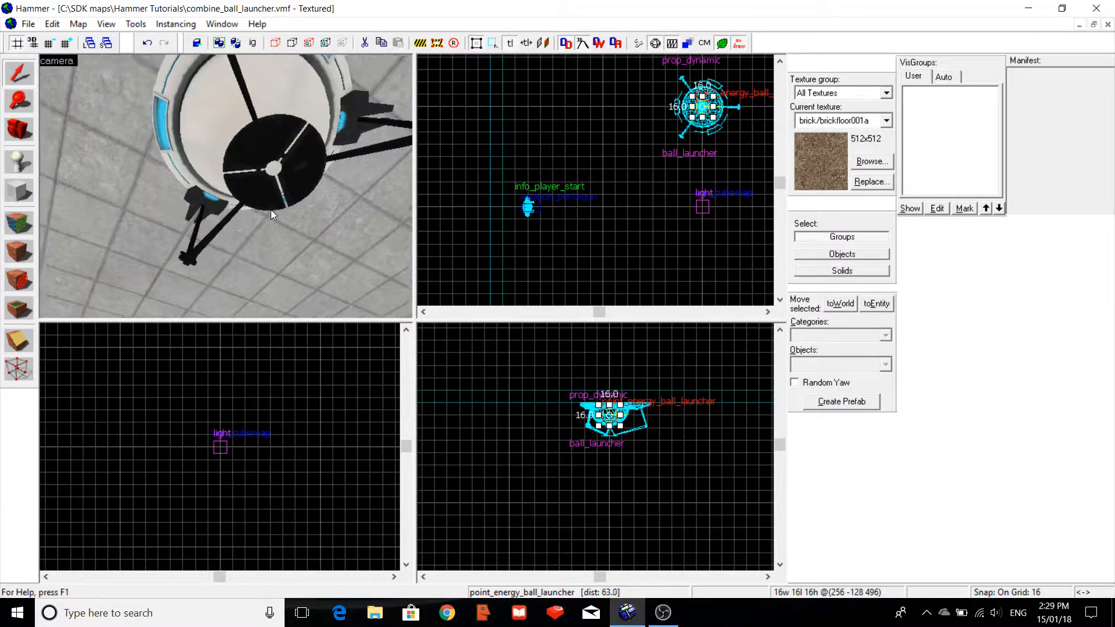
key(s)
key(a)
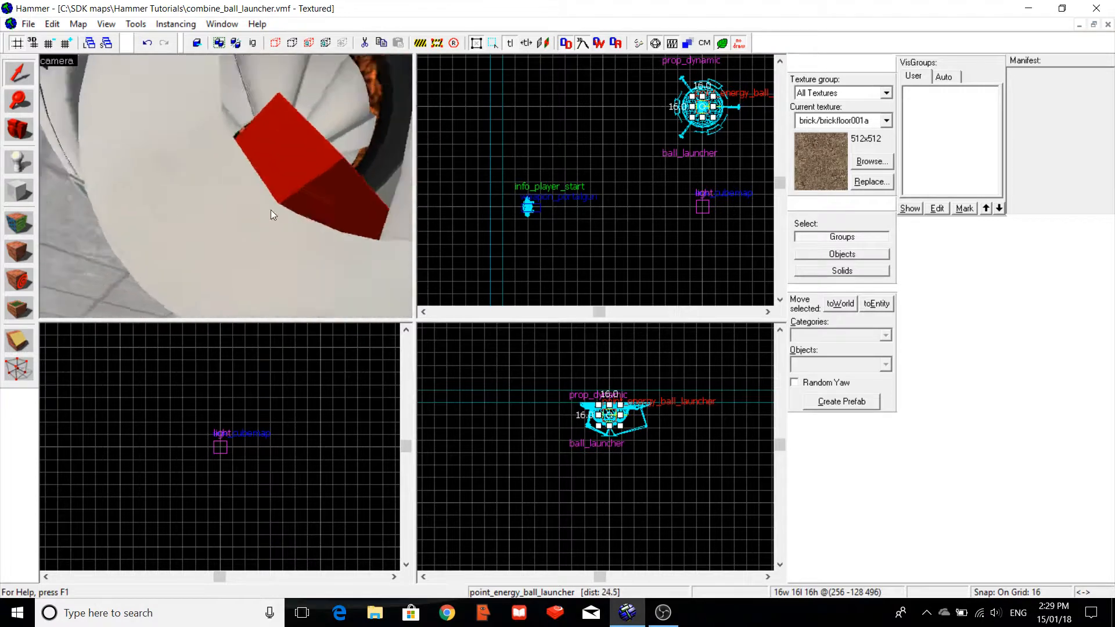
key(w)
key(Down)
key(a)
key(s)
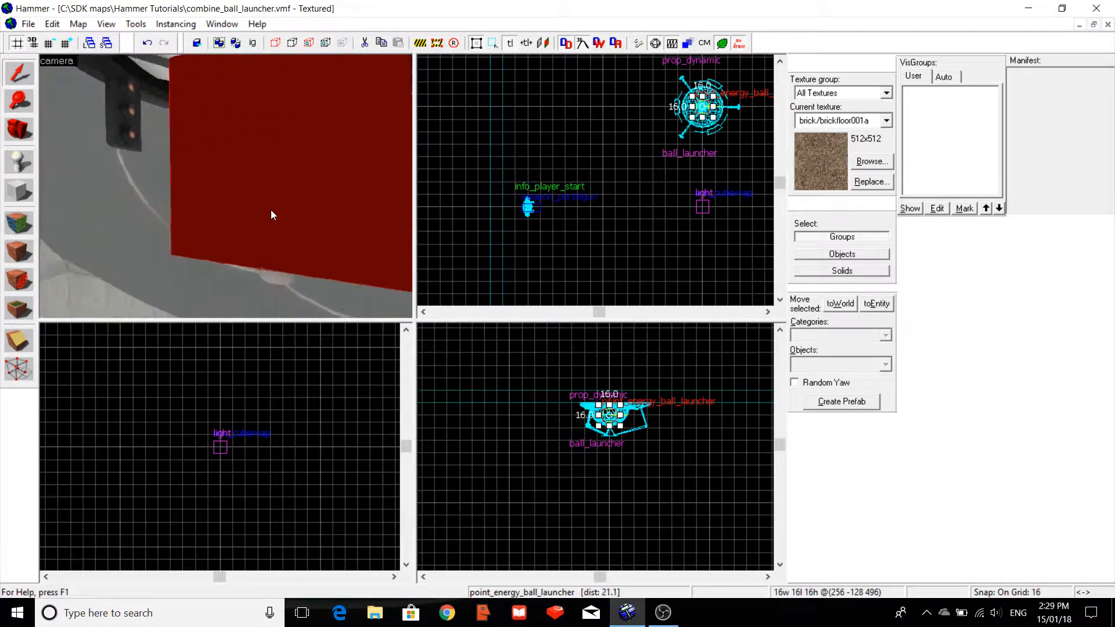
key(Right)
key(w)
key(Right)
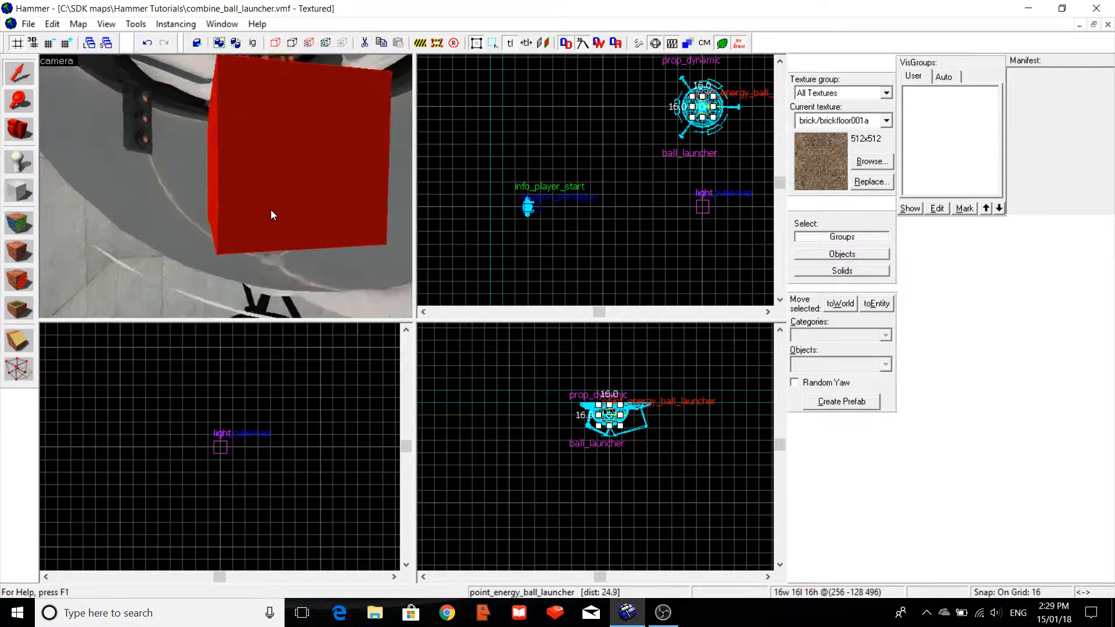
key(Up)
key(w)
key(Down)
key(s)
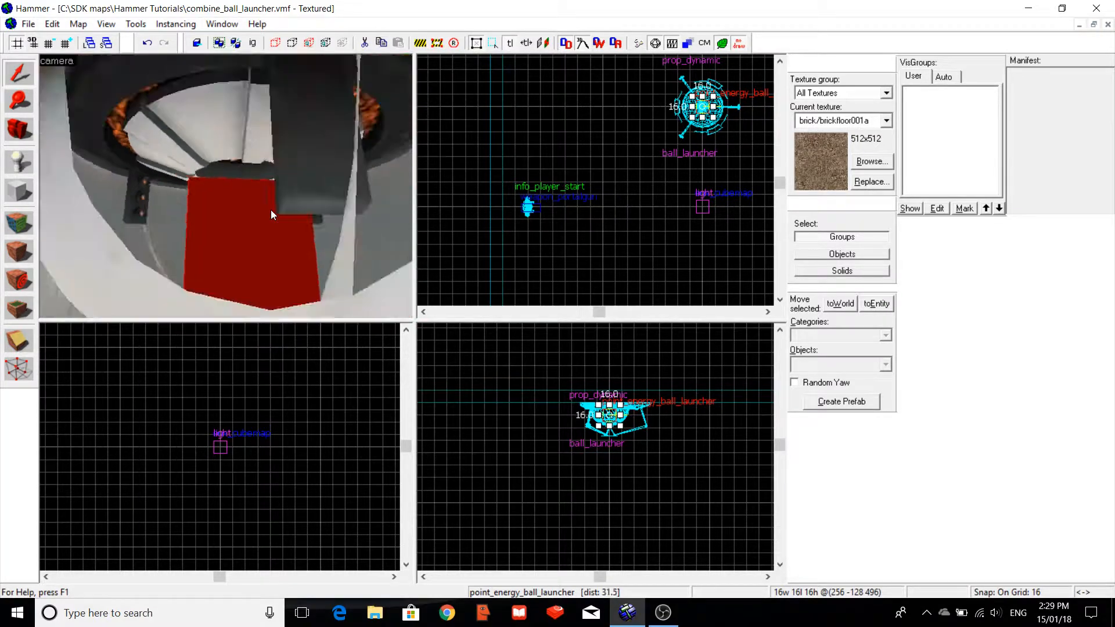
key(Down)
key(w)
key(w)
key(Up)
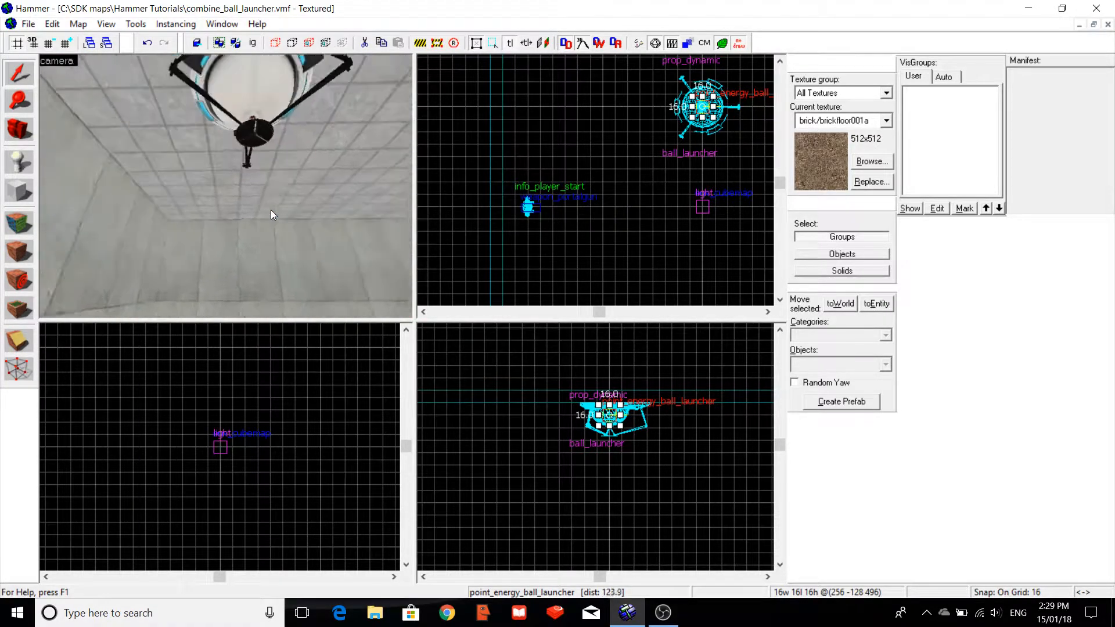
Name the point_energy_ball_launcher entity ball and apply the name.
key(alt+Return)
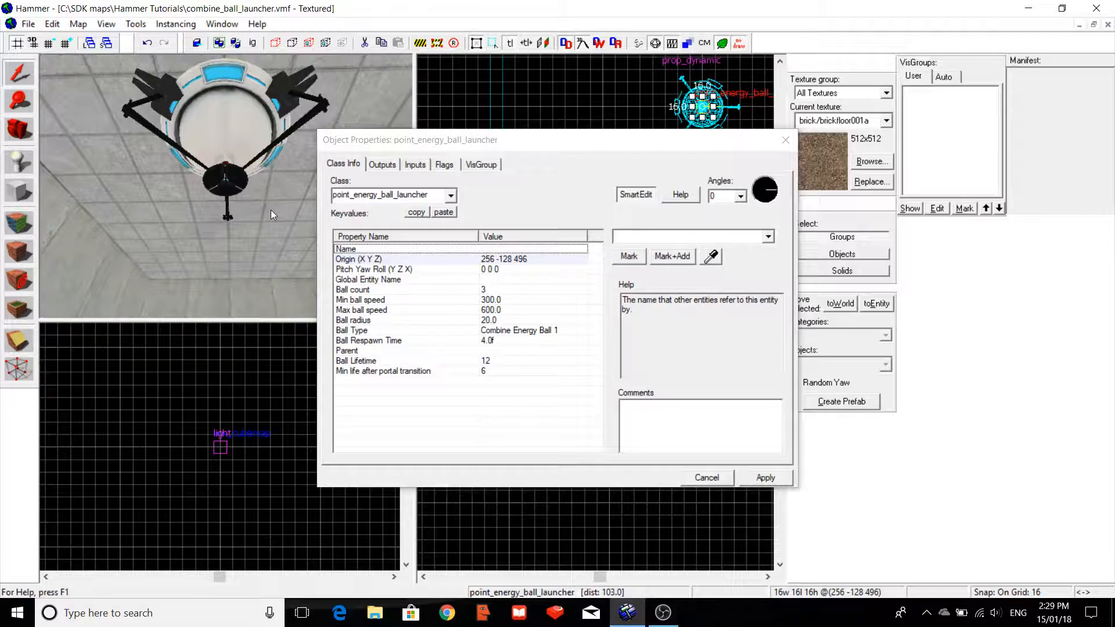
click(668, 234)
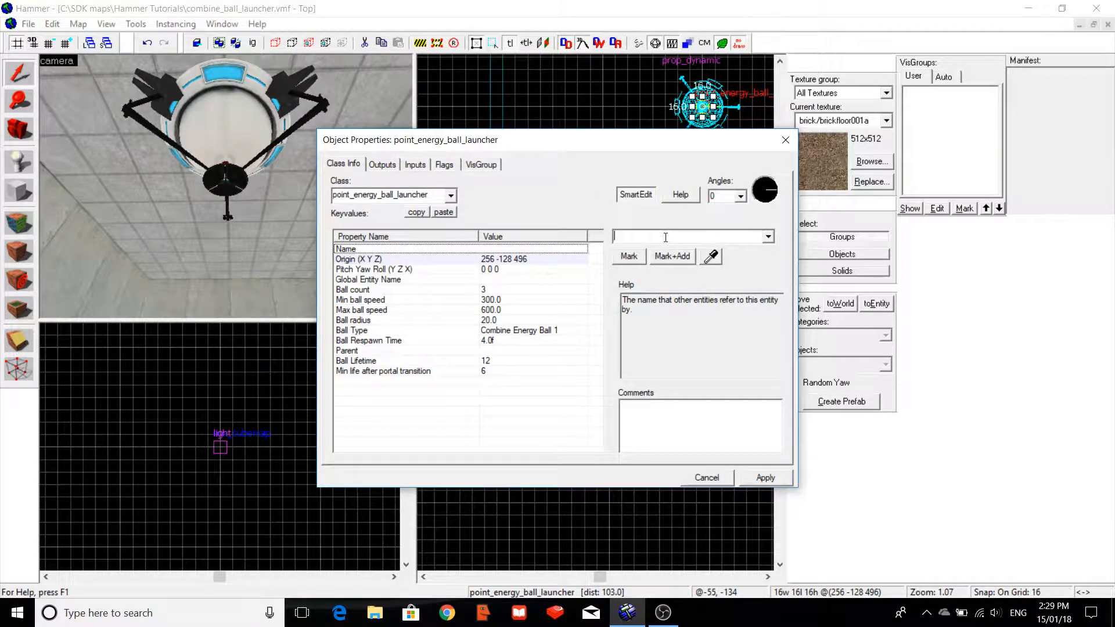
text(ball)
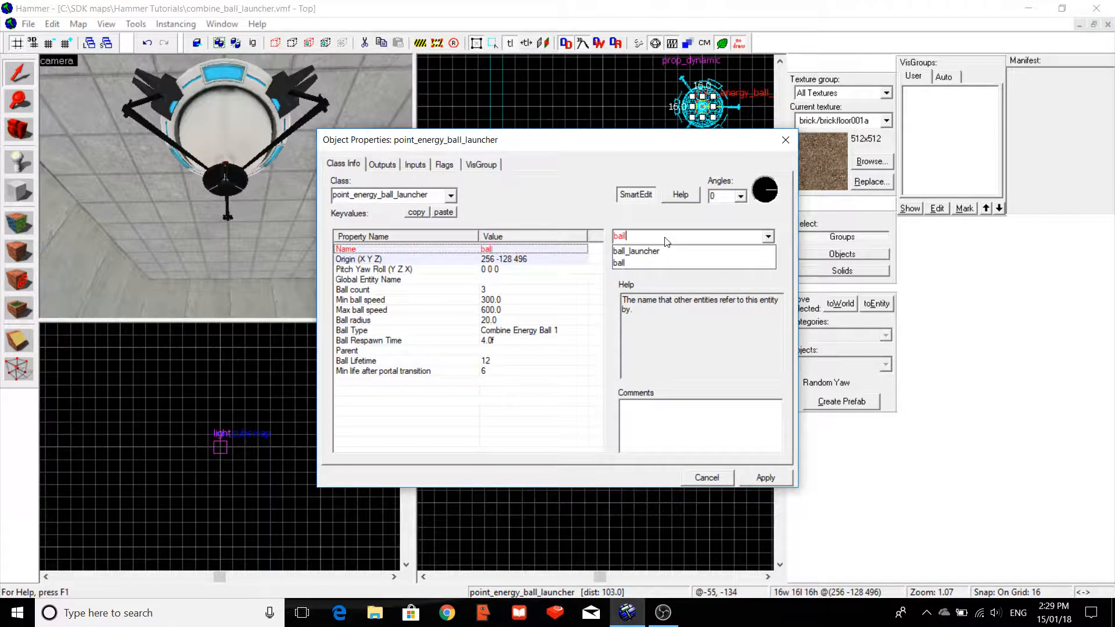
click(627, 262)
click(765, 477)
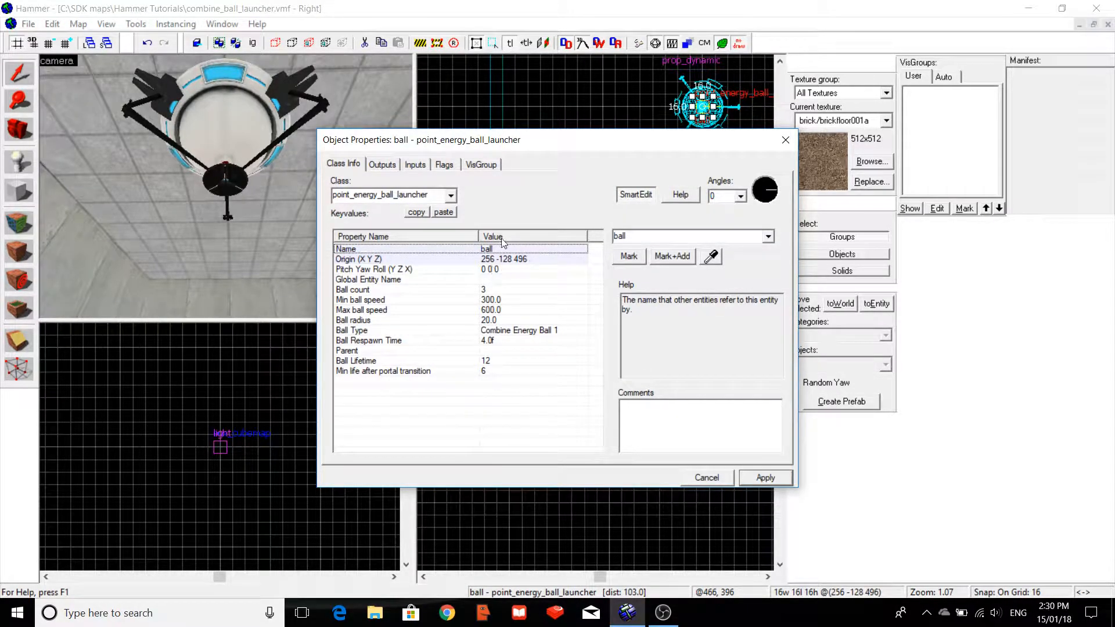
Review the ball entity's ball count, minimum and maximum speed, radius, ball type, respawn time and lifetime properties.
click(491, 289)
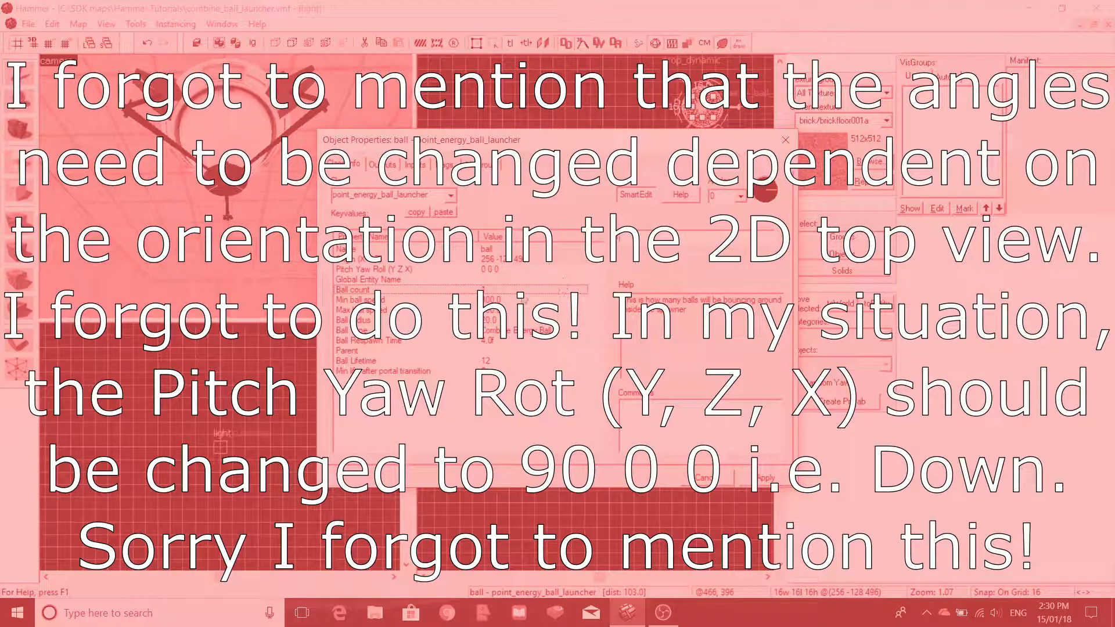
click(504, 305)
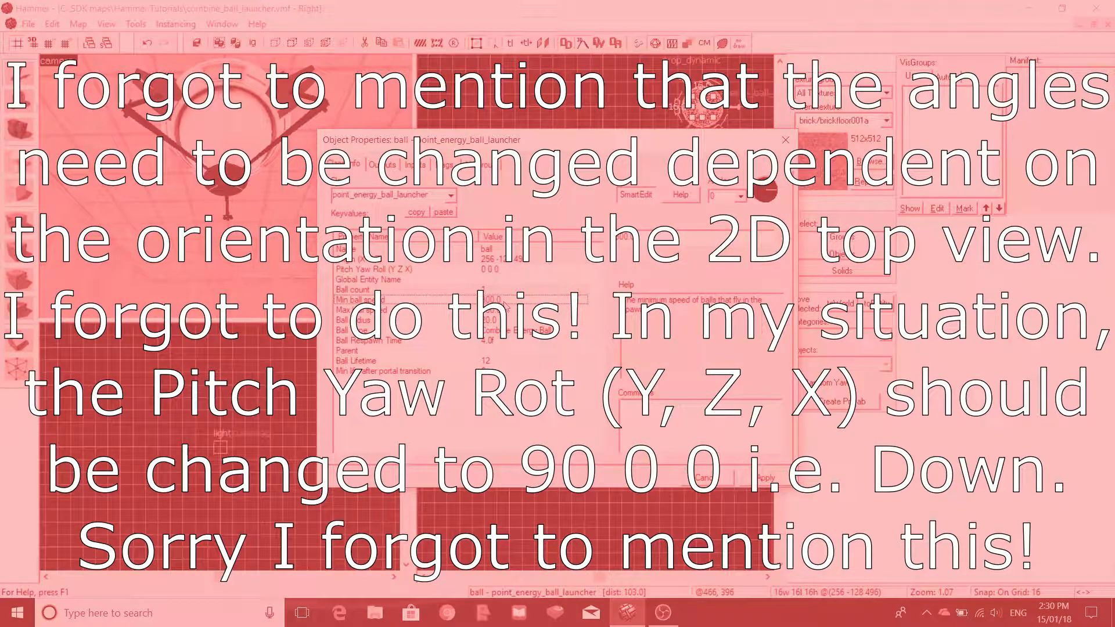
click(503, 302)
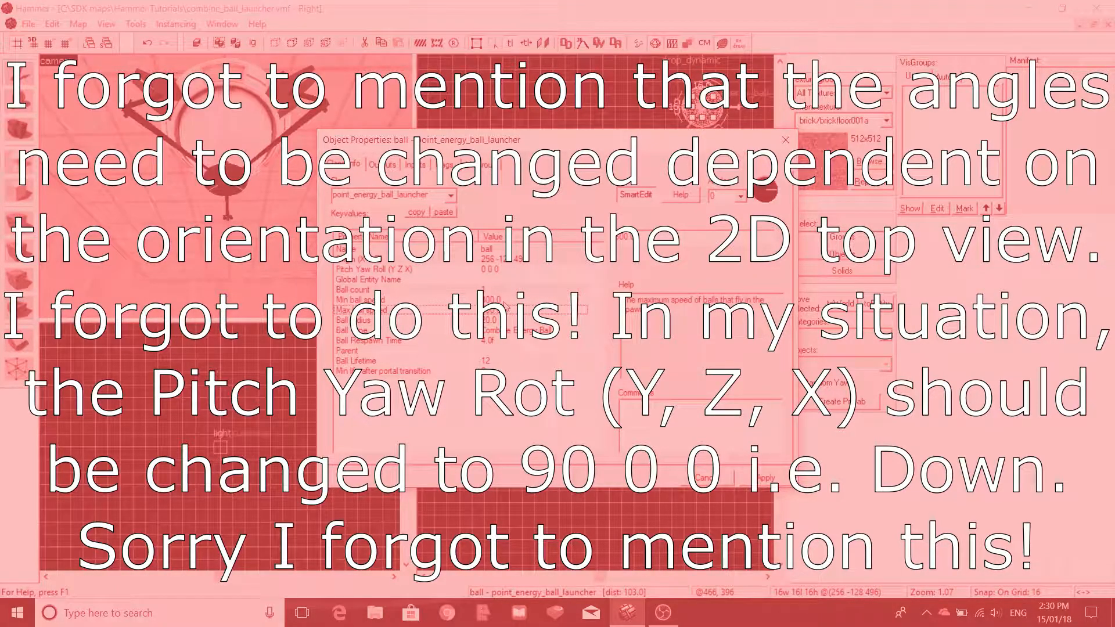
key(Down)
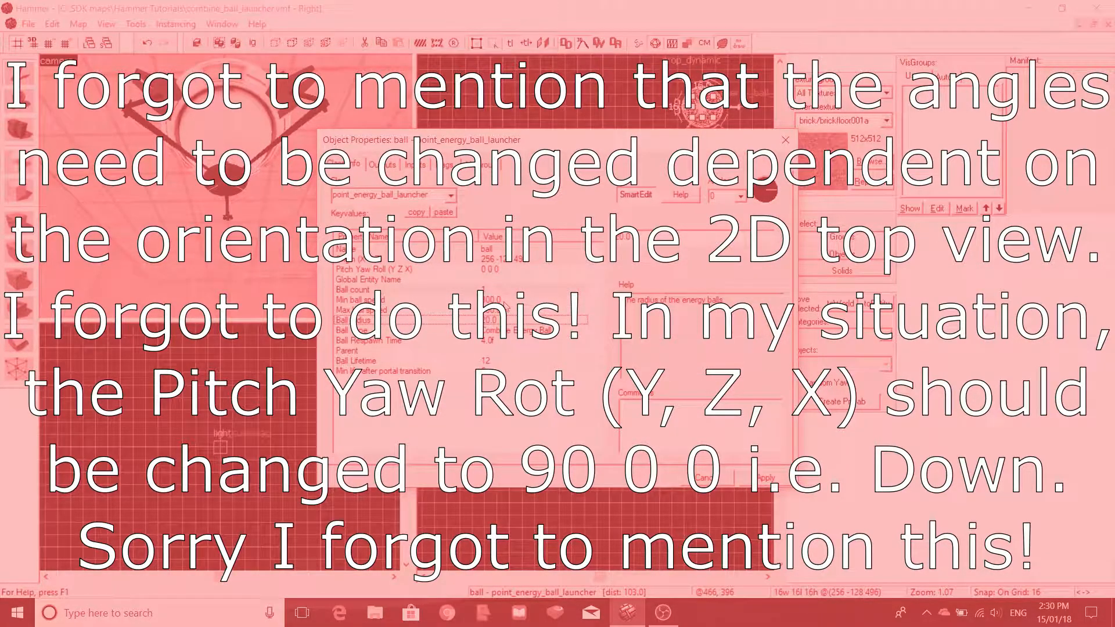
key(Down)
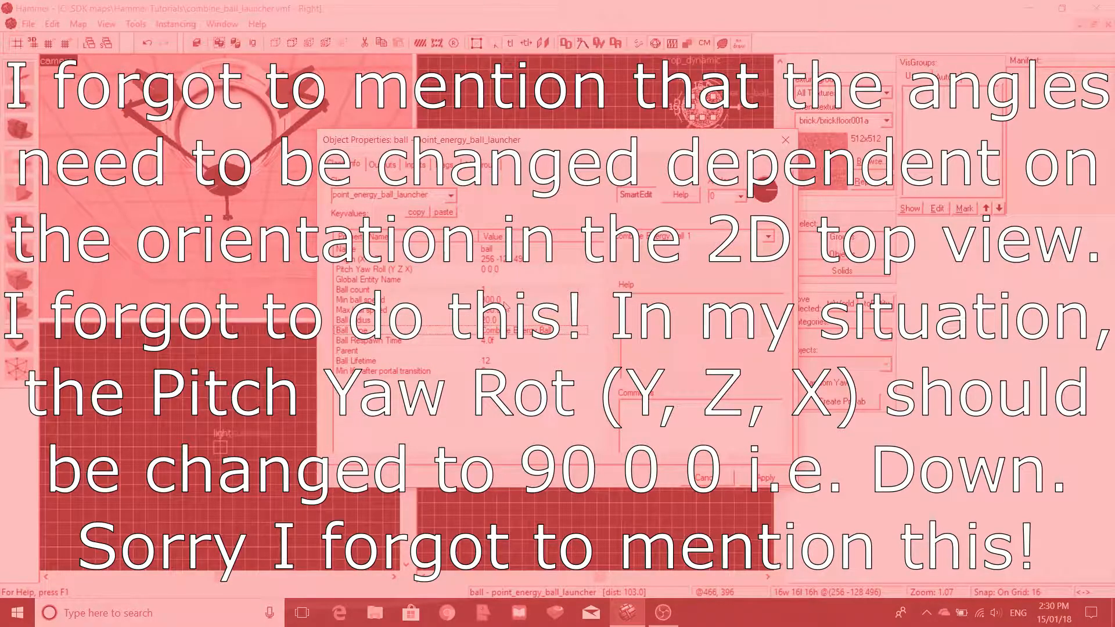
click(767, 238)
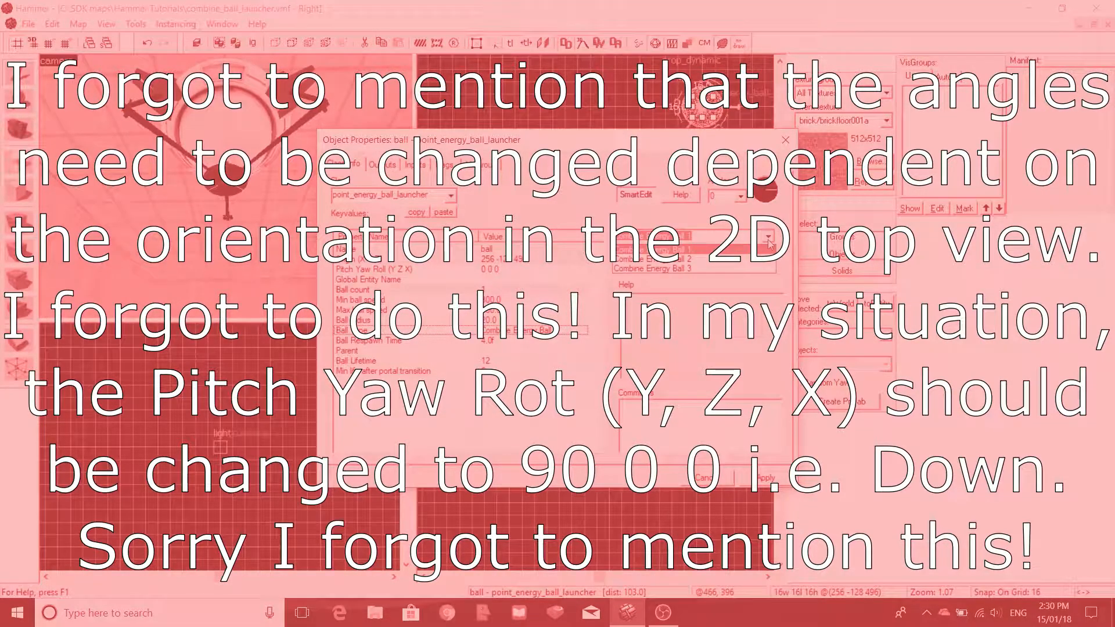
click(769, 239)
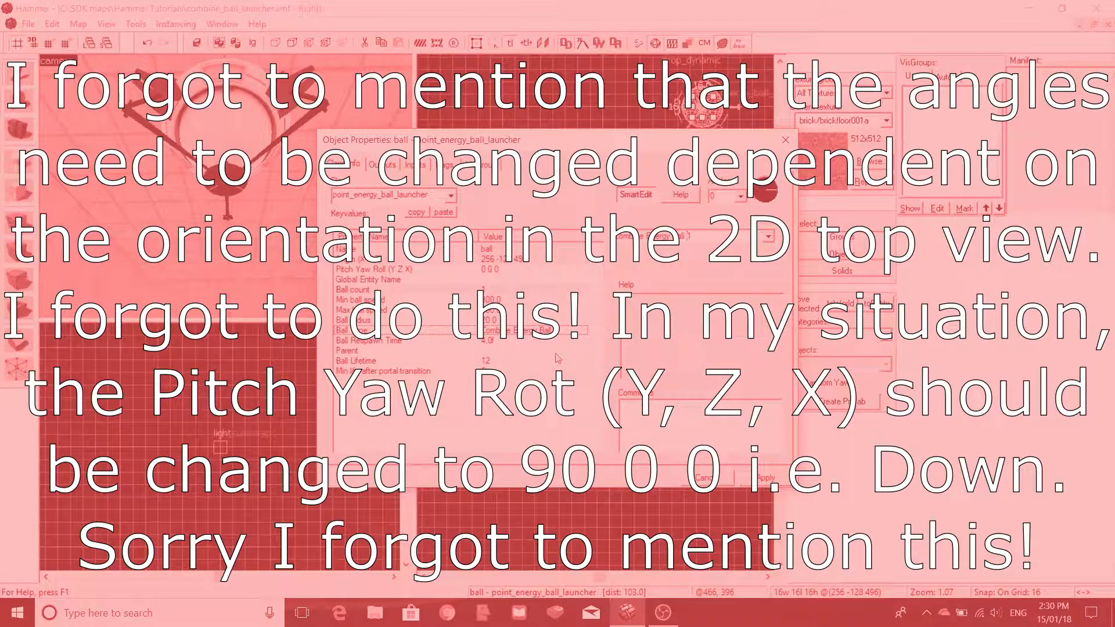
click(511, 340)
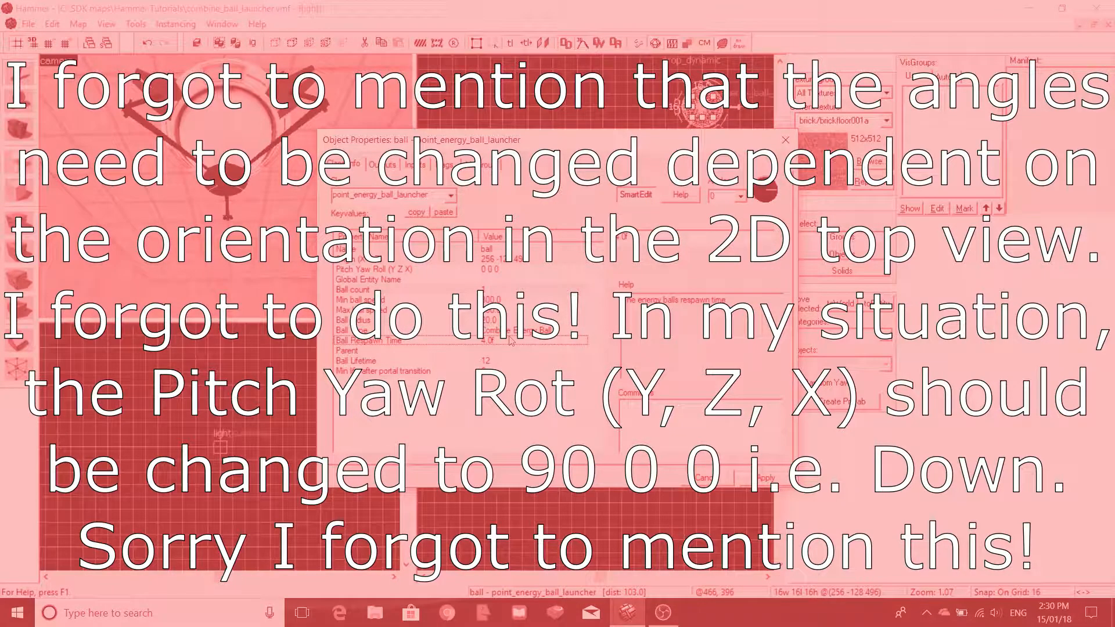
key(Up)
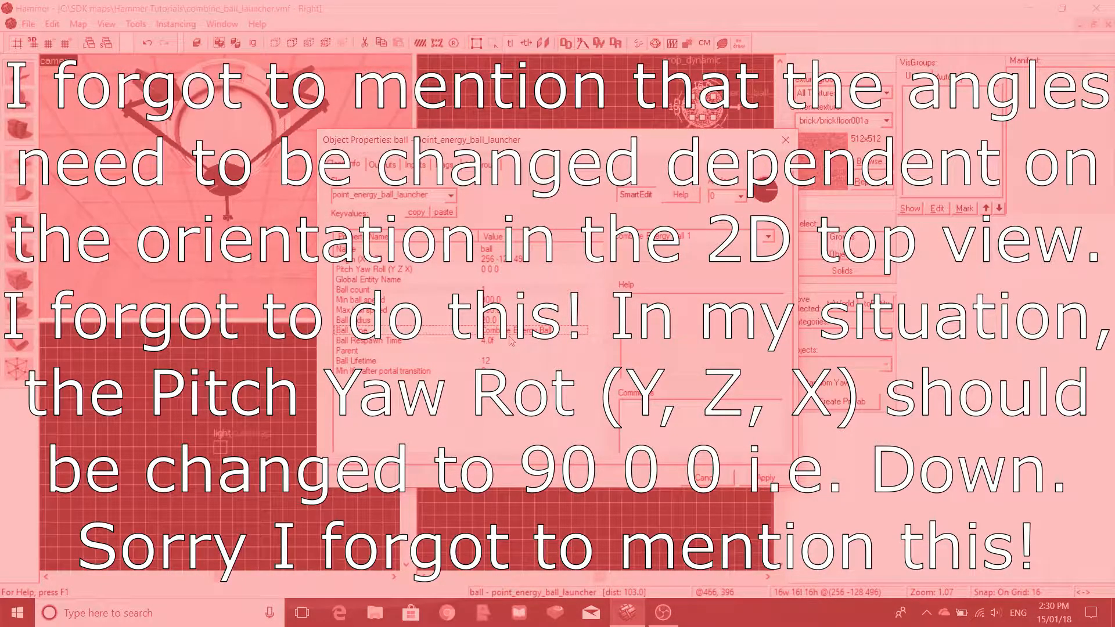
key(Down)
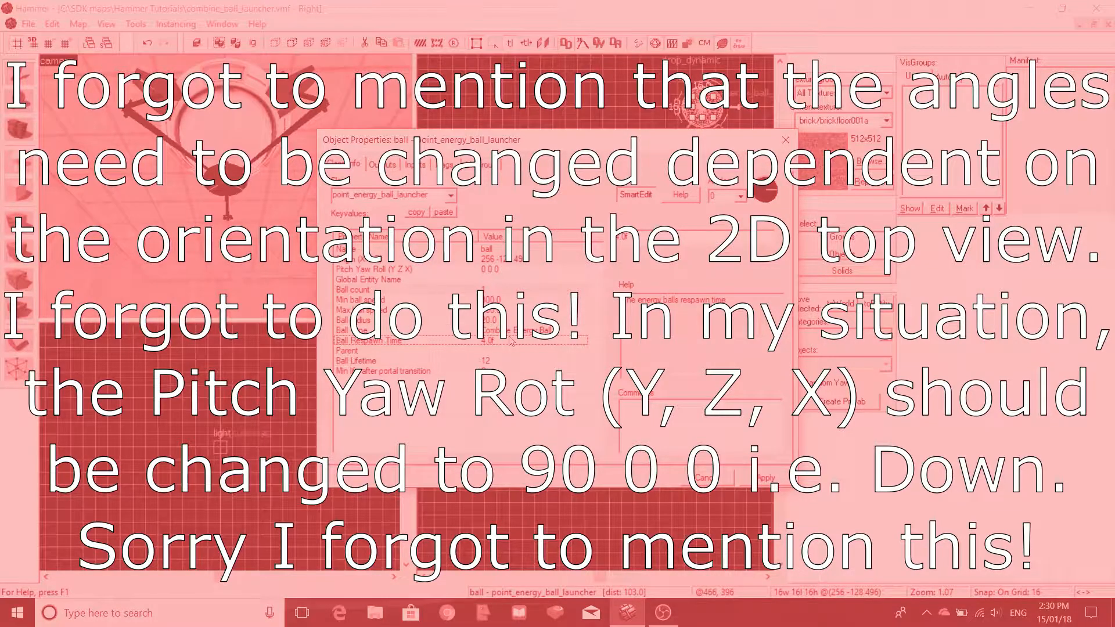
key(Up)
click(511, 341)
key(Down)
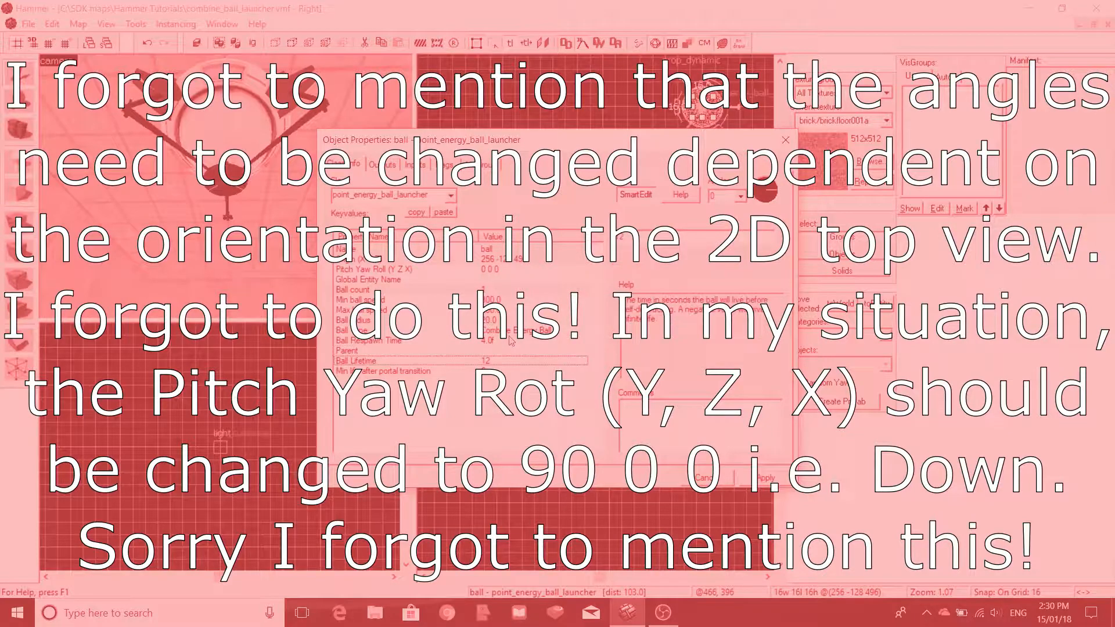
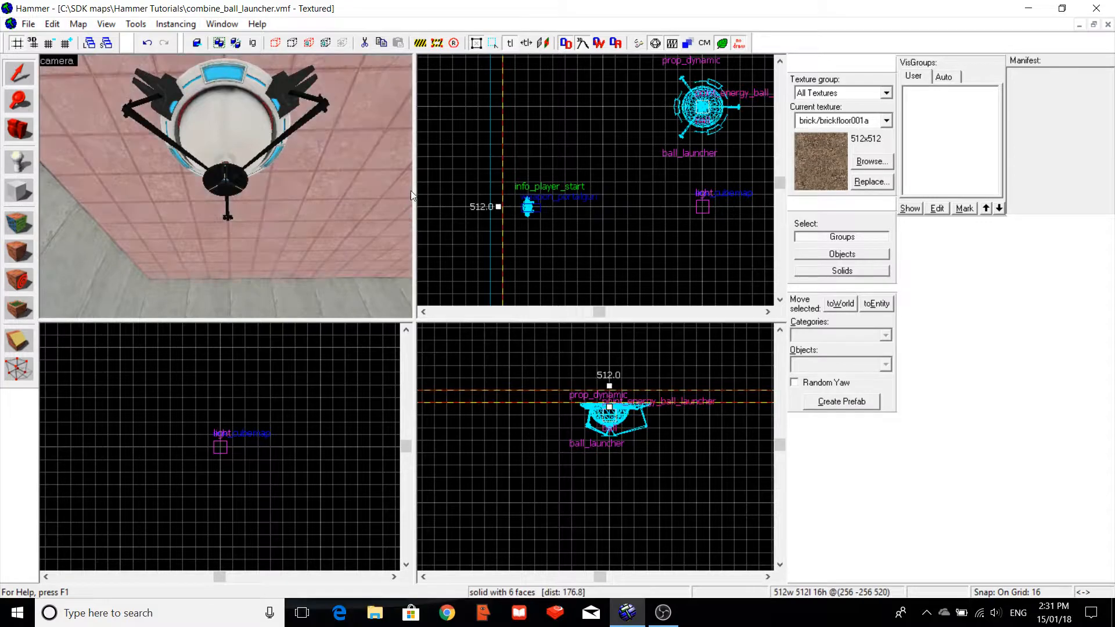
Clear the ceiling selection and set the current texture to tools/toolsnodraw.
key(Escape)
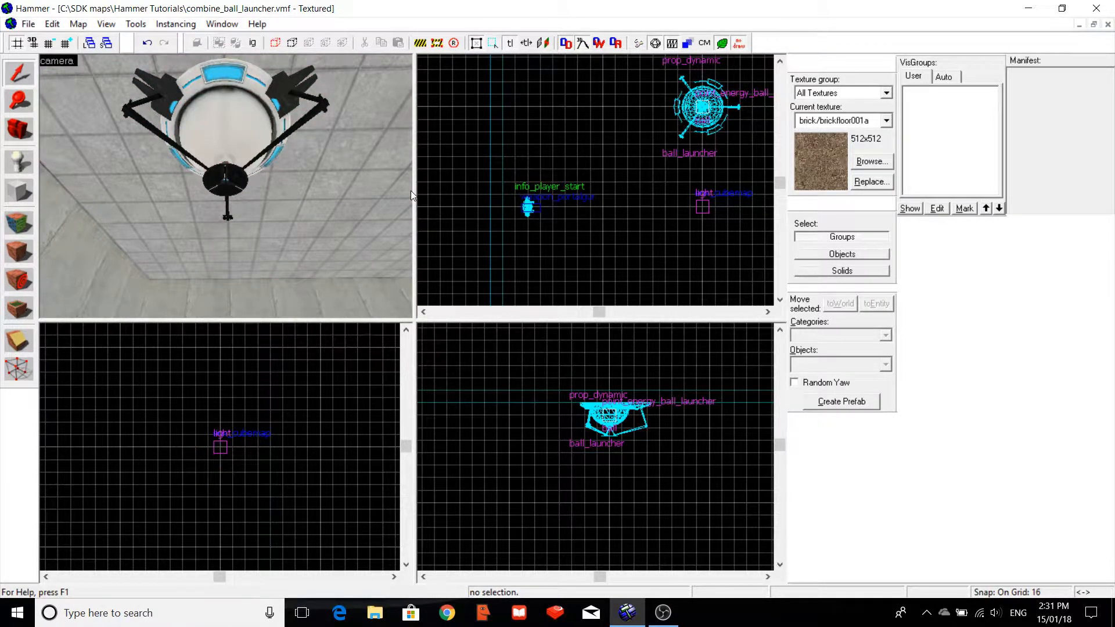
click(871, 161)
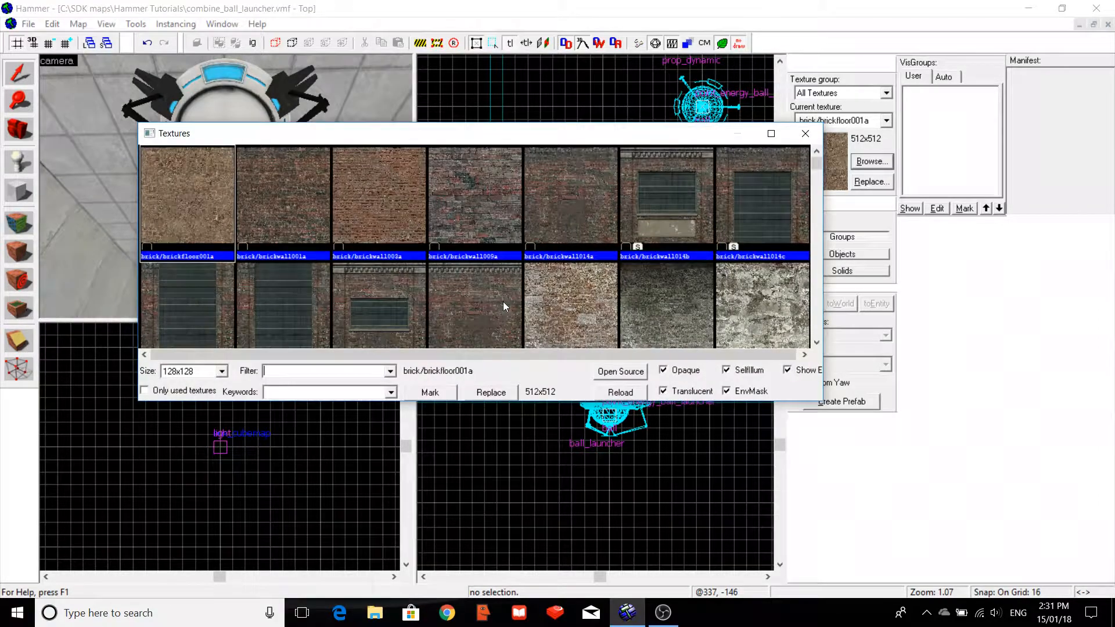
text(nodraw)
double_click(183, 197)
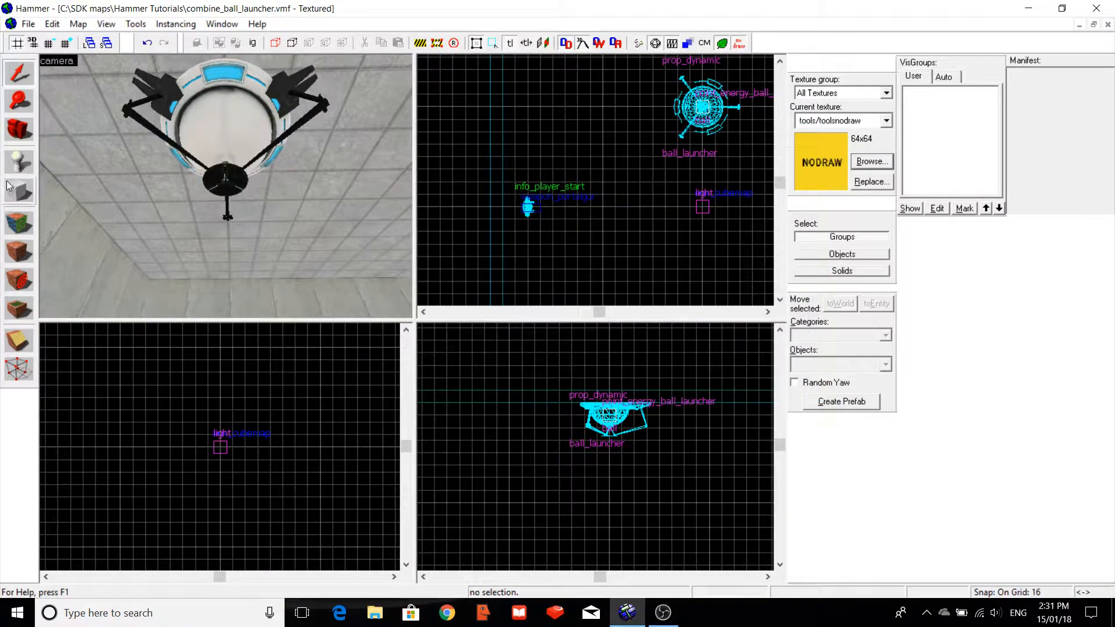
Refine the grid to 2 units and outline a 20 by 20 unit block centred on the launcher prop in the top view.
key(Left)
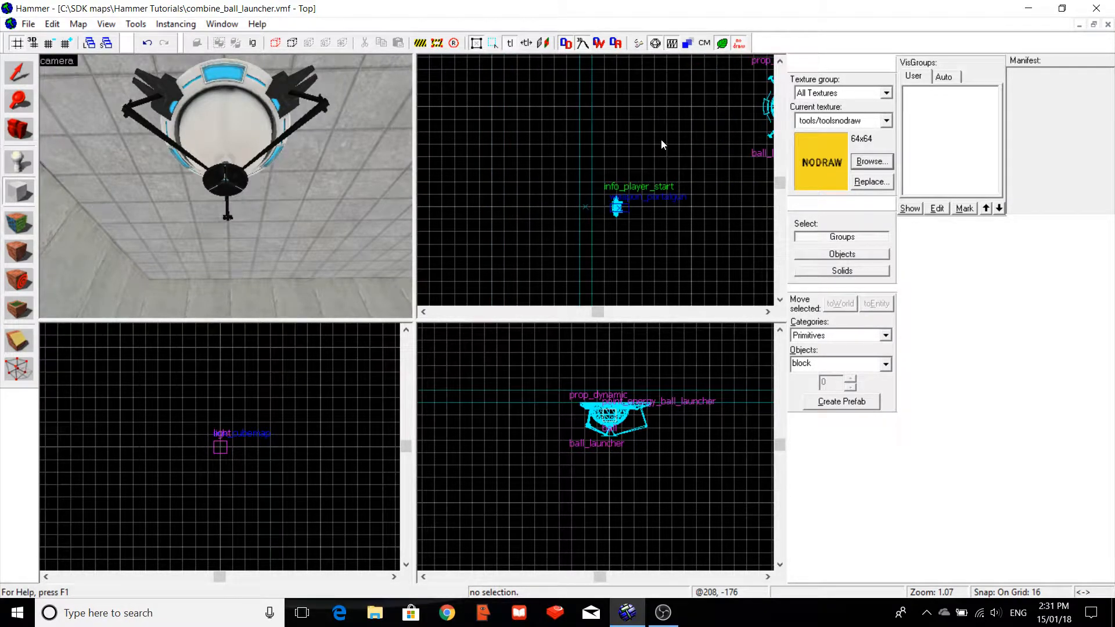
key(Right)
key(Up)
key(Right)
key(Up)
key(Right)
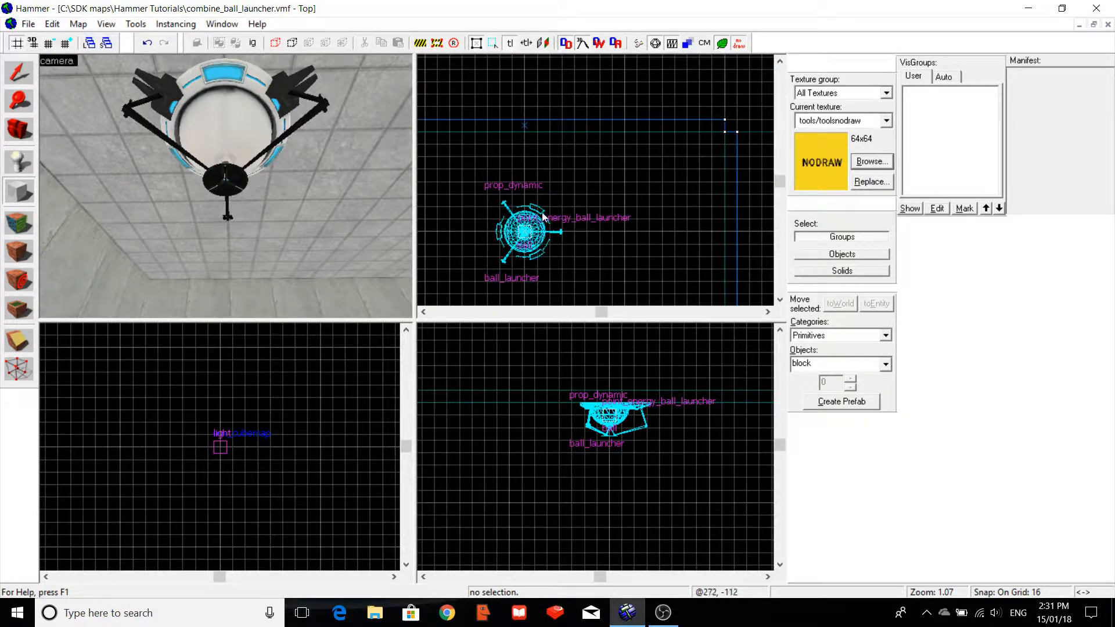
scroll(535, 250, up, 6)
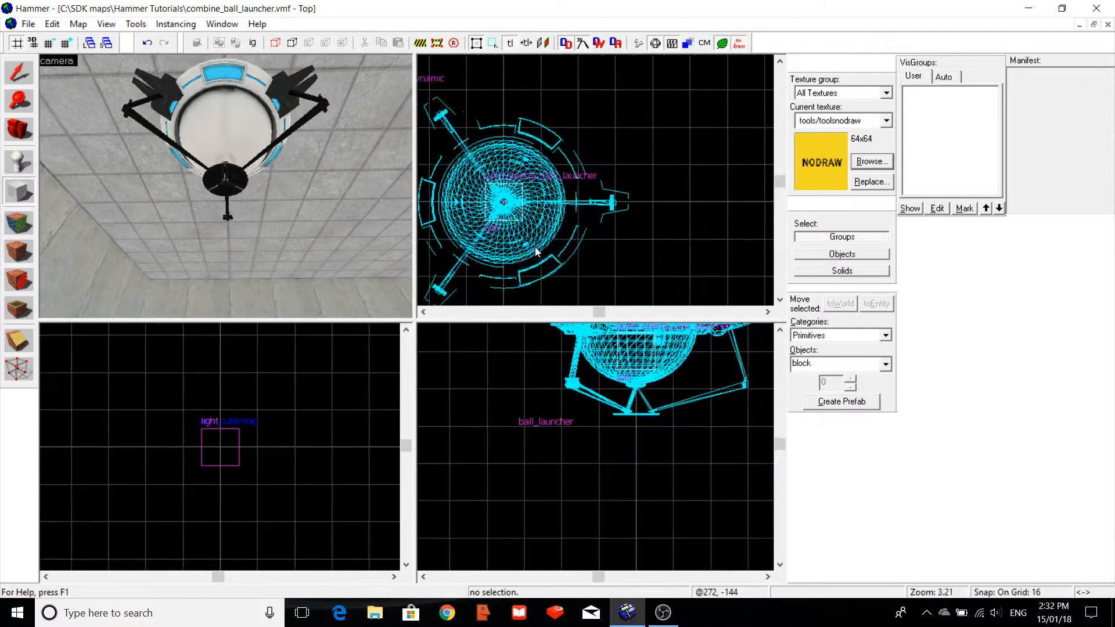
key(bracketleft)
key(bracketleft)
key(bracketleft)
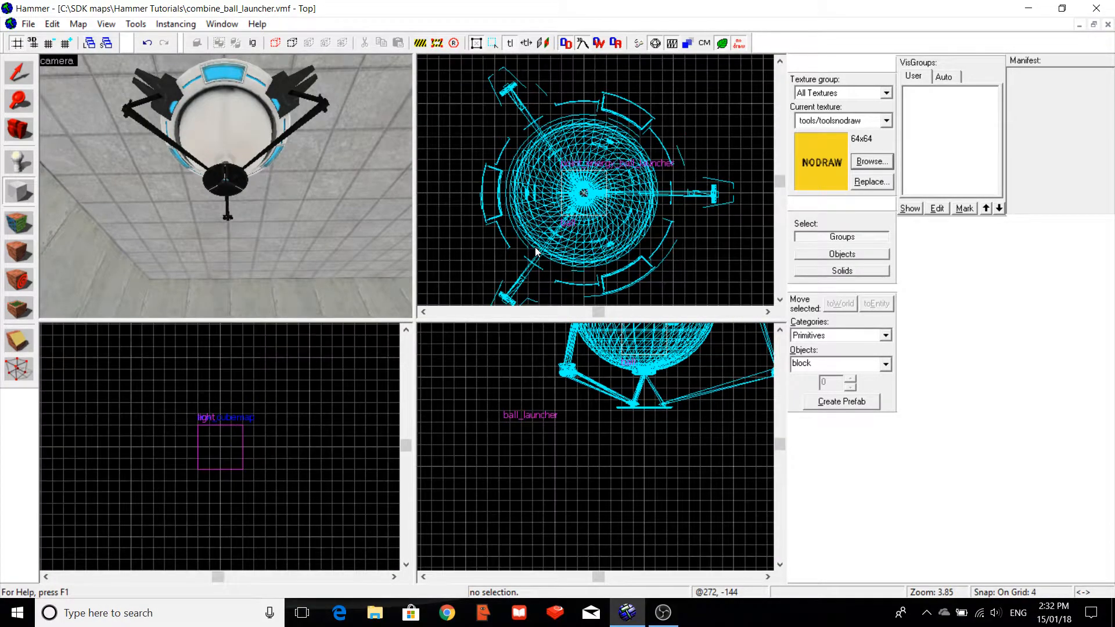
mouse_move(563, 149)
mouse_down()
mouse_move(627, 196)
mouse_move(622, 211)
mouse_move(596, 204)
mouse_up()
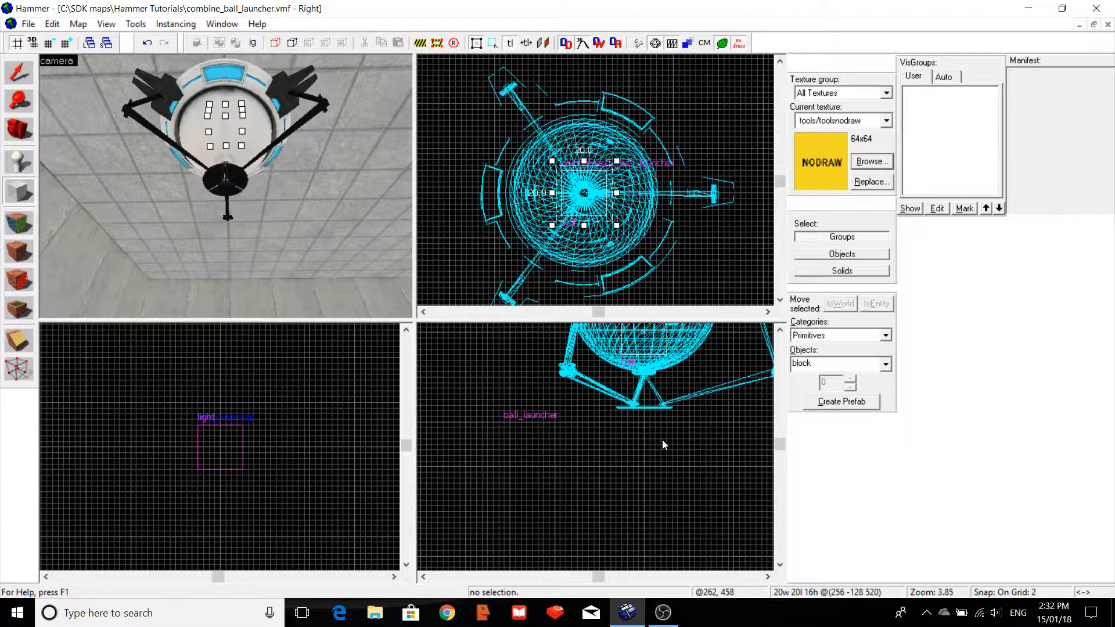
Shape the block outline into a 1-unit-thick plate at the launcher prop's lowest point and create the nodraw brush.
key(Up)
key(Up)
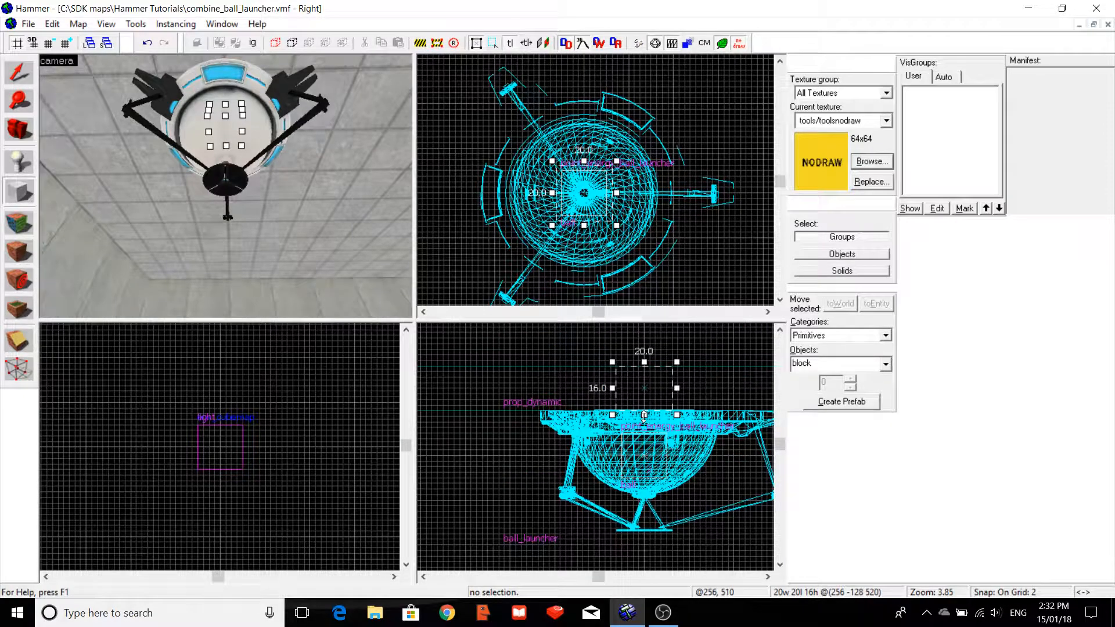
drag(644, 416, 654, 541)
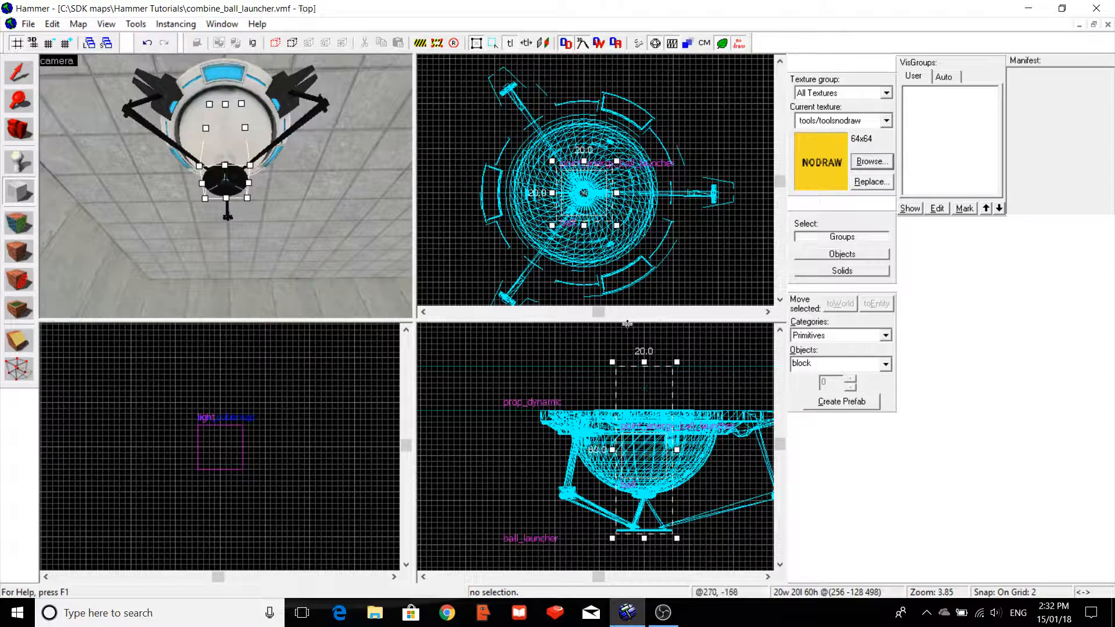
drag(652, 366, 649, 478)
key(Return)
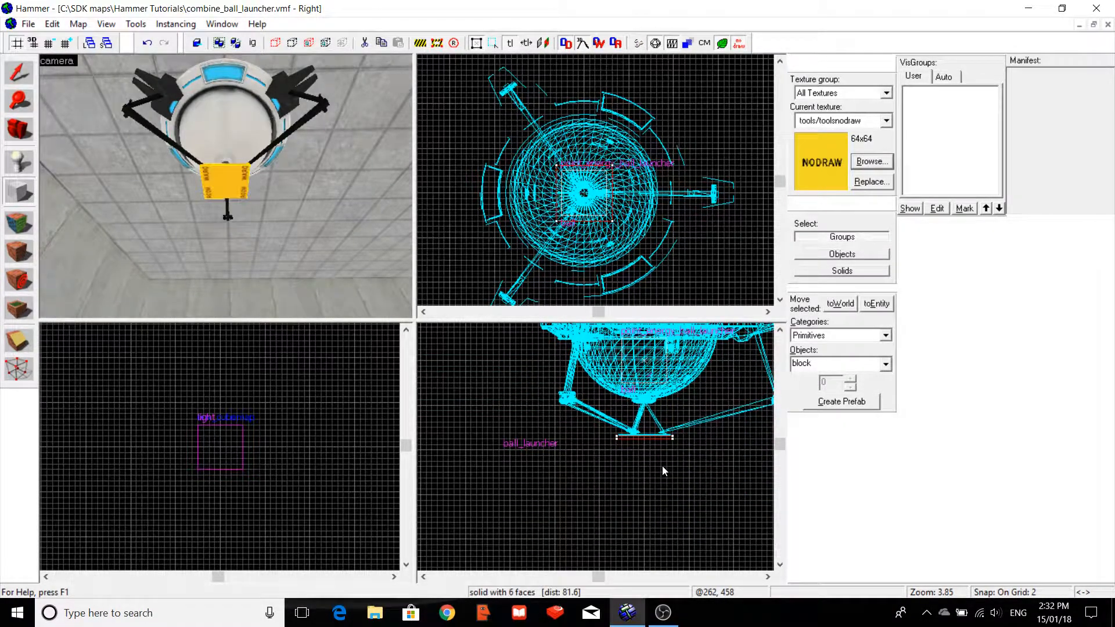
click(23, 82)
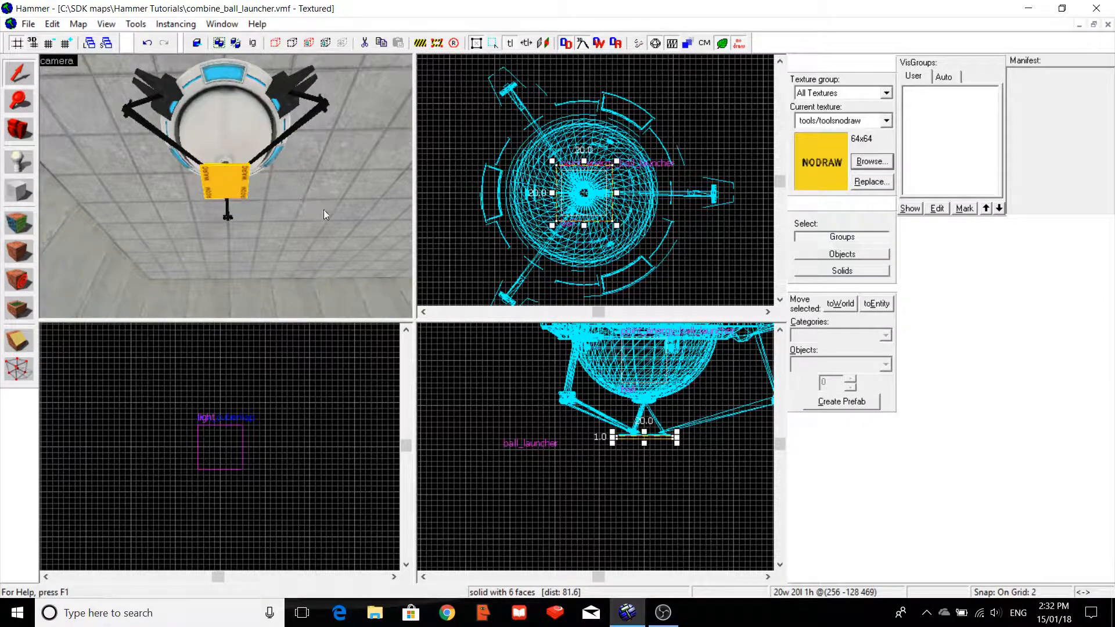
Inspect from several distances and angles in the 3D view how the nodraw plate sits against the launcher prop's lower bracket.
key(Escape)
key(s)
key(Up)
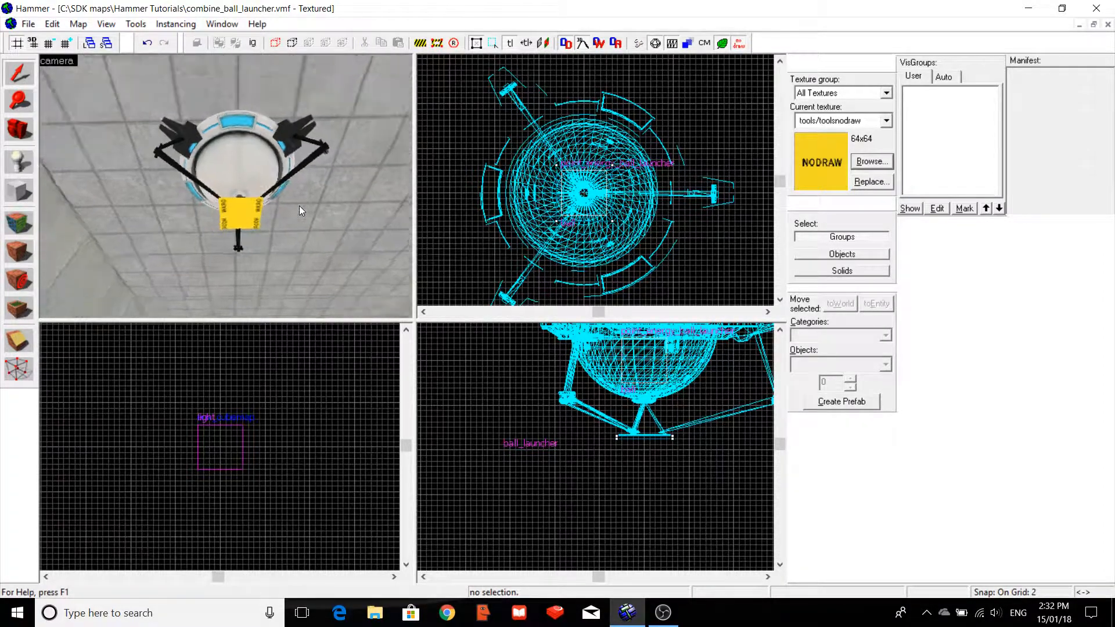
key(w)
key(Down)
key(s)
key(Up)
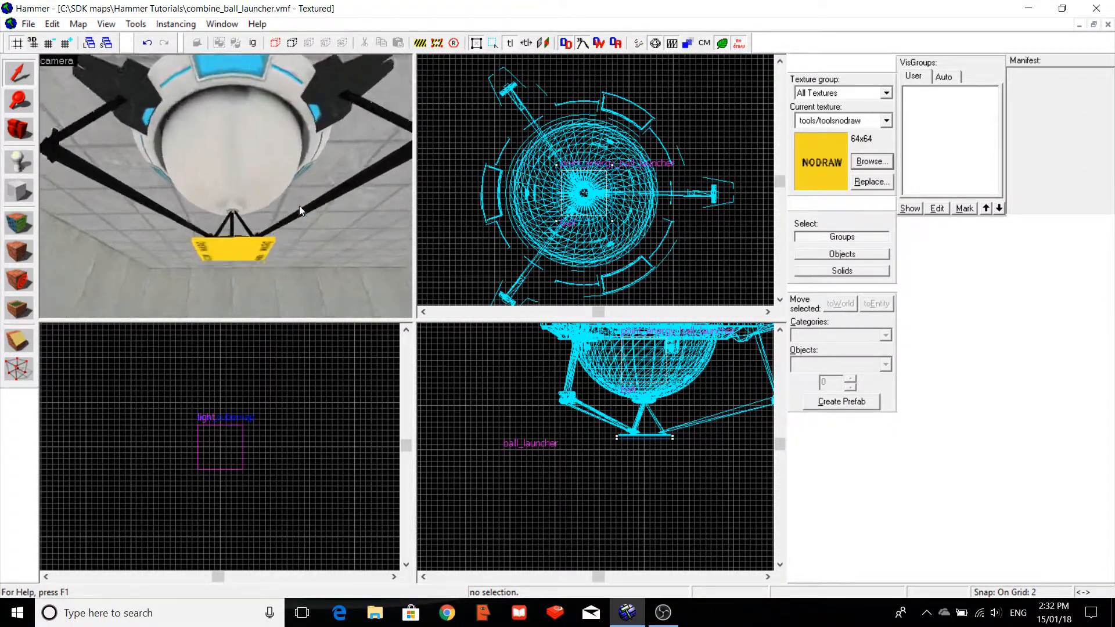
key(Down)
key(w)
key(Down)
key(s)
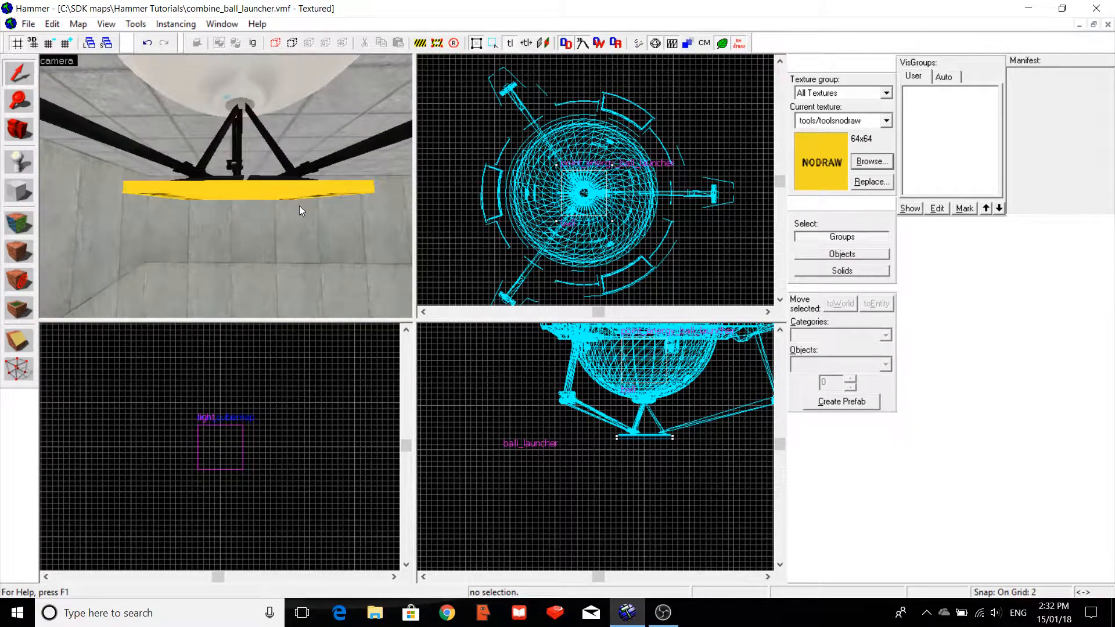
Tie the nodraw plate to an entity of class func_brush and apply it.
click(277, 194)
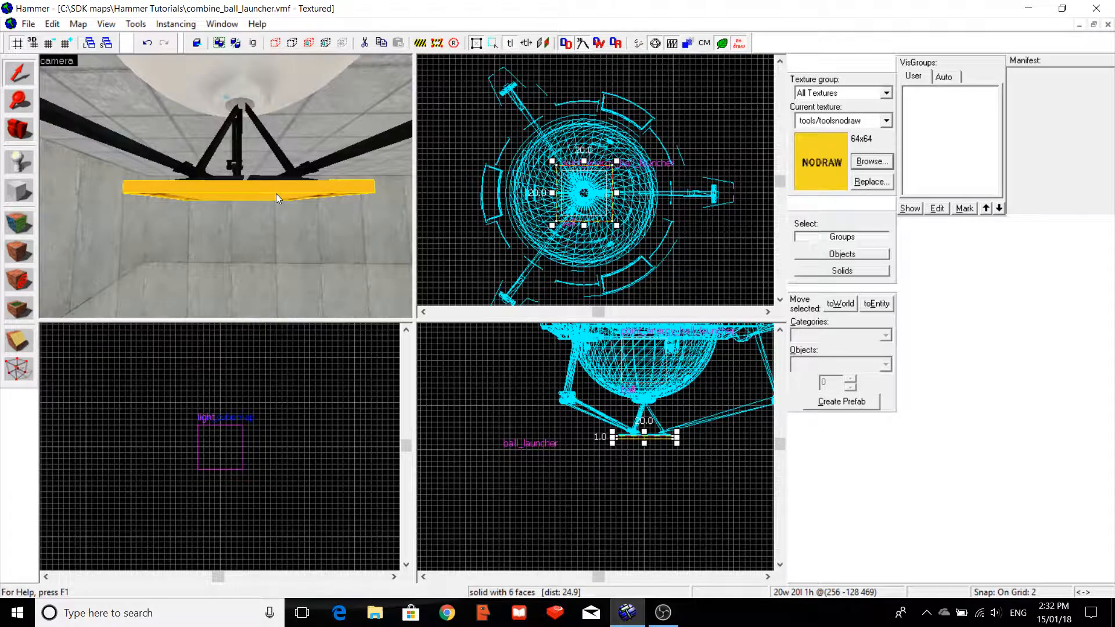
key(ctrl+t)
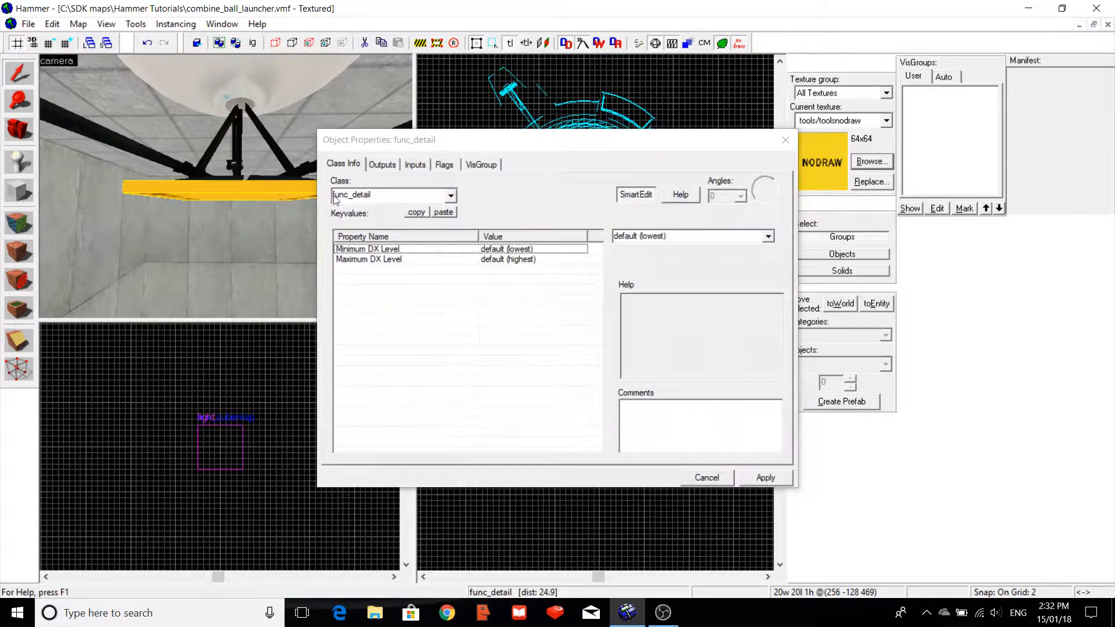
click(451, 195)
click(452, 214)
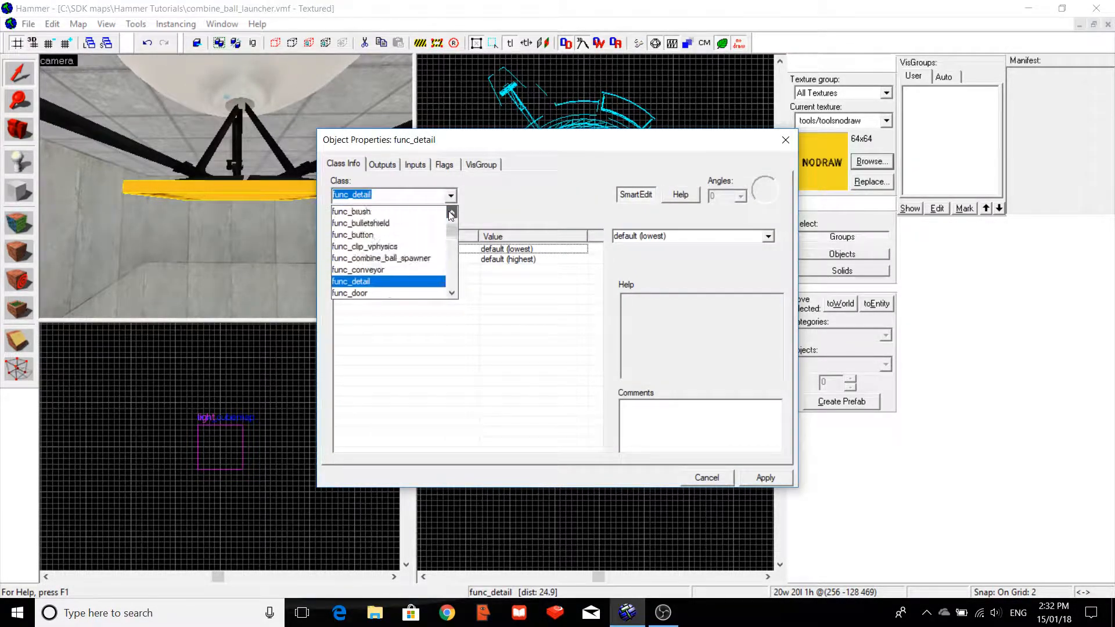
click(452, 213)
scroll(395, 221, up, 1)
click(394, 235)
click(763, 478)
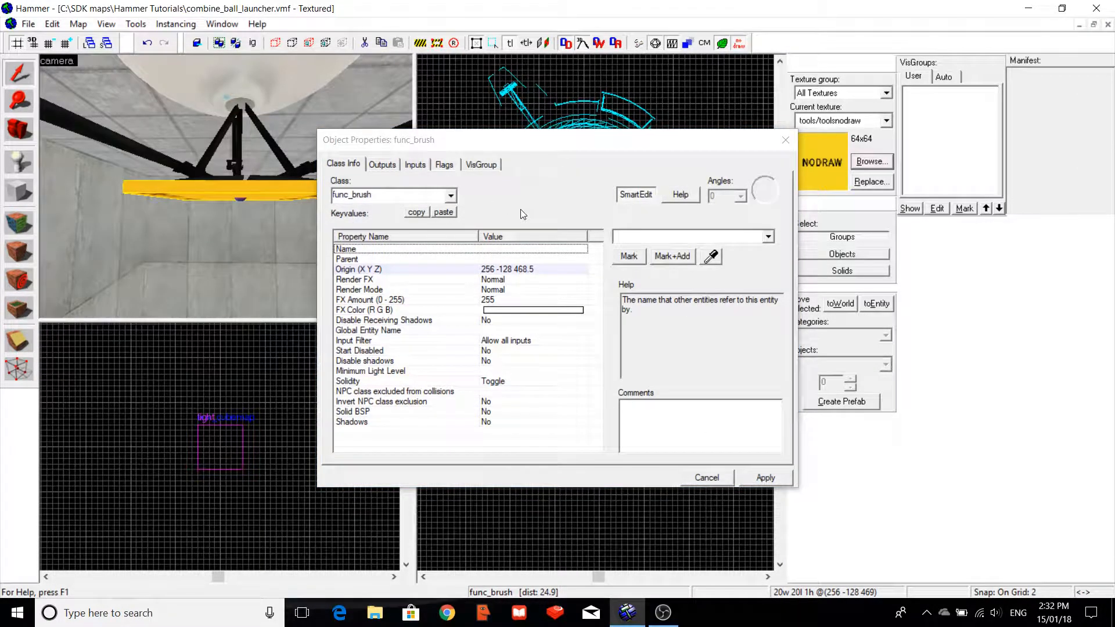
Name the func_brush ball_launcher_shield and apply the name.
click(624, 236)
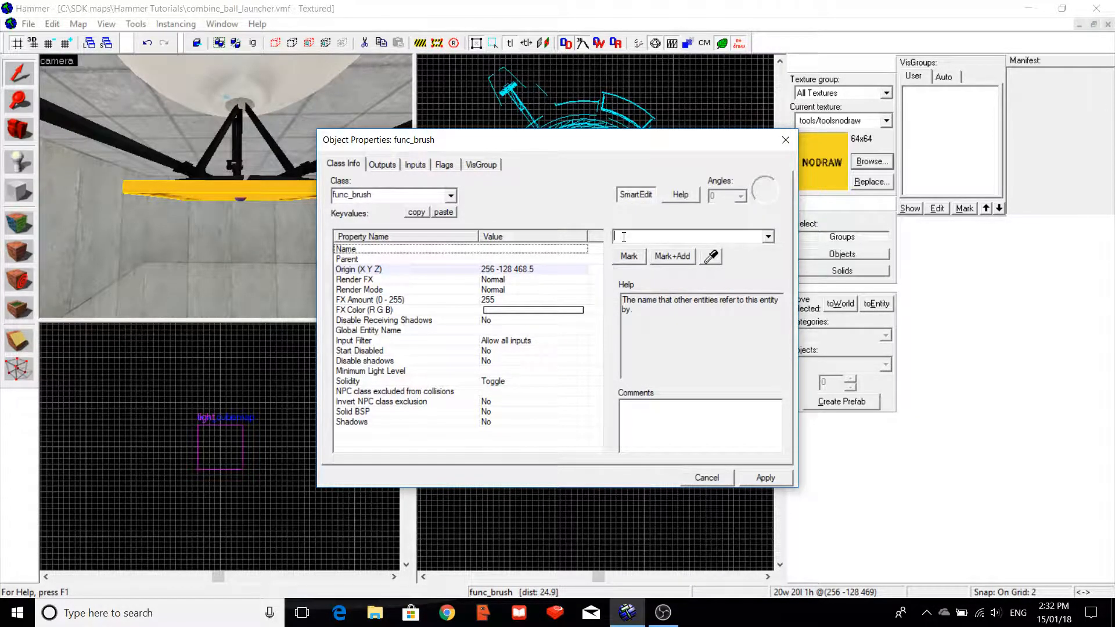
text(ball_launcher)
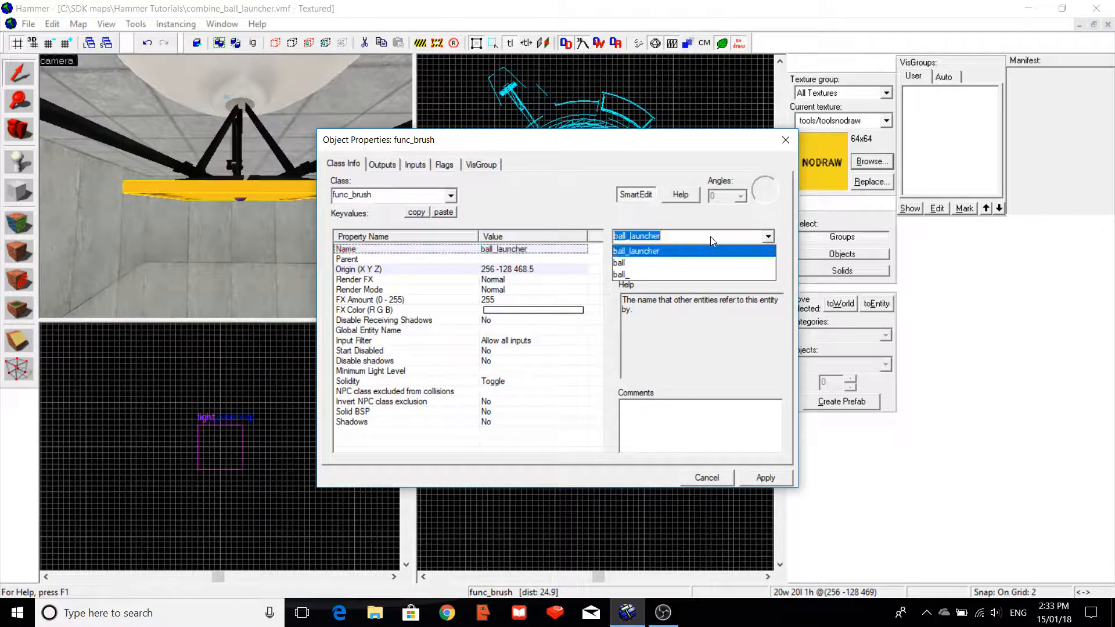
key(End)
text(_shield)
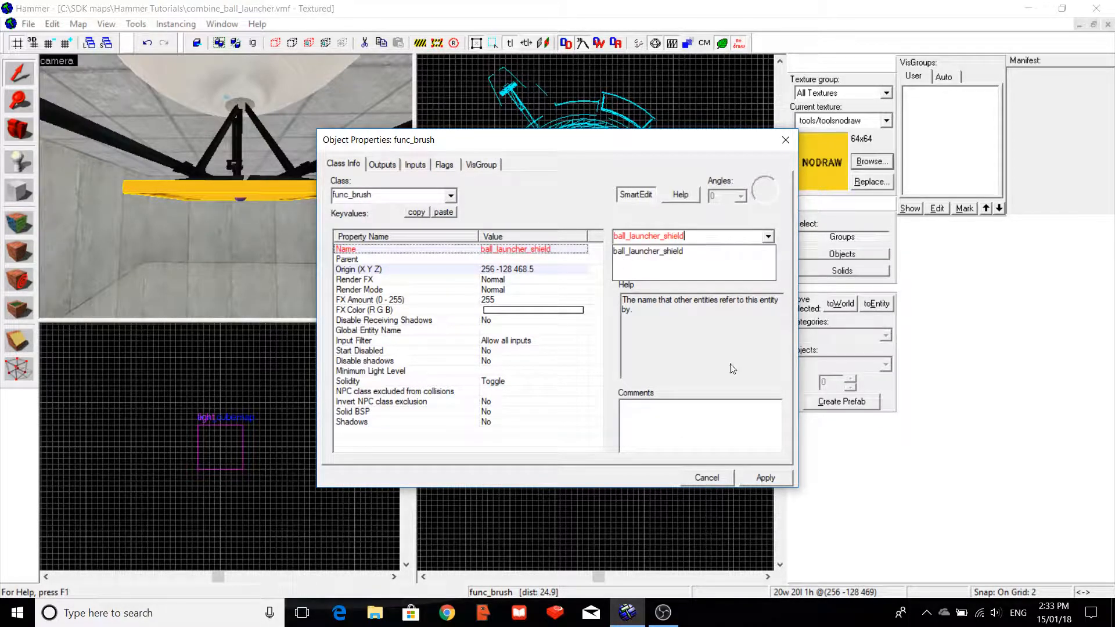
click(751, 478)
click(751, 478)
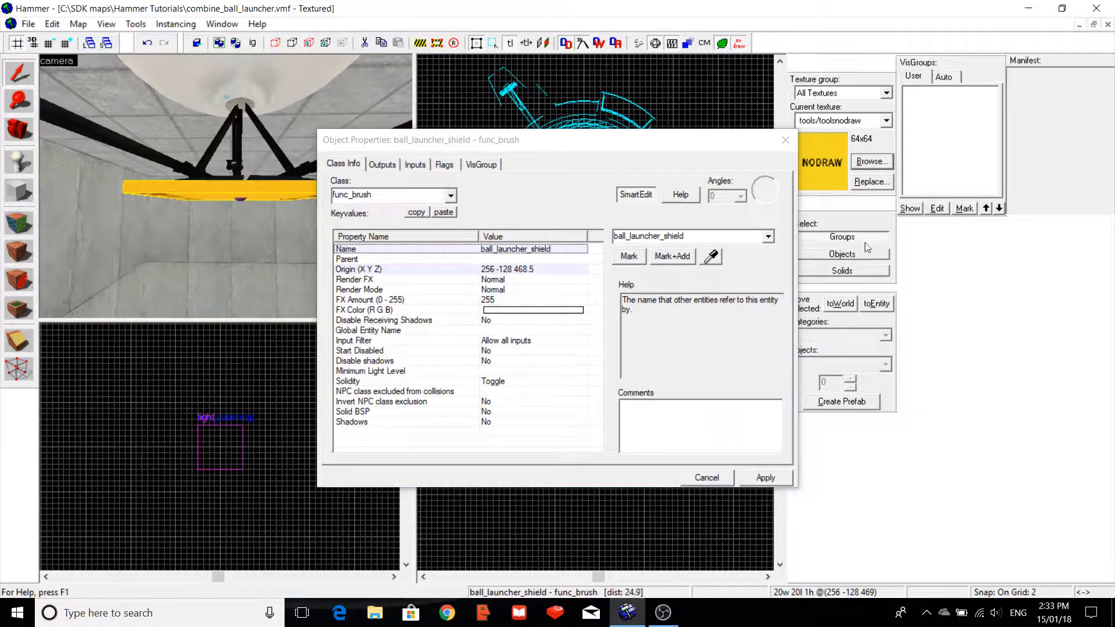
Close the shield's properties, select the point_energy_ball_launcher inside the launcher prop, and set the grid size to 16.
click(786, 140)
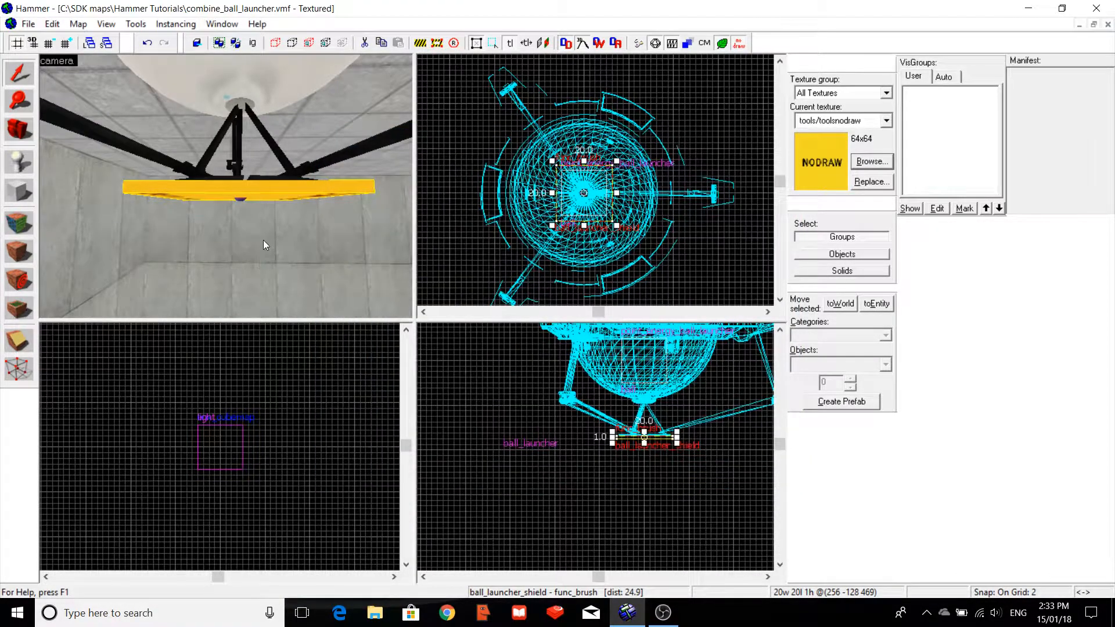
key(Escape)
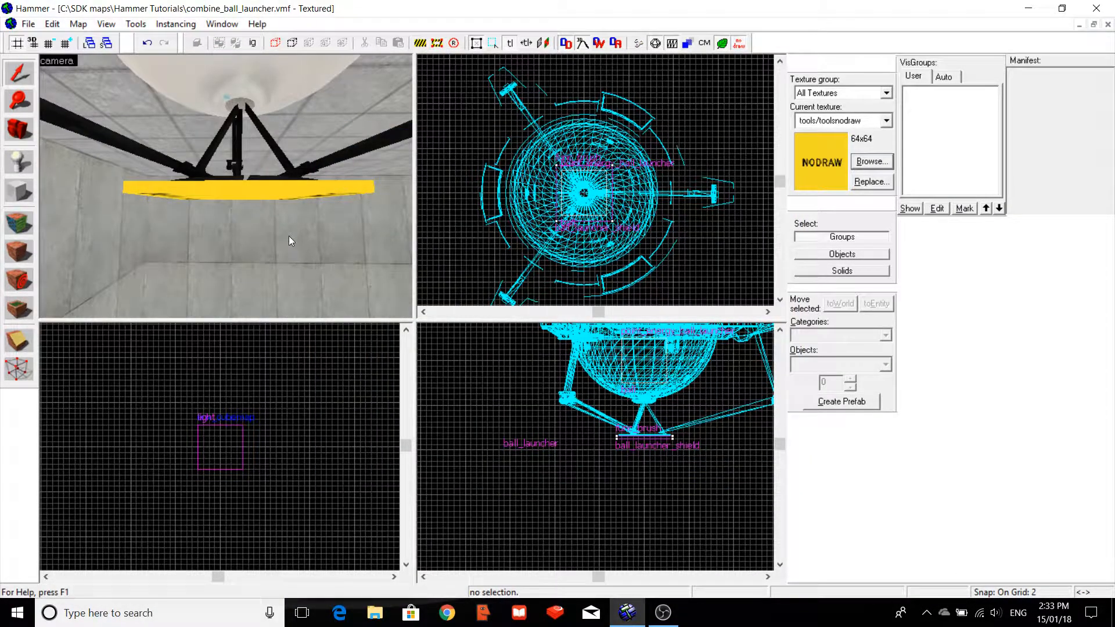
key(Up)
key(w)
click(343, 110)
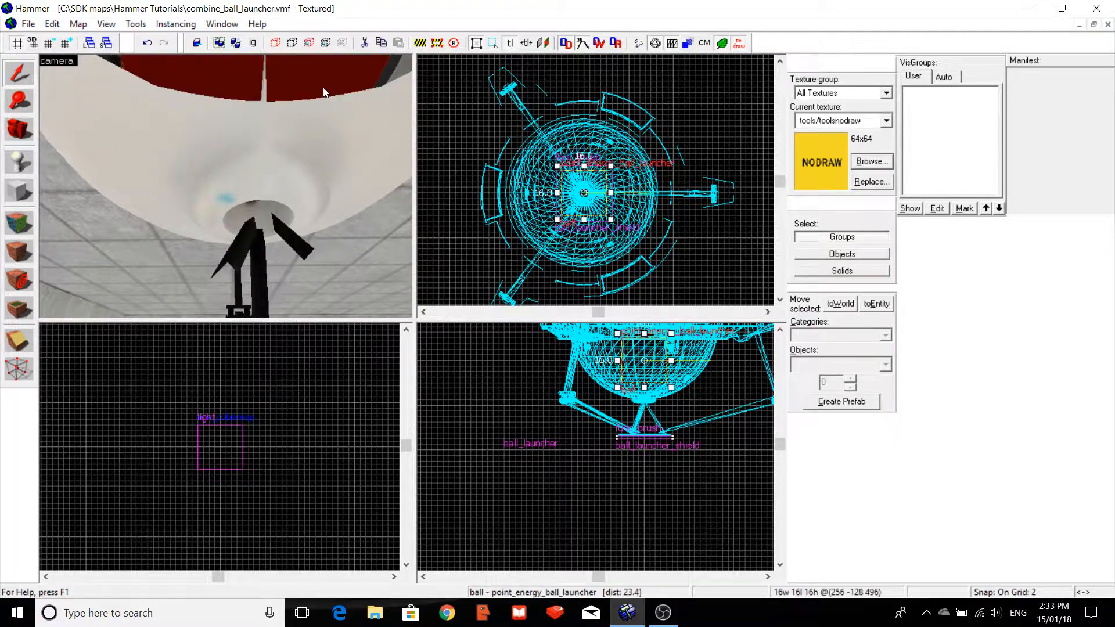
key(s)
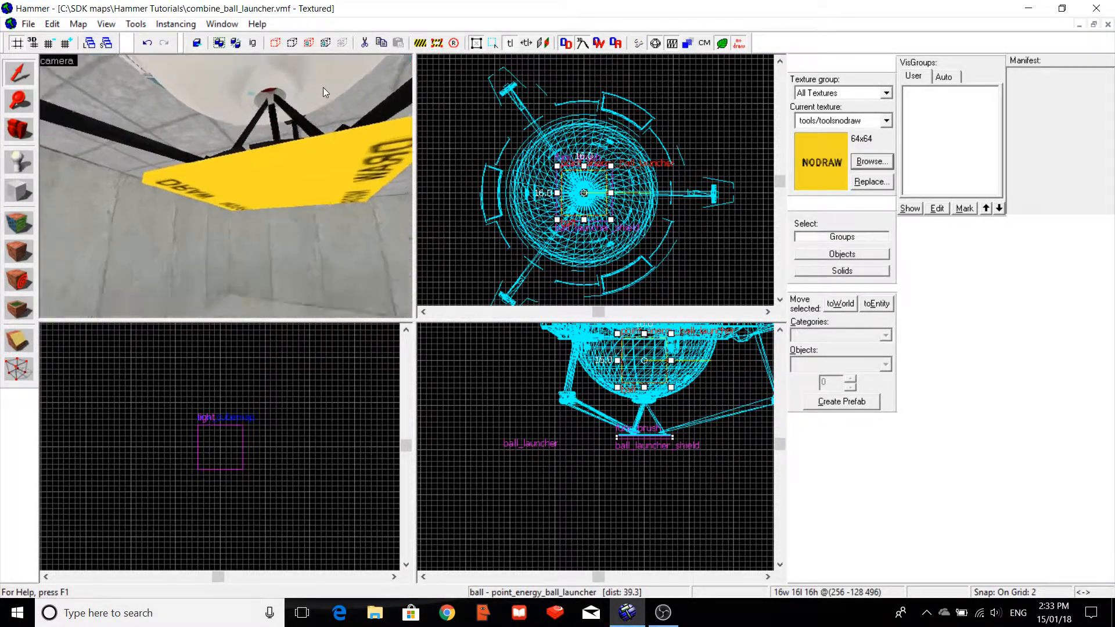
key(bracketright)
key(bracketright)
key(bracketright)
key(Up)
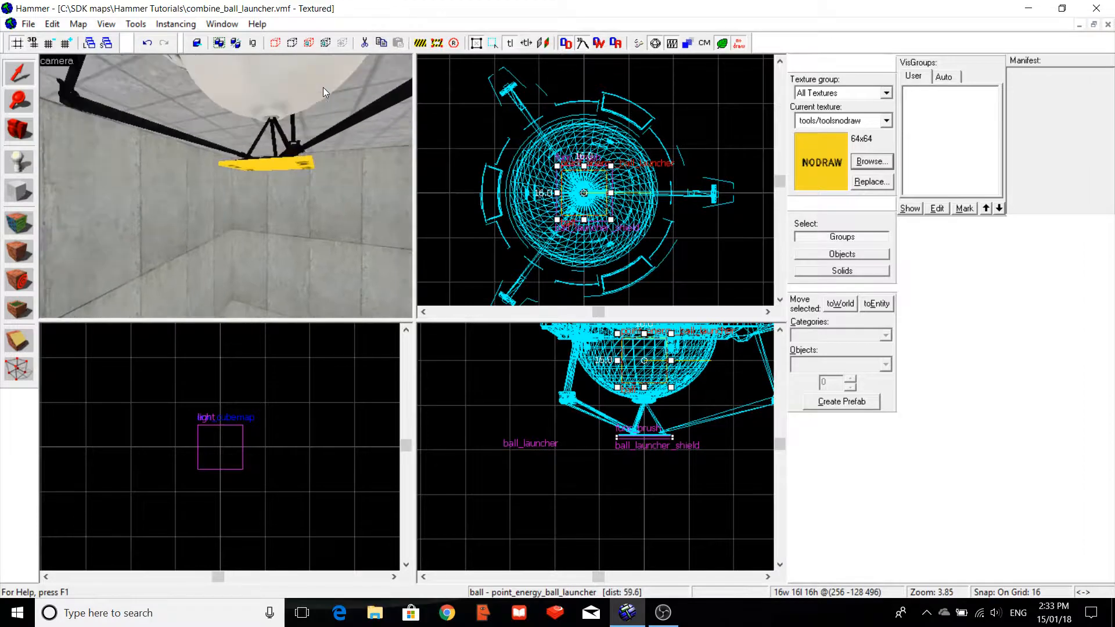
Add an output named OnPostSpawnBall to the selected energy ball launcher.
key(alt+Return)
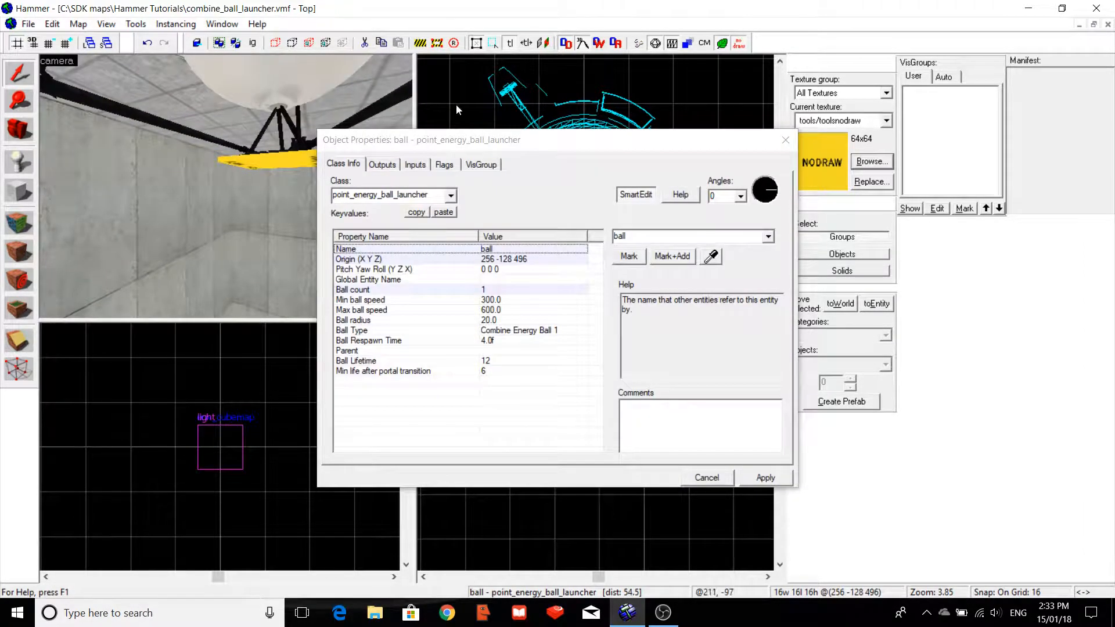
click(384, 163)
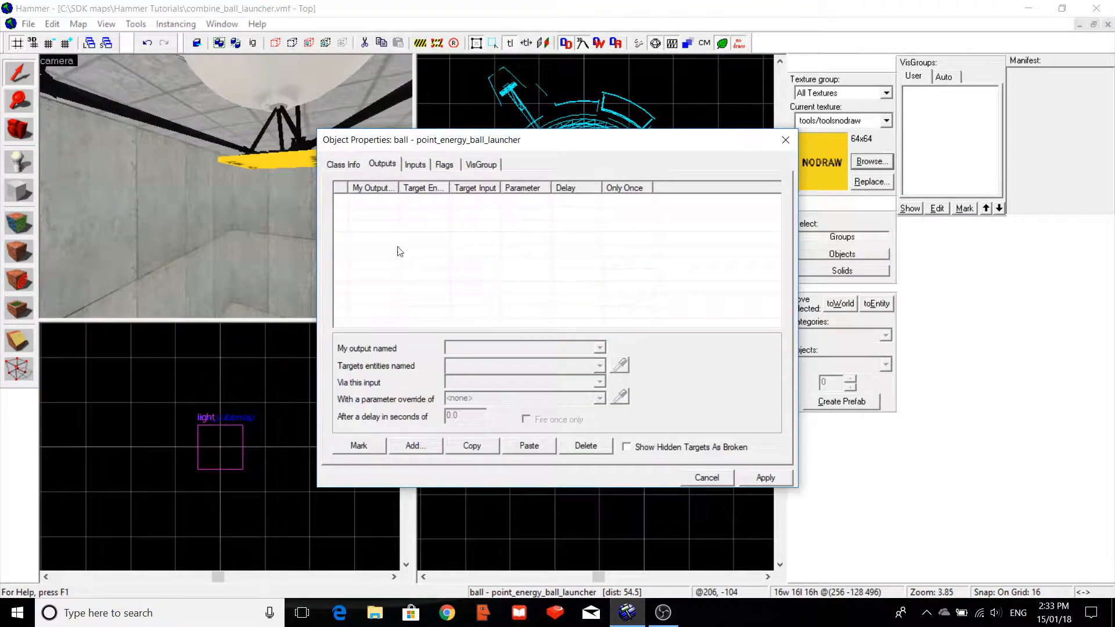
click(423, 447)
text(OnB)
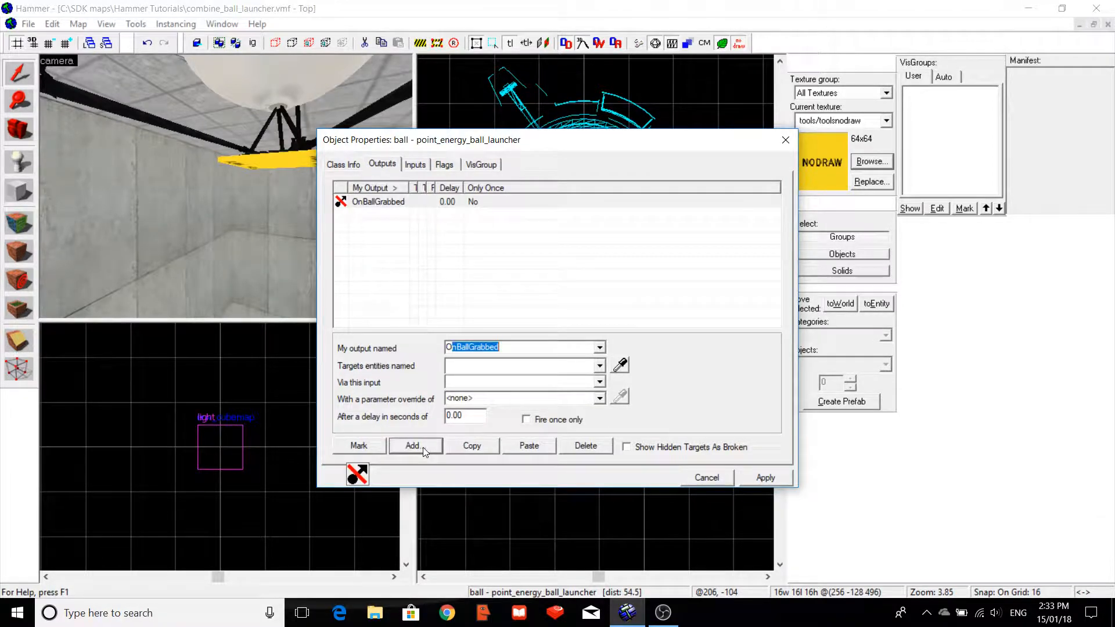
text(alll)
key(BackSpace)
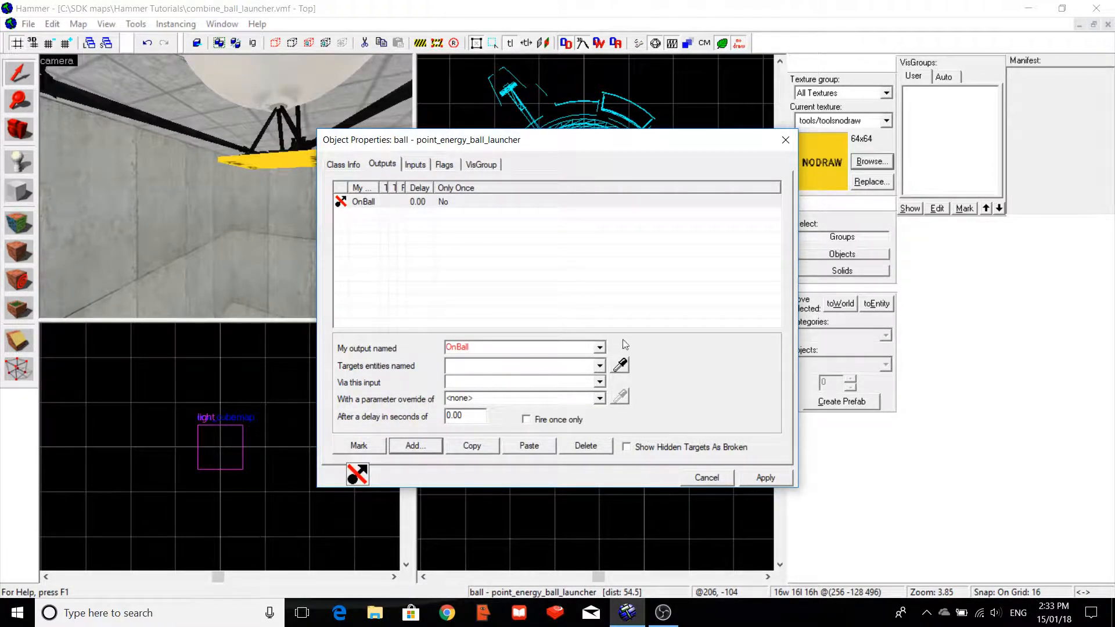
key(BackSpace)
key(BackSpace)
key(BackSpace)
key(BackSpace)
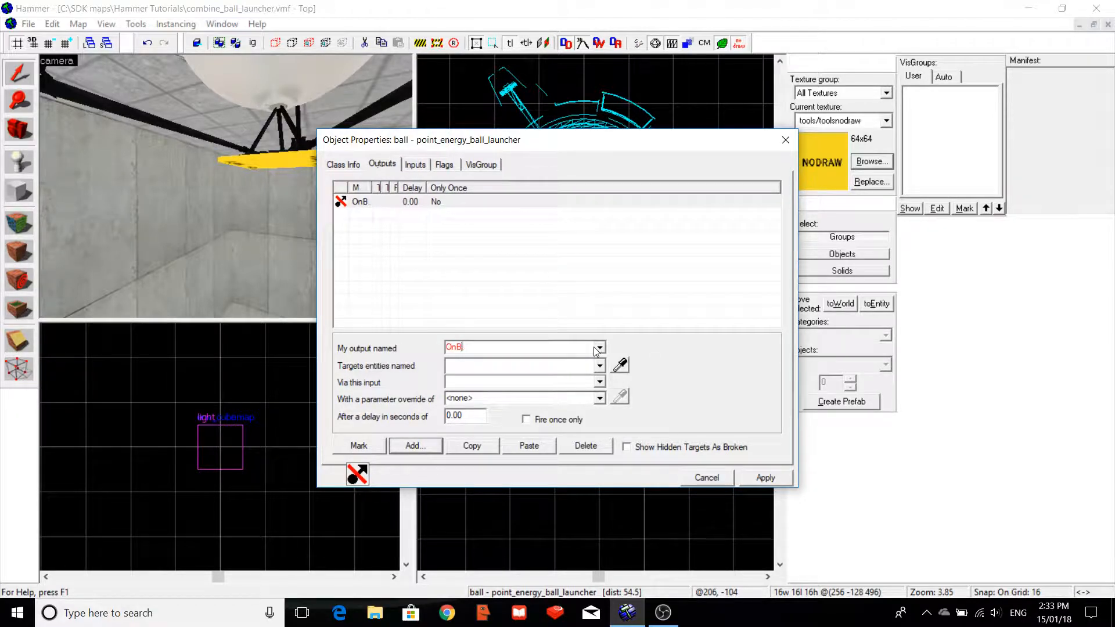
text(PostSpawnBall)
click(551, 367)
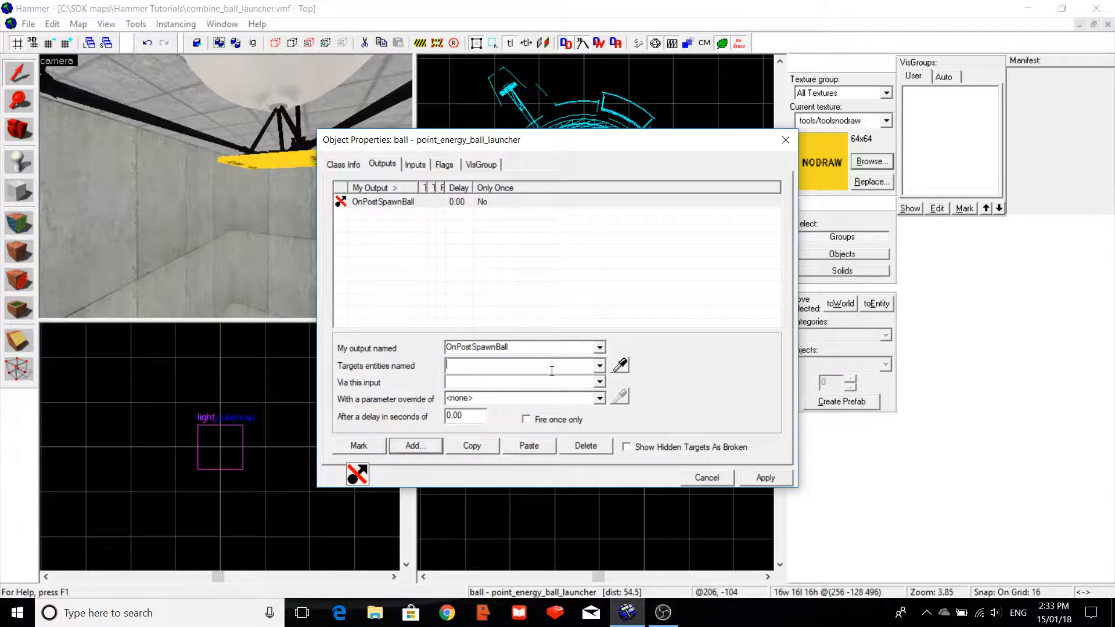
Make the new output target ball_launcher with the SetAnimation input and the parameter override close.
text(ball)
click(511, 389)
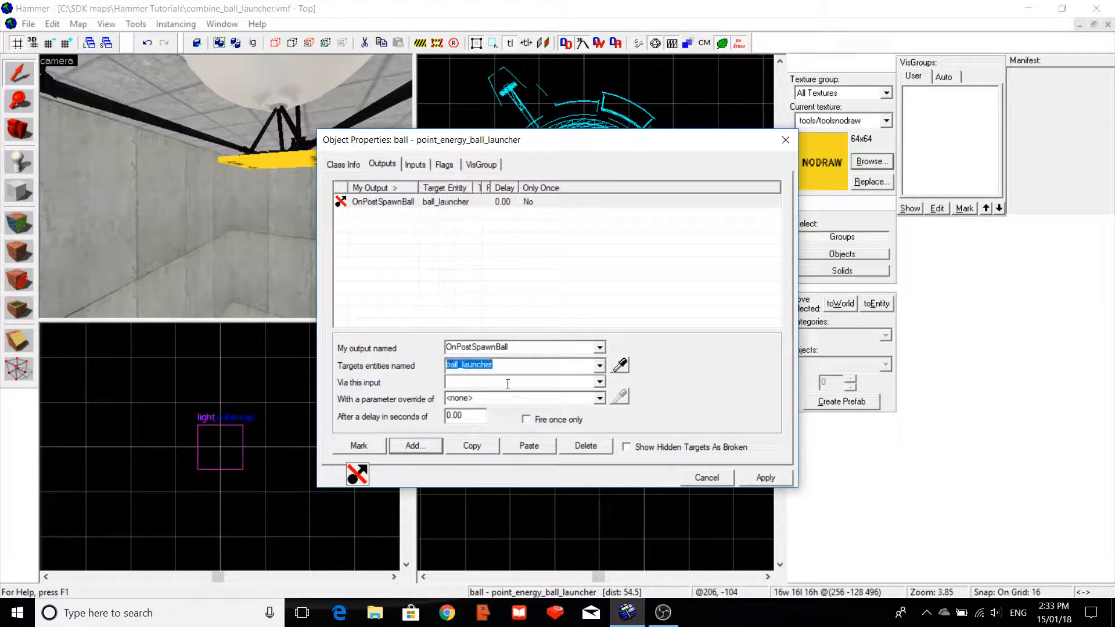
click(508, 384)
text(SetAnimation)
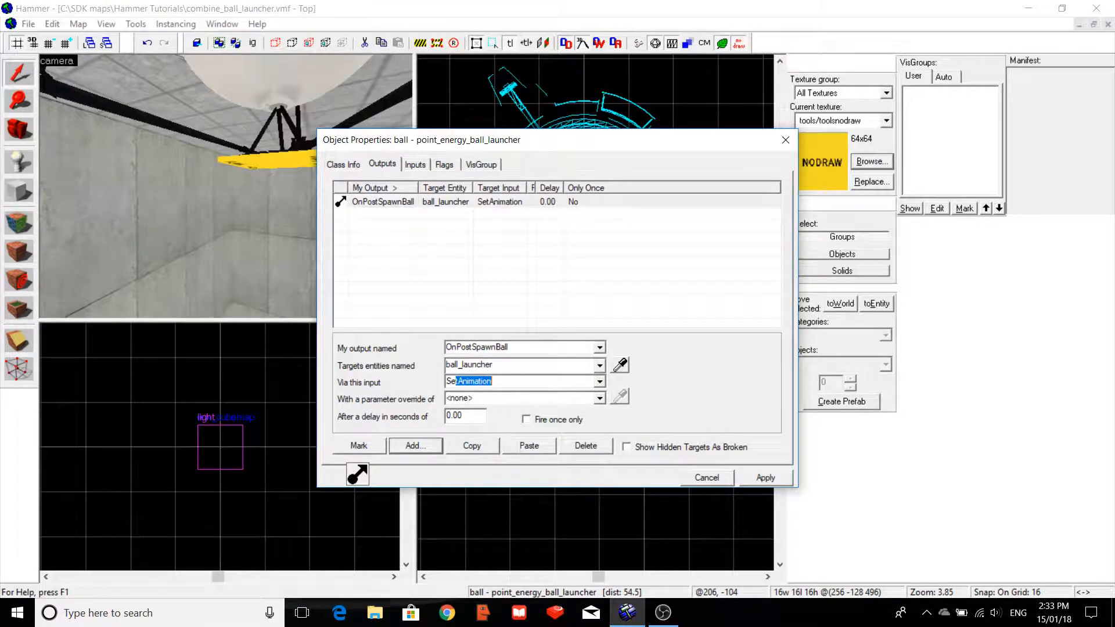
click(507, 399)
text(close)
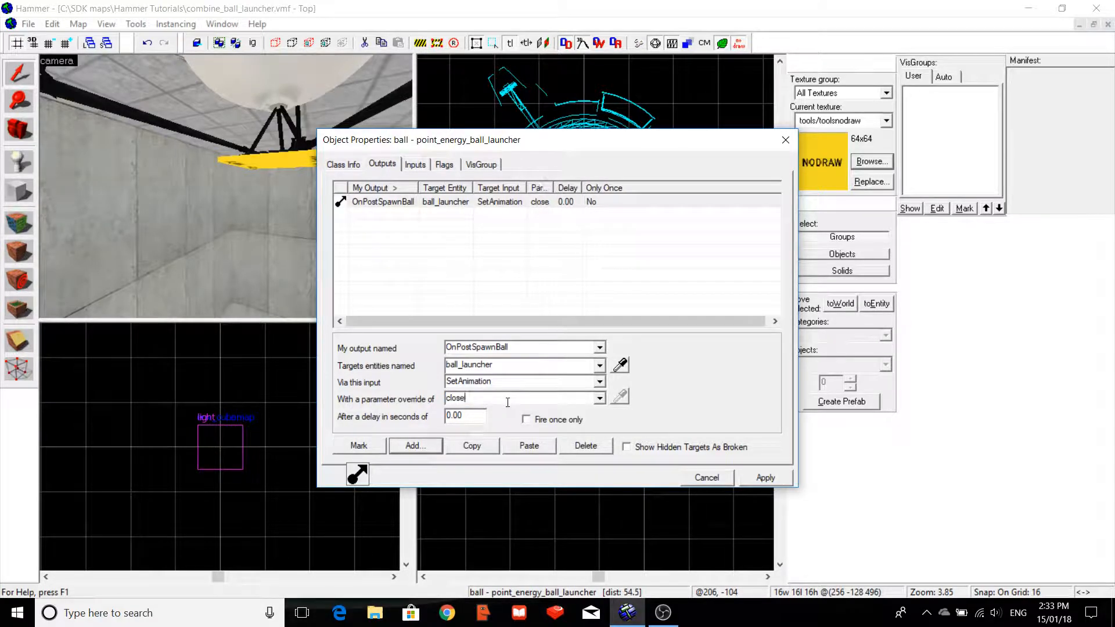
Add a second OnPostSpawnBall output that sends Disable to ball_launcher_shield.
click(406, 451)
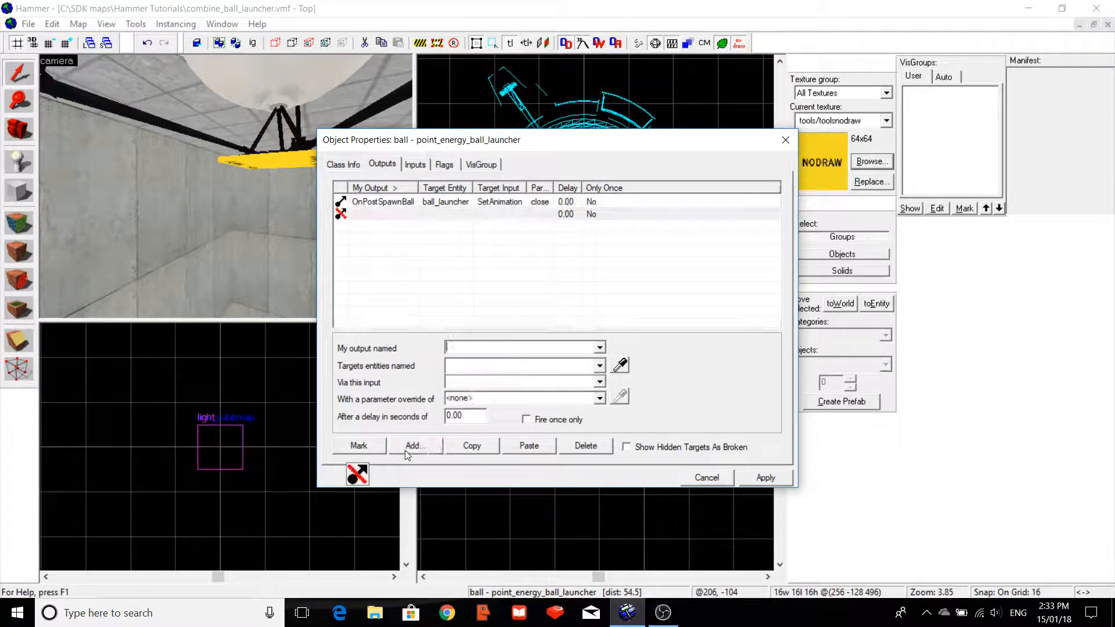
text(ostSpawnBall)
click(489, 360)
text(on)
key(BackSpace)
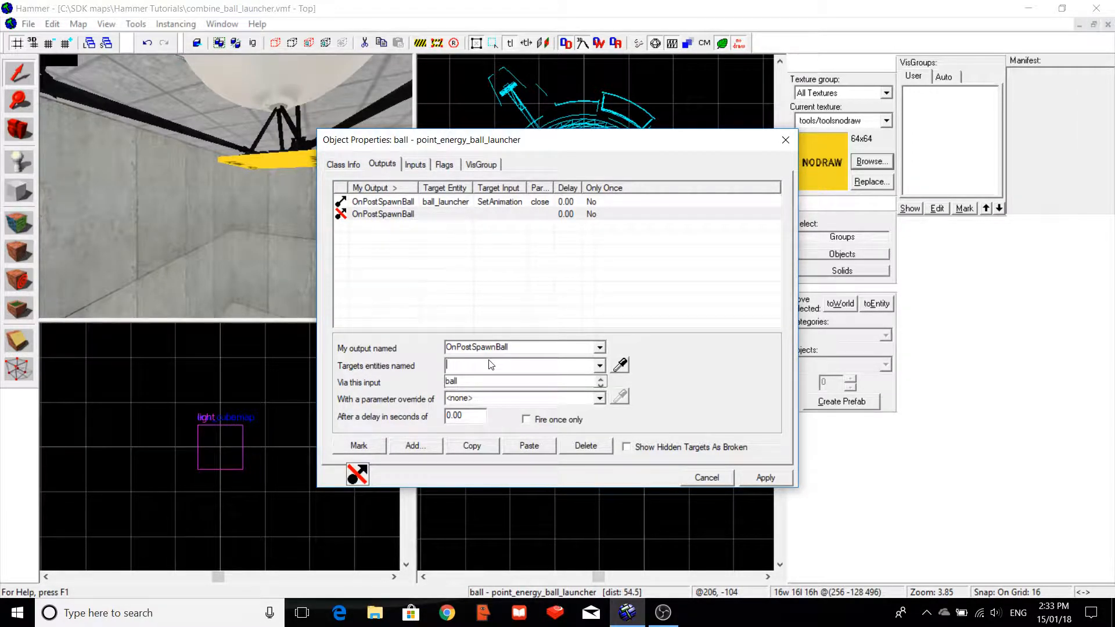
text(balll)
click(523, 370)
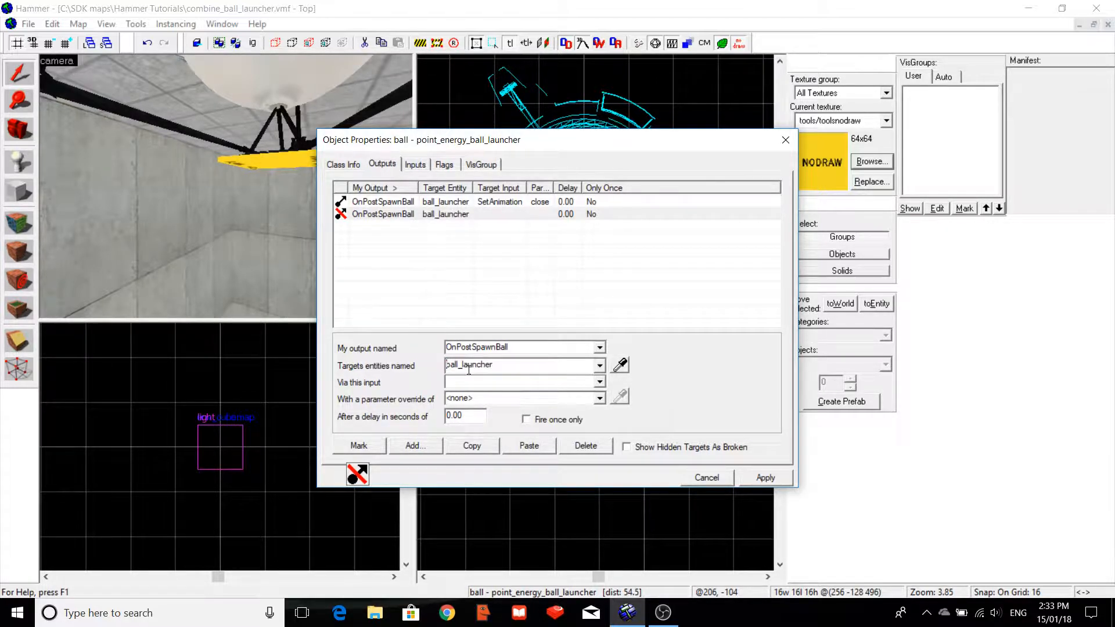
click(503, 367)
text(_)
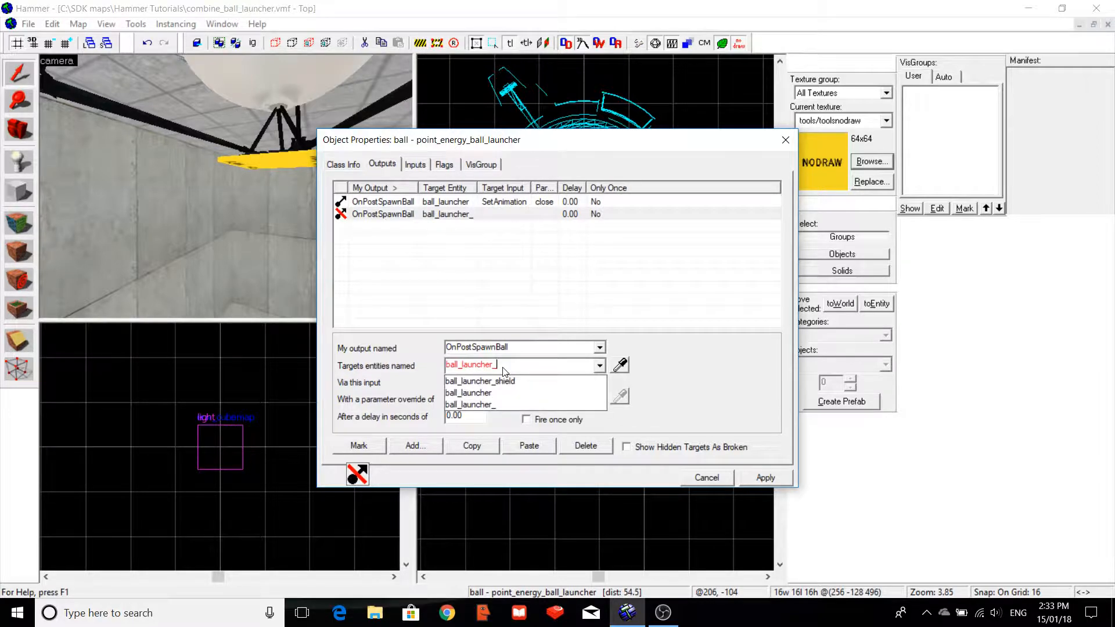
click(503, 376)
click(511, 381)
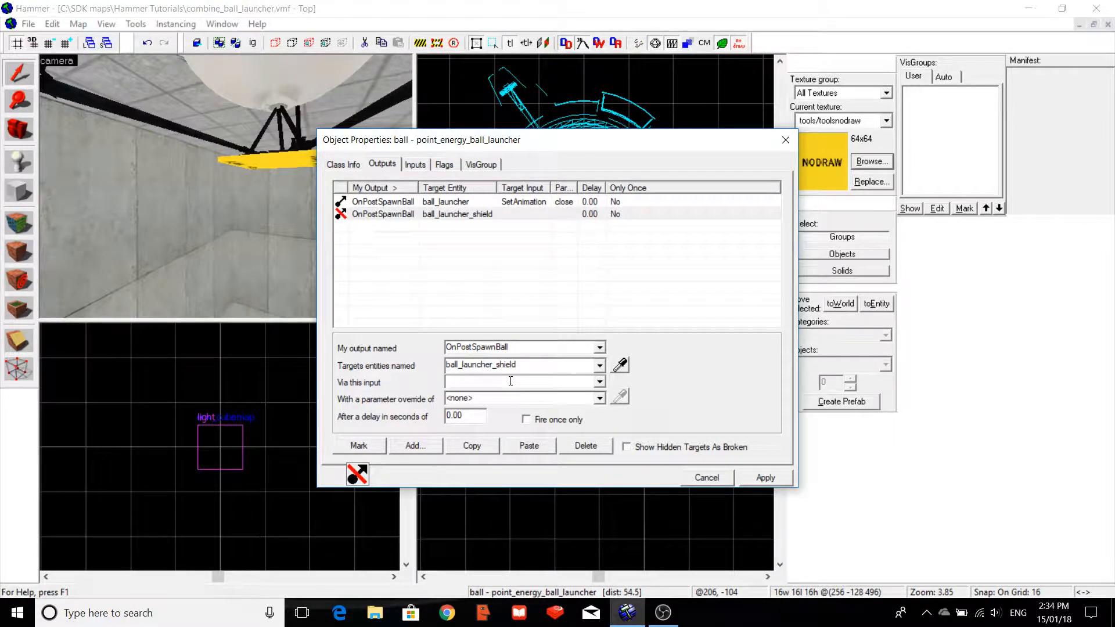
text(Disable)
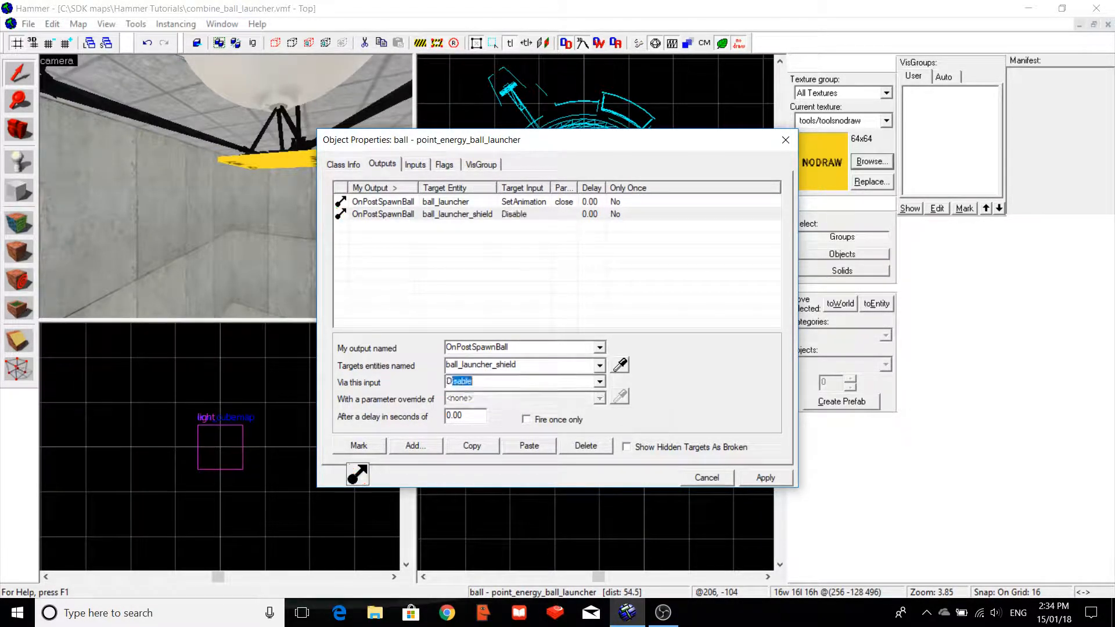
click(475, 420)
Duplicate the shield's Disable output, change the copy's input to Enable with a 2-second delay, and apply the outputs.
click(468, 450)
click(533, 451)
double_click(472, 381)
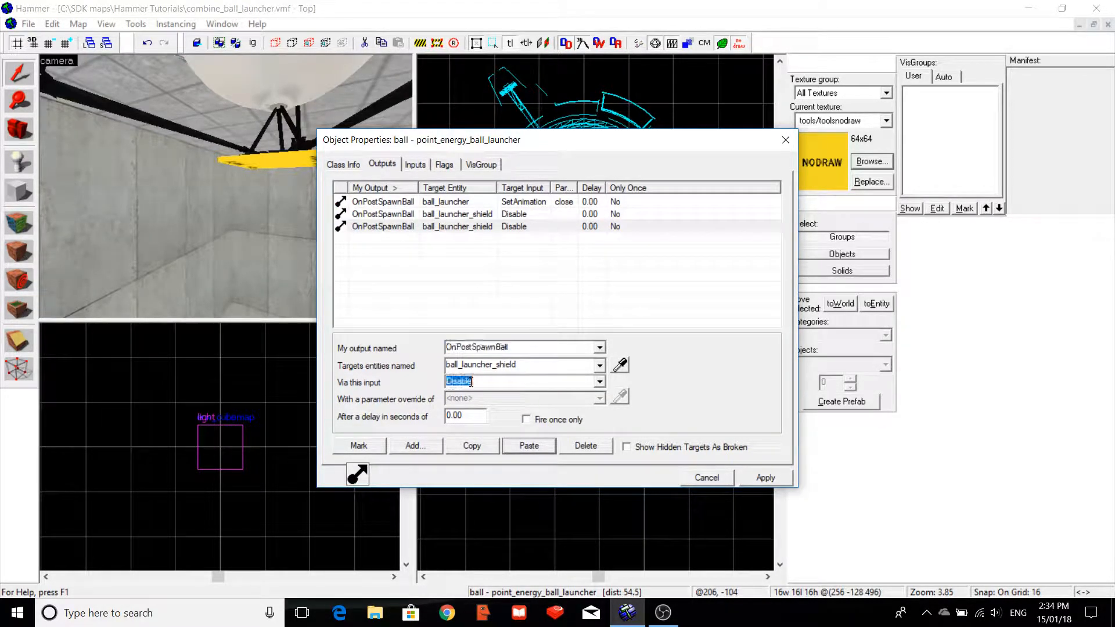
text(En)
click(451, 416)
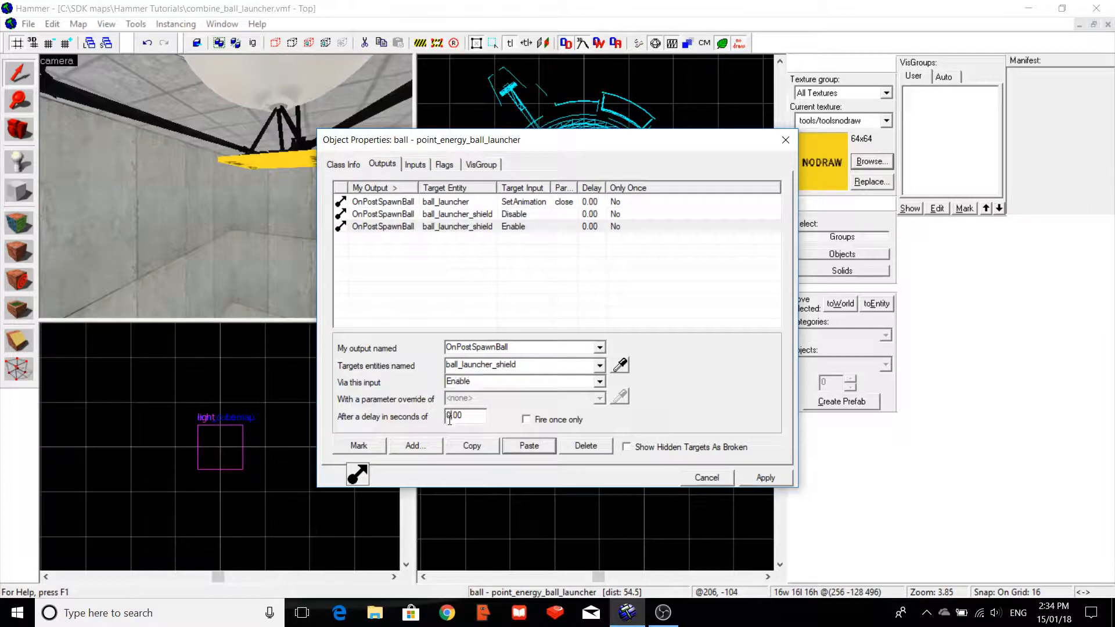
key(BackSpace)
text(2)
click(759, 479)
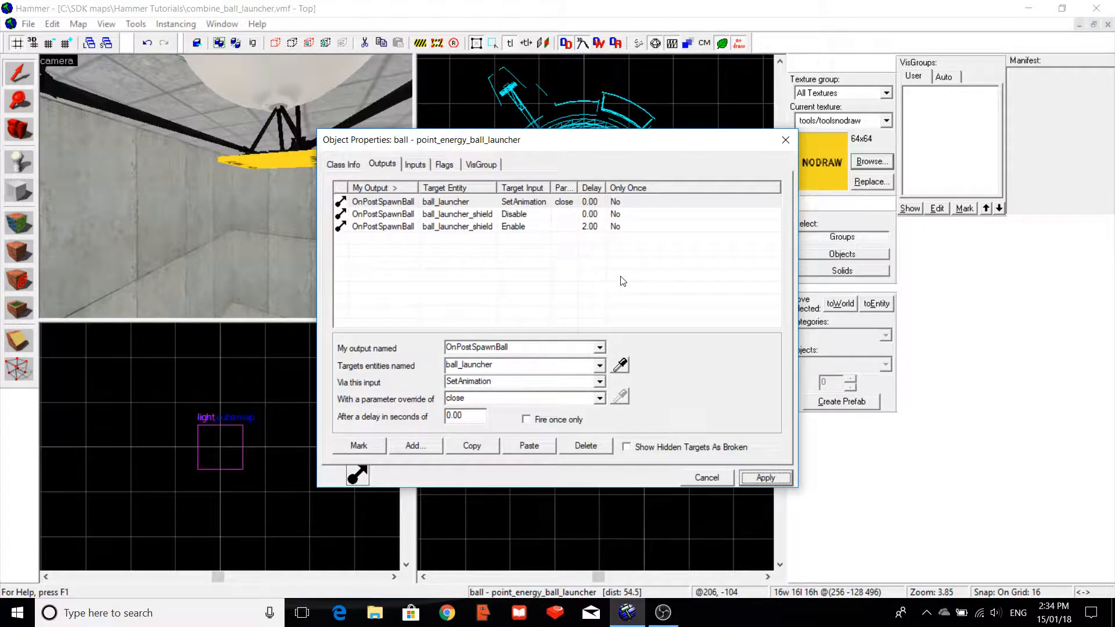
click(767, 478)
click(785, 140)
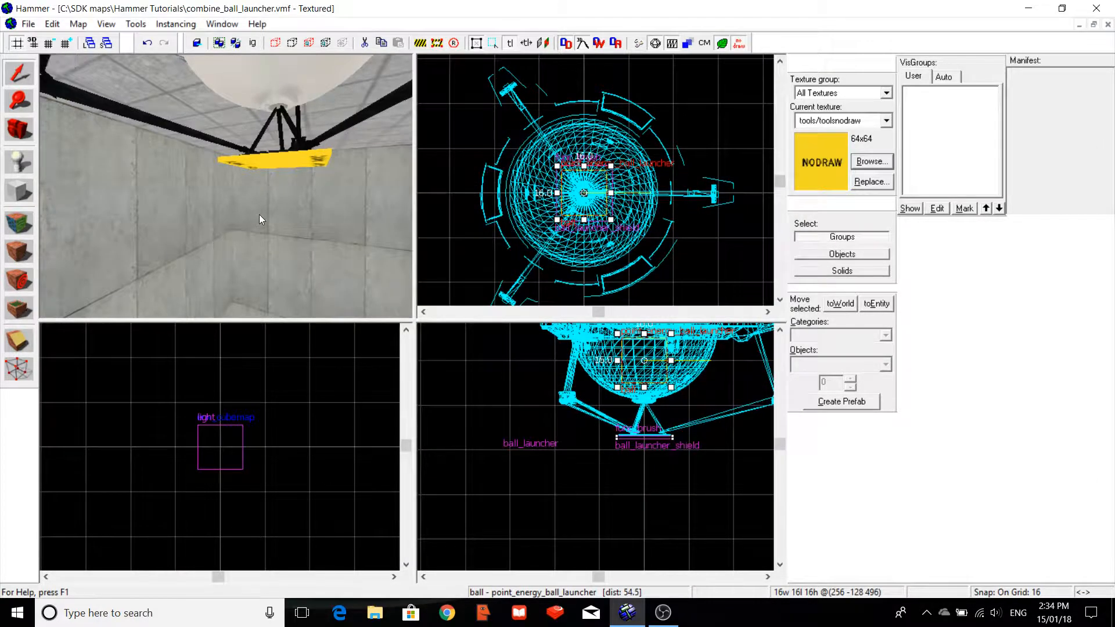
Examine the launcher prop and the nodraw shield beneath it from several distances and angles in the 3D view.
key(Left)
key(Left)
key(Escape)
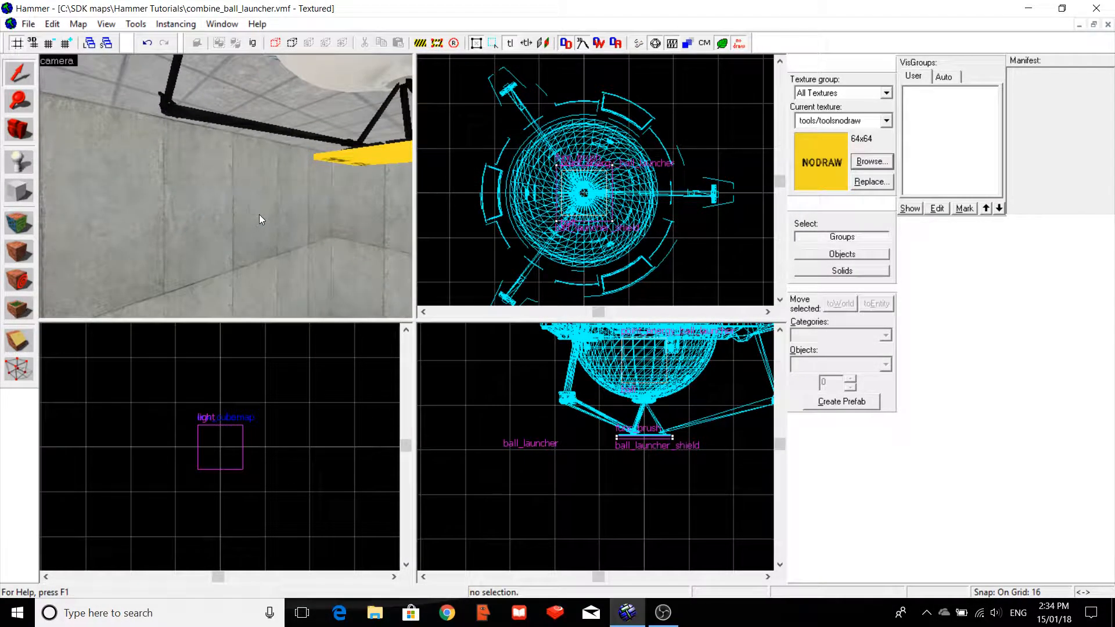
key(Right)
key(Up)
key(w)
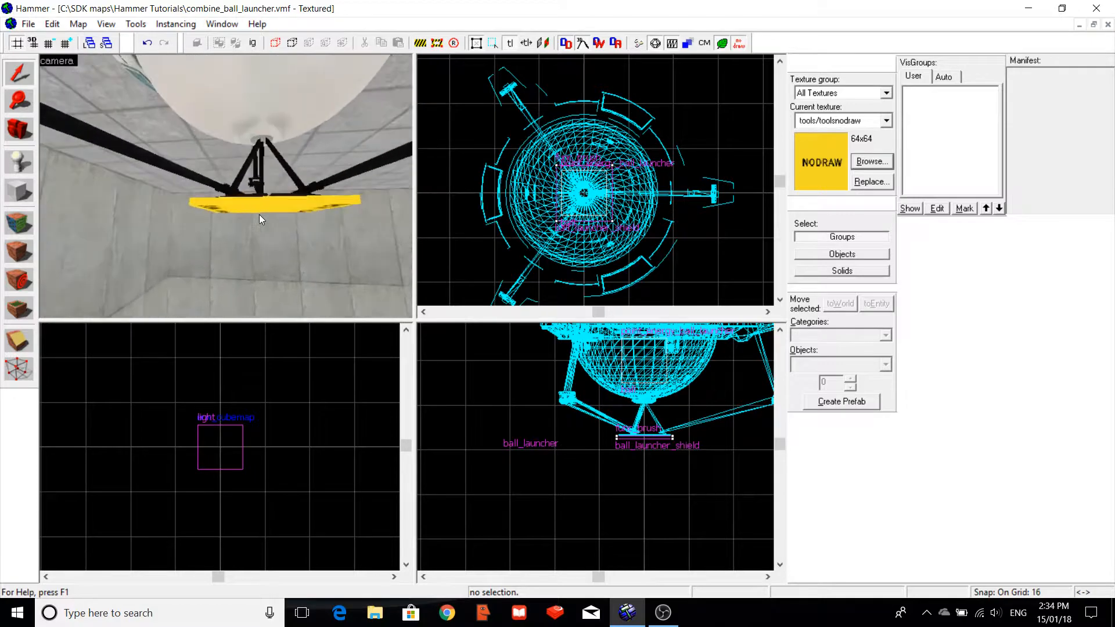
key(d)
key(s)
key(Up)
key(w)
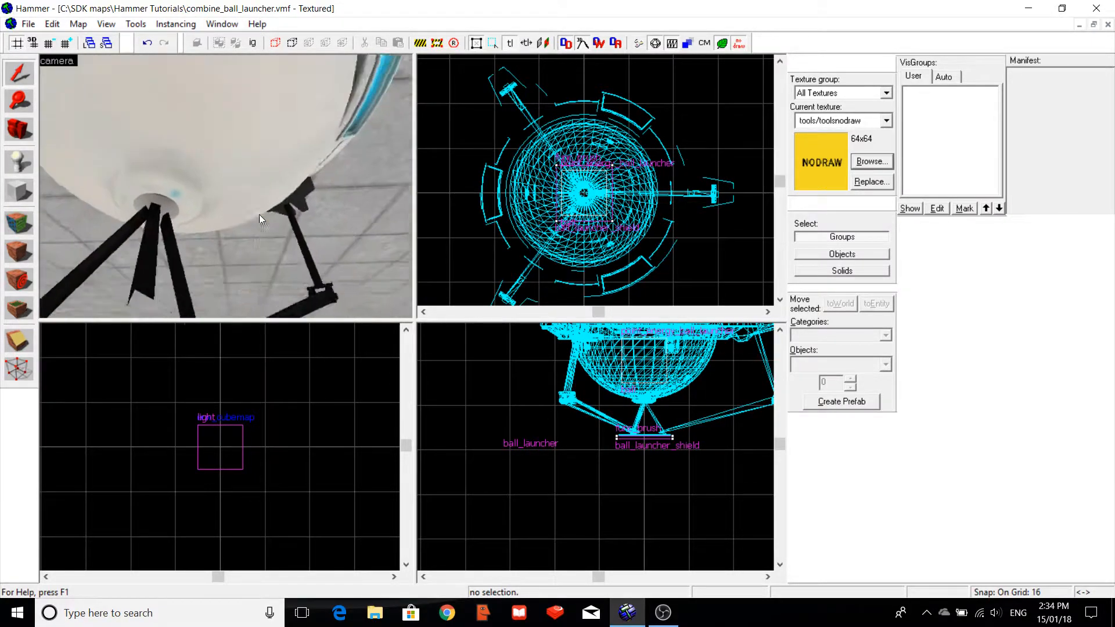
key(s)
key(Down)
key(Left)
key(d)
key(s)
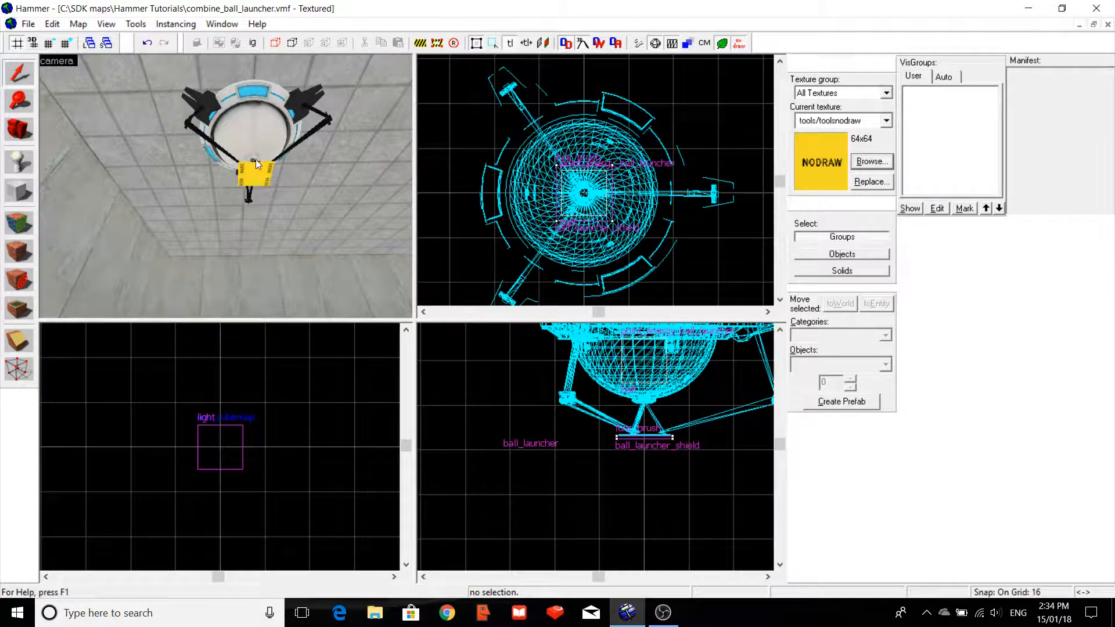
Review the Start inactive flag and class info of the energy ball launcher, then close its properties and deselect it.
key(w)
key(Up)
key(Right)
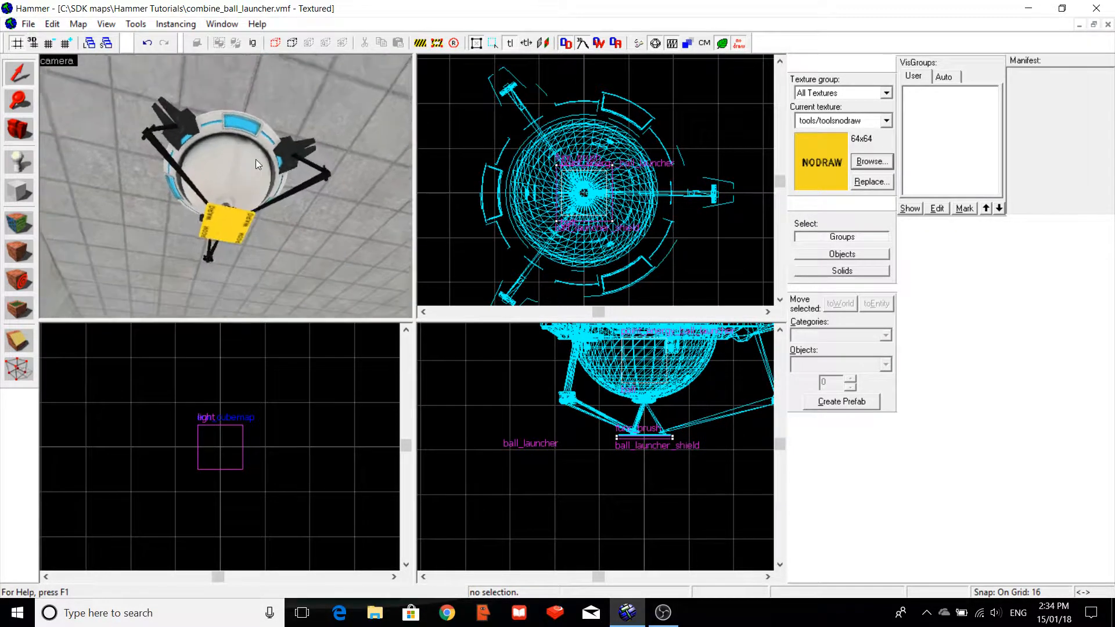
key(w)
key(w)
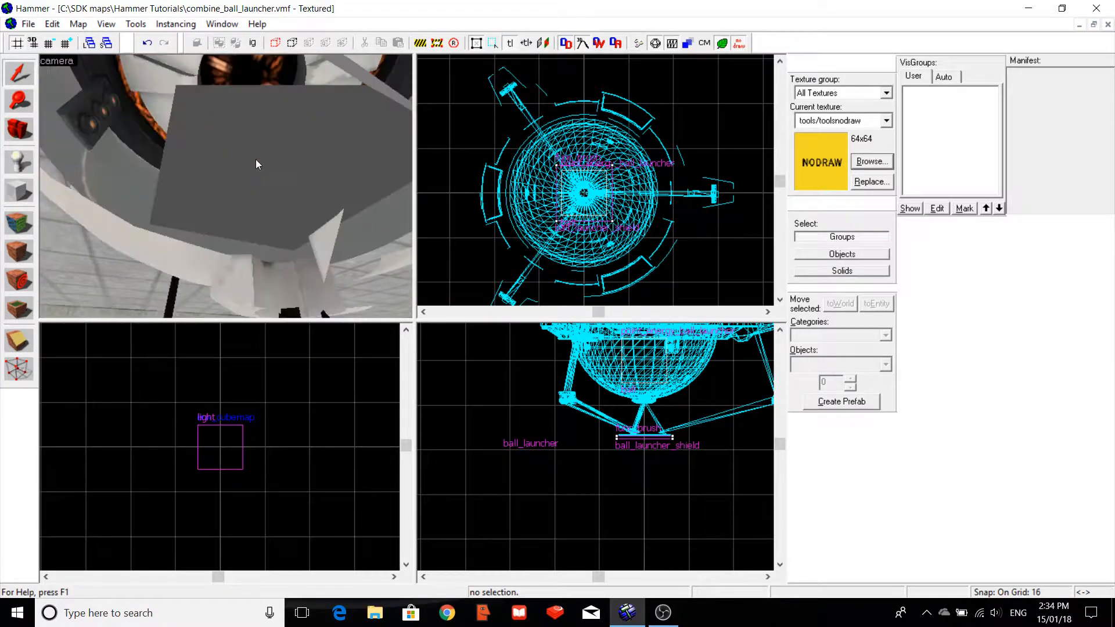
click(242, 173)
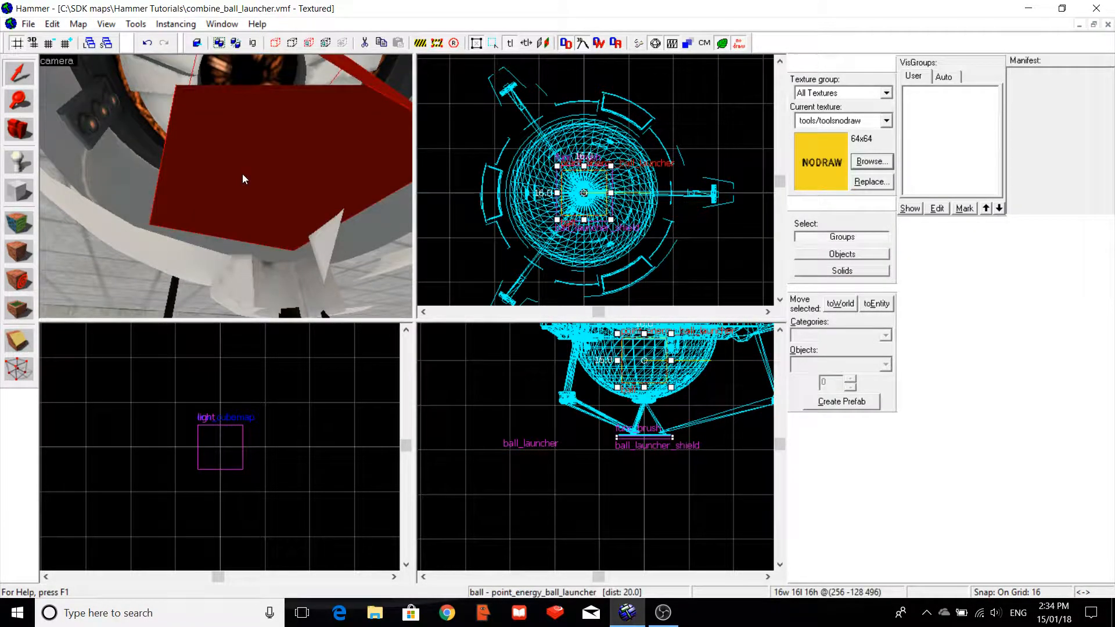
key(alt+Return)
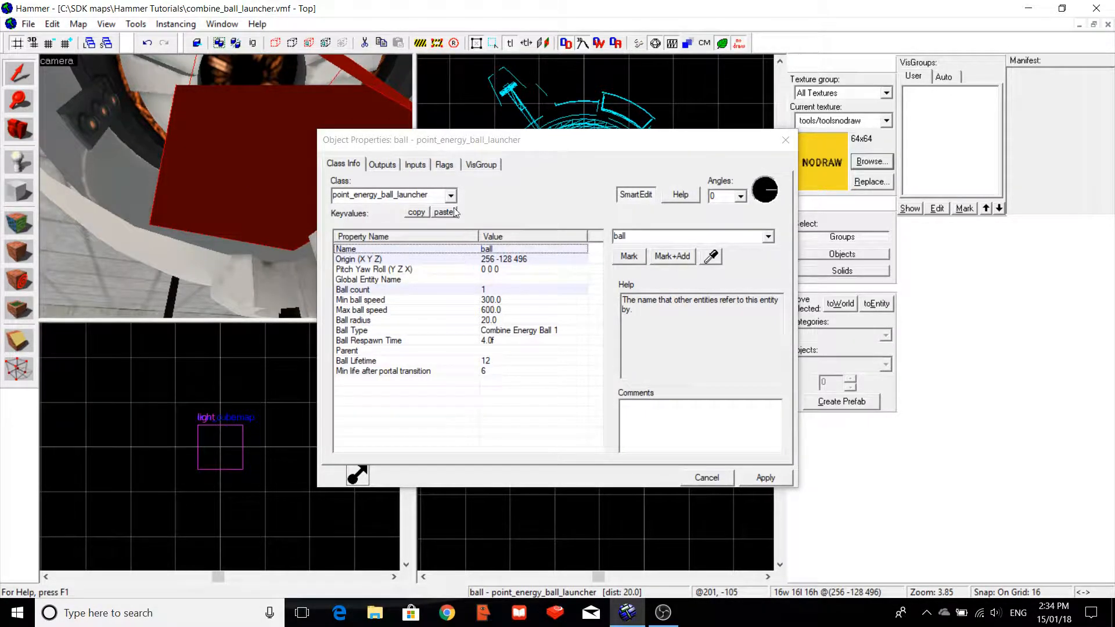
click(436, 170)
click(439, 169)
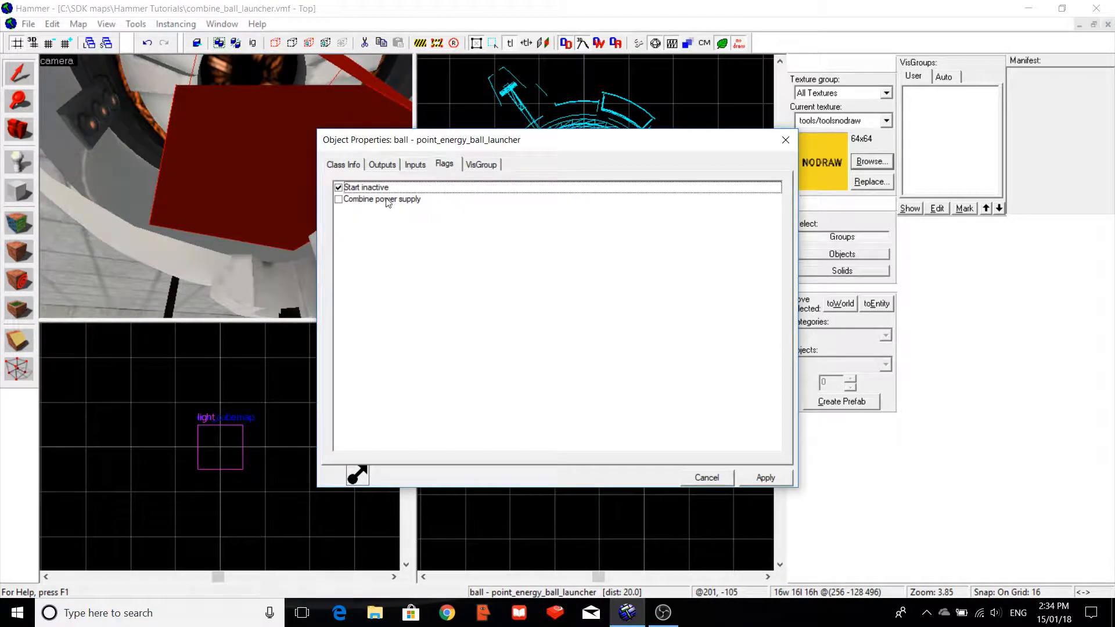
click(347, 187)
click(345, 166)
click(785, 139)
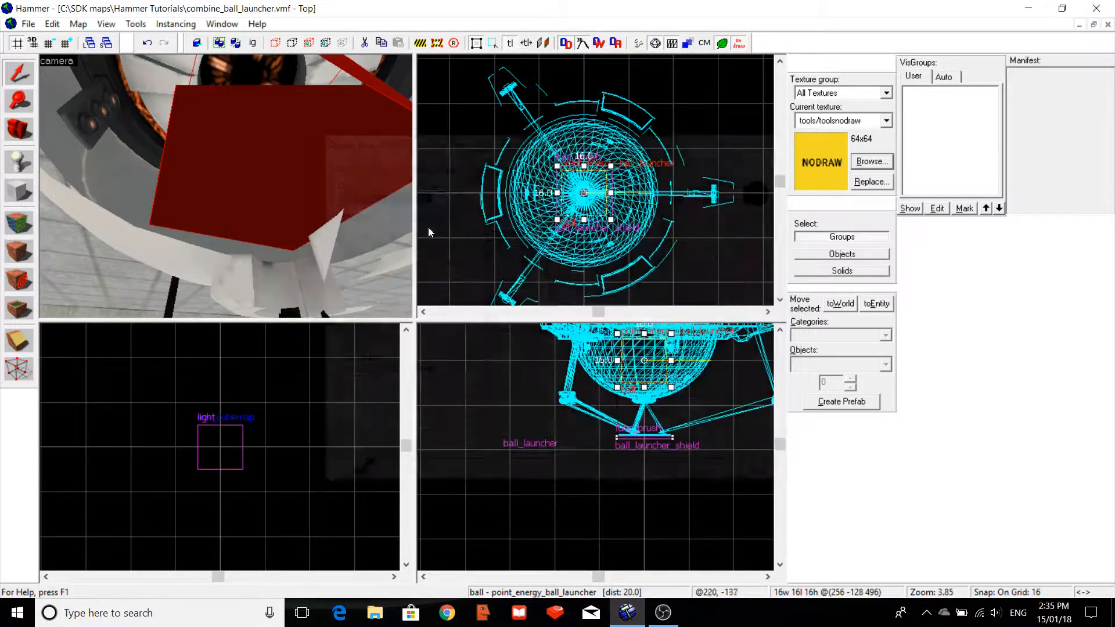
click(275, 247)
key(Down)
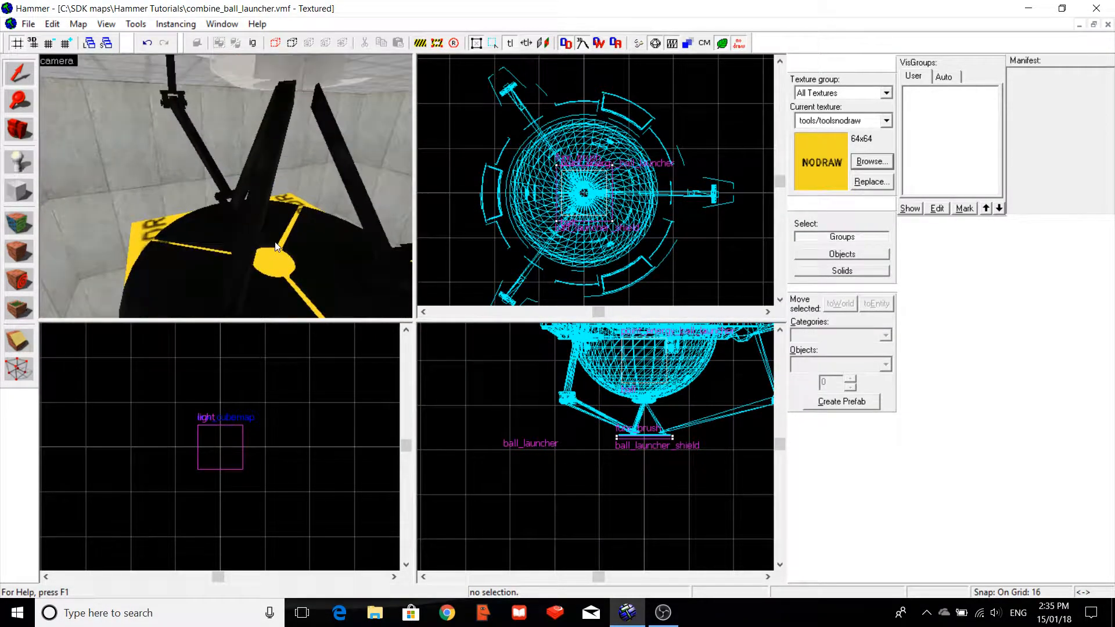
Inspect the ceiling launcher and its nodraw shield from around and below, along with the floor area beneath them.
key(s)
key(Up)
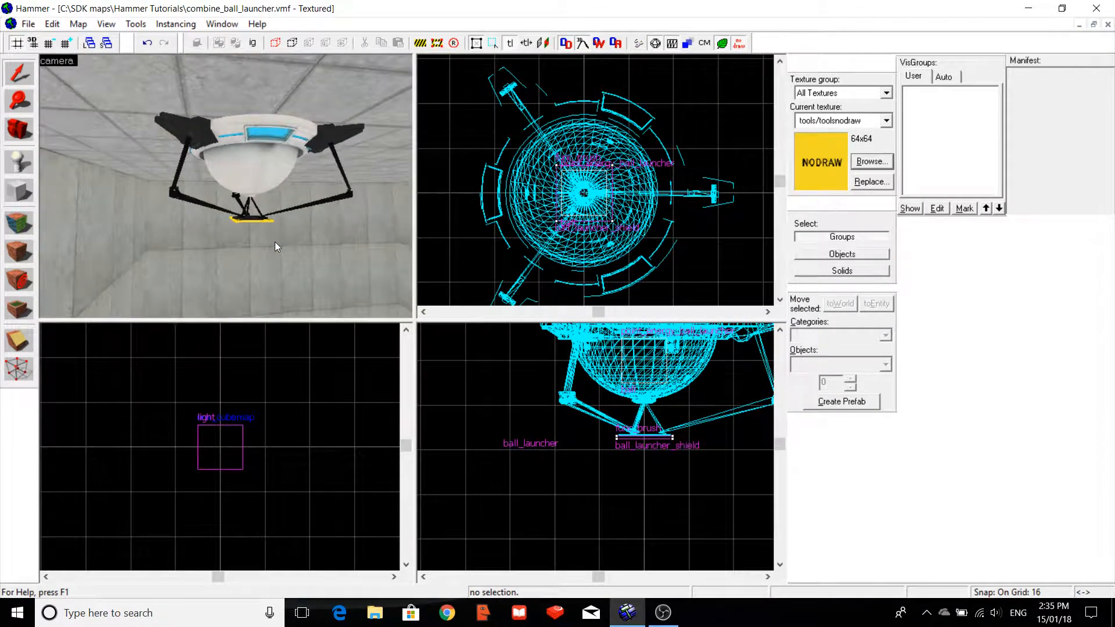
key(Up)
key(s)
key(Down)
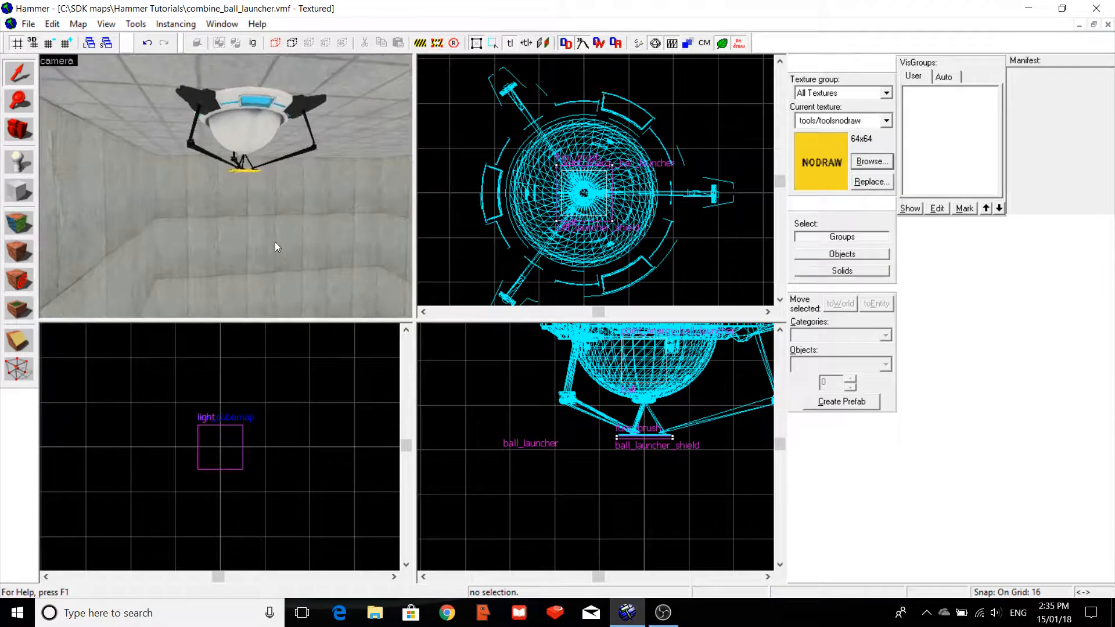
key(w)
key(Up)
key(Right)
key(a)
key(s)
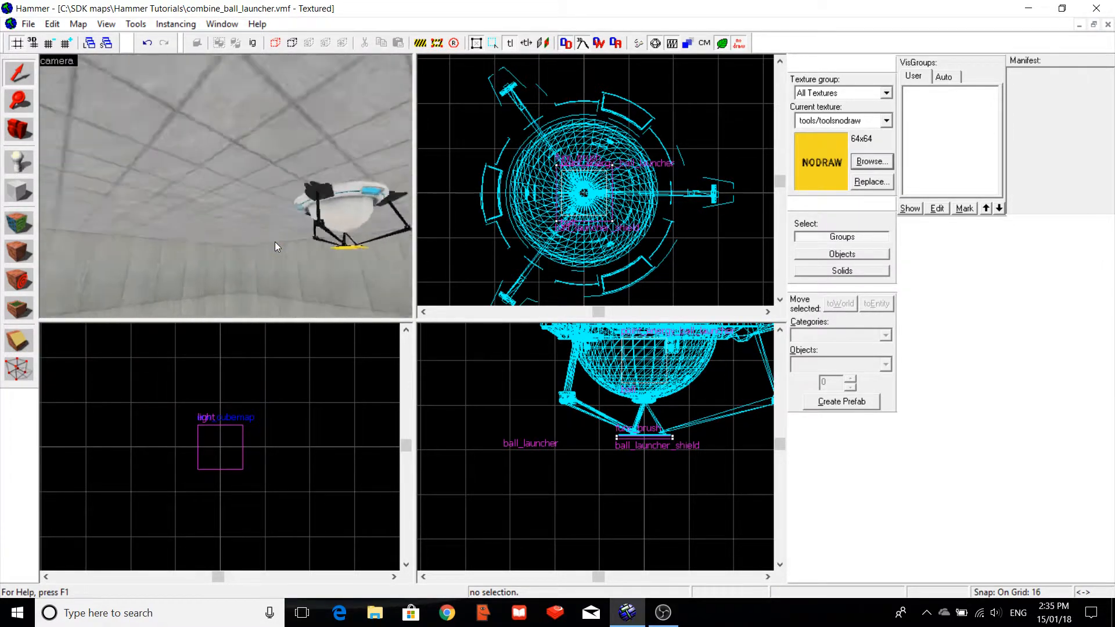
key(Down)
key(a)
key(Right)
key(w)
key(Up)
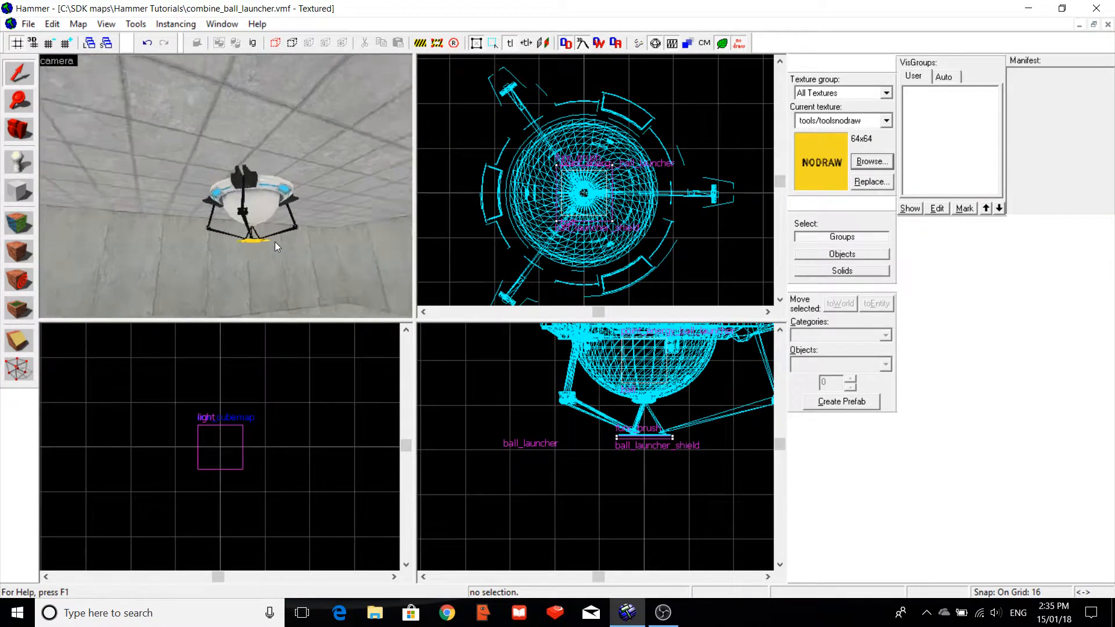
key(w)
key(Up)
key(Right)
key(a)
key(Down)
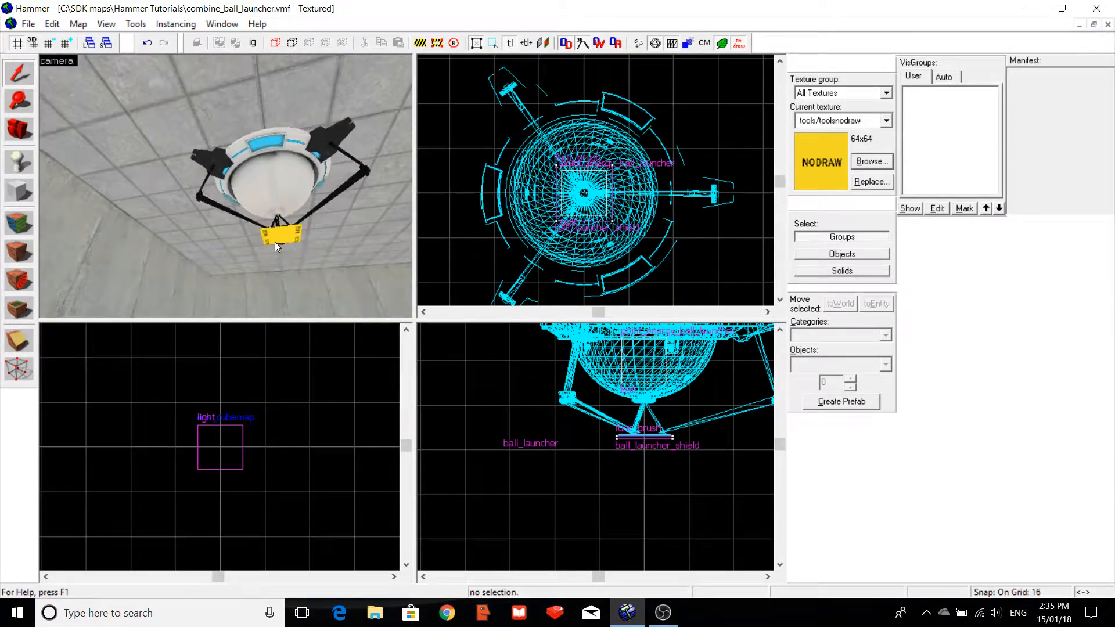
key(Right)
key(Down)
key(a)
key(Right)
key(w)
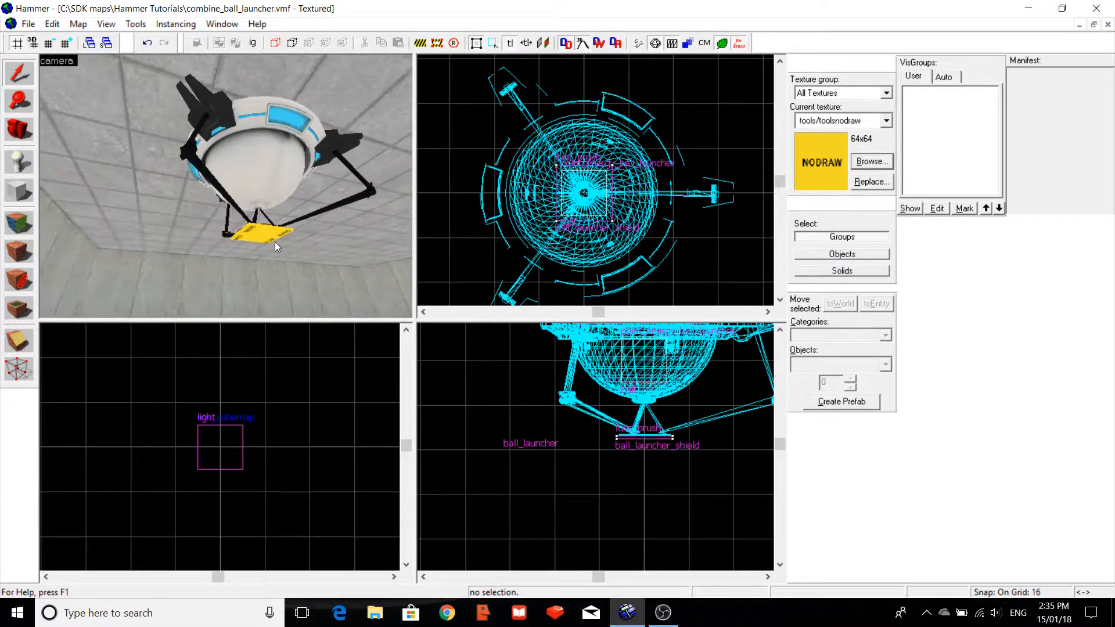
key(Down)
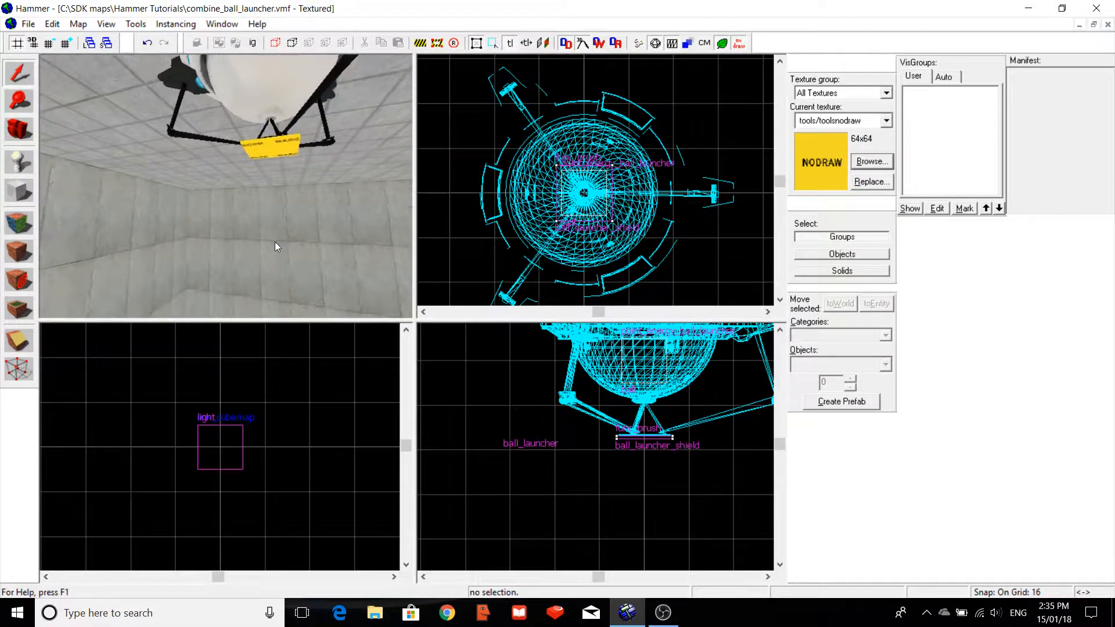
key(Up)
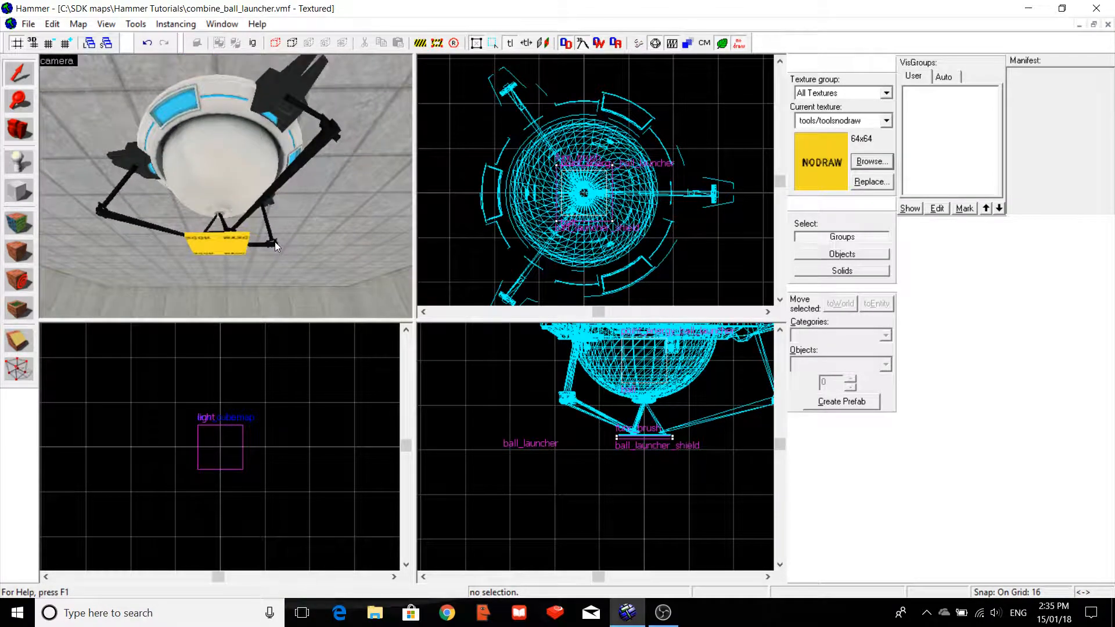
key(Down)
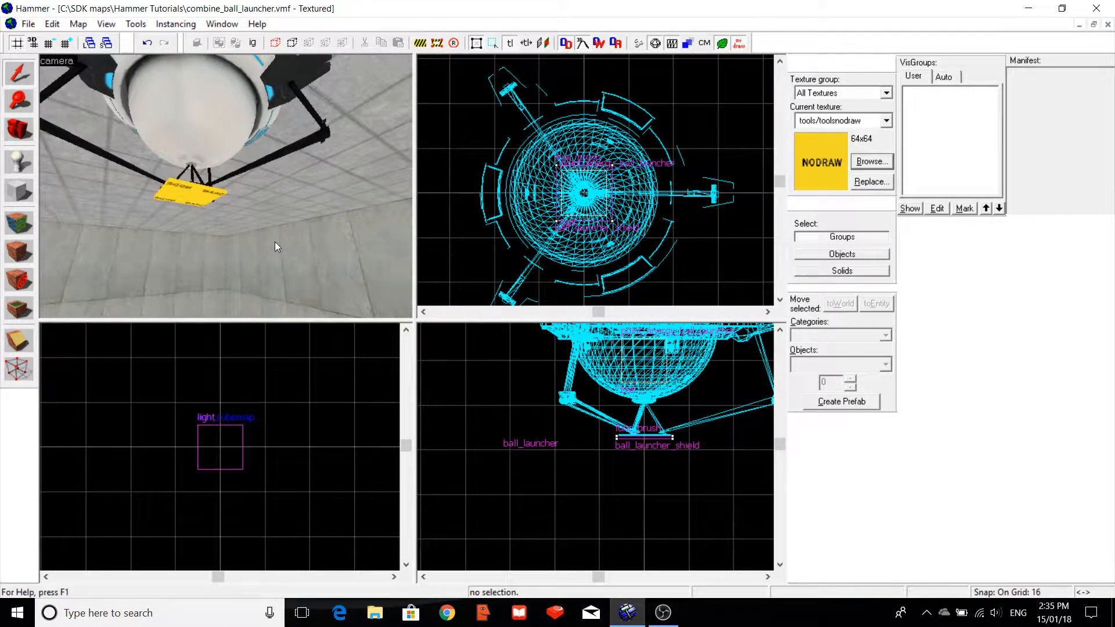
key(Left)
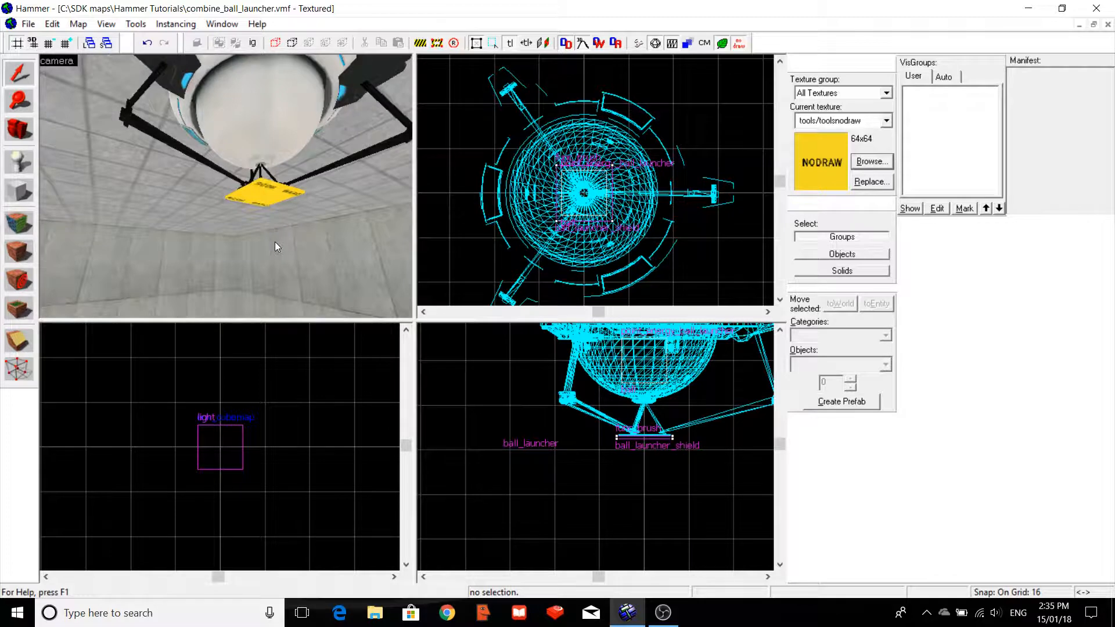
key(Up)
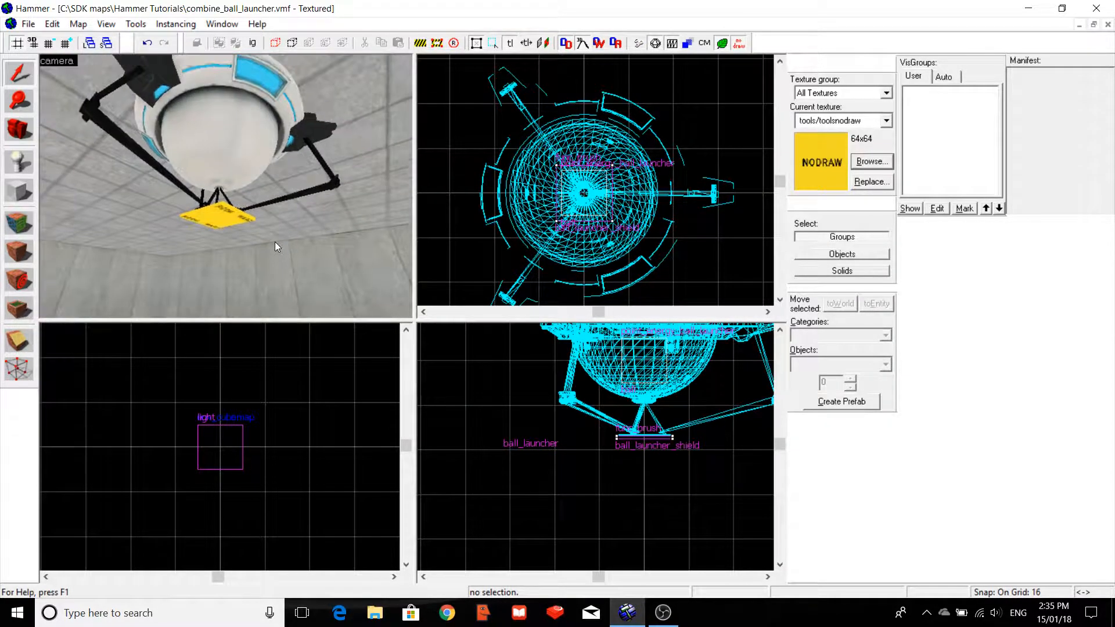
key(Down)
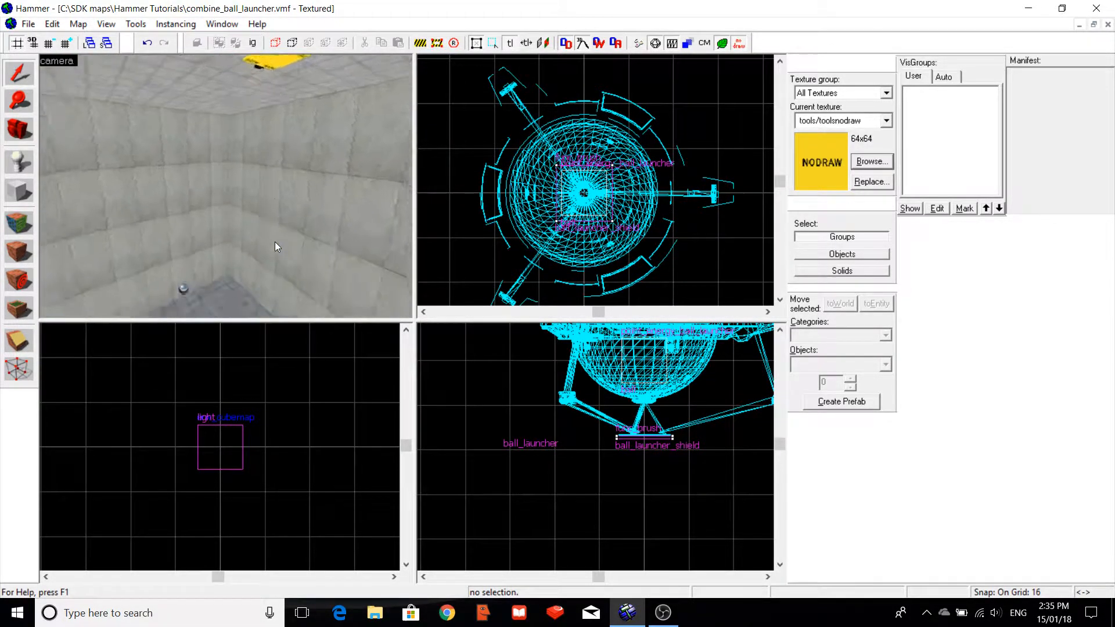
key(Up)
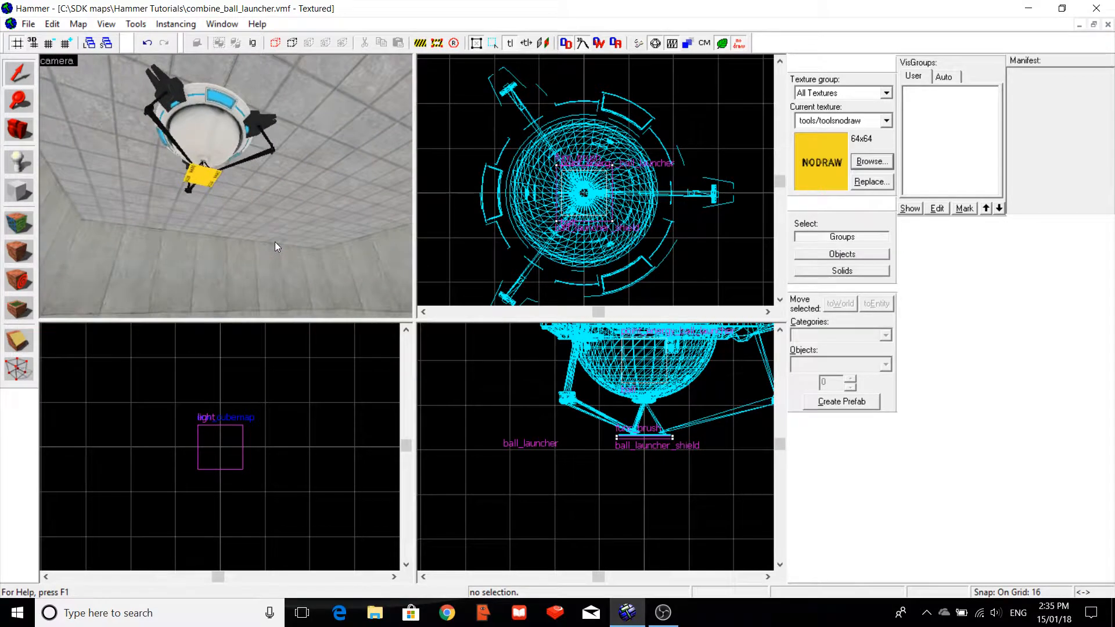
key(Down)
key(Up)
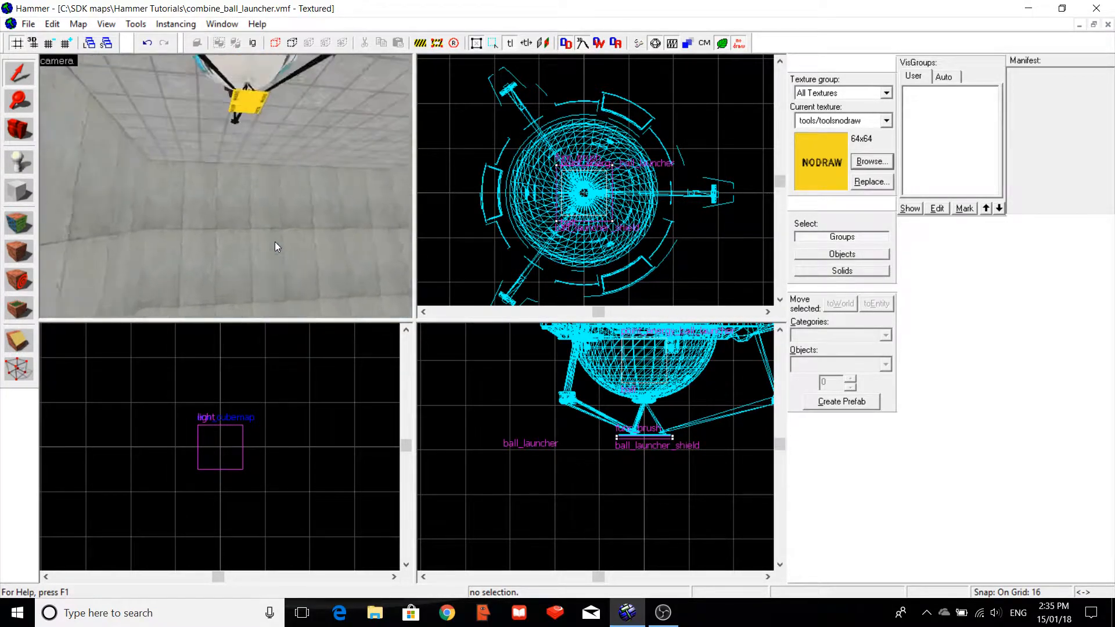
key(Down)
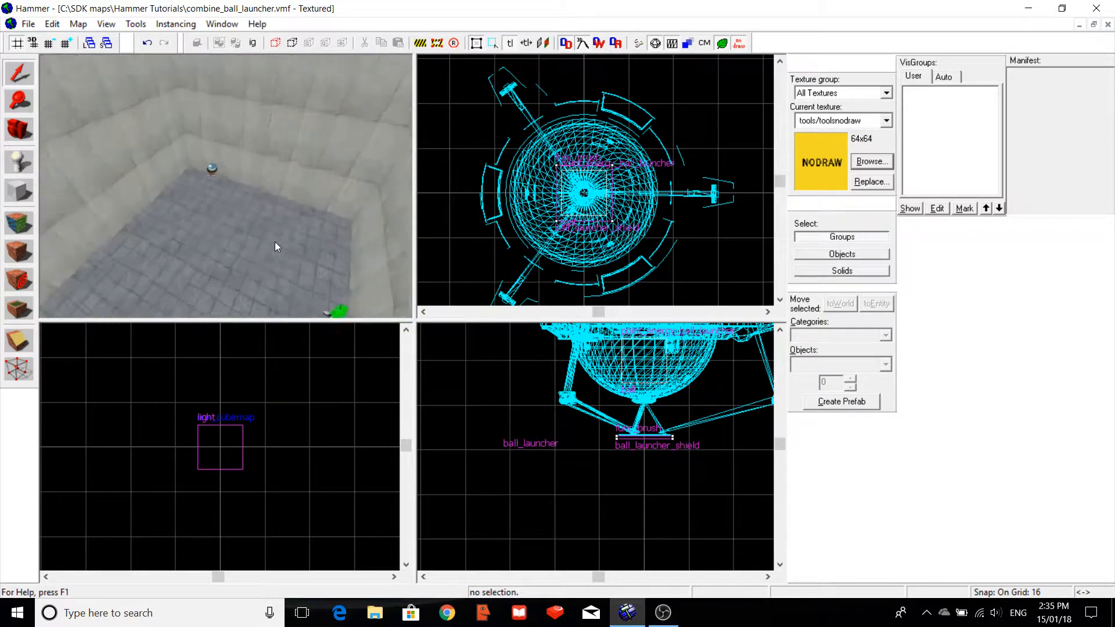
key(Down)
key(w)
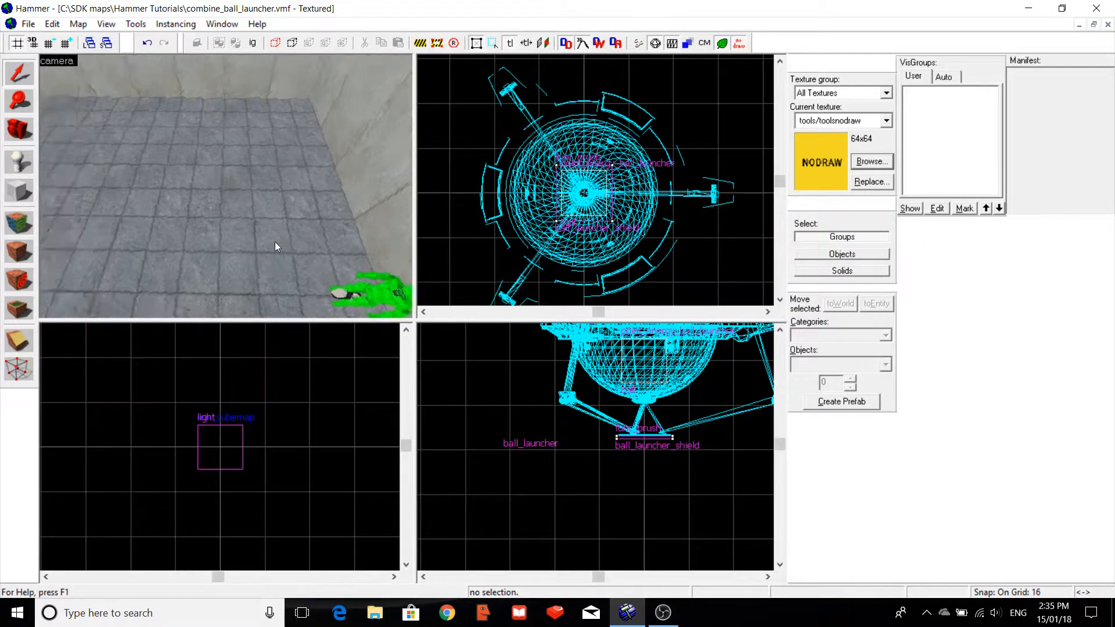
key(Right)
key(Right)
key(Up)
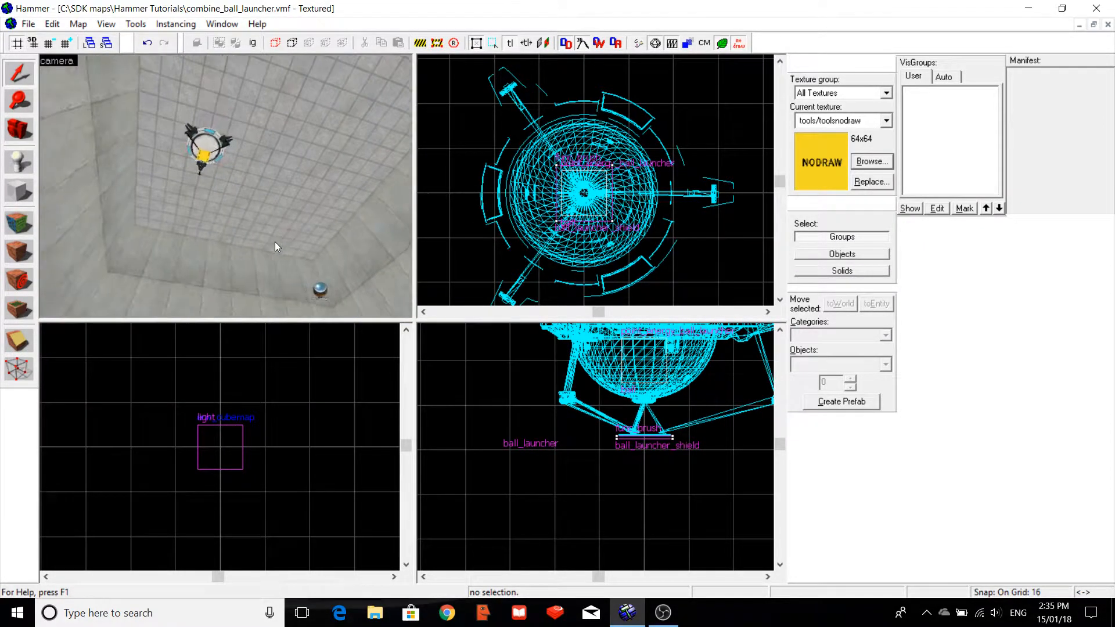
Place a prop_dynamic entity on the room's floor.
key(Down)
key(d)
key(Down)
key(a)
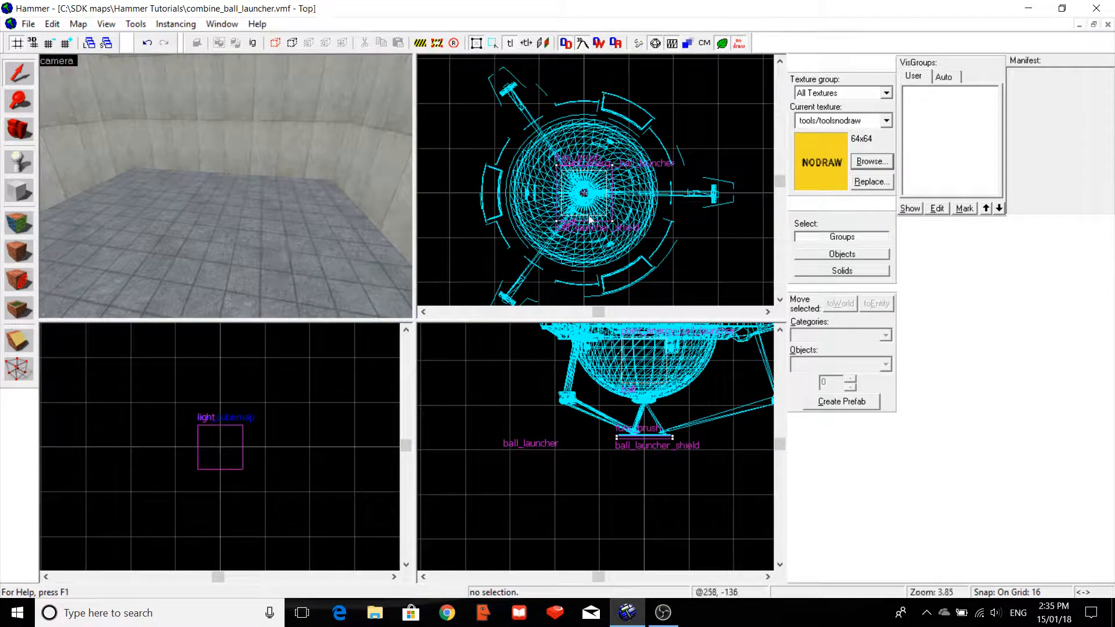
scroll(589, 219, down, 9)
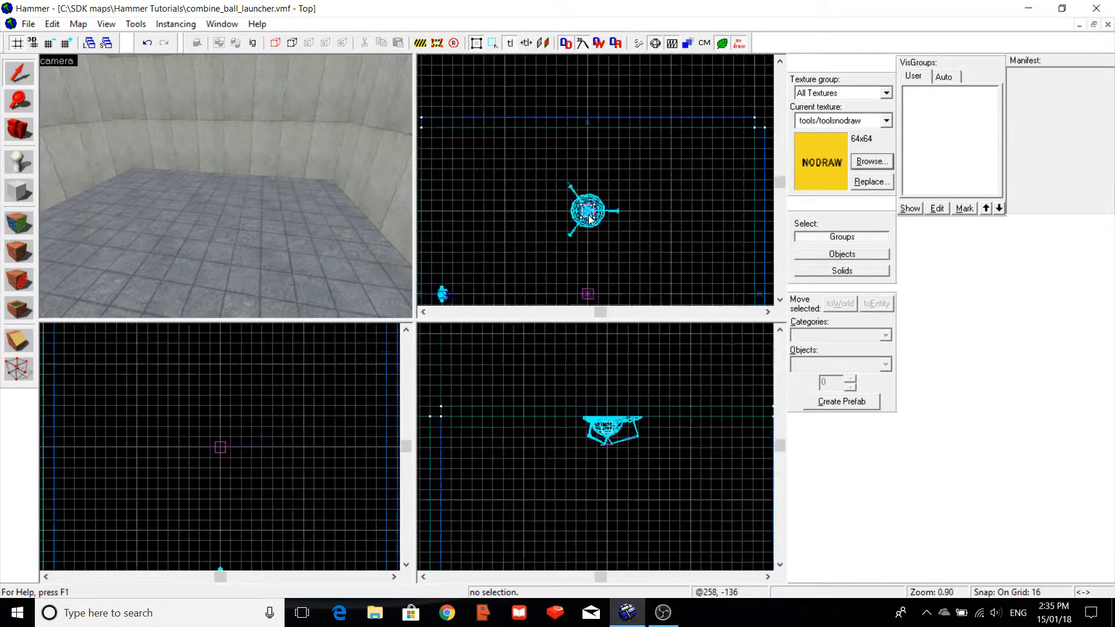
key(Down)
key(Down)
key(Down)
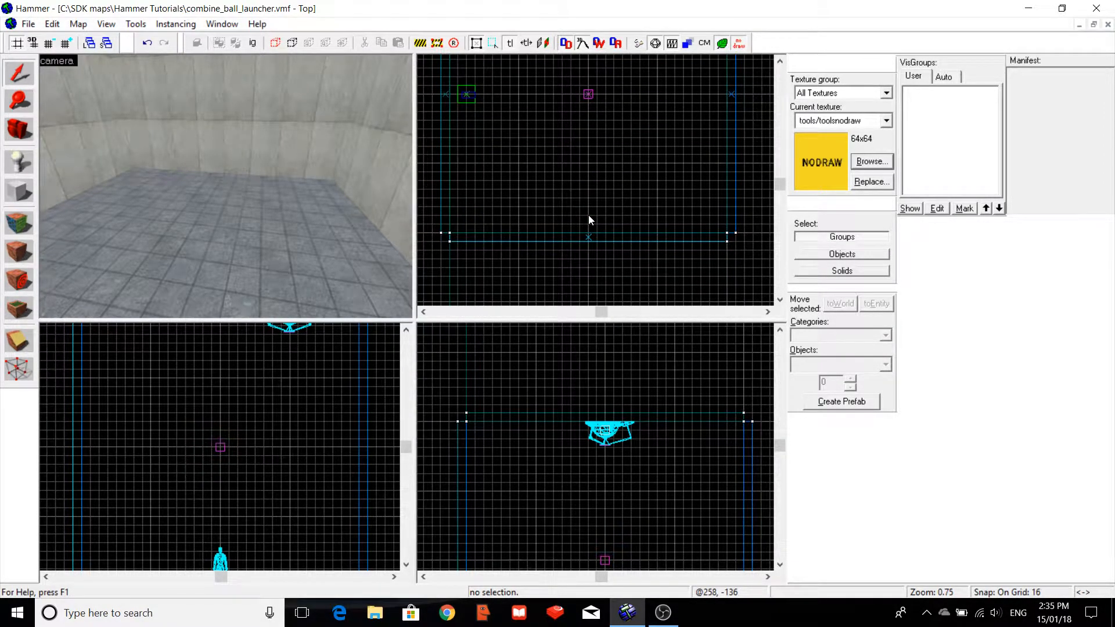
click(19, 162)
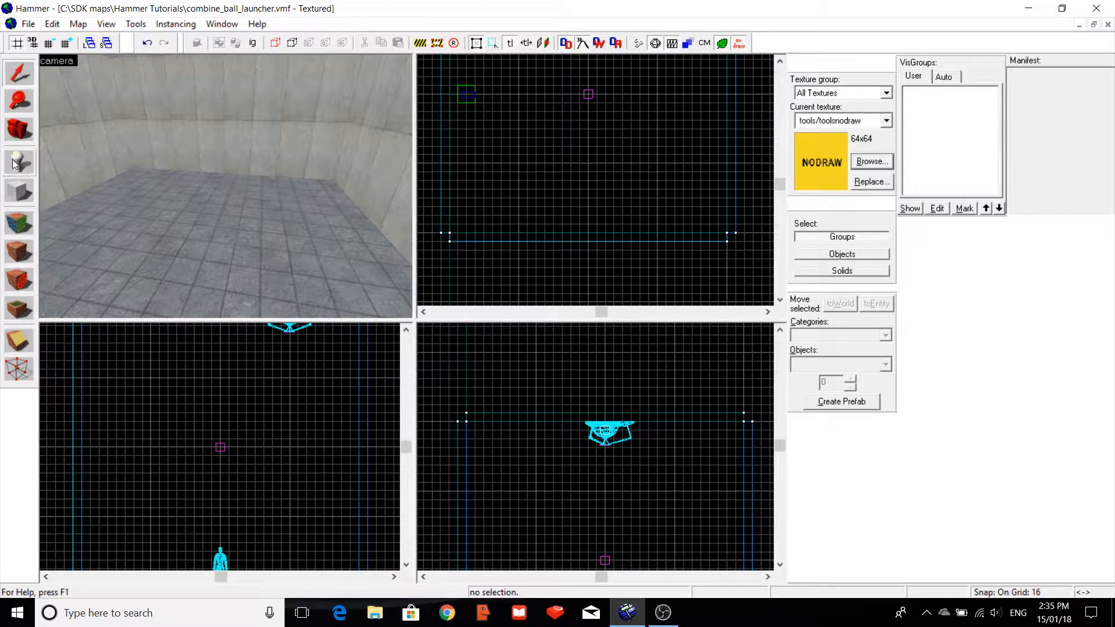
double_click(863, 363)
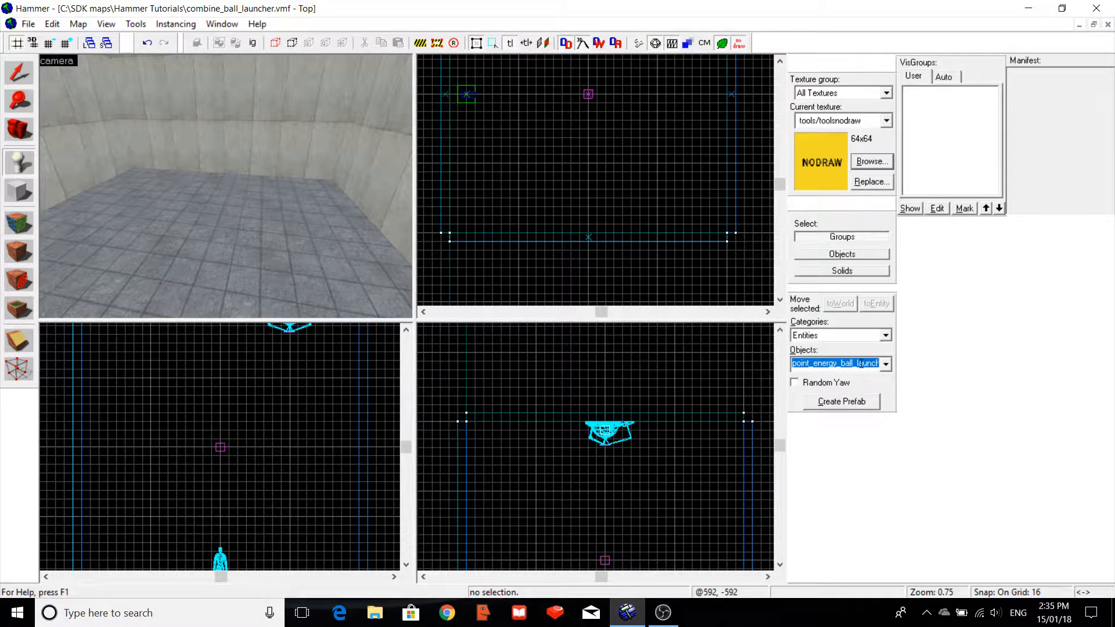
text(prop)
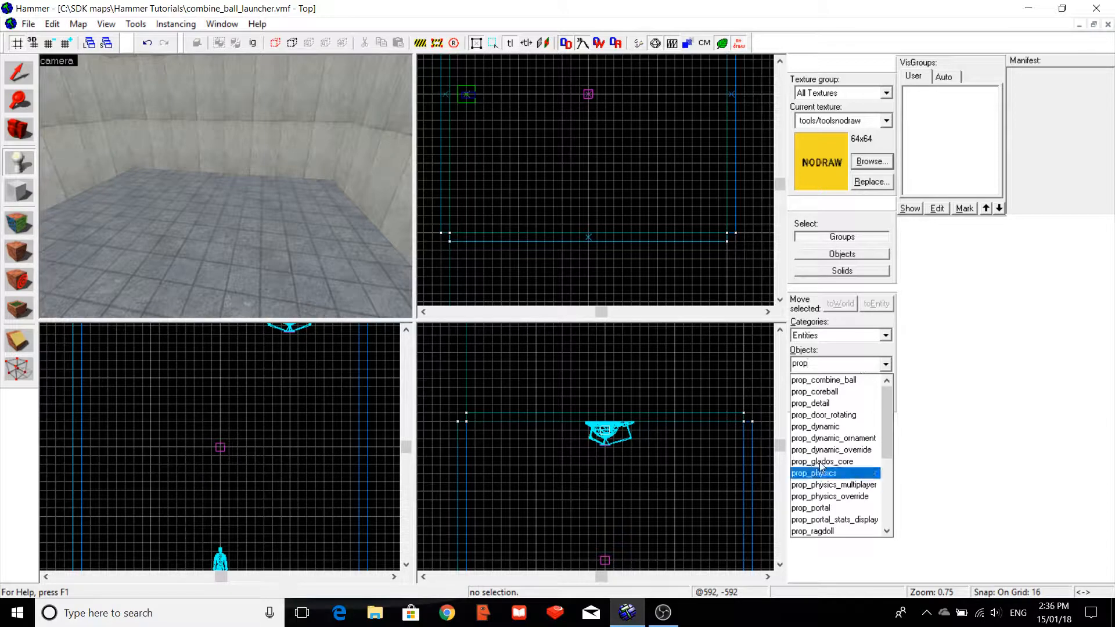
click(826, 427)
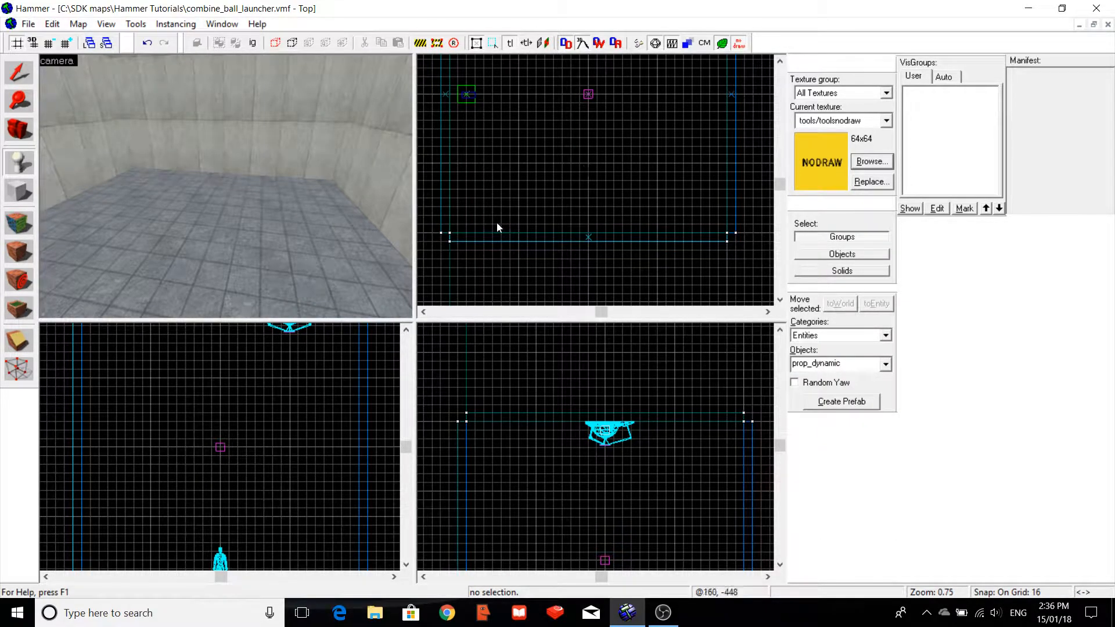
click(270, 240)
click(19, 73)
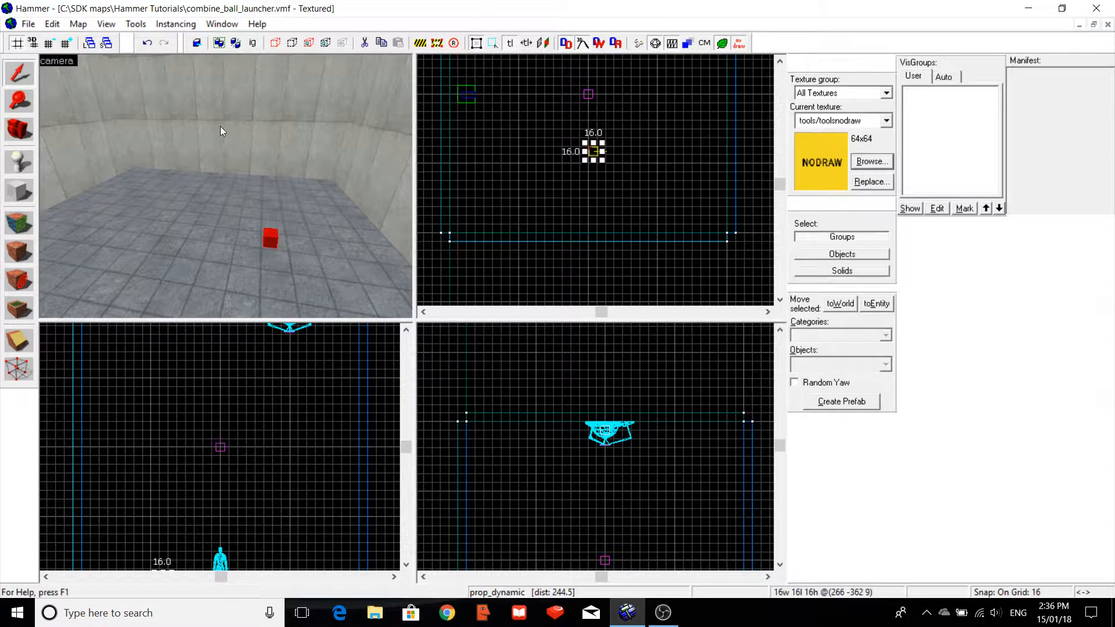
Set the new prop_dynamic's world model to models/props/combine_ball_catcher.mdl and apply it.
key(alt+Return)
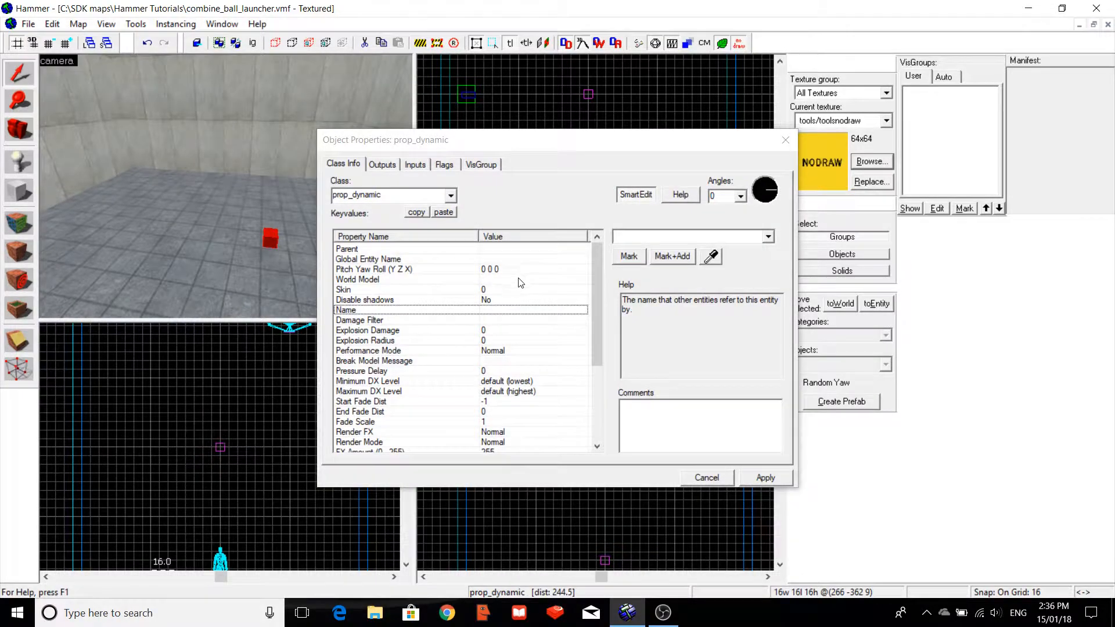
click(521, 281)
click(633, 257)
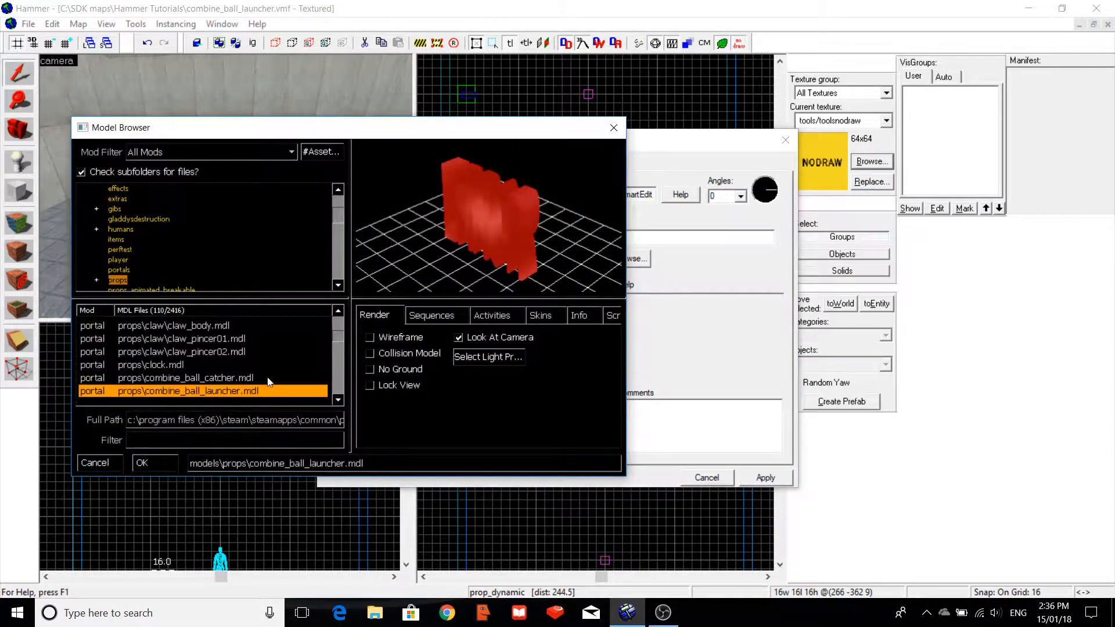
double_click(267, 378)
click(758, 479)
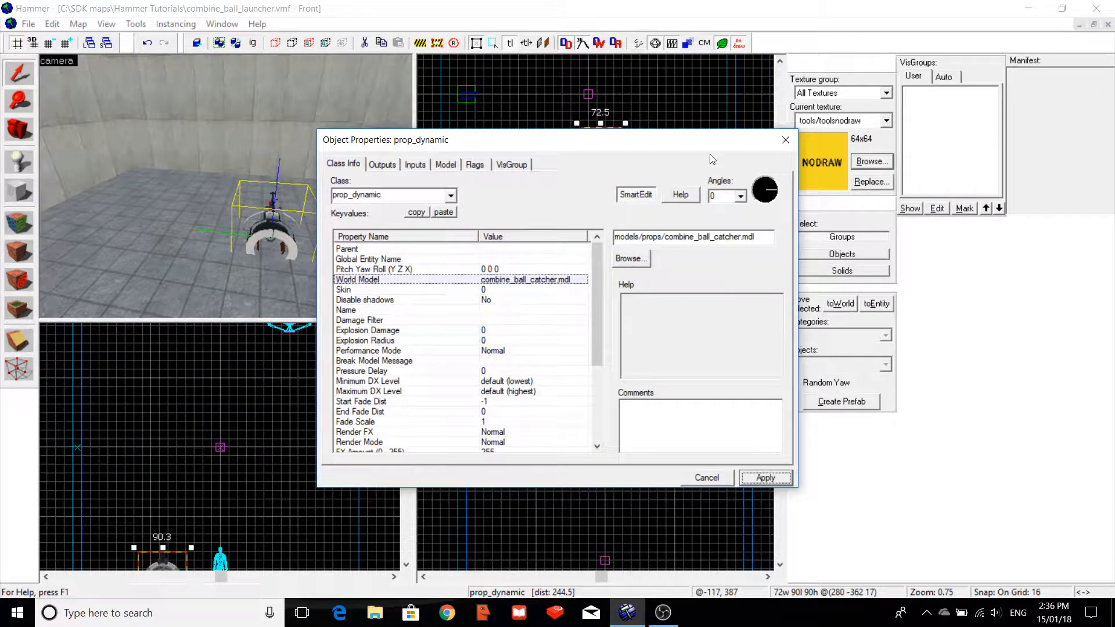
Set the ball catcher's angle to Up, apply it, and close its properties.
click(740, 197)
click(732, 211)
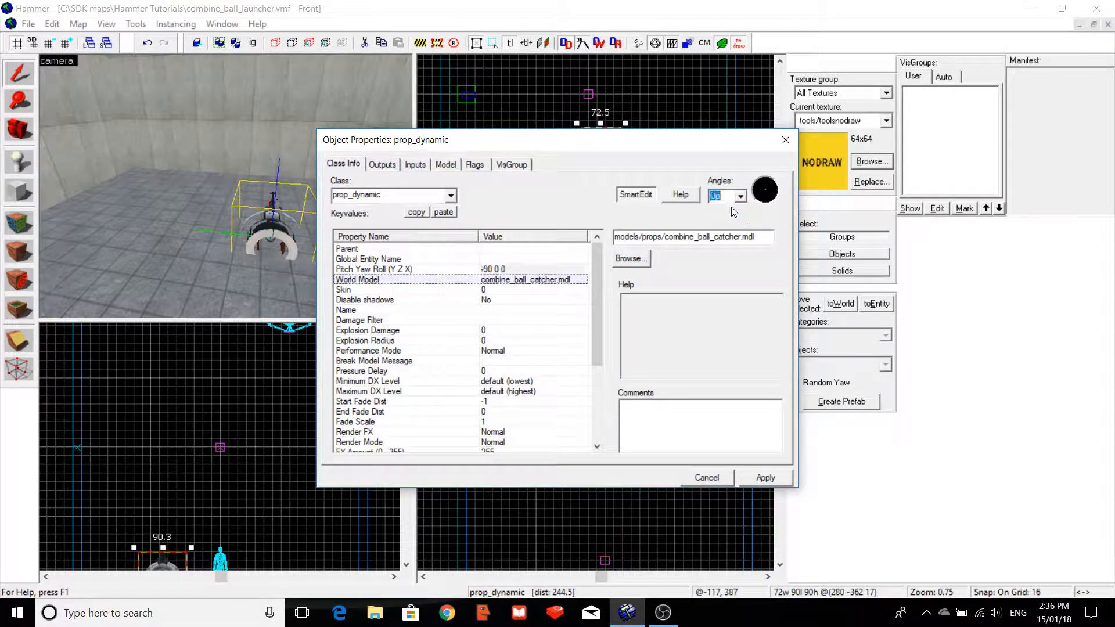
click(755, 479)
click(786, 140)
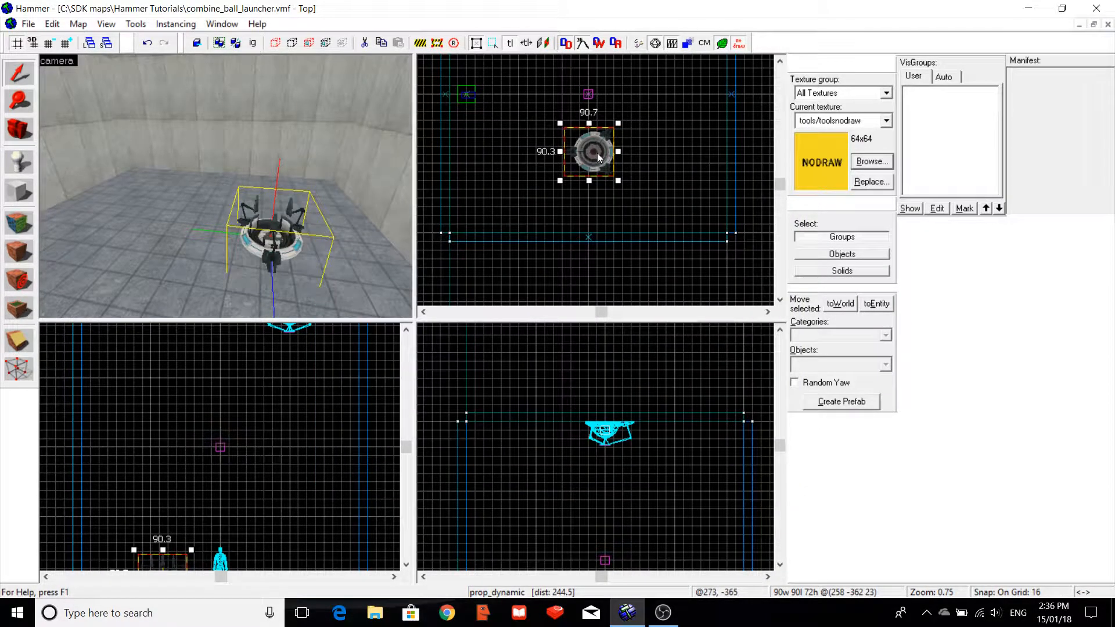
Center the ball catcher on the room's midline, lower it slightly so its base sinks into the floor, and deselect it.
drag(598, 156, 593, 168)
key(Left)
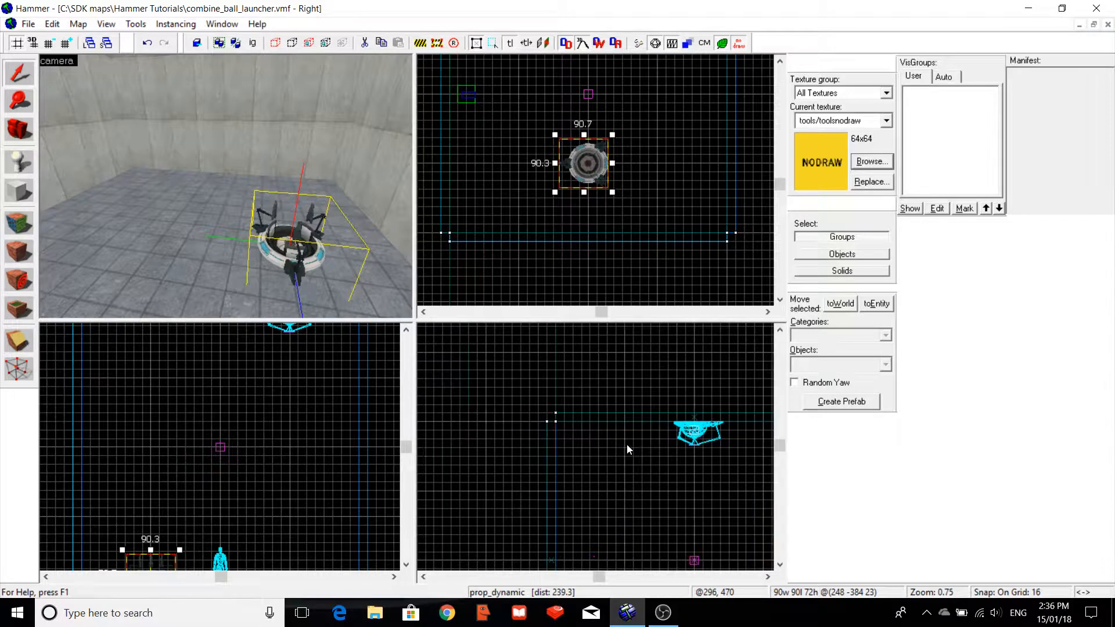
key(Down)
key(Down)
key(Down)
key(Right)
key(Down)
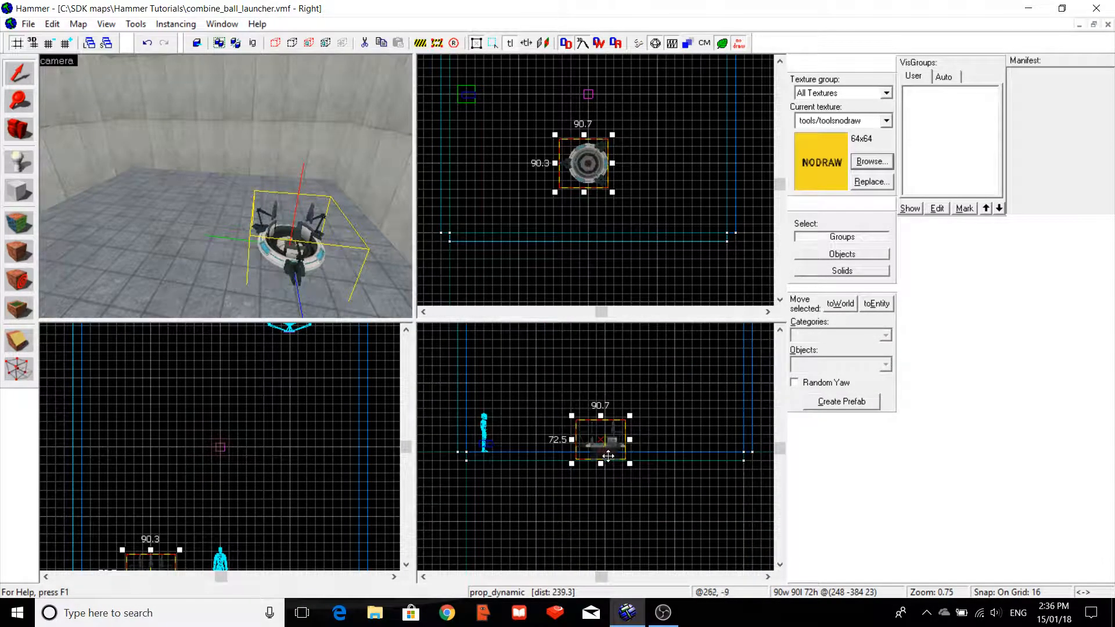
drag(604, 450, 605, 455)
key(Escape)
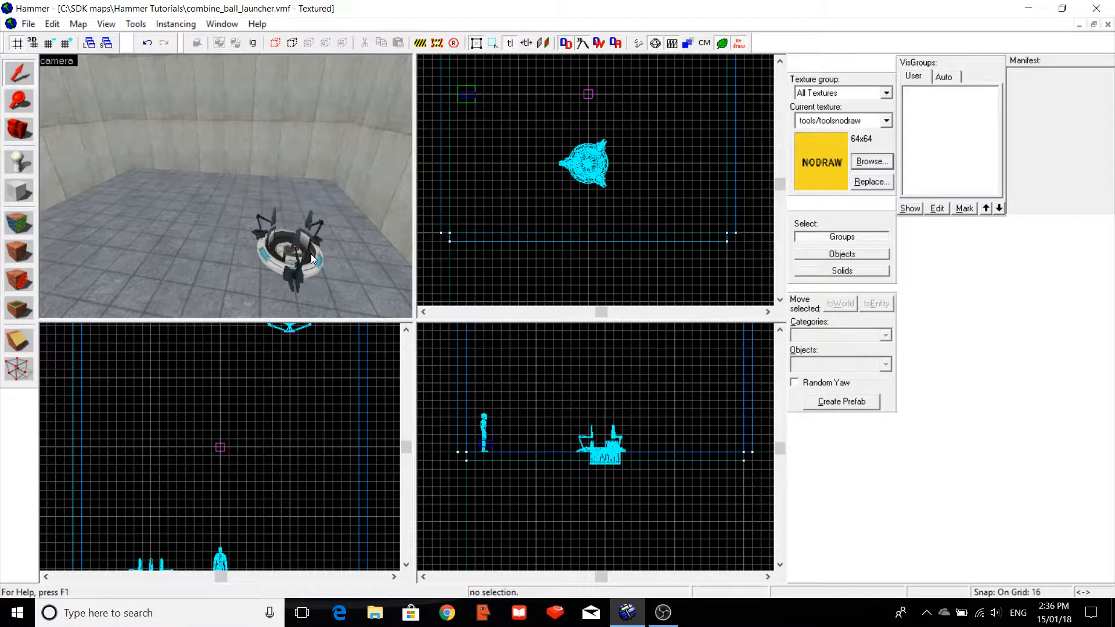
Examine the center of the ball catcher up close from above in the 3D view.
key(w)
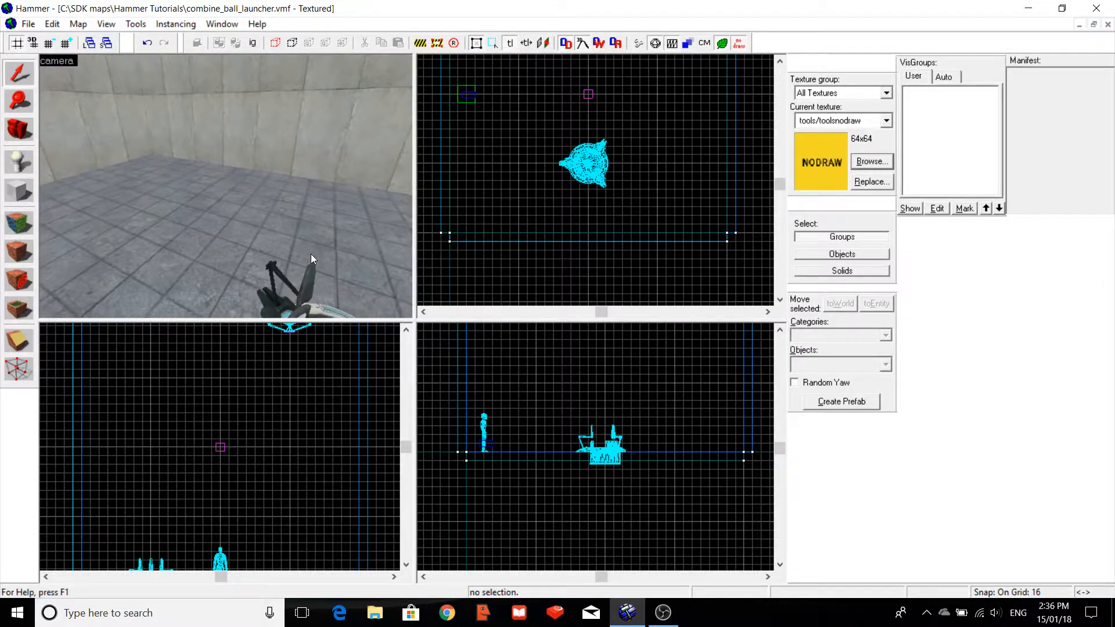
key(Down)
key(d)
key(w)
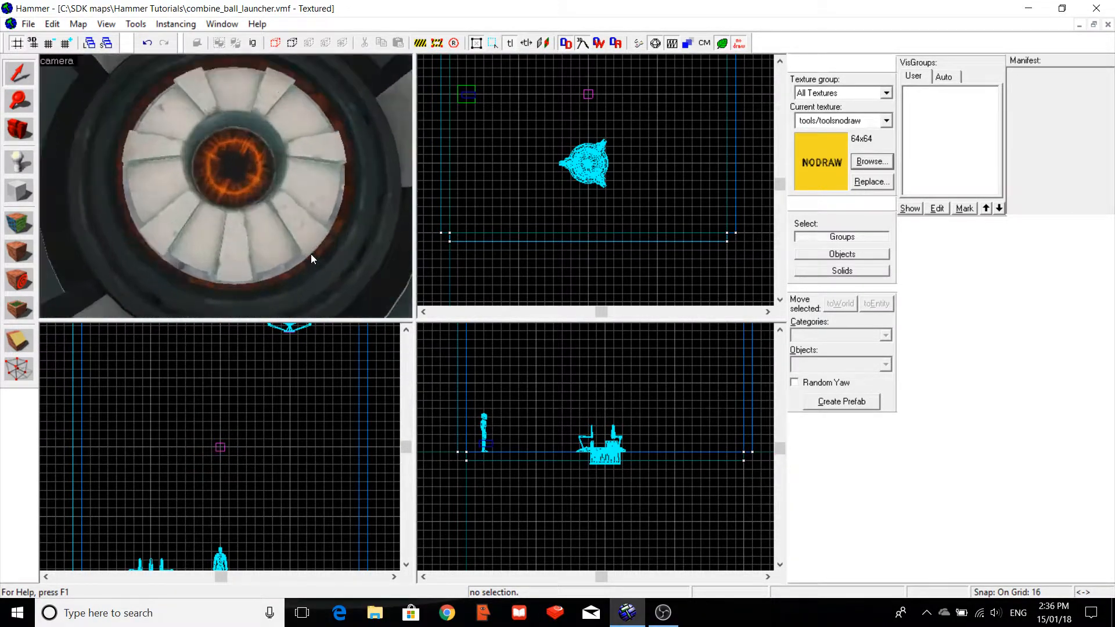
Set the ball catcher's model preview sequence to closed, close its properties and deselect it.
key(Up)
key(a)
key(s)
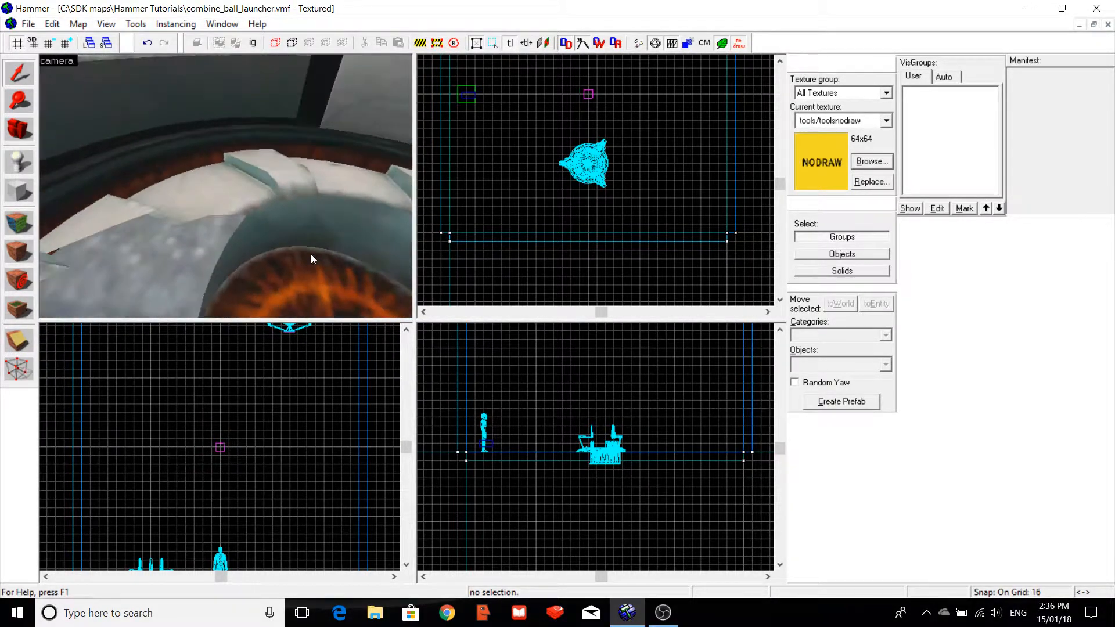
click(268, 232)
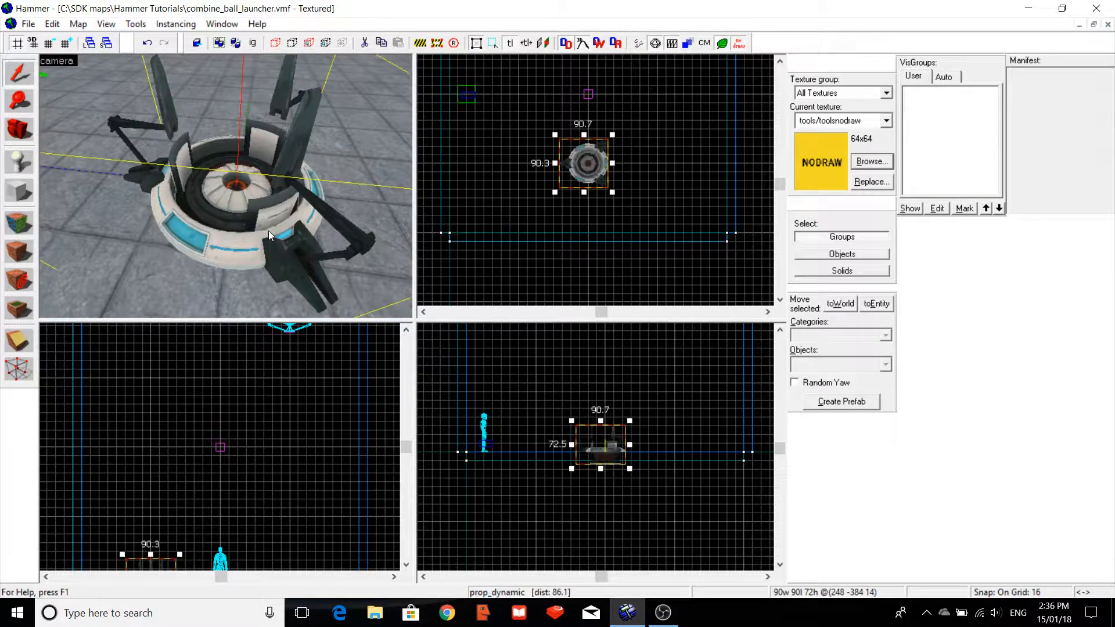
key(alt+Return)
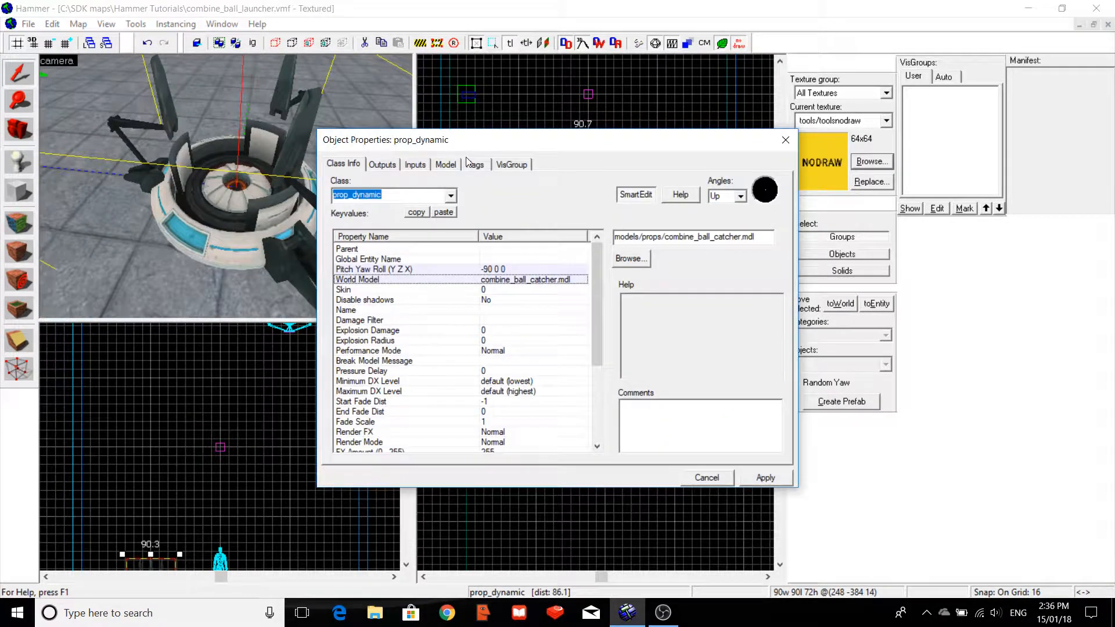
click(446, 165)
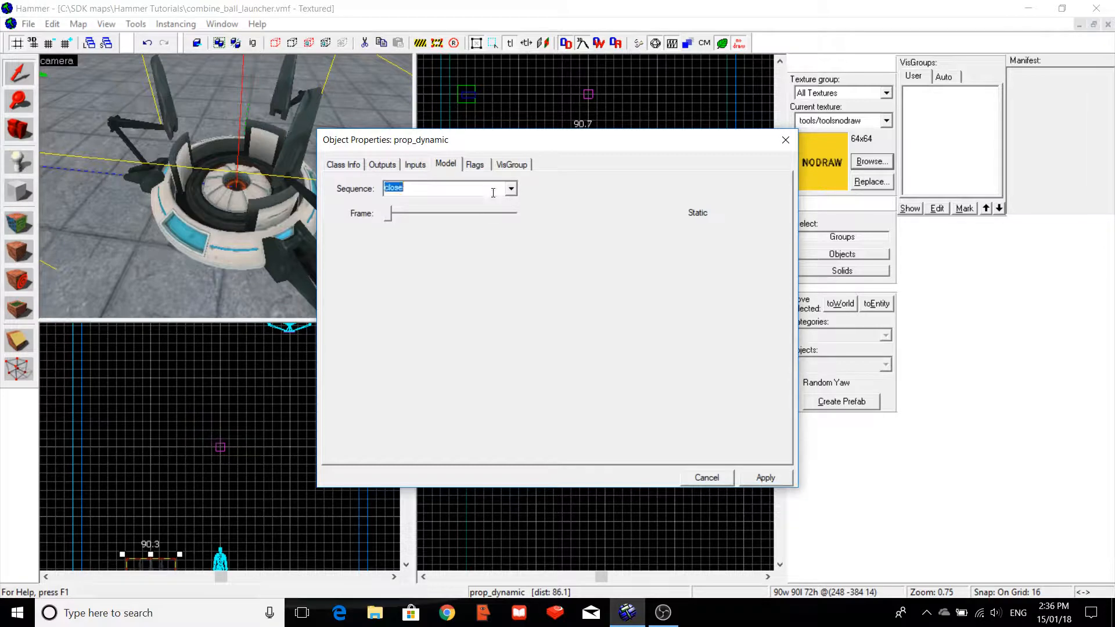
click(511, 189)
click(500, 216)
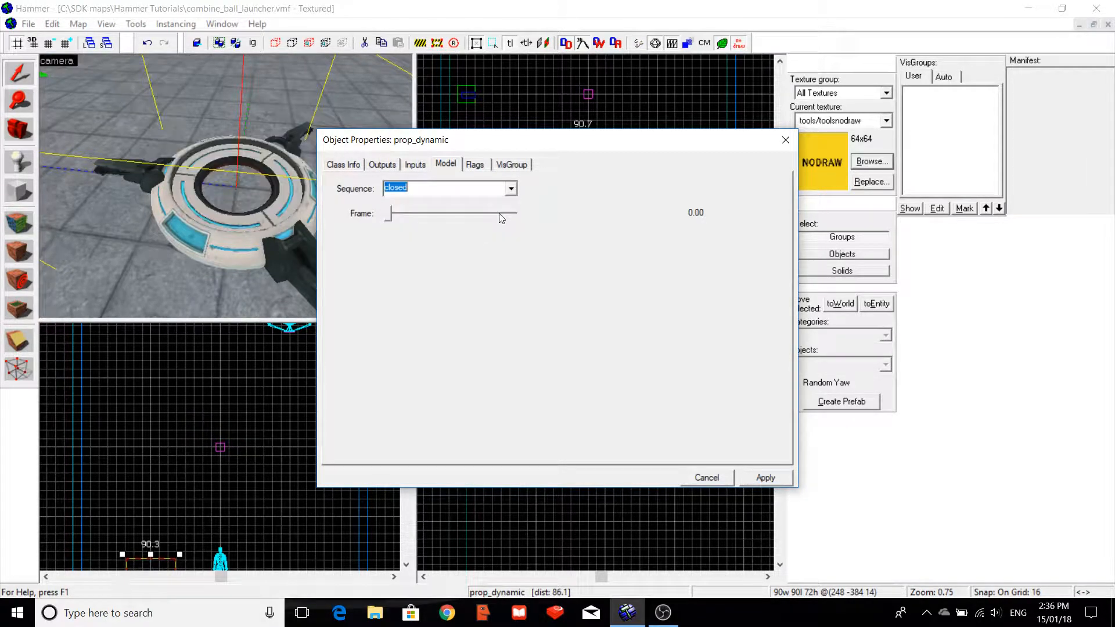
key(Up)
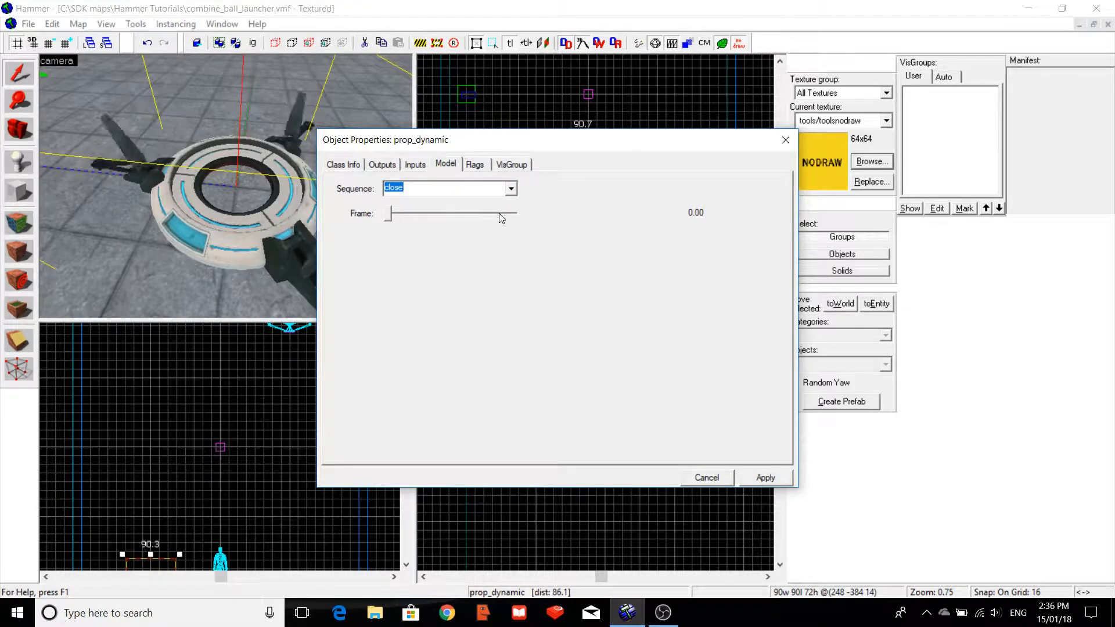
key(Down)
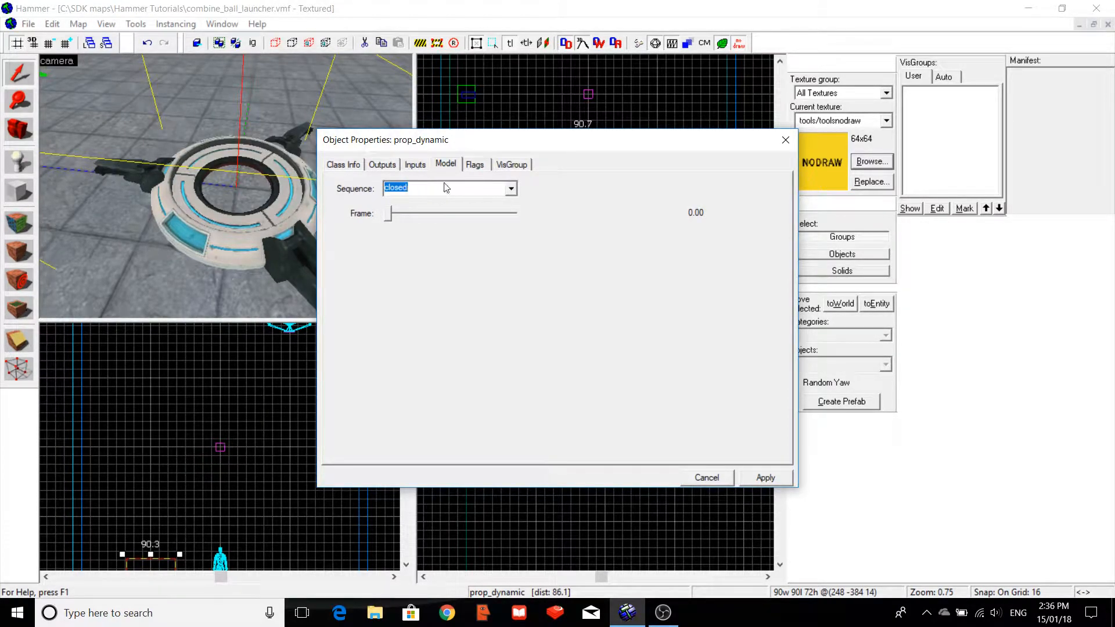
click(785, 139)
key(Escape)
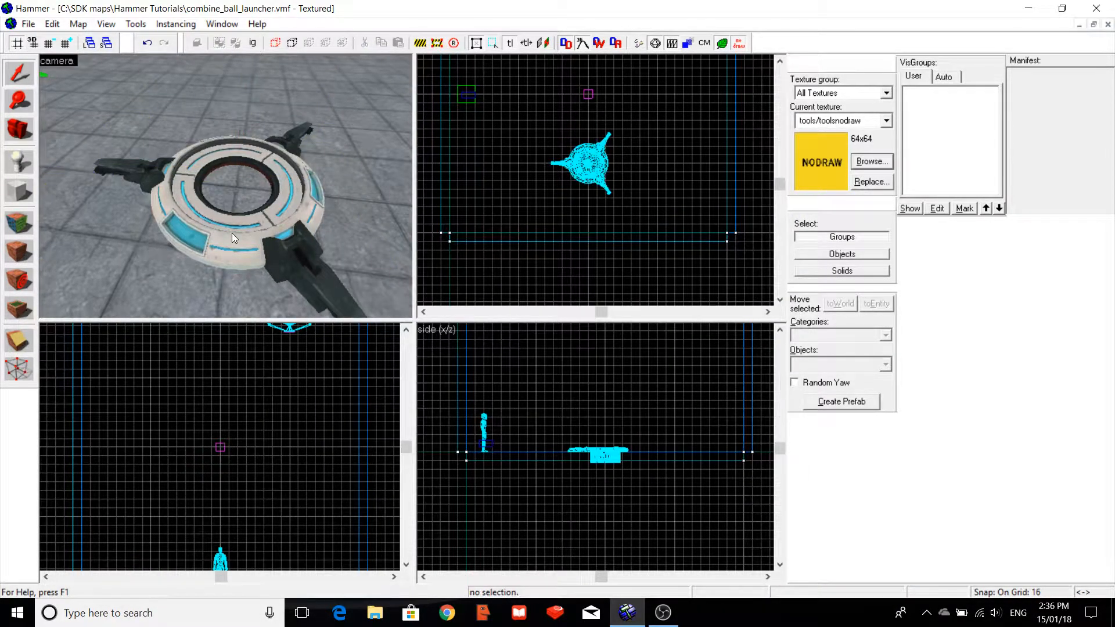
Name the ball catcher prop ball_trap, apply the change, and close its properties.
key(a)
key(Right)
key(d)
key(Left)
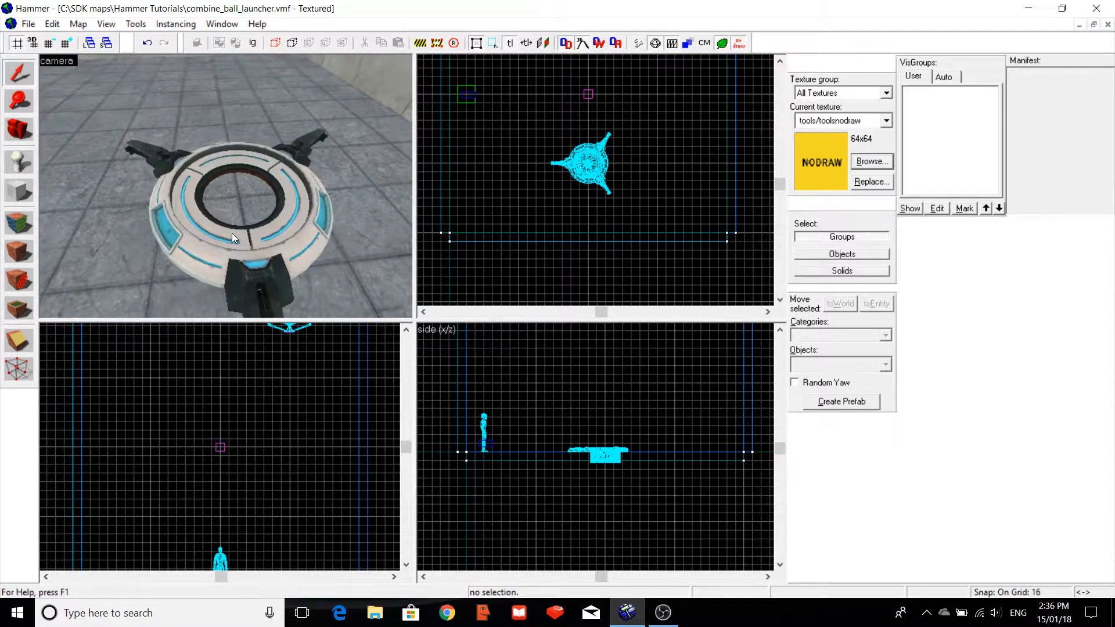
key(a)
key(Right)
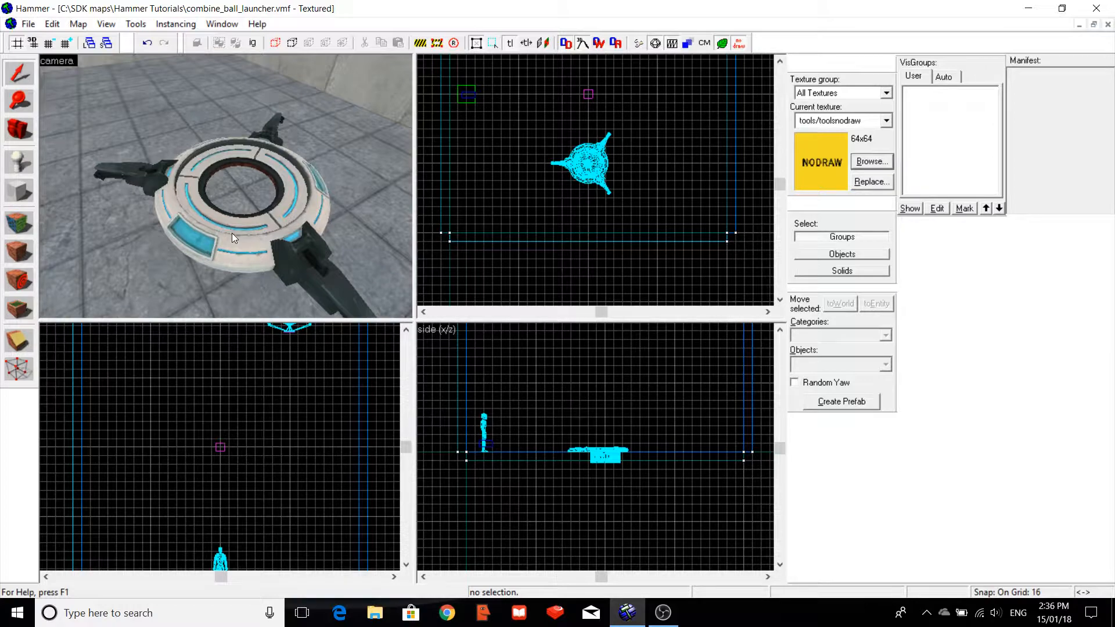
click(225, 225)
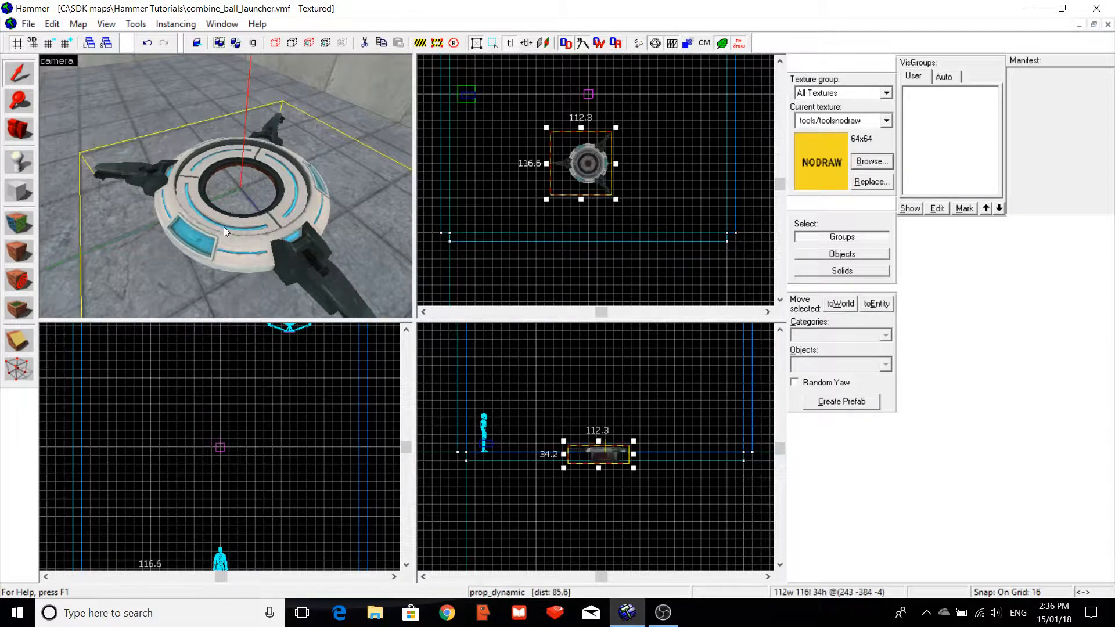
double_click(224, 226)
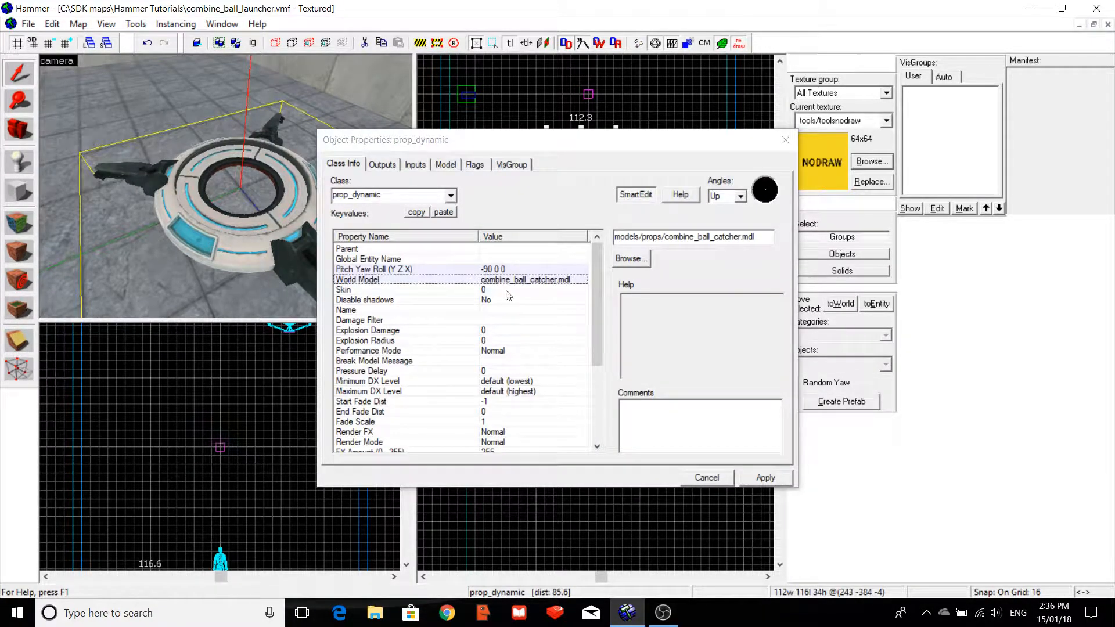
click(506, 311)
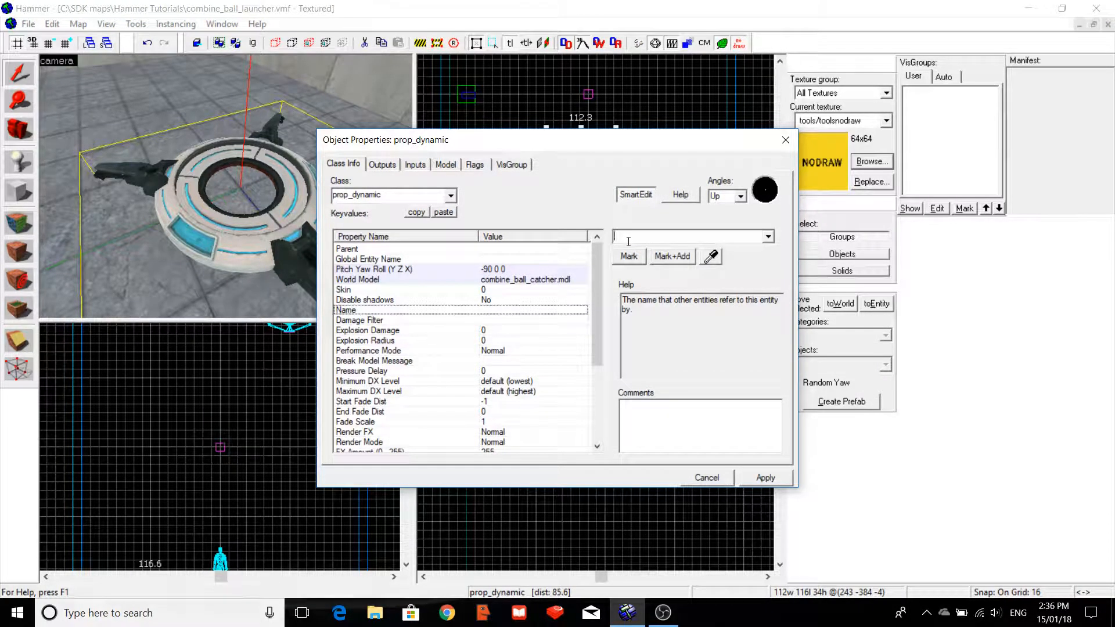
text(ball)
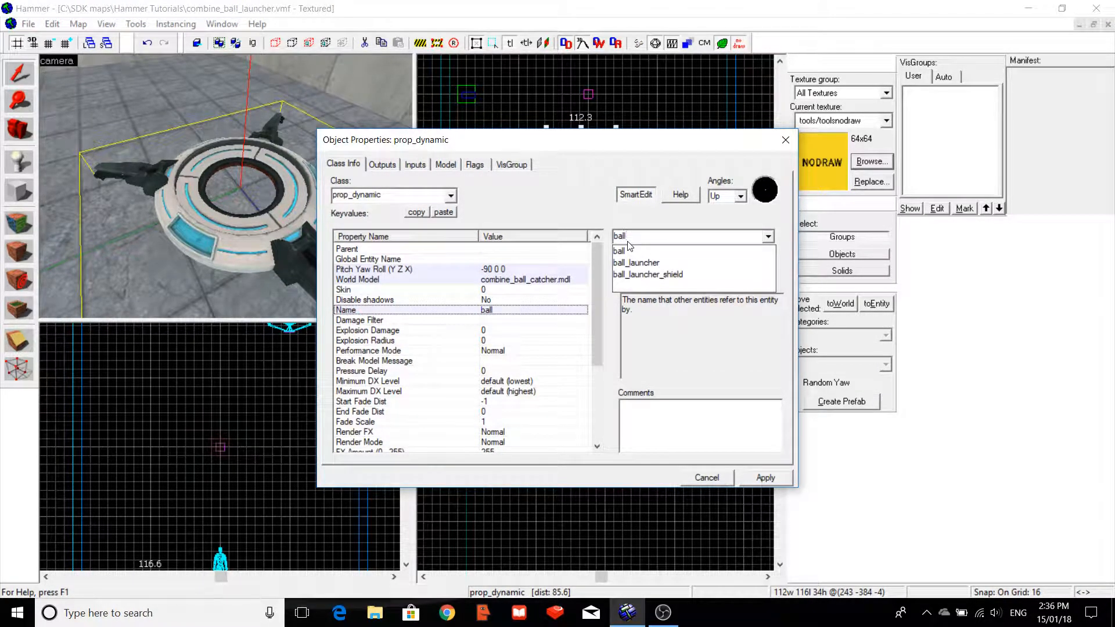
text(_trap)
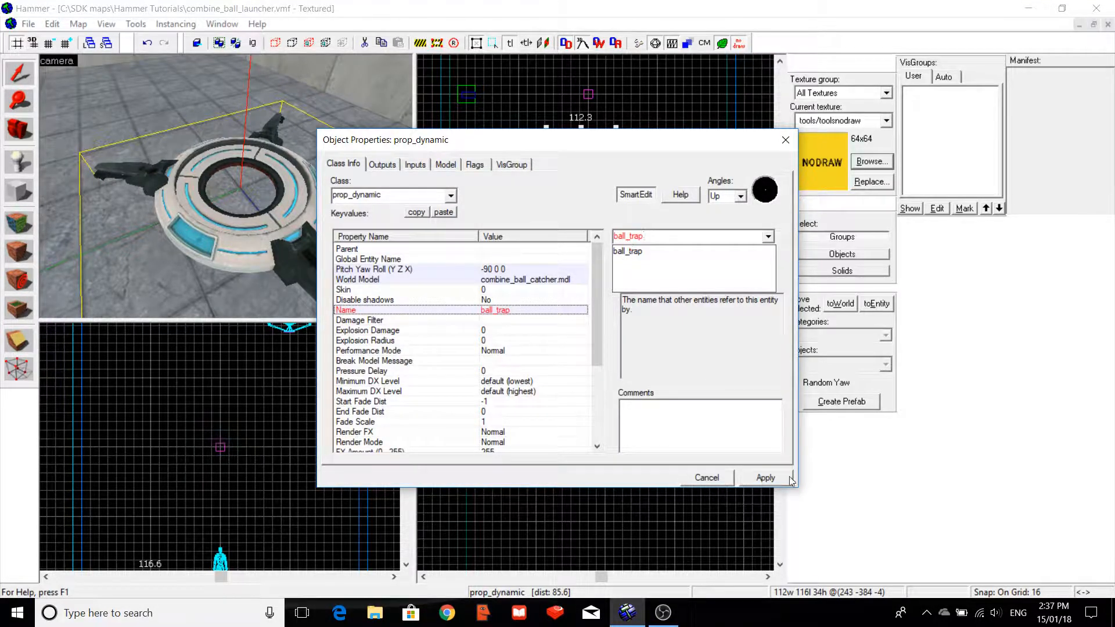
click(765, 478)
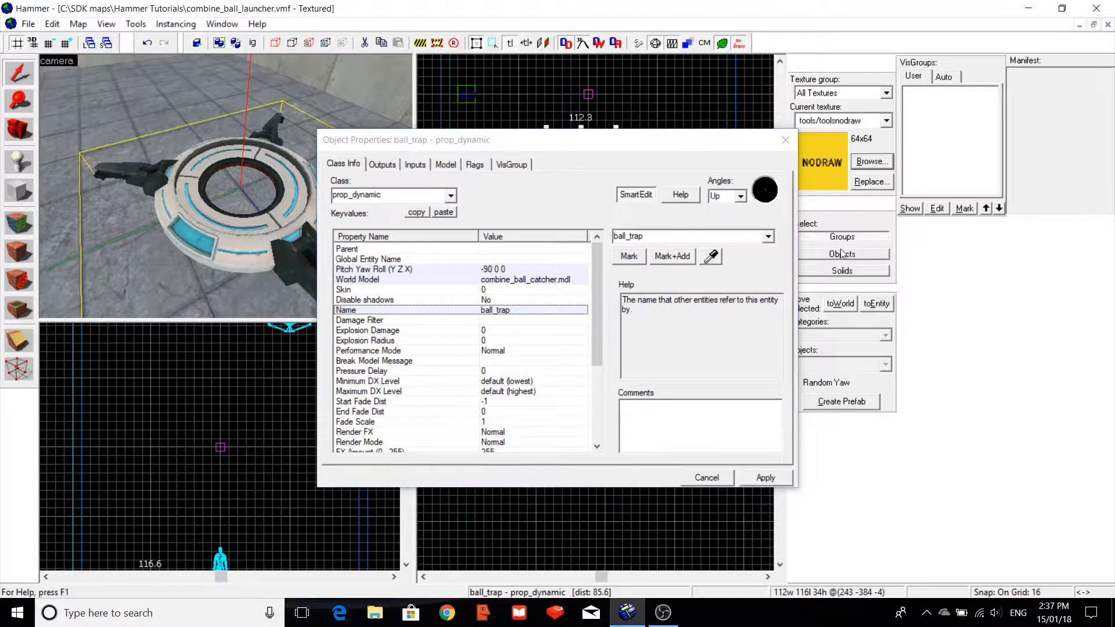
click(785, 140)
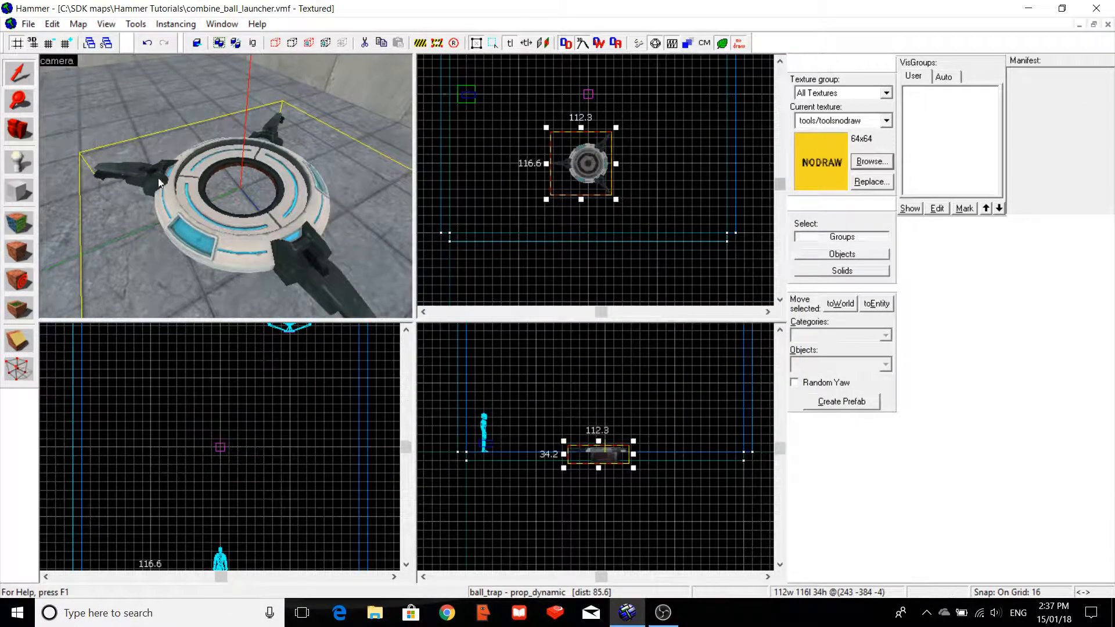
Create a 32 × 32 × 16 nodraw block in the floor at the center of the ball catcher.
click(121, 86)
click(19, 191)
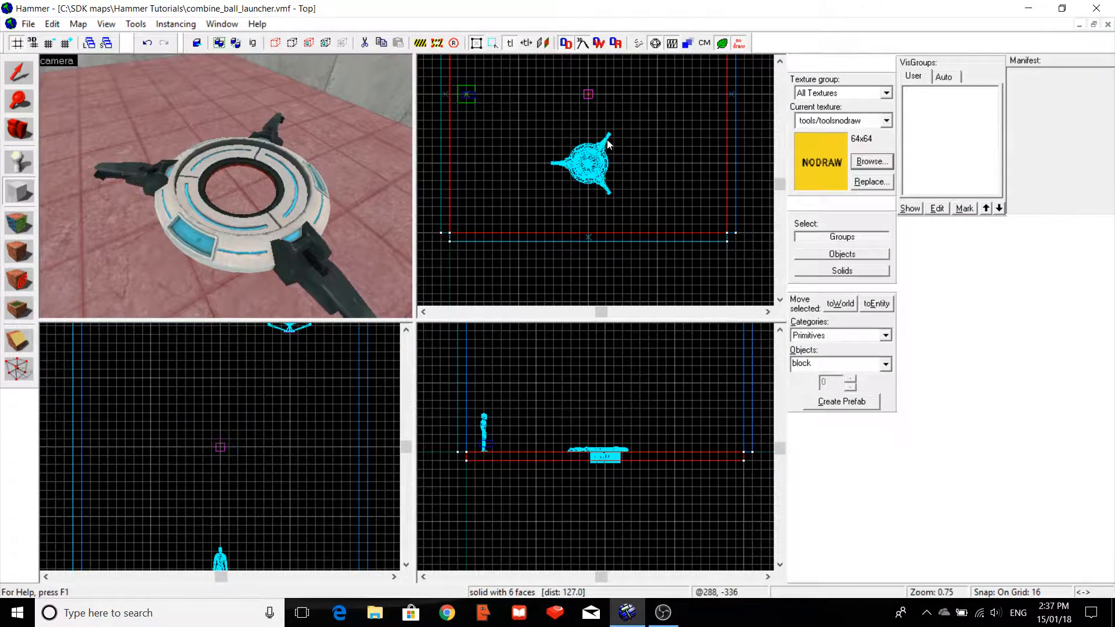
drag(582, 159, 604, 177)
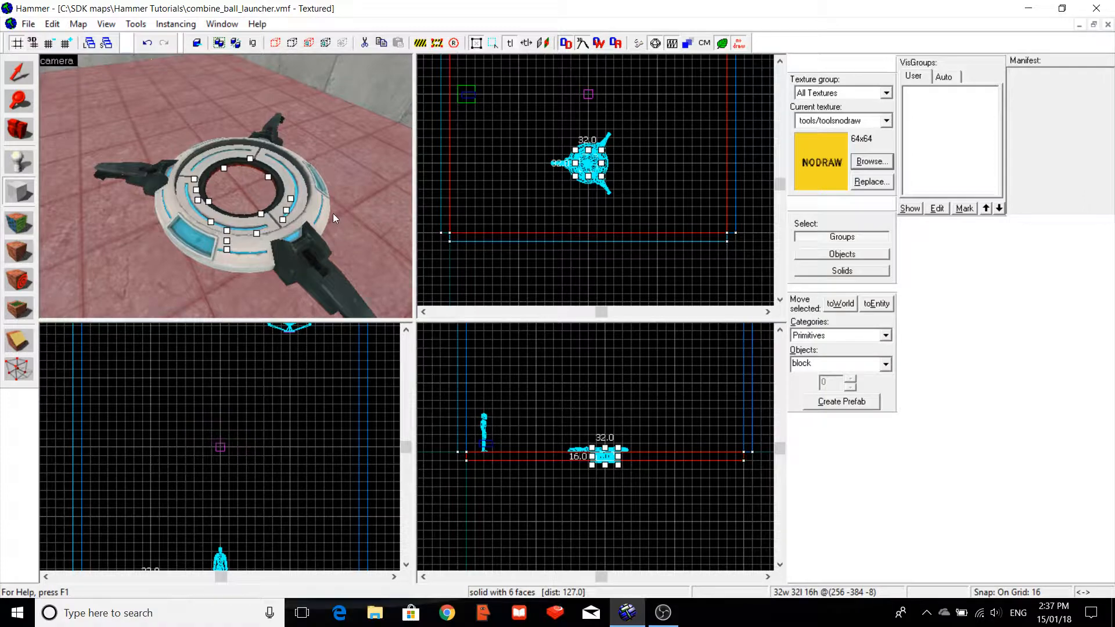
key(Return)
Carve the floor with the nodraw block and delete the block from the opening.
click(136, 24)
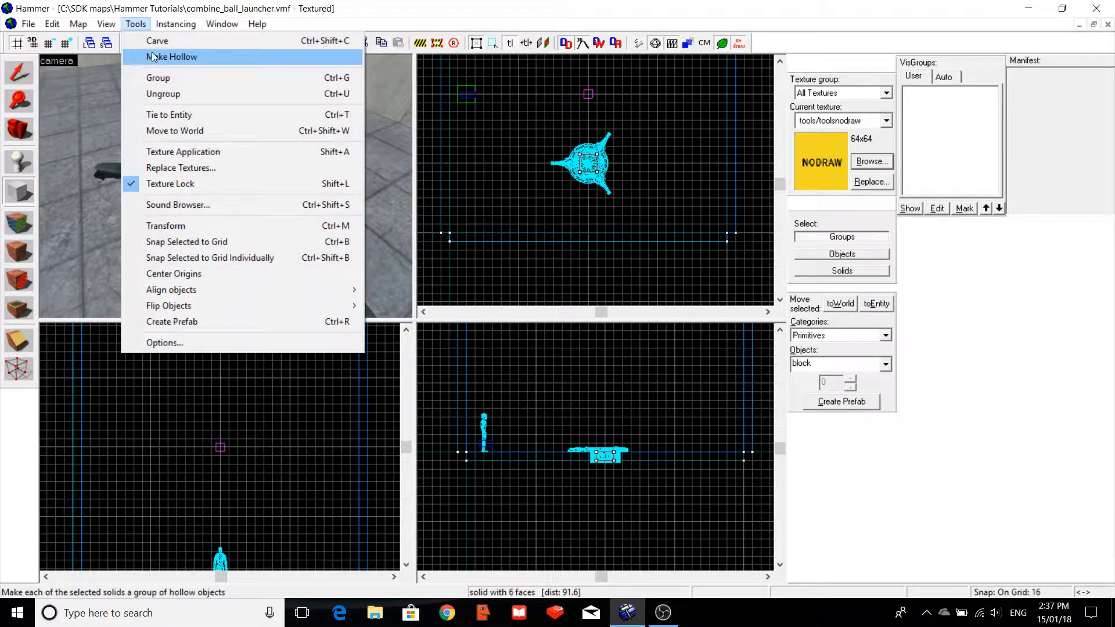
click(156, 43)
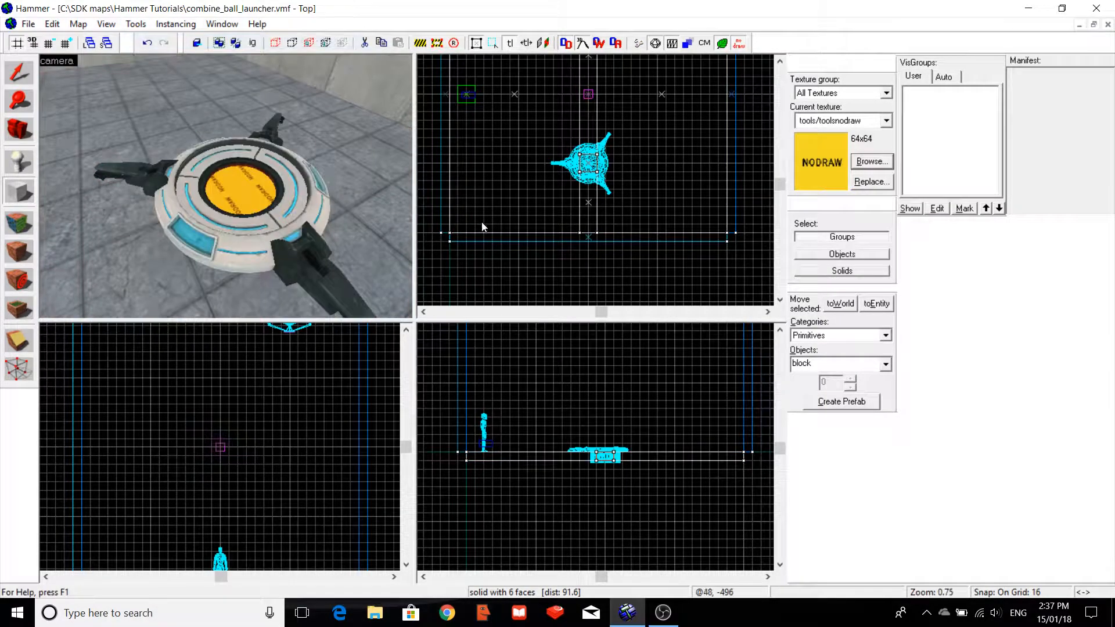
click(13, 83)
key(Delete)
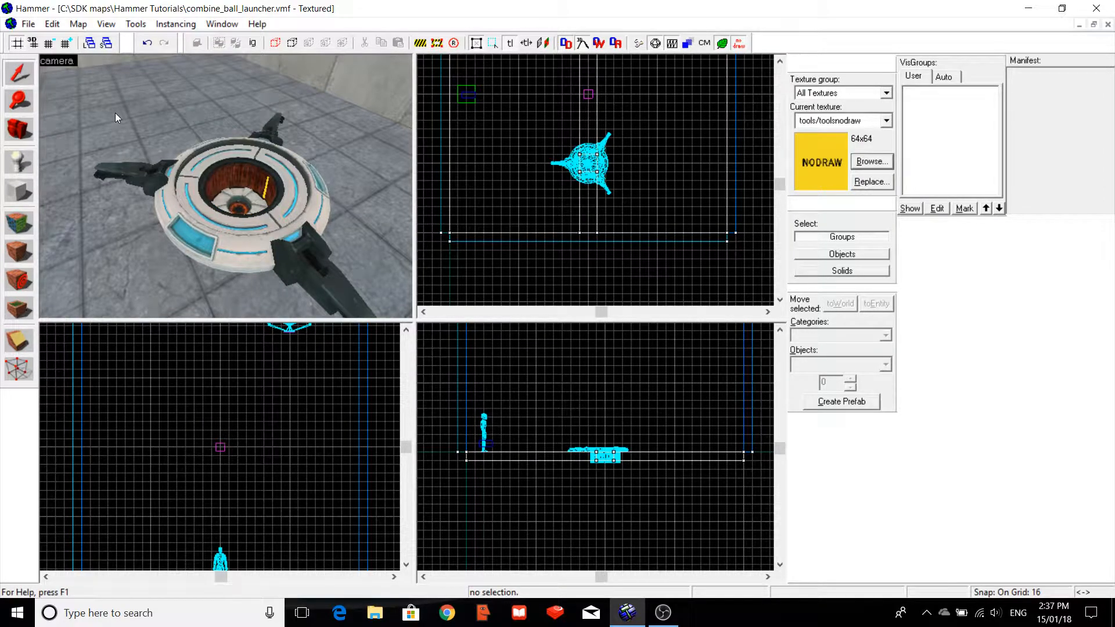
Undo the block's deletion and place it directly beneath the carved floor opening, leaving the opening itself empty.
key(d)
key(Left)
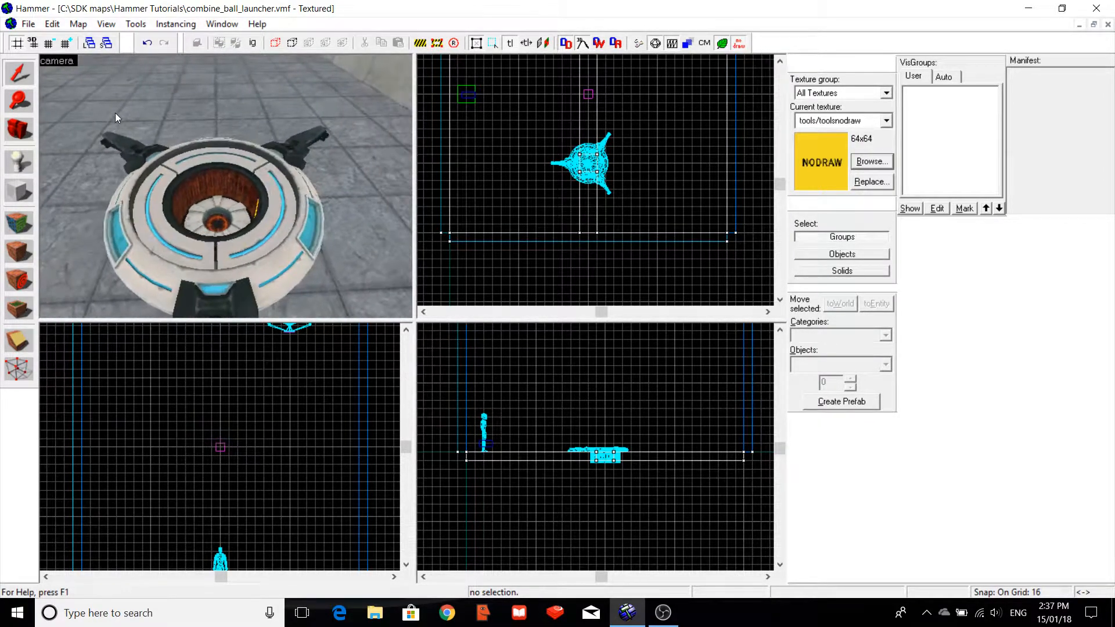
key(Left)
key(ctrl+z)
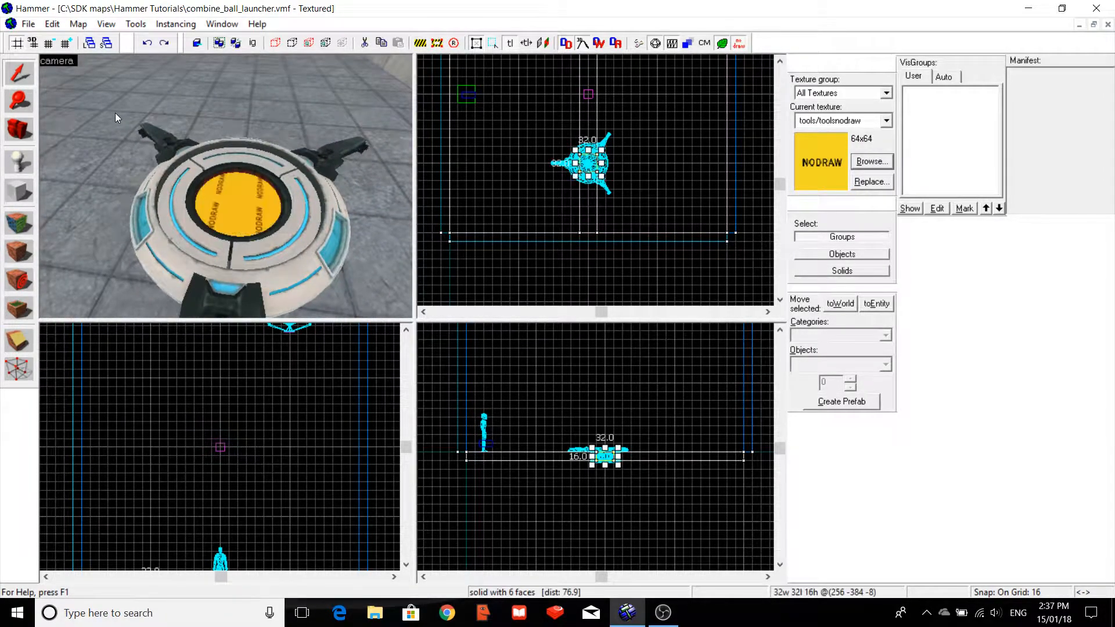
key(Delete)
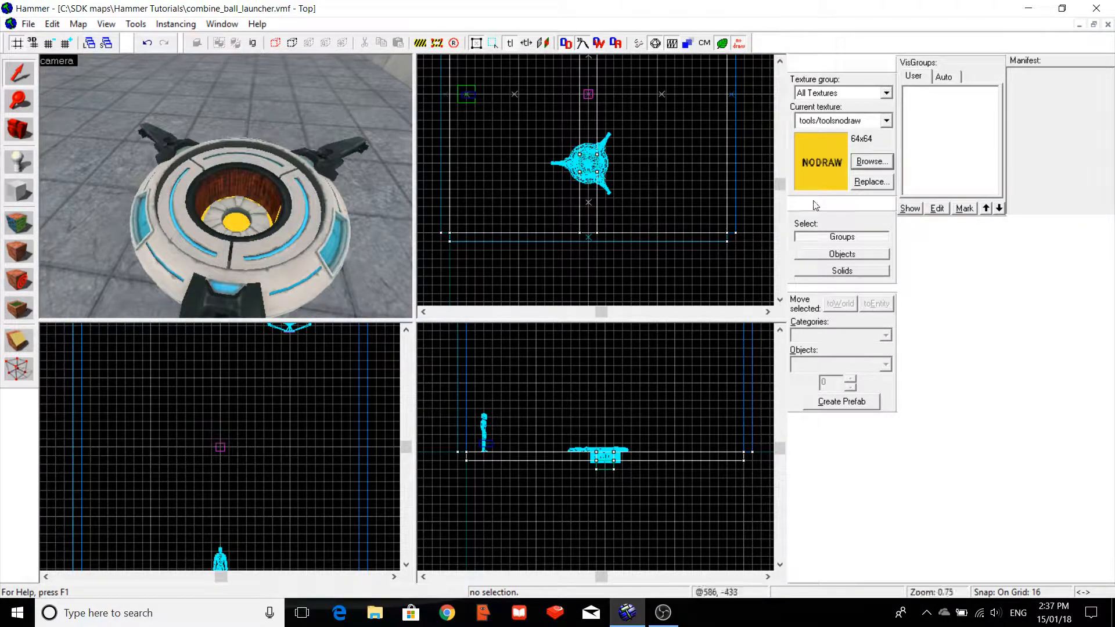
Hide the World Details visgroup to inspect the nodraw pit under the ball catcher, and show the group again.
click(943, 76)
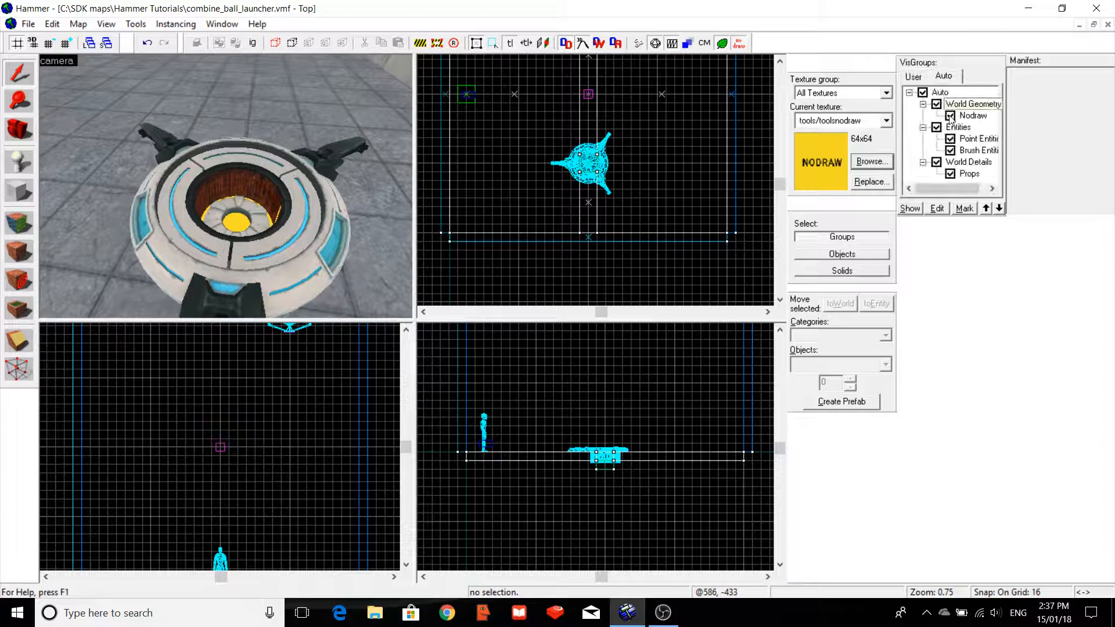
click(936, 162)
key(w)
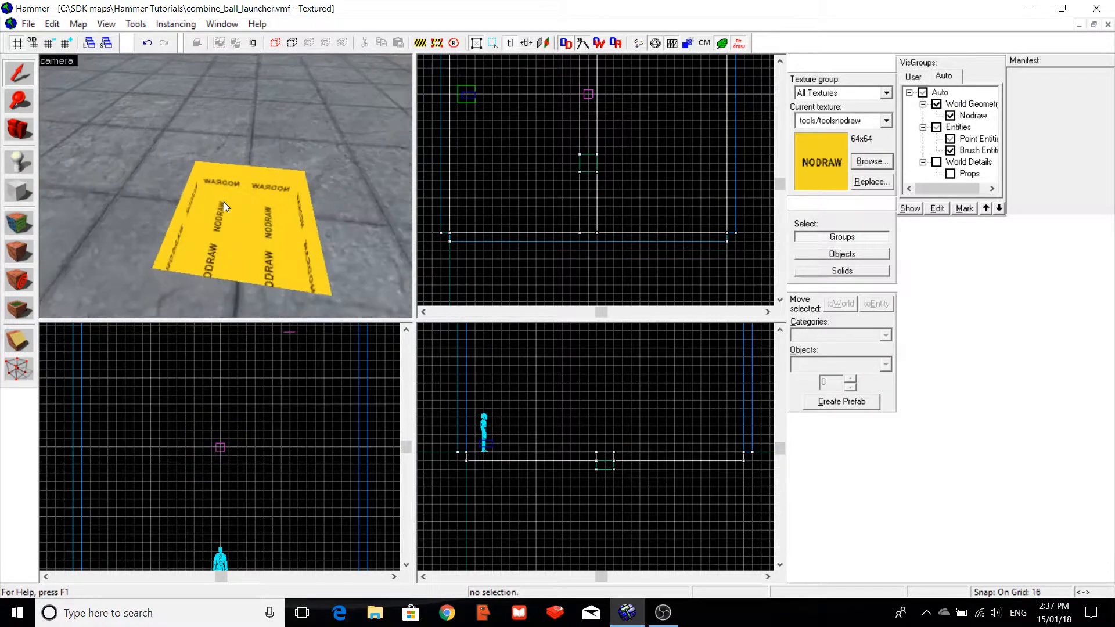
key(Left)
key(Down)
key(Up)
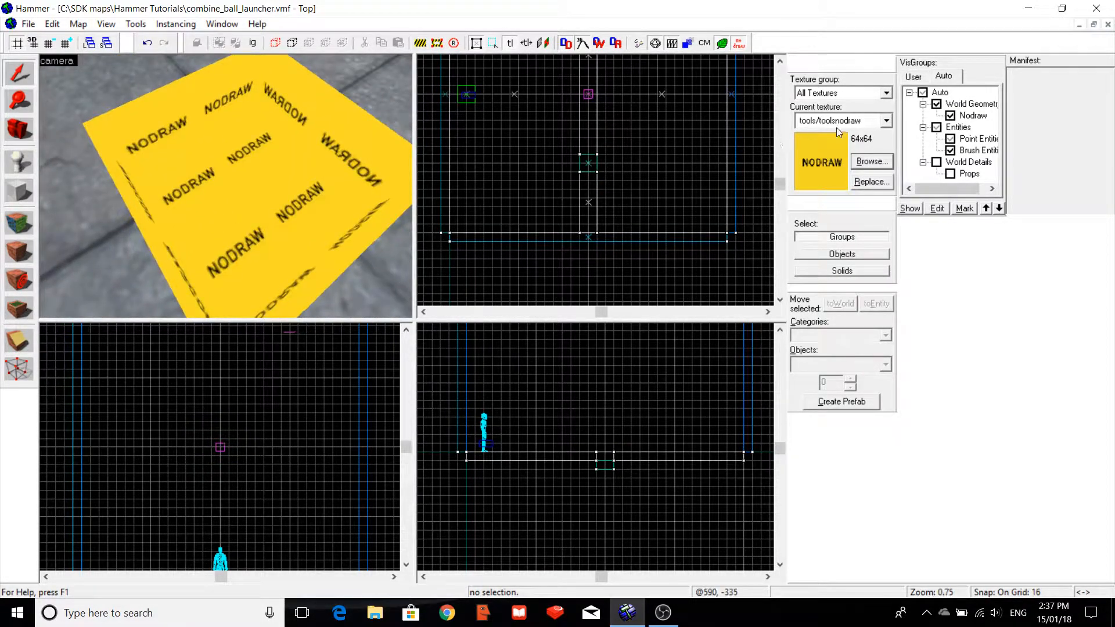
click(936, 162)
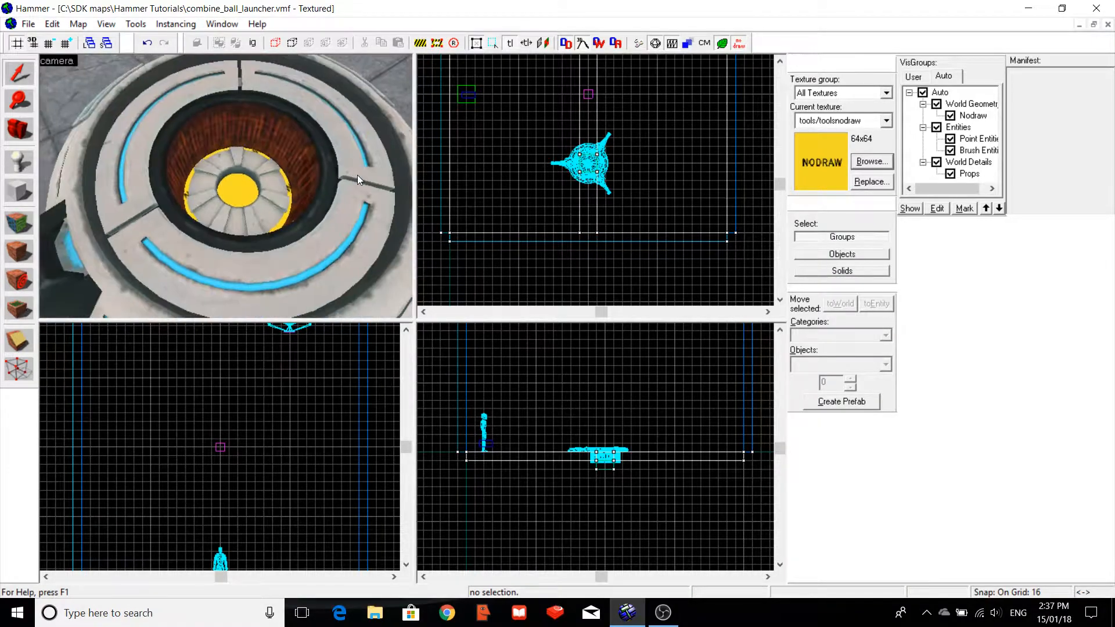
Turn off the display of nodraw faces and inspect the inside of the ball catcher in the 3D view.
key(w)
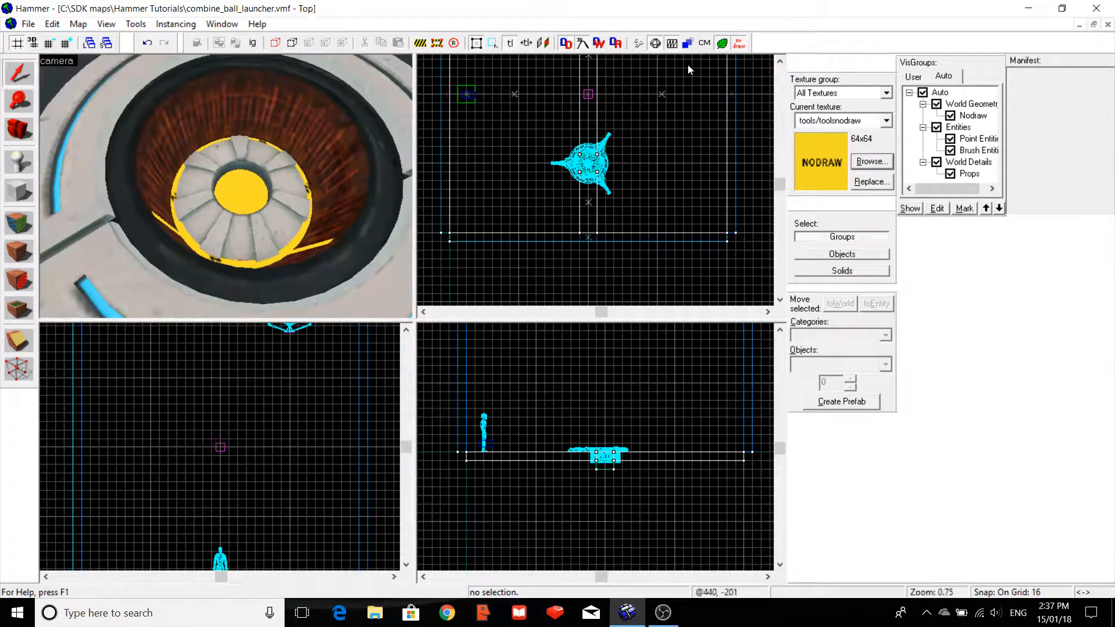
click(739, 43)
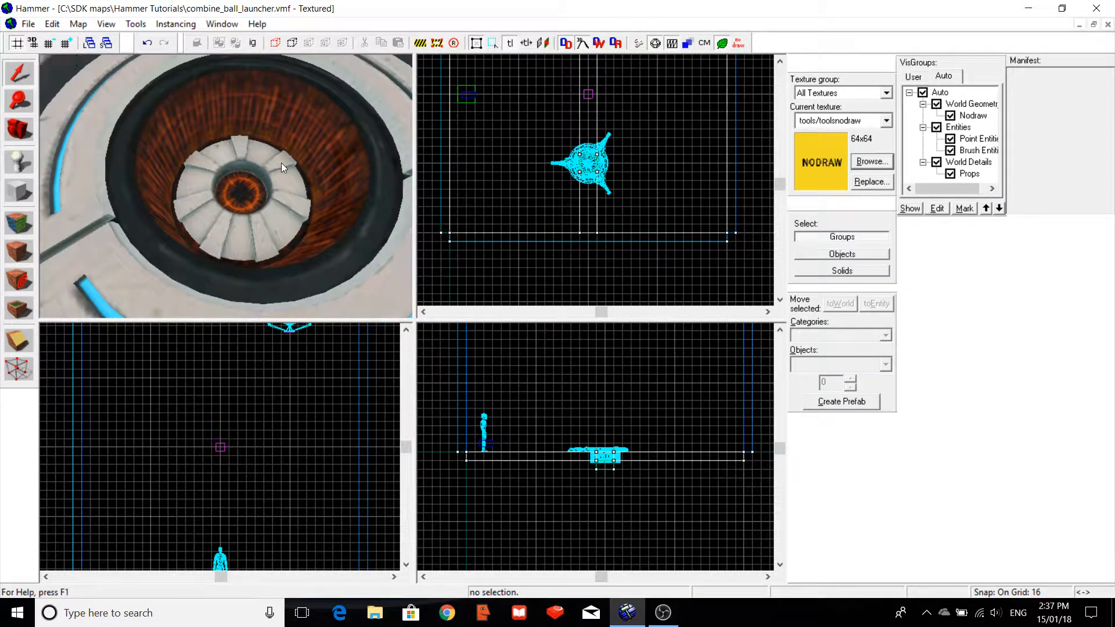
key(w)
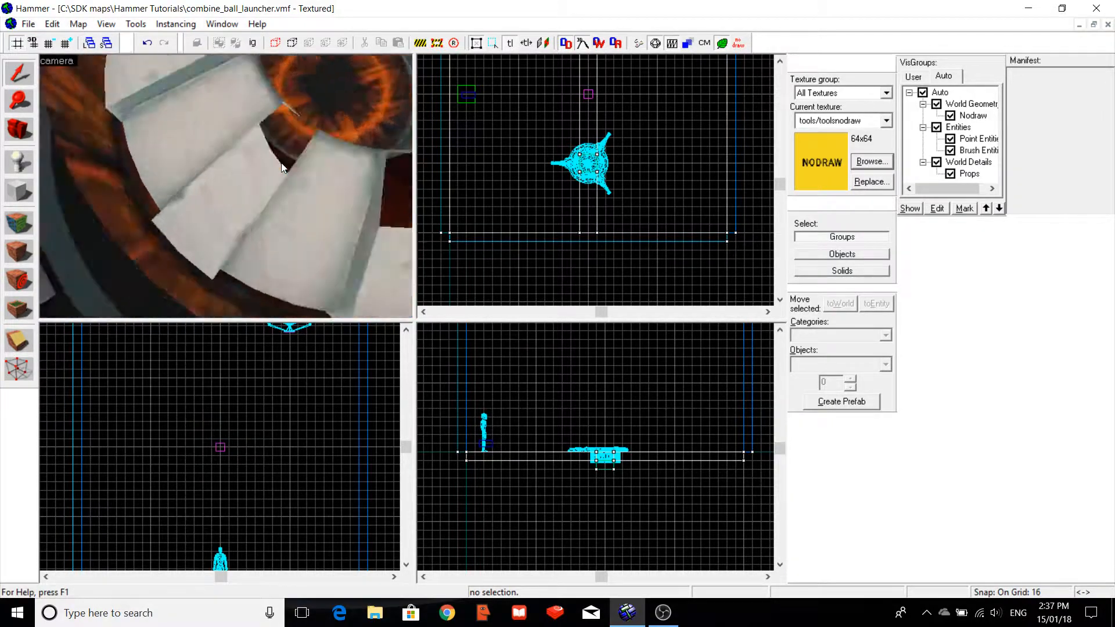
key(w)
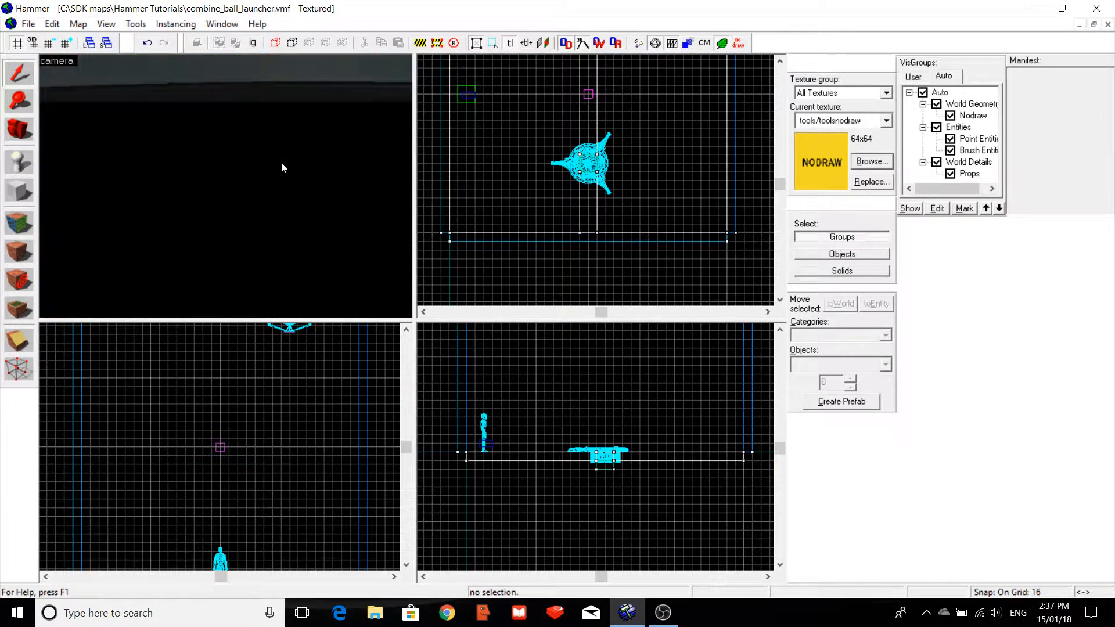
key(s)
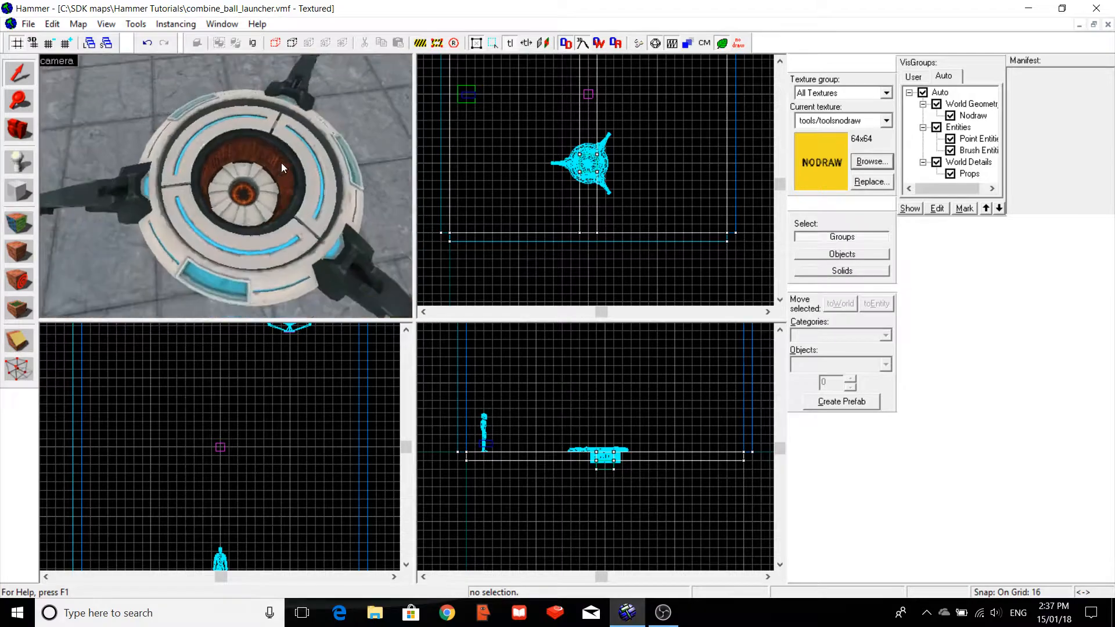
key(s)
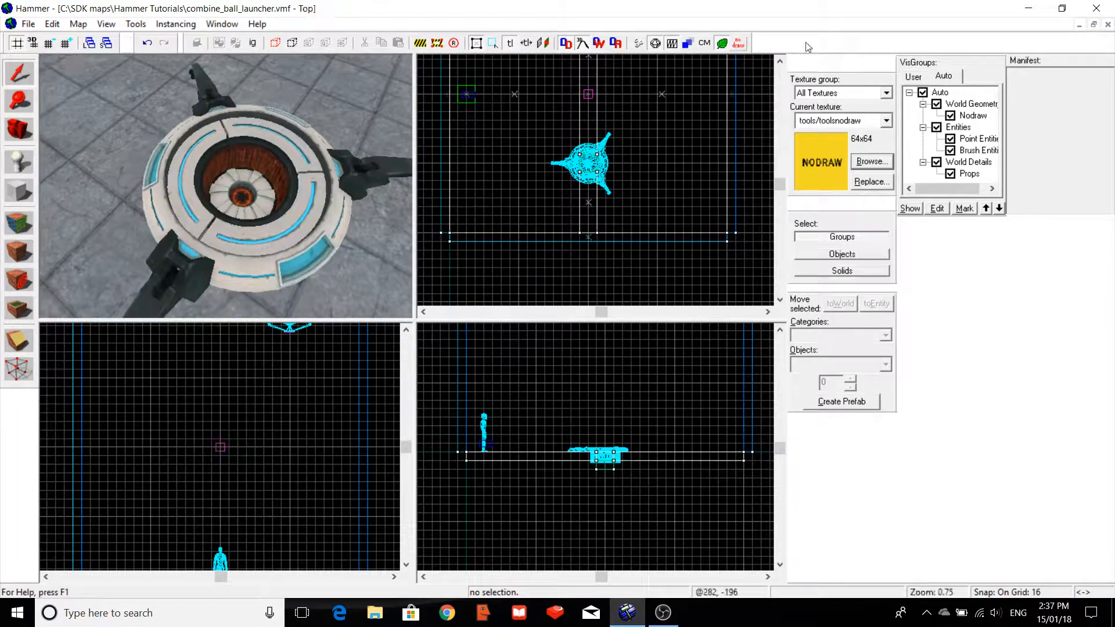
Turn the display of nodraw faces back on and inspect the inside of the ball catcher in the 3D view.
click(737, 44)
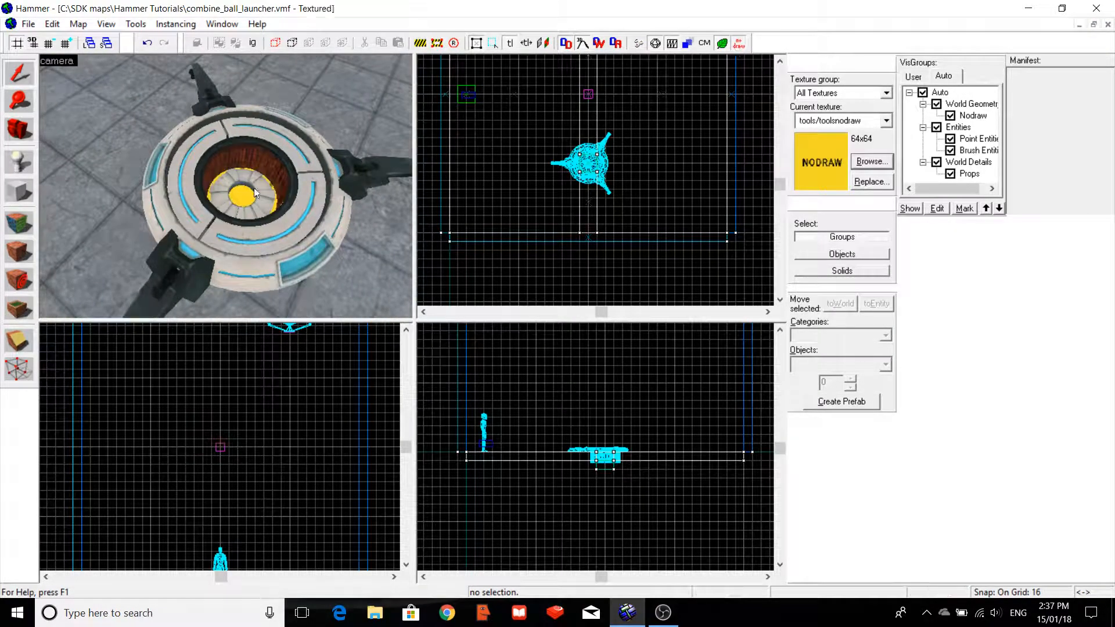
key(w)
key(w)
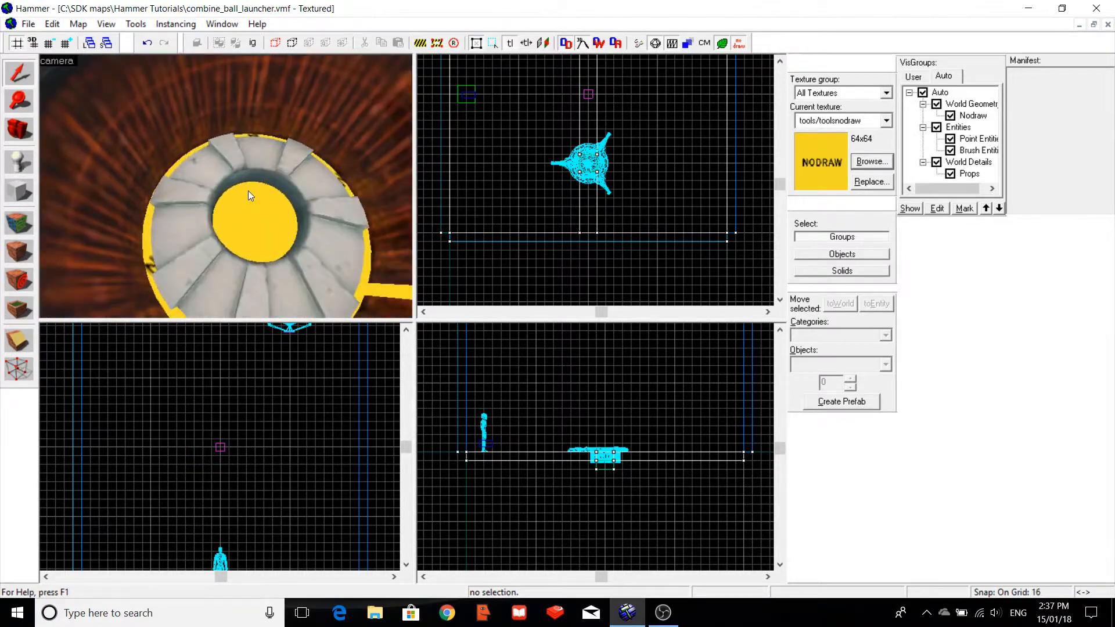
key(s)
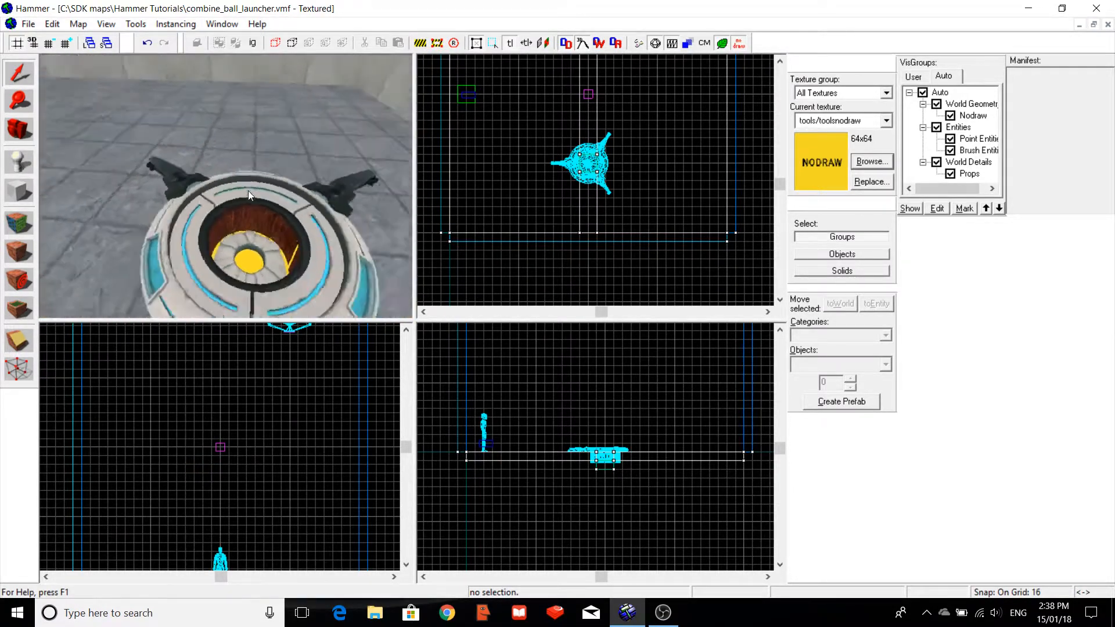
key(w)
key(d)
key(Left)
key(Down)
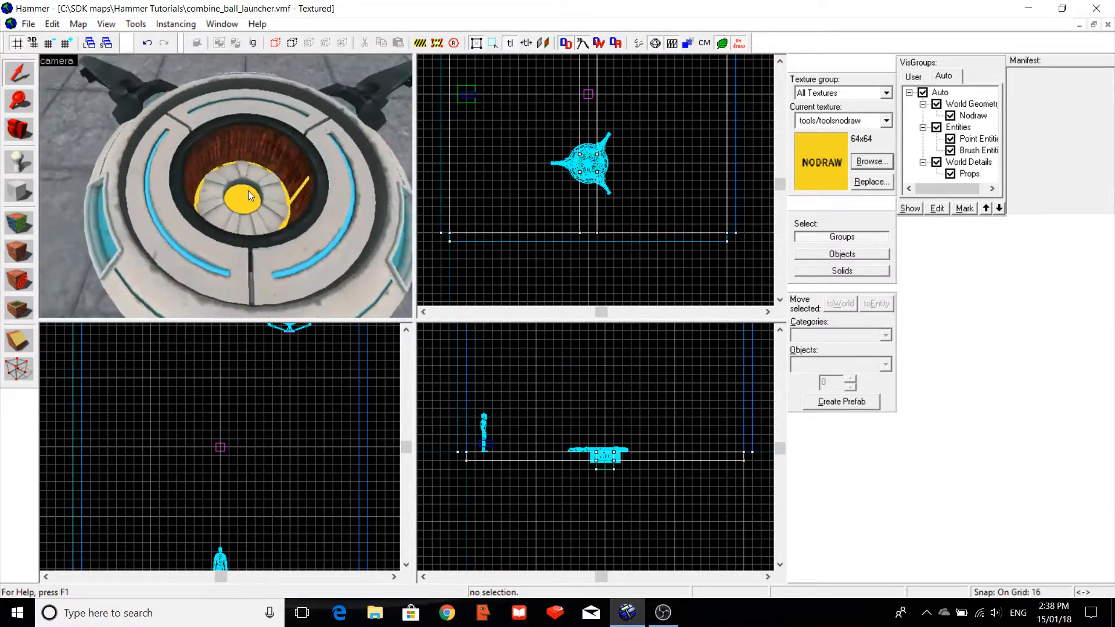
key(s)
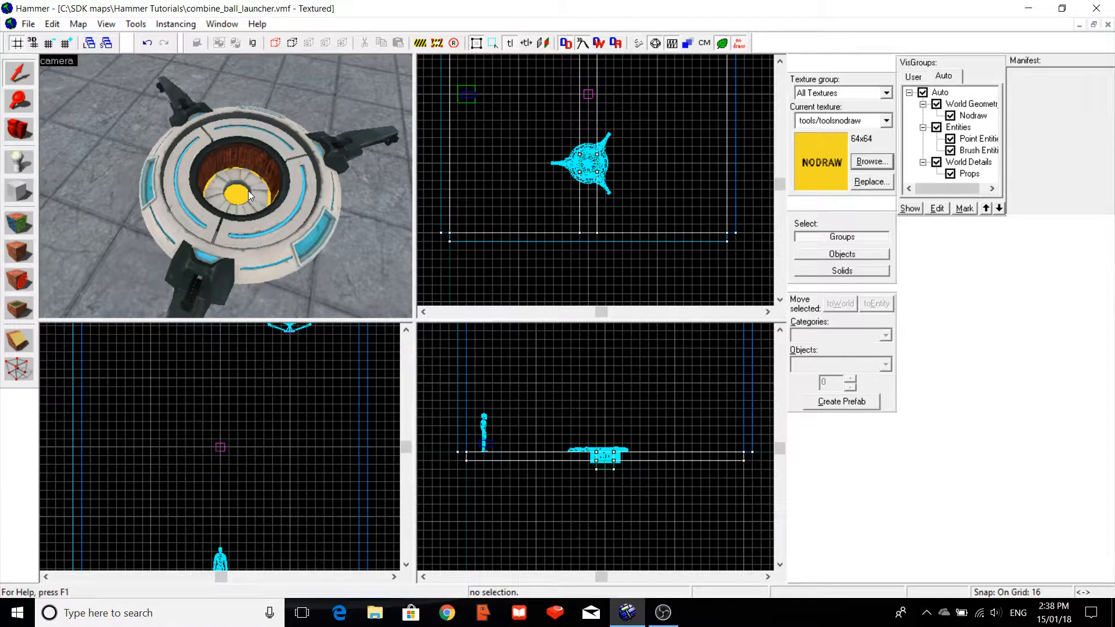
Place a filter_combineball_type entity on the floor beside the ball catcher and raise it about 40 units.
click(18, 163)
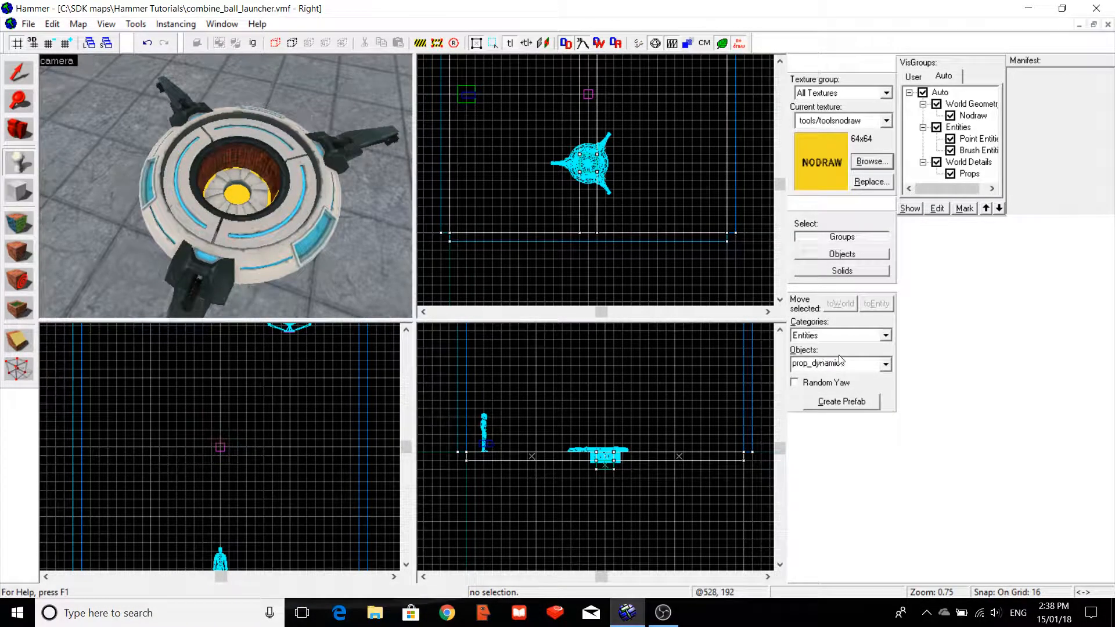
click(840, 361)
text(filter)
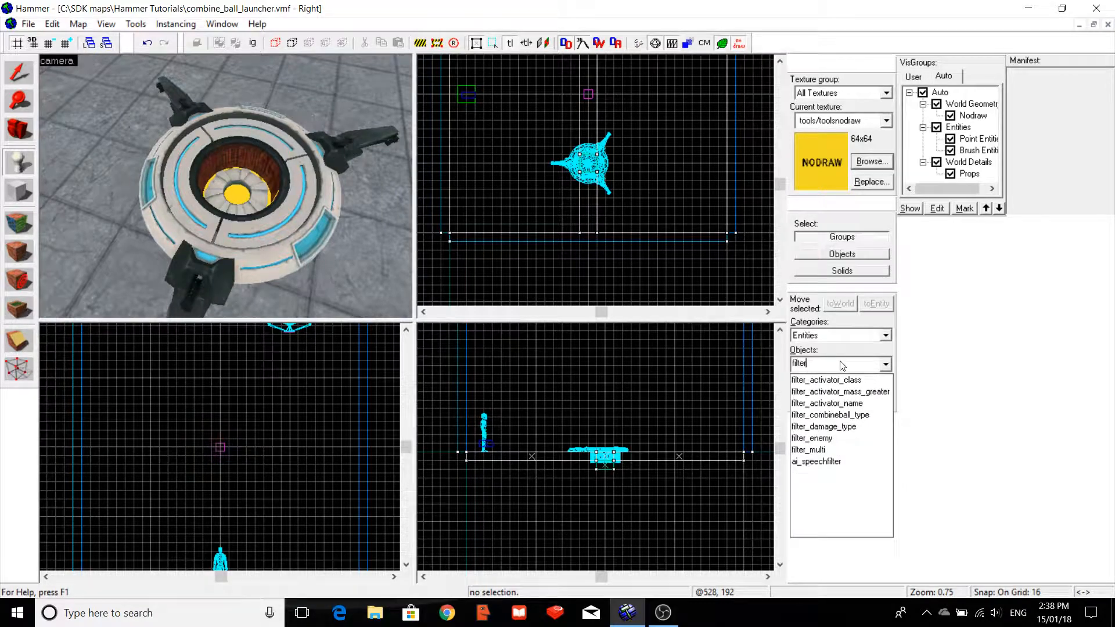
click(839, 414)
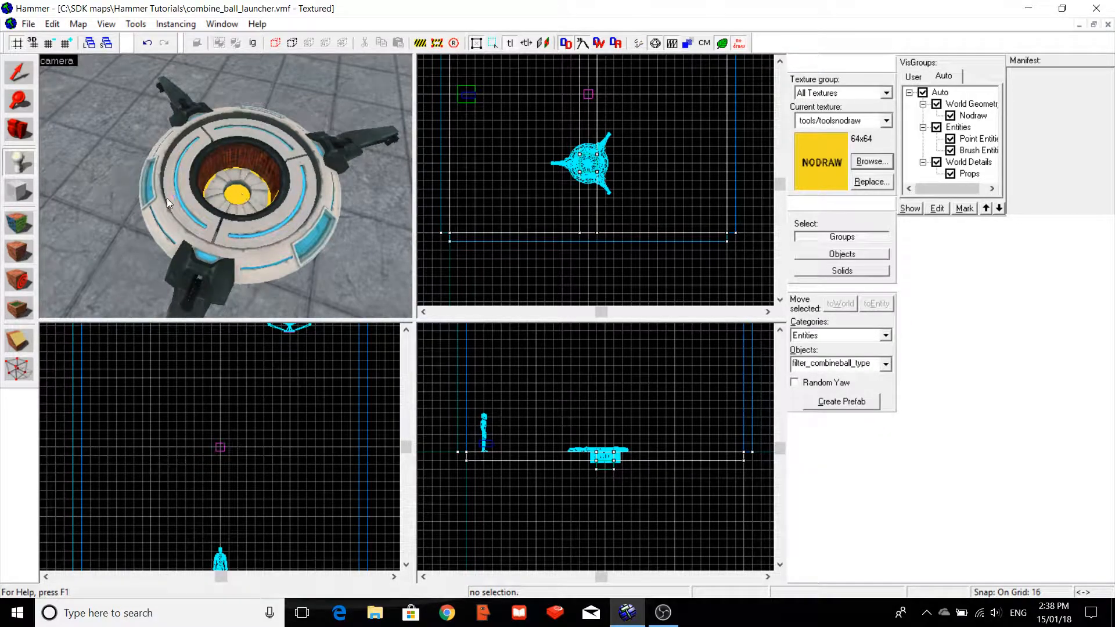
click(100, 134)
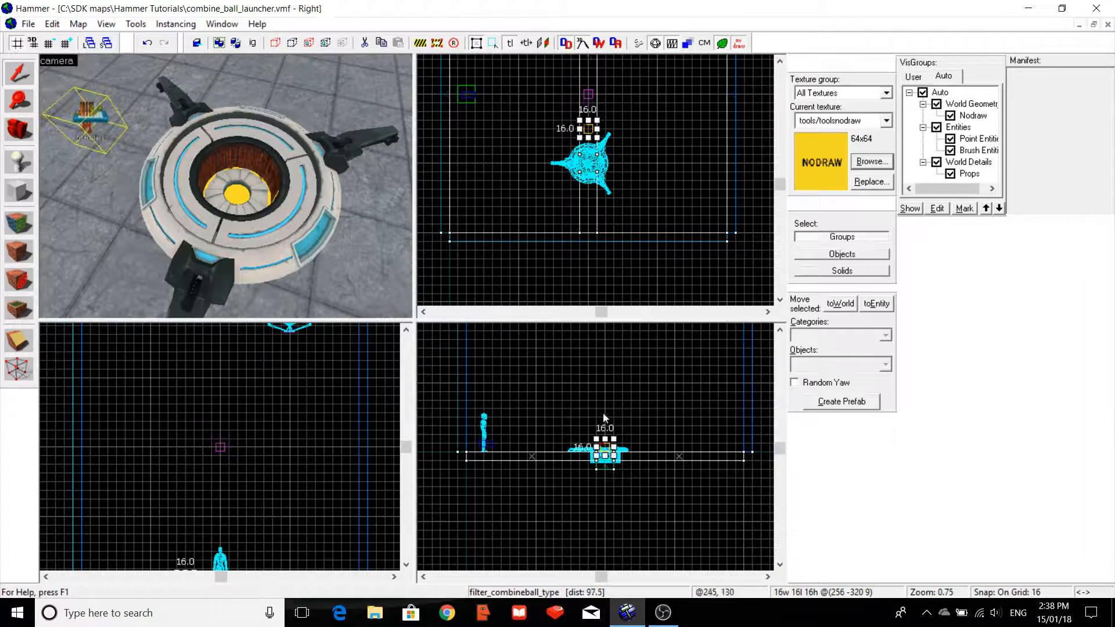
drag(604, 448, 605, 427)
Name the combine ball filter entity filter_ball.
key(a)
key(Up)
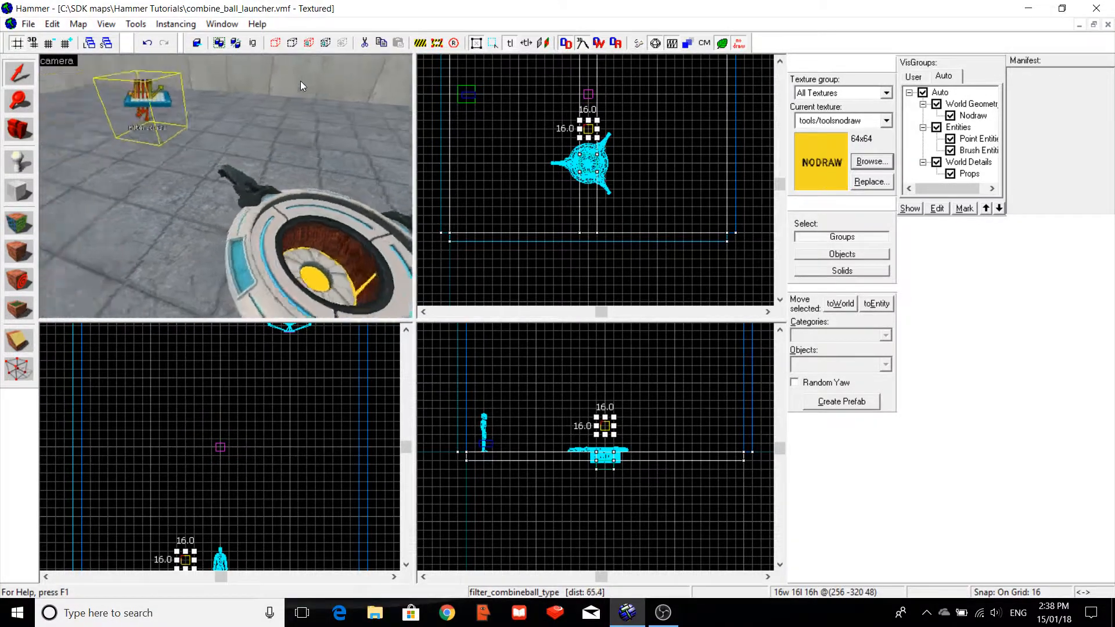
key(Right)
key(alt+Return)
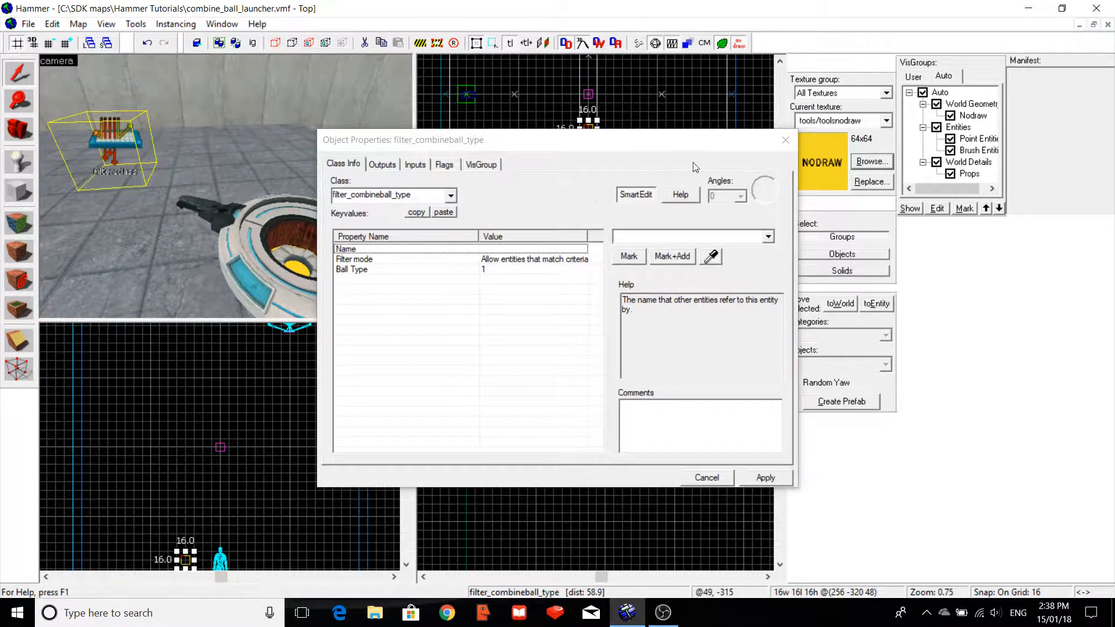
click(662, 232)
text(fi)
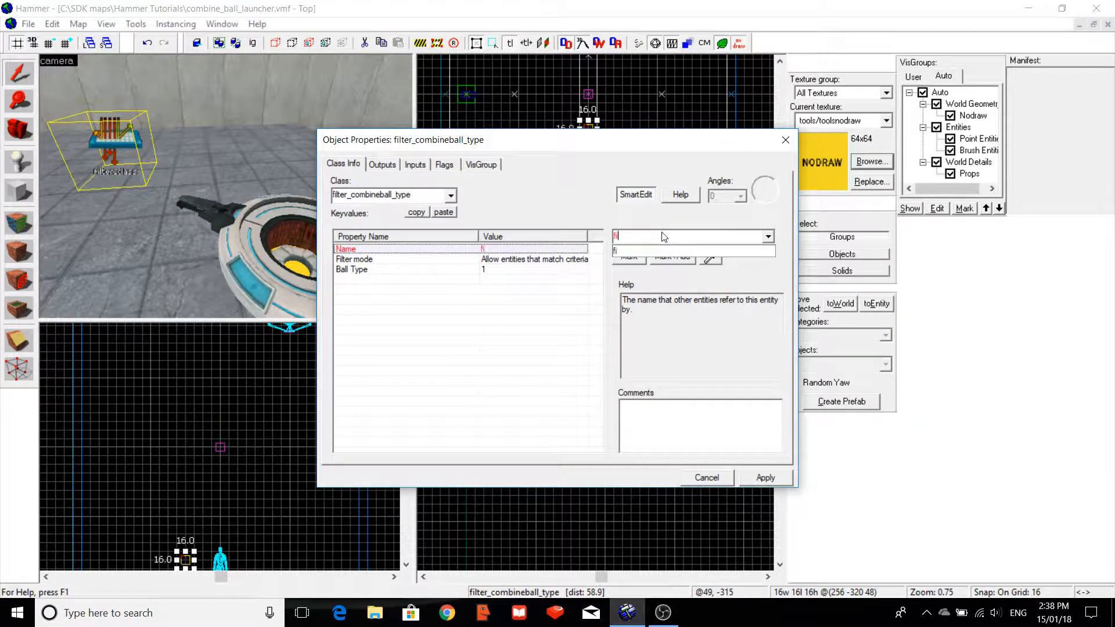
text(lter_ball)
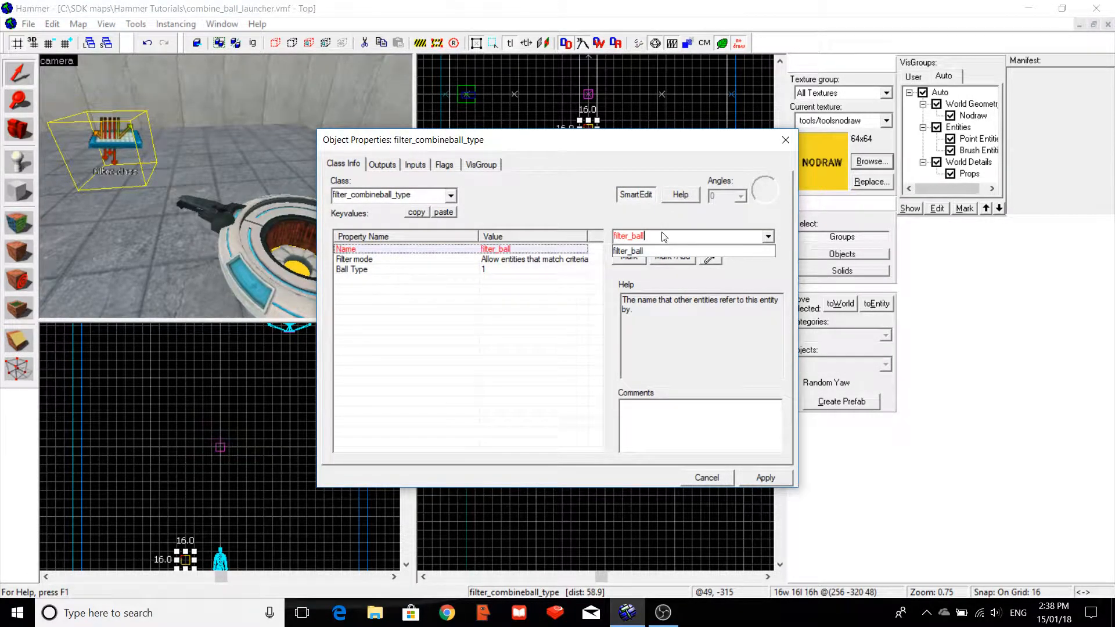
click(758, 481)
click(758, 481)
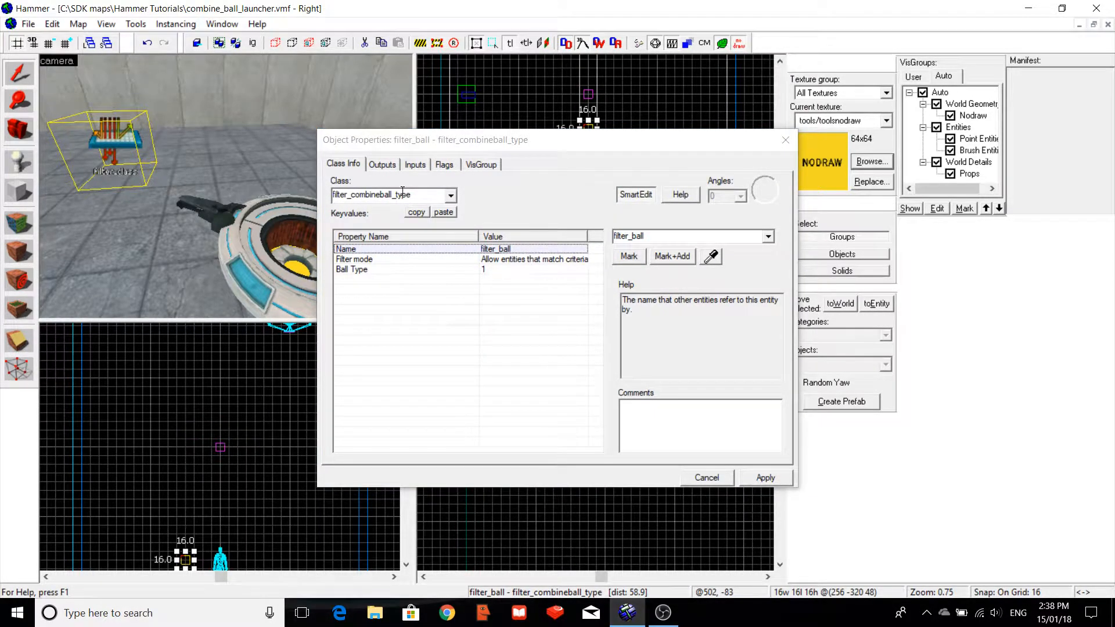
Set the filter's Ball Type to Launched by point_combine_ball_launcher and close its properties.
click(520, 270)
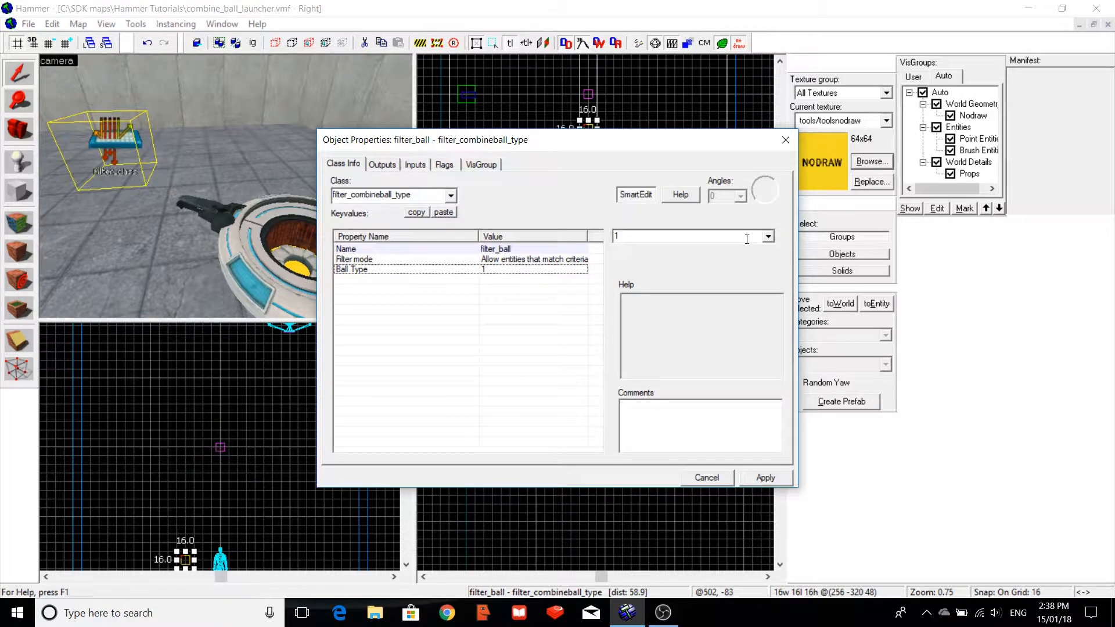
click(768, 236)
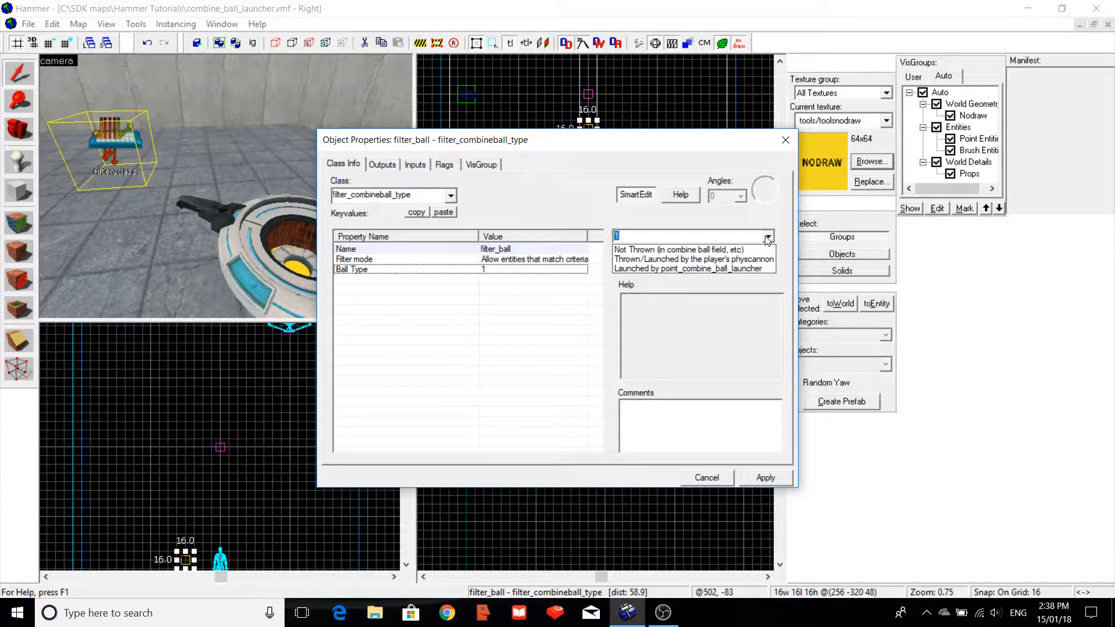
click(699, 265)
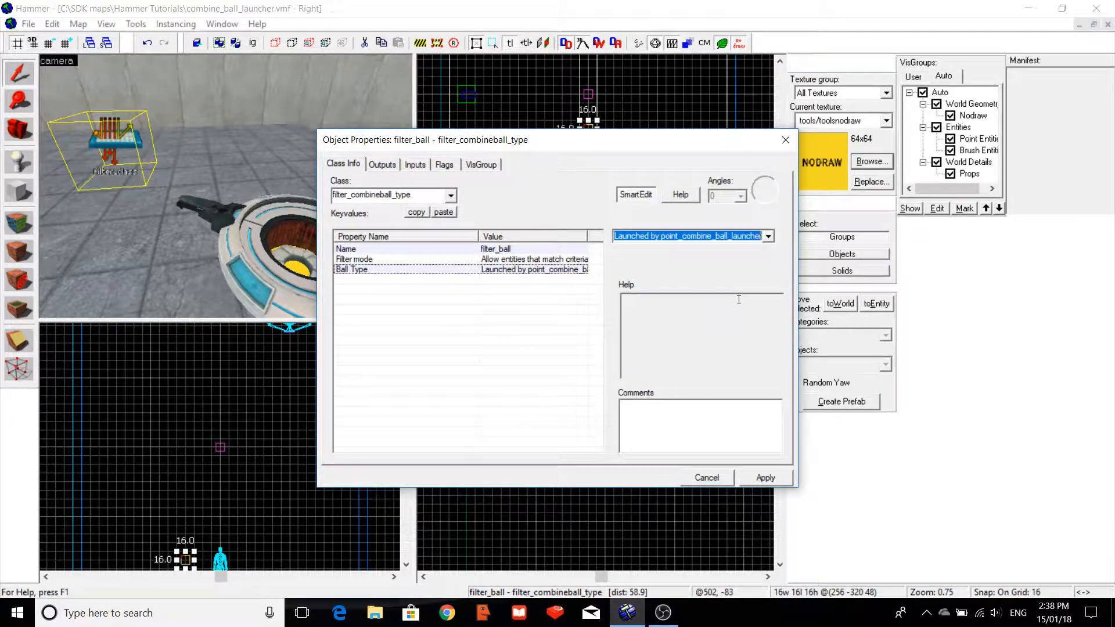
click(767, 479)
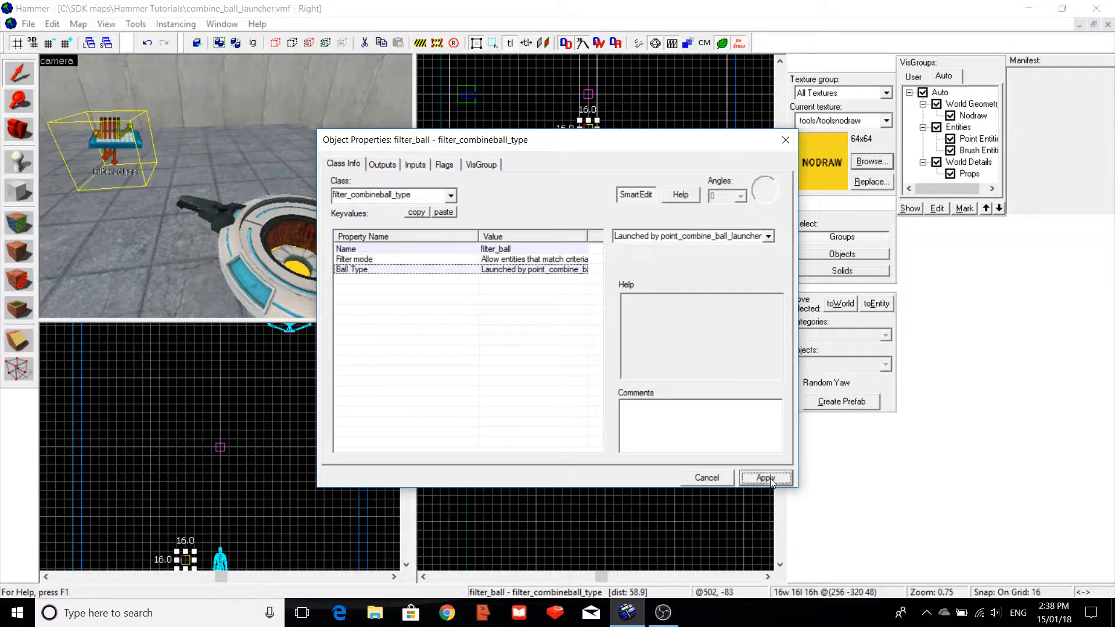
click(785, 139)
key(Escape)
Filter the textures for trigger and make tools/toolstrigger the current texture.
key(Left)
key(d)
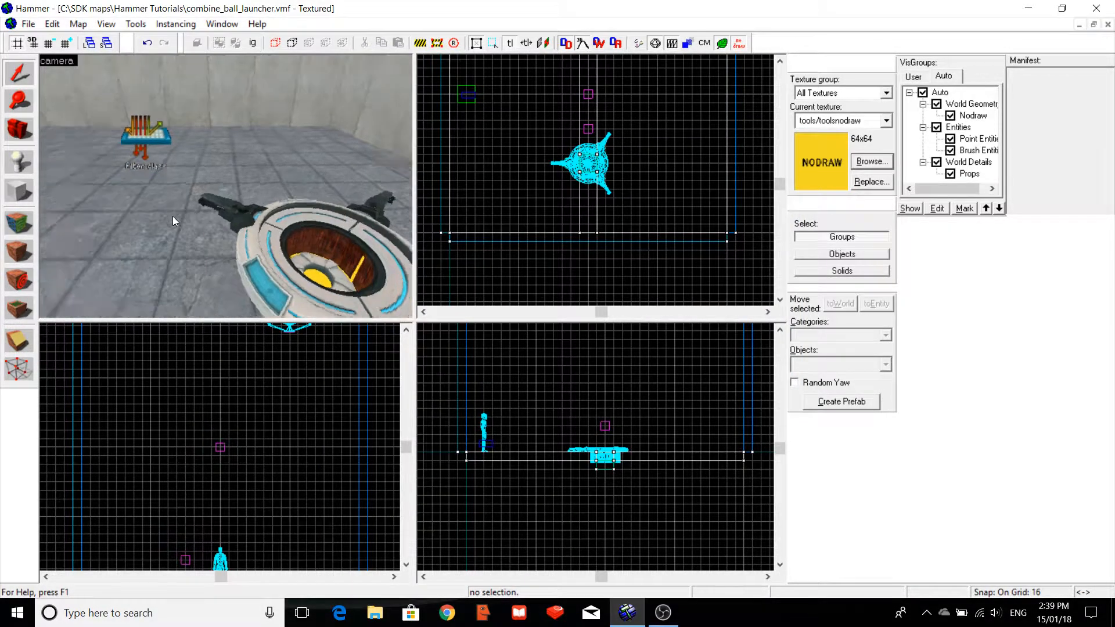
key(Right)
key(Down)
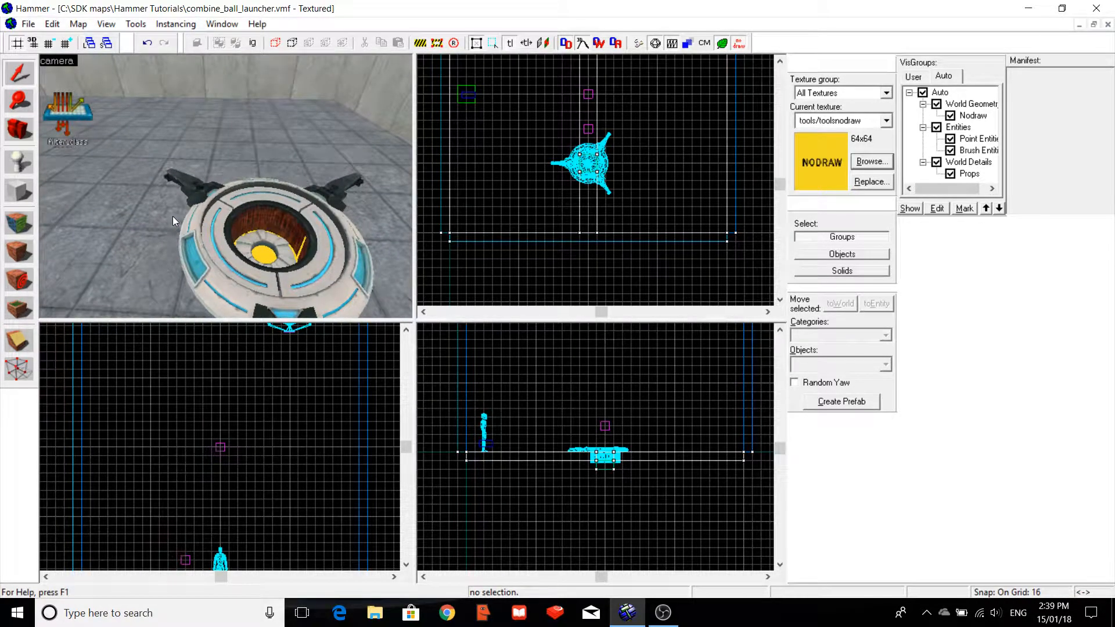
click(871, 161)
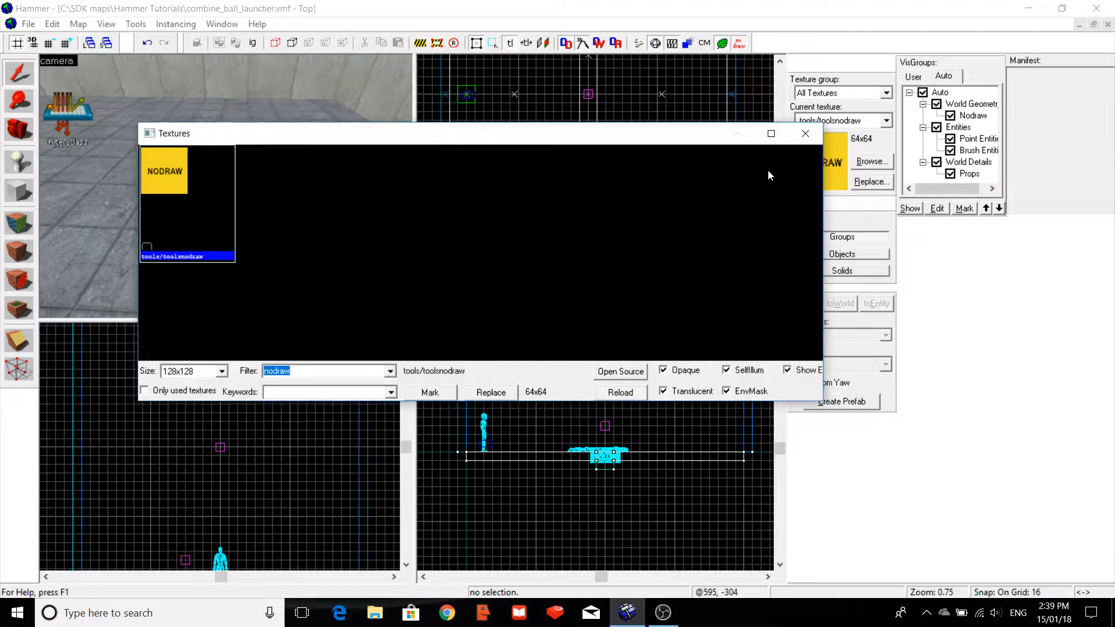
text(trigger)
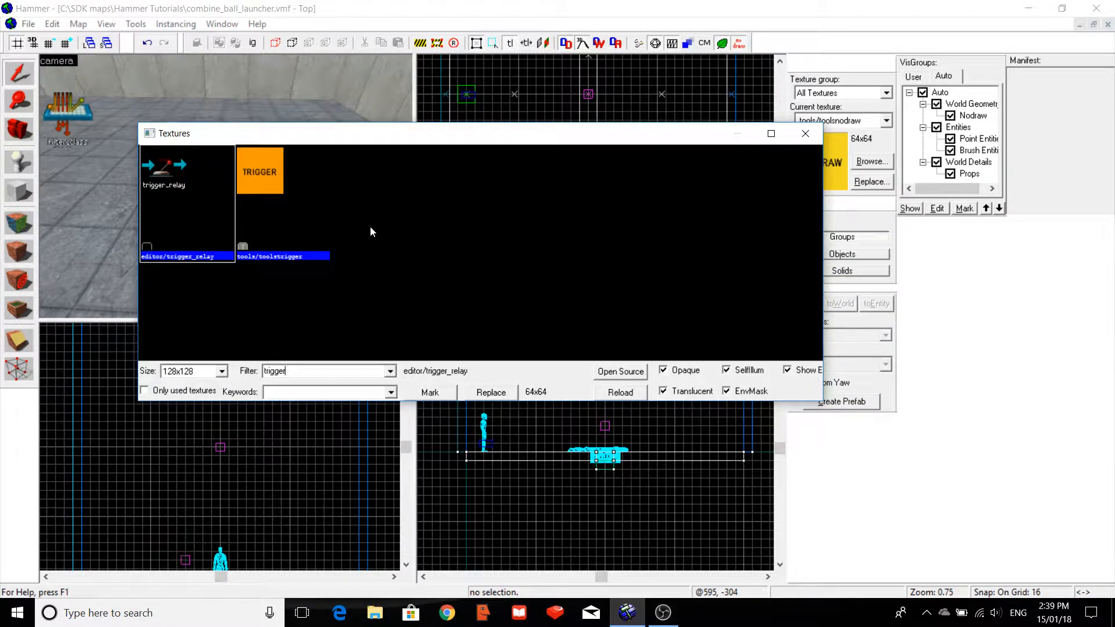
double_click(291, 207)
Create an 8-sided trigger cylinder, 32 by 32 units and 16 units high, centred above the ball catcher.
key(shift+b)
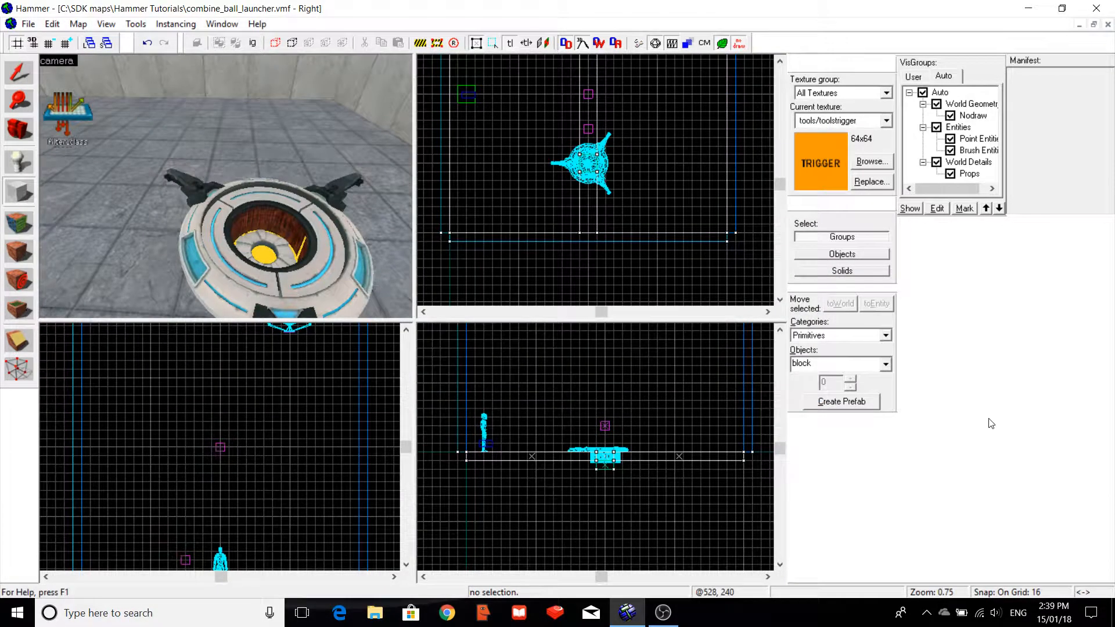
click(876, 360)
click(852, 400)
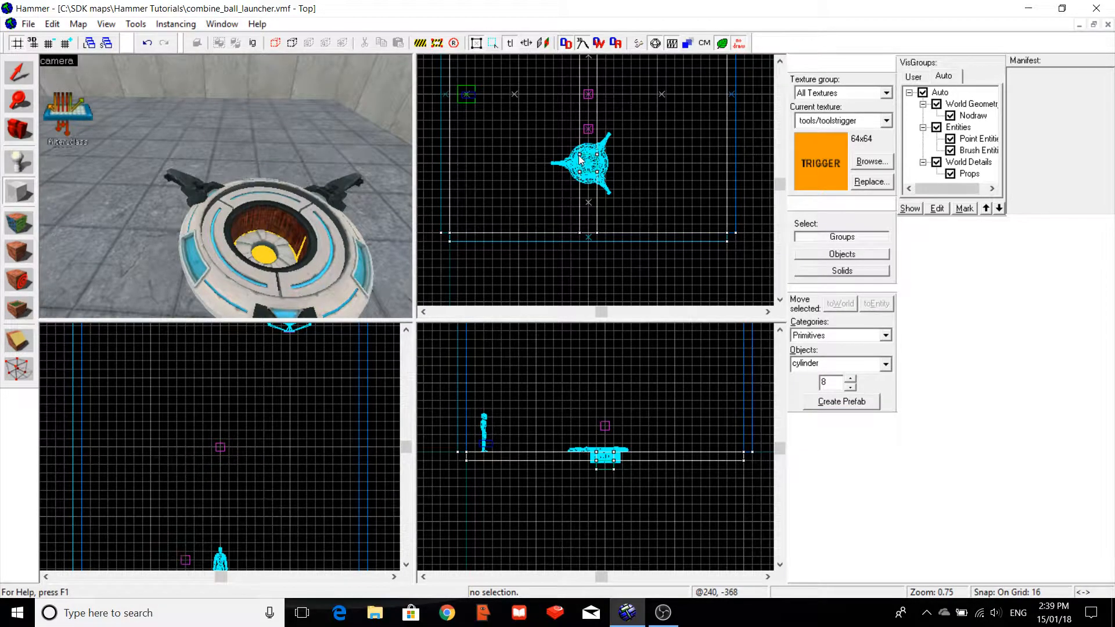
drag(577, 158, 599, 177)
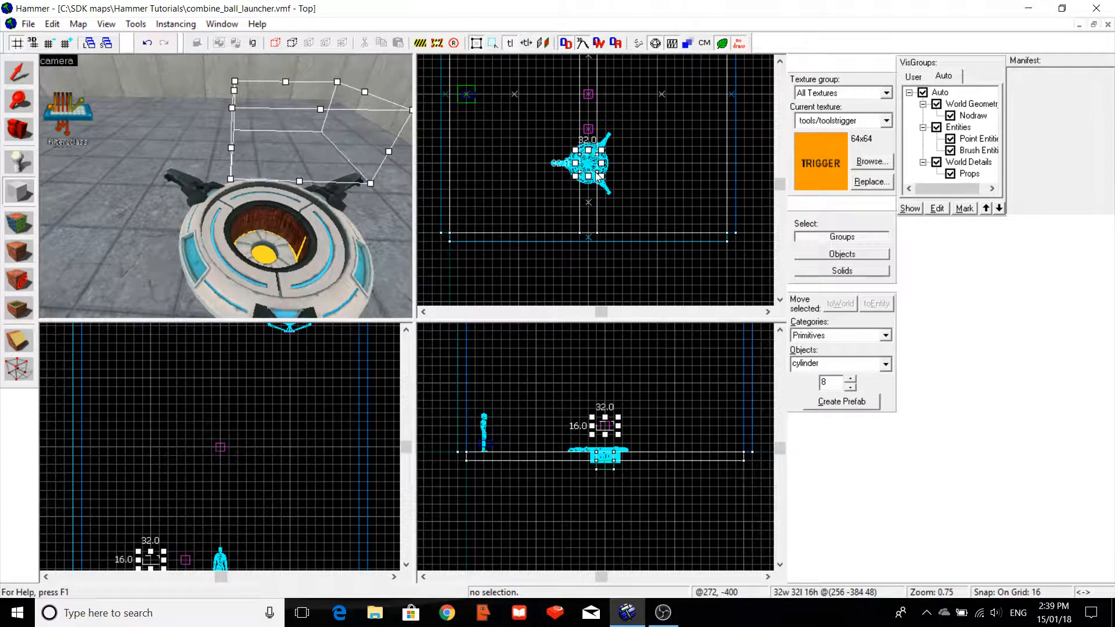
key(Return)
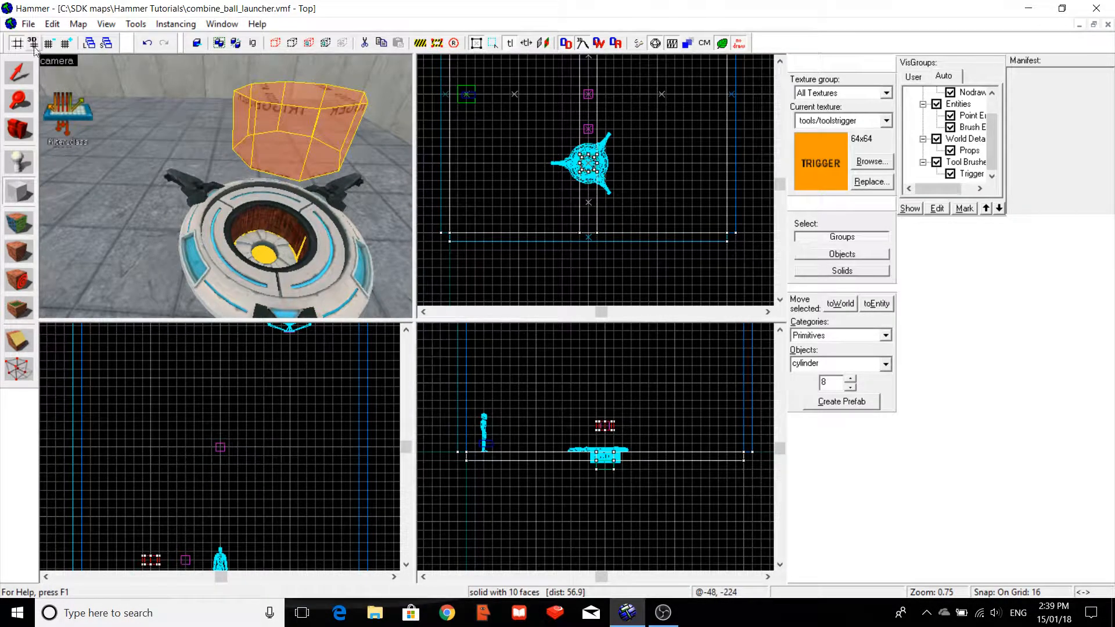
Move the trigger cylinder down about 56 units into the opening of the ball catcher.
click(24, 71)
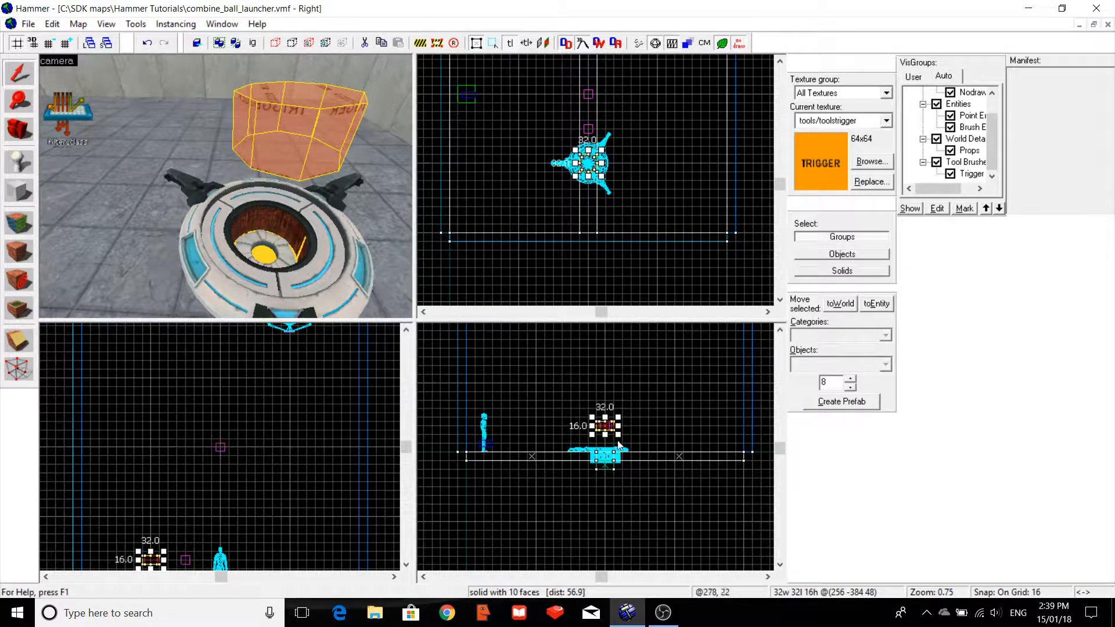
drag(608, 428, 608, 451)
key(Escape)
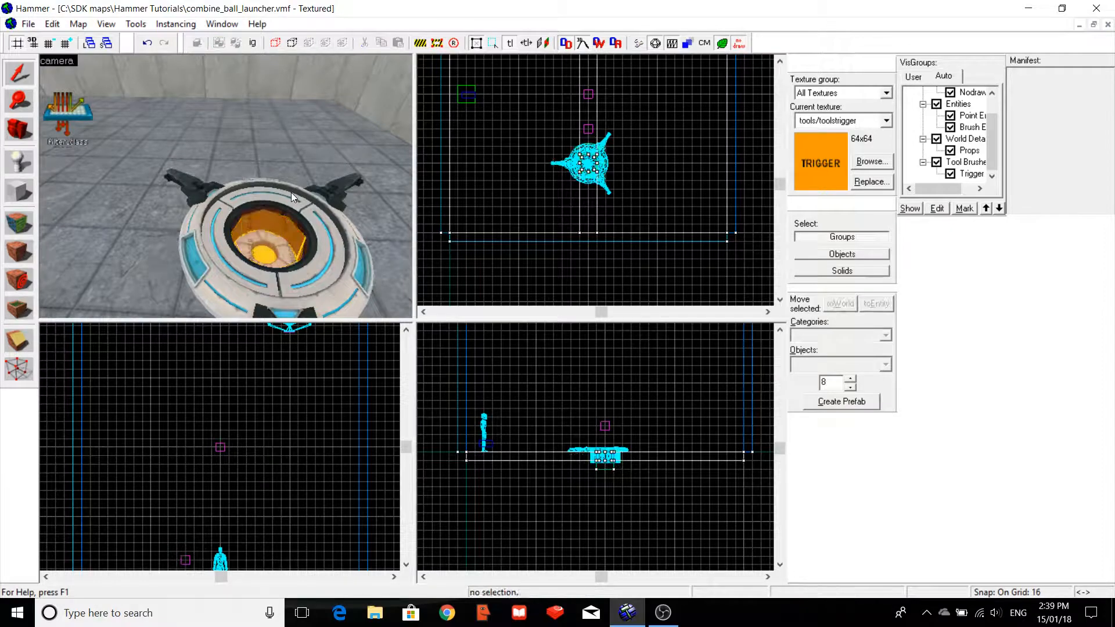
Set the displayed model sequence of the ball_trap prop to idle and close its properties.
key(w)
click(180, 198)
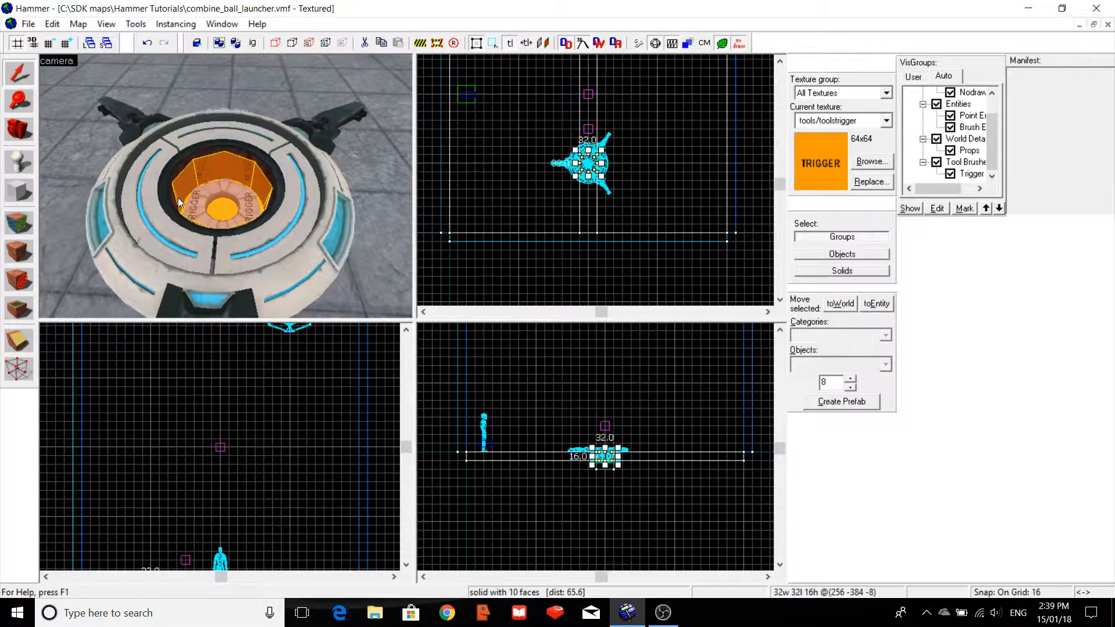
click(131, 197)
key(alt+Return)
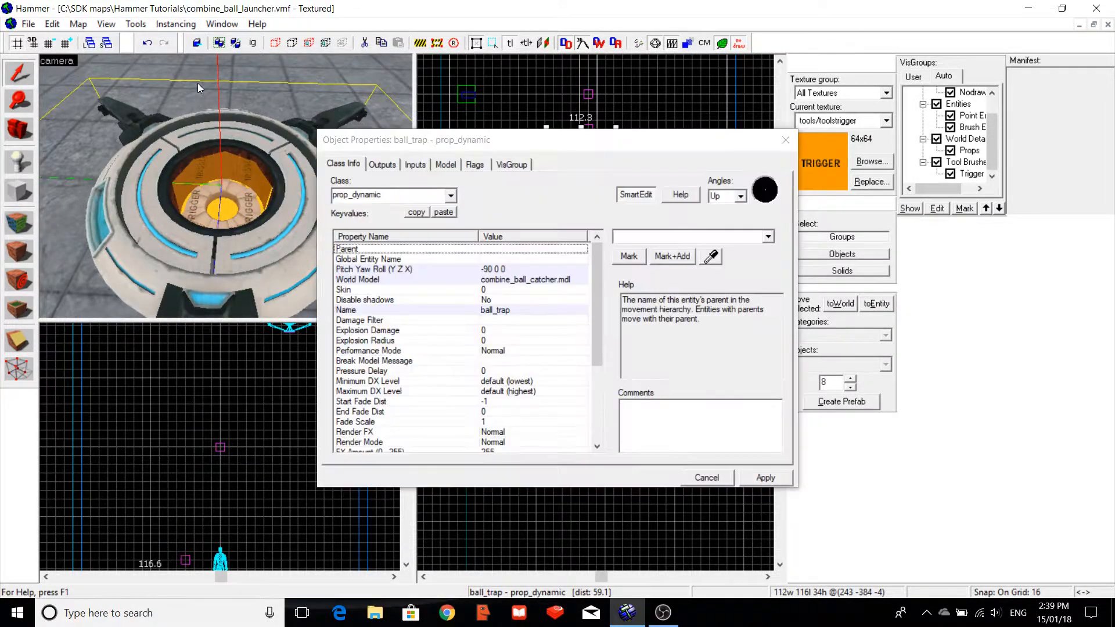
click(459, 165)
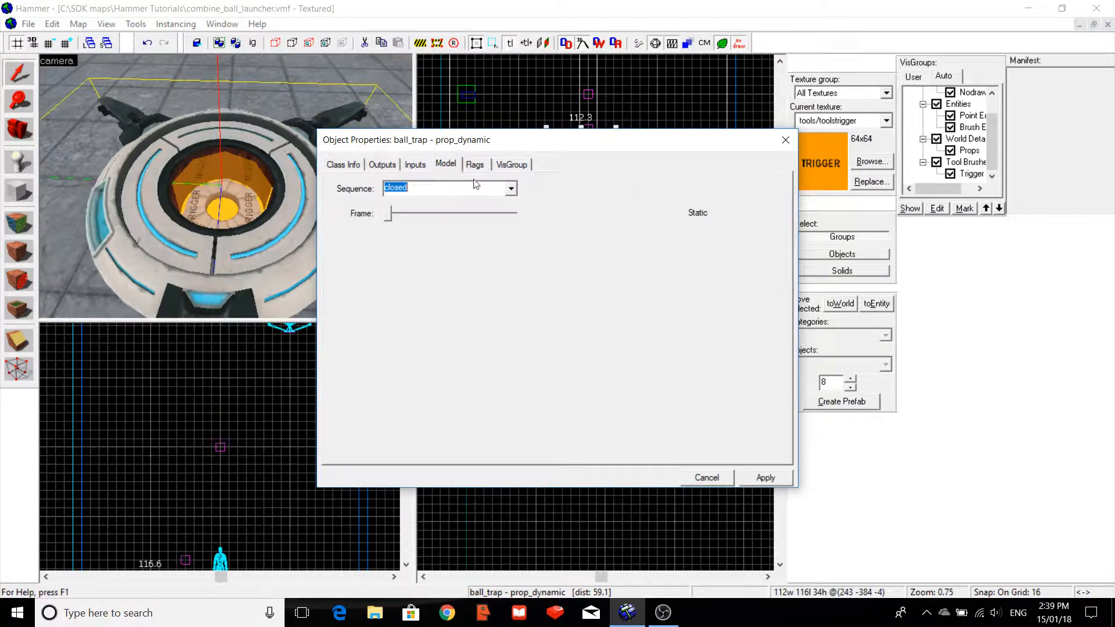
click(510, 189)
click(485, 227)
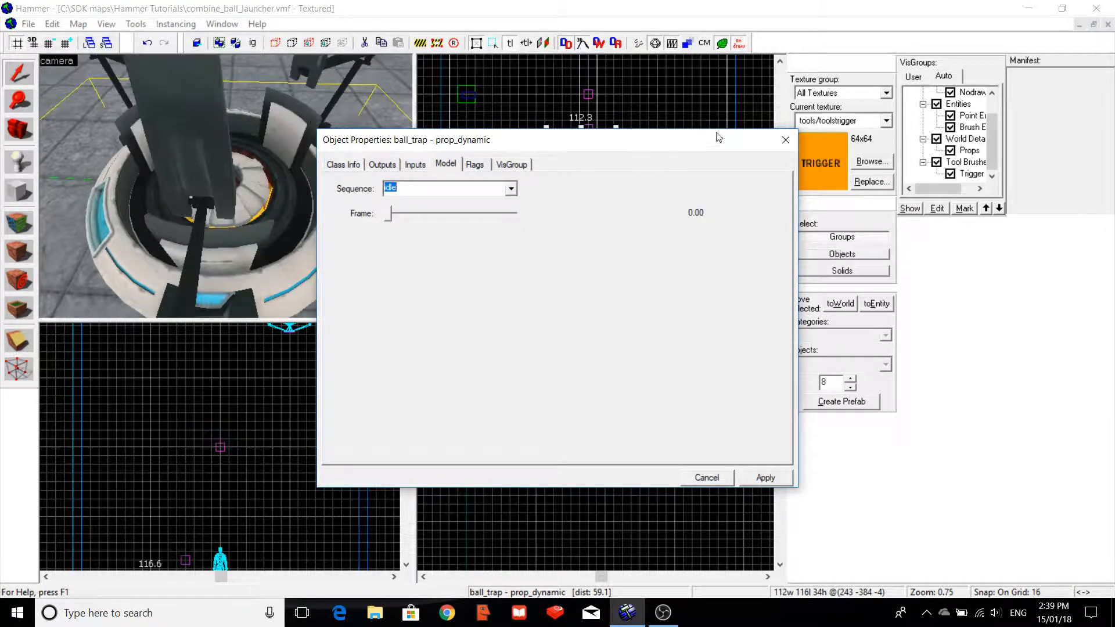
click(793, 143)
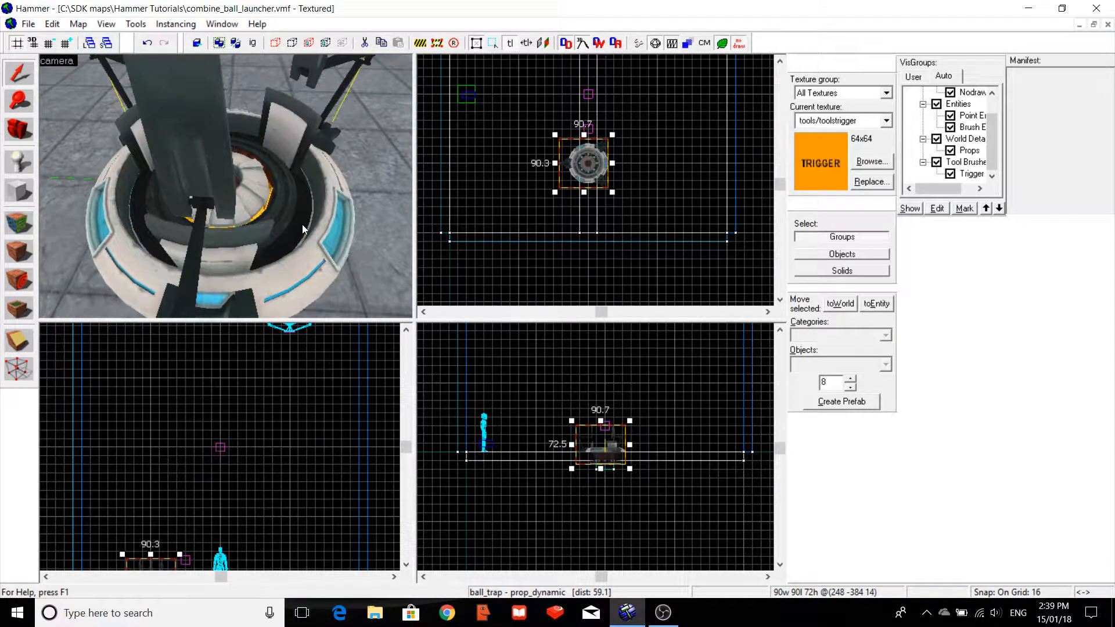
key(Escape)
Raise the trigger cylinder 16 units so it sits higher in the opening of the ball catcher.
scroll(382, 204, up, 4)
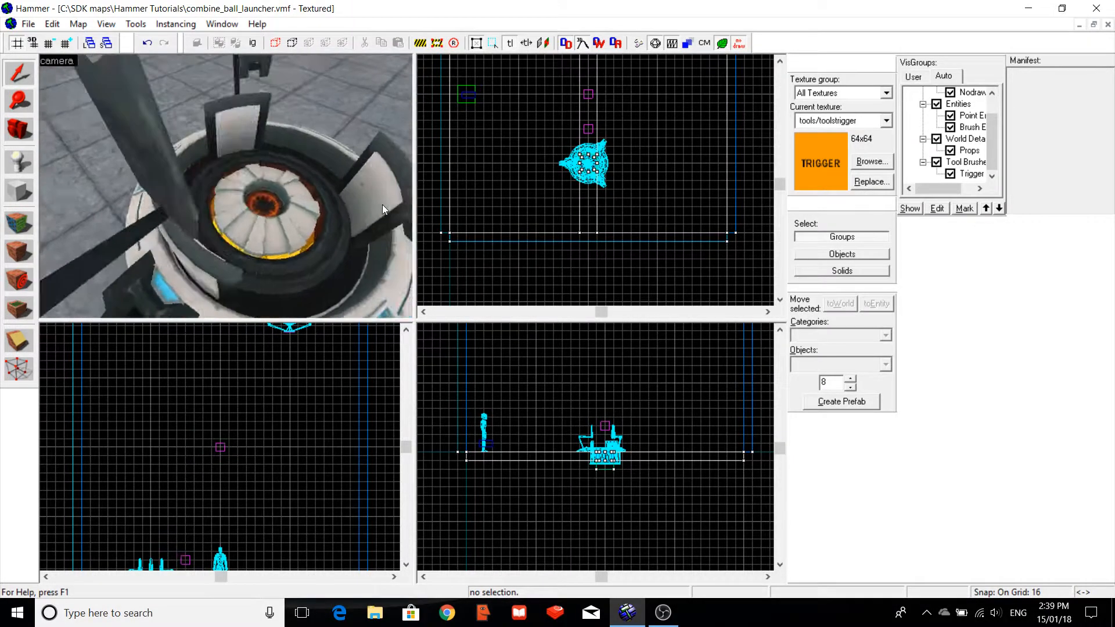
scroll(382, 204, up, 3)
click(190, 161)
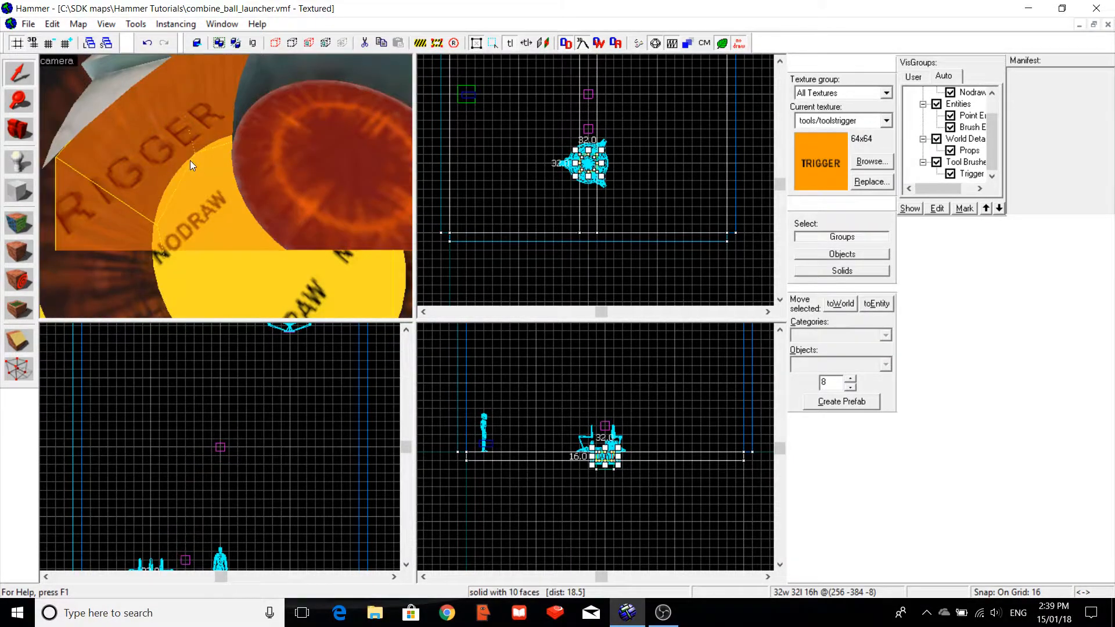
scroll(190, 160, down, 5)
drag(609, 460, 603, 450)
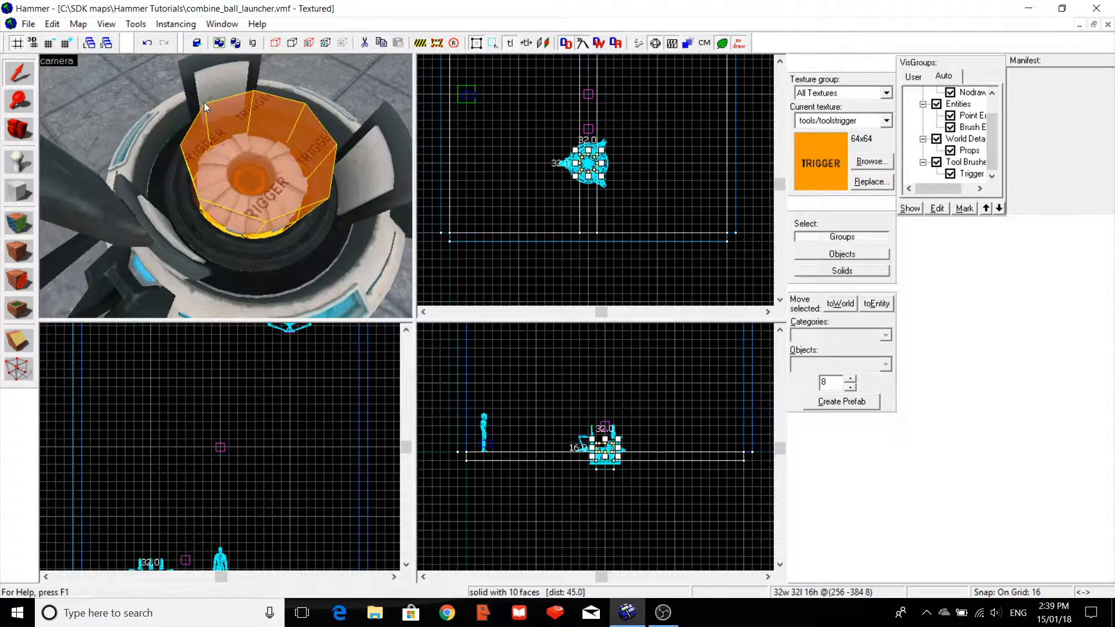
scroll(204, 102, up, 4)
scroll(204, 102, down, 5)
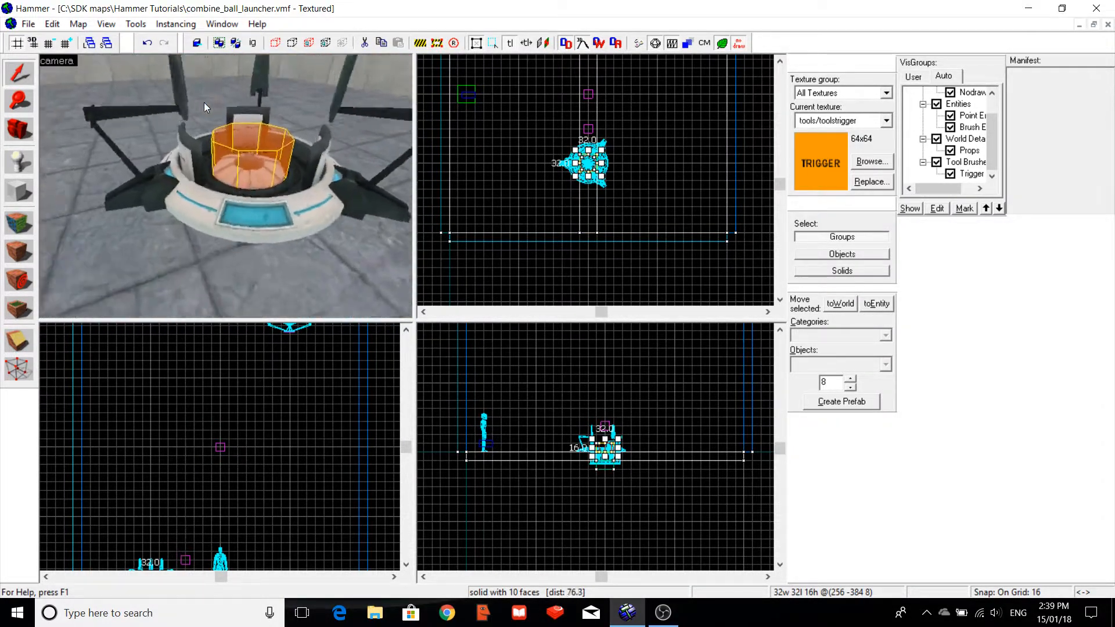
key(Escape)
Examine from several angles how the trigger cylinder fits inside the opening of the ball catcher.
key(Left)
key(d)
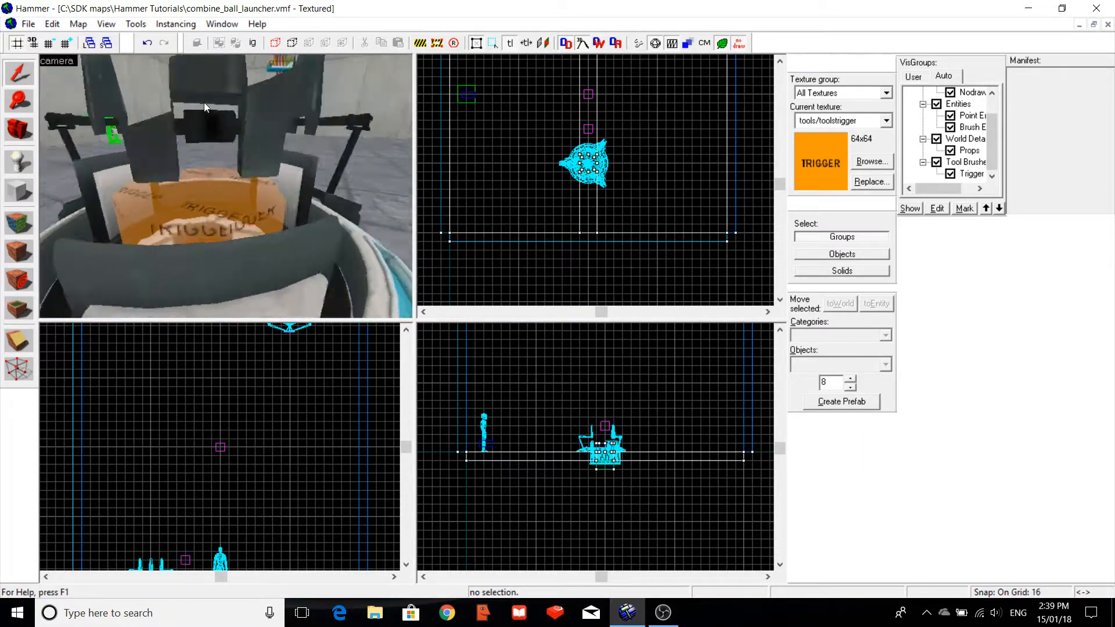
key(w)
key(Down)
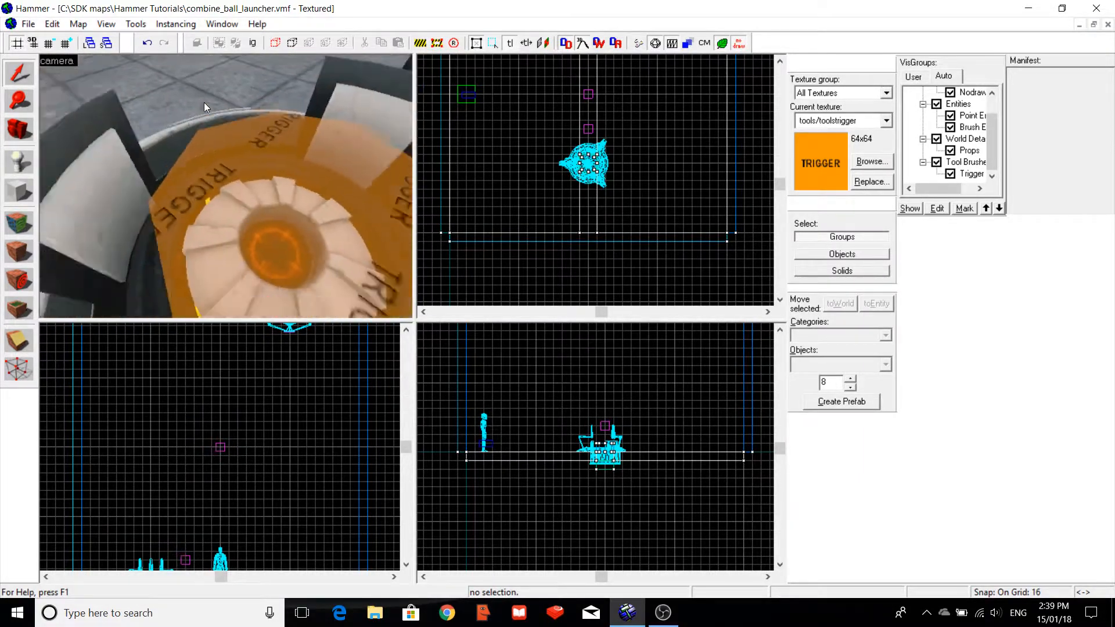
key(s)
key(Right)
key(d)
key(Left)
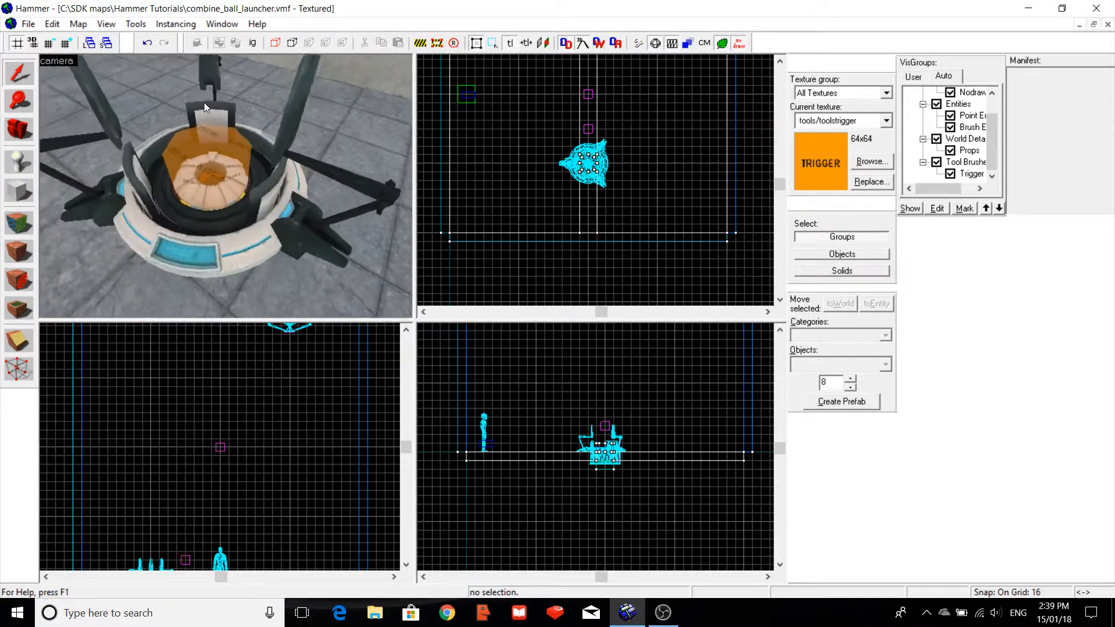
key(Up)
key(Down)
key(w)
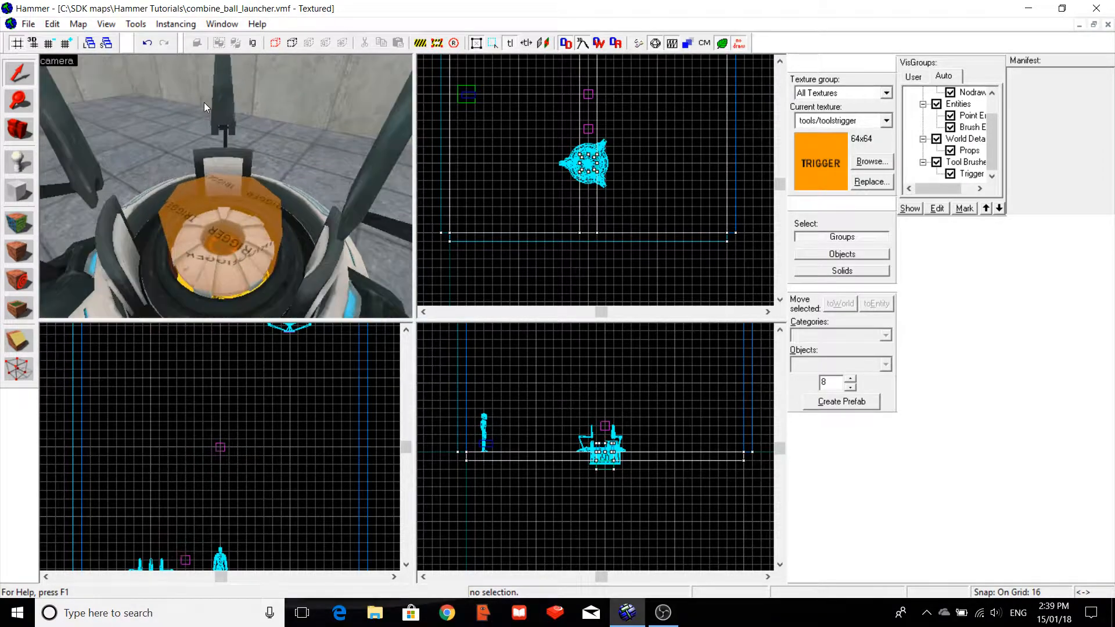
key(Down)
key(Left)
key(s)
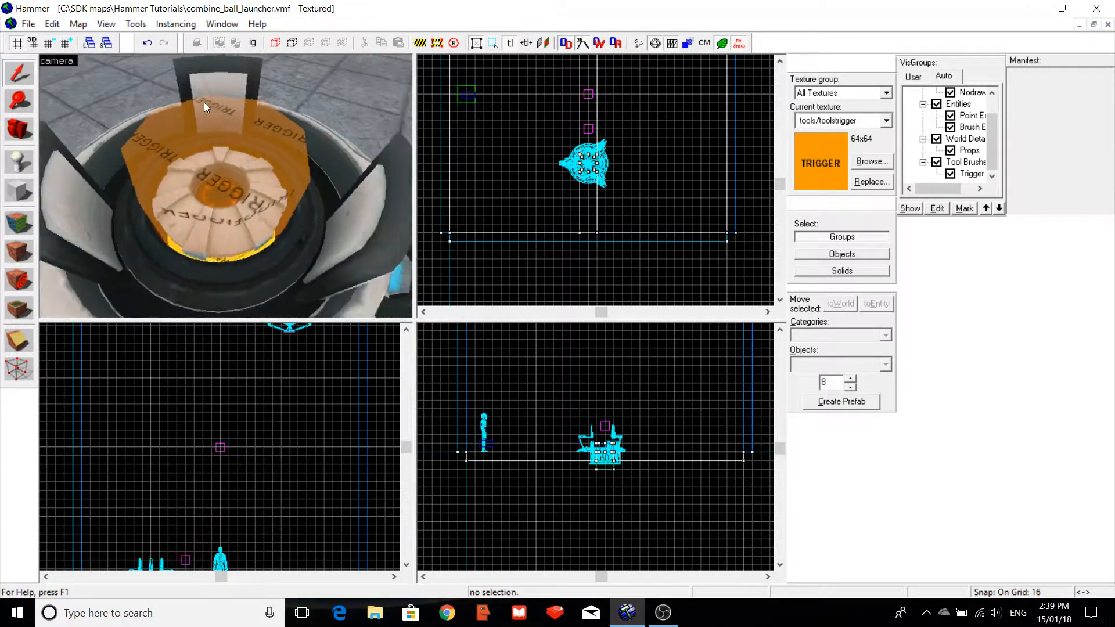
key(w)
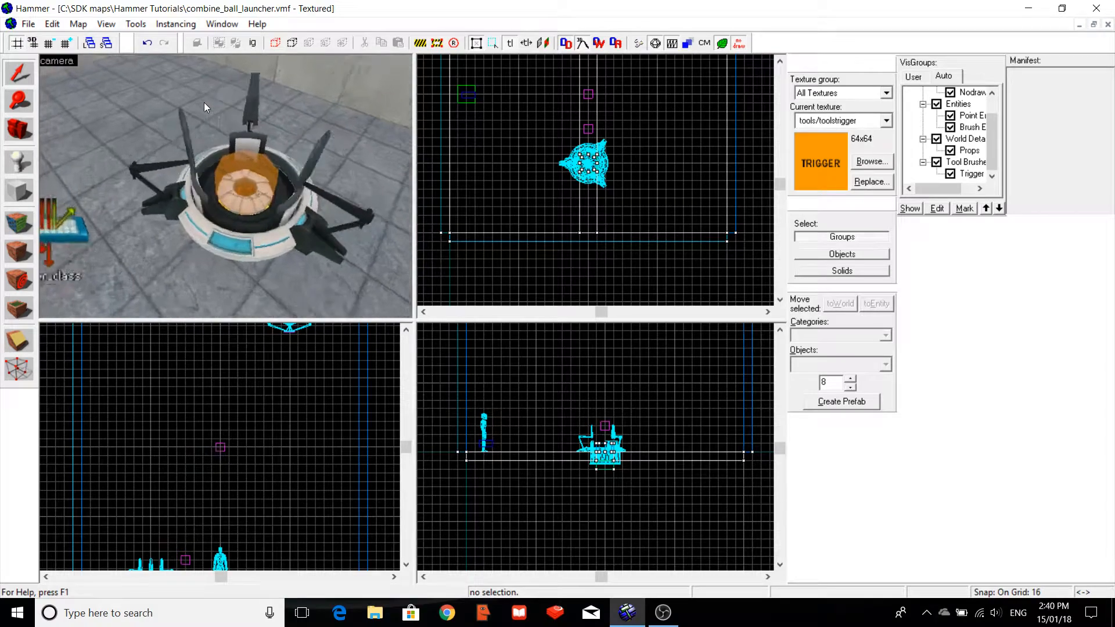
Tie the trigger cylinder in the ball catcher to an entity and set its class to trigger_multiple.
click(211, 137)
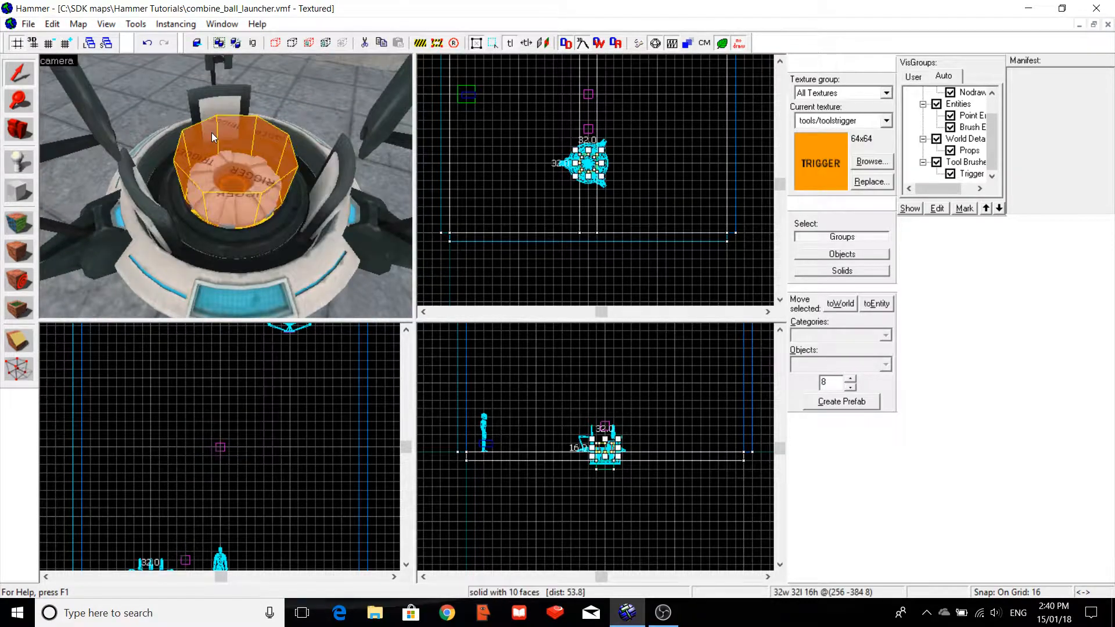
key(alt+Return)
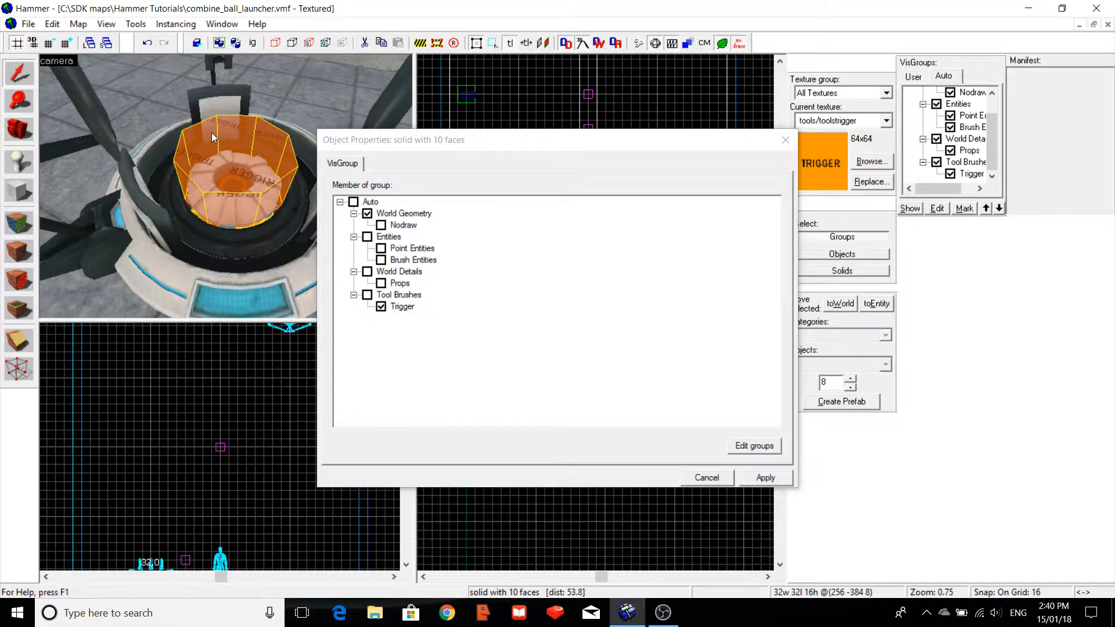
key(ctrl+t)
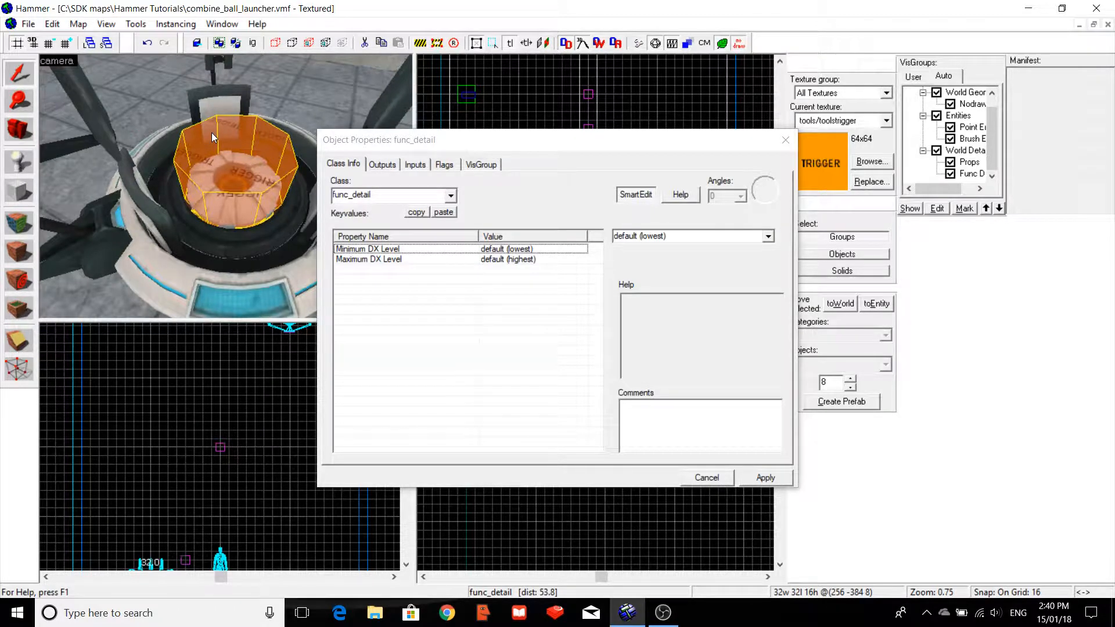
click(409, 194)
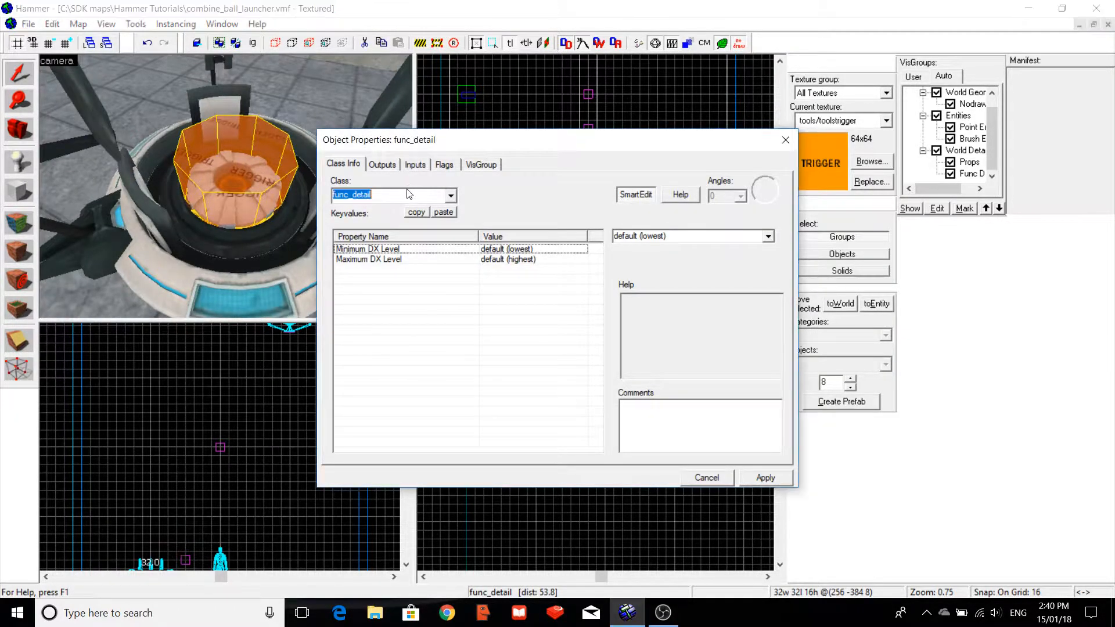
text(tri)
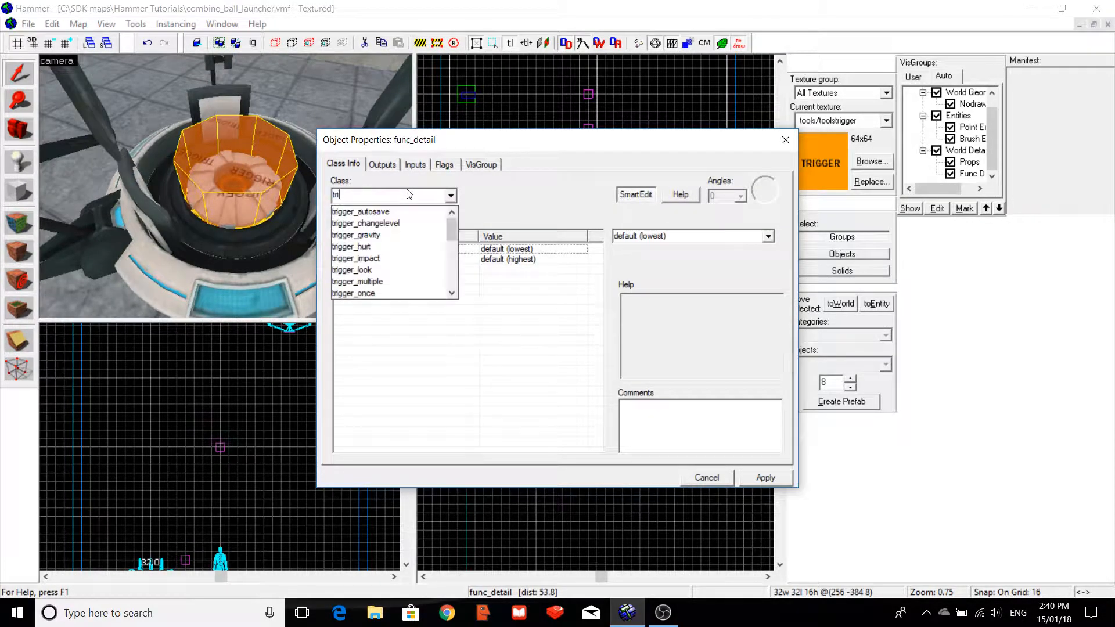
click(369, 281)
click(763, 477)
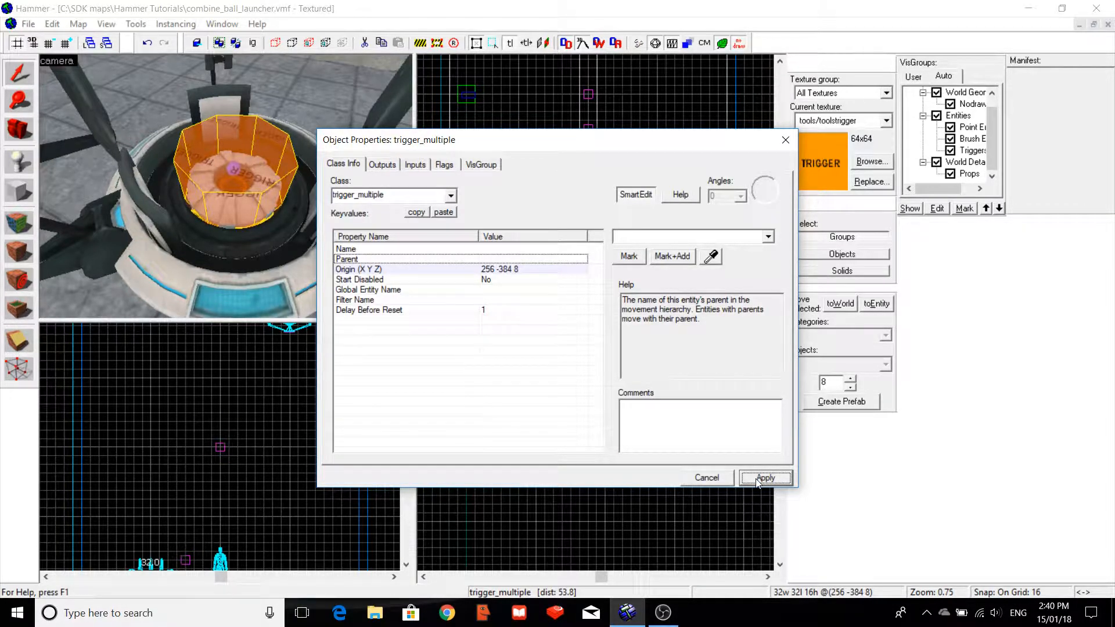
Name the trigger_multiple entity trigger_ball_trap and apply the change.
click(551, 249)
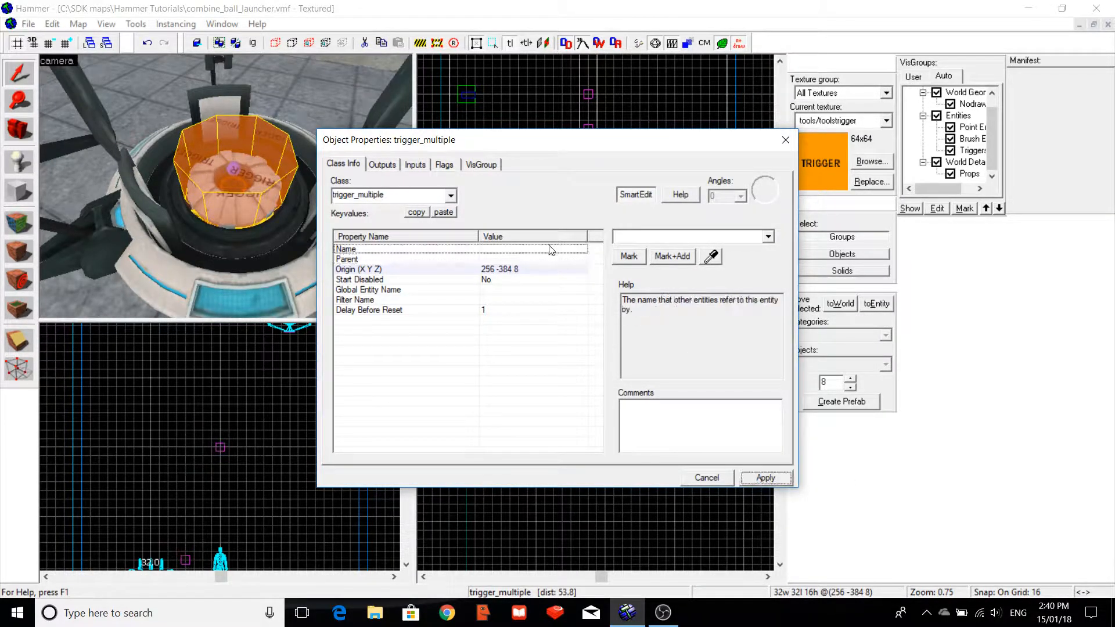
text(trigg)
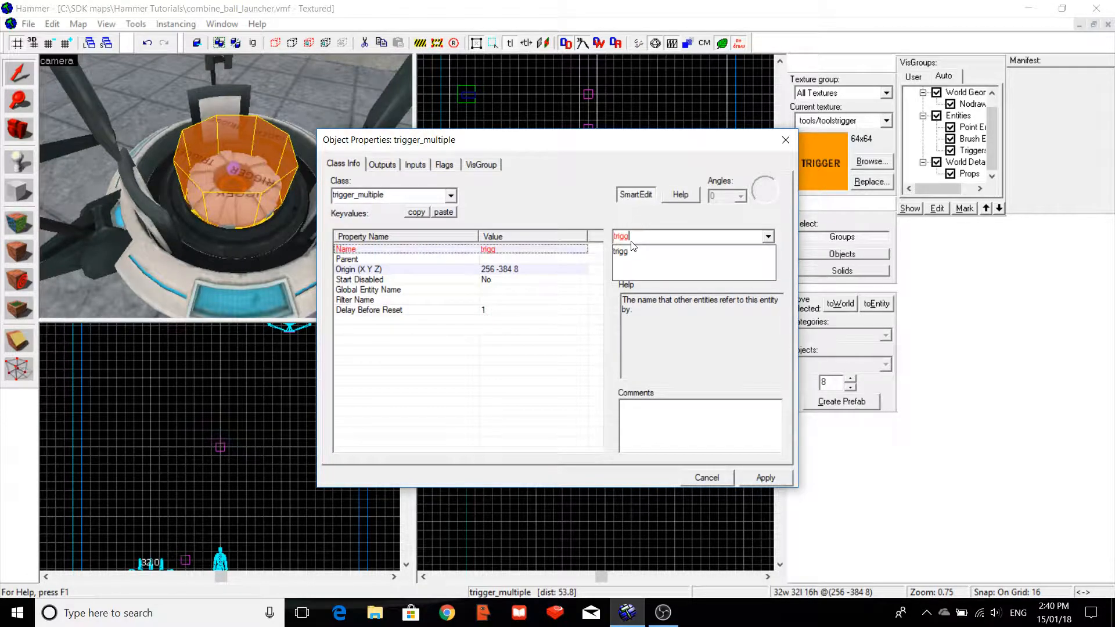
text(er_ball)
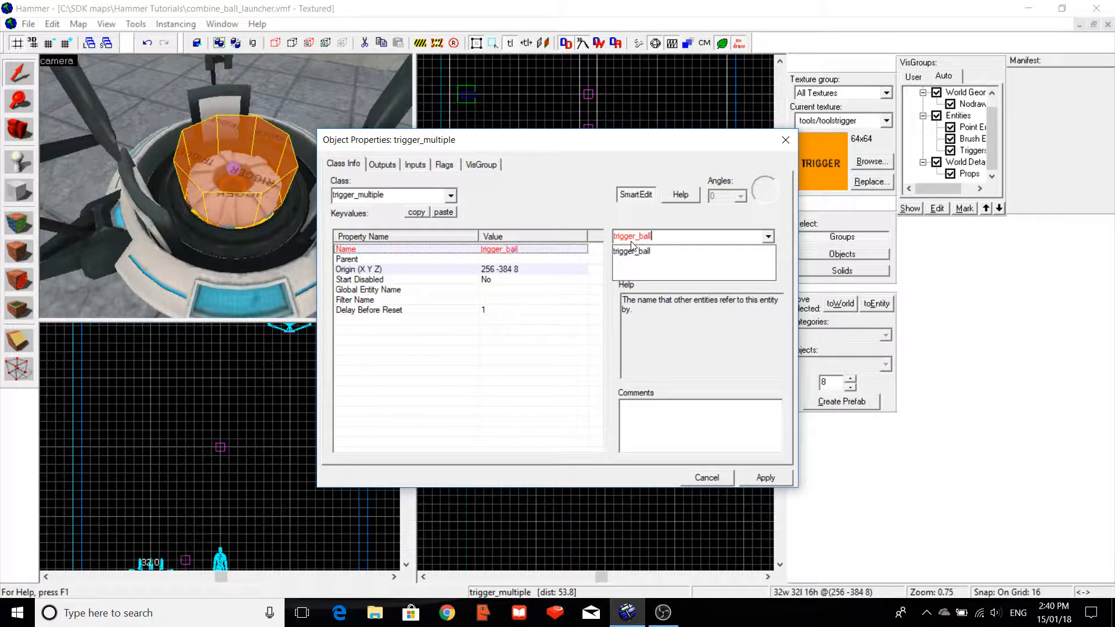
text(_trap)
click(777, 479)
click(777, 479)
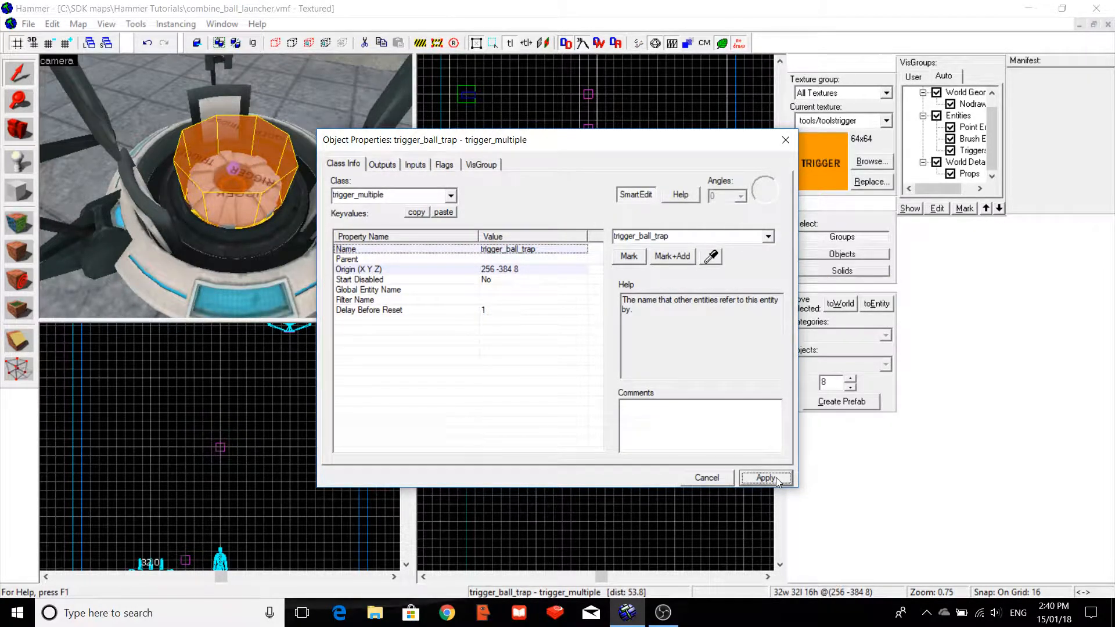
Set the Filter Name of trigger_ball_trap to filter_ball and apply it.
click(497, 302)
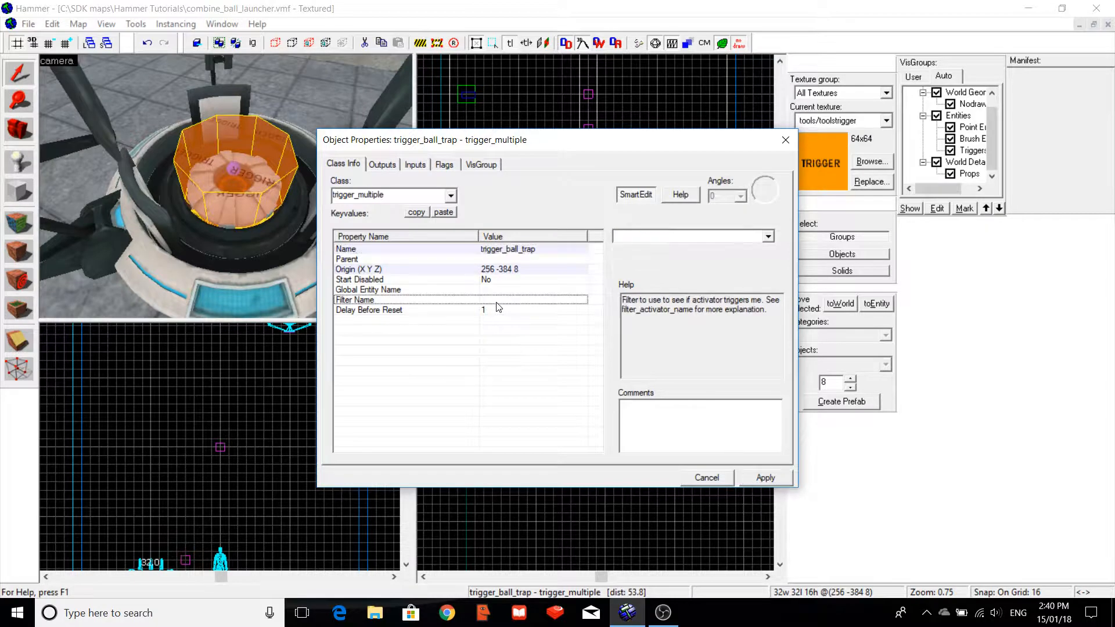
click(767, 236)
click(639, 246)
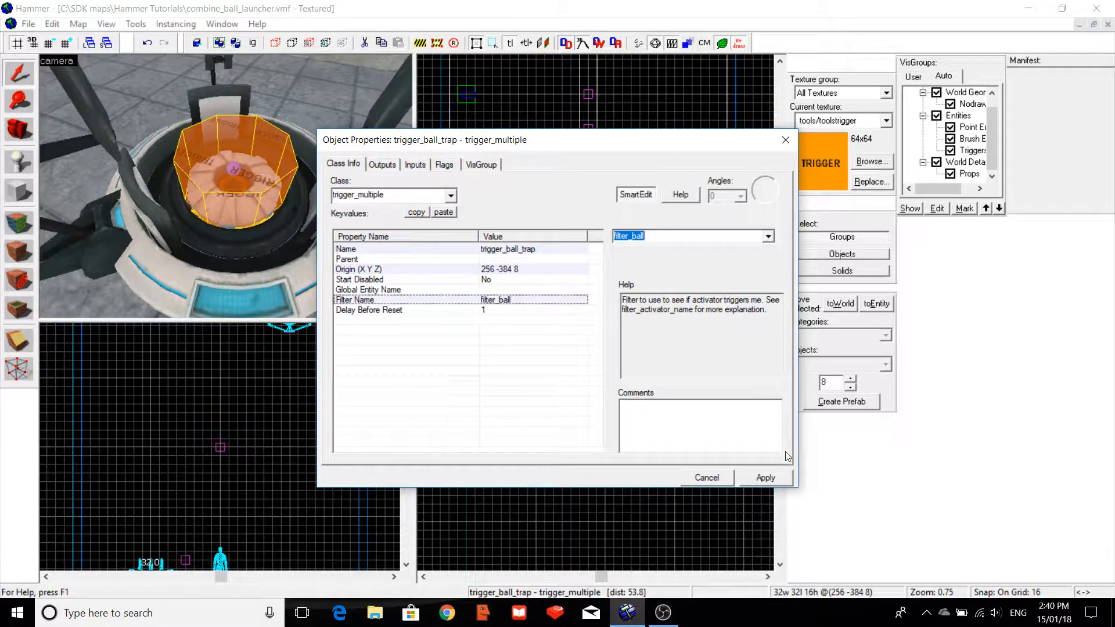
click(765, 477)
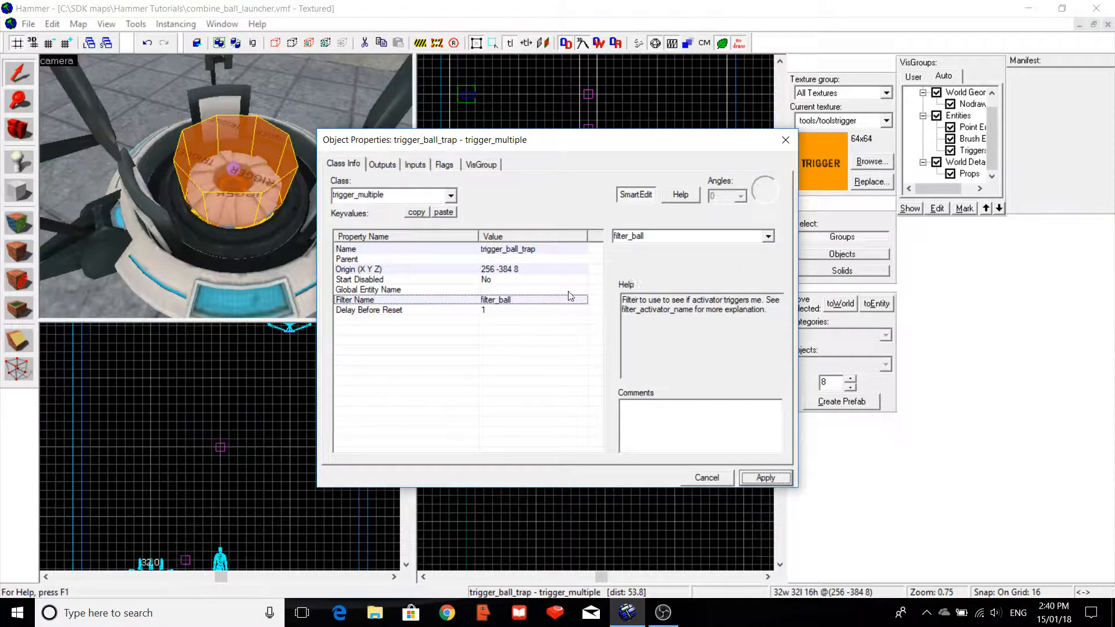
click(263, 151)
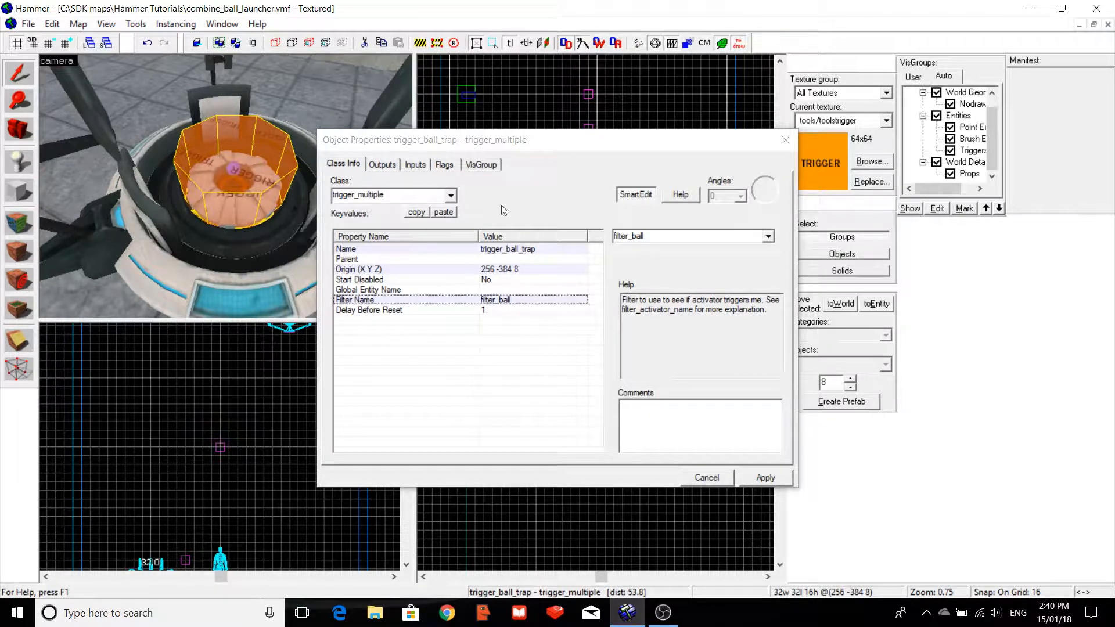
Restrict the trigger_ball_trap flags to Physics Objects by turning off Clients, apply them, and close the properties.
click(446, 167)
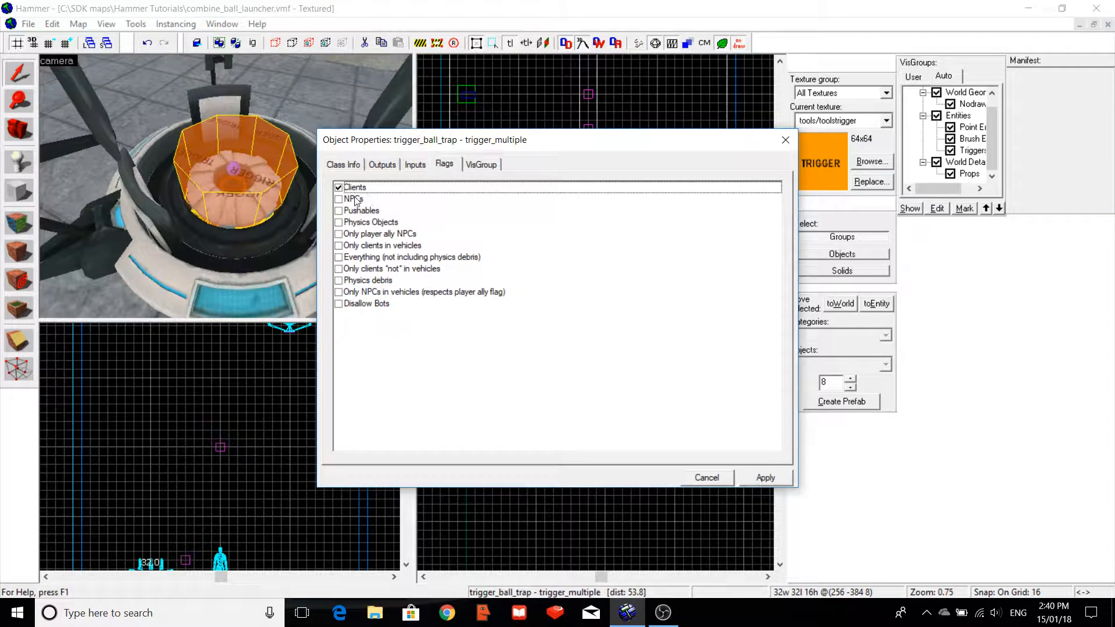
click(339, 187)
click(338, 223)
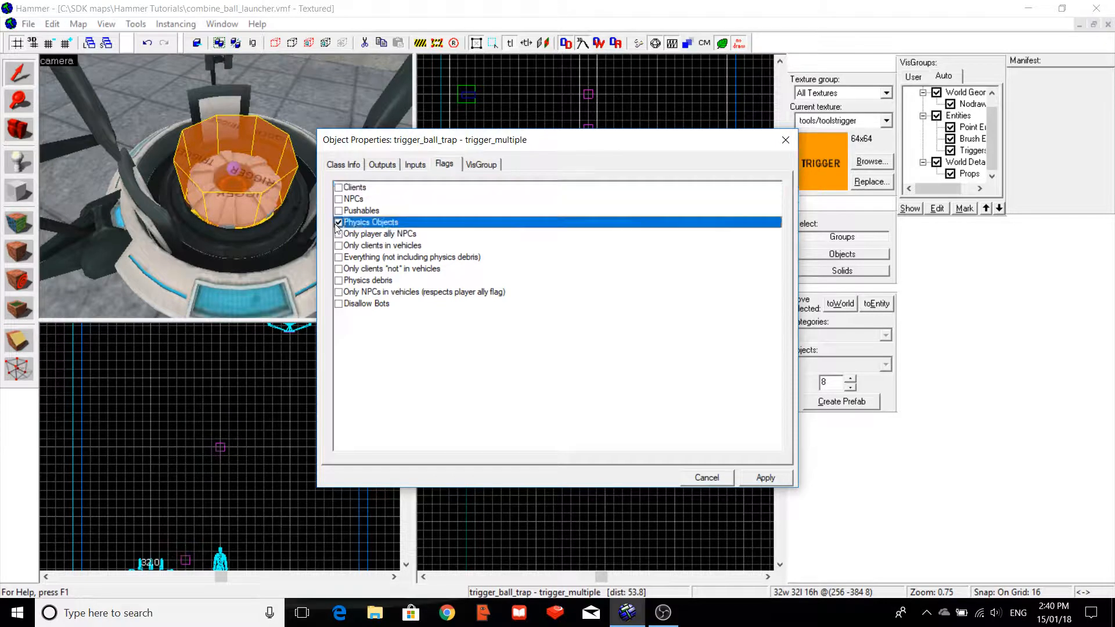
click(763, 478)
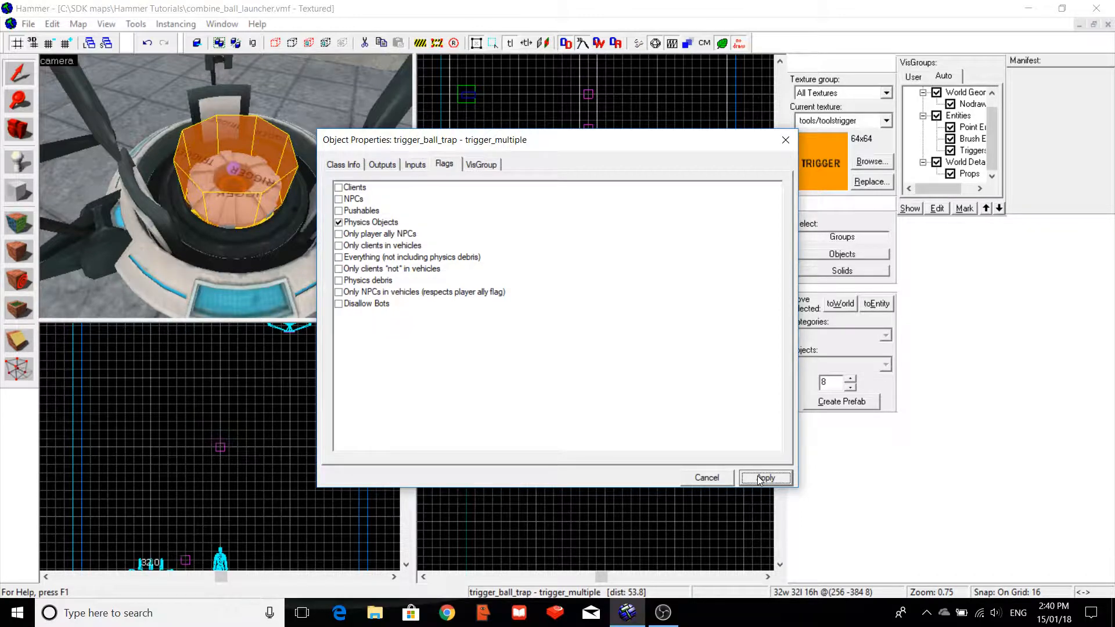
click(786, 140)
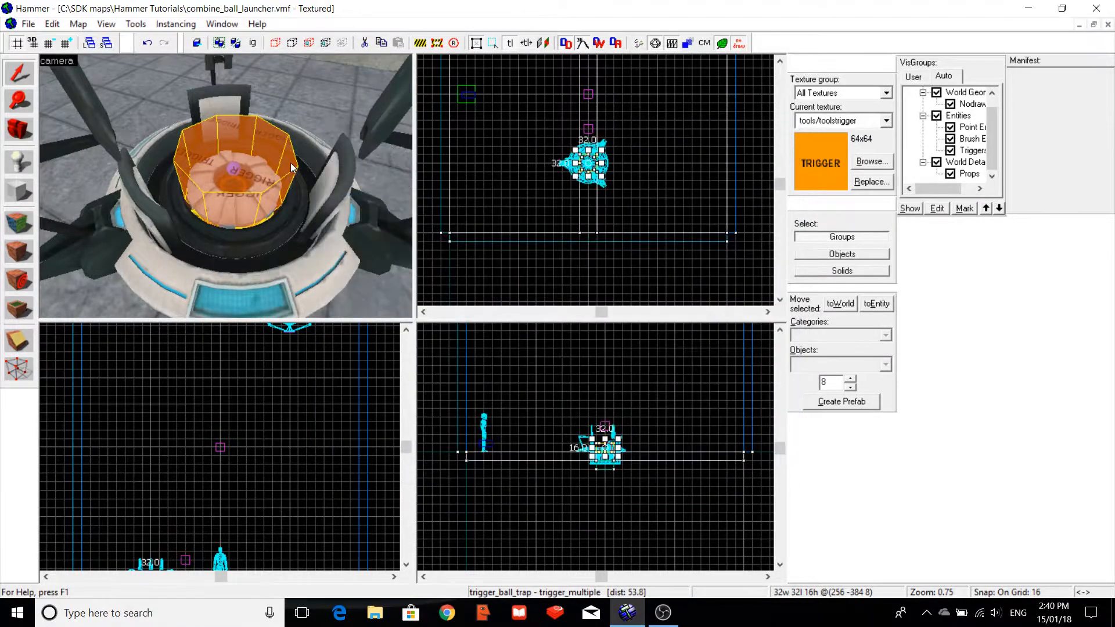
key(Escape)
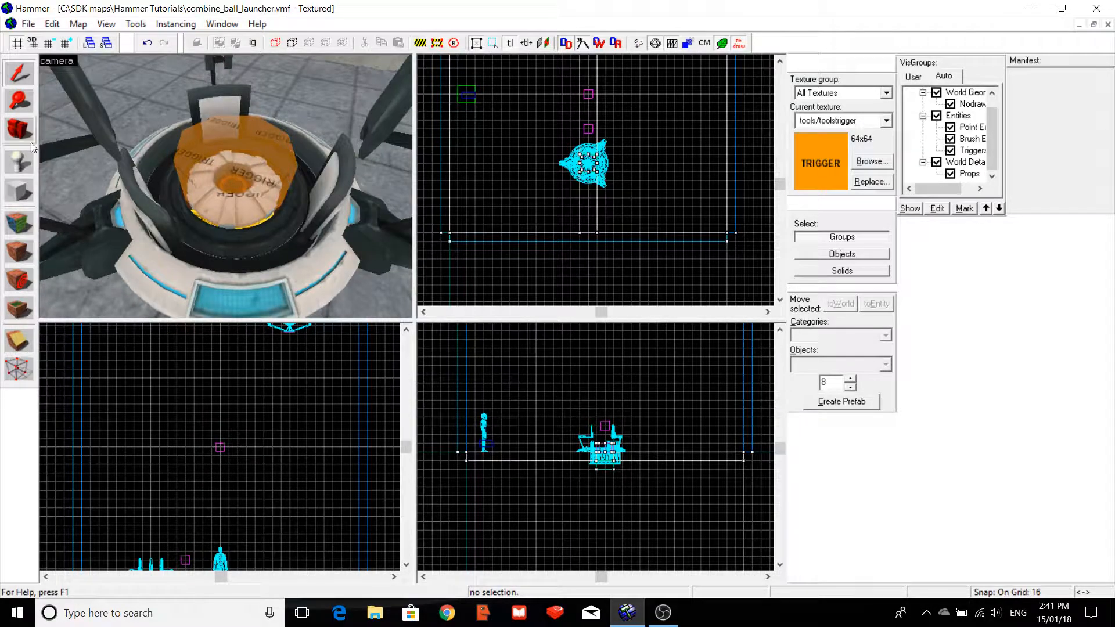
Place a prop_dynamic entity on the rim of the ball catcher, at about 219 -368 9, and select it.
click(28, 162)
click(830, 363)
text(prop)
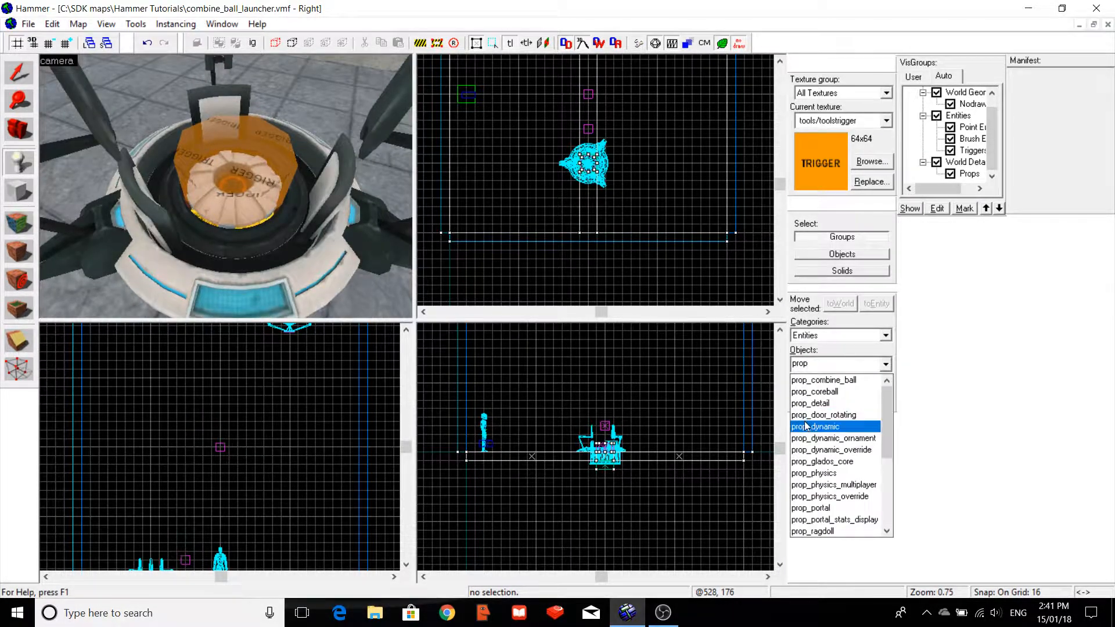
click(815, 426)
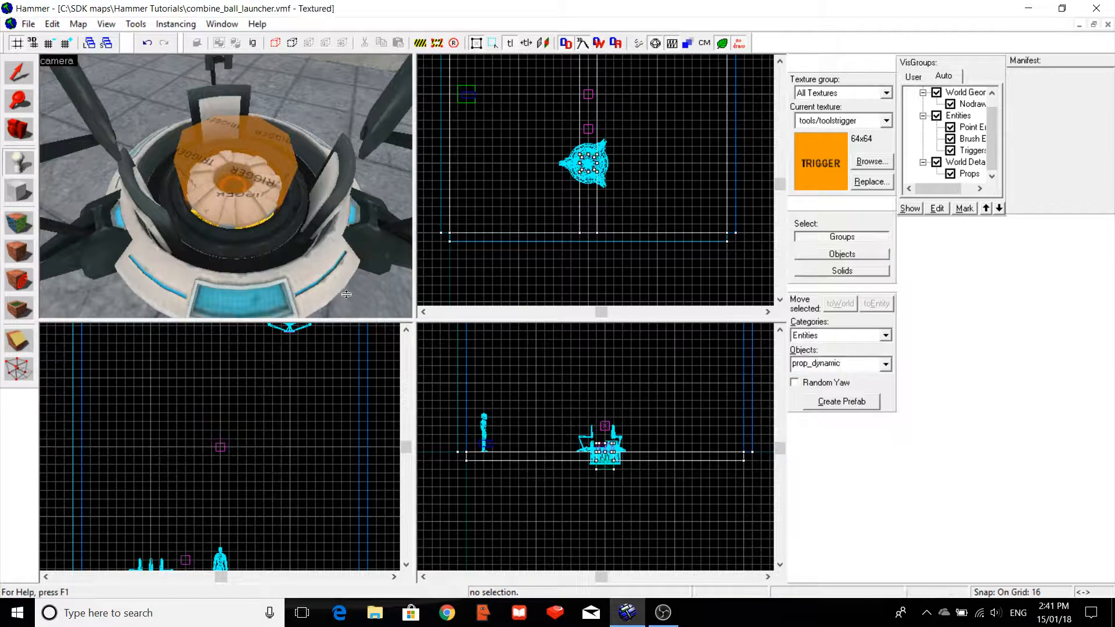
click(19, 73)
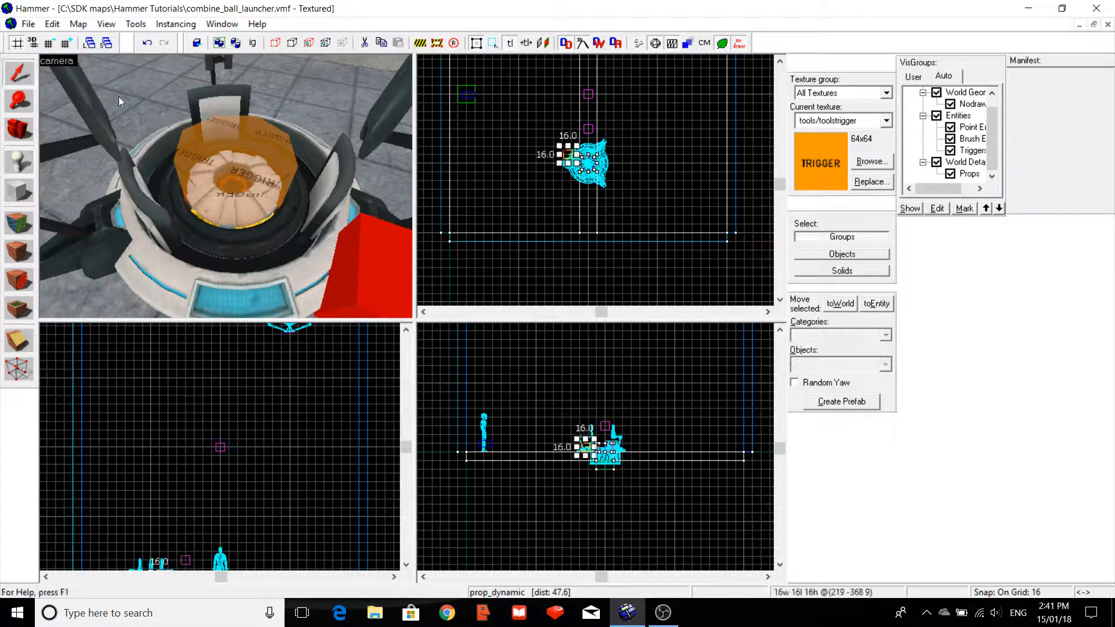
Set the World Model of the selected prop_dynamic to models/effects/combineball.mdl and apply it.
key(alt+Return)
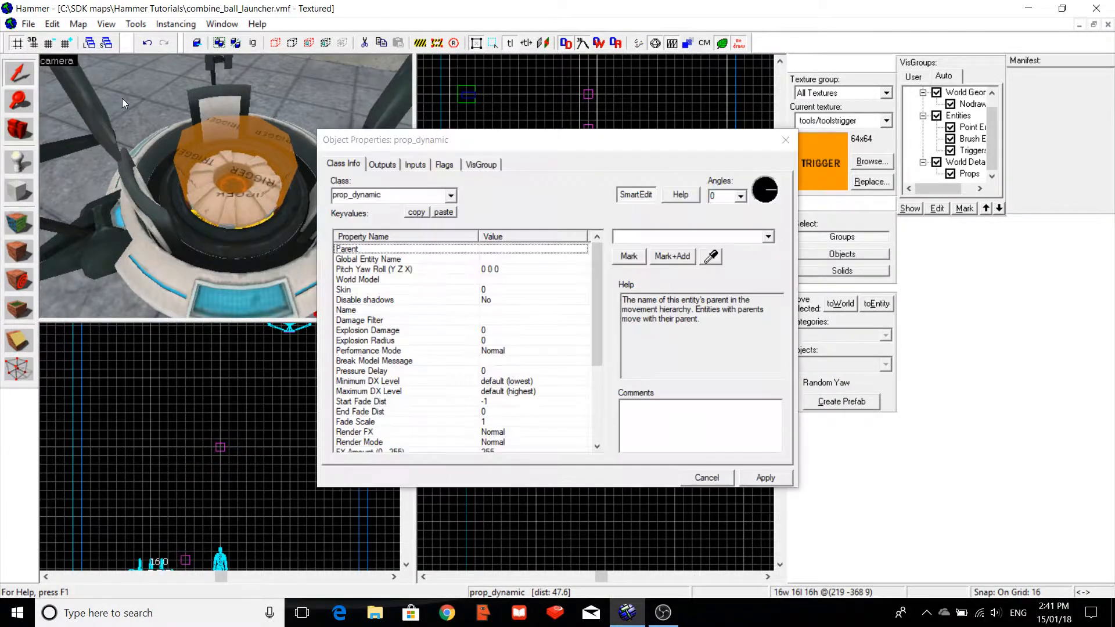
click(497, 279)
click(634, 260)
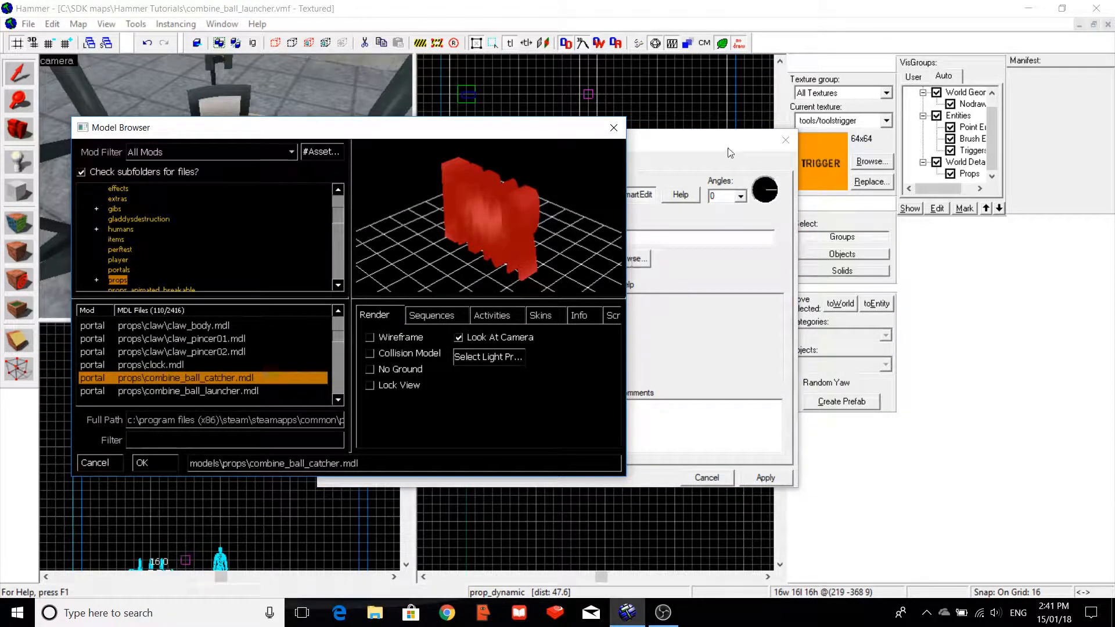
click(119, 190)
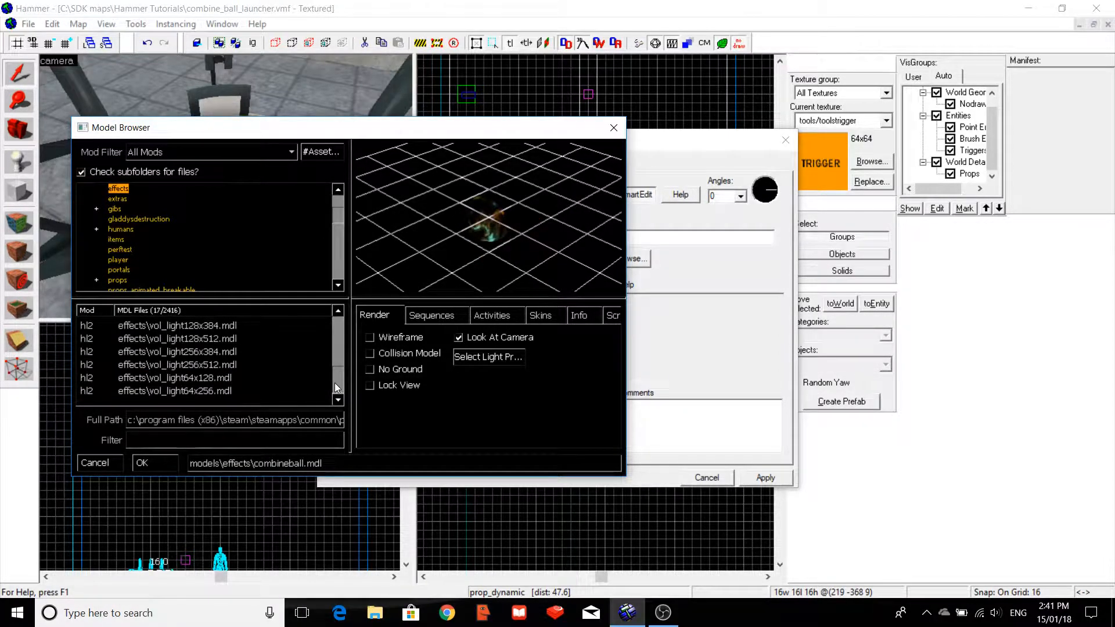
drag(335, 381, 351, 334)
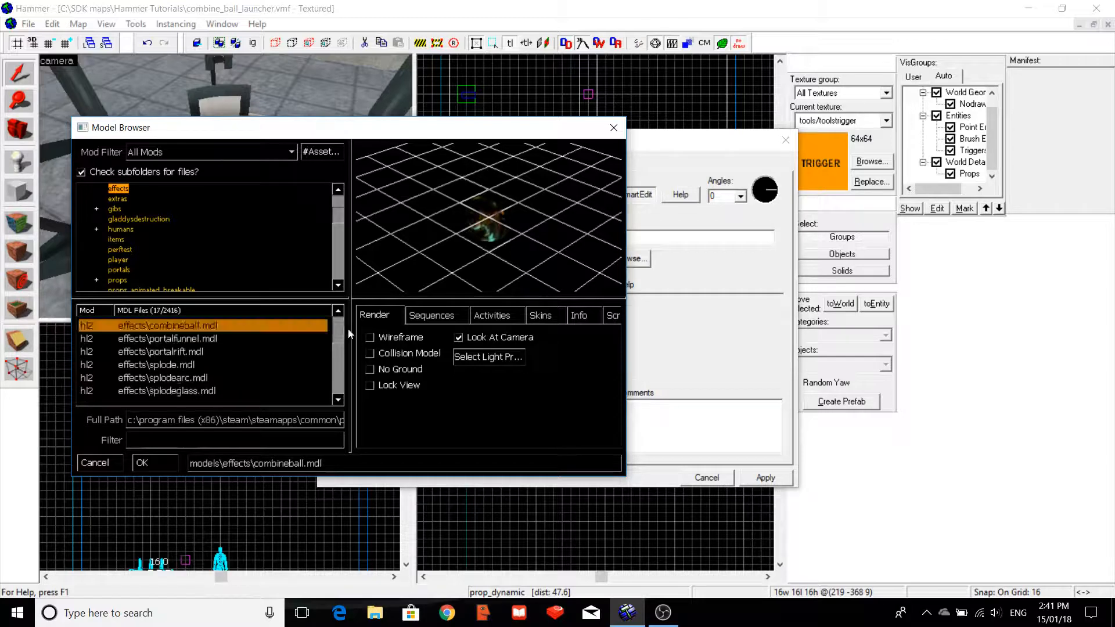
double_click(159, 324)
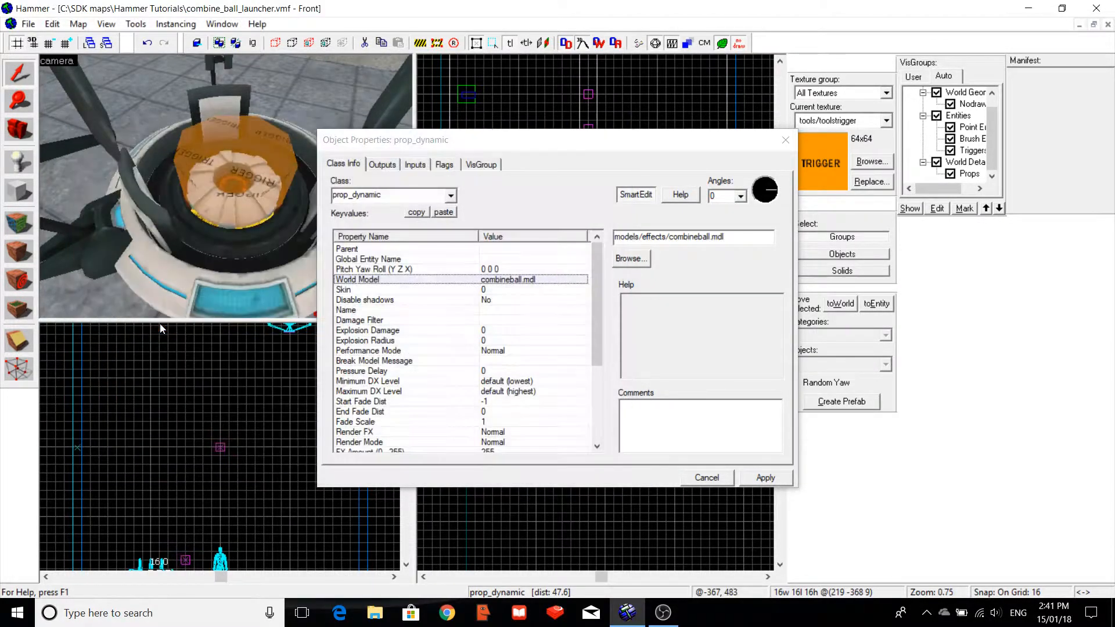
click(764, 477)
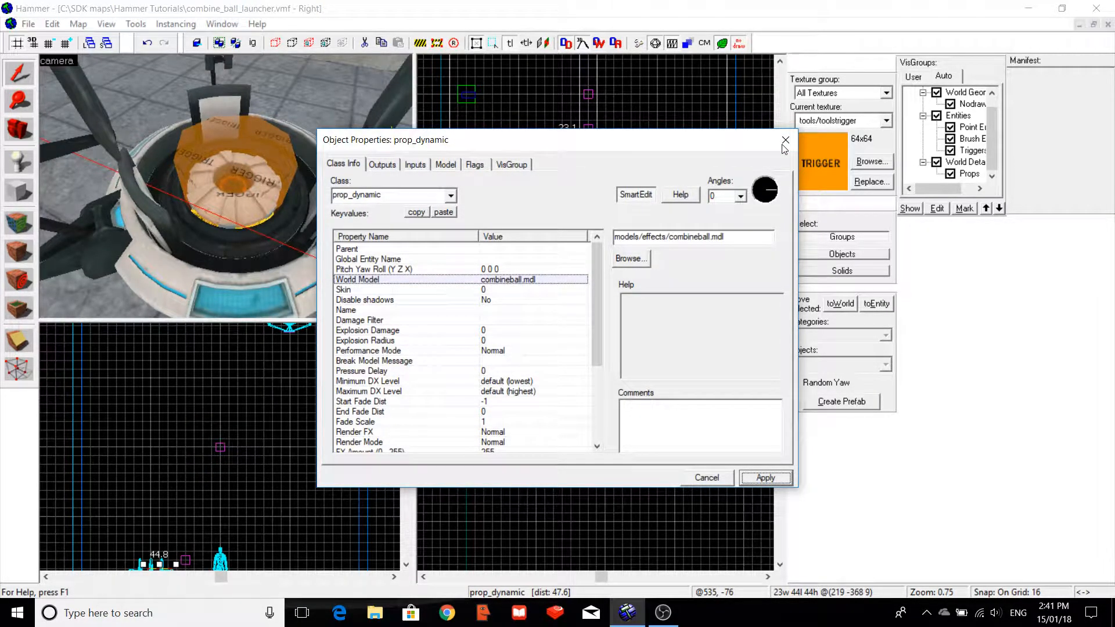
Set the combine ball prop's Parent to ball_trap and apply it.
click(562, 250)
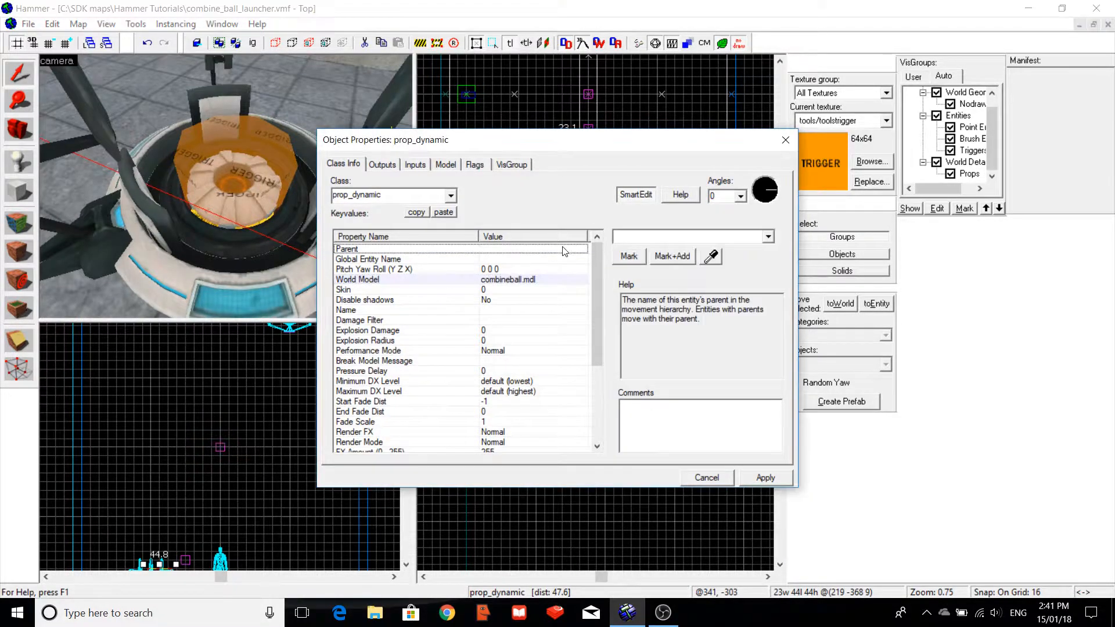
click(662, 241)
click(663, 241)
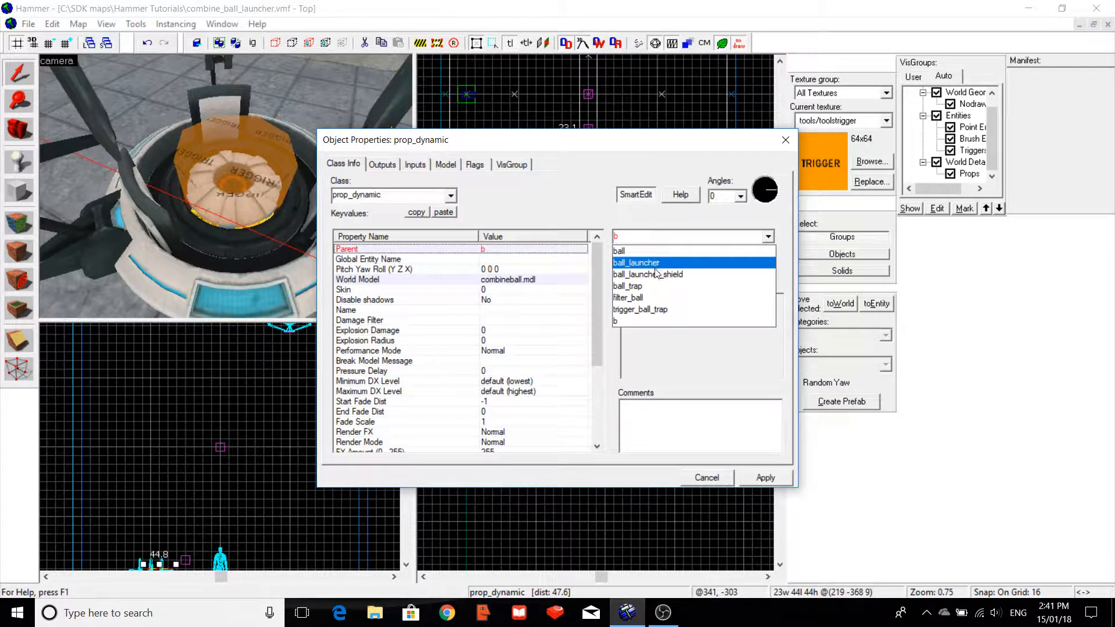
click(653, 293)
click(760, 481)
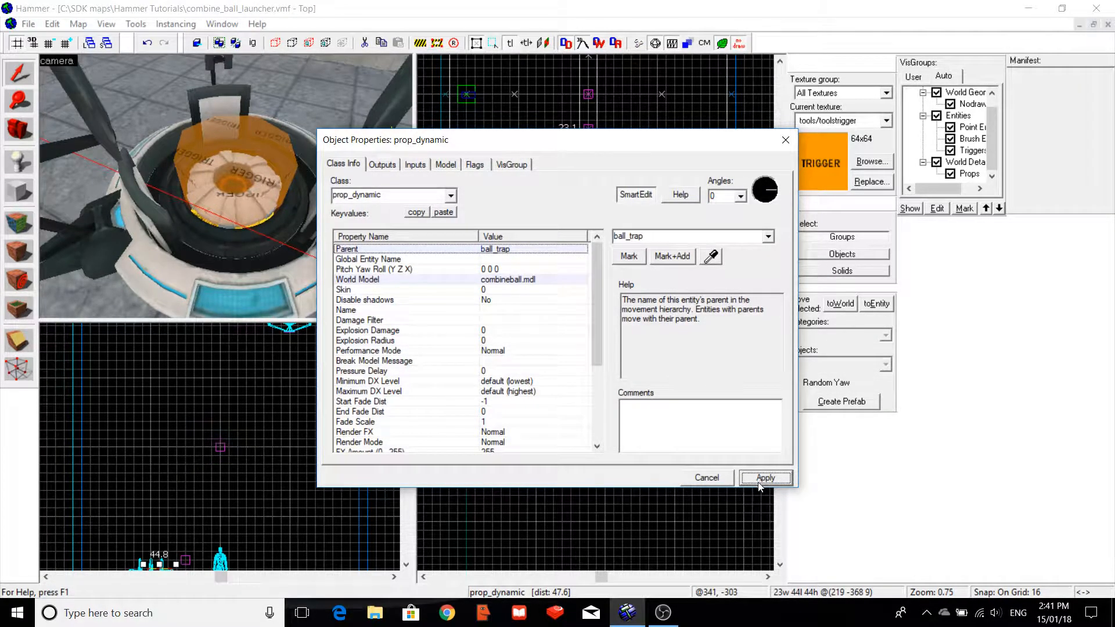
Name the combine ball prop ball_trap_ball and apply the change.
click(540, 310)
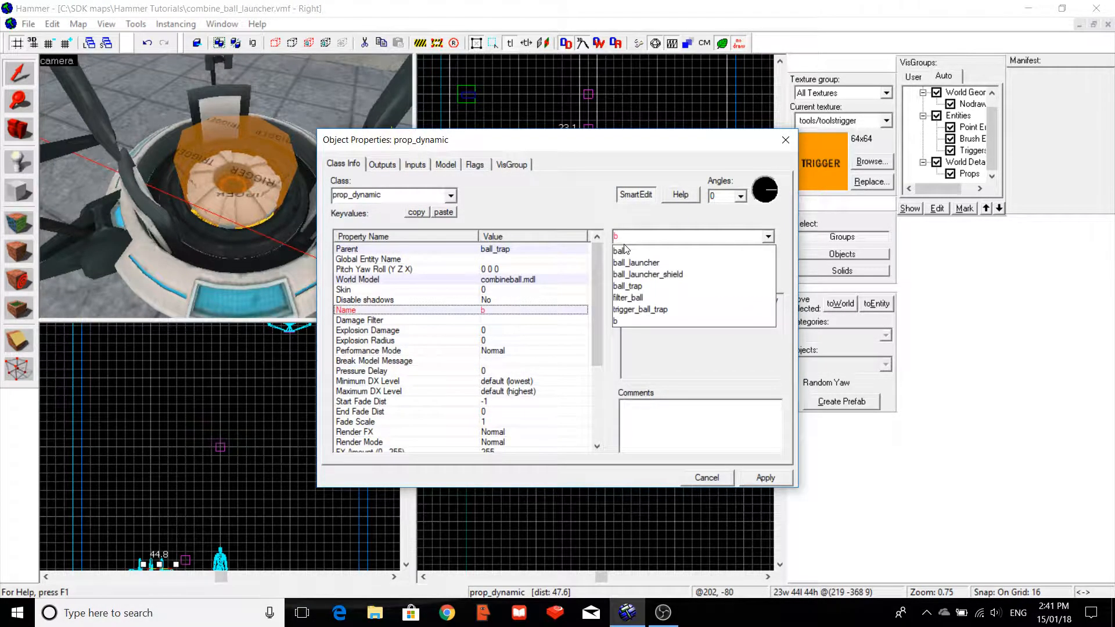
key(Down)
key(Down)
key(Down)
key(Down)
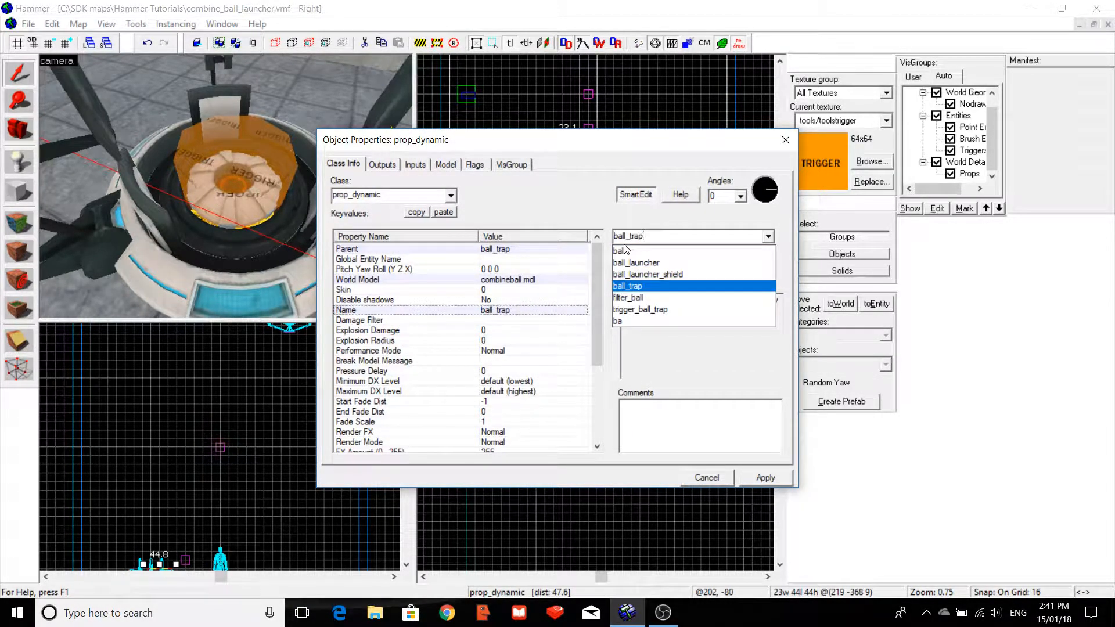
text(_ball)
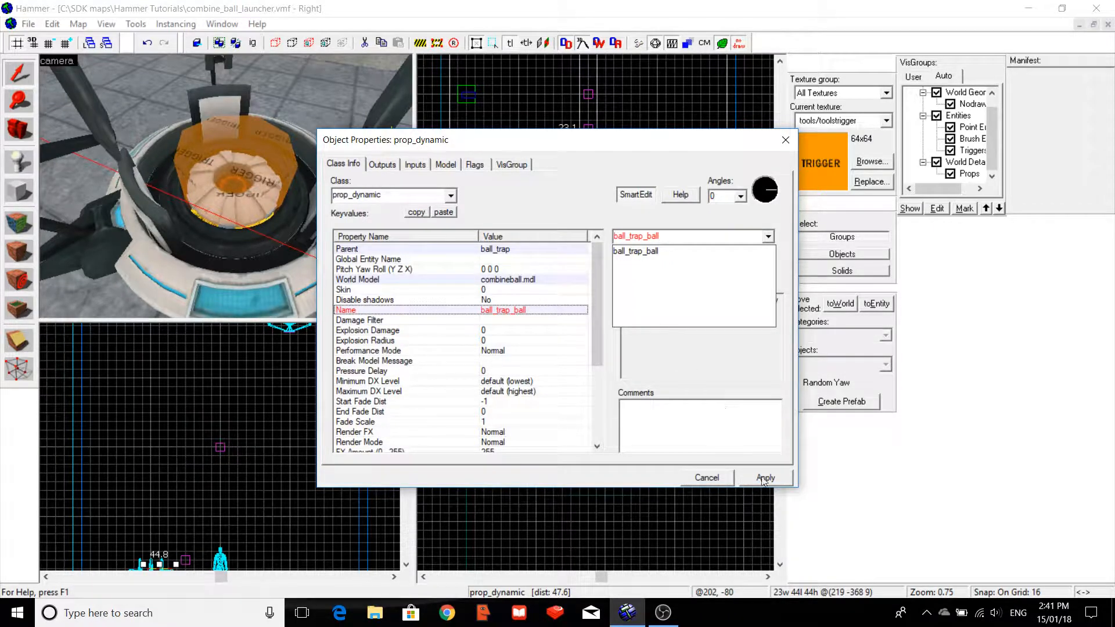
click(765, 478)
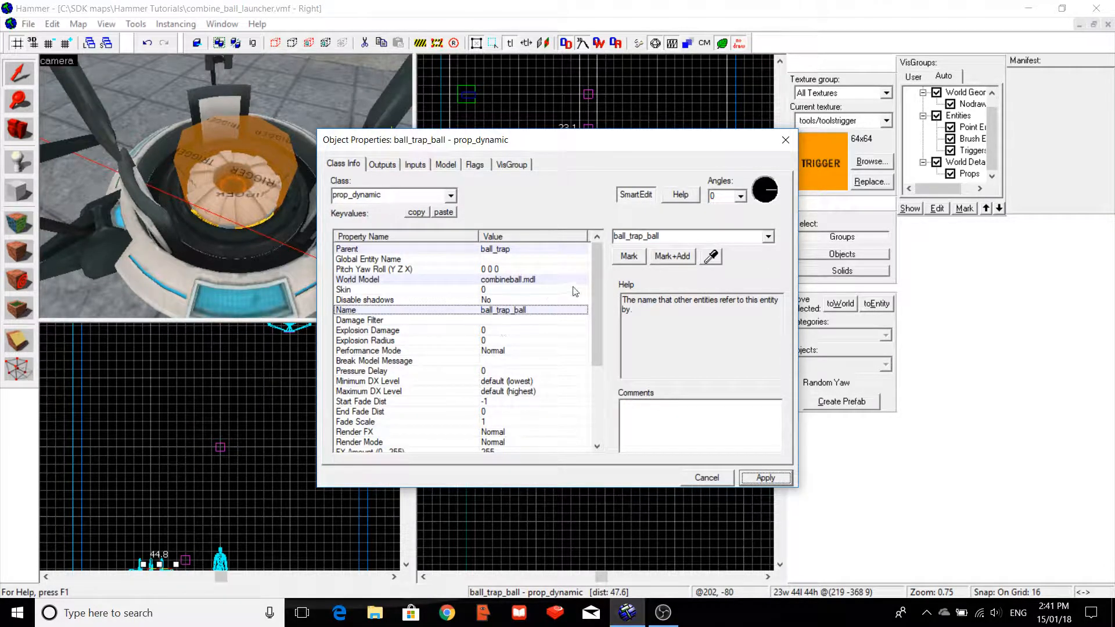
Set Start Disabled to Yes for ball_trap_ball, apply it, and close the properties.
drag(592, 291, 591, 383)
click(495, 443)
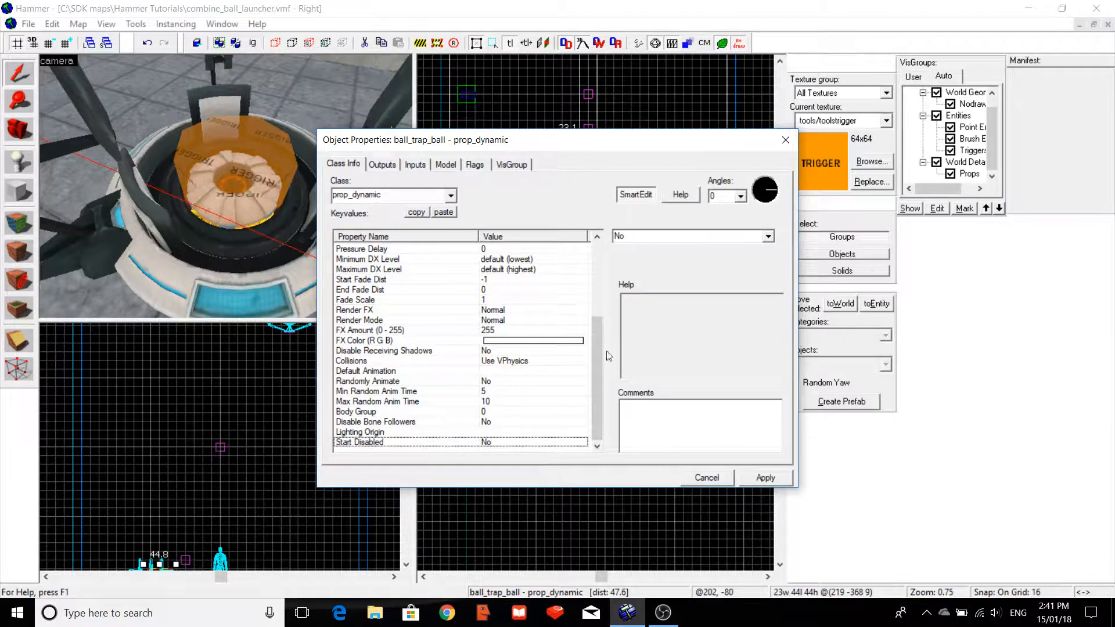
click(767, 236)
click(741, 254)
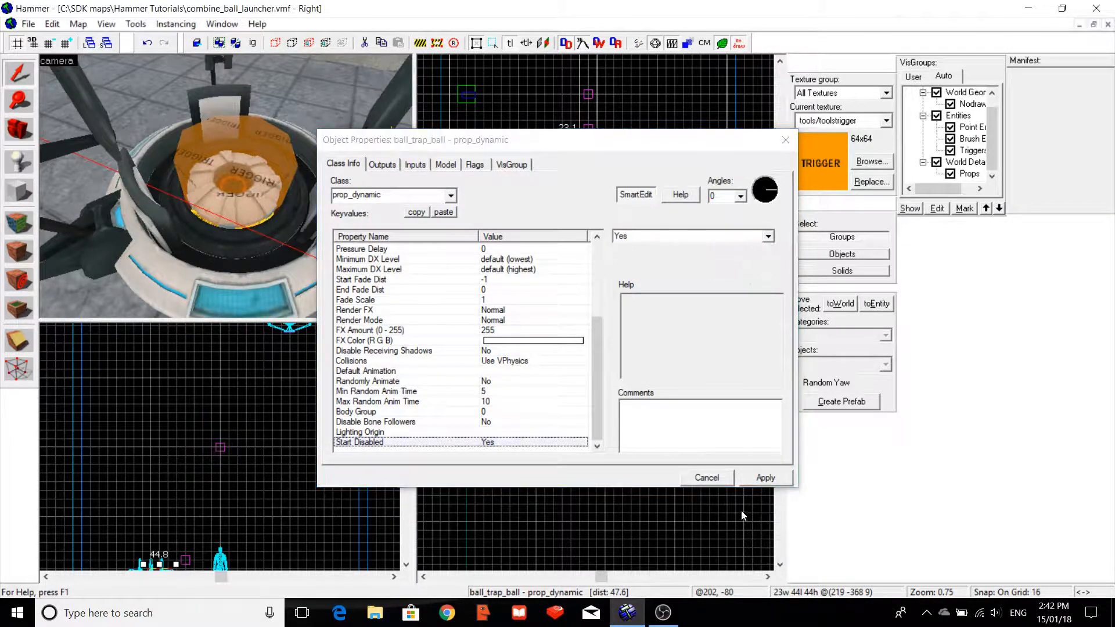
click(766, 478)
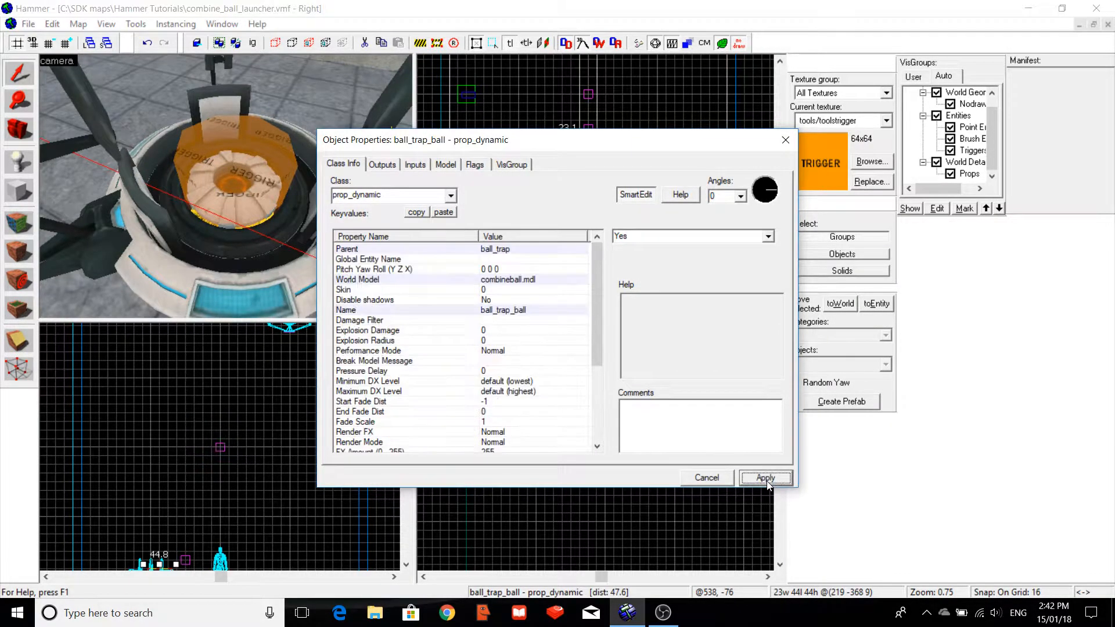
click(473, 165)
click(351, 166)
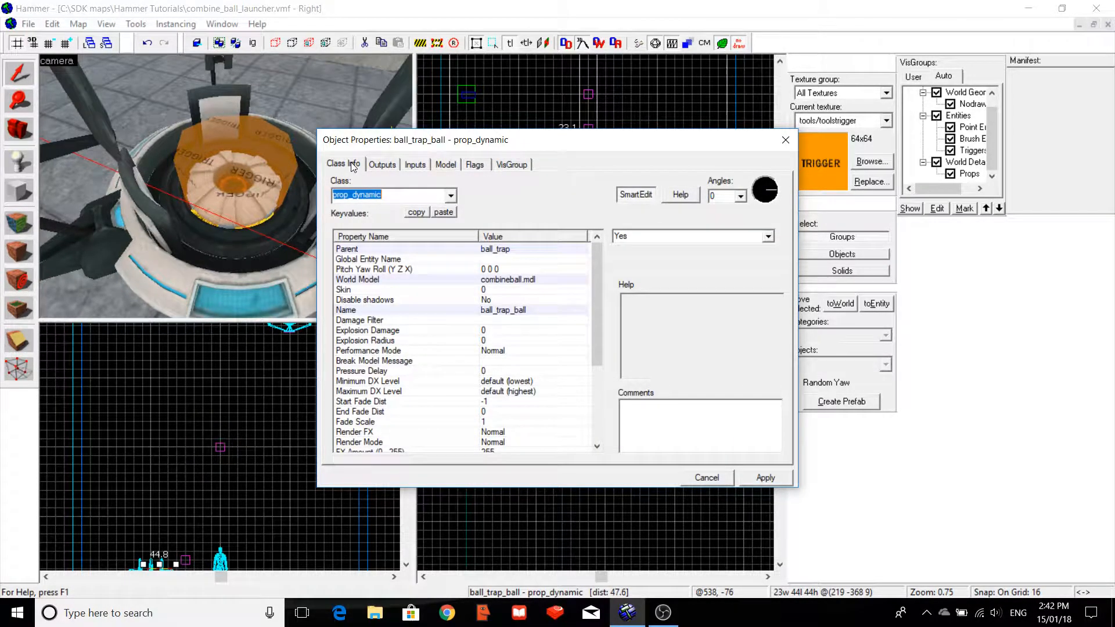
click(785, 139)
Move ball_trap_ball into the centre of the ball catcher at 256 -384 0 and deselect it.
drag(568, 155, 588, 163)
drag(604, 448, 604, 454)
key(w)
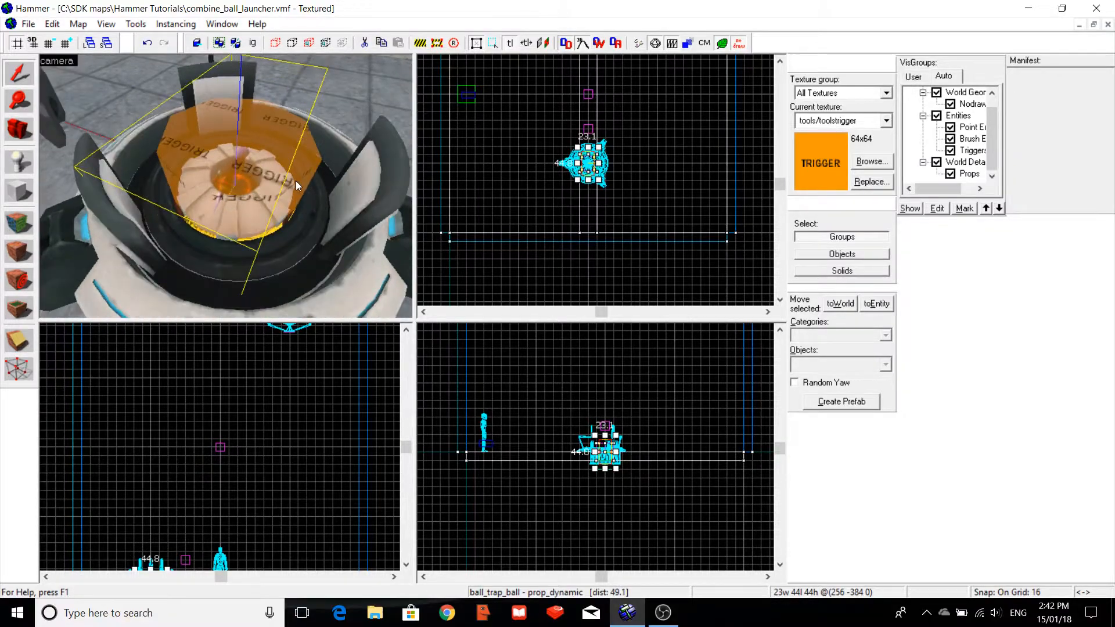
key(Escape)
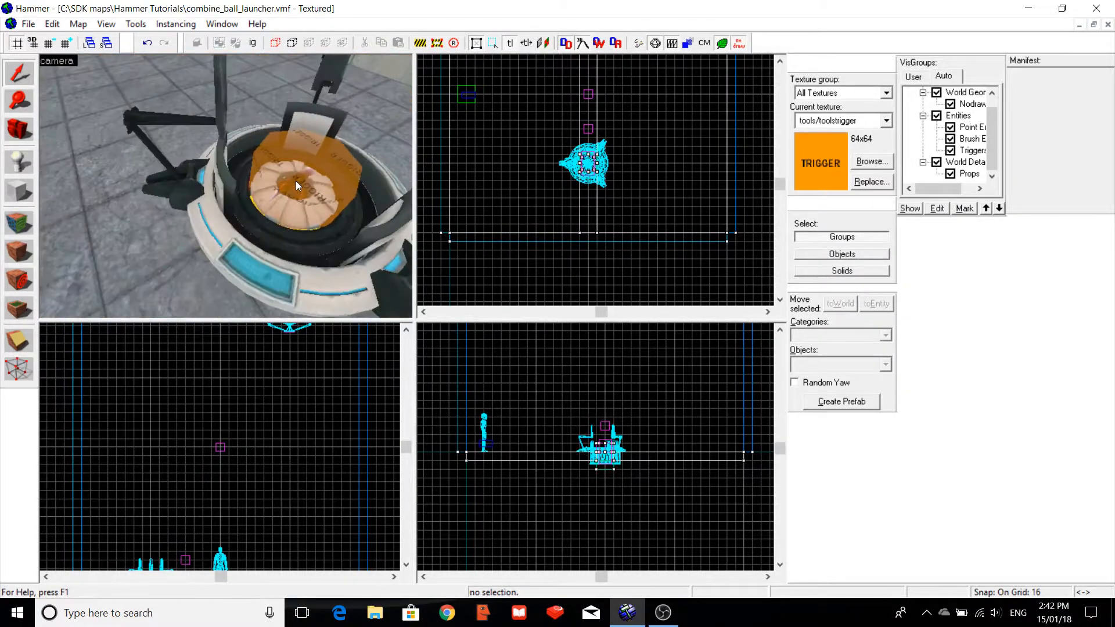
Set the model preview sequence of the ball_trap catcher prop to closed and close its properties.
click(234, 221)
key(alt+Return)
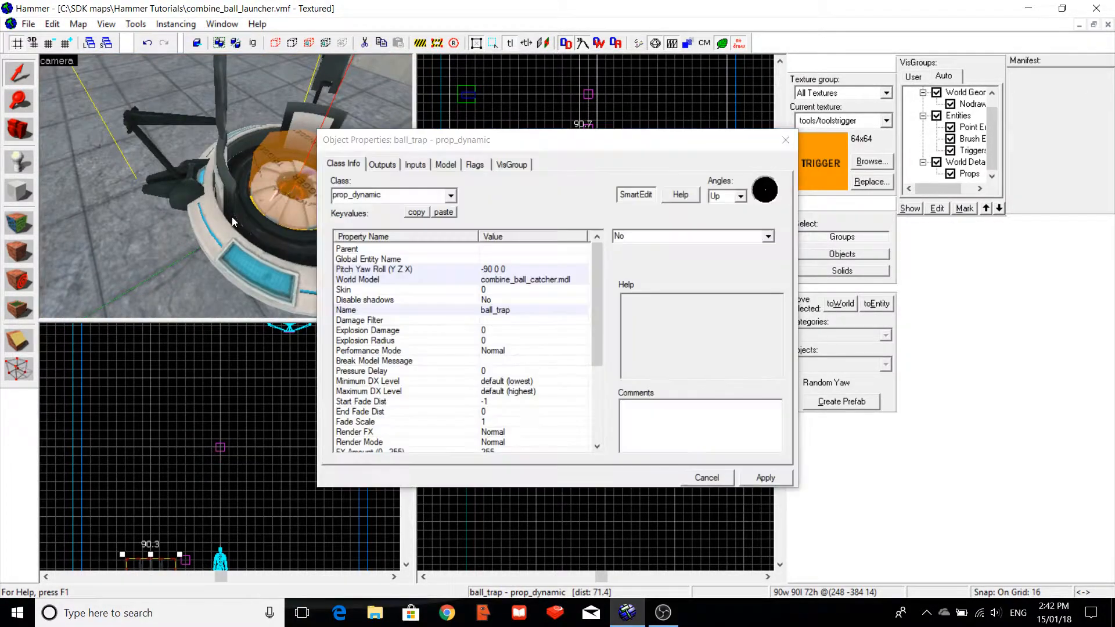
click(446, 164)
click(510, 188)
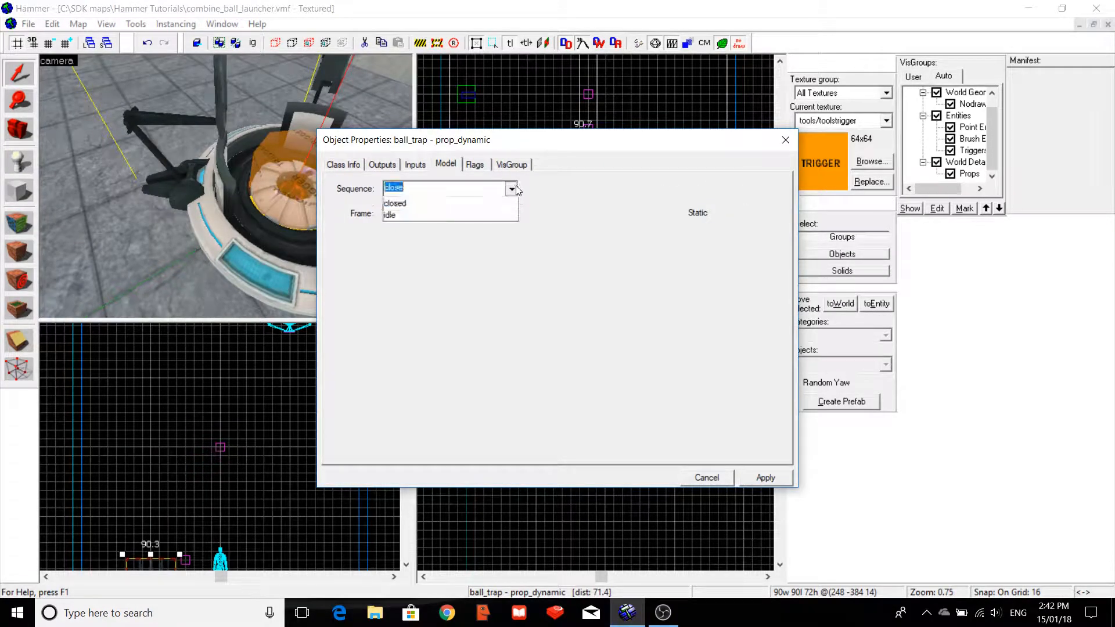
click(406, 216)
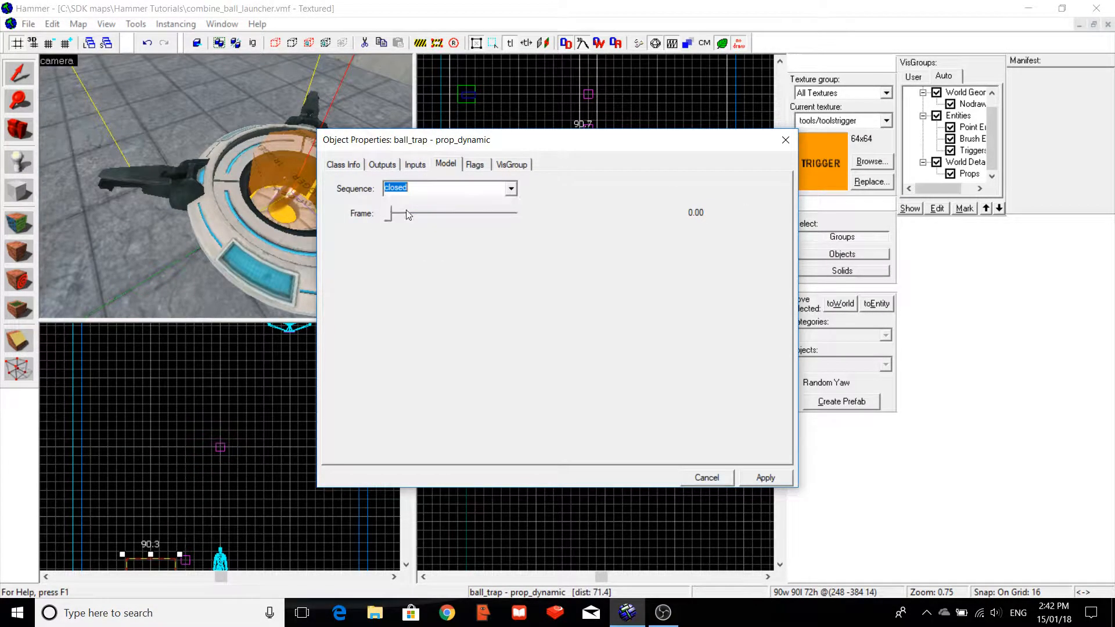
click(785, 140)
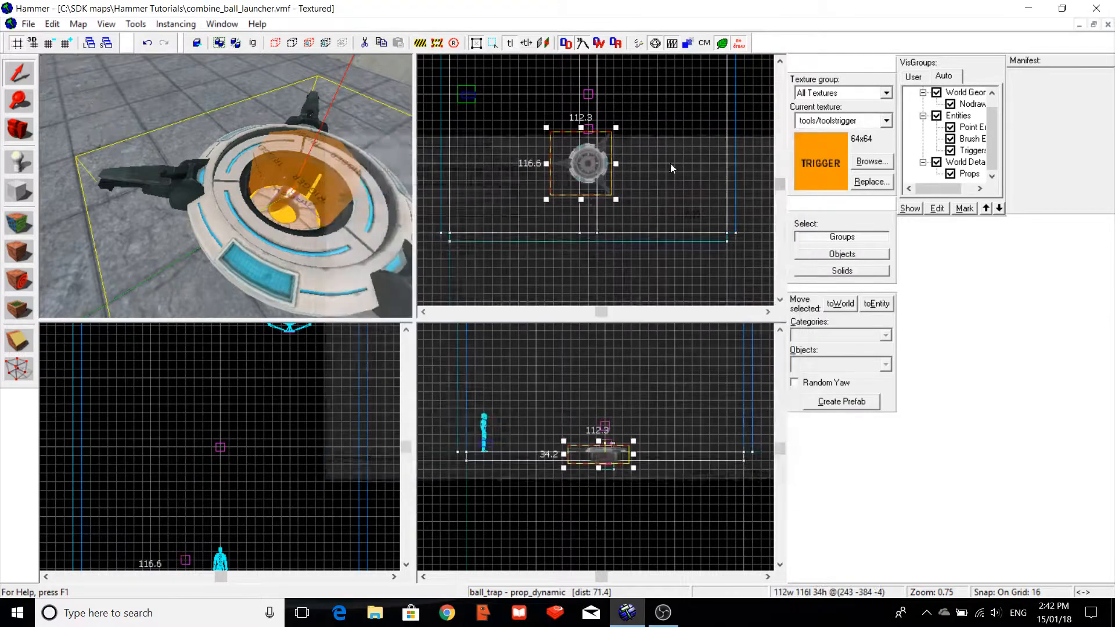
Deselect the catcher and examine the combine ball inside it from close up and several angles.
key(Escape)
key(a)
key(Right)
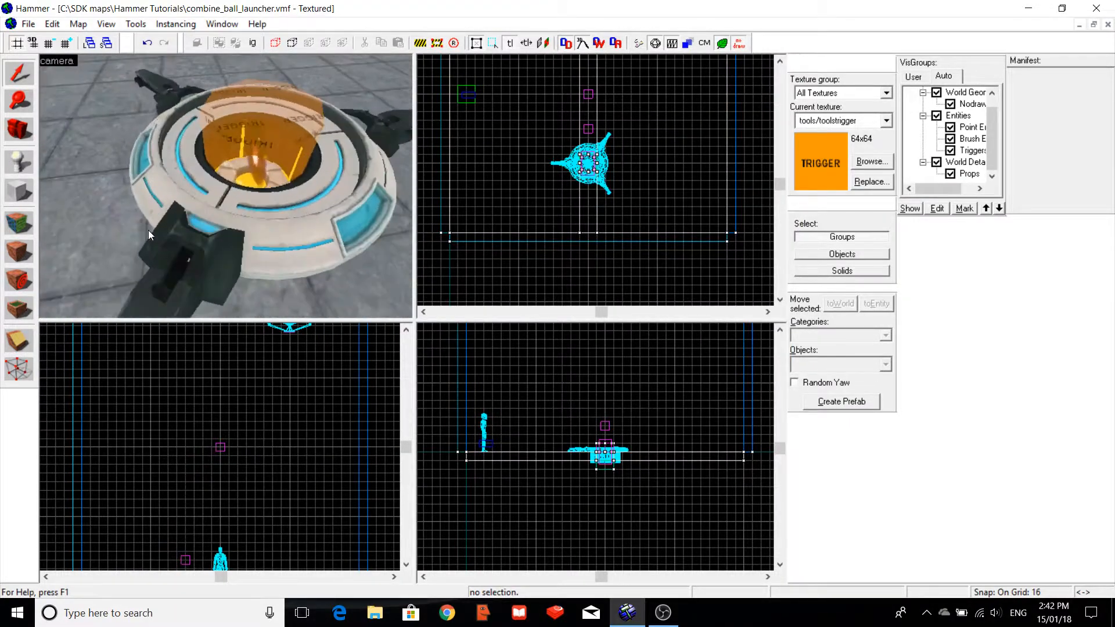
key(w)
key(w)
key(a)
key(Right)
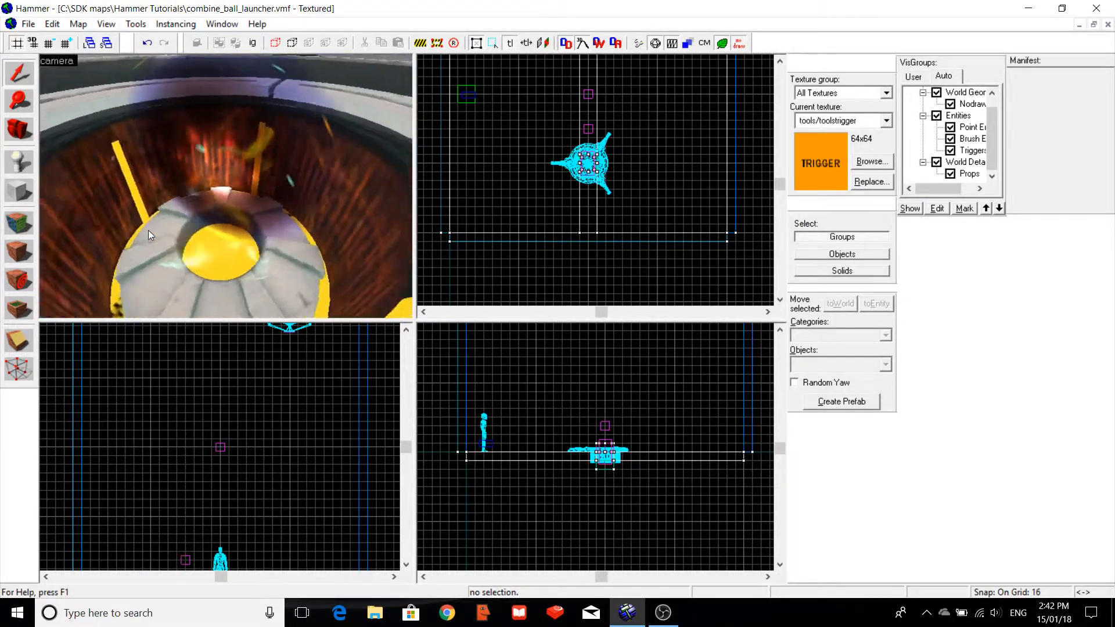
key(s)
key(w)
key(a)
key(Right)
key(s)
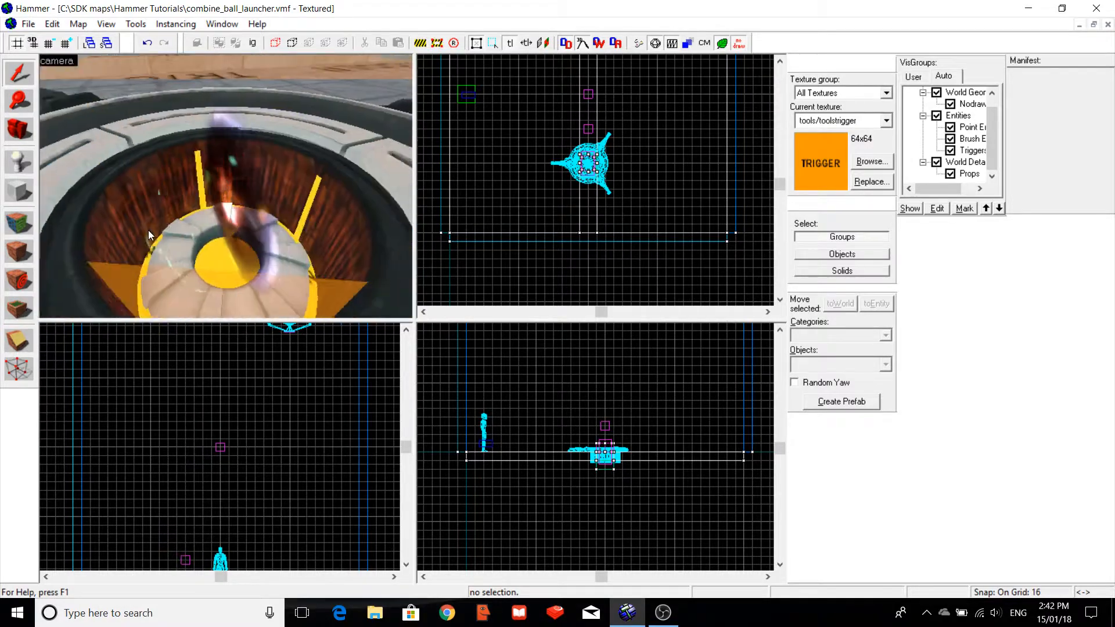
key(d)
key(Left)
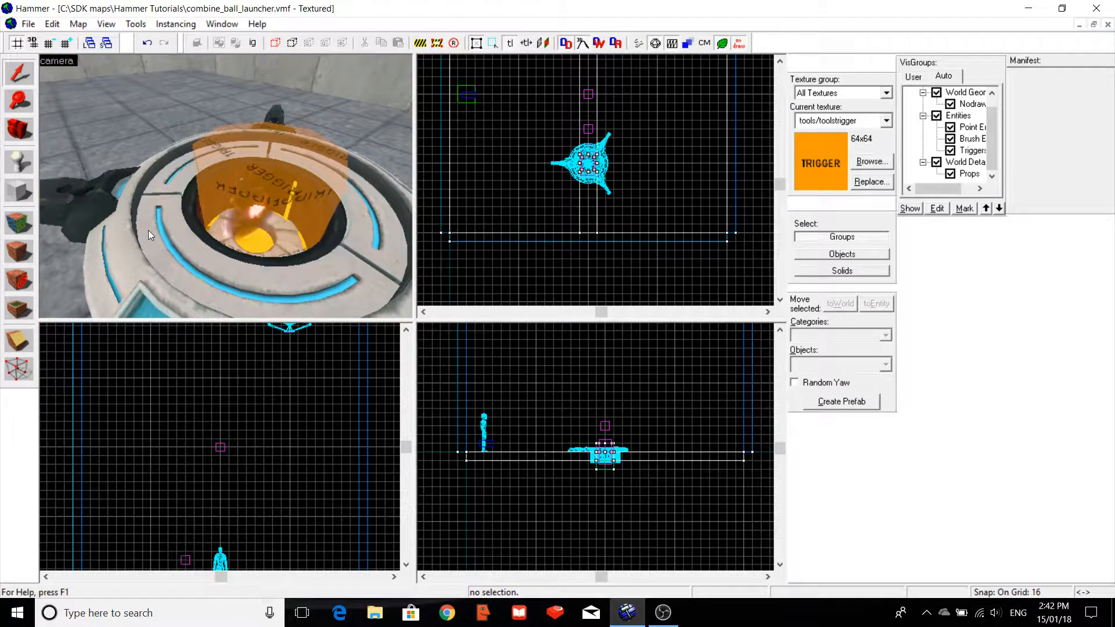
Place an env_sprite entity beside the ball catcher, at about 307 -367 3, and select it.
click(19, 163)
click(808, 364)
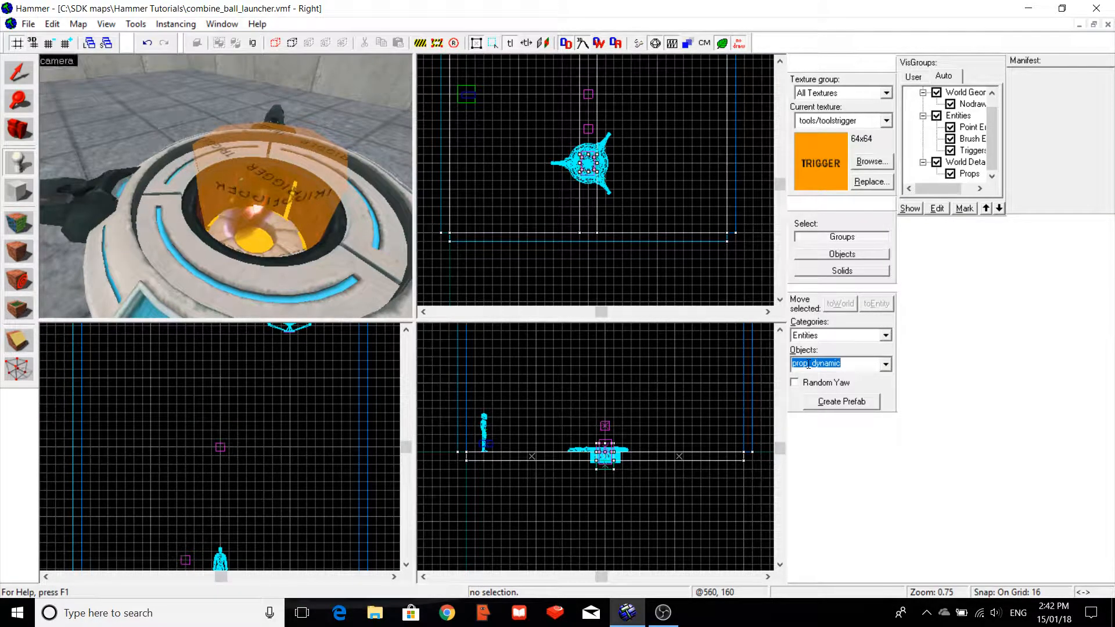
text(sprite)
click(811, 381)
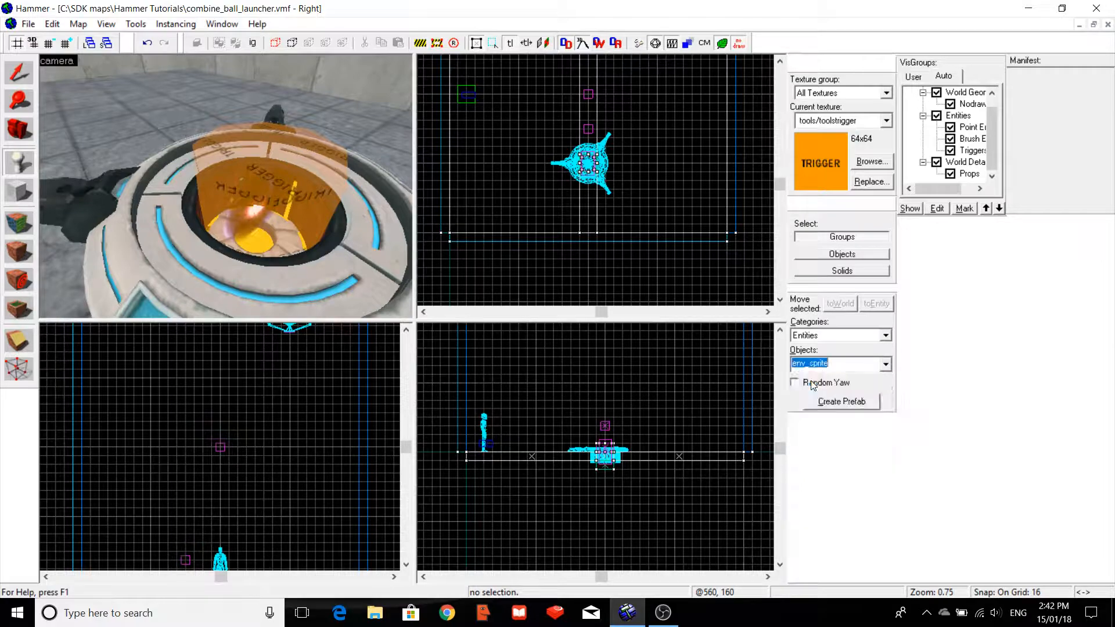
click(127, 140)
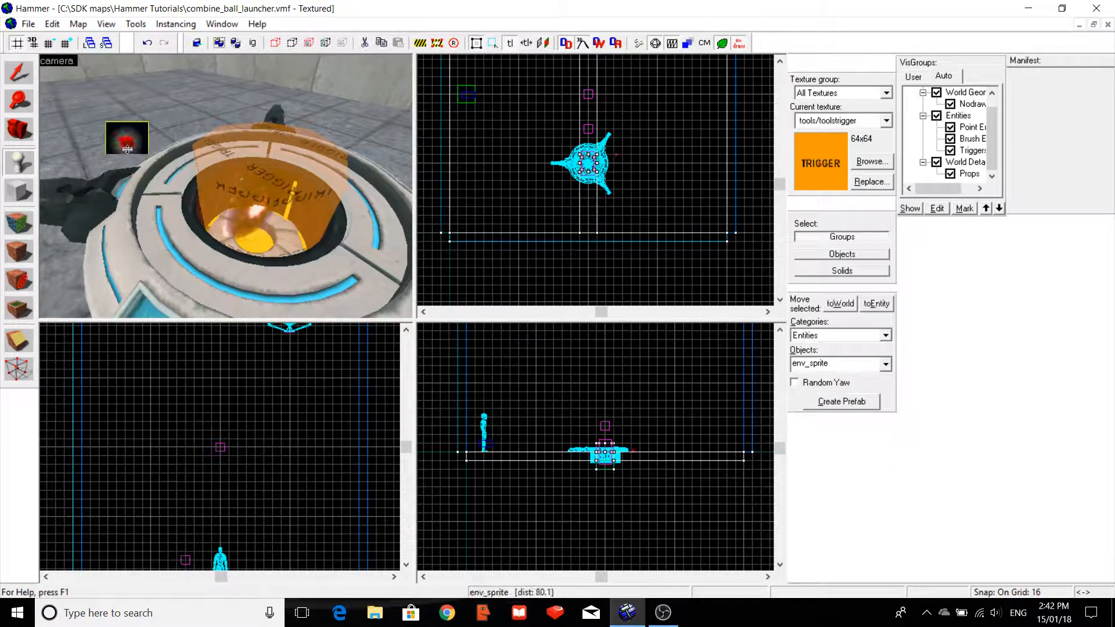
click(12, 71)
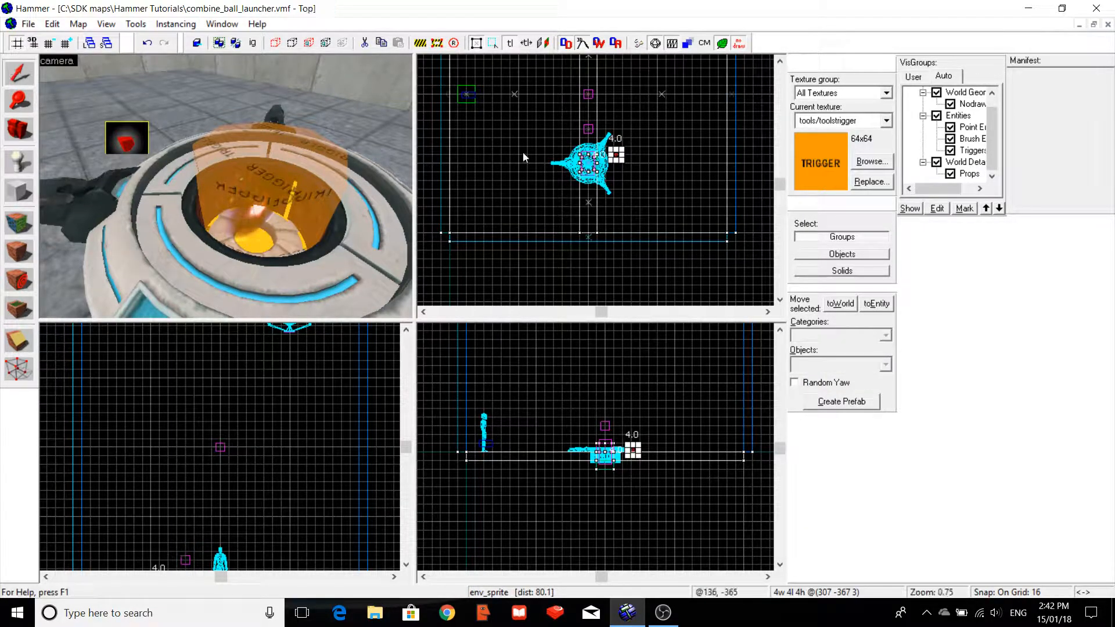
Set the sprite material of the env_sprite beside the catcher to sprites/physring1.vmt, found by filtering the textures for phys.
double_click(605, 165)
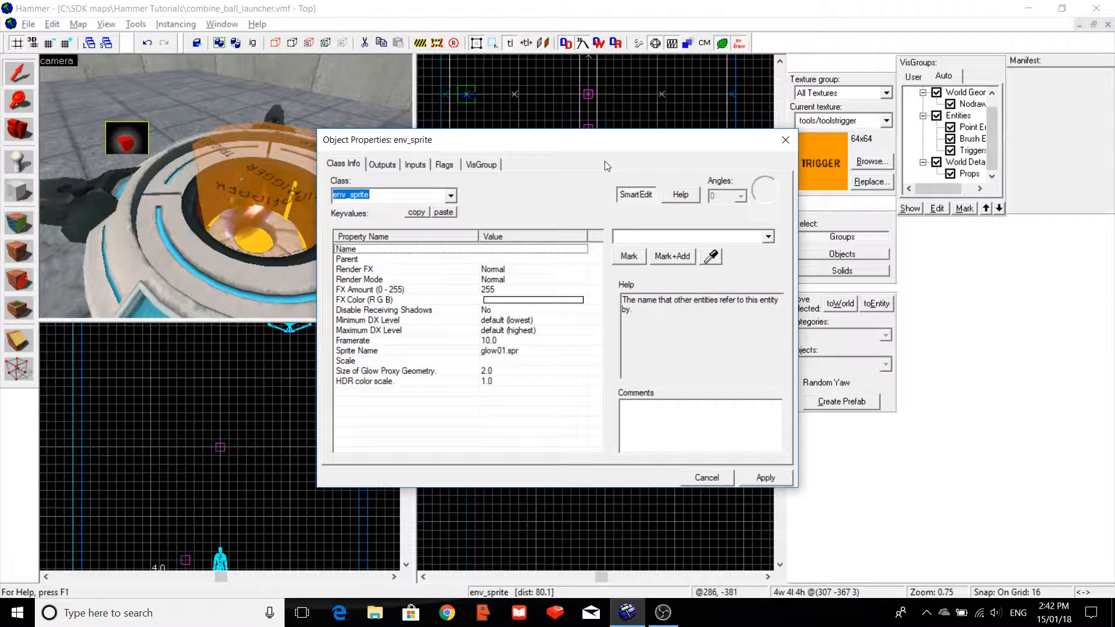
click(513, 350)
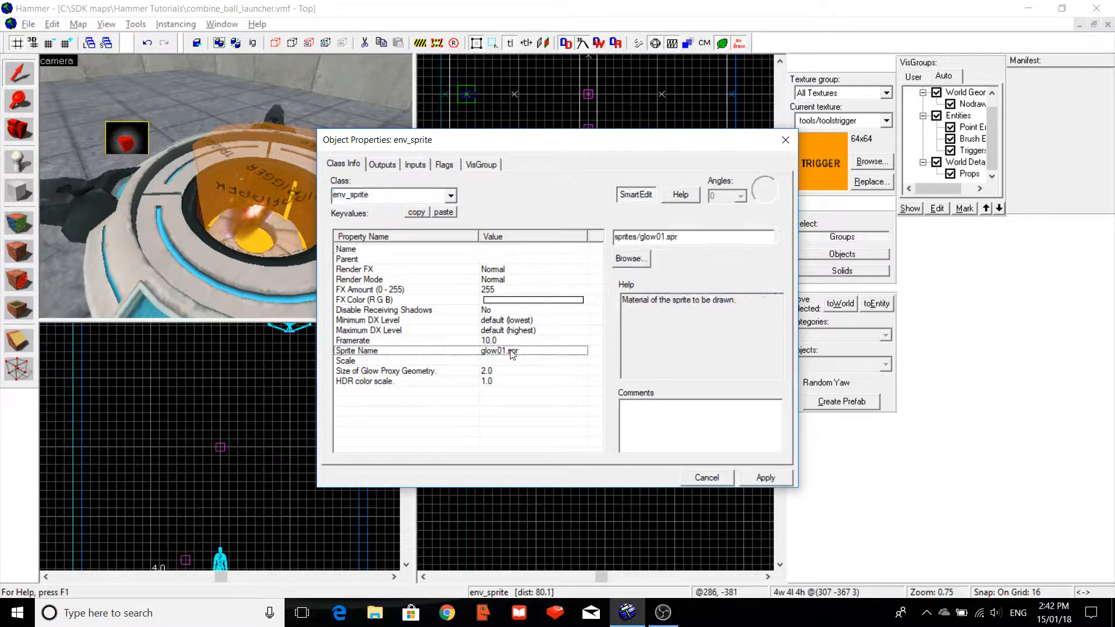
click(644, 257)
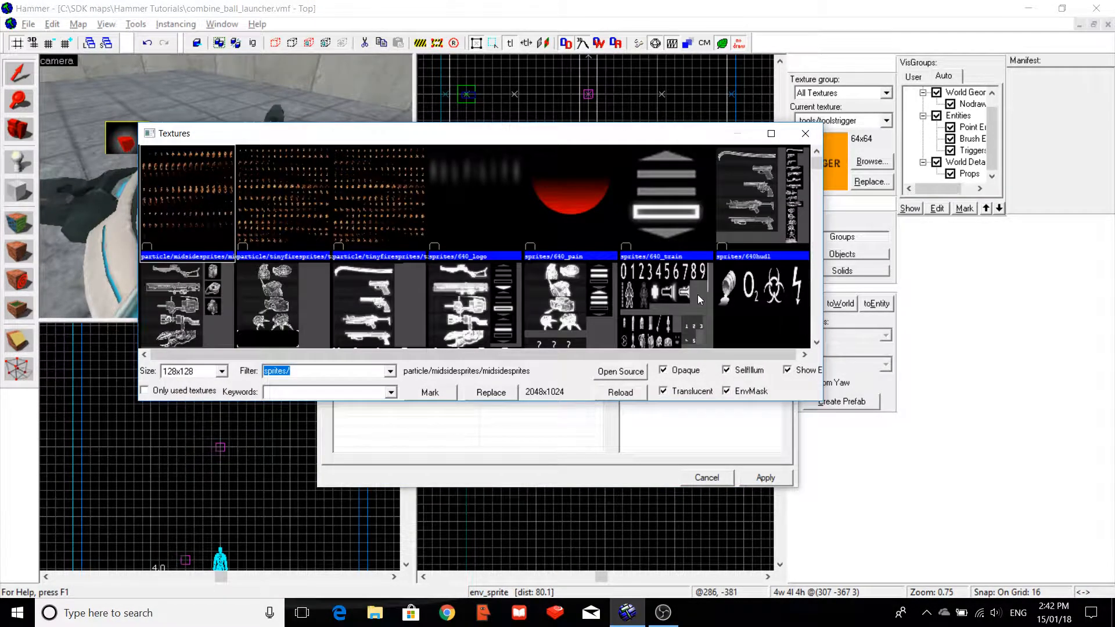
text(phys)
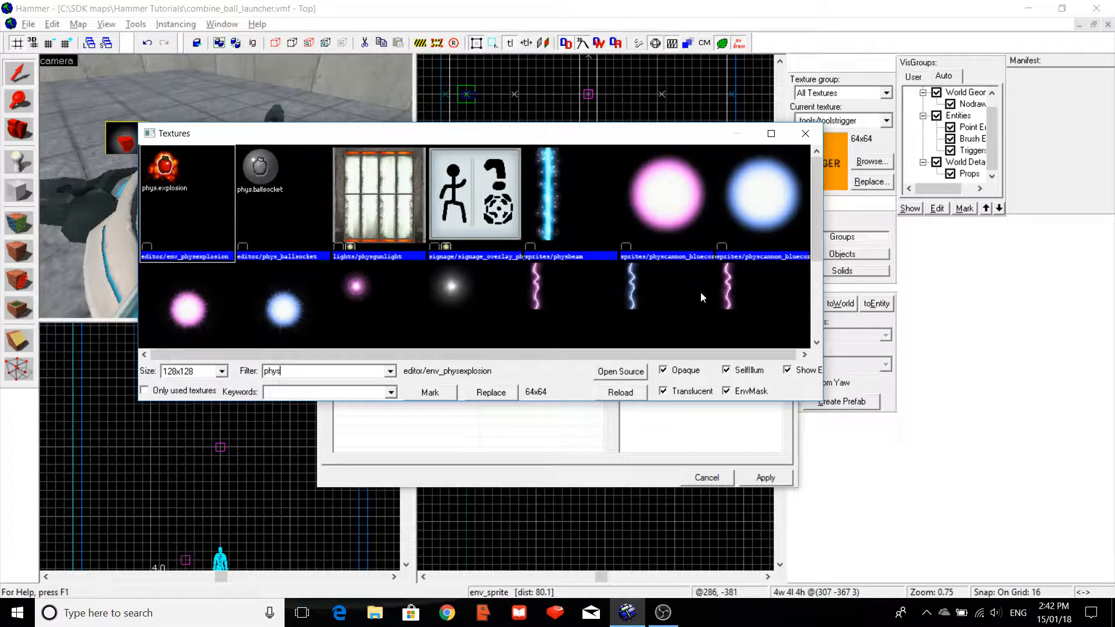
drag(814, 201, 811, 283)
double_click(171, 266)
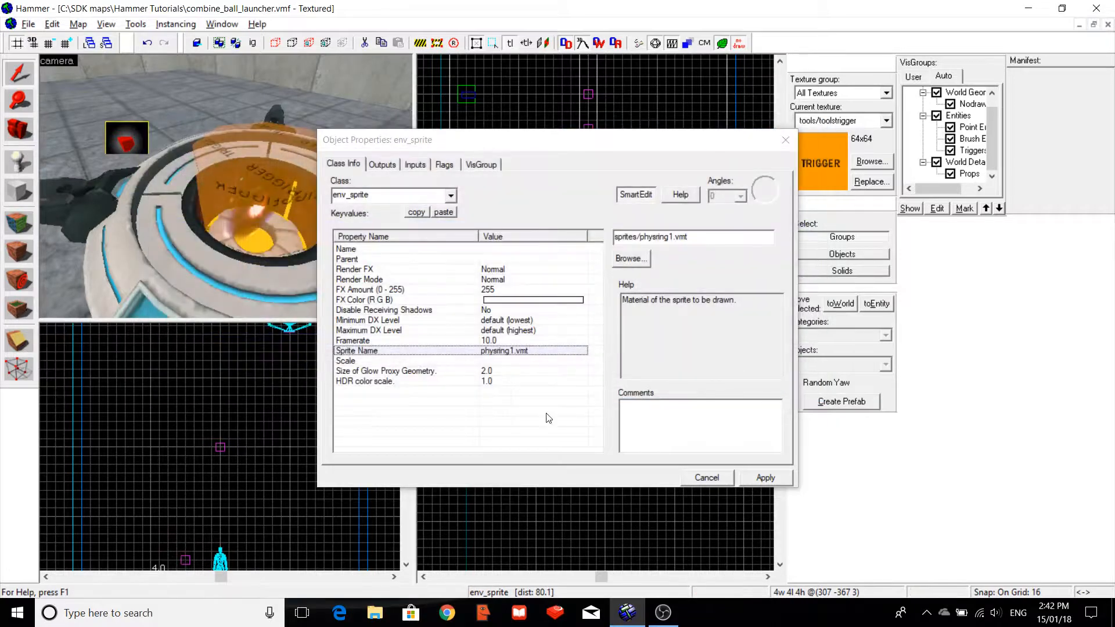
click(764, 478)
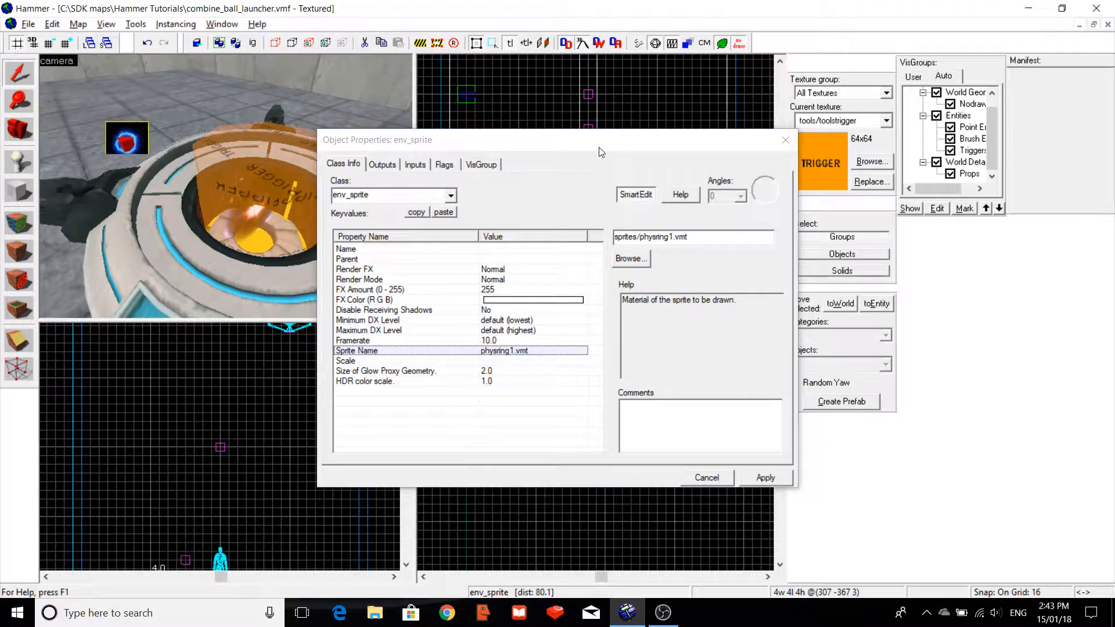
Parent the env_sprite to ball_trap and name it ball_trap_sprite.
click(561, 259)
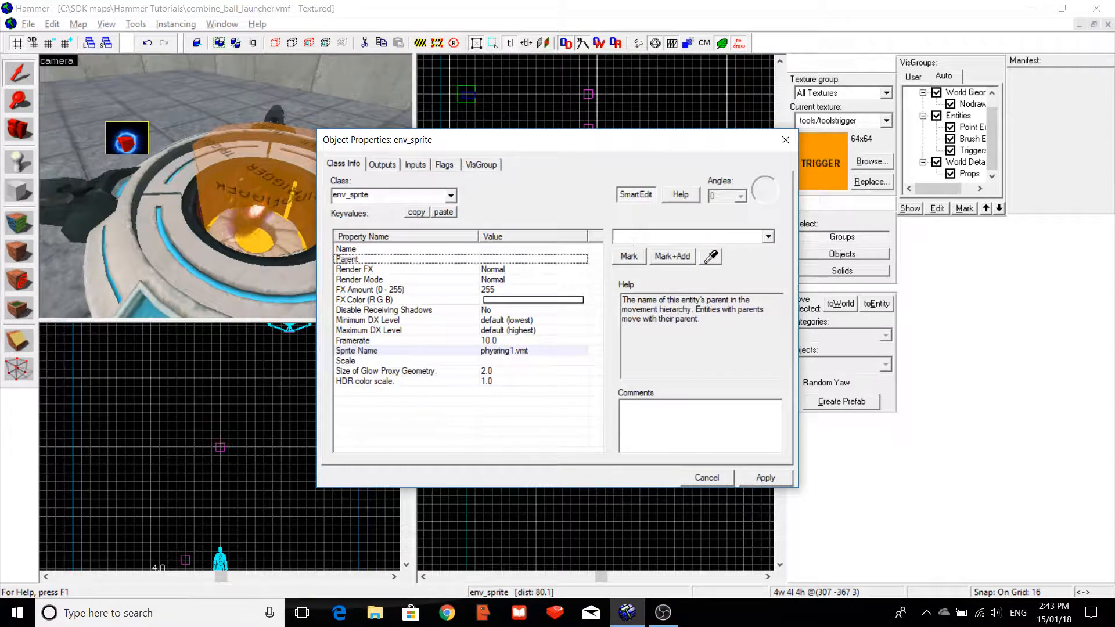
text(ba)
click(648, 286)
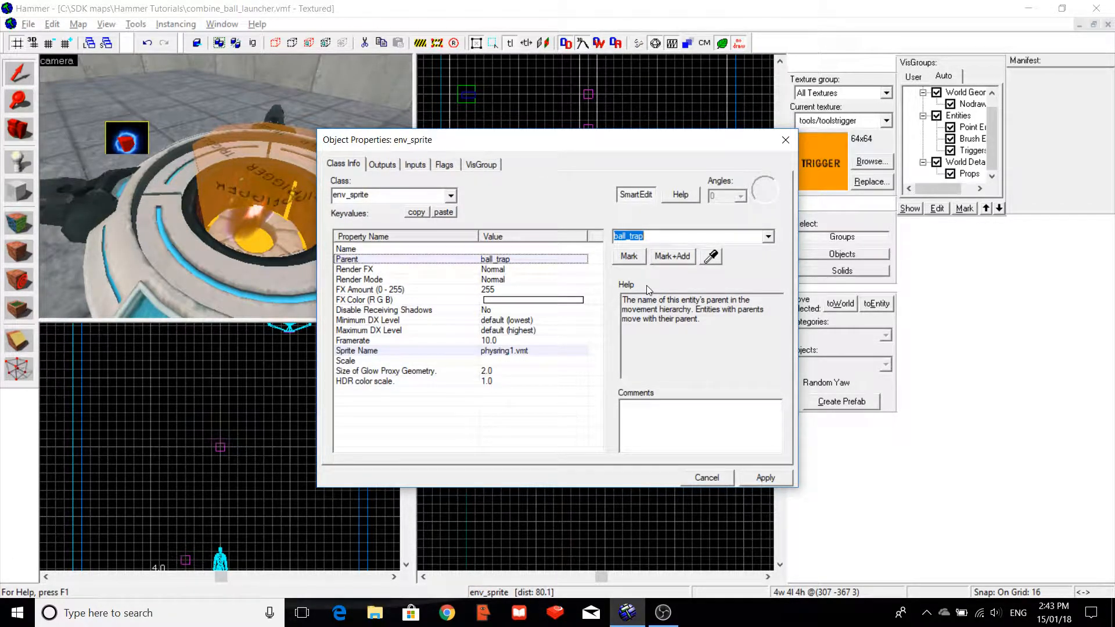
click(560, 249)
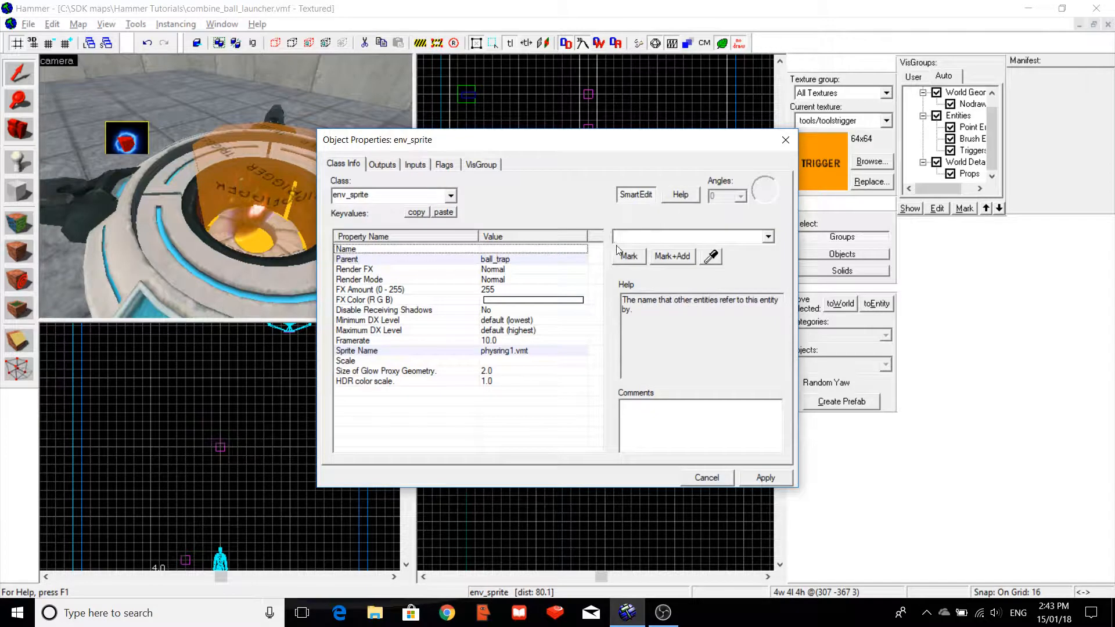
text(ball_trap)
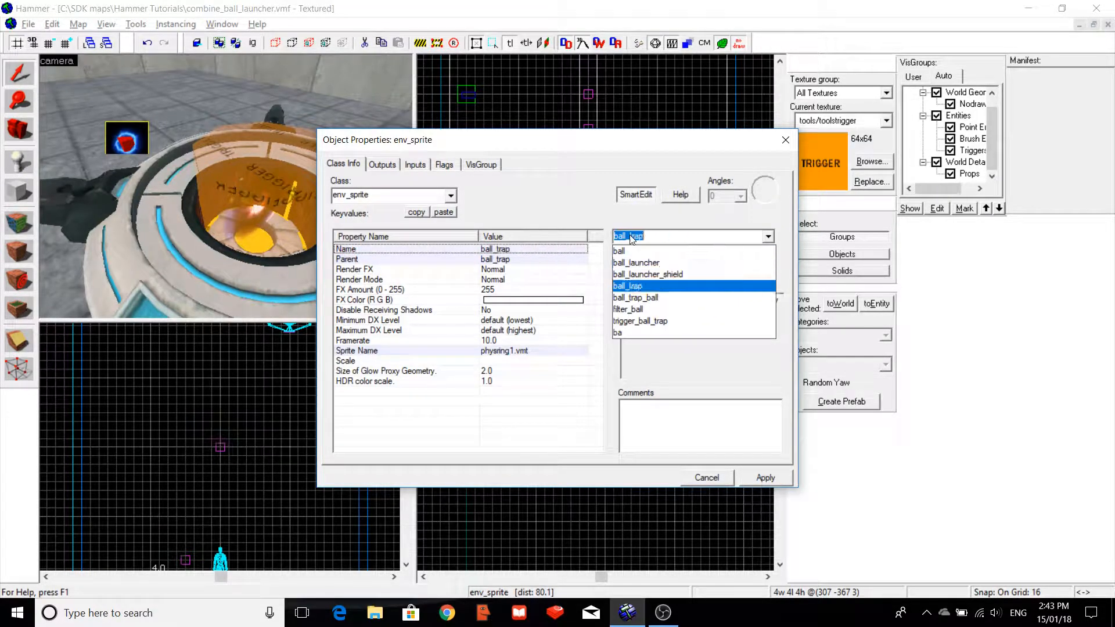
text(_sprite)
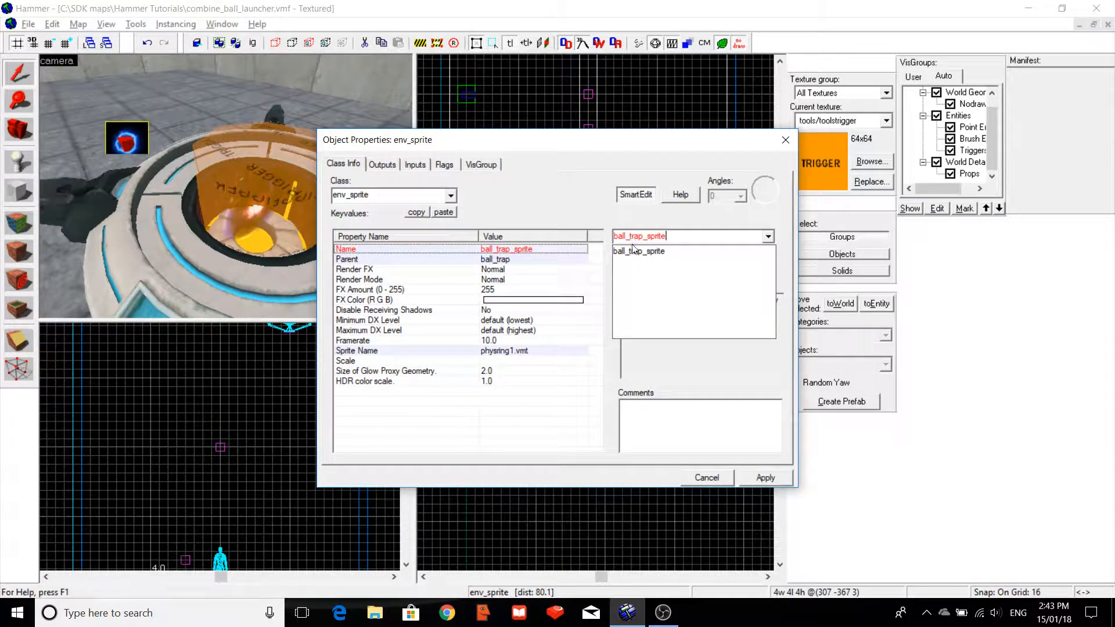
click(764, 478)
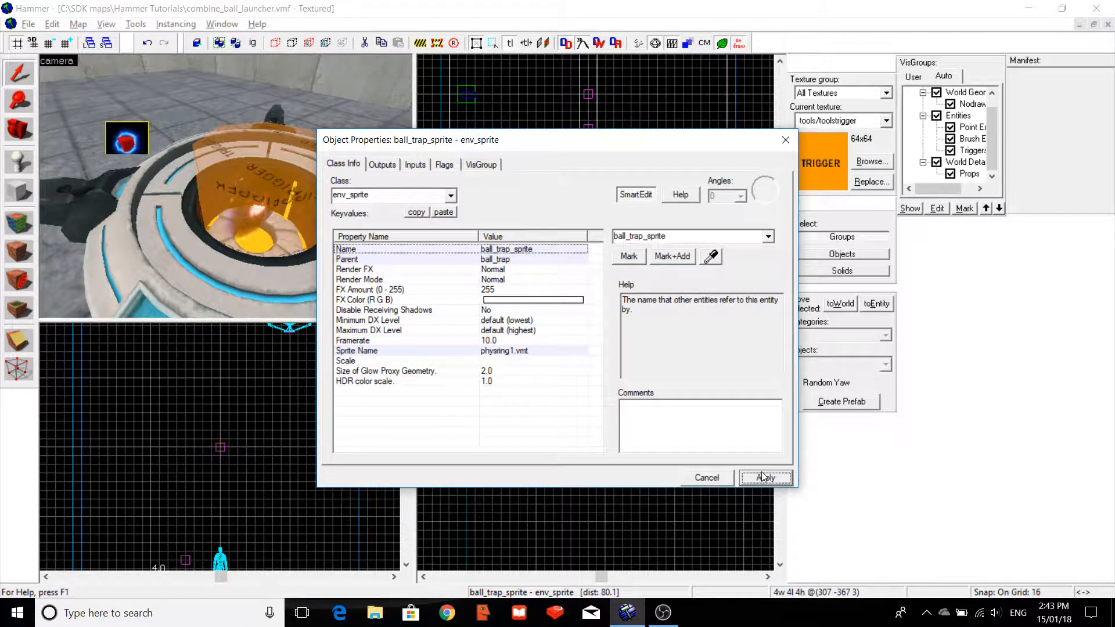
Keep the sprite's Render FX at Normal and set its Render Mode to Additive.
click(496, 270)
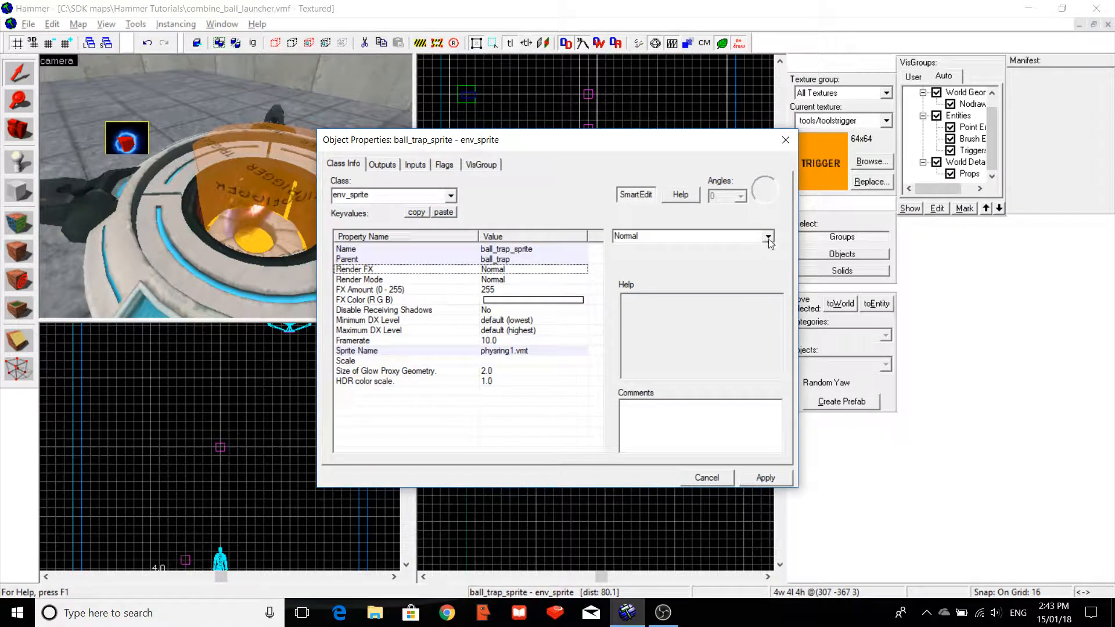
click(768, 237)
click(716, 249)
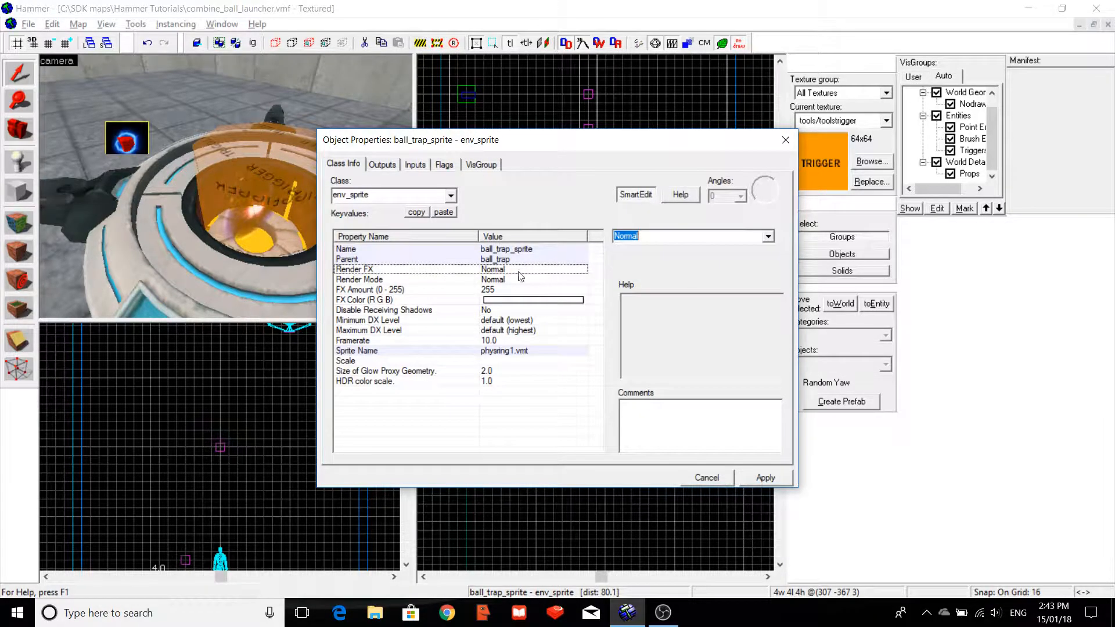
click(509, 281)
click(768, 237)
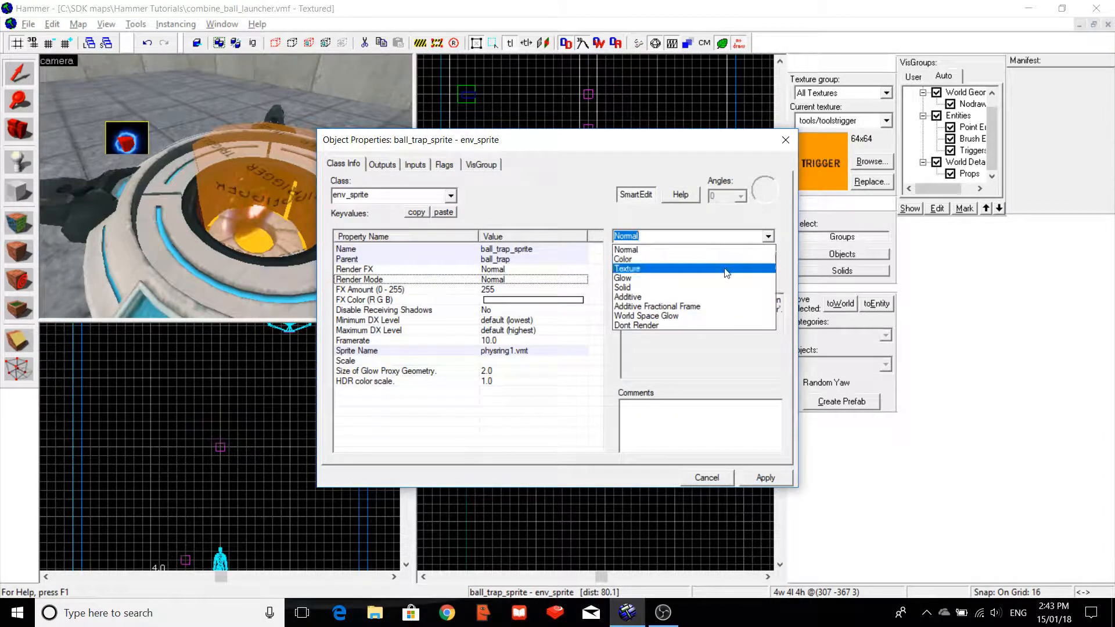
click(657, 297)
click(771, 480)
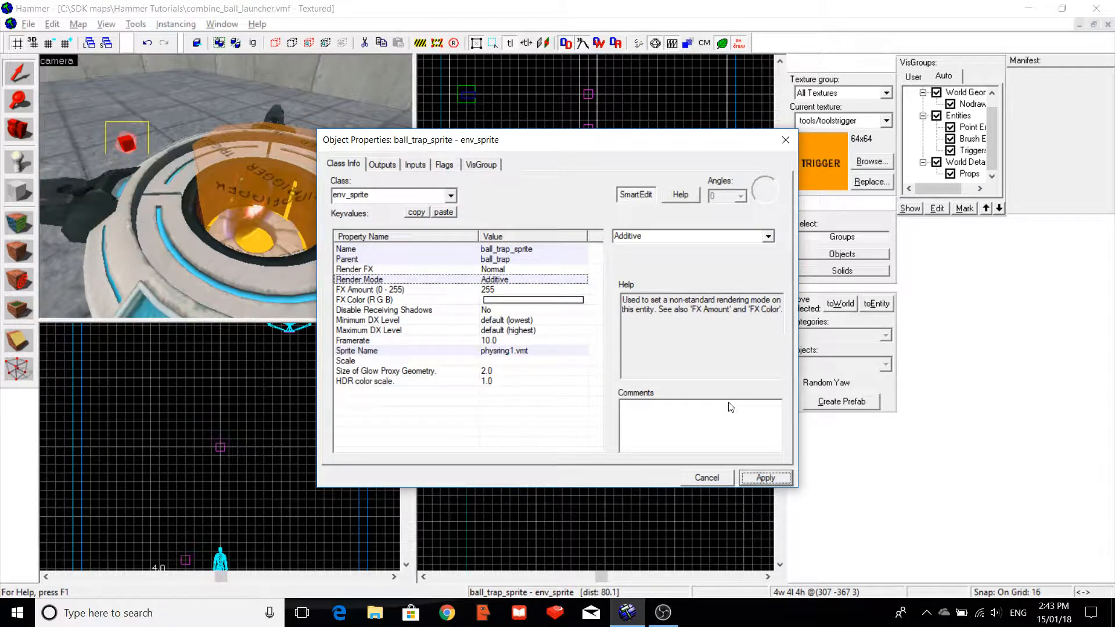
Set the sprite's scale to 1.5 and its Size of Glow Proxy Geometry to 0.
click(493, 373)
key(Up)
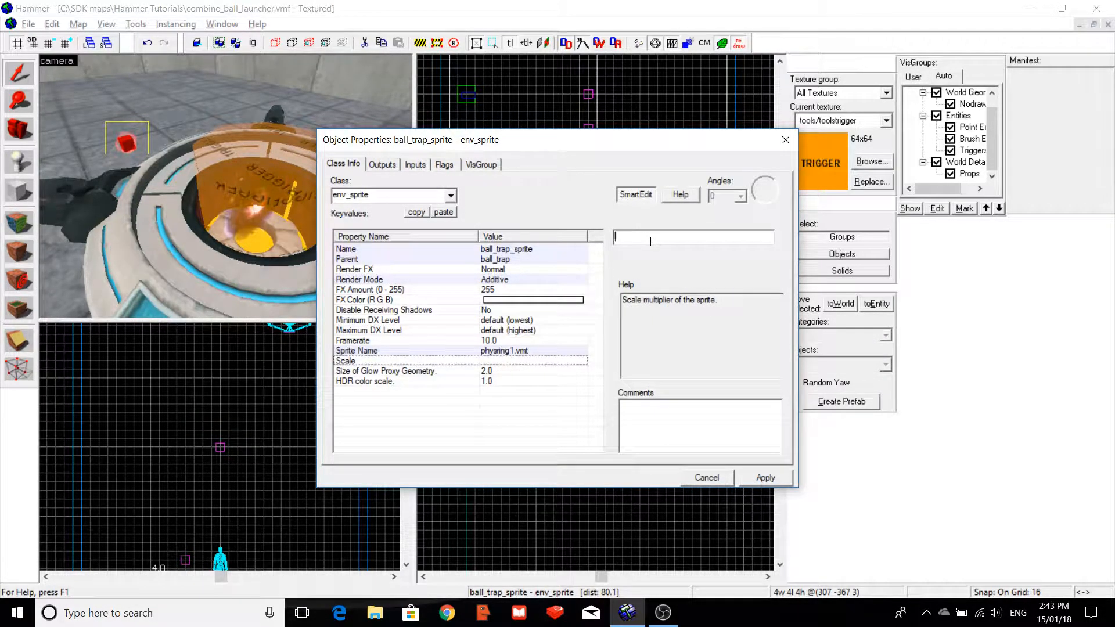
text(1.5)
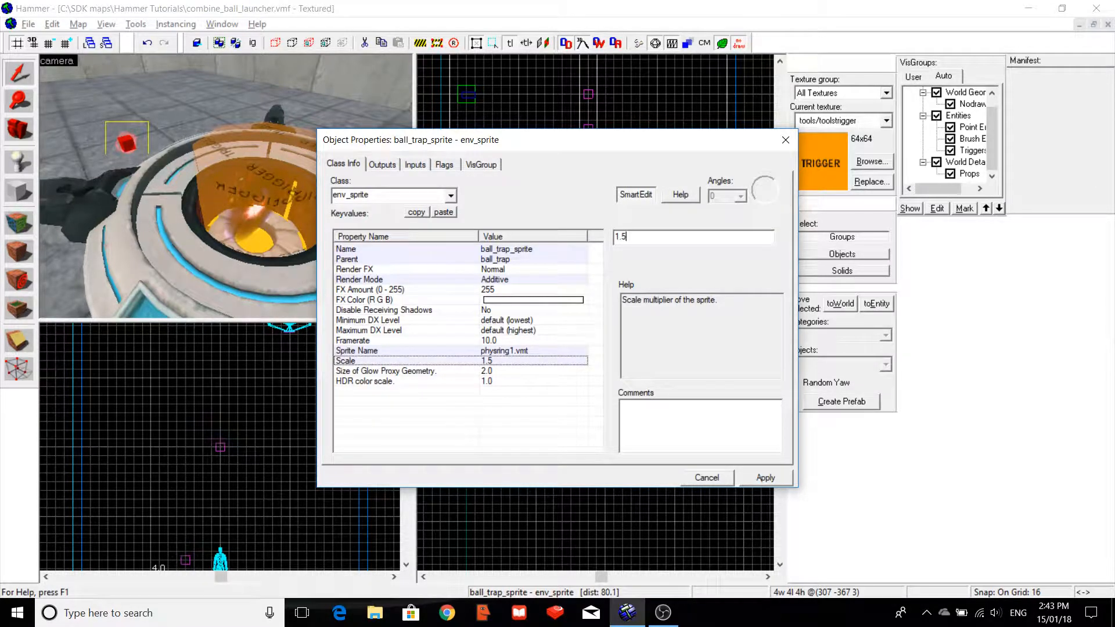
click(776, 478)
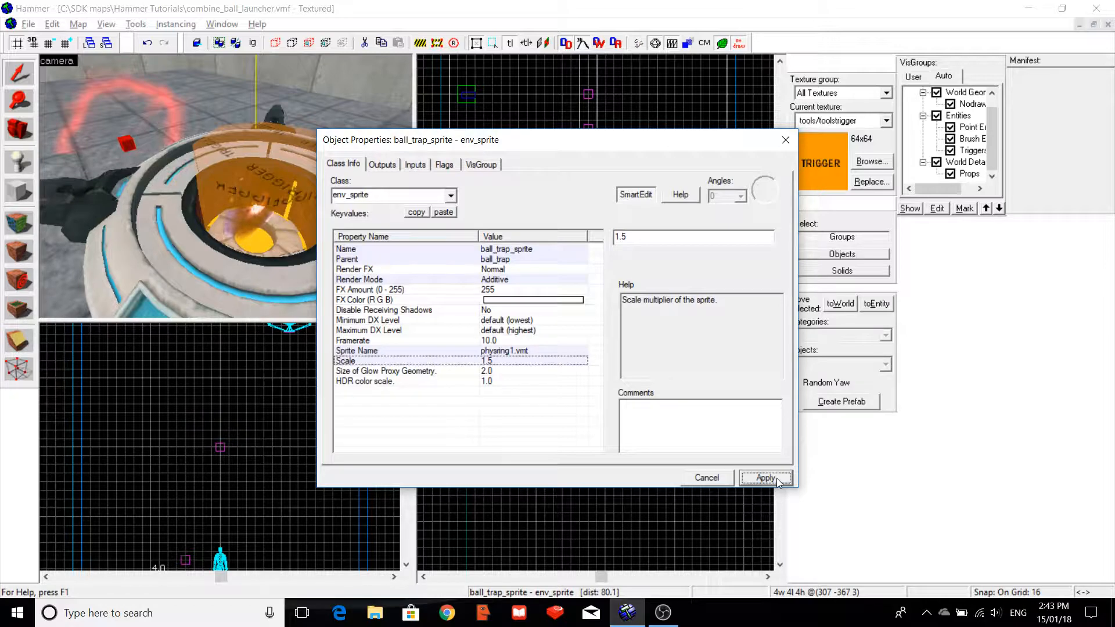
click(693, 507)
click(484, 373)
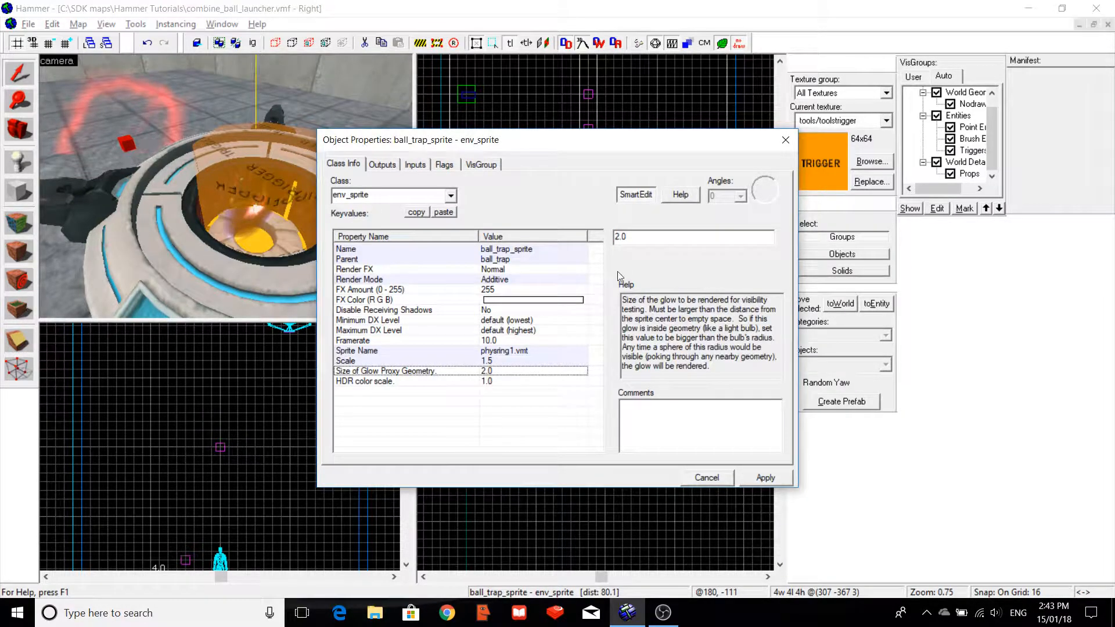
text(0)
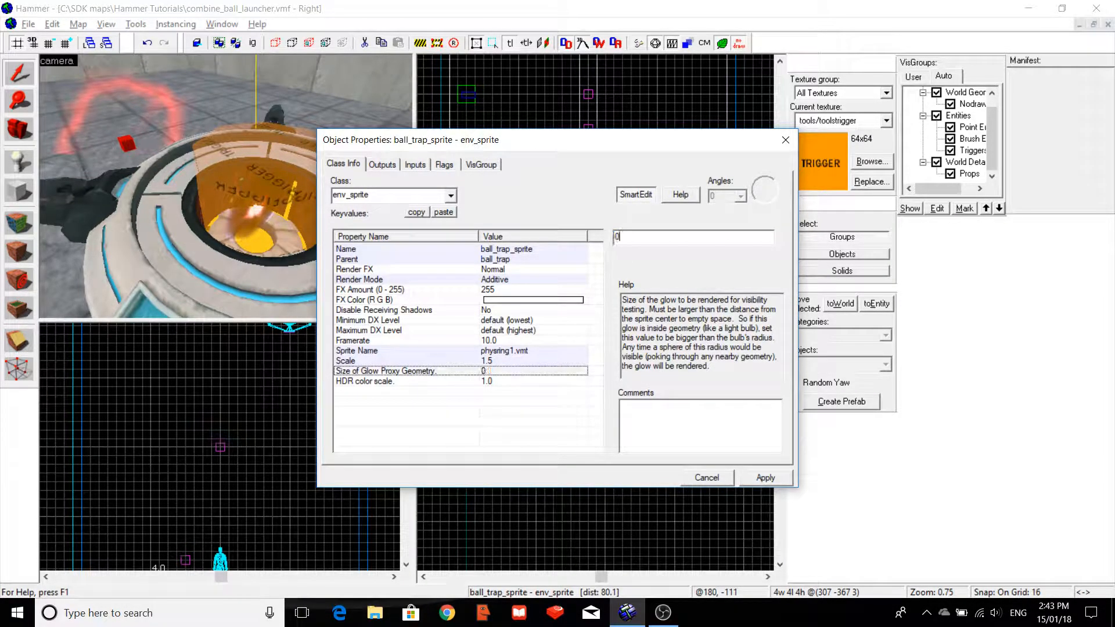
click(765, 477)
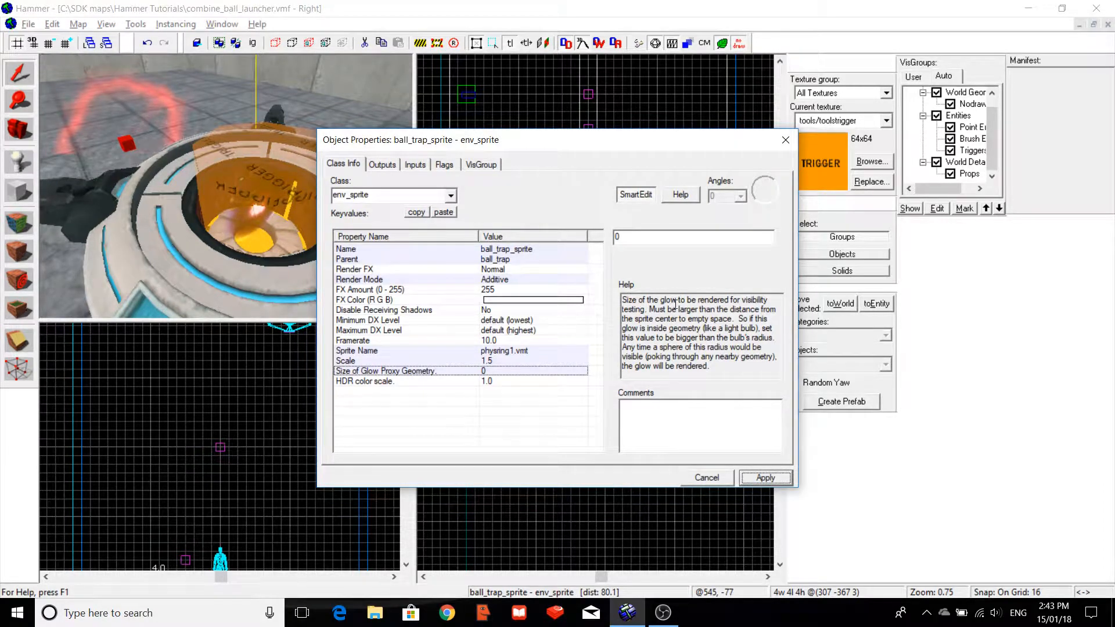
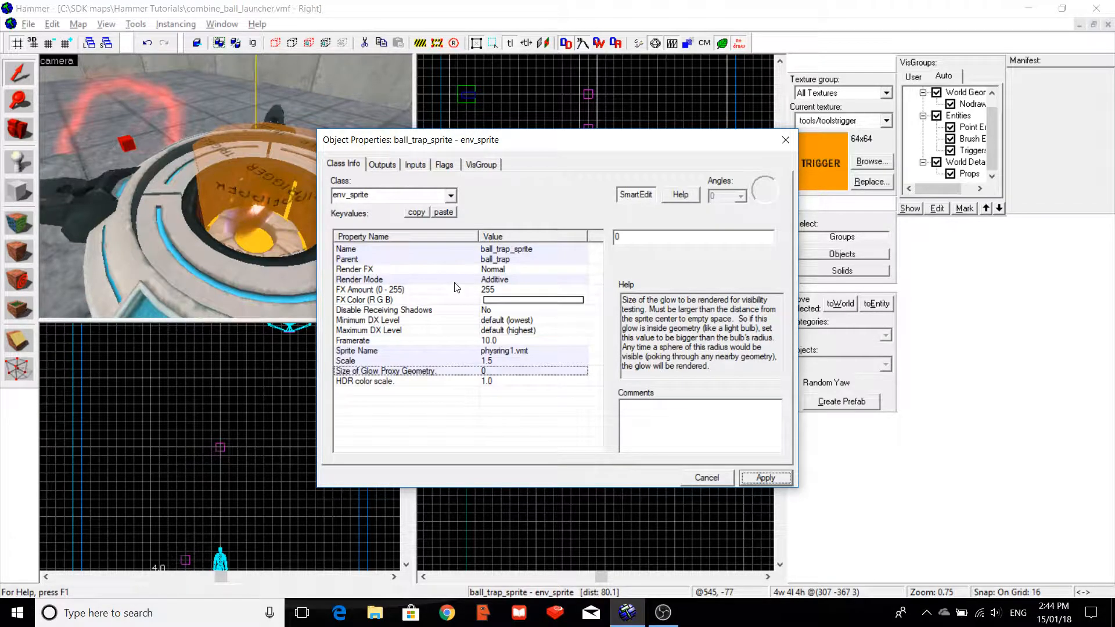
Change the Render FX of ball_trap_sprite to Distort and apply it.
click(529, 269)
click(767, 236)
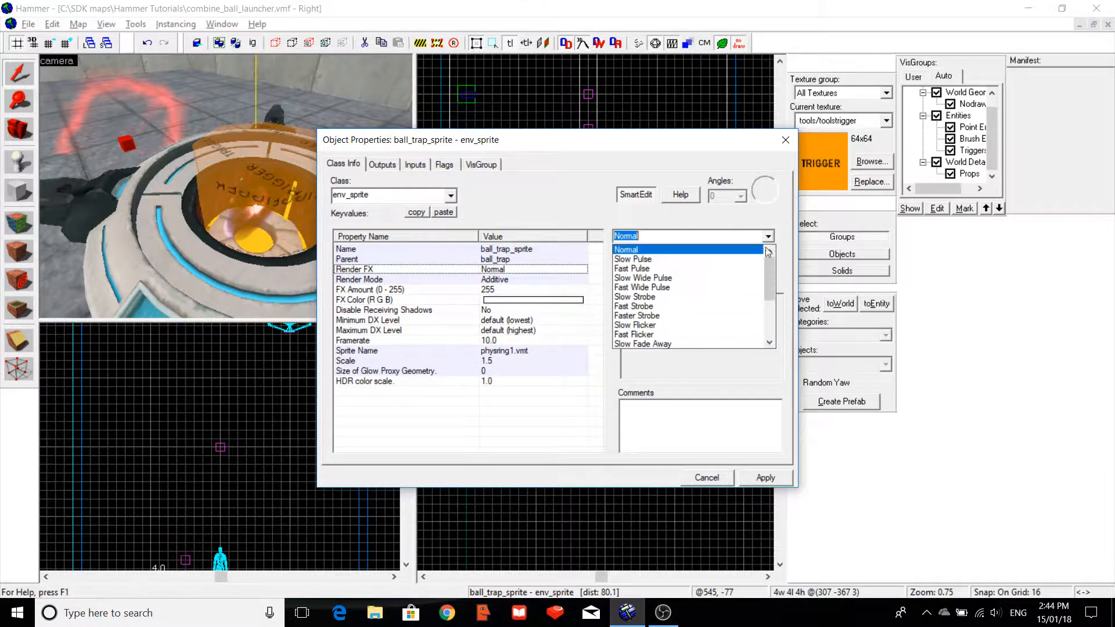
scroll(768, 306, down, 3)
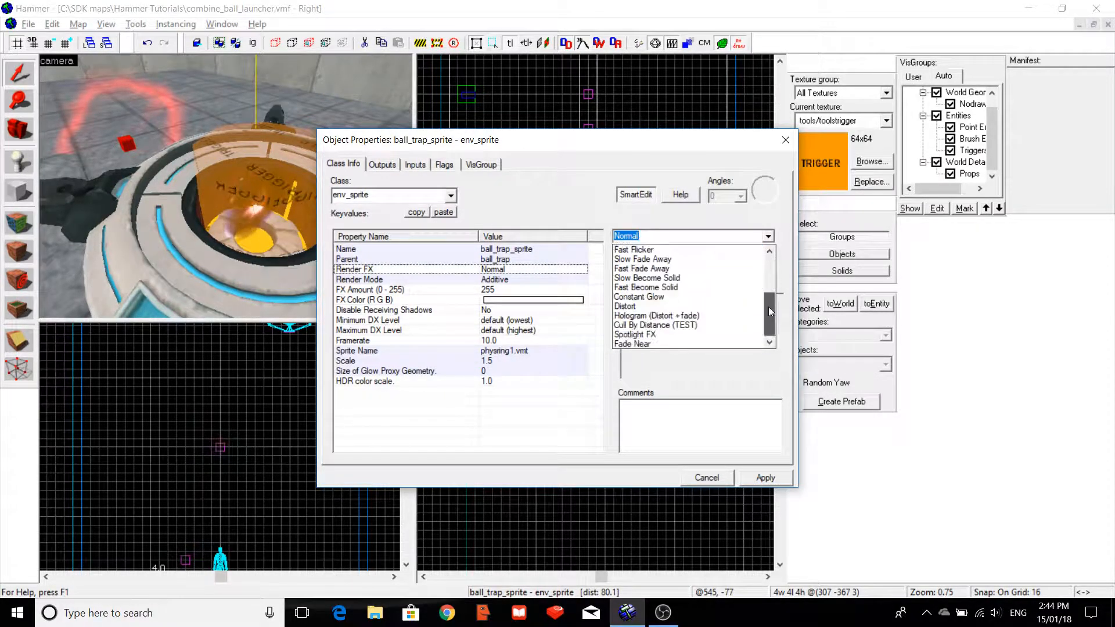
click(625, 306)
click(765, 478)
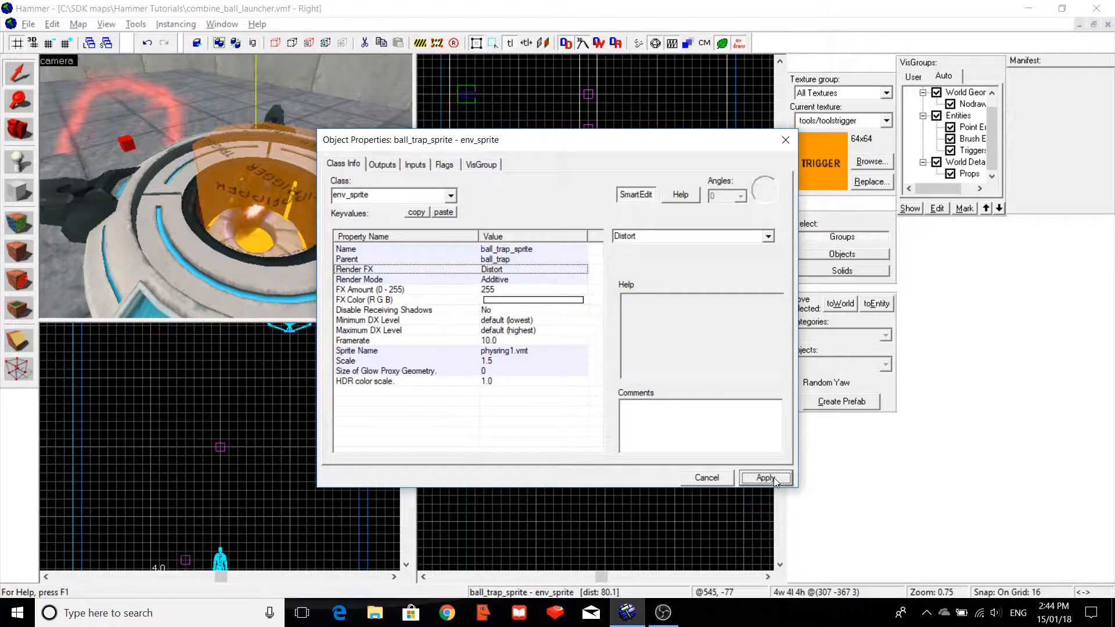
click(765, 477)
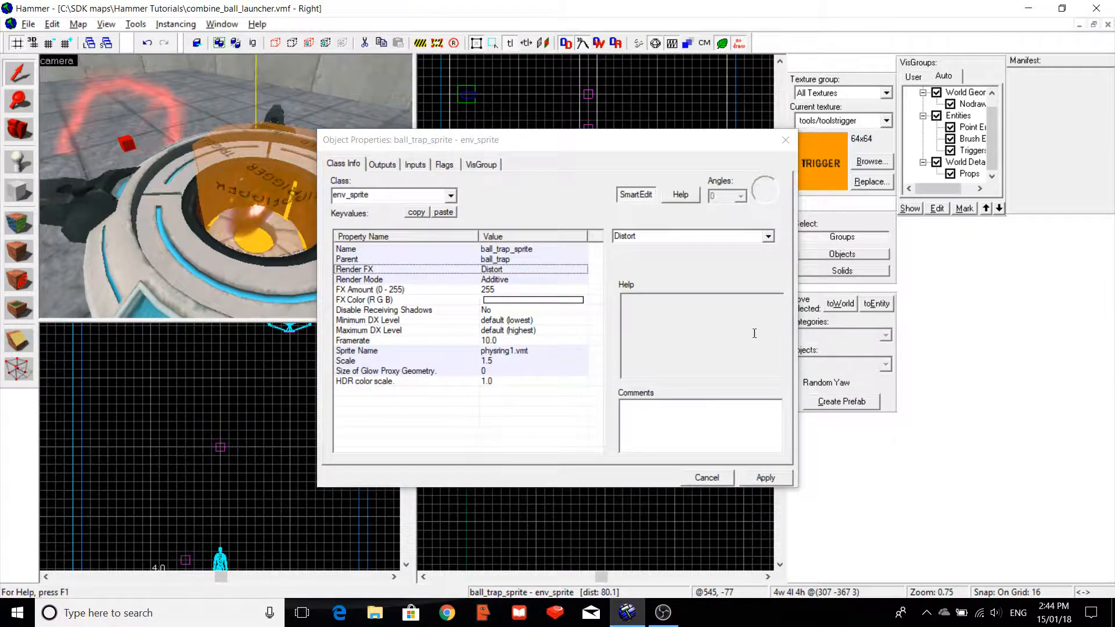
Check the sprite's Start on and Play Once flags, and close its properties.
click(444, 165)
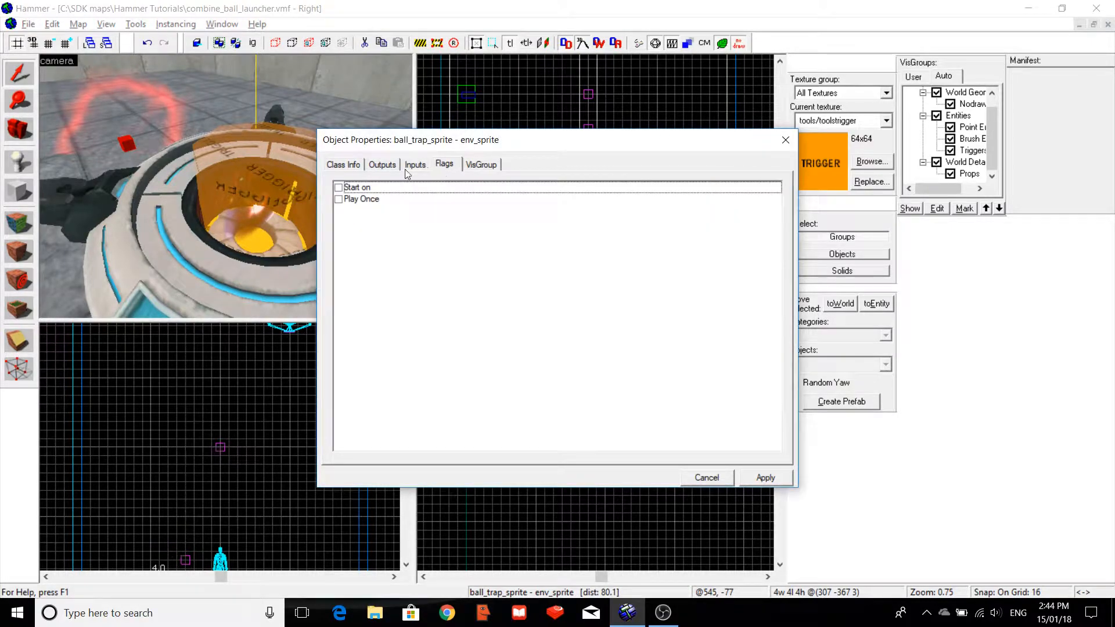
click(340, 167)
click(782, 142)
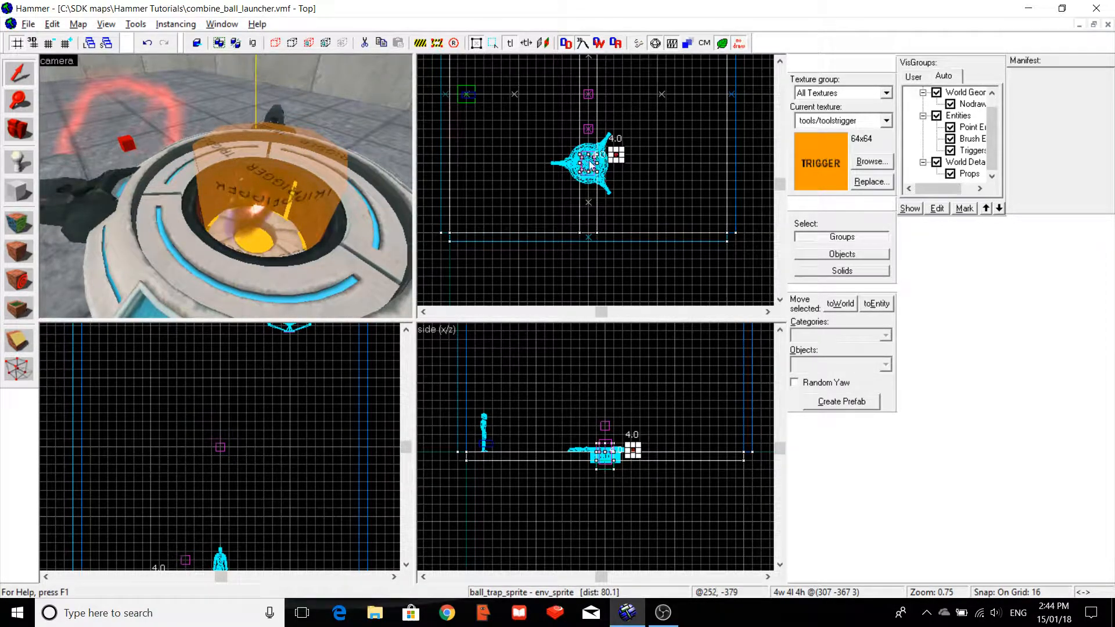
Move ball_trap_sprite into the centre of the ball catcher at 256 -384 0 and deselect it.
scroll(604, 160, up, 5)
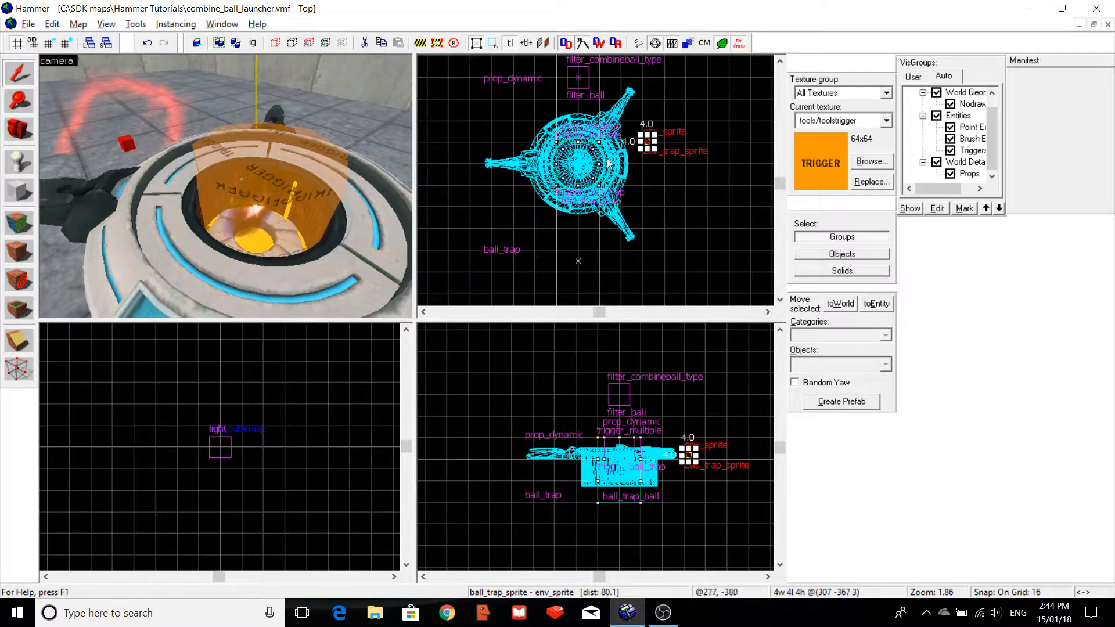
drag(647, 142, 570, 169)
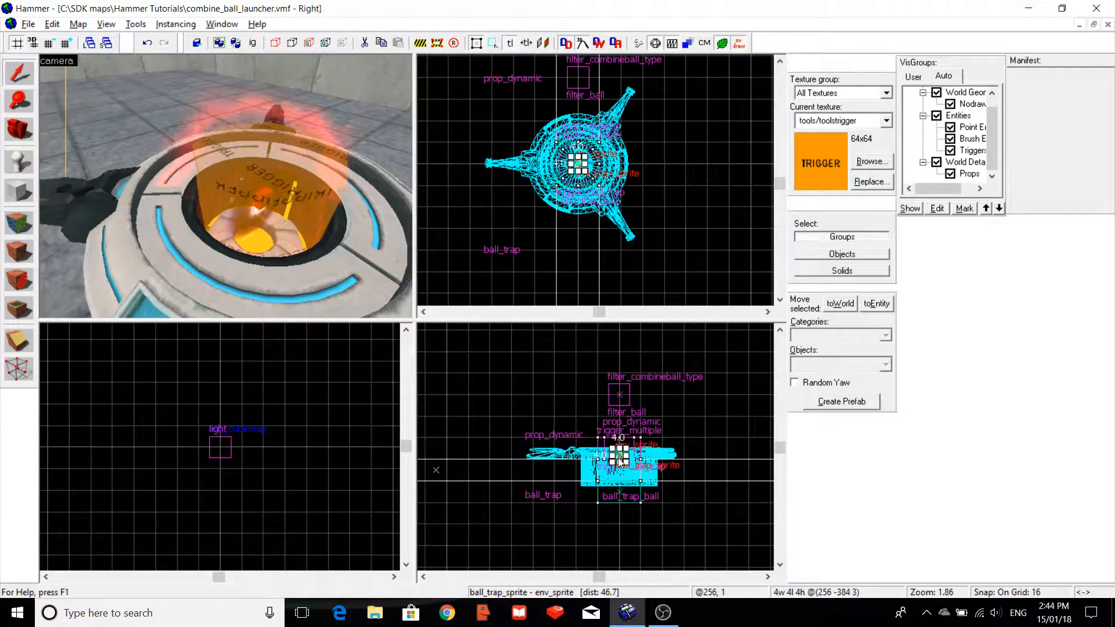
click(618, 462)
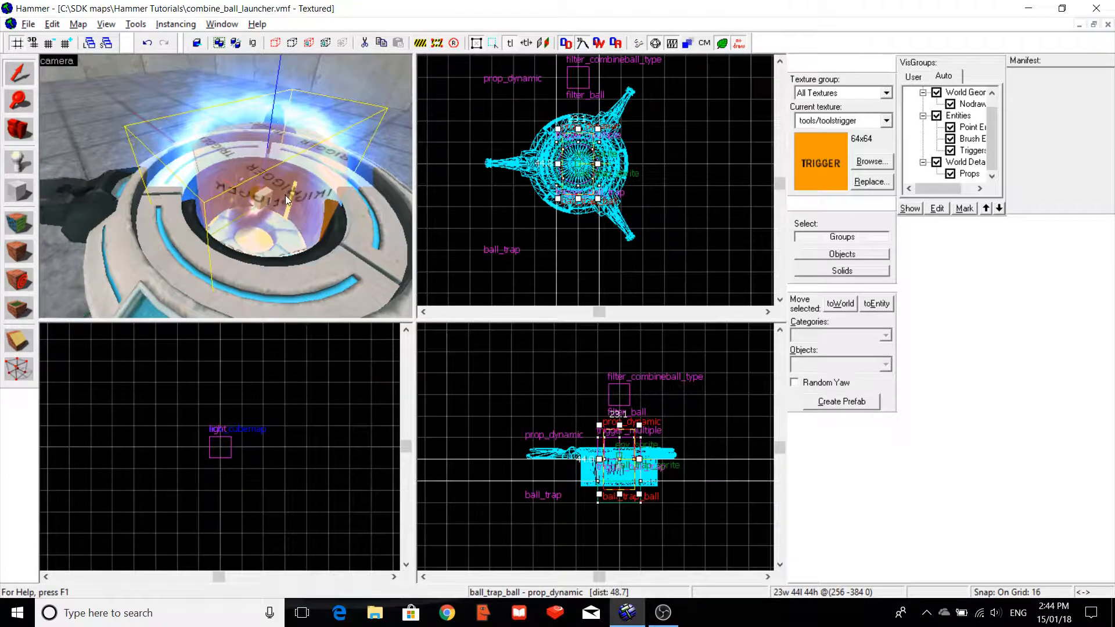
key(w)
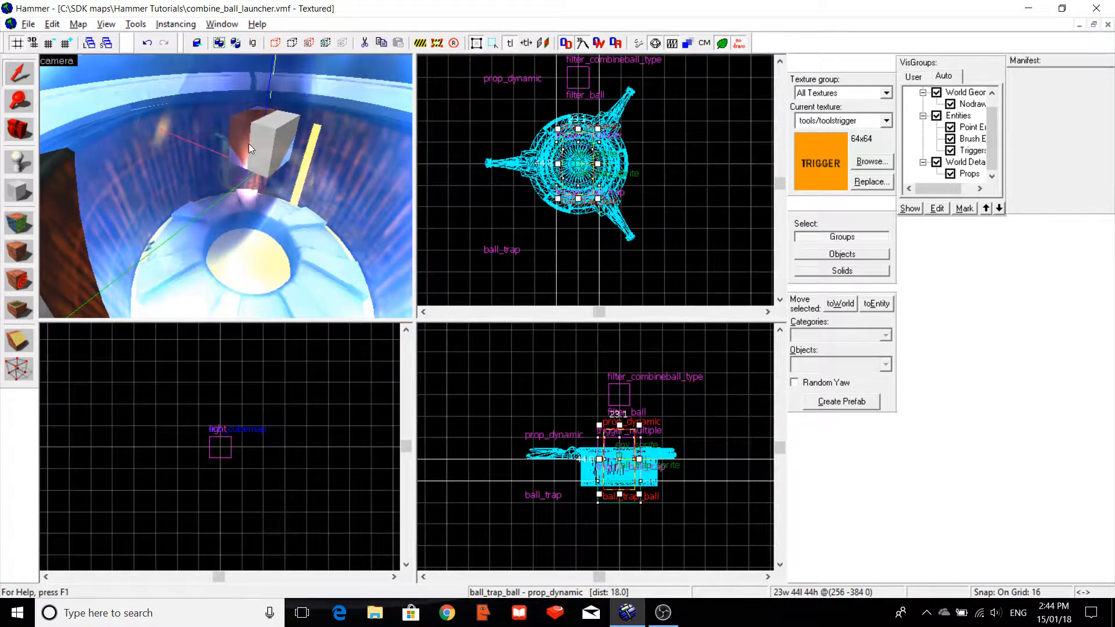
click(281, 168)
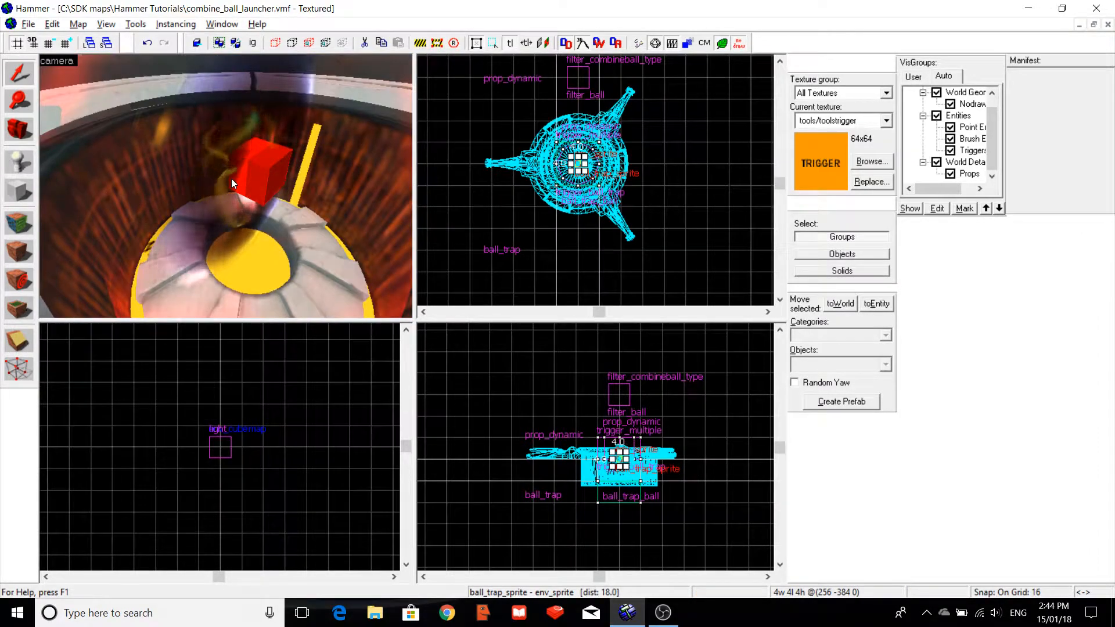
key(Escape)
scroll(231, 179, down, 5)
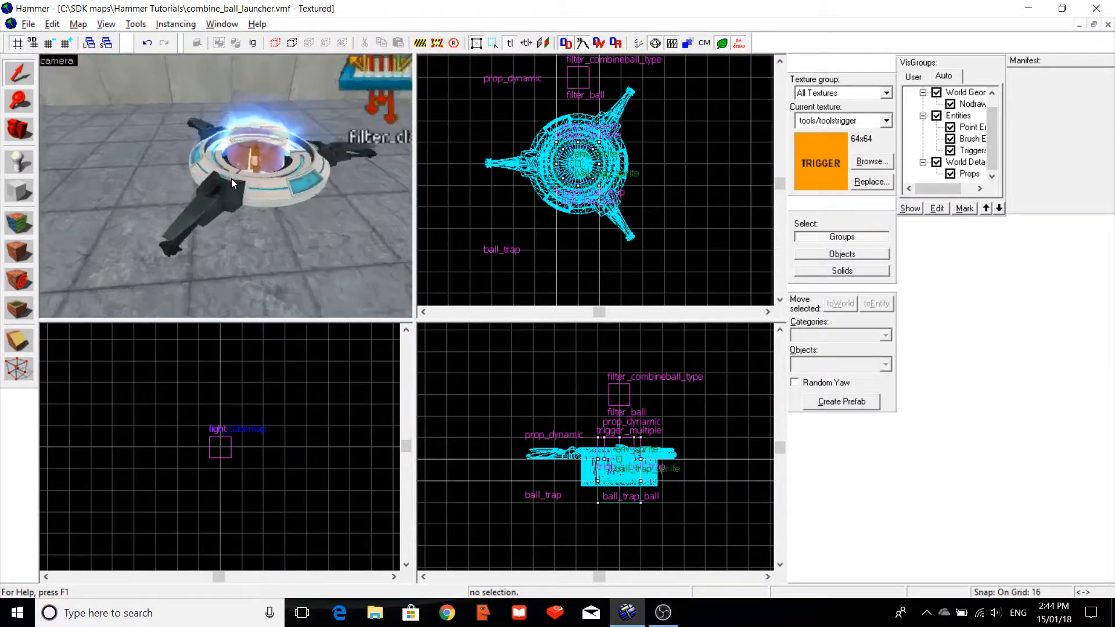
Examine the ball catcher and its glow sprite from several angles and distances in the 3D view.
key(w)
key(s)
key(w)
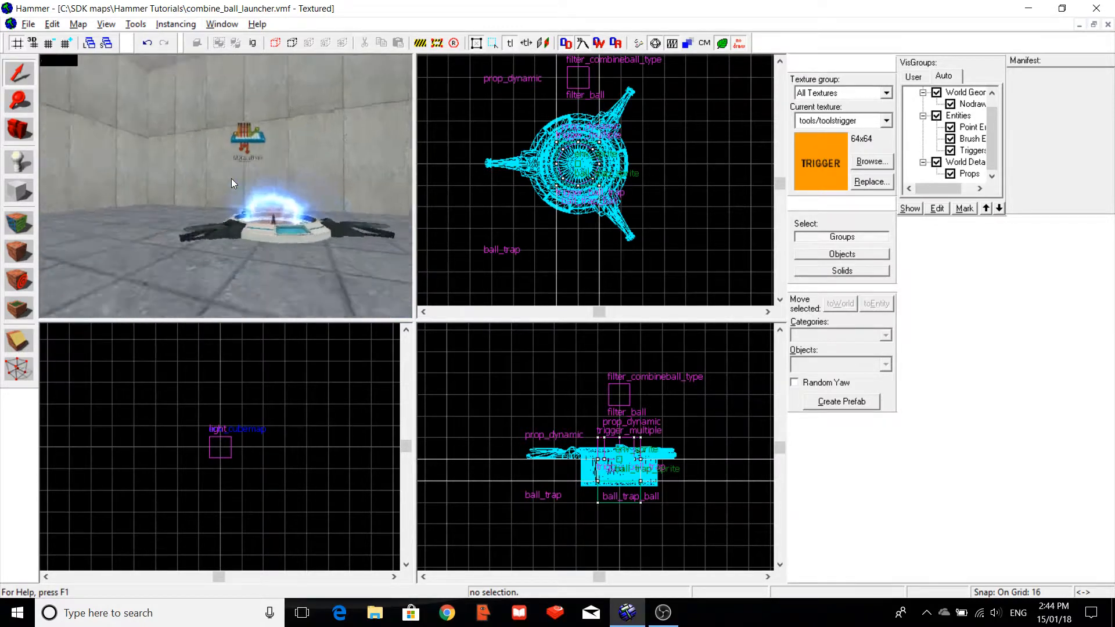
key(w)
key(s)
key(d)
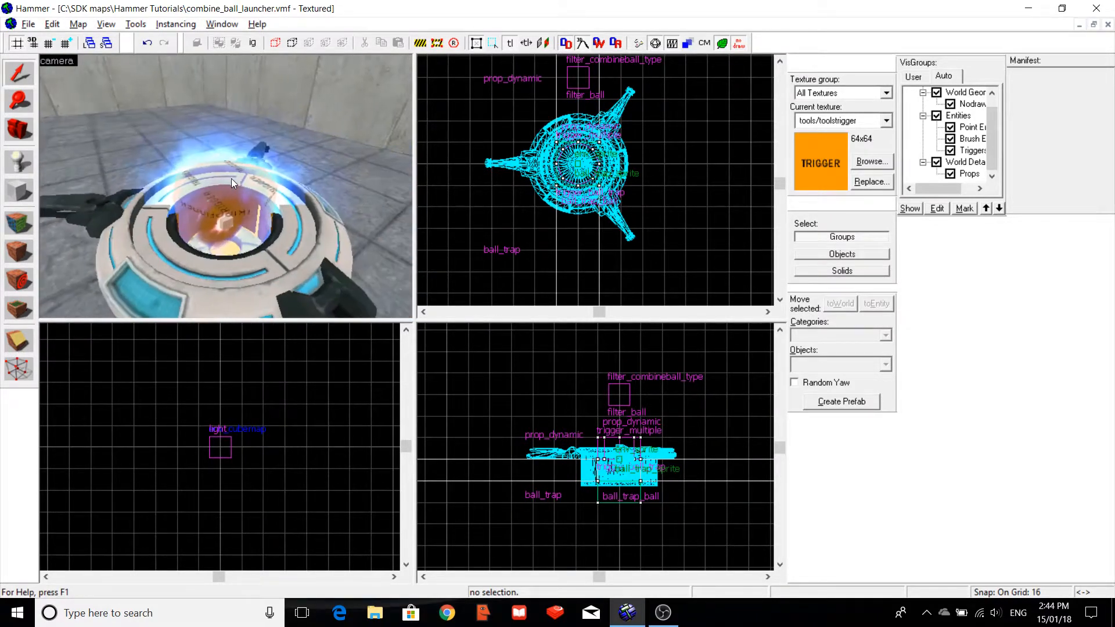
key(a)
key(w)
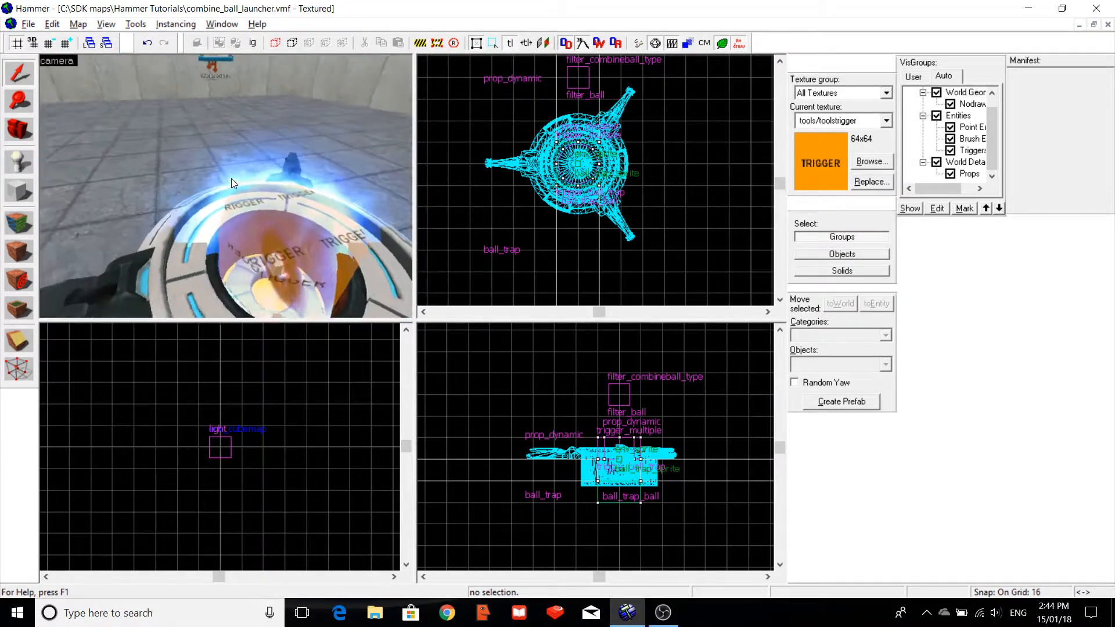
key(s)
key(d)
key(w)
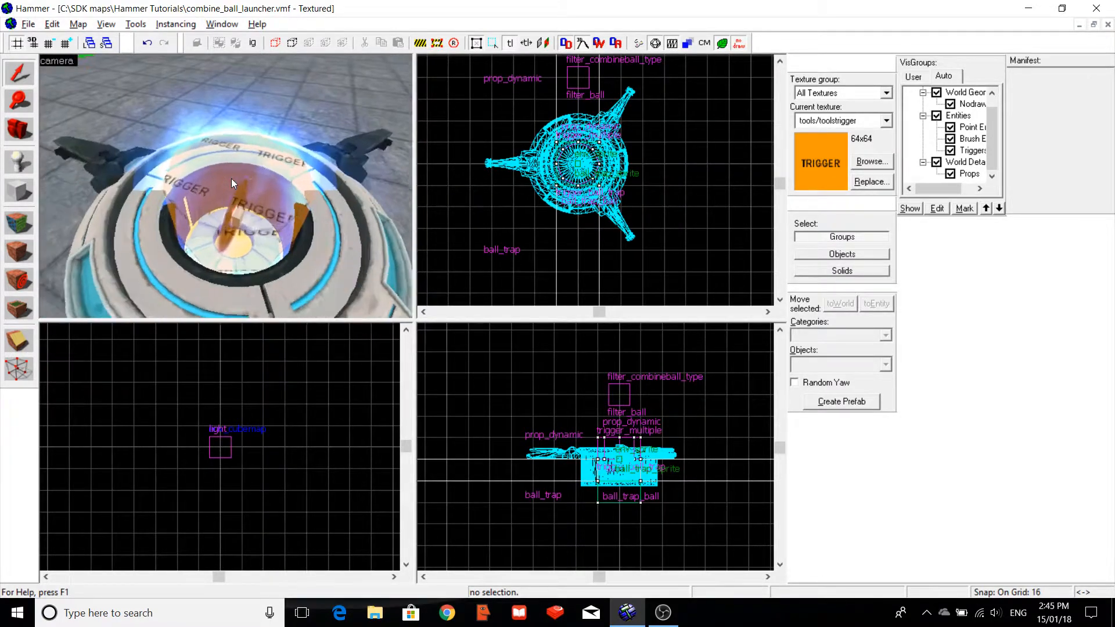
key(a)
key(s)
key(d)
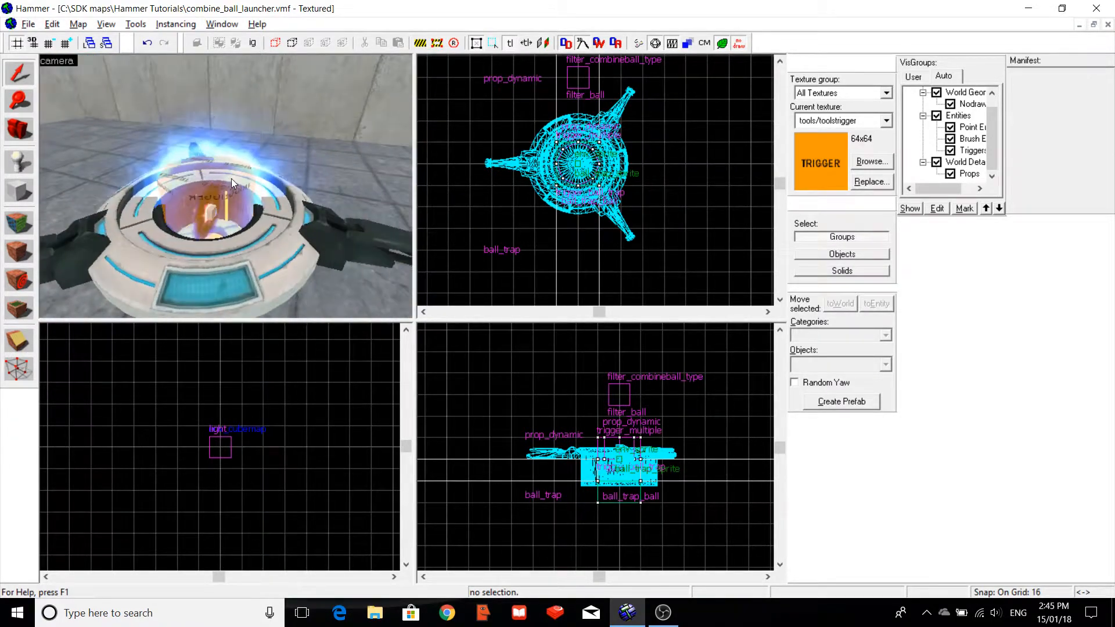
key(w)
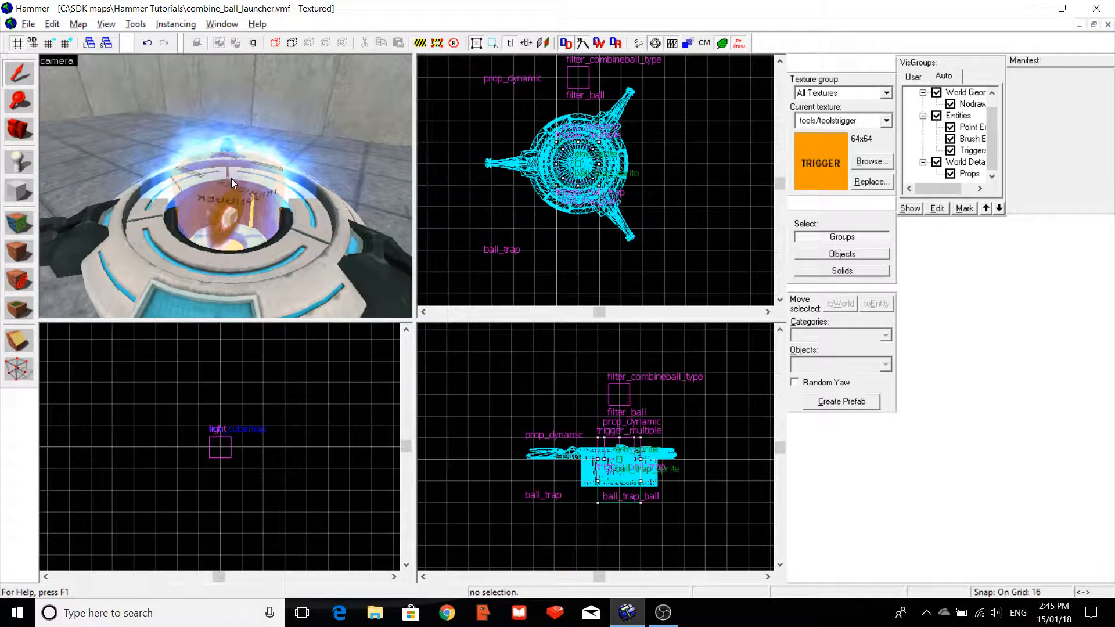
Place a logic_relay entity beside the ball catcher and move it to 208 -432 32.
click(7, 157)
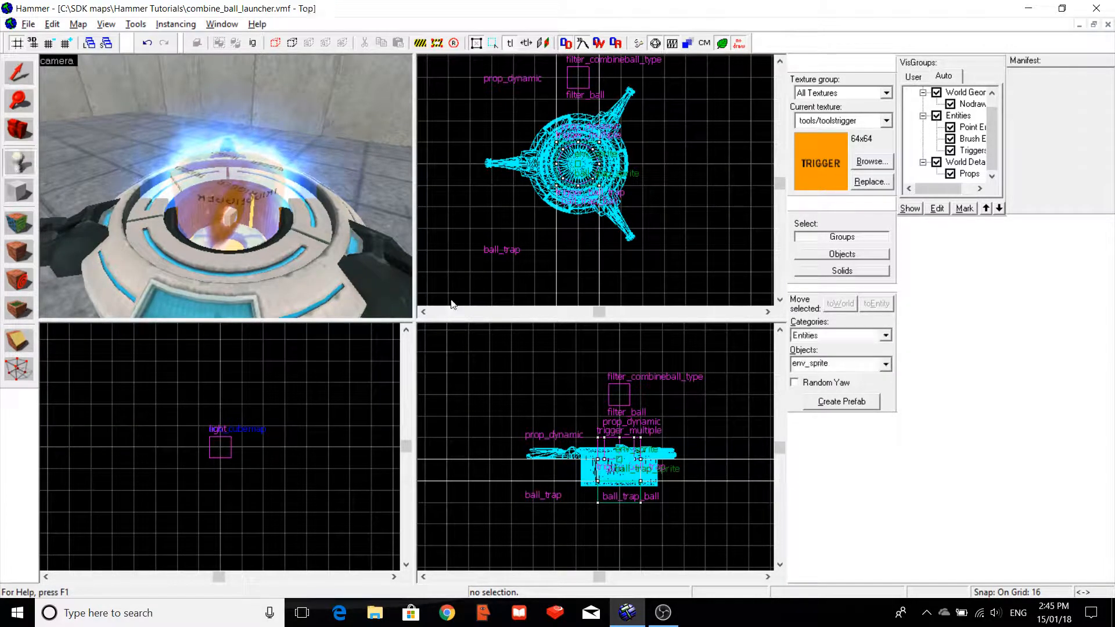
click(803, 365)
text(rel)
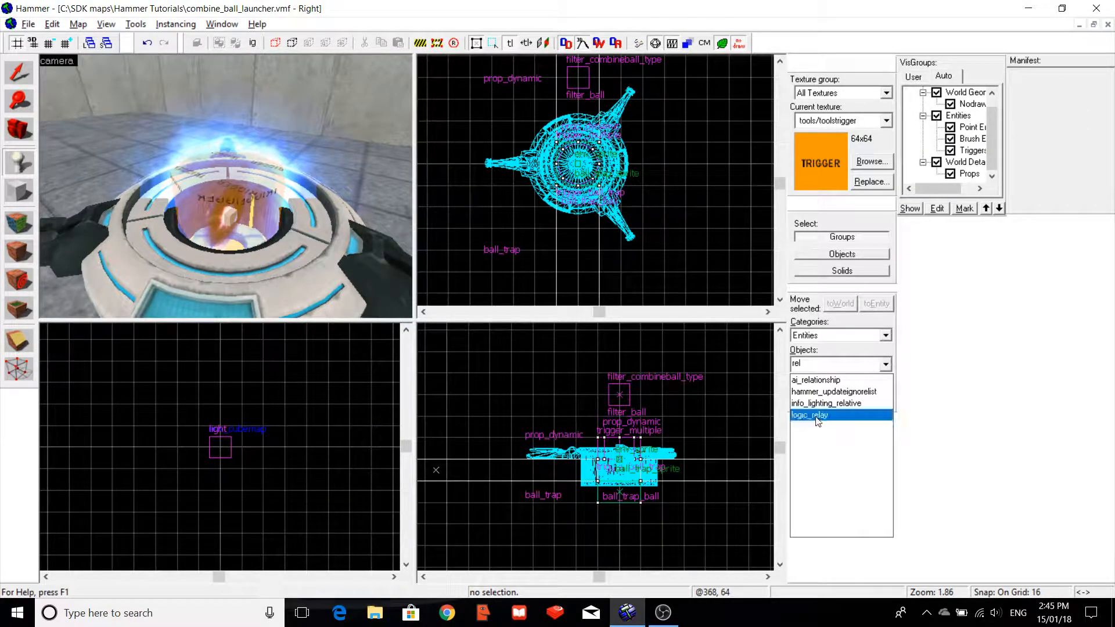
click(815, 416)
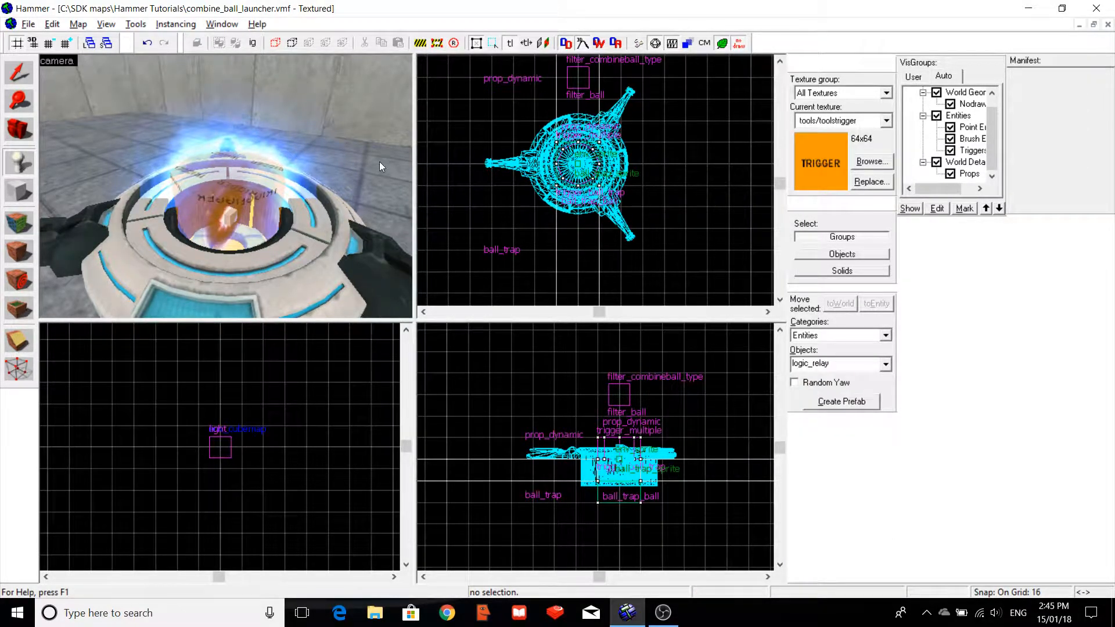
click(366, 196)
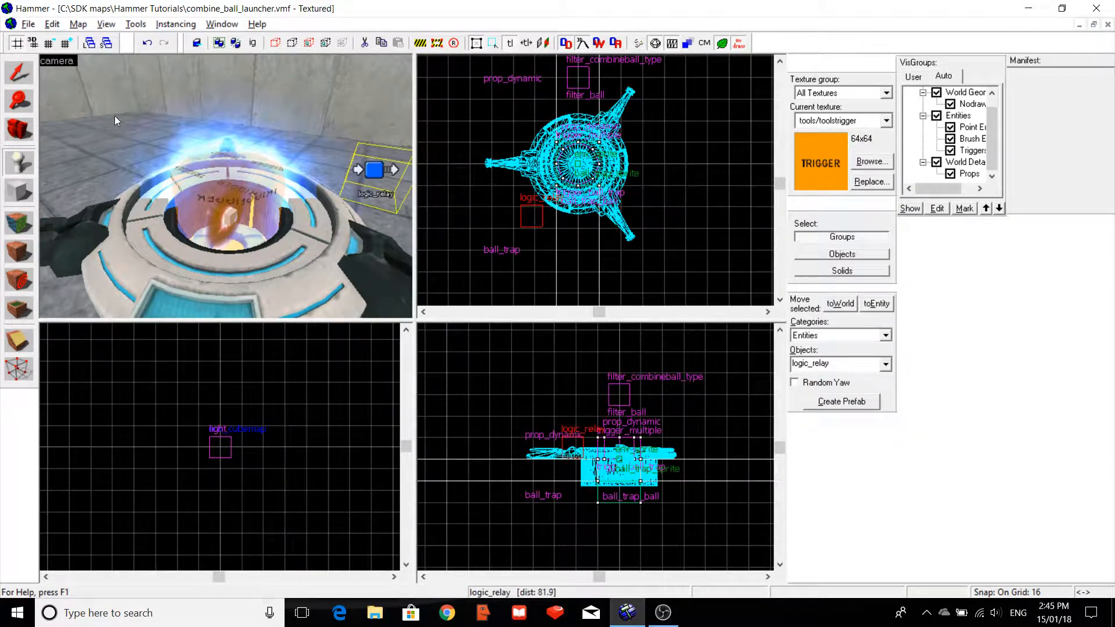
click(22, 74)
drag(530, 220, 523, 224)
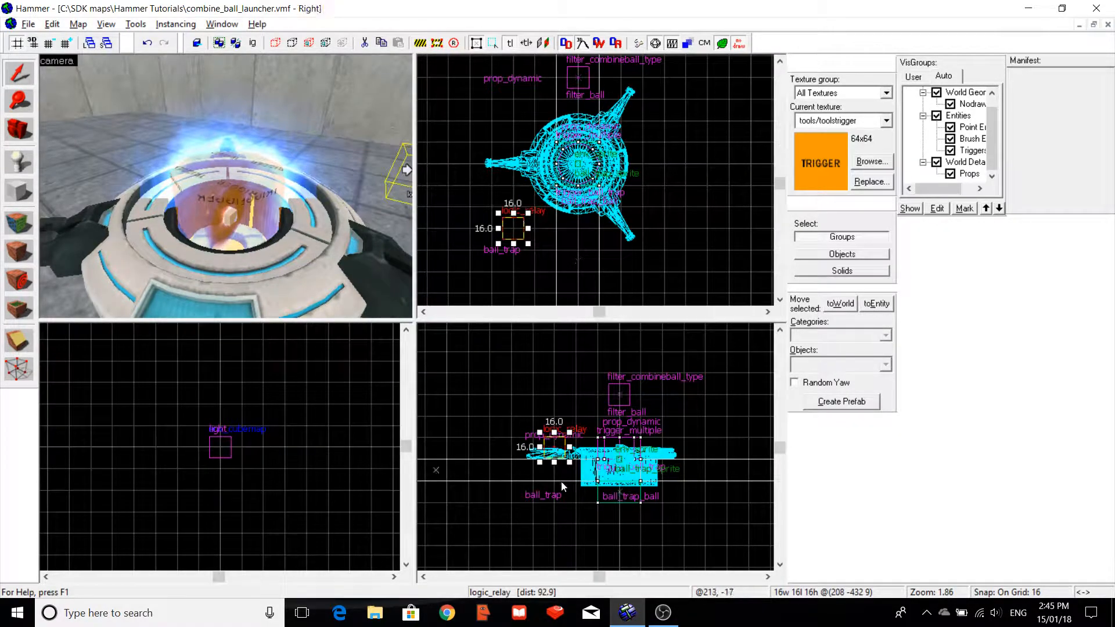
drag(554, 450, 554, 418)
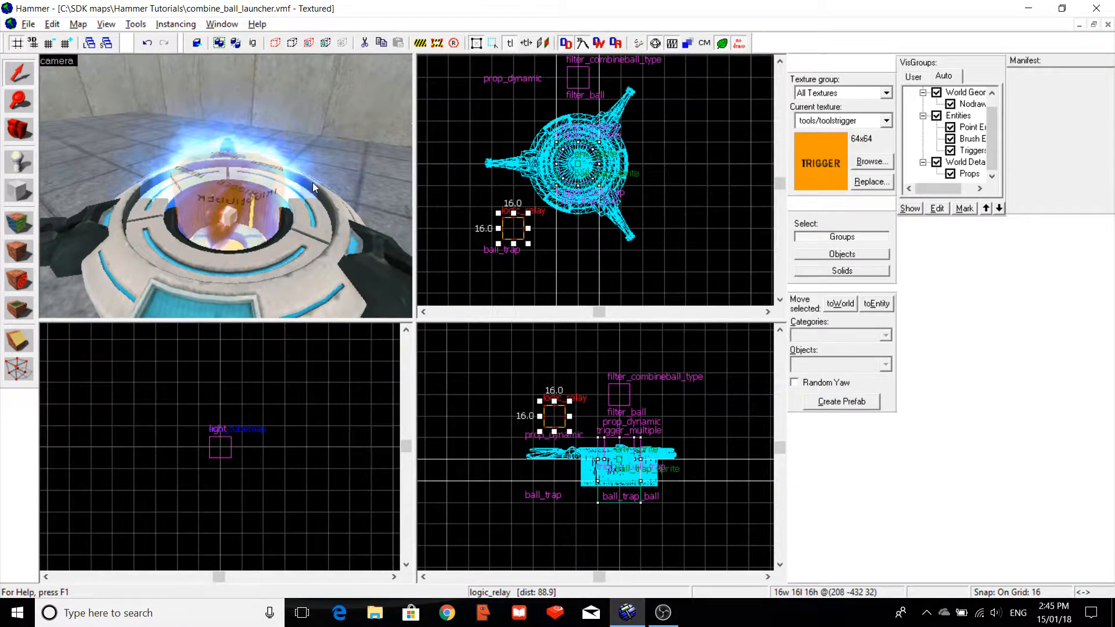
Name the new logic_relay relay_ball_trap_spawn and apply the name.
key(s)
key(d)
key(Left)
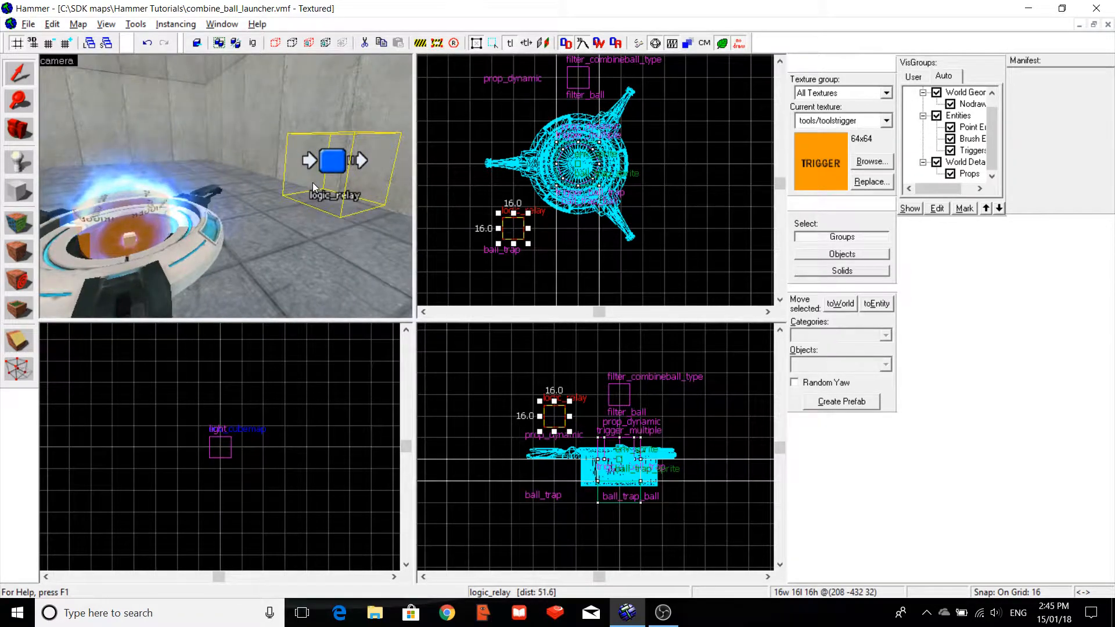
double_click(312, 183)
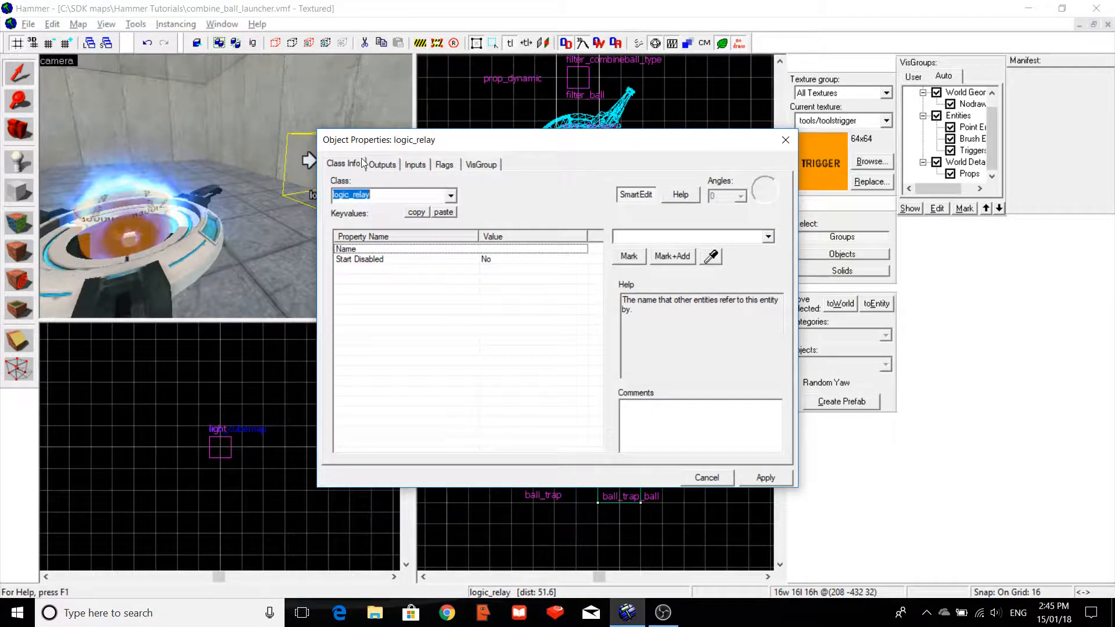
click(459, 71)
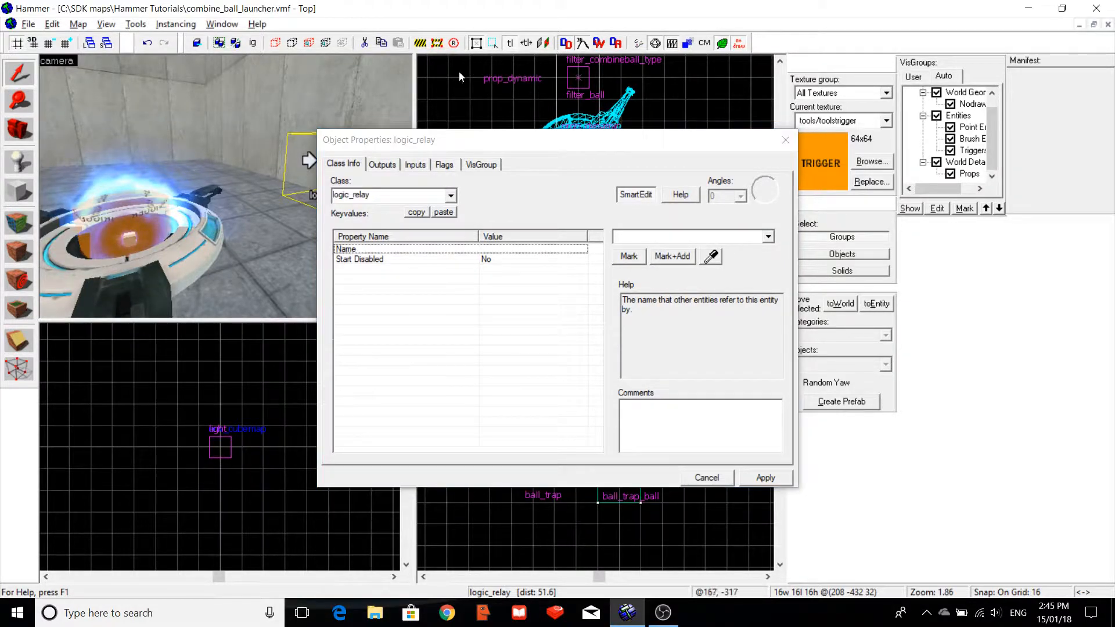
click(635, 237)
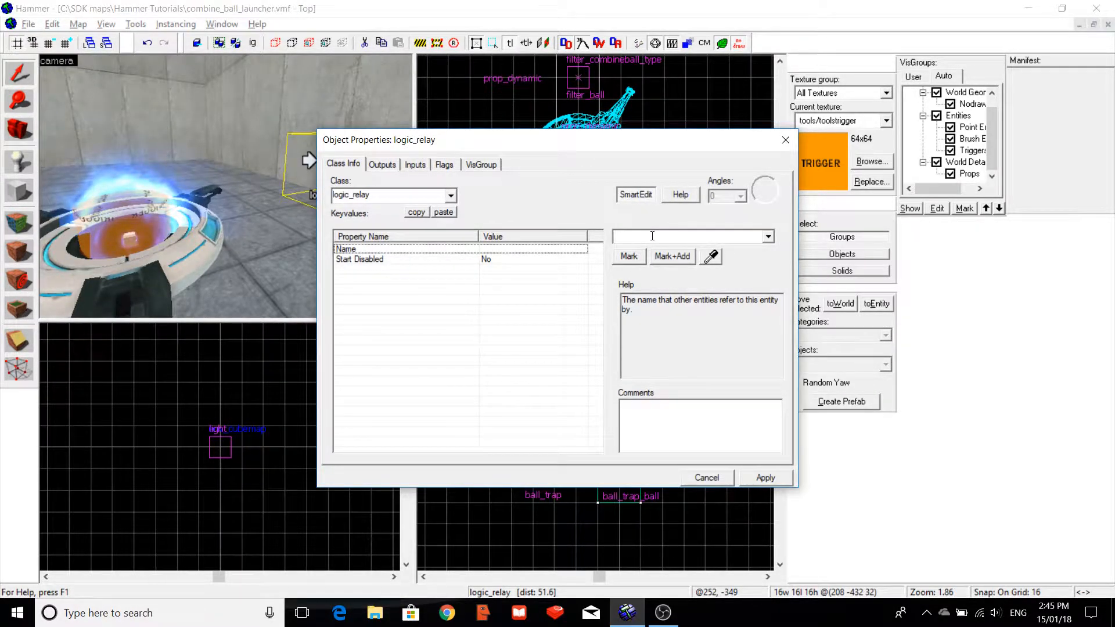
text(relay_)
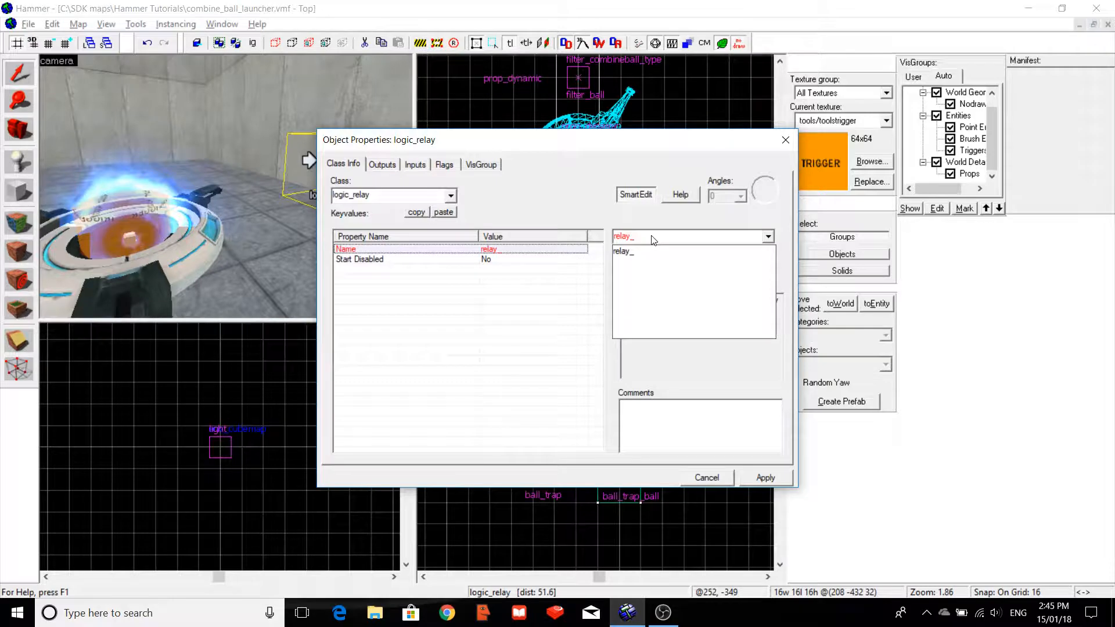
text(ball_trap_spawn)
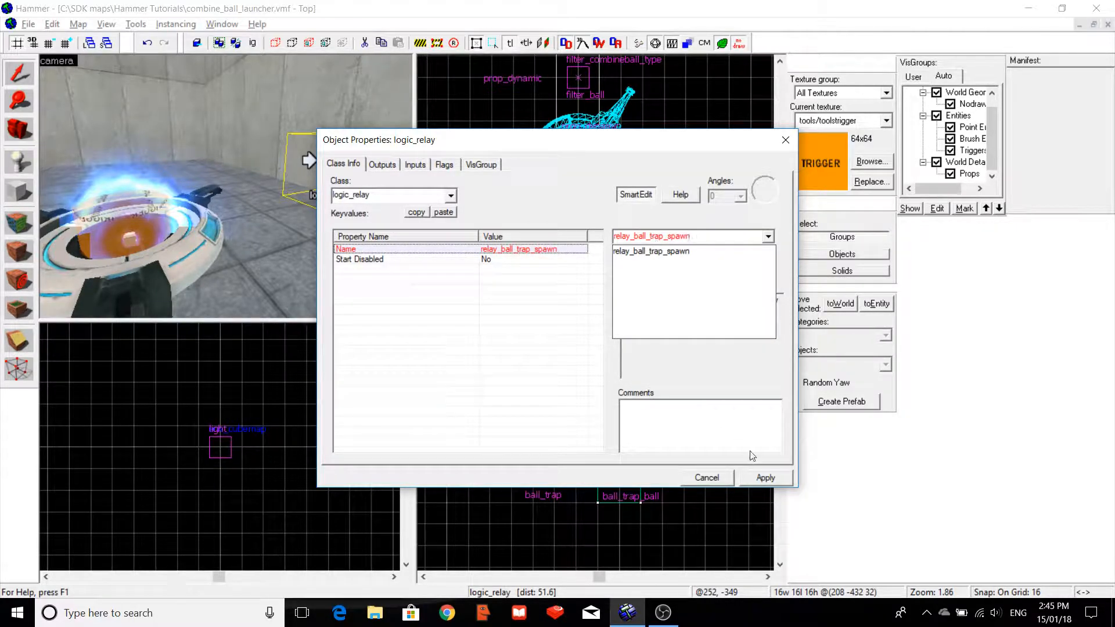
key(Return)
click(765, 477)
Add an OnSpawn output to relay_ball_trap_spawn that targets ball_trap_ball.
click(381, 165)
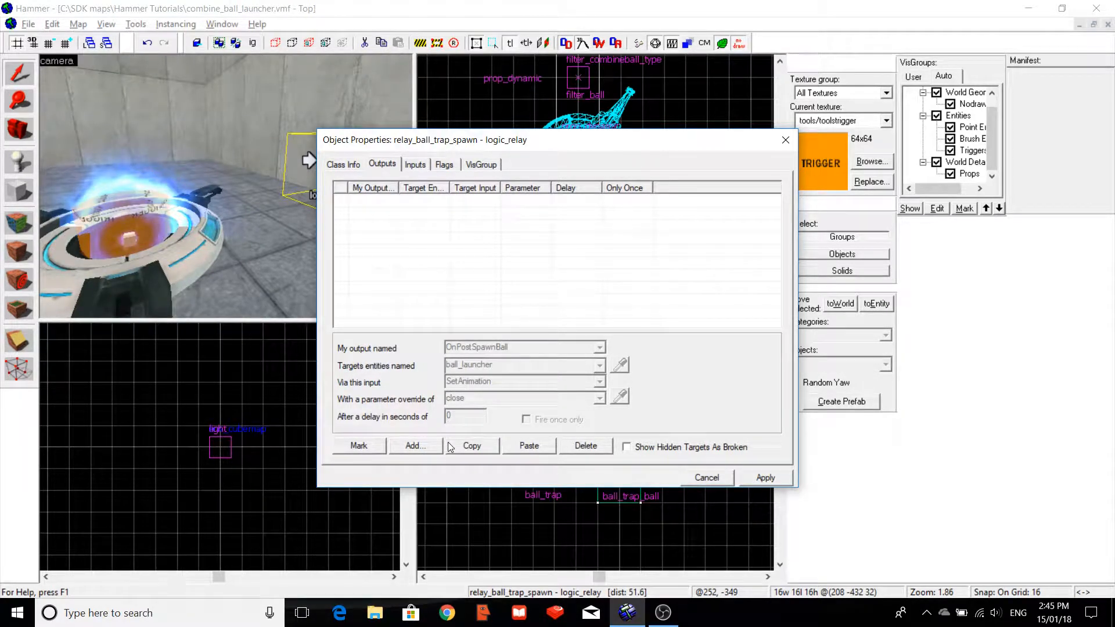
click(430, 448)
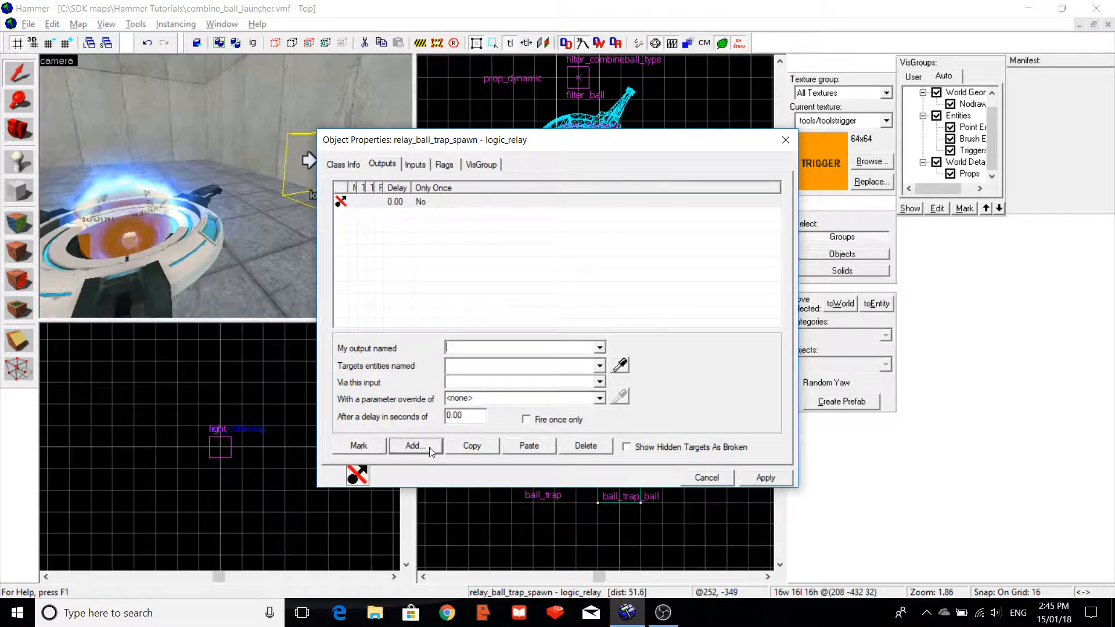
text(OnSpawn)
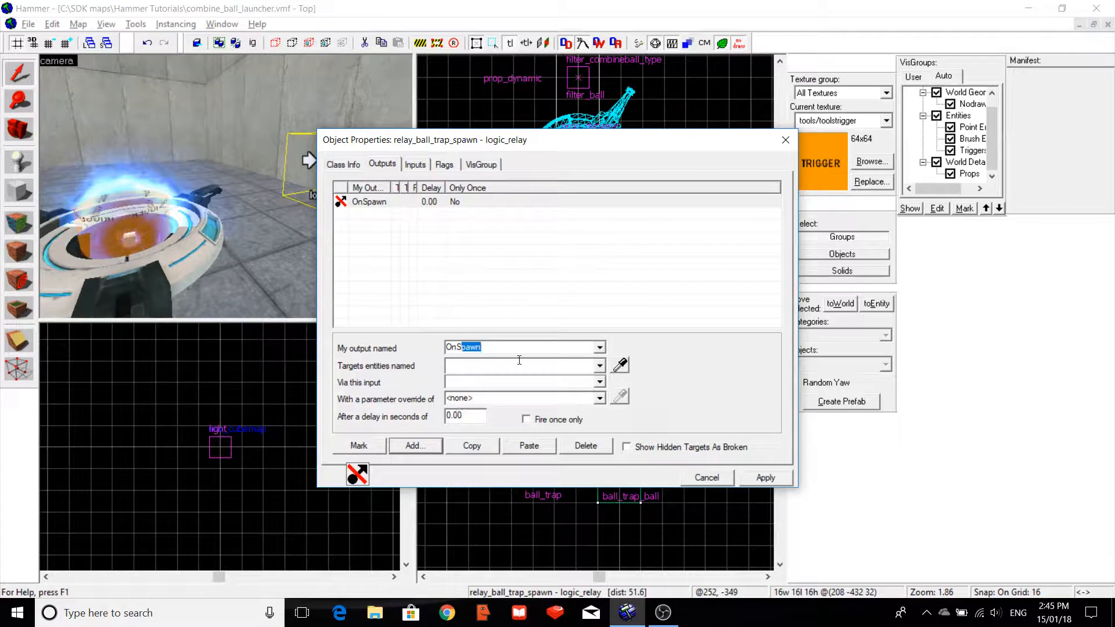
click(519, 360)
text(ball)
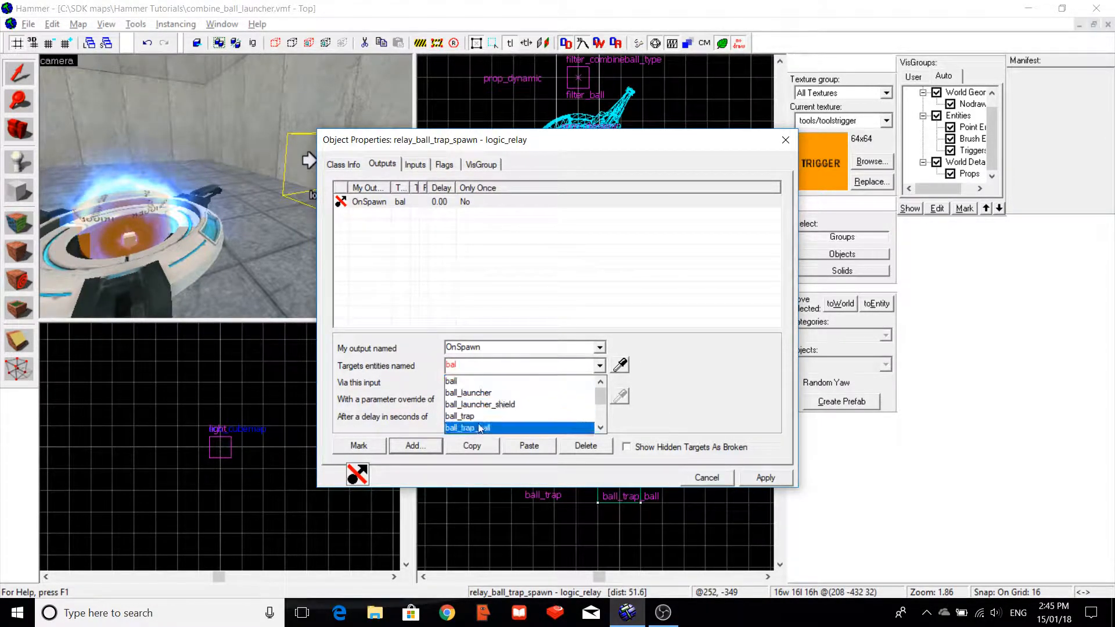
click(497, 425)
Set the OnSpawn output's input to SetParentAttachment and enter a parameter override beginning with ball_.
click(498, 385)
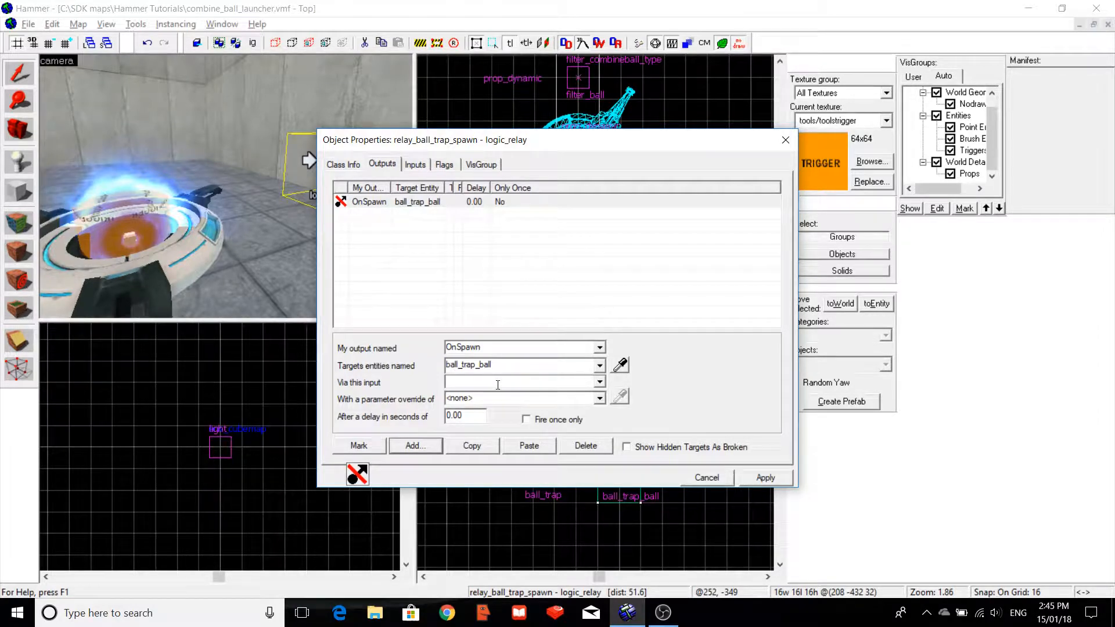
text(SetParent)
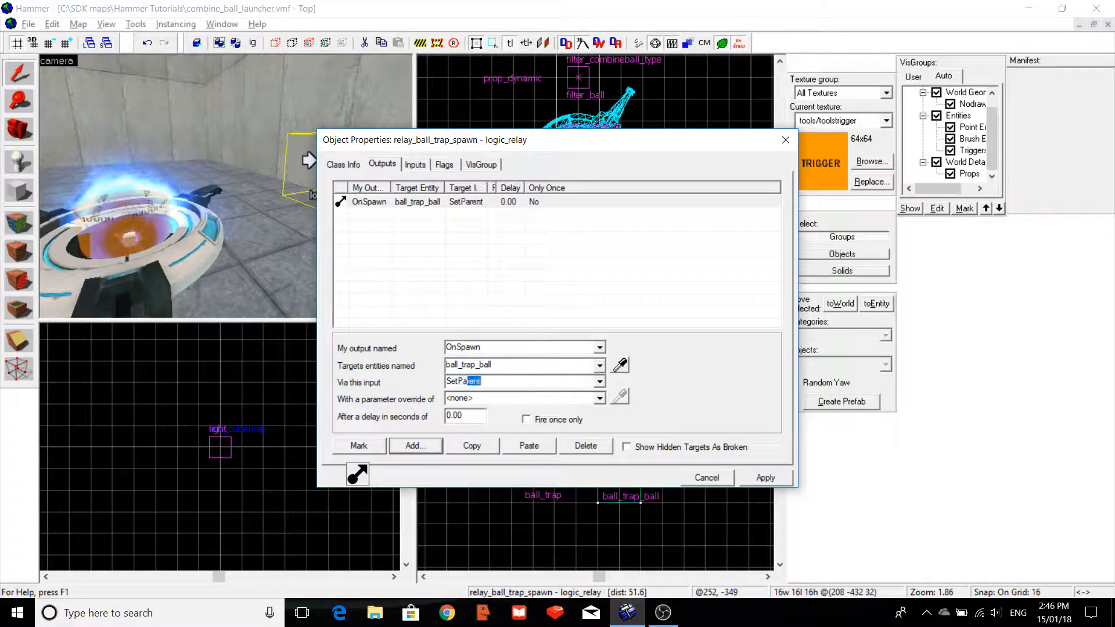
text(Attachment)
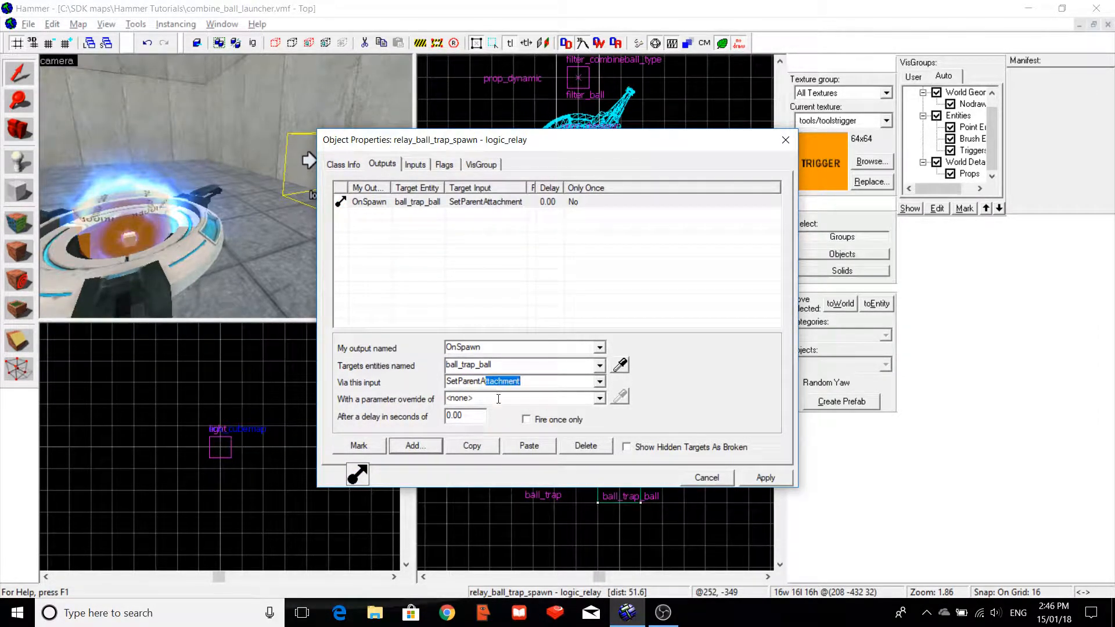
click(498, 399)
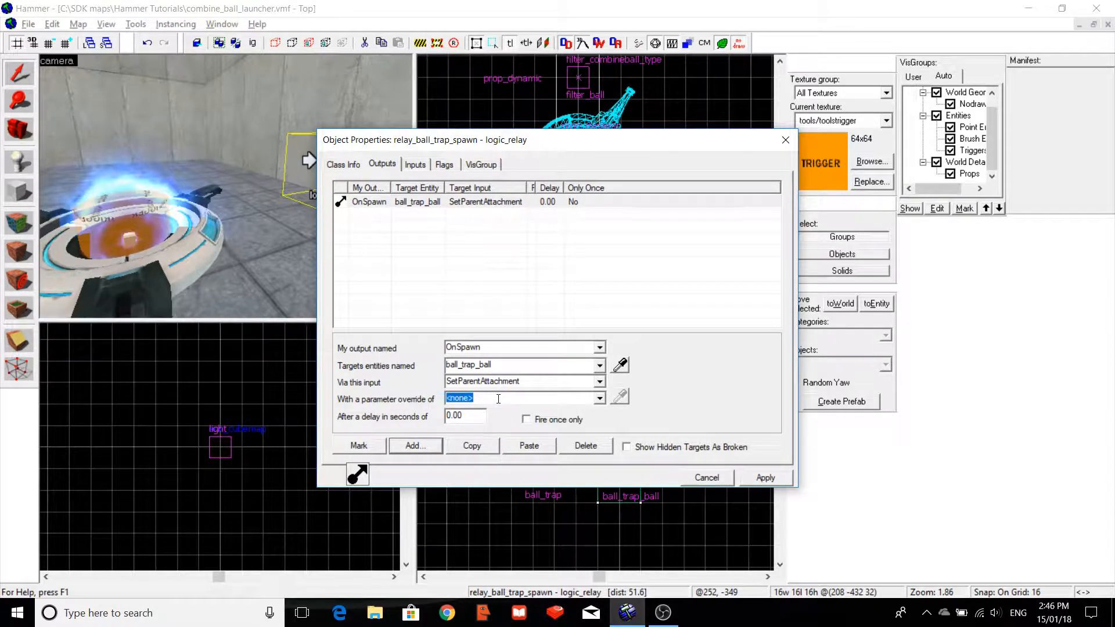
text(ball_)
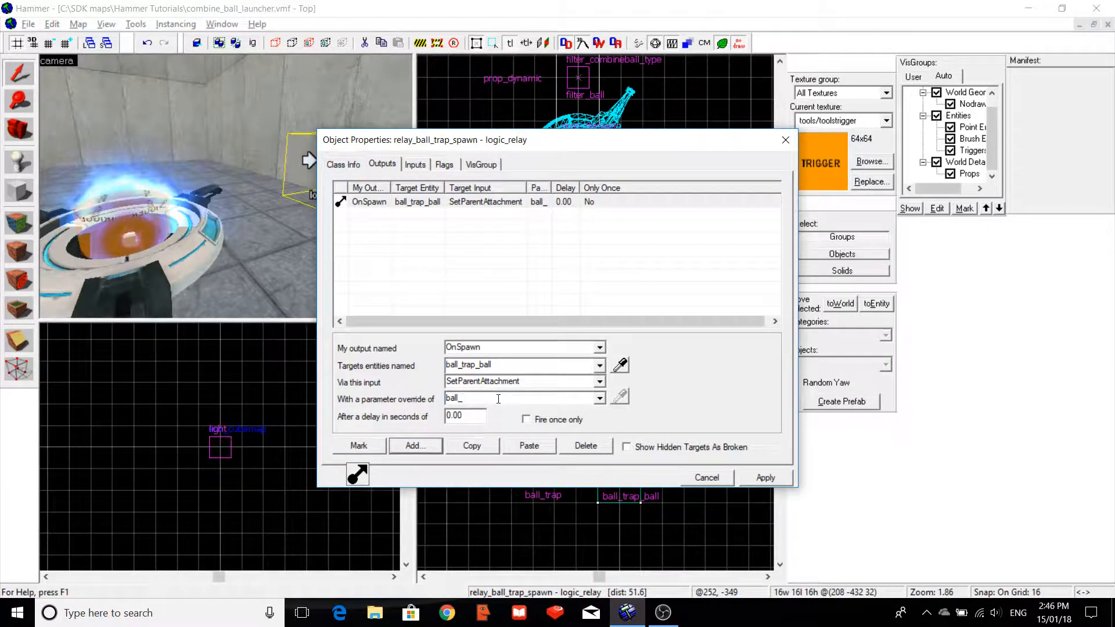
Set the OnSpawn output's parameter override to ball_attachment and duplicate that output in the relay.
text(attachme)
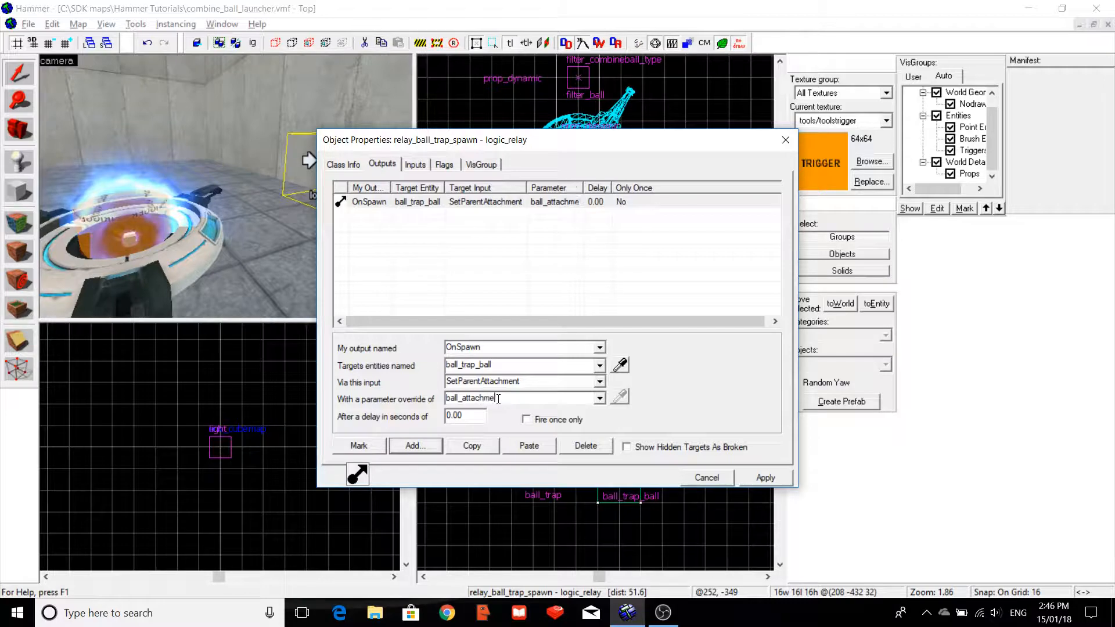
text(nt)
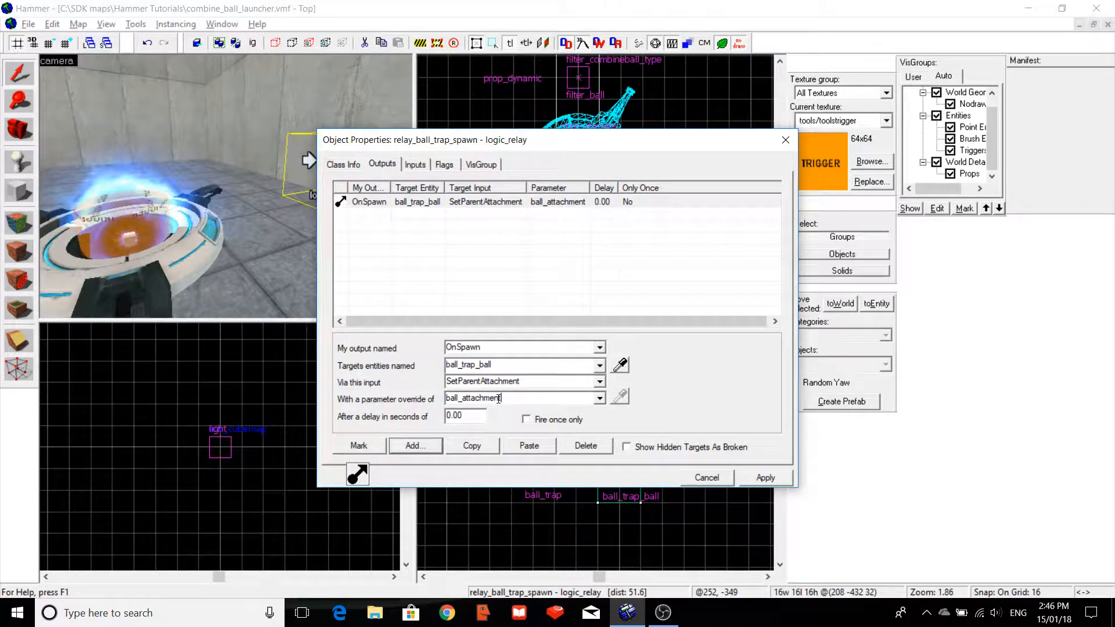
click(471, 445)
click(528, 446)
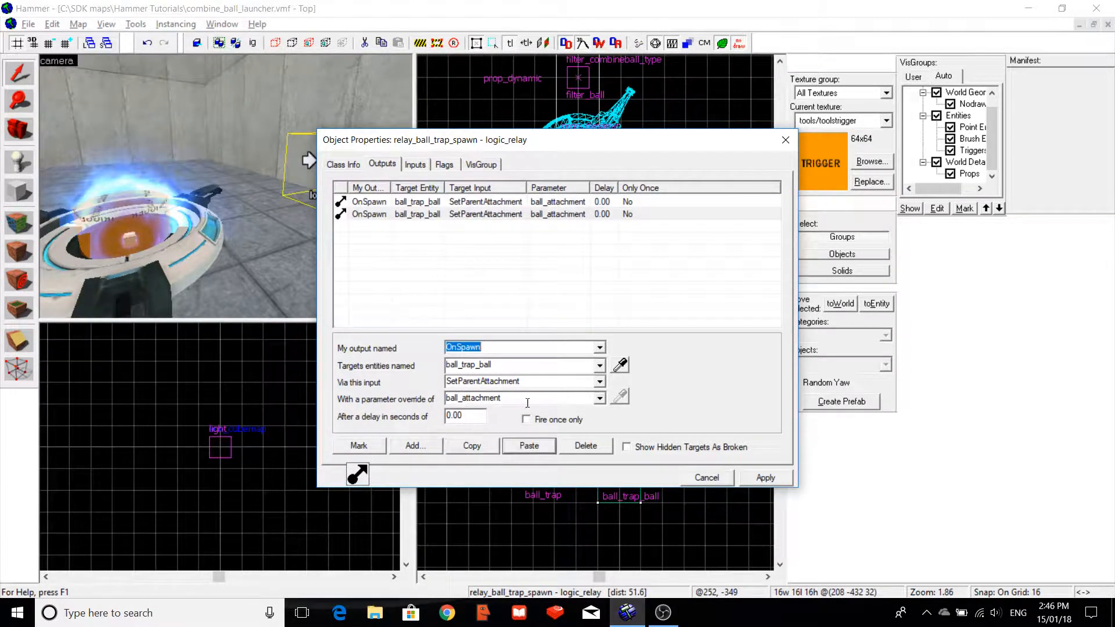
Retarget the duplicated OnSpawn output to ball_trap_sprite, apply the relay's outputs, and close its properties and selection.
click(535, 367)
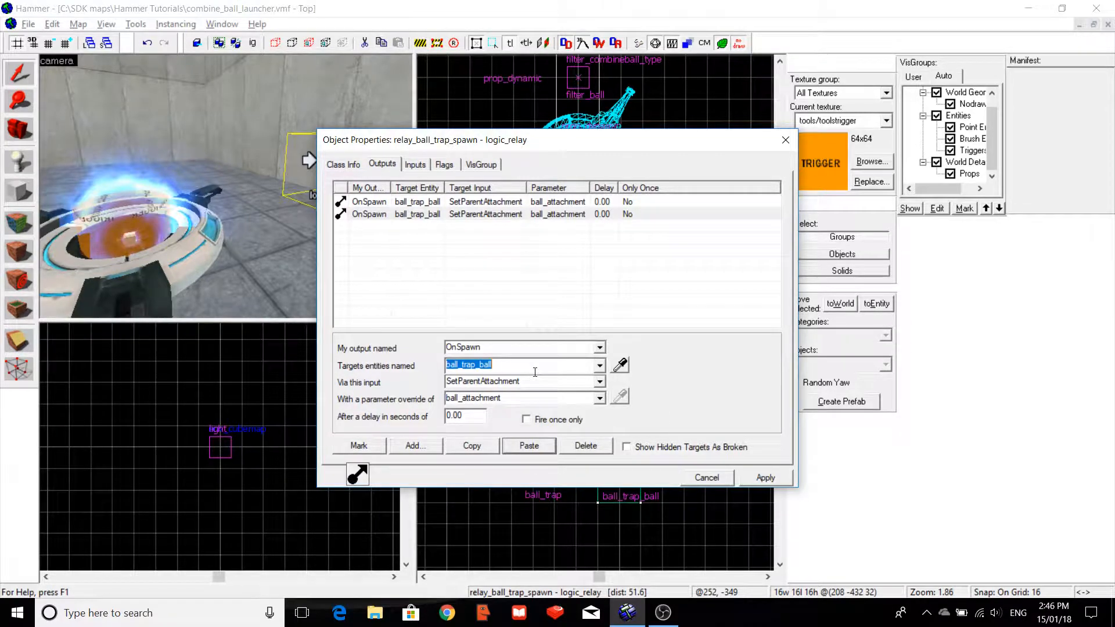
text(bs)
key(BackSpace)
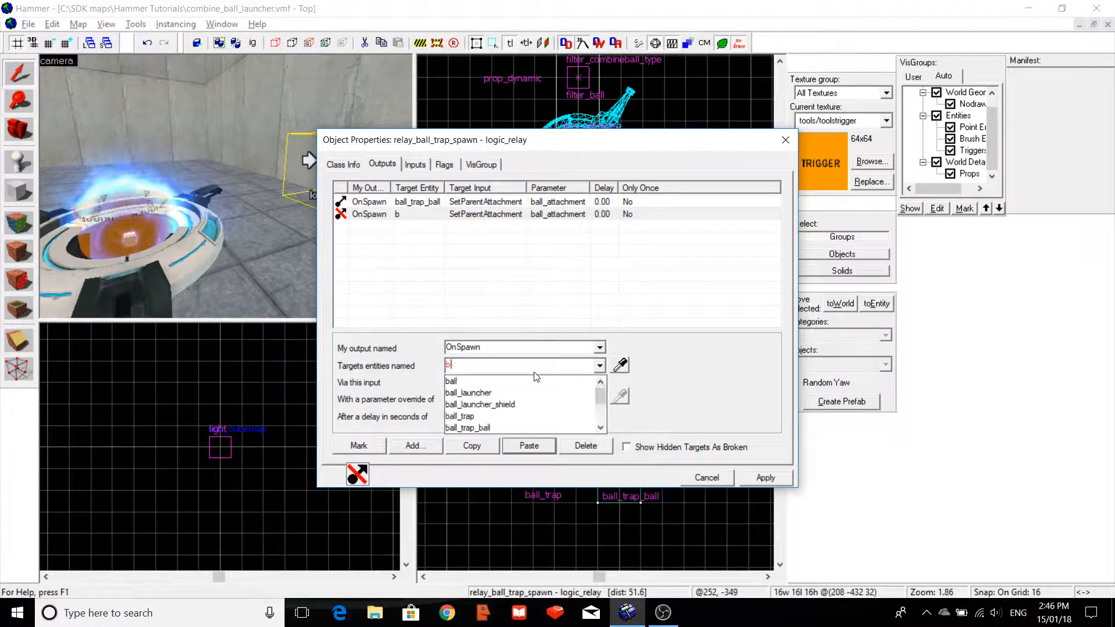
click(535, 427)
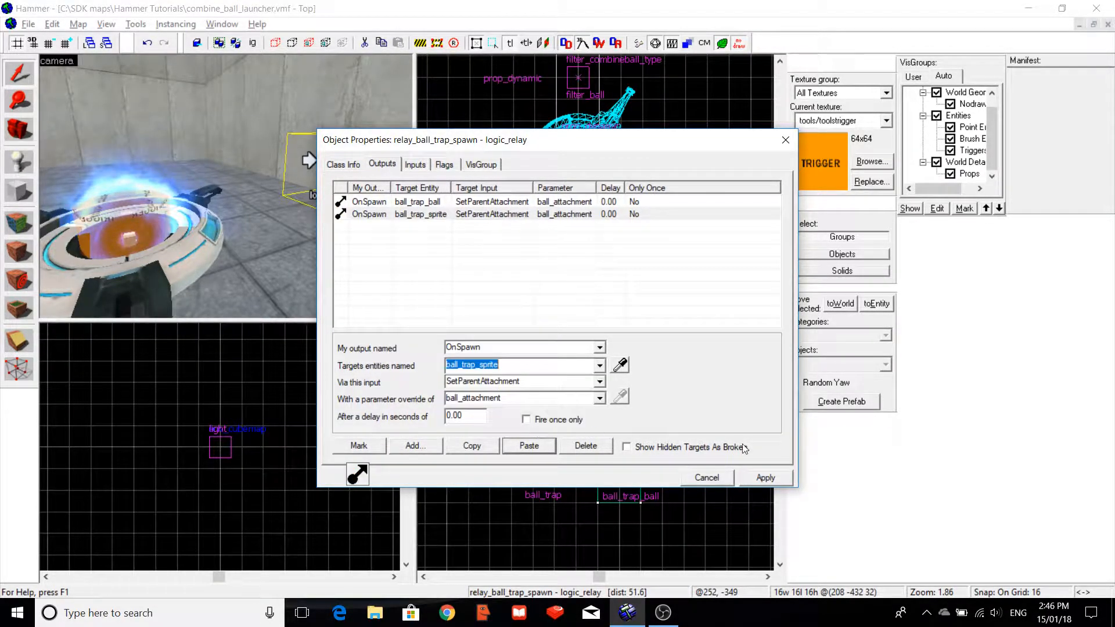
click(765, 477)
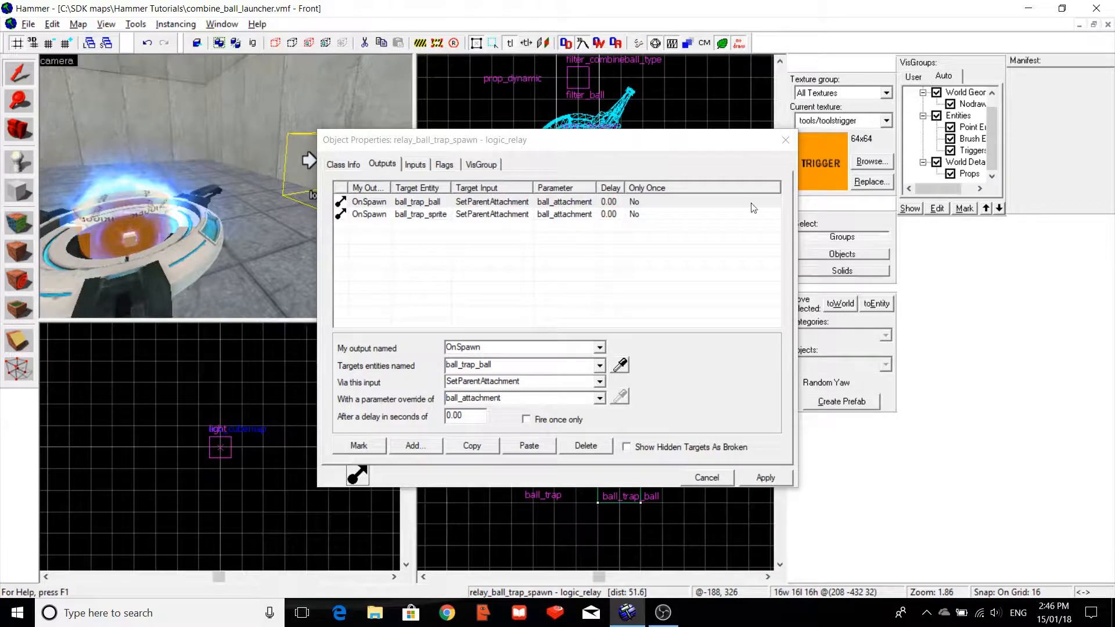
click(345, 163)
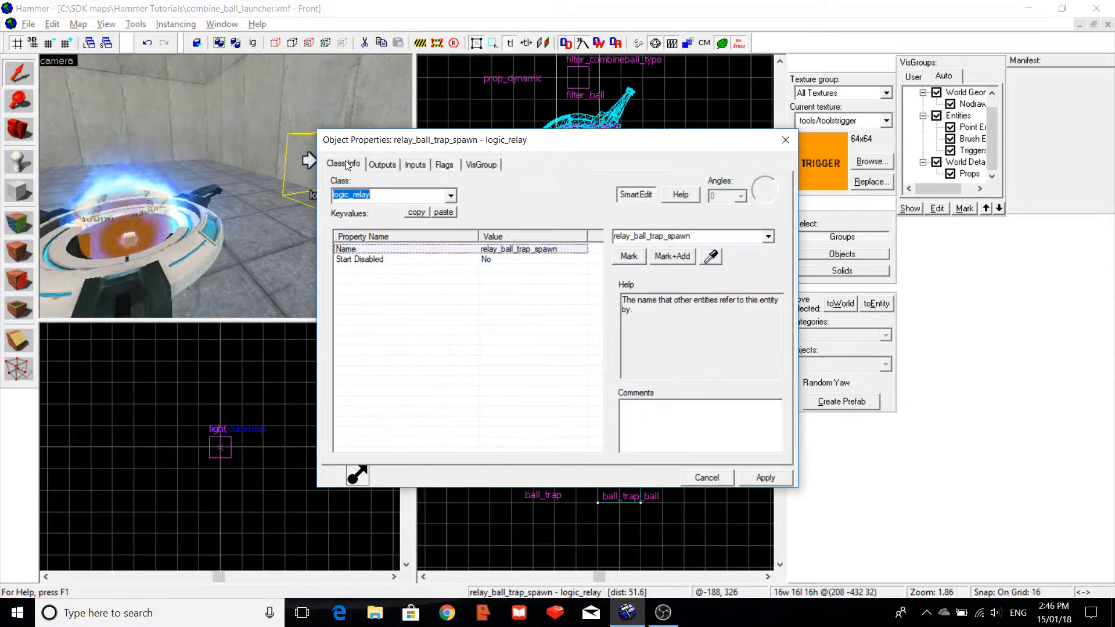
click(784, 140)
key(Escape)
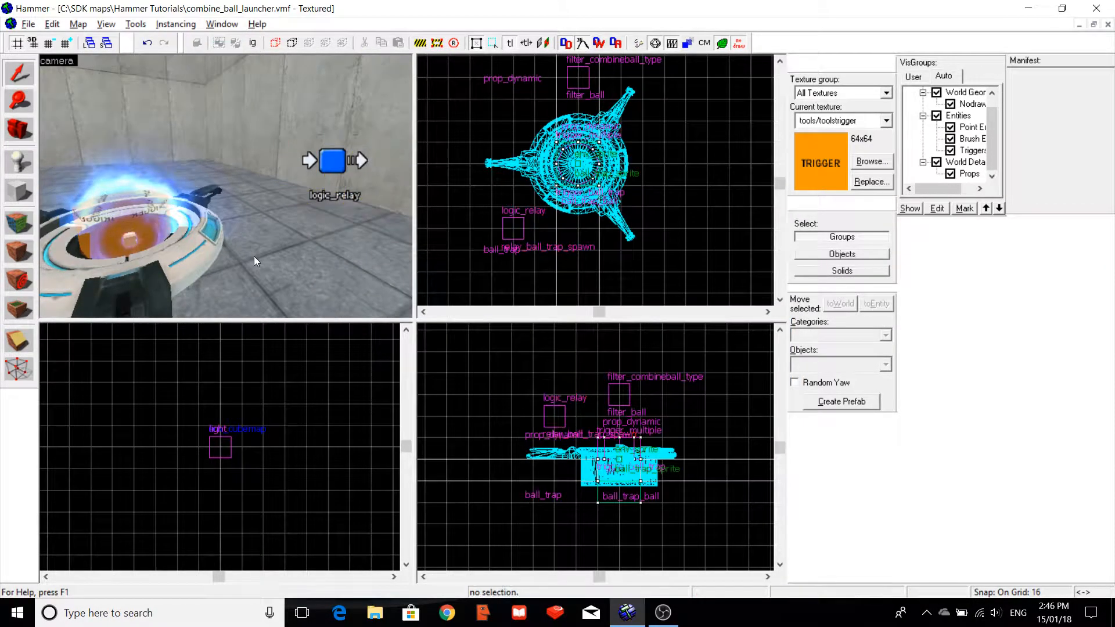
Place a path_track entity on the floor beside the ball trap.
key(a)
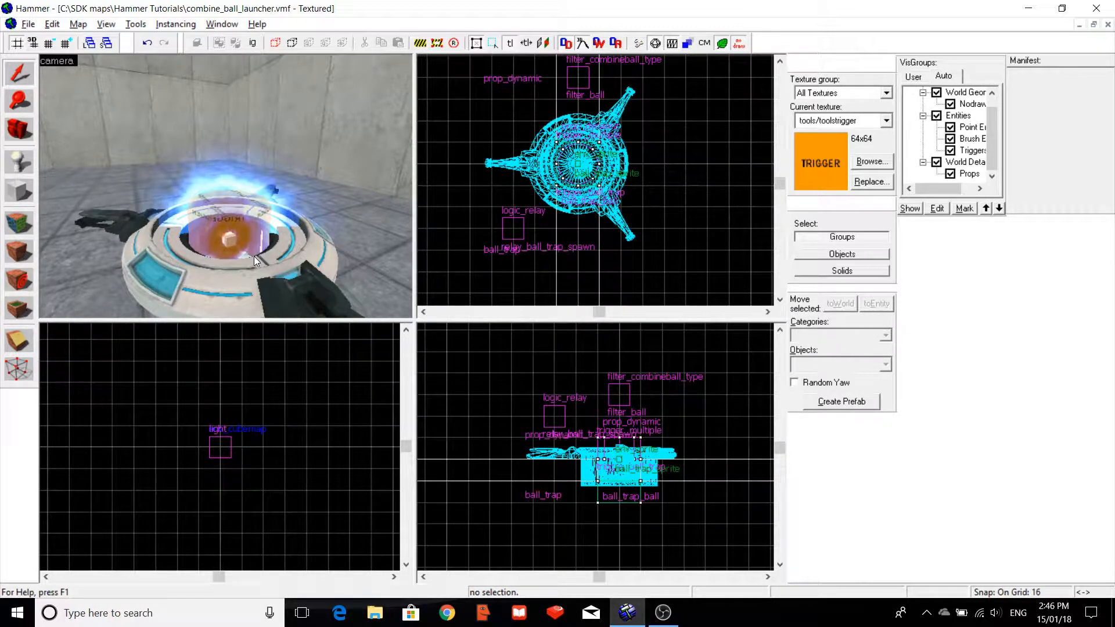
click(21, 168)
click(864, 361)
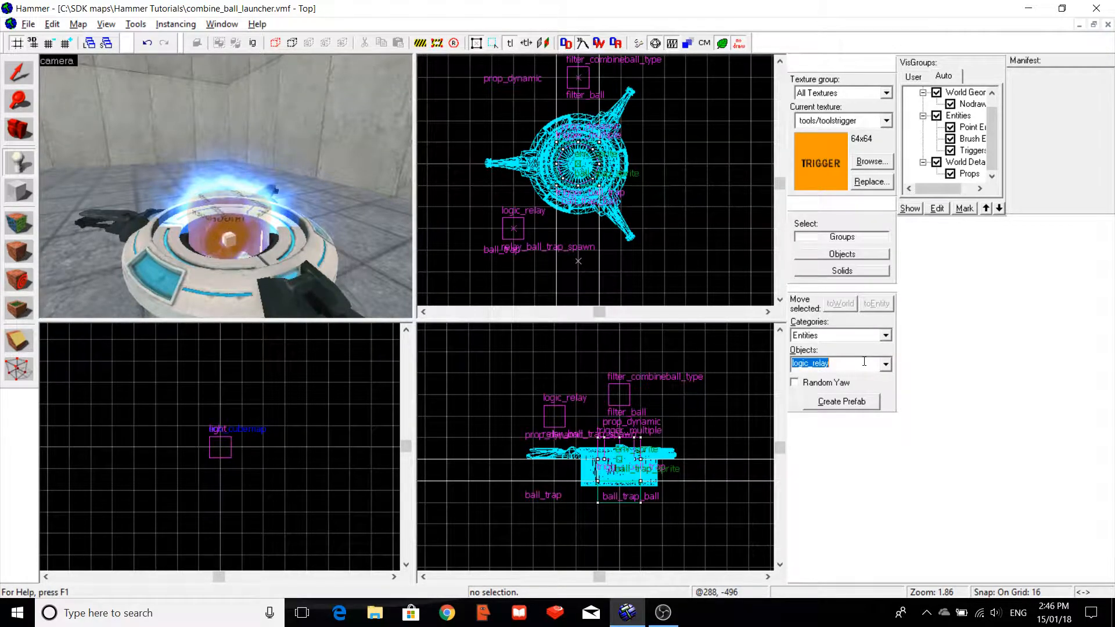
text(pathtr)
key(Return)
click(315, 207)
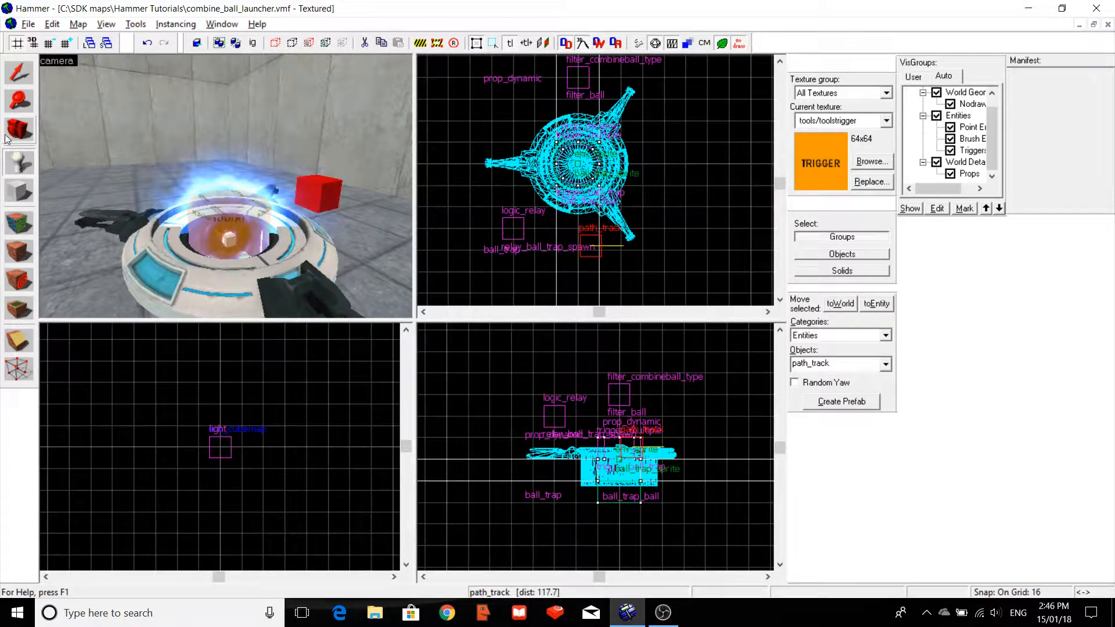
Move the path_track to one side and raise it above the ball trap, to about 272, -448, 48.
click(23, 79)
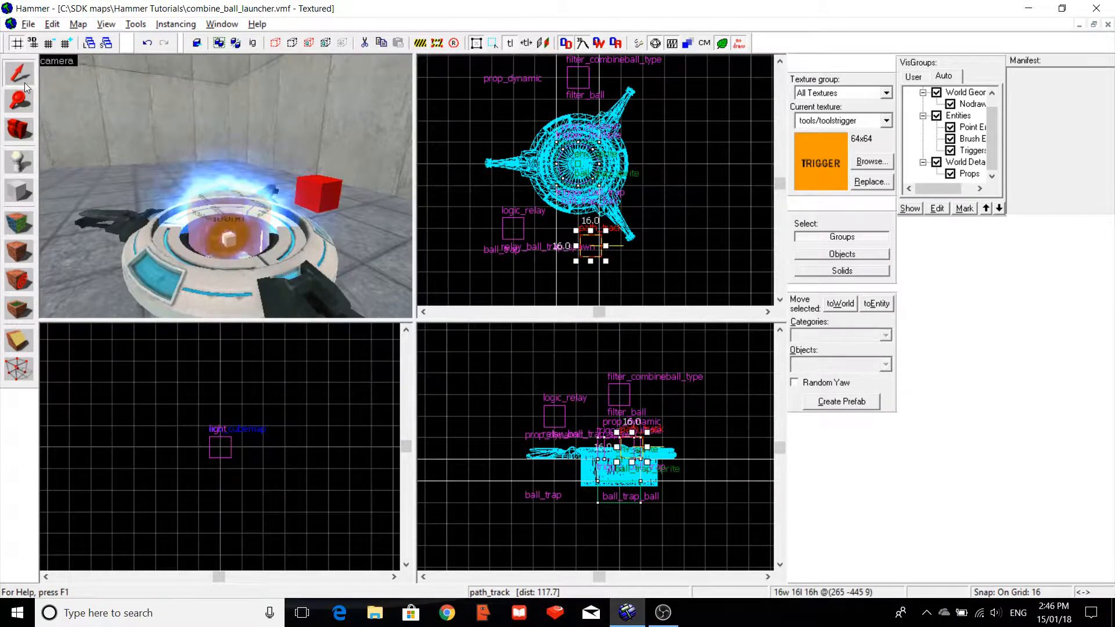
drag(584, 244, 594, 248)
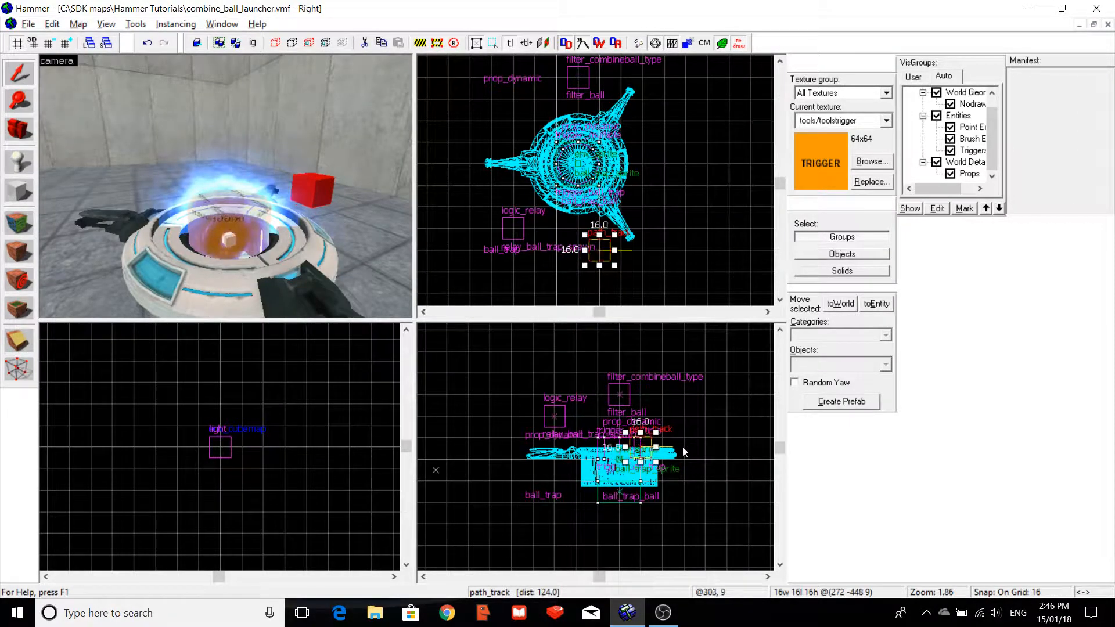
drag(633, 447, 636, 399)
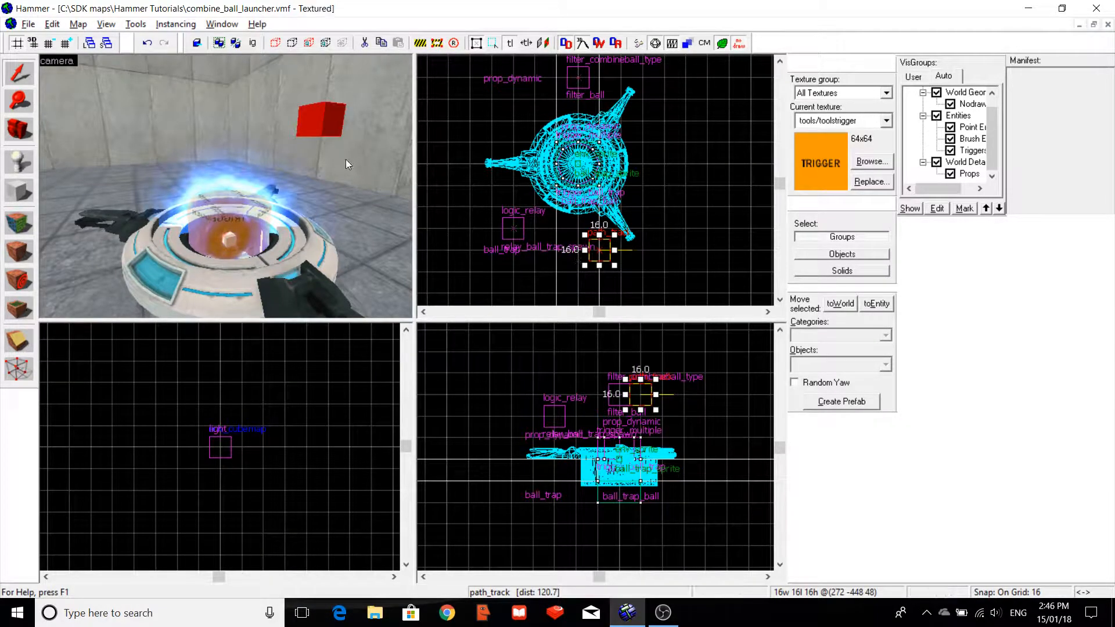
Examine the ball trap and the raised path_track from several angles in the 3D view.
key(a)
key(w)
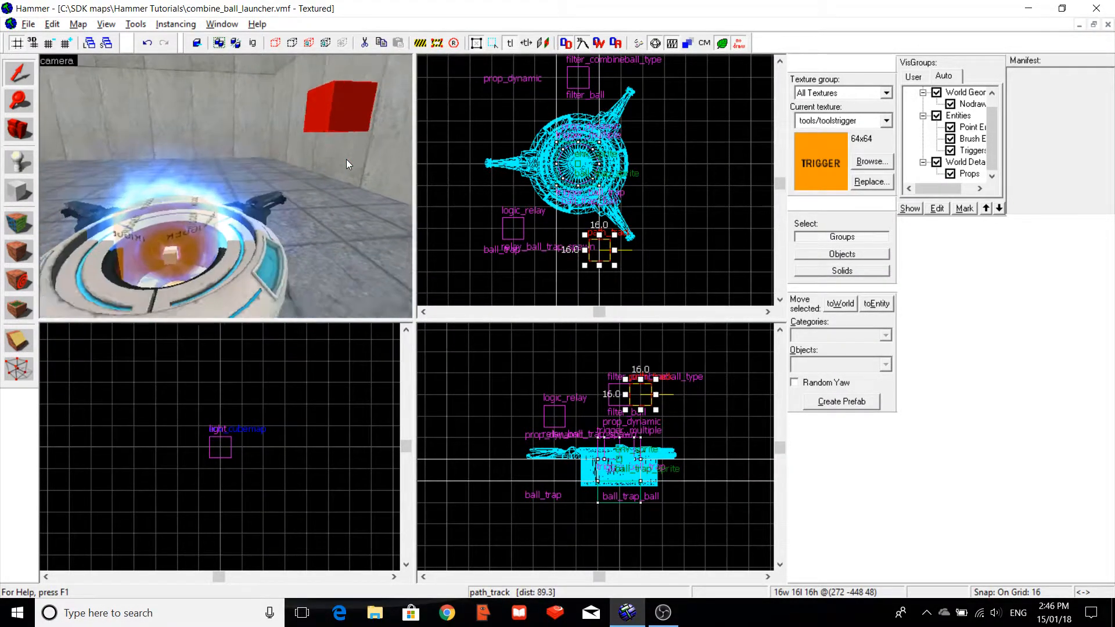
key(d)
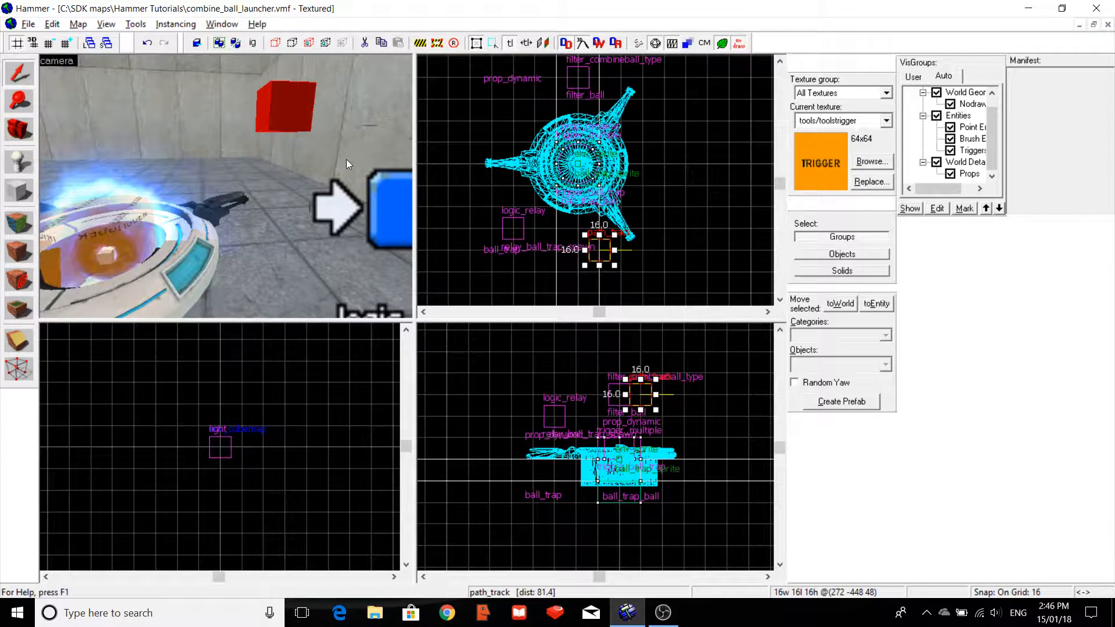
key(d)
key(a)
key(Down)
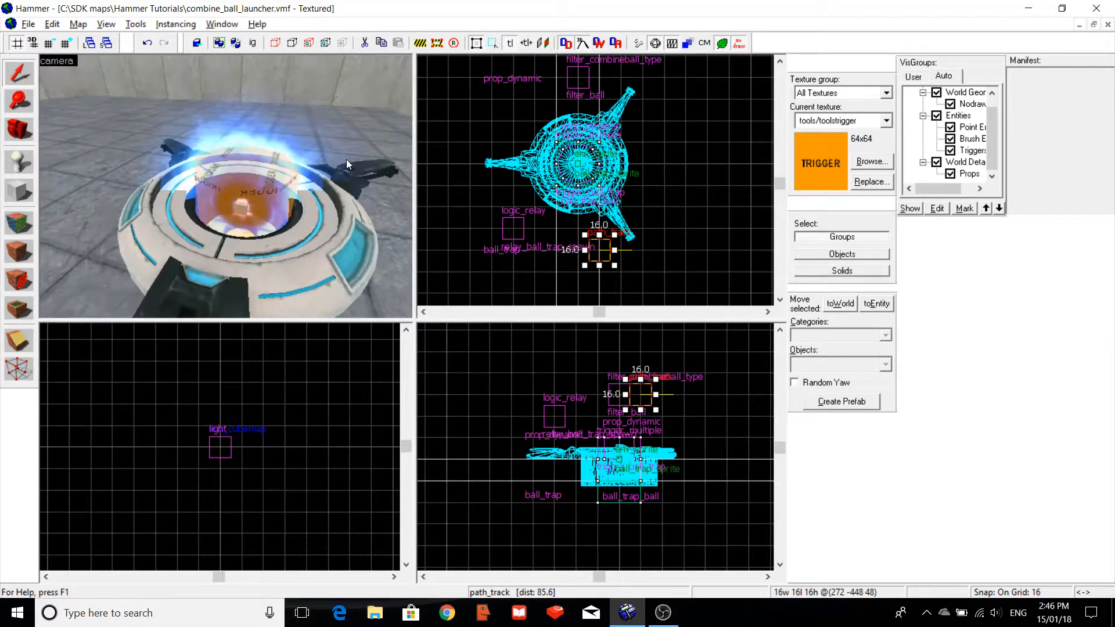
key(w)
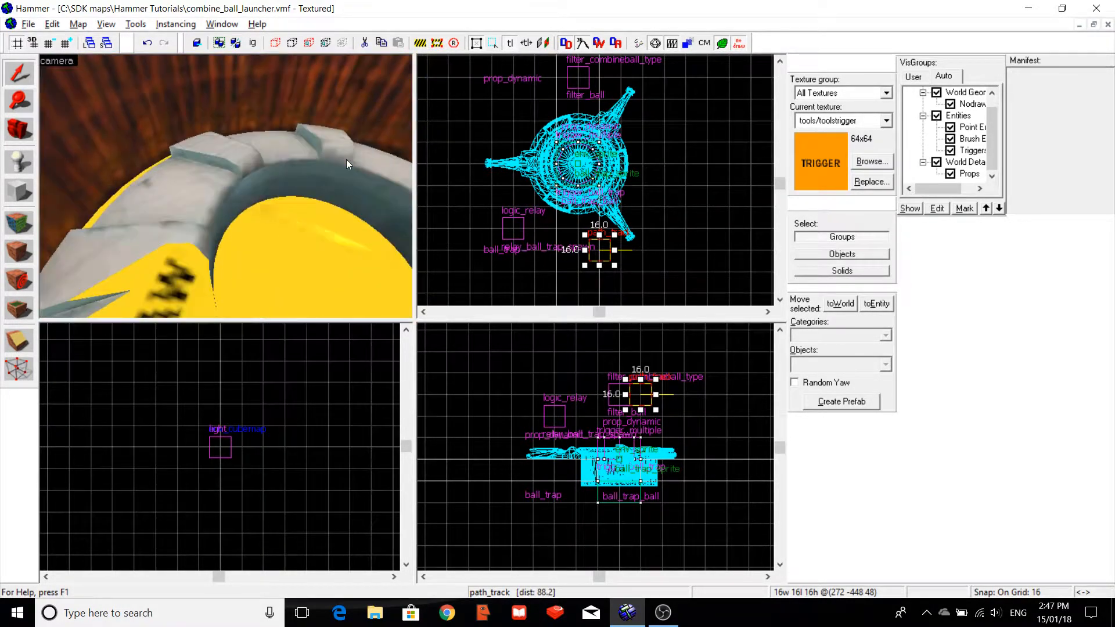
key(s)
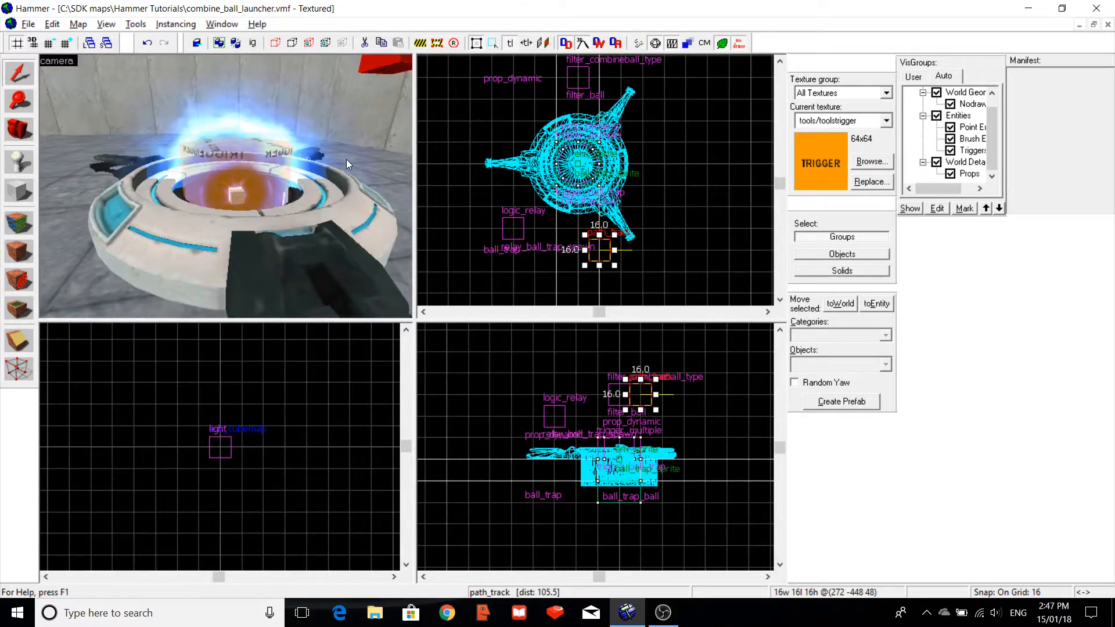
key(a)
key(Up)
key(w)
key(Down)
key(s)
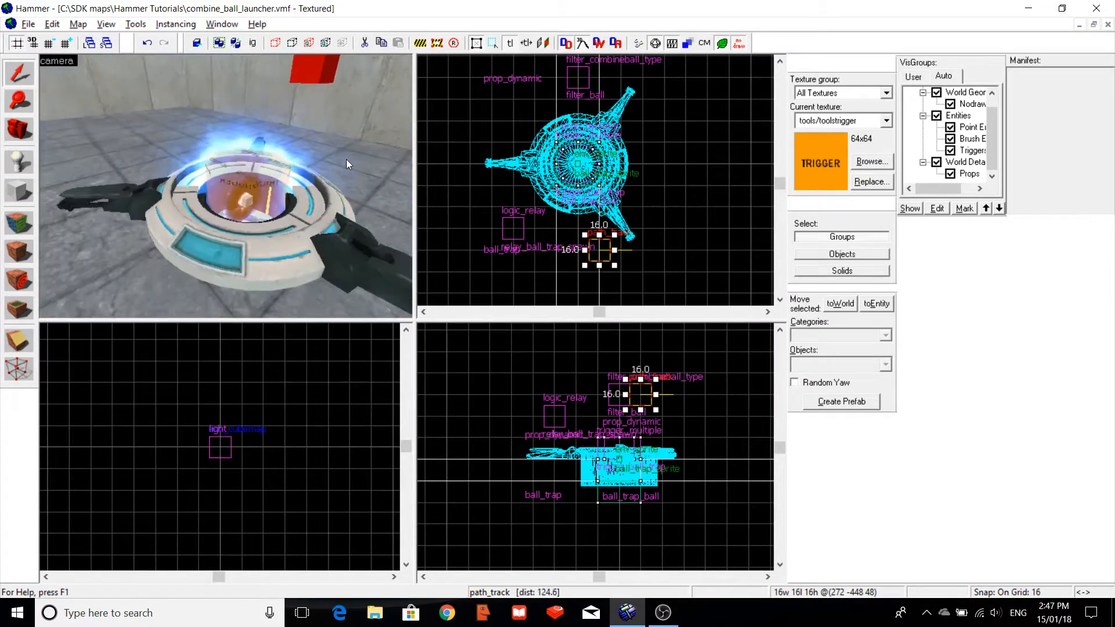
key(w)
key(Left)
key(Up)
key(Down)
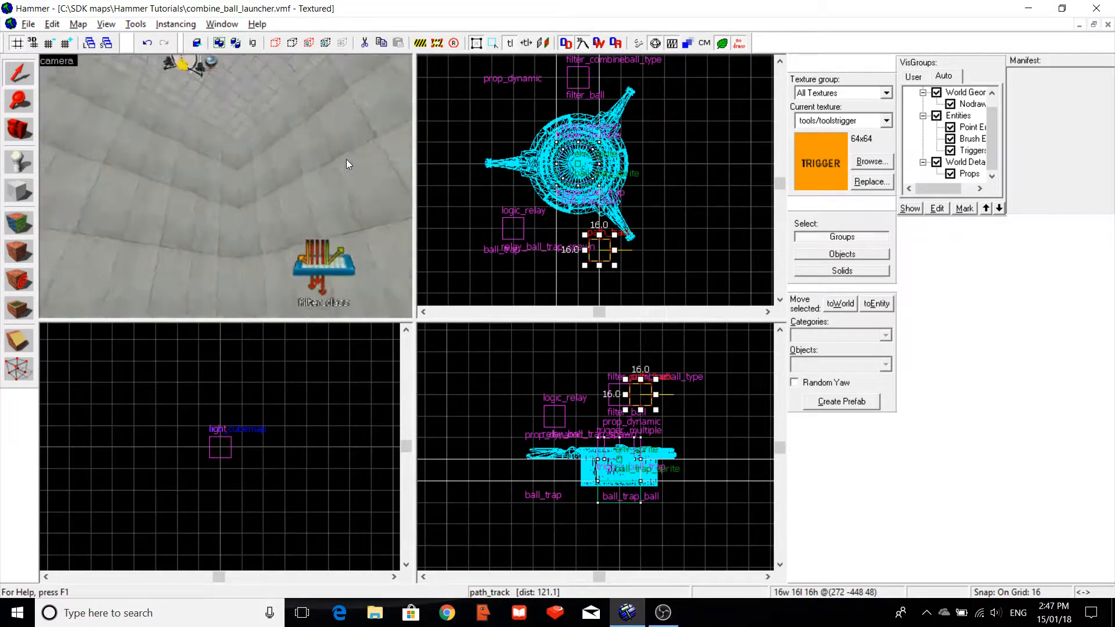
key(Right)
key(Down)
key(w)
key(s)
key(Up)
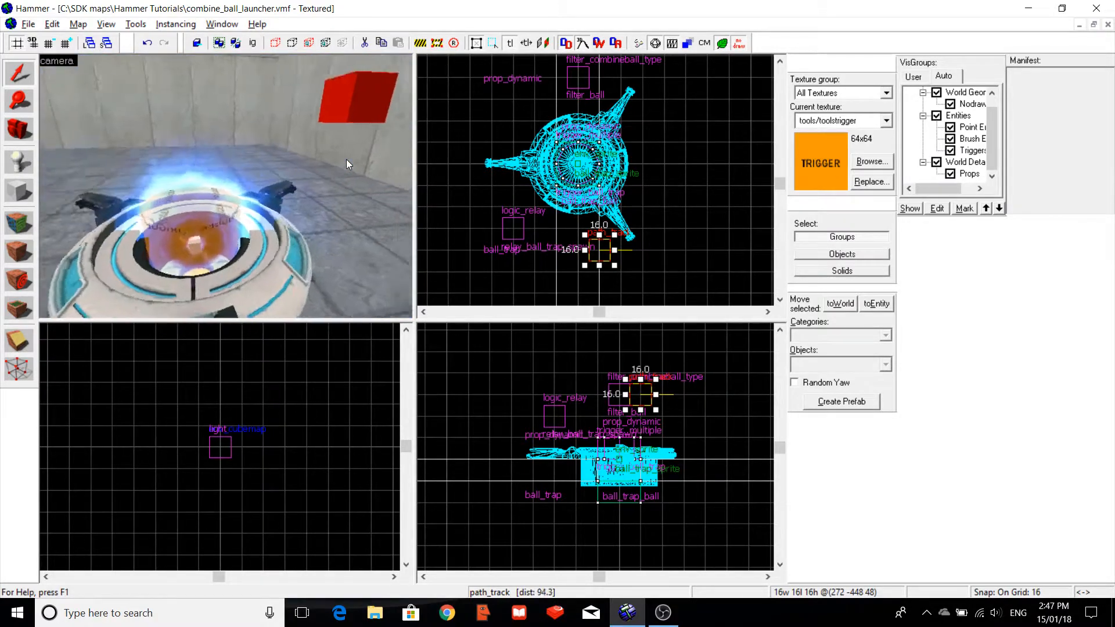
key(s)
key(Up)
key(d)
key(d)
key(w)
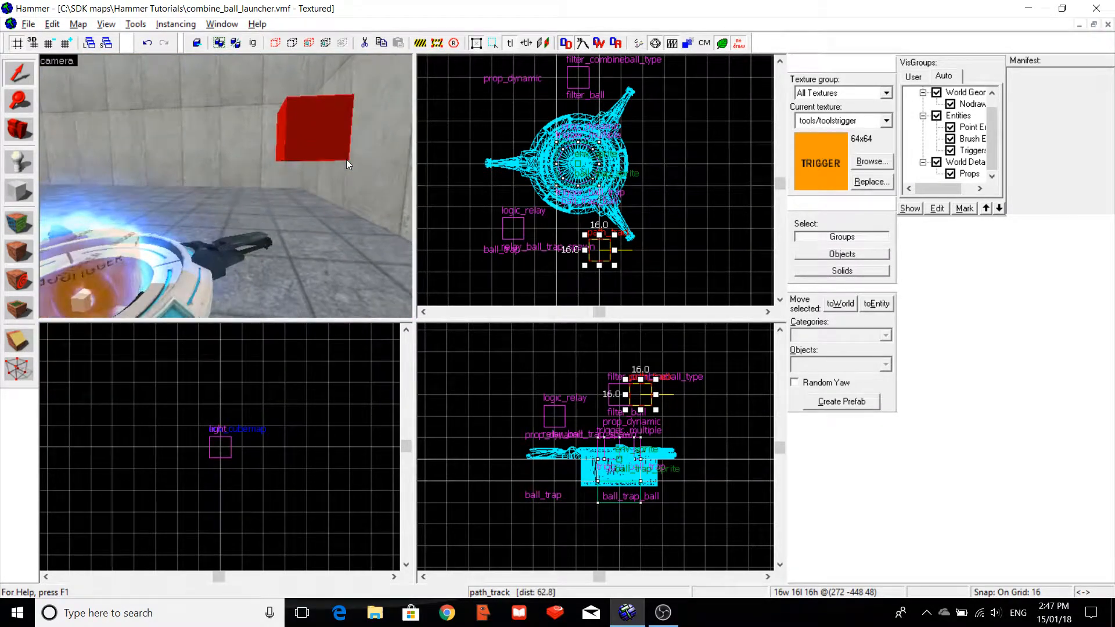
key(Left)
key(Down)
key(Right)
key(Up)
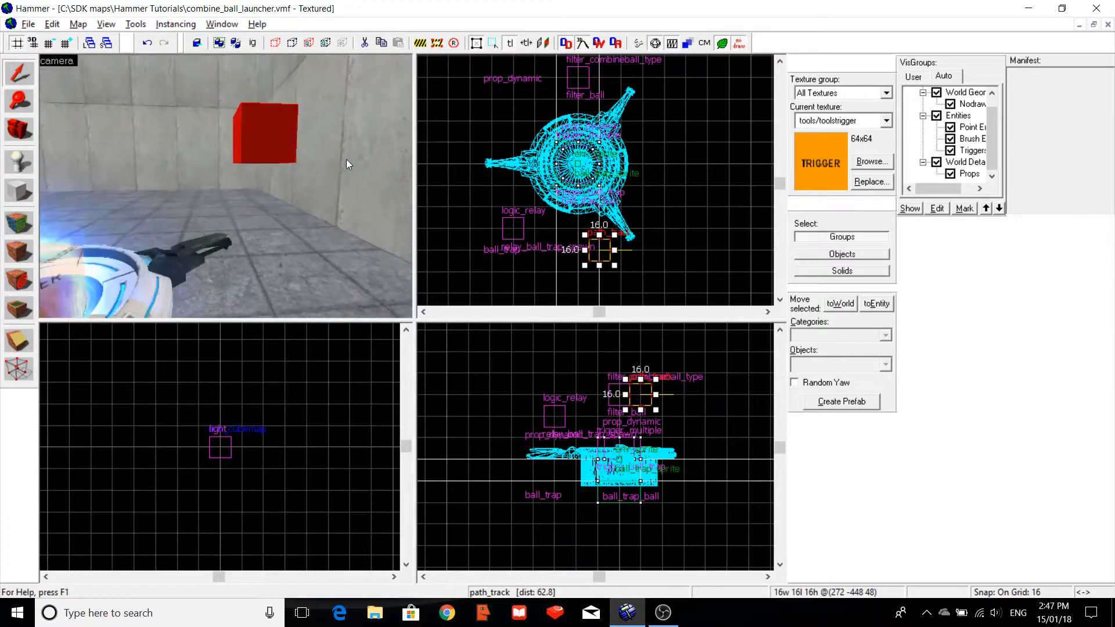
key(Left)
key(d)
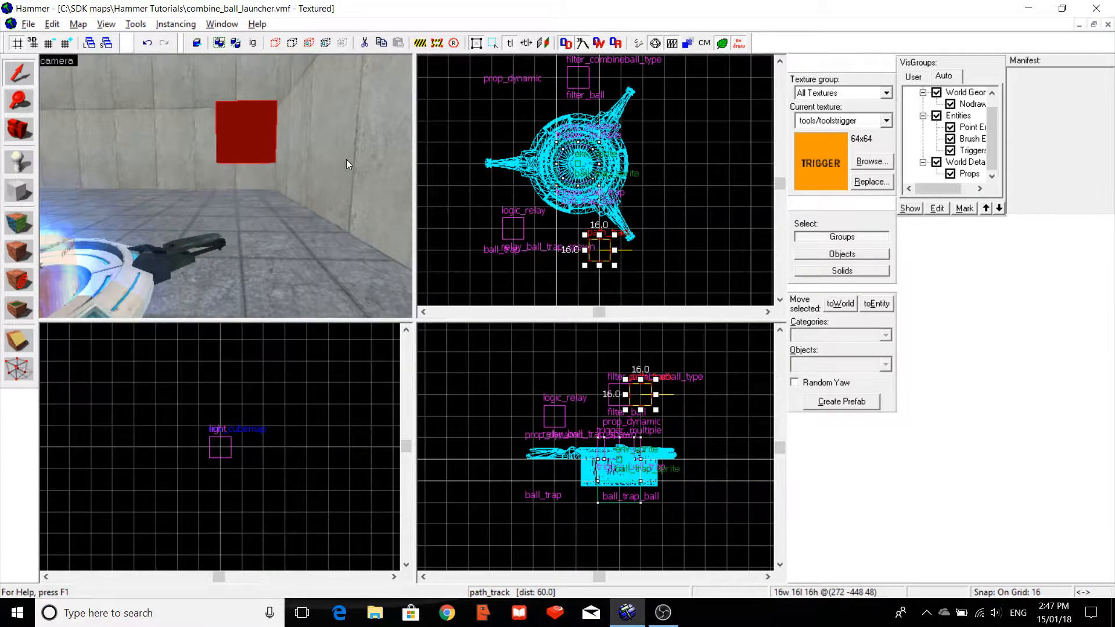
Name the path_track path_ball_trap_01 in its object properties and apply the name.
key(alt+Return)
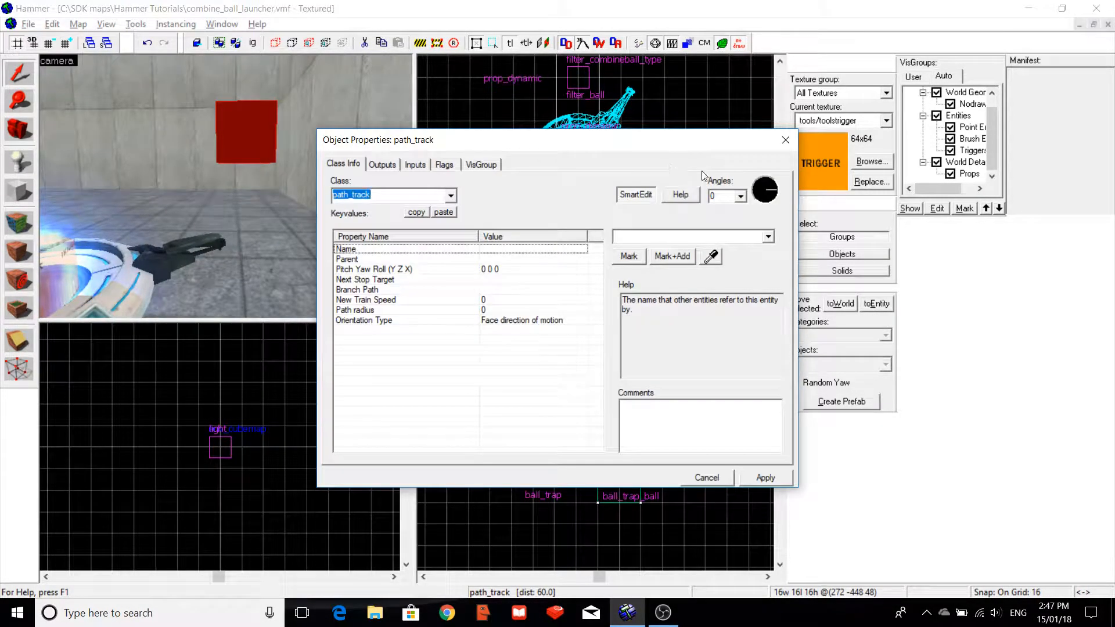
click(711, 239)
text(pa)
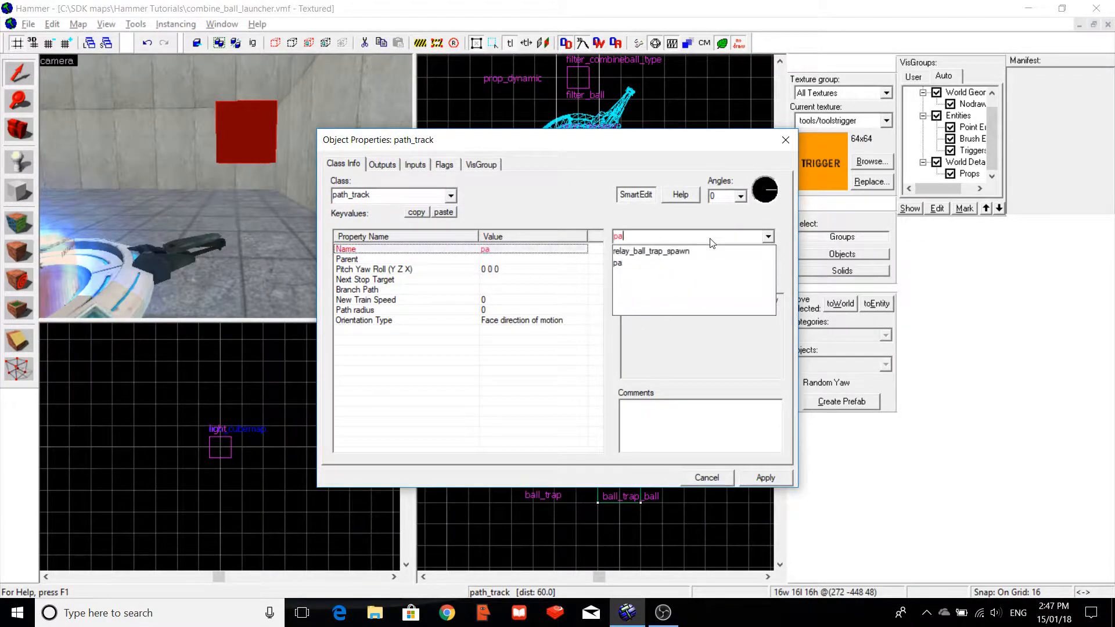
text(th_track)
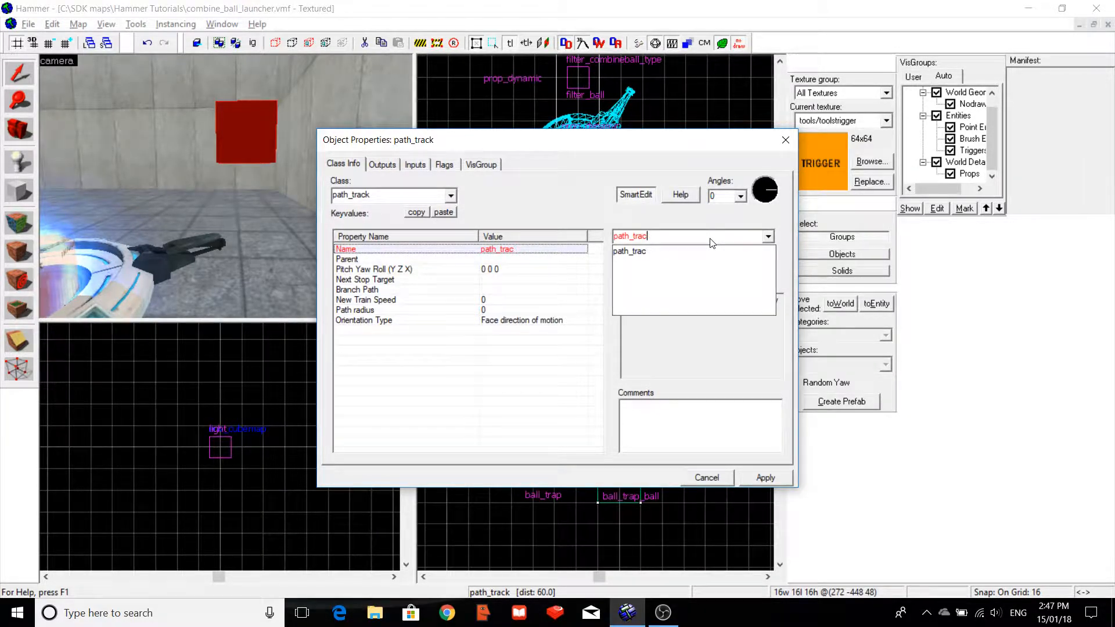
key(BackSpace)
key(BackSpace)
key(BackSpace)
text(ball_trap_01)
click(762, 477)
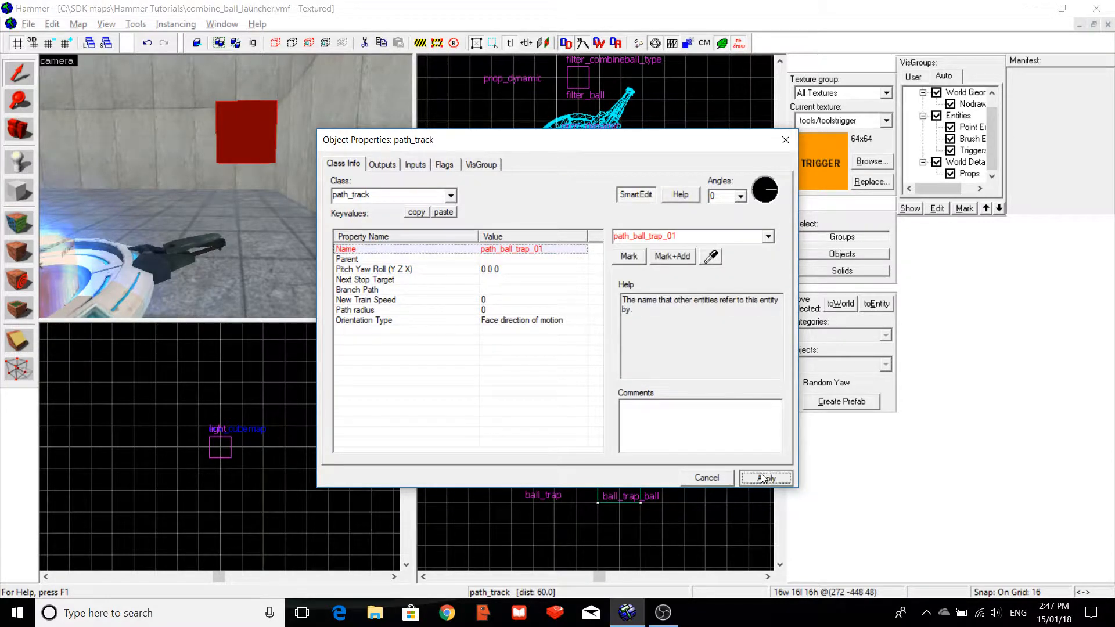
Set the track's Next Stop Target to path_ball_trap_02, apply it, and close the object properties.
click(486, 281)
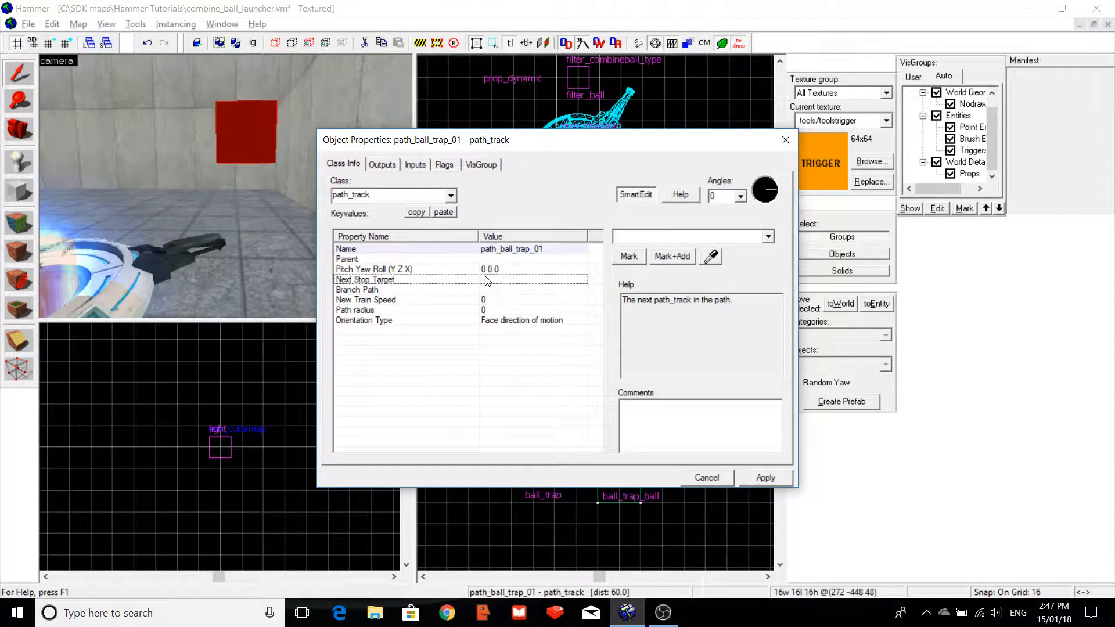
click(633, 241)
text(path_ball_trap_01)
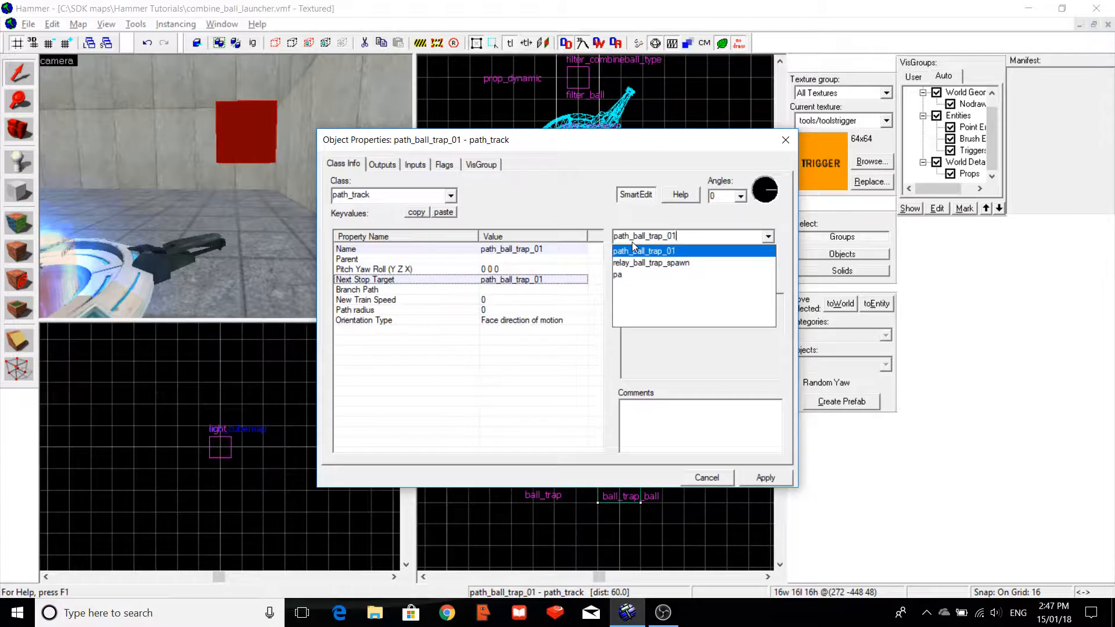
key(BackSpace)
text(2)
click(778, 481)
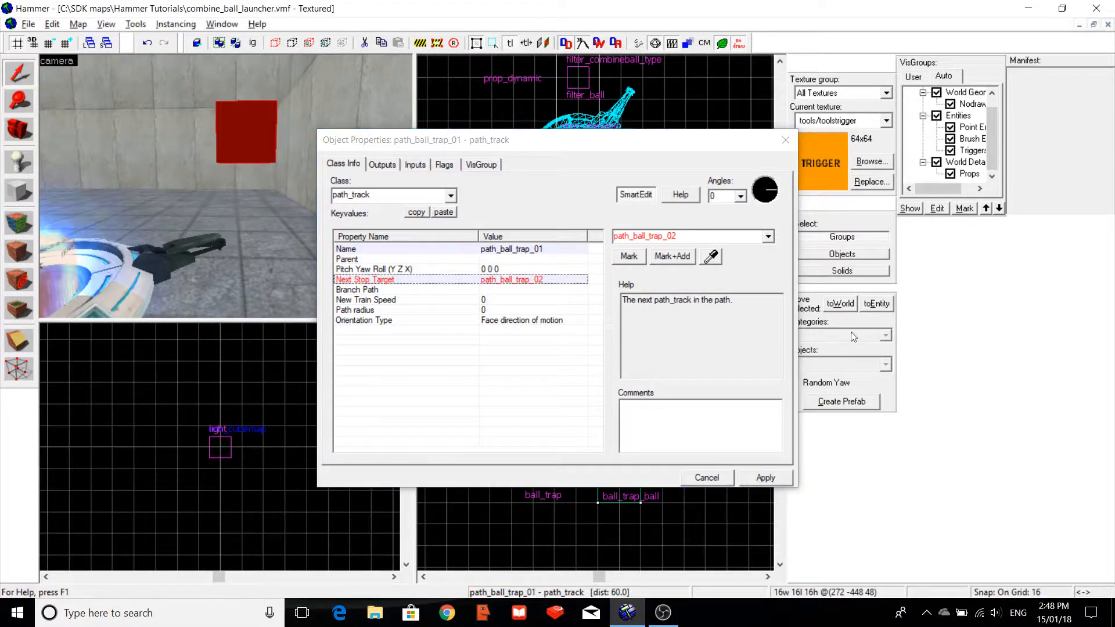
click(786, 140)
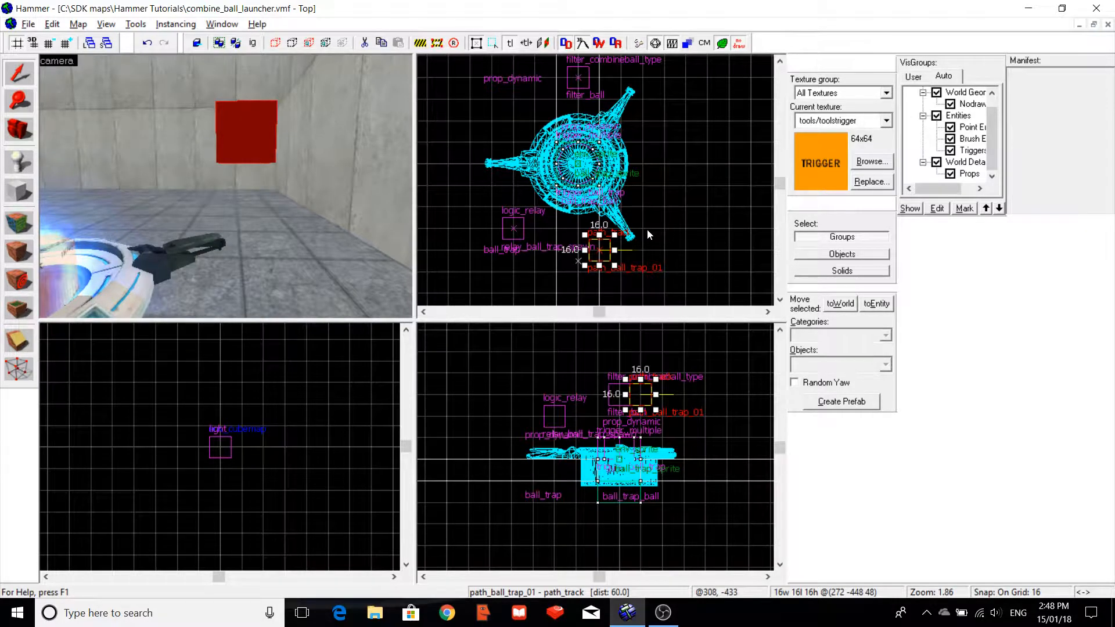
Shift path_ball_trap_01 in the top view into line with the ball trap's centre, at about 256, -448, 48.
drag(594, 256, 582, 251)
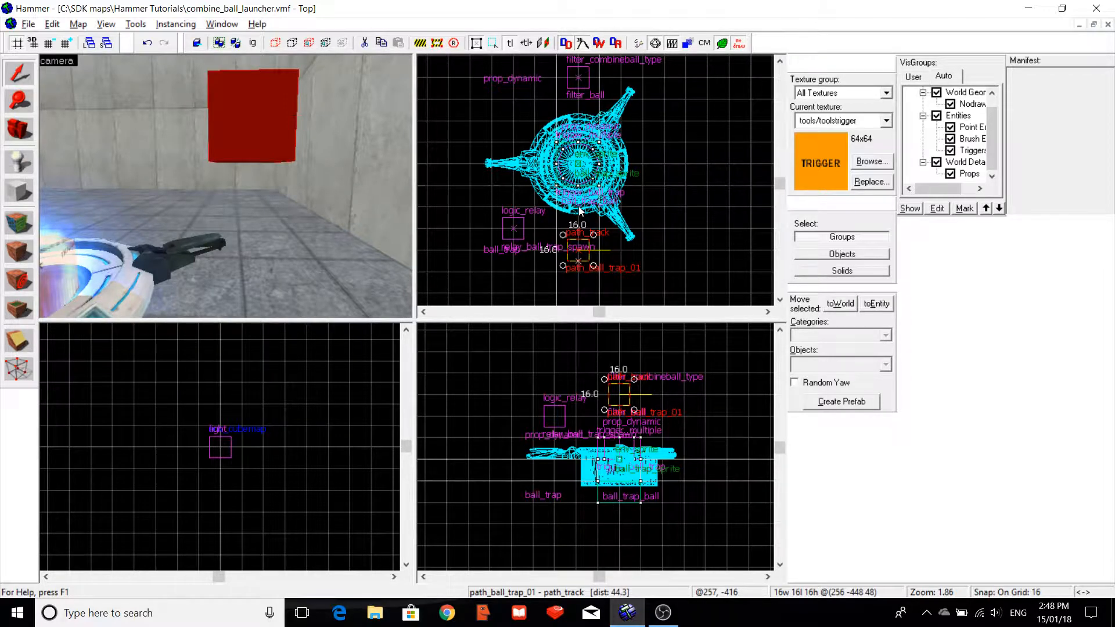
Reduce the grid to 2 units and move path_ball_trap_01 in the top view to about 256, -418.
scroll(580, 211, up, 4)
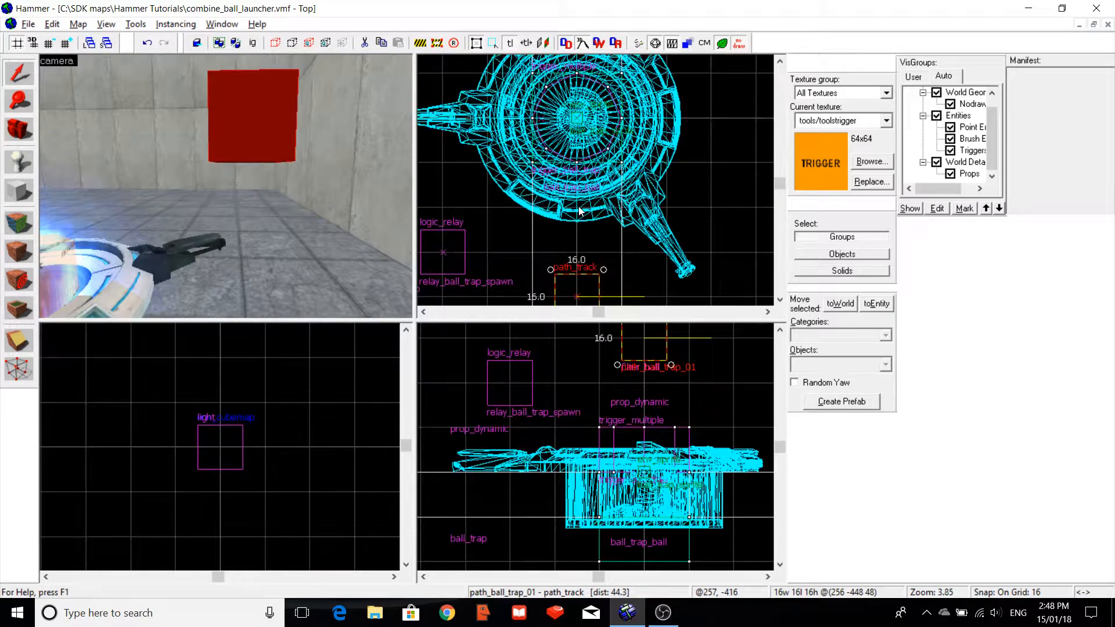
key(bracketleft)
key(bracketleft)
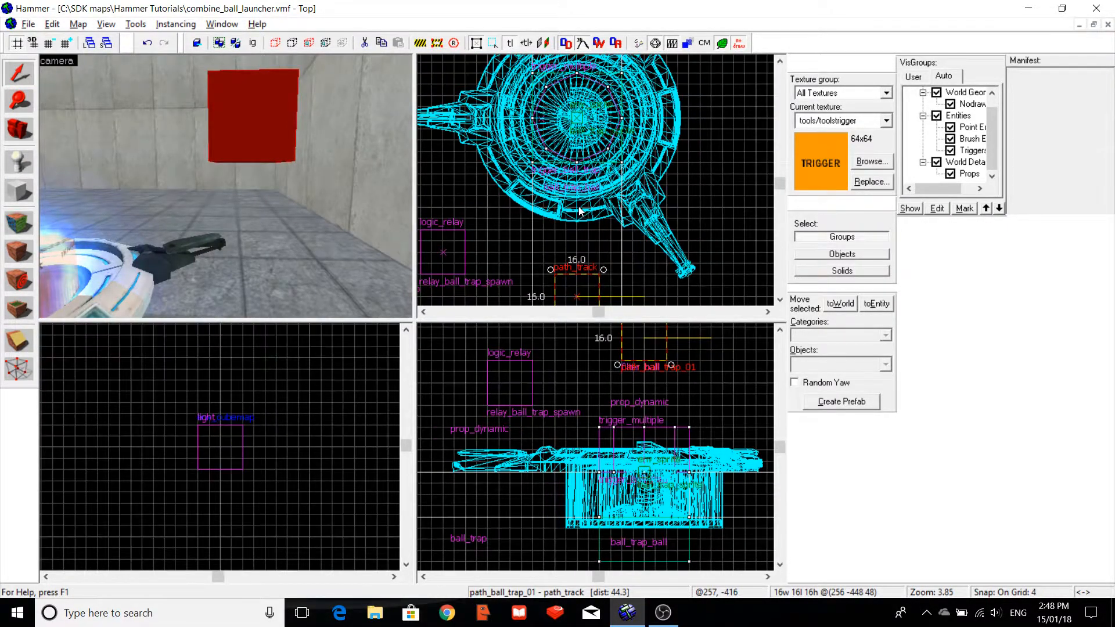
key(bracketleft)
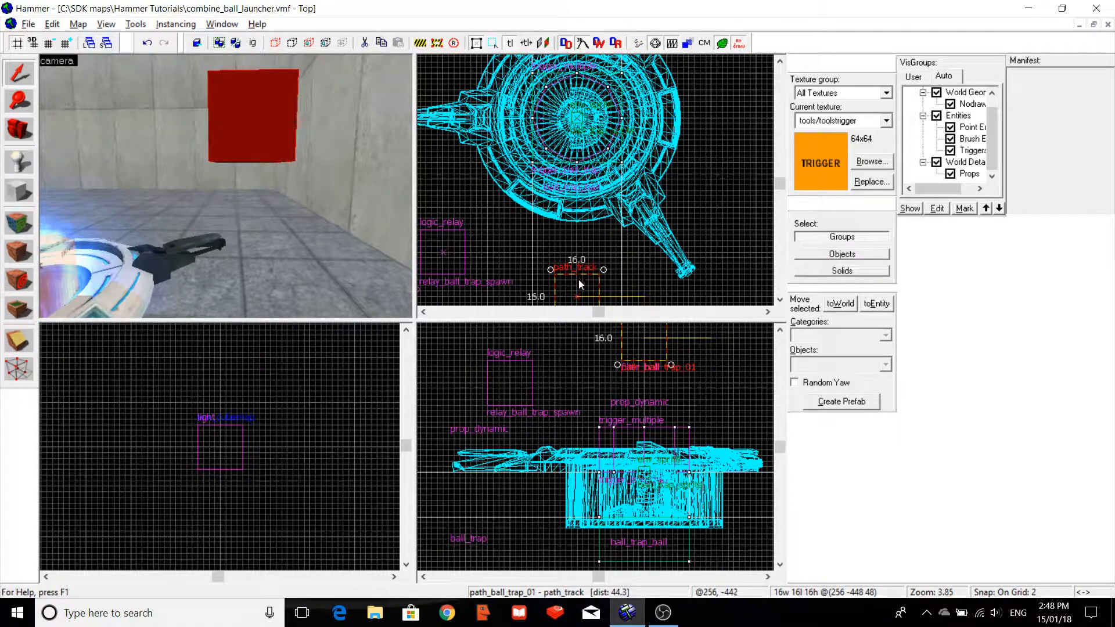
drag(578, 279, 580, 213)
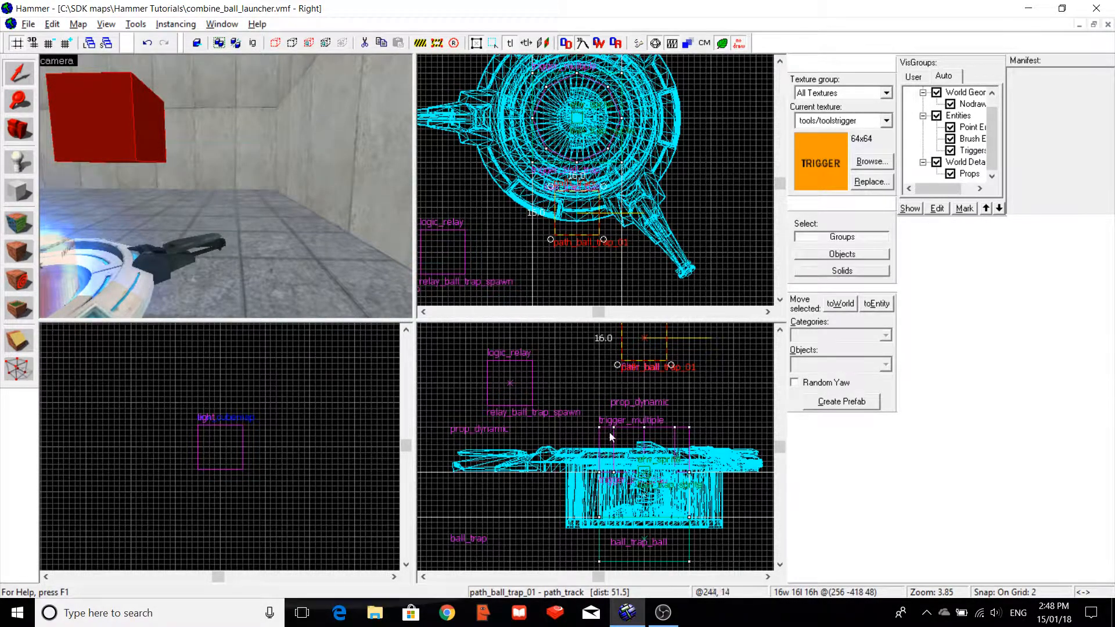
Lower path_ball_trap_01 in the side view to height 18, just above the ball trap, and check its placement in 3D.
drag(653, 349, 657, 431)
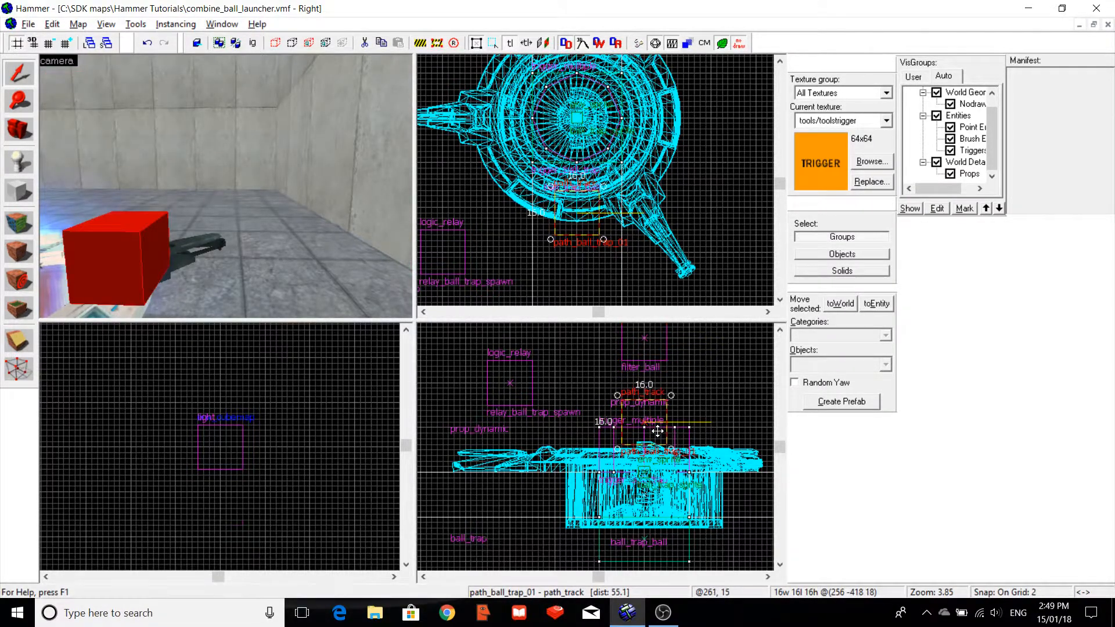
key(s)
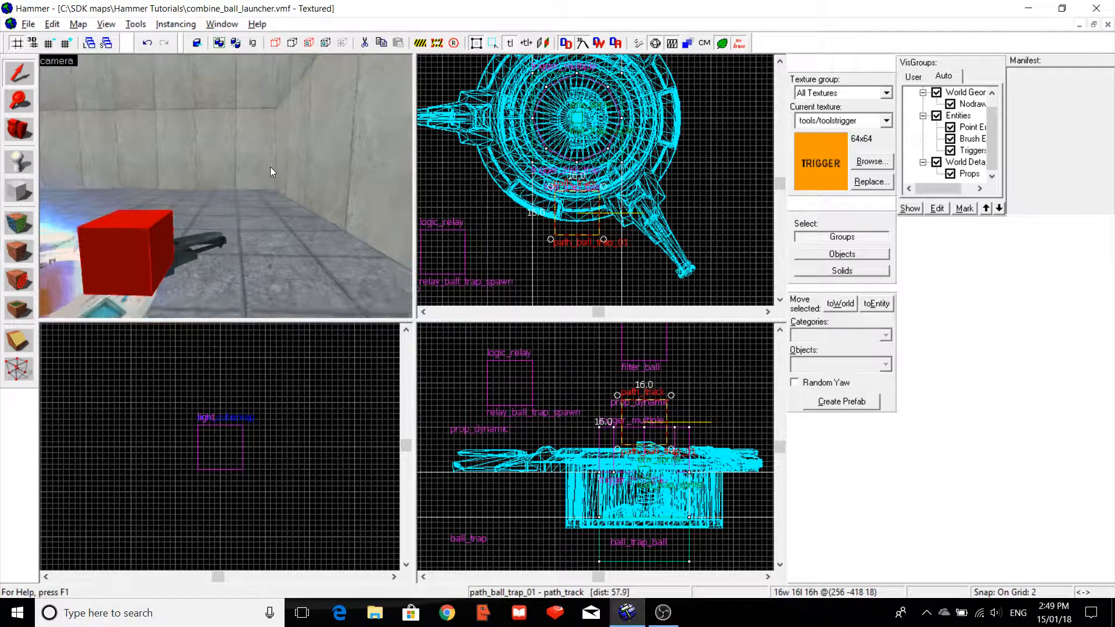
key(a)
key(Down)
key(w)
key(d)
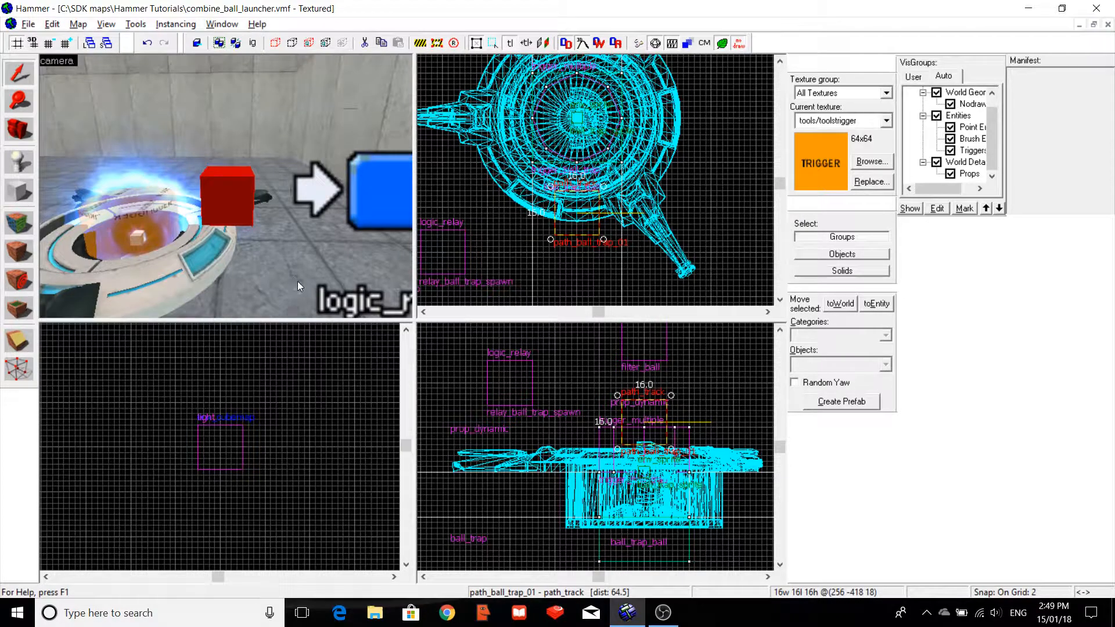
Copy the path_track straight up in the side view to height 68 and clear the copy's Next Stop Target.
key(Up)
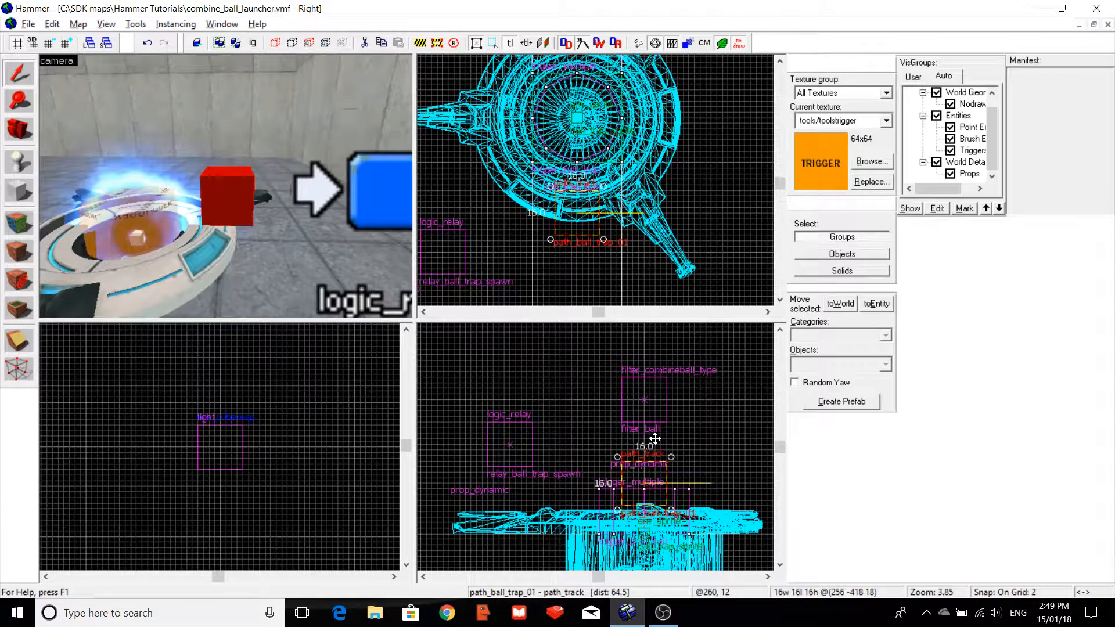
drag(638, 474, 637, 335)
key(alt+Return)
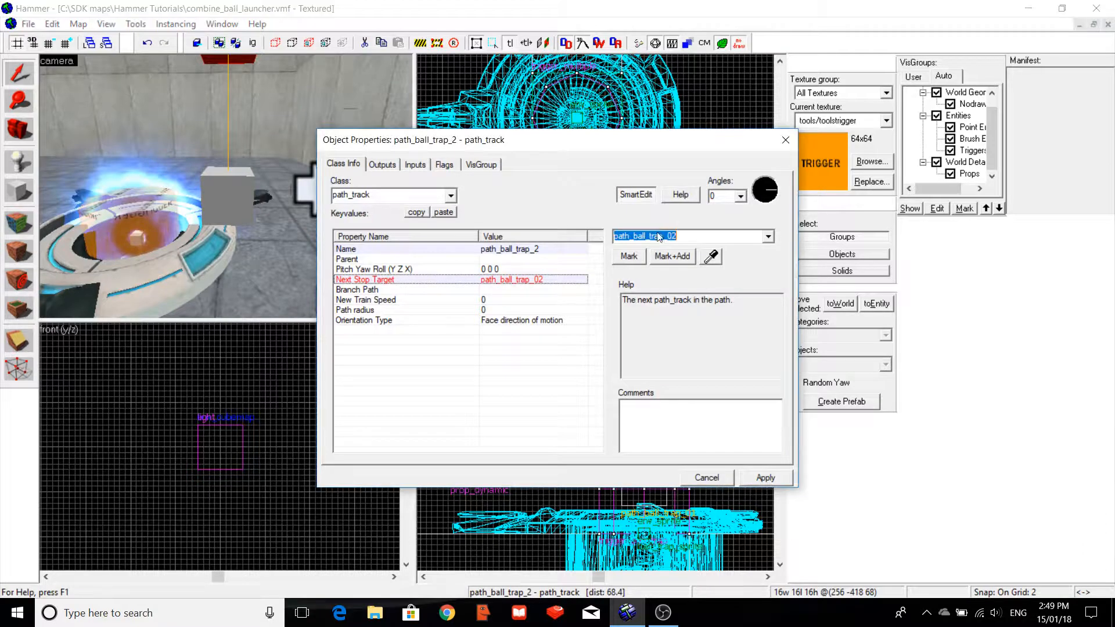
click(658, 235)
key(BackSpace)
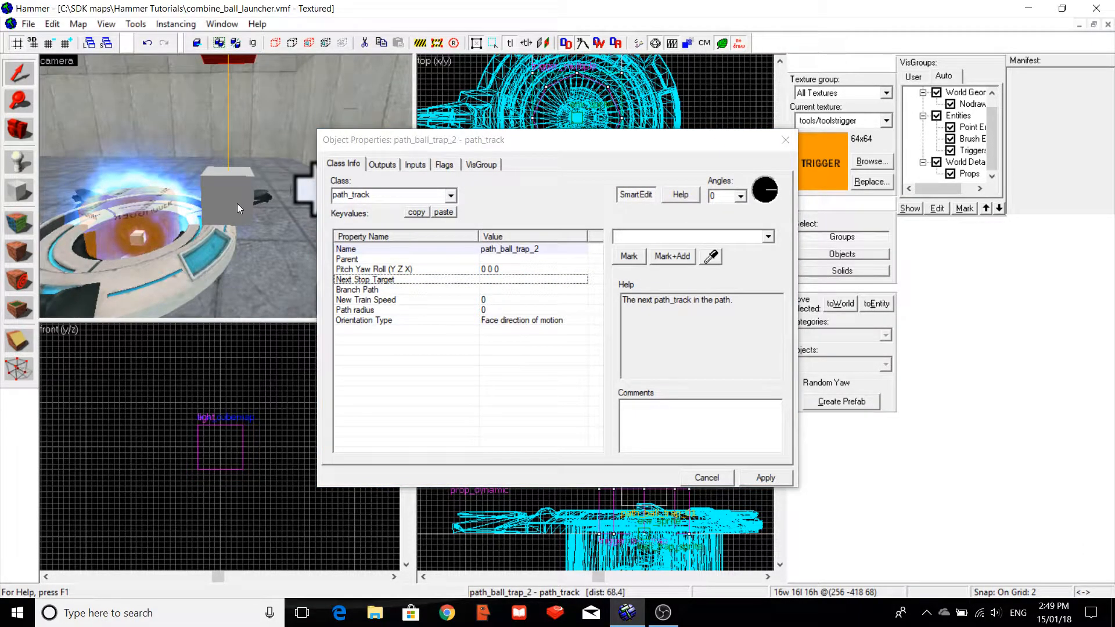
Set the Next Stop Target of path_ball_trap_01 to path_ball_trap_02 and apply it.
click(237, 203)
click(667, 235)
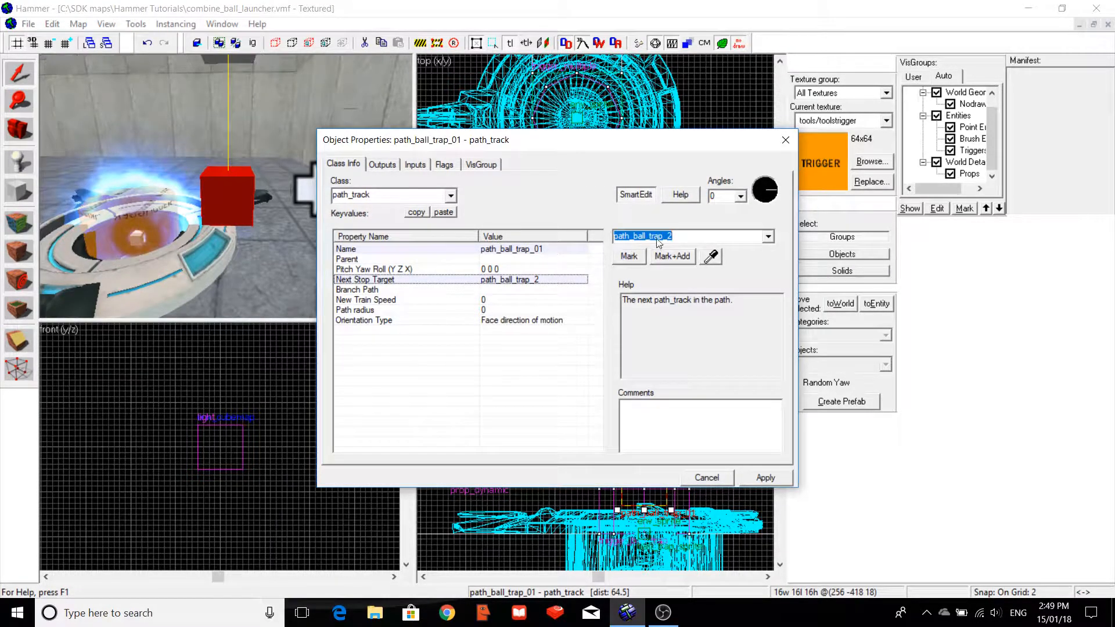
click(691, 236)
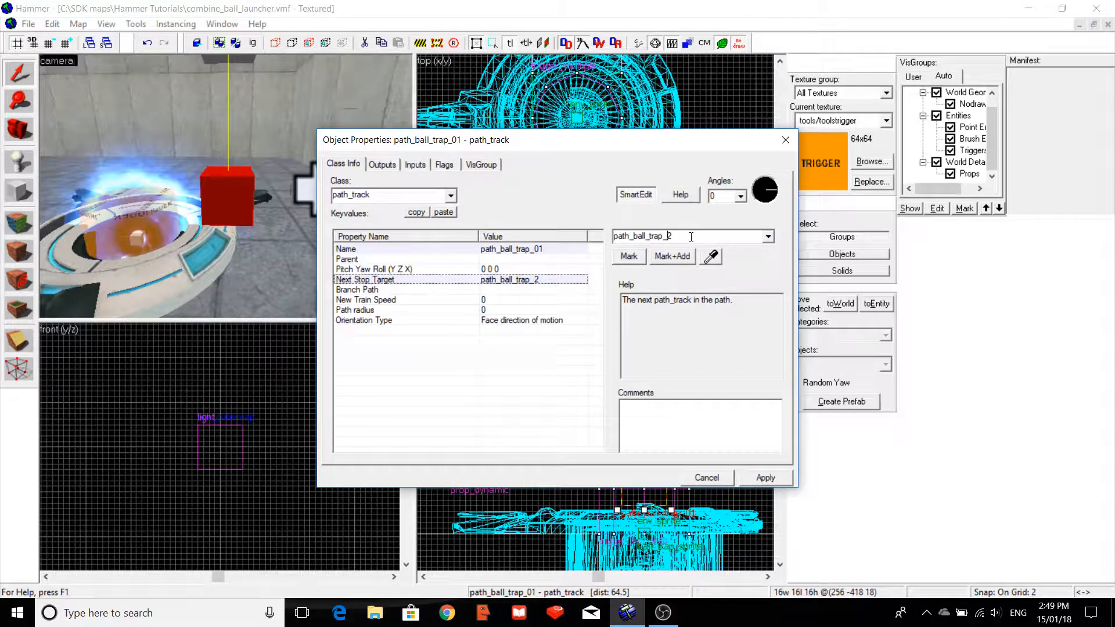
text(0)
key(Return)
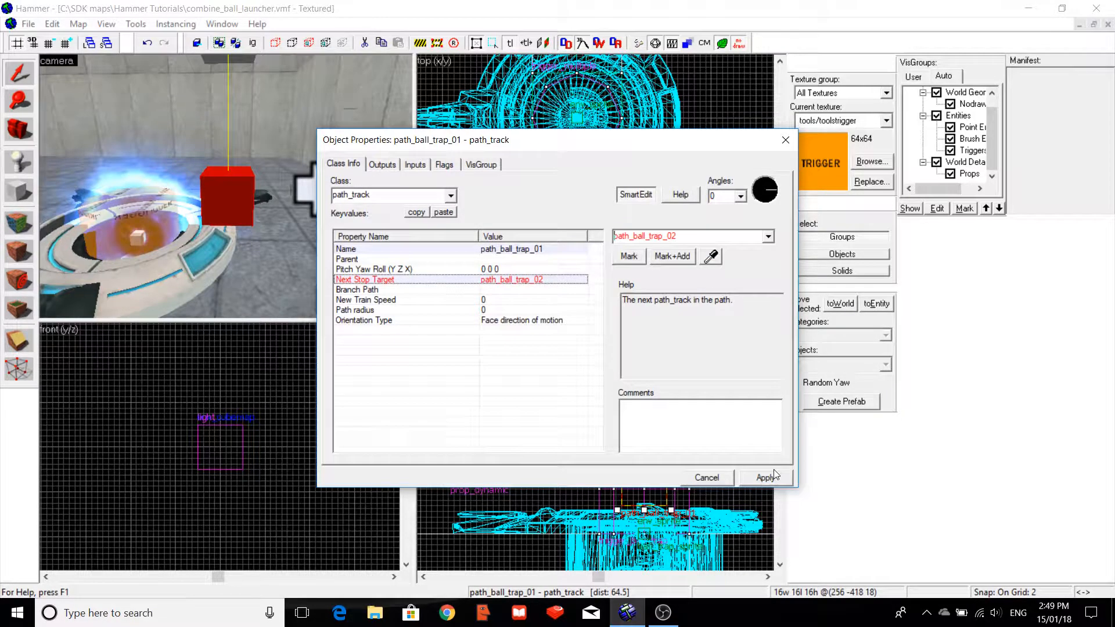
click(765, 478)
Rename the upper path_track path_ball_trap_02 and apply the name.
click(208, 119)
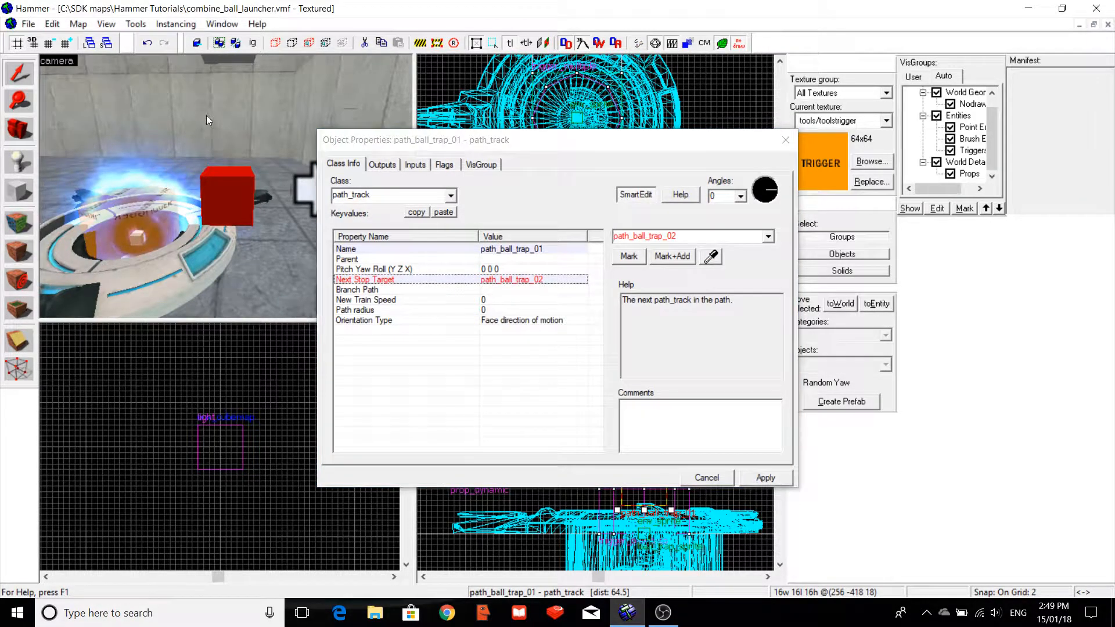
click(228, 61)
click(705, 236)
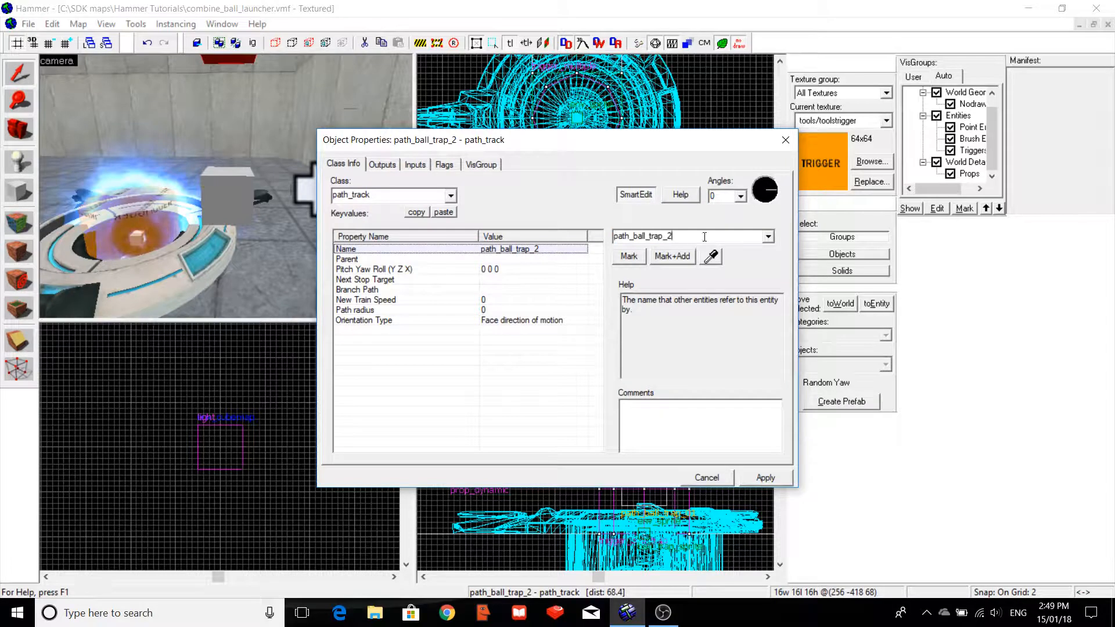
key(Left)
text(0)
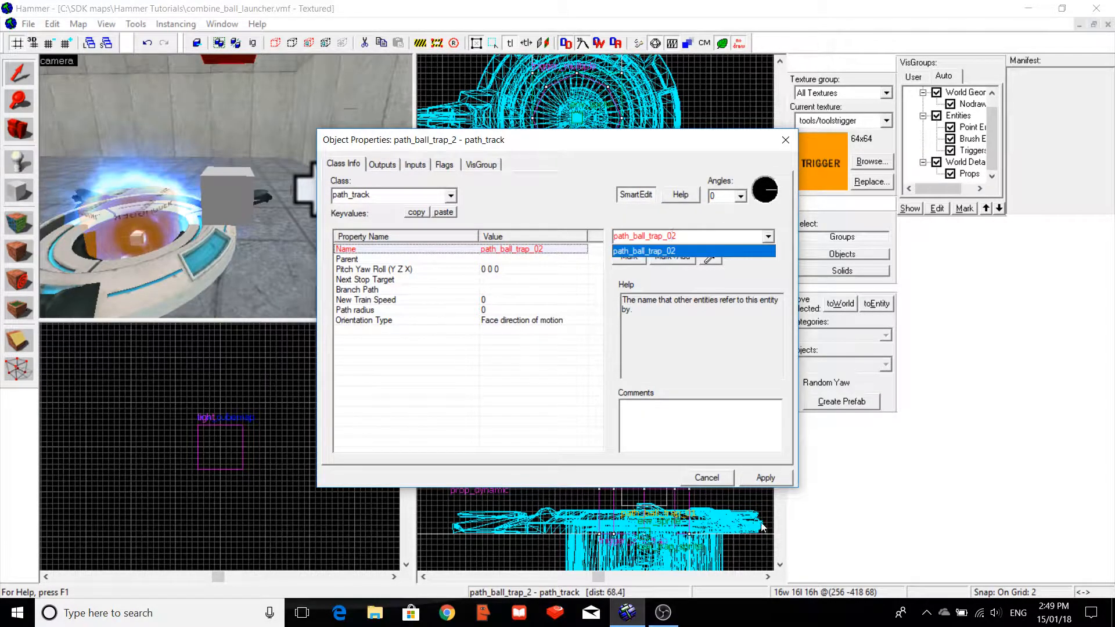
click(767, 485)
click(765, 477)
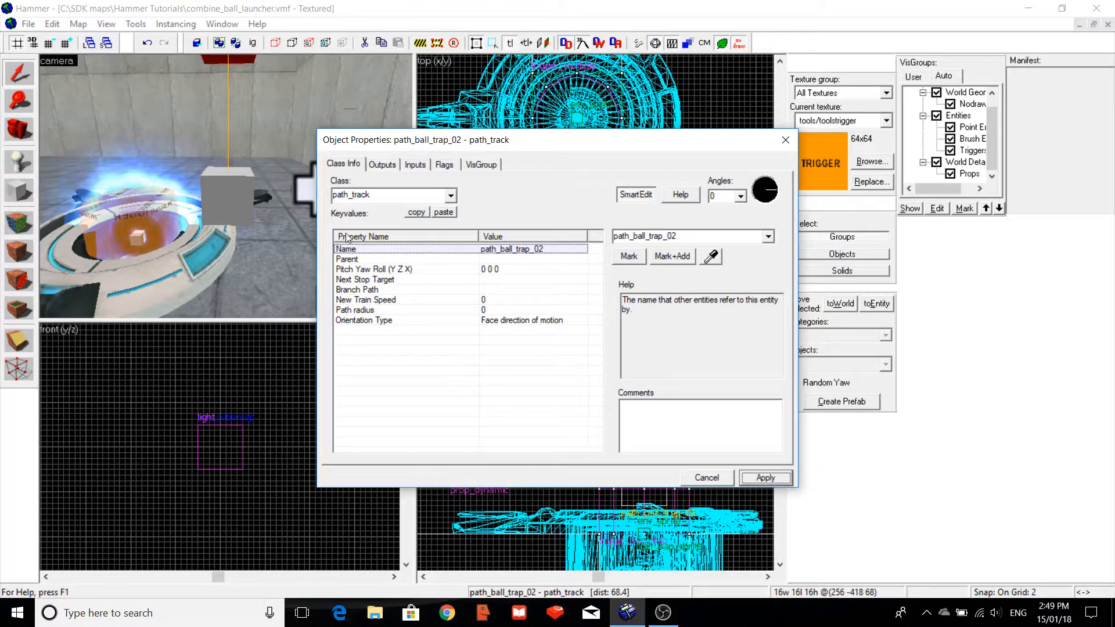
Set the upper track's Next Stop Target to path_ball_trap_01, apply it, and close the object properties.
click(280, 197)
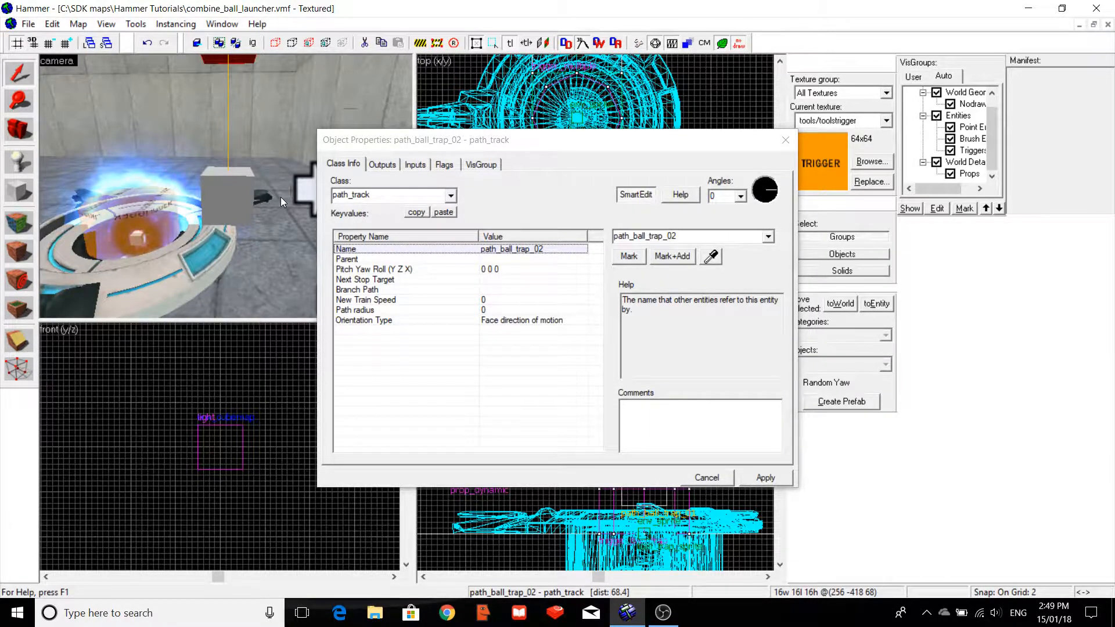
click(546, 280)
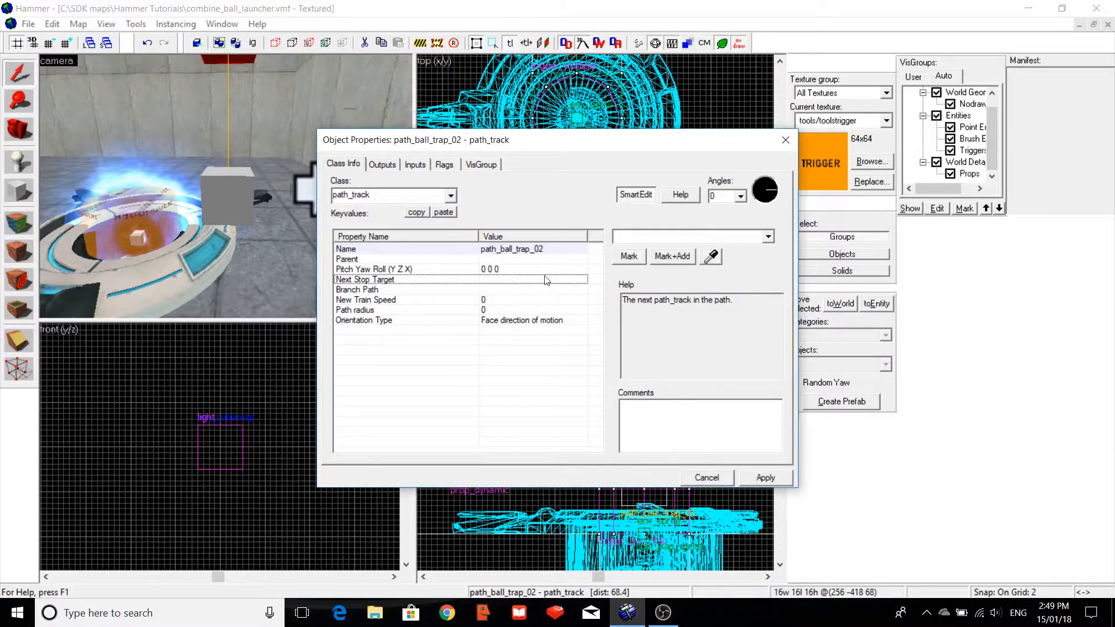
text(p)
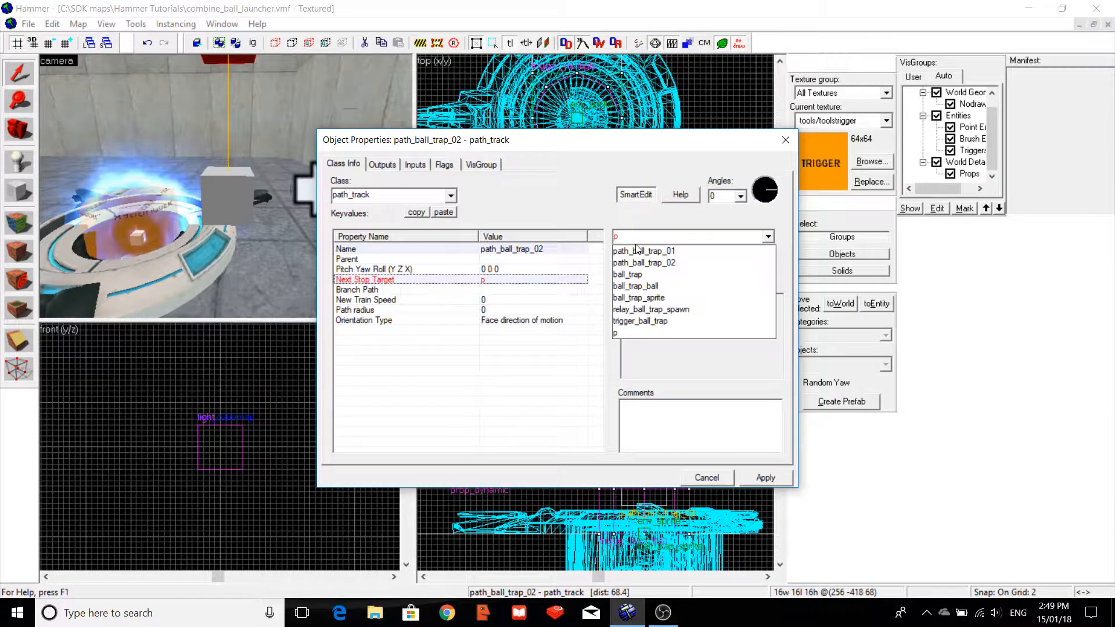
click(639, 251)
click(772, 477)
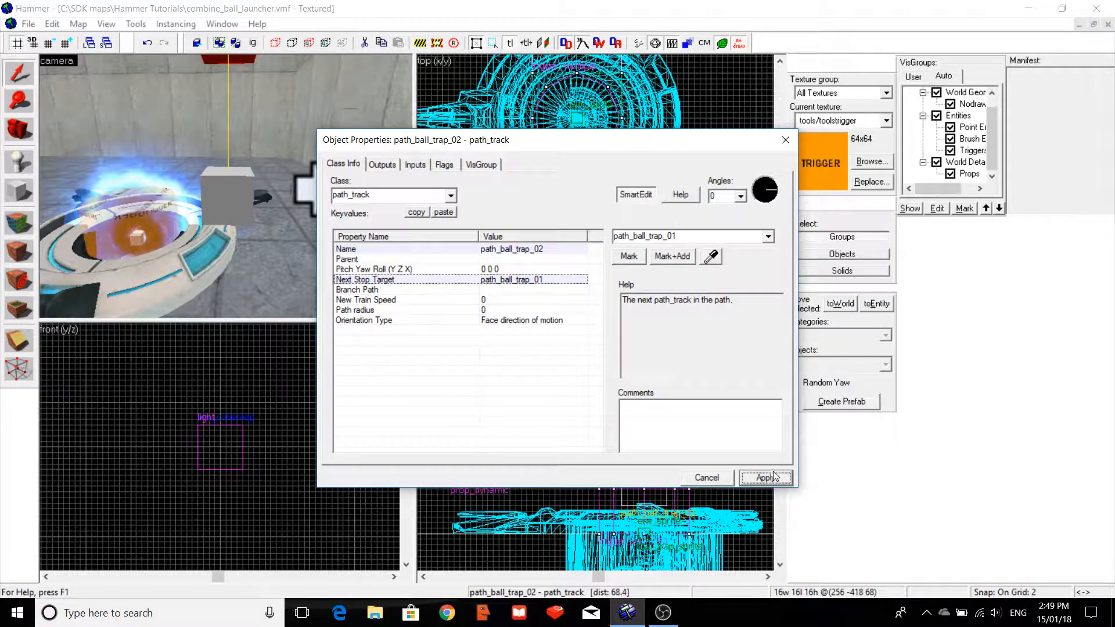
click(783, 143)
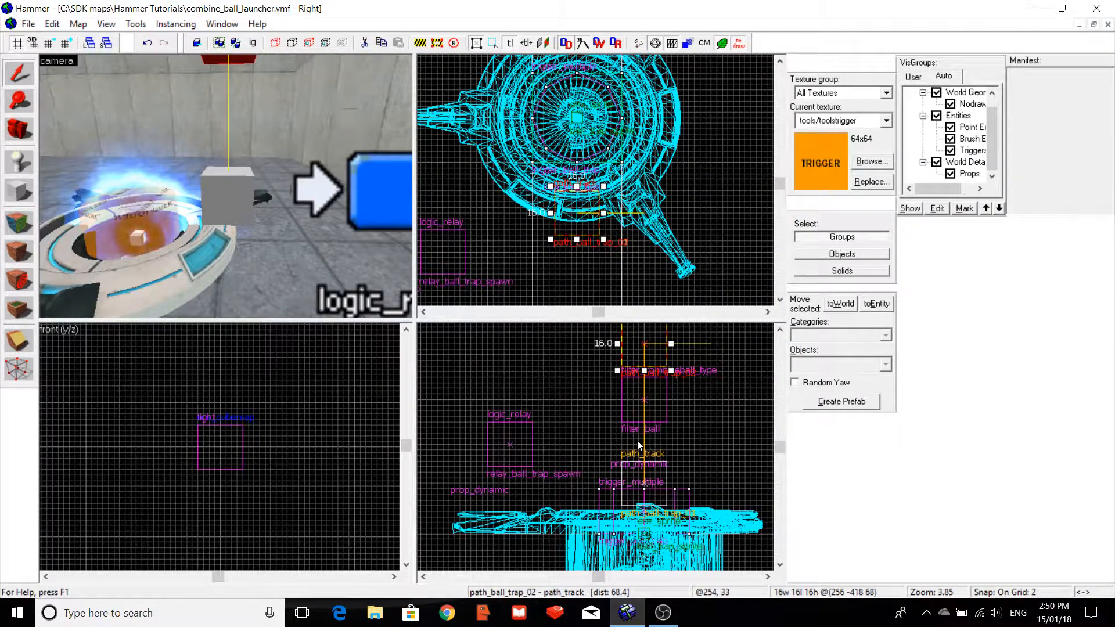
Adjust path_ball_trap_02 vertically in the side view to height 72, snapping to a 16-unit and finally an 8-unit grid.
key(bracketright)
key(bracketright)
key(bracketright)
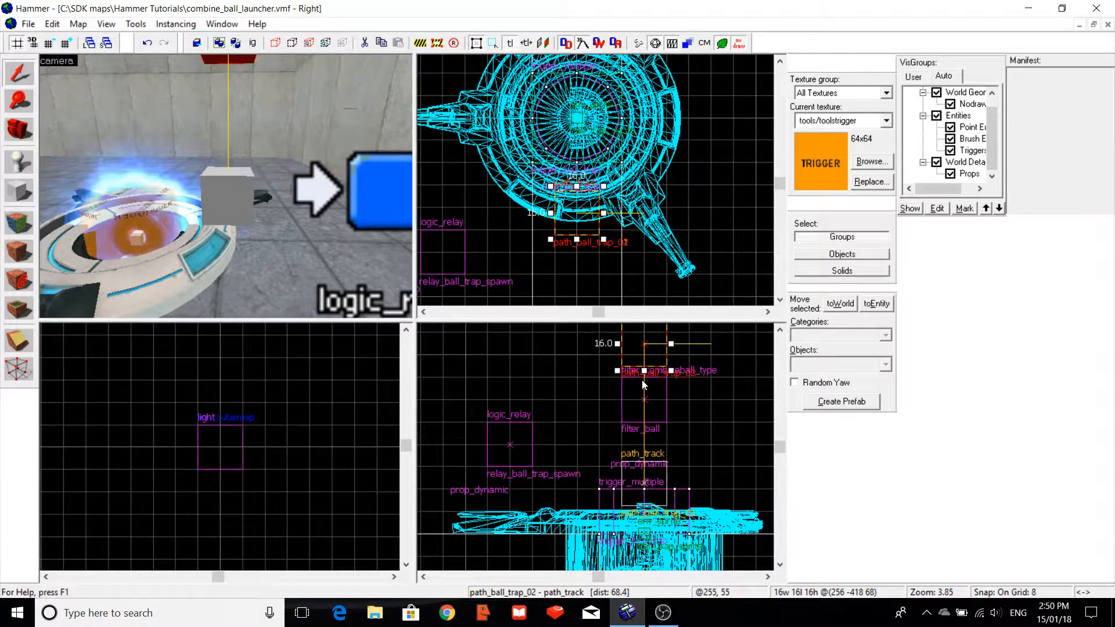
drag(649, 358, 653, 418)
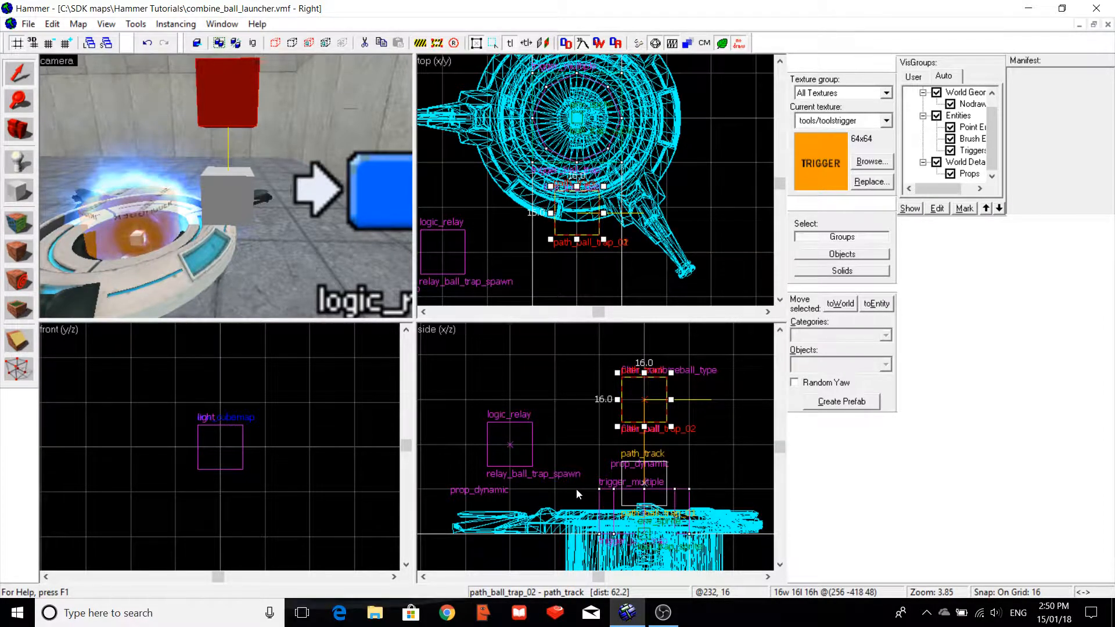
click(645, 384)
drag(645, 385, 643, 361)
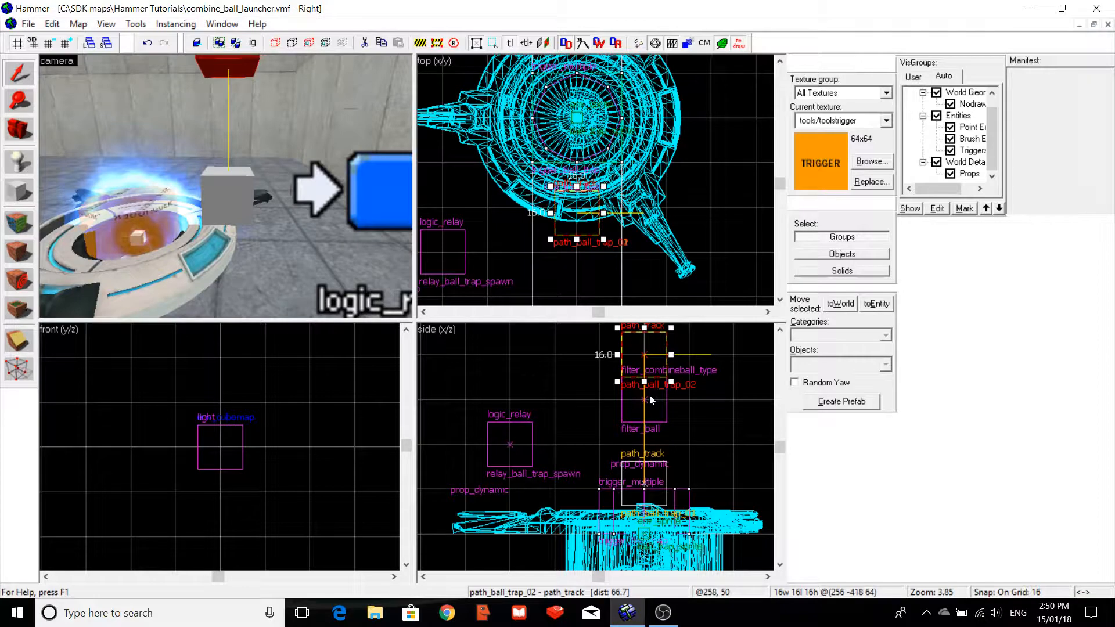
key(Up)
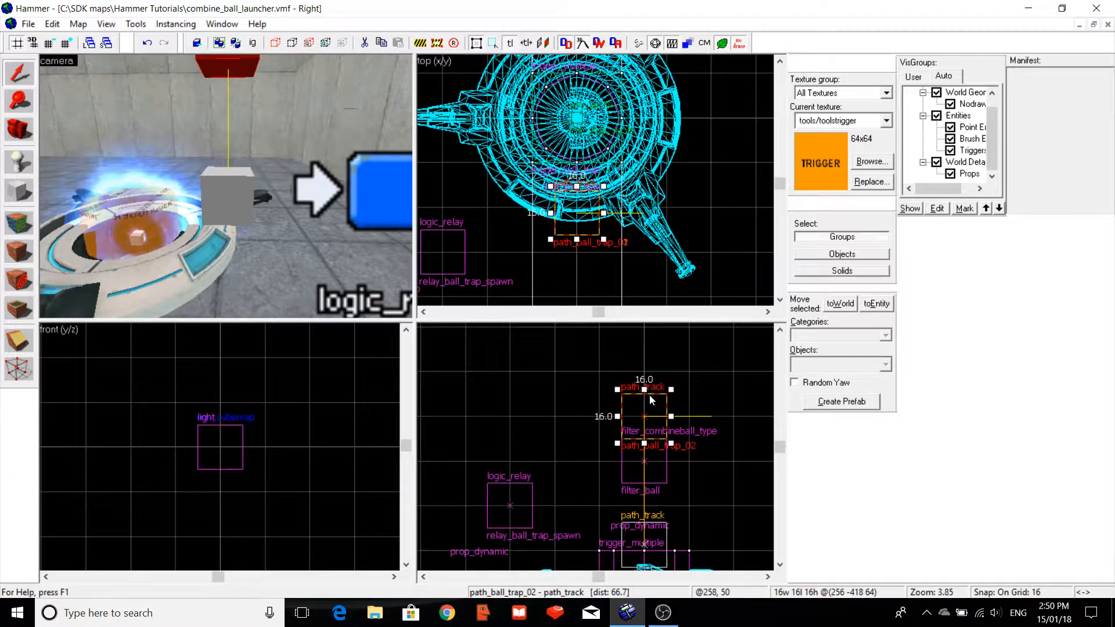
key(bracketleft)
drag(645, 447, 644, 396)
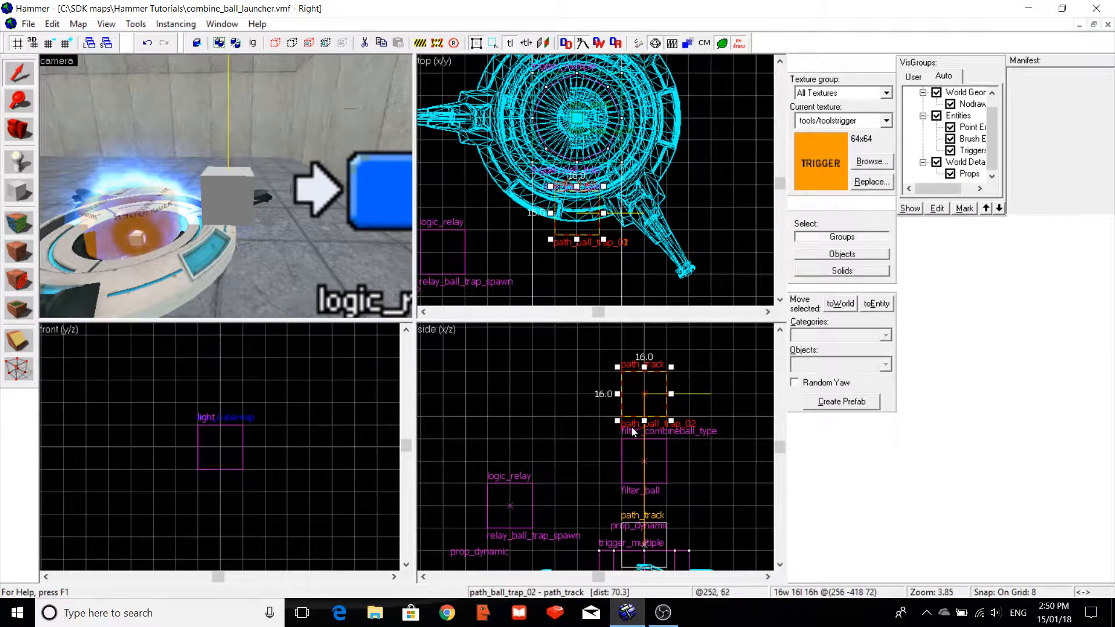
Raise path_ball_trap_02 to height 74 on a 2-unit grid, and restore the grid to 16 units.
key(Left)
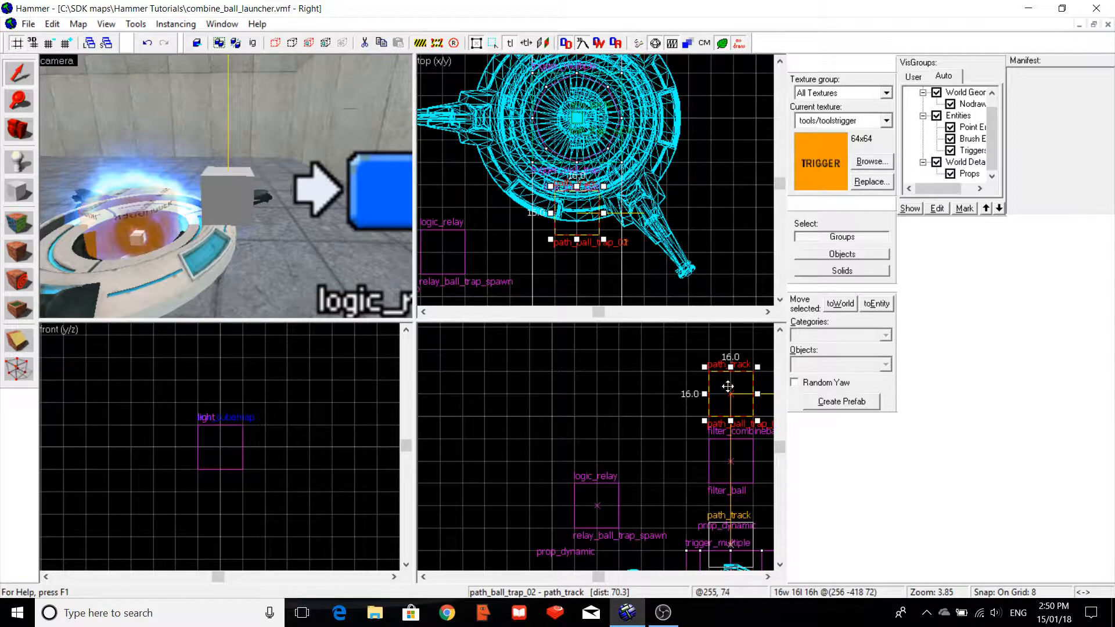
scroll(727, 380, up, 2)
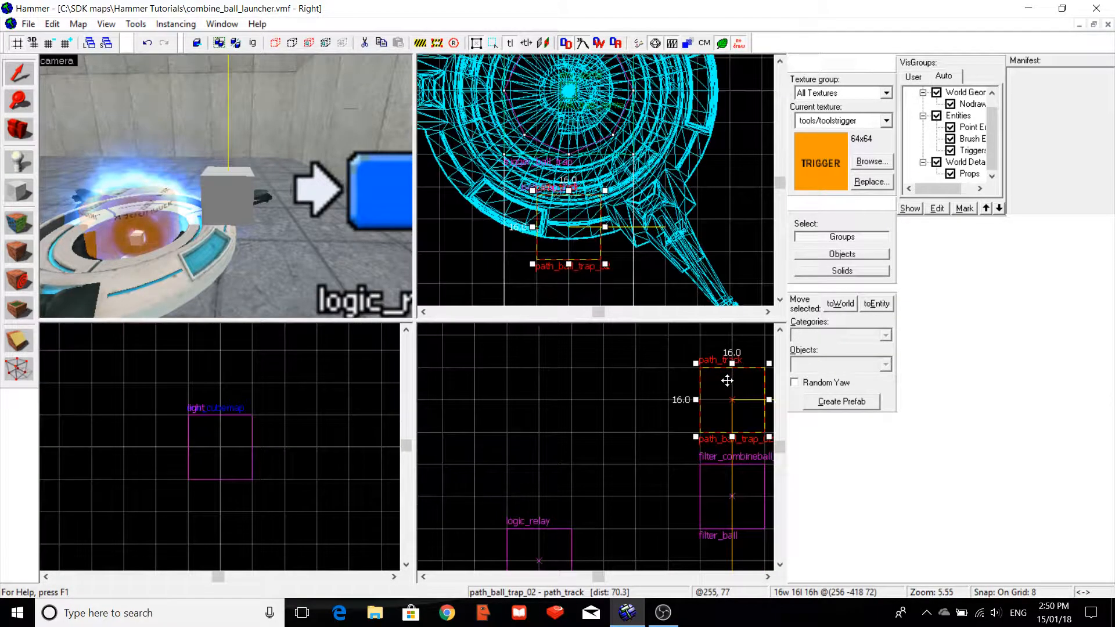
key(bracketleft)
key(bracketleft)
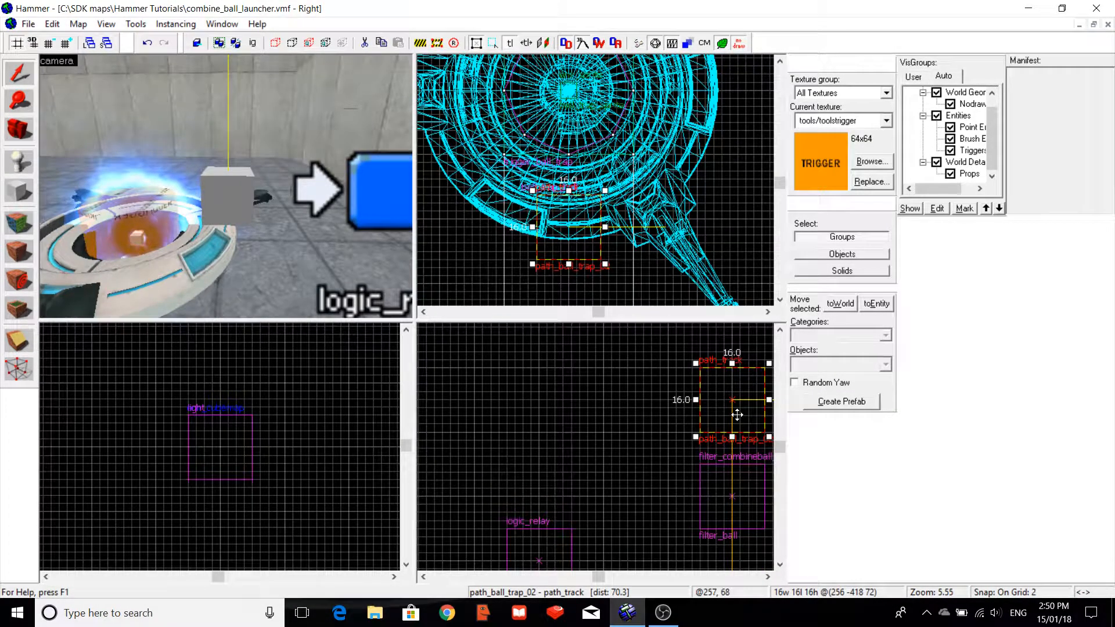
drag(737, 415, 736, 404)
key(bracketright)
key(bracketright)
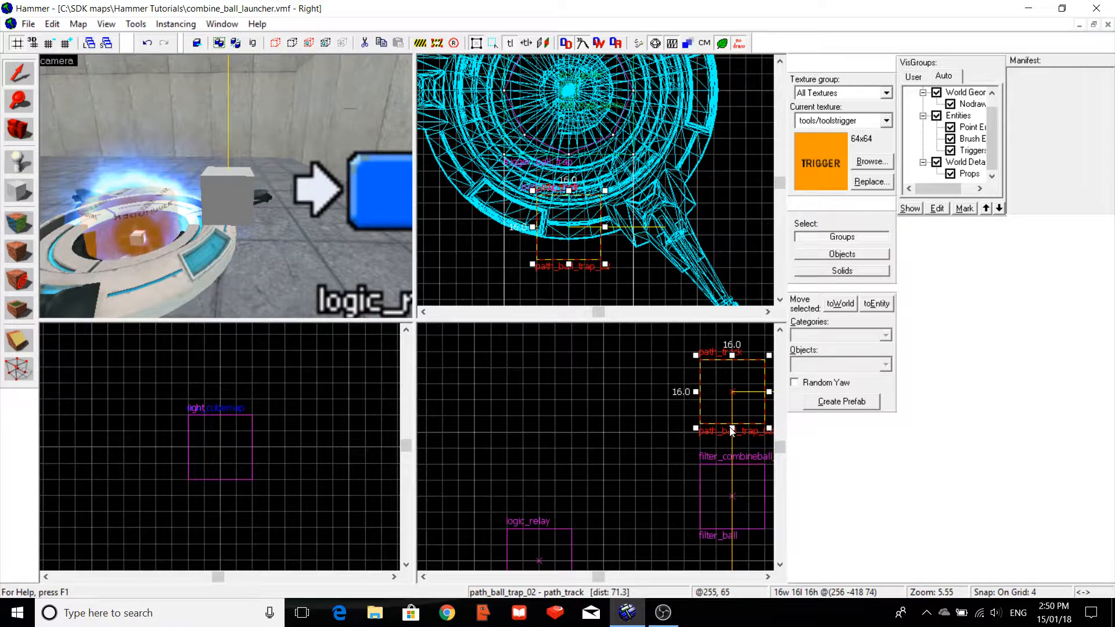
key(bracketright)
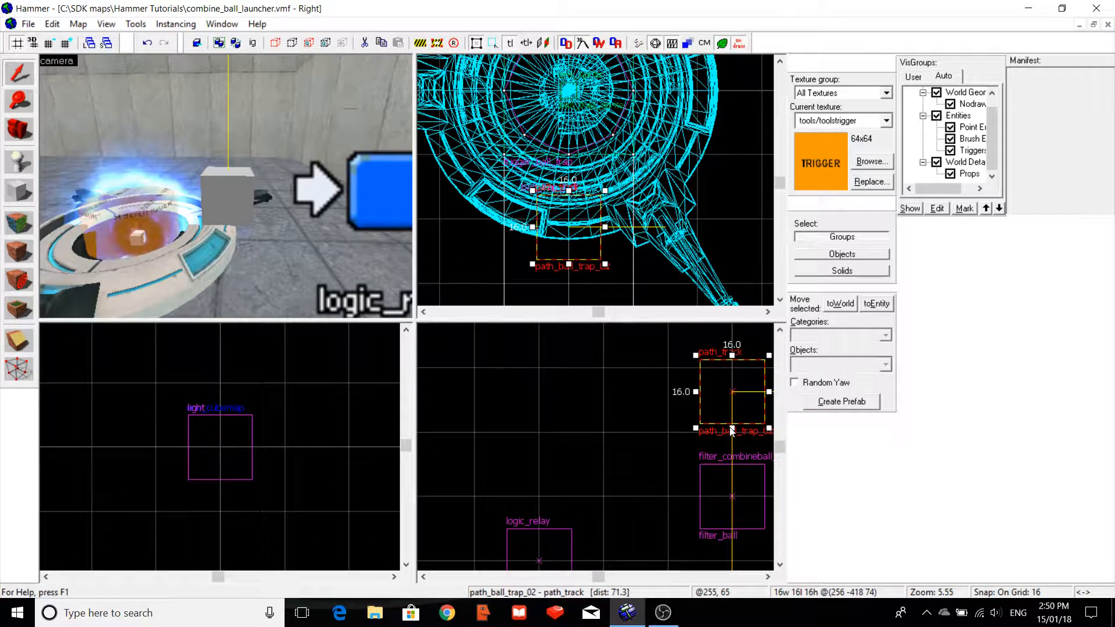
scroll(732, 431, down, 3)
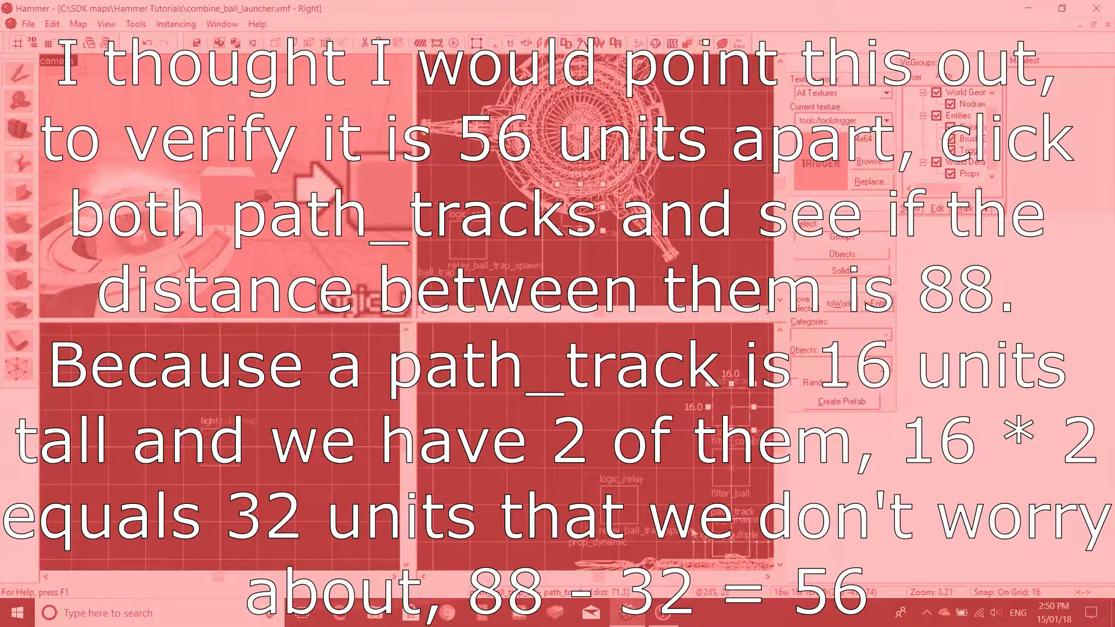
Prepare block creation with the tools/toolsnodraw texture and reduce the grid to 4 units.
key(bracketleft)
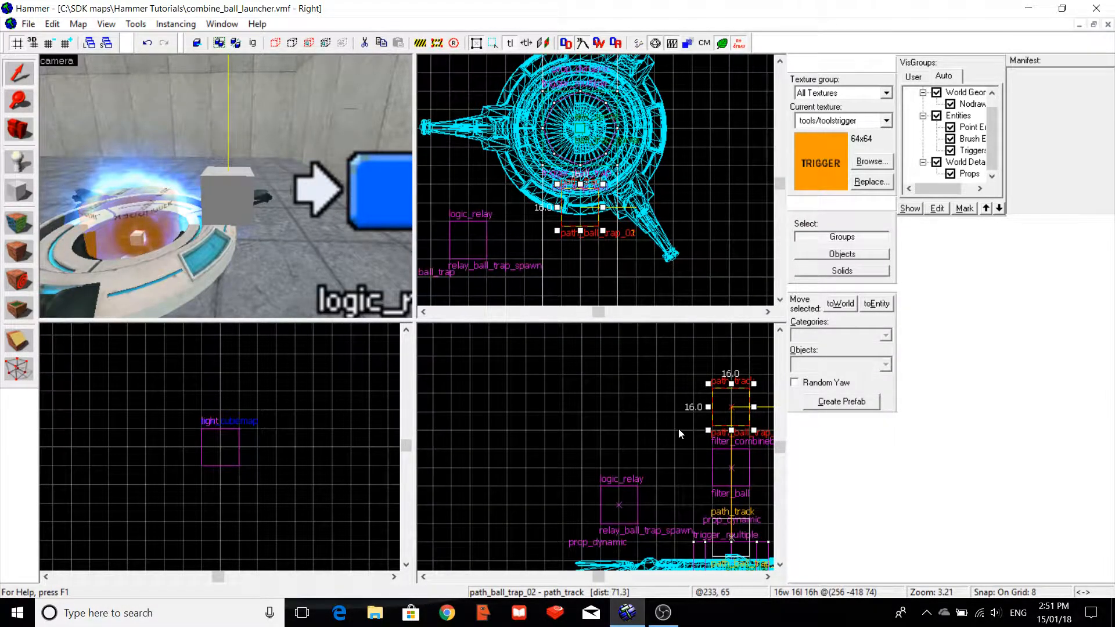
click(34, 190)
click(886, 120)
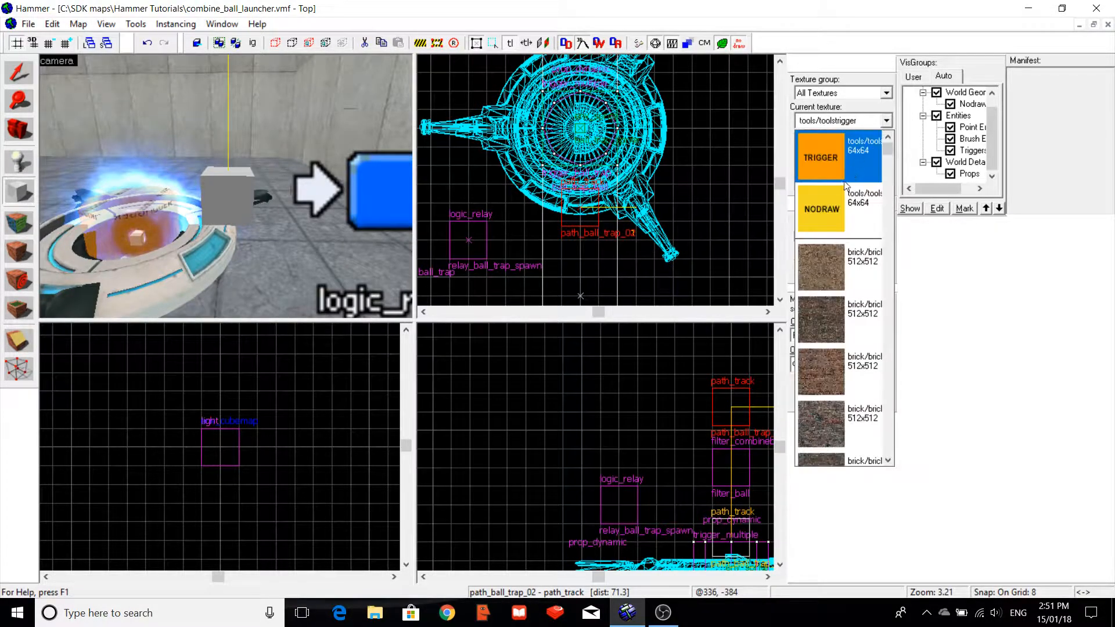
click(839, 209)
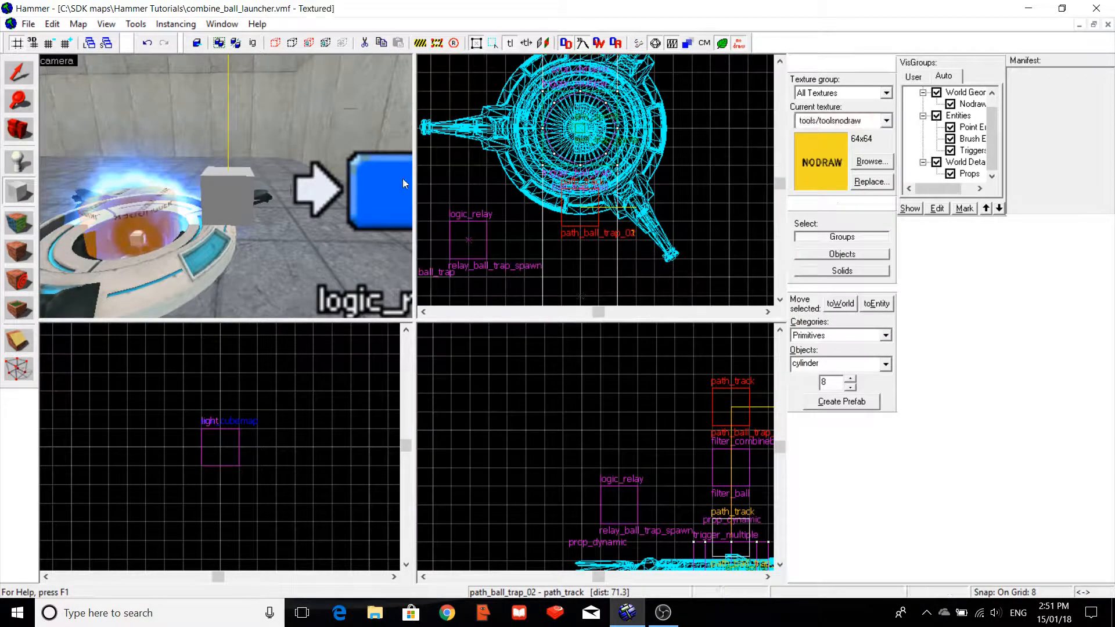
key(Up)
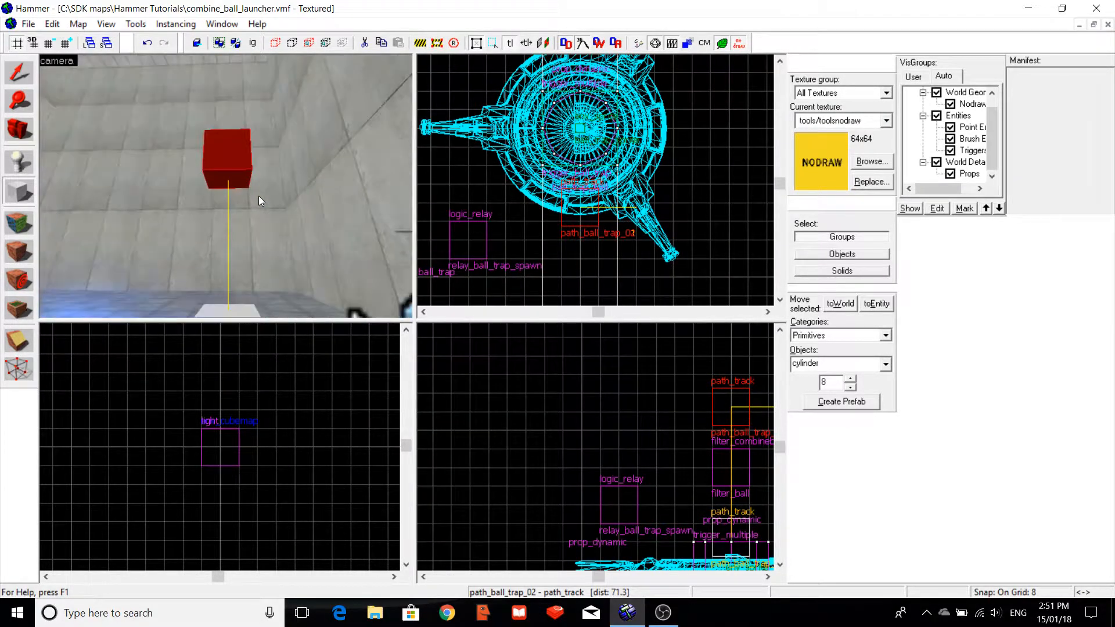
key(Down)
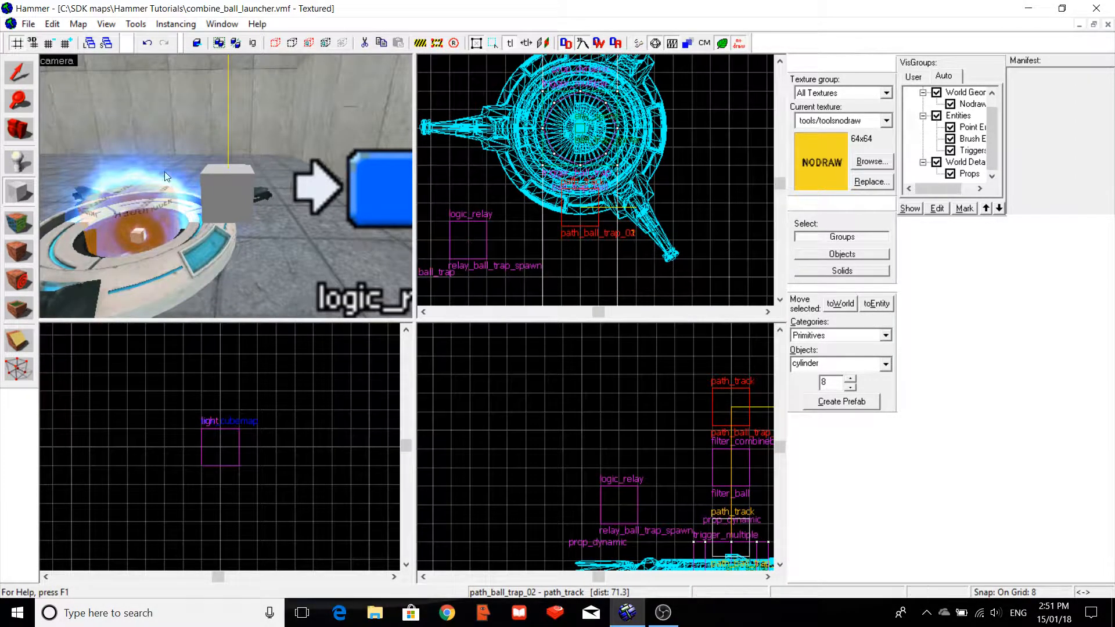
scroll(556, 229, up, 2)
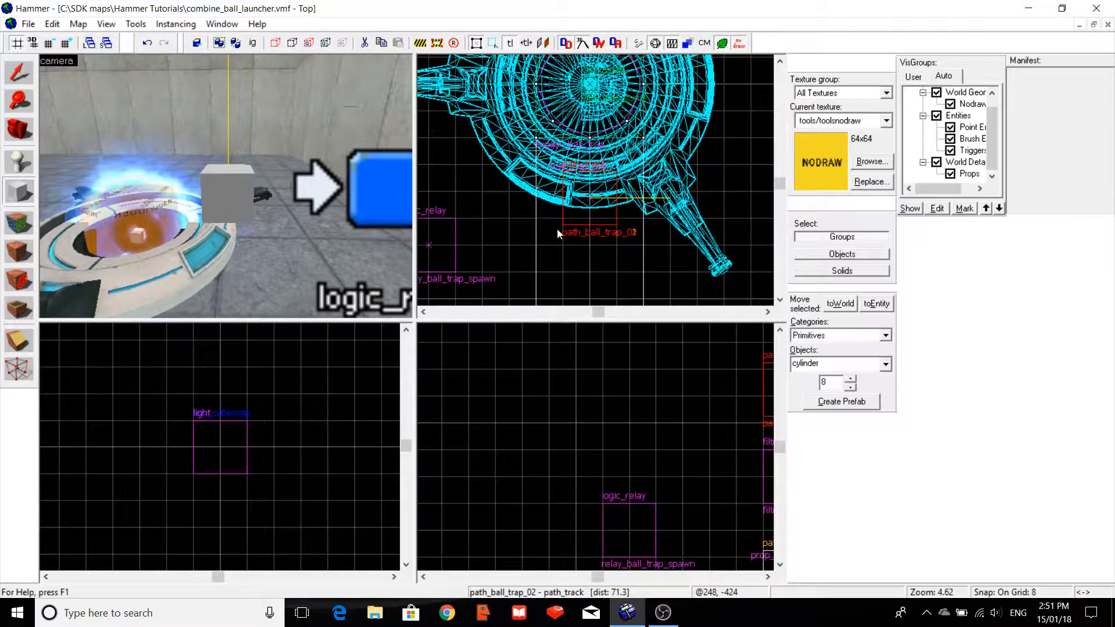
key(bracketleft)
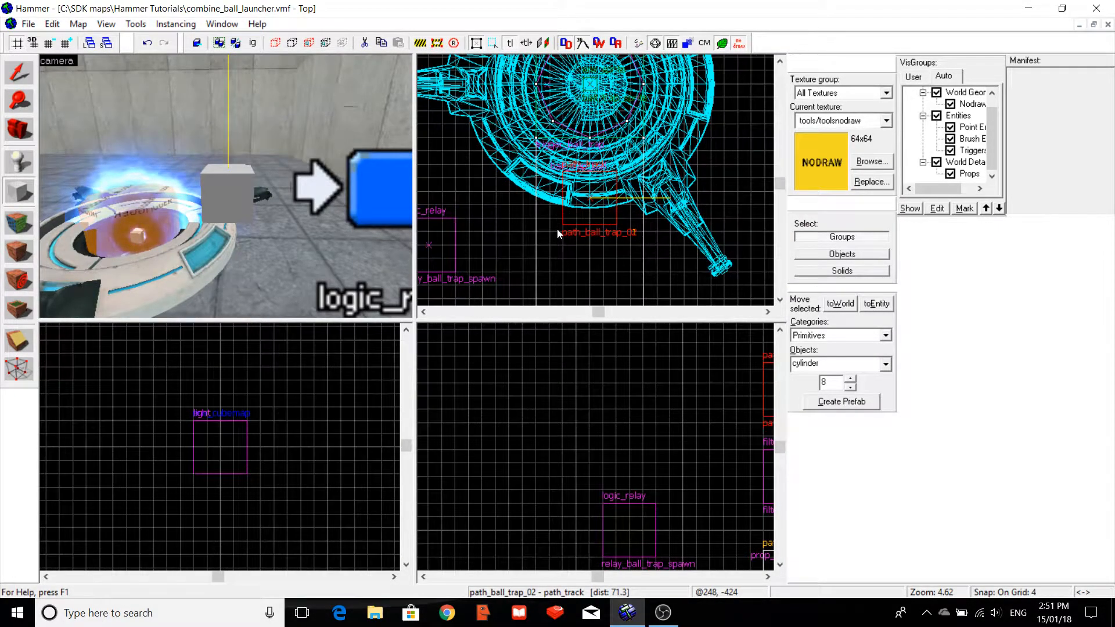
Try a 14 × 8 × 16 unit nodraw cylinder just below the path tracks in the top view, on a 2-unit grid.
mouse_move(556, 229)
mouse_down()
mouse_move(617, 260)
mouse_move(614, 245)
mouse_up()
key(bracketleft)
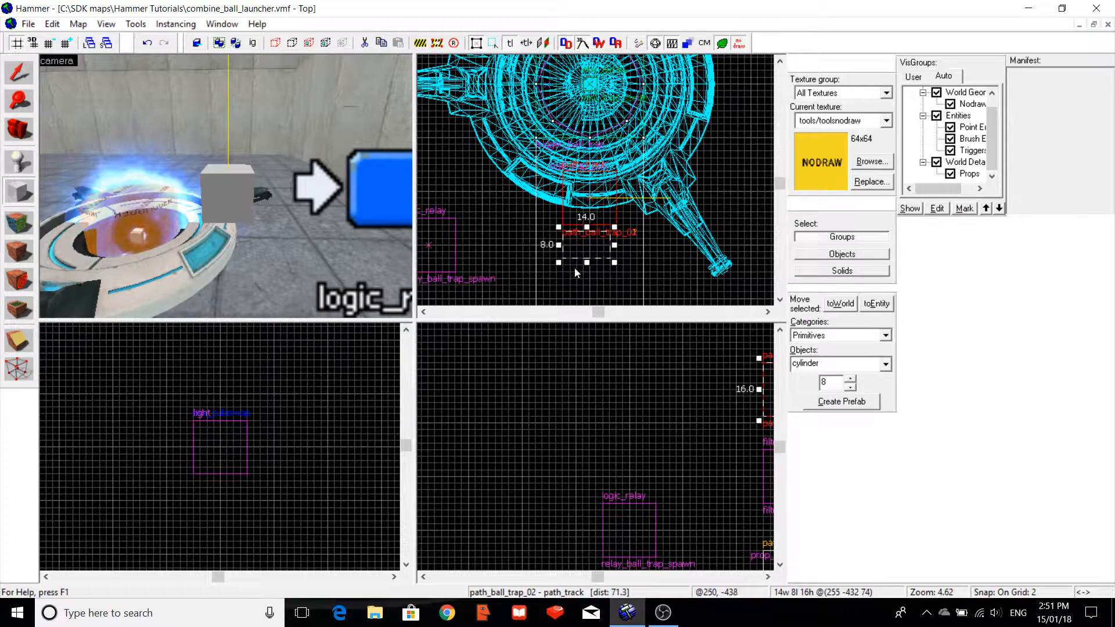
key(Right)
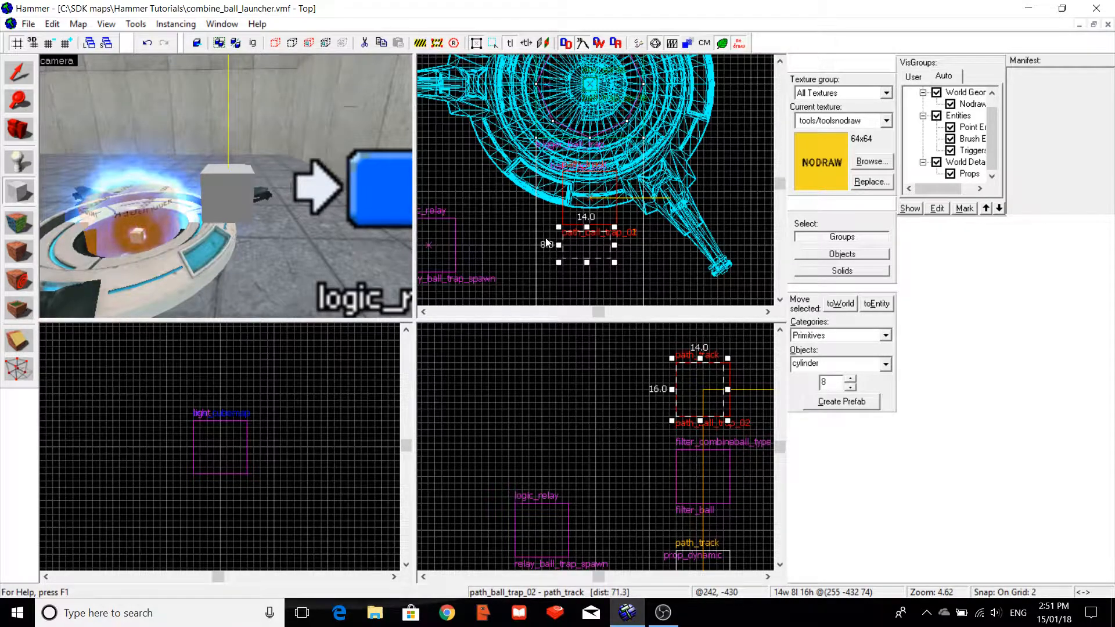
key(Return)
click(20, 73)
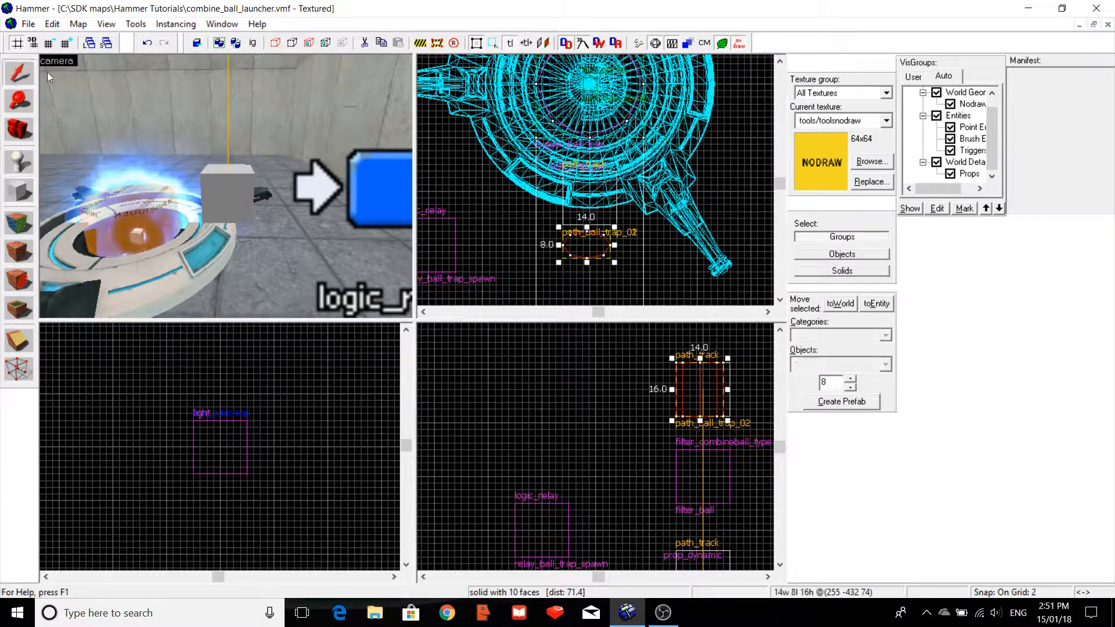
click(479, 165)
Create a nodraw block brush 14 wide, 16 long and 8 high beside the upper path_track.
click(19, 192)
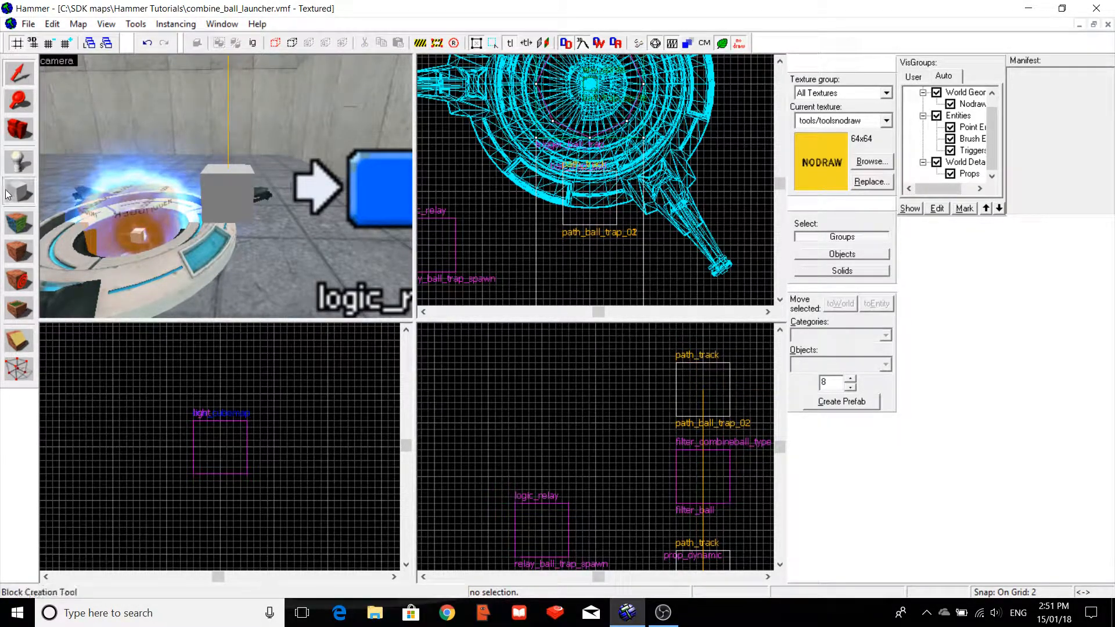
click(881, 366)
click(869, 387)
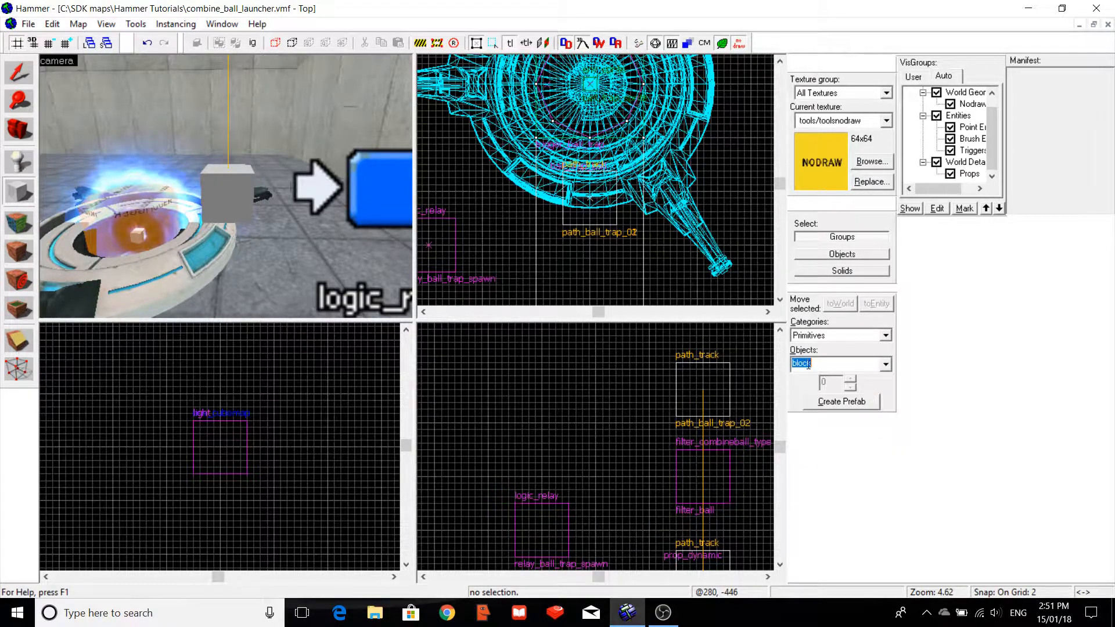
drag(545, 252, 564, 224)
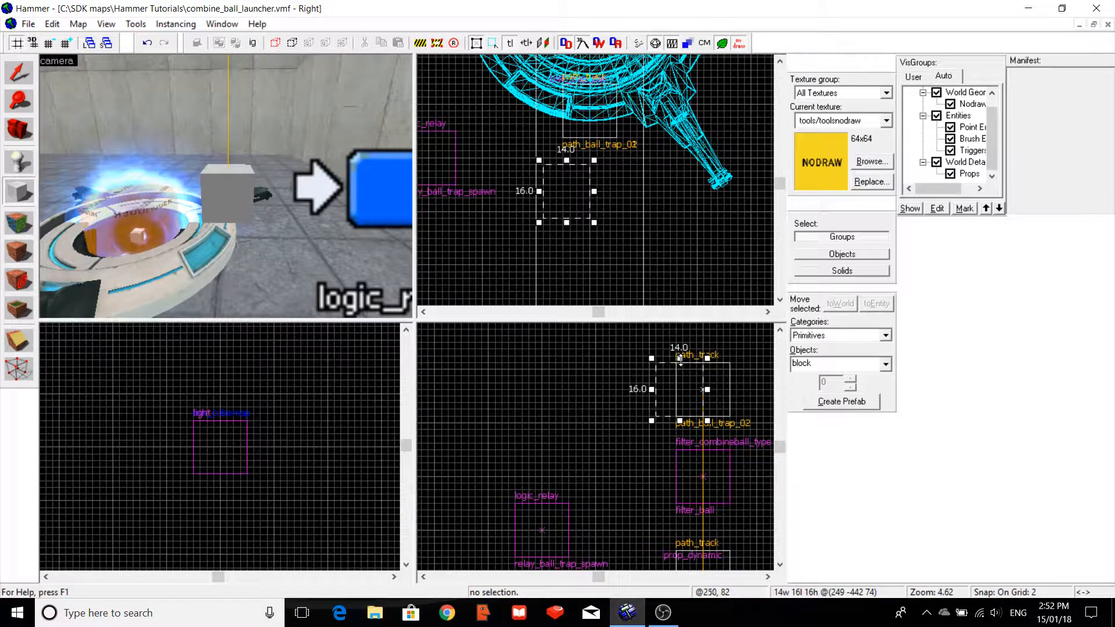
drag(680, 359, 680, 385)
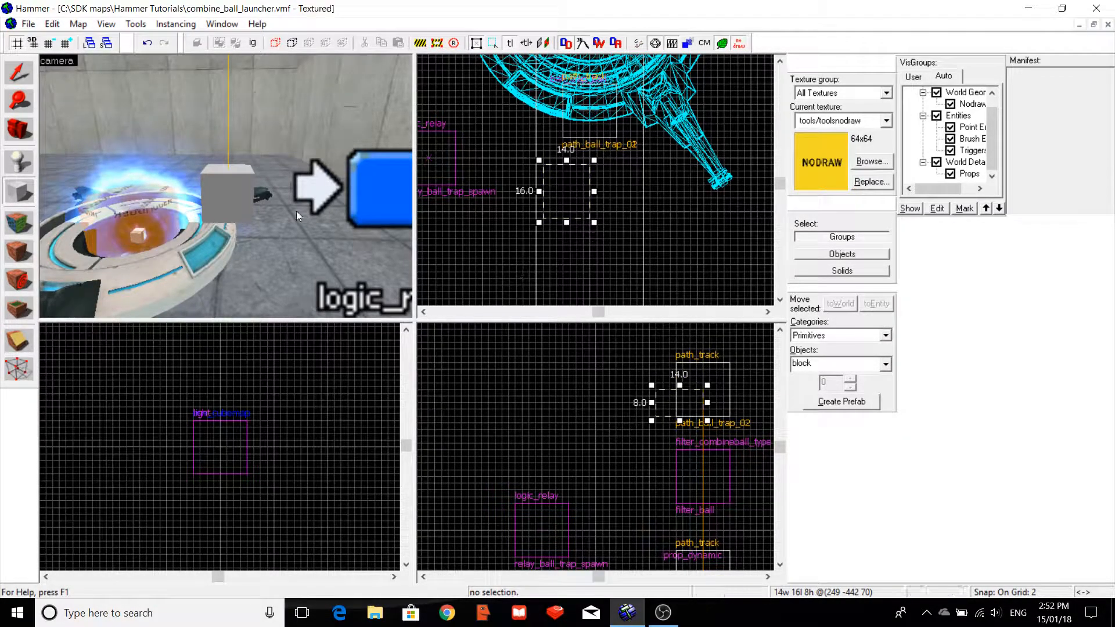
key(Up)
key(Return)
key(a)
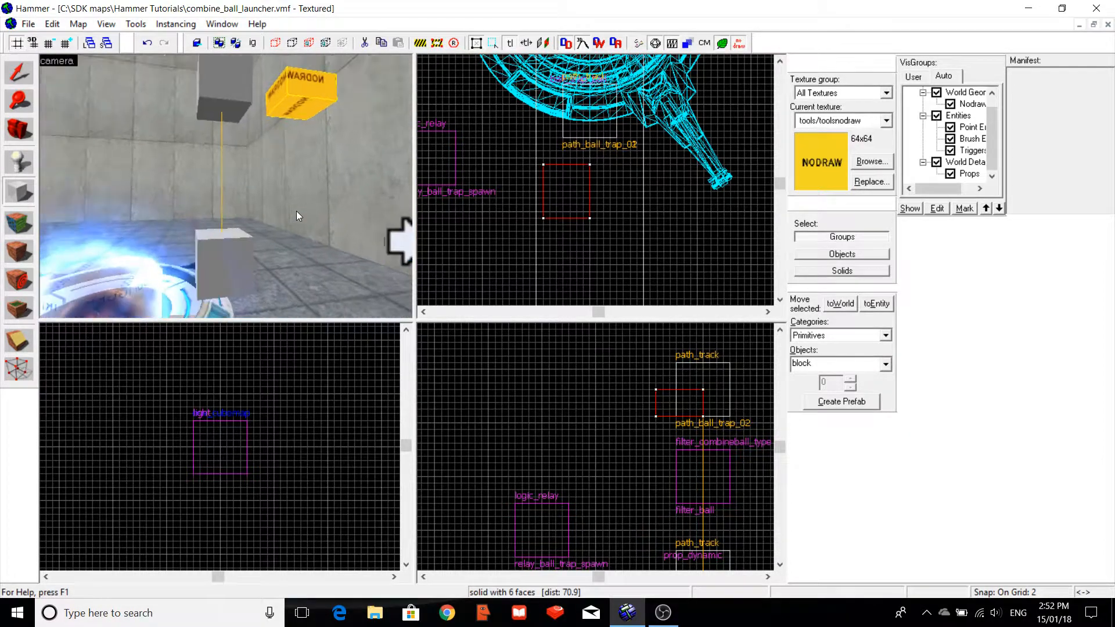
Resize the nodraw block to 16 units high and 8 units long, keeping it beside the upper path_track.
key(shift+s)
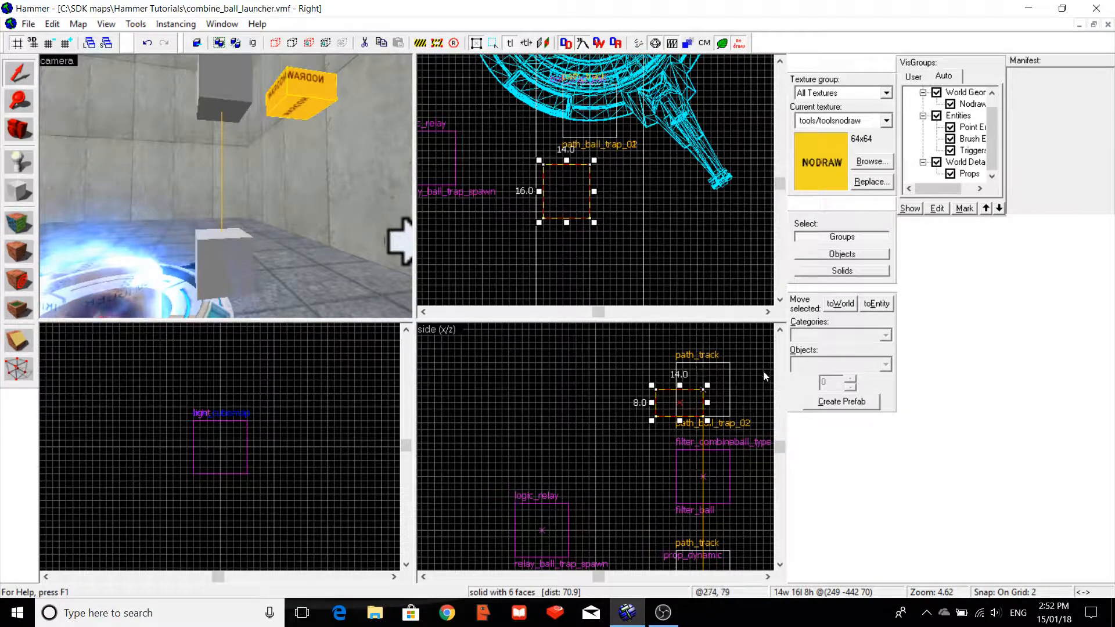
drag(680, 380, 680, 359)
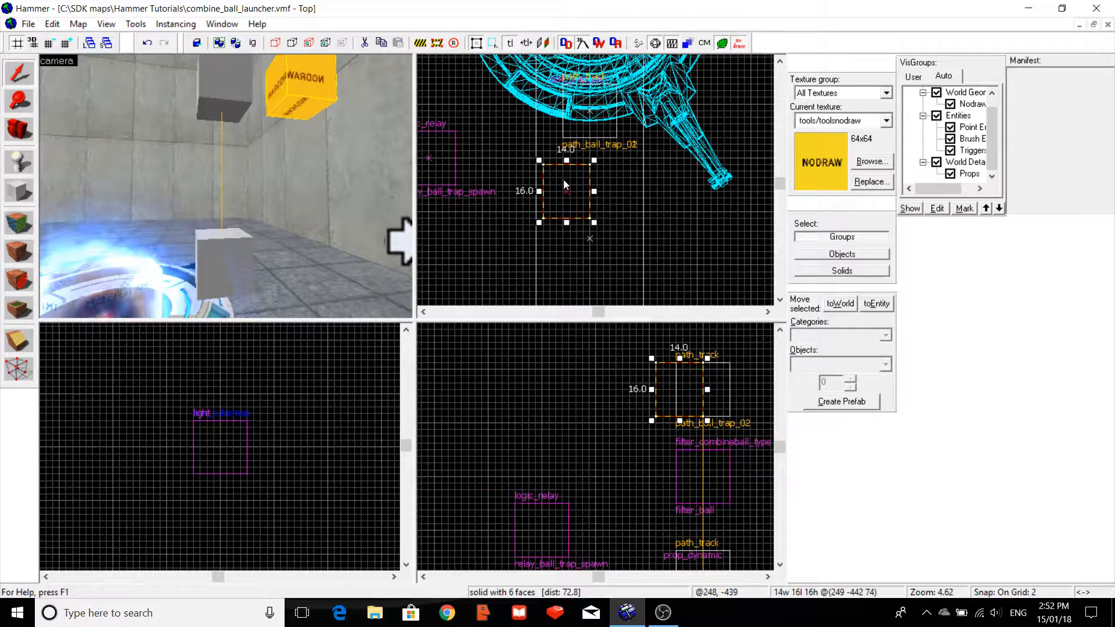
drag(566, 223, 563, 194)
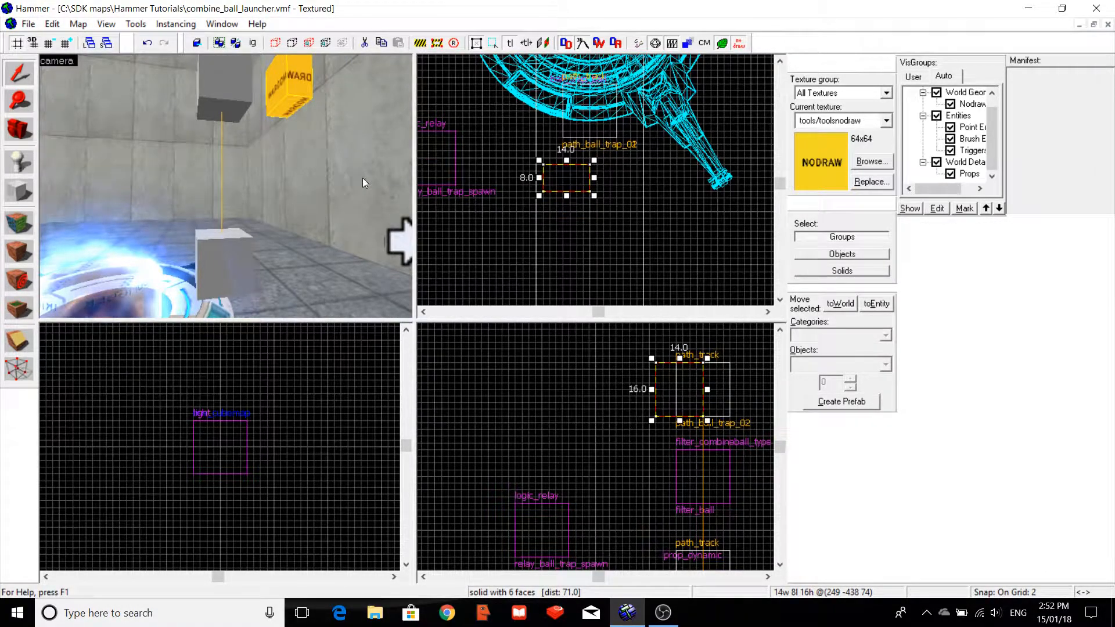
key(Up)
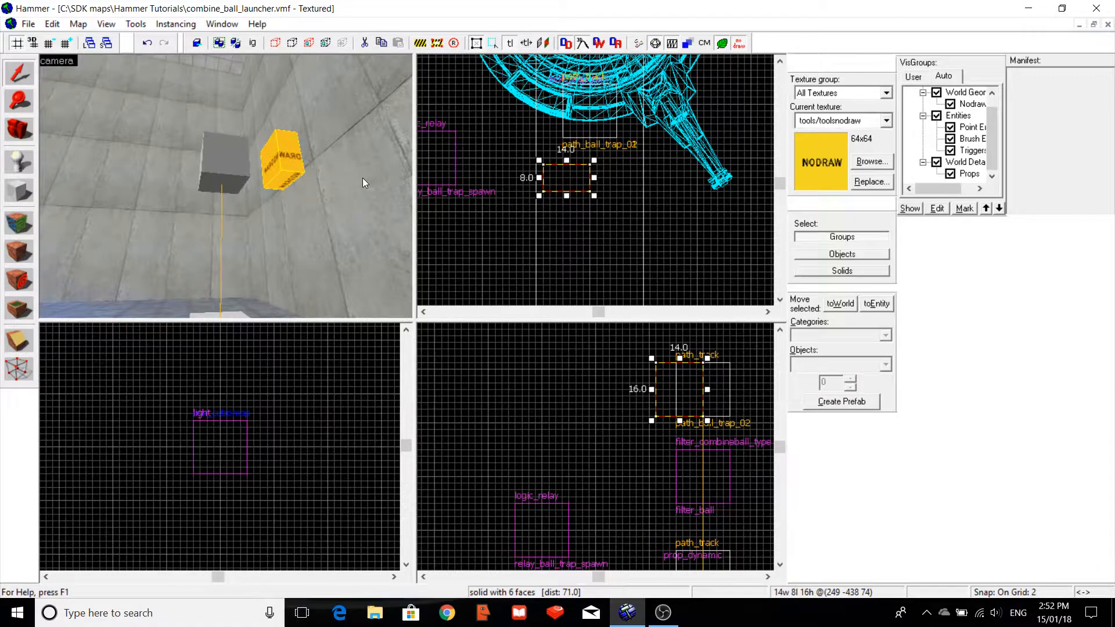
key(Right)
key(Down)
key(Left)
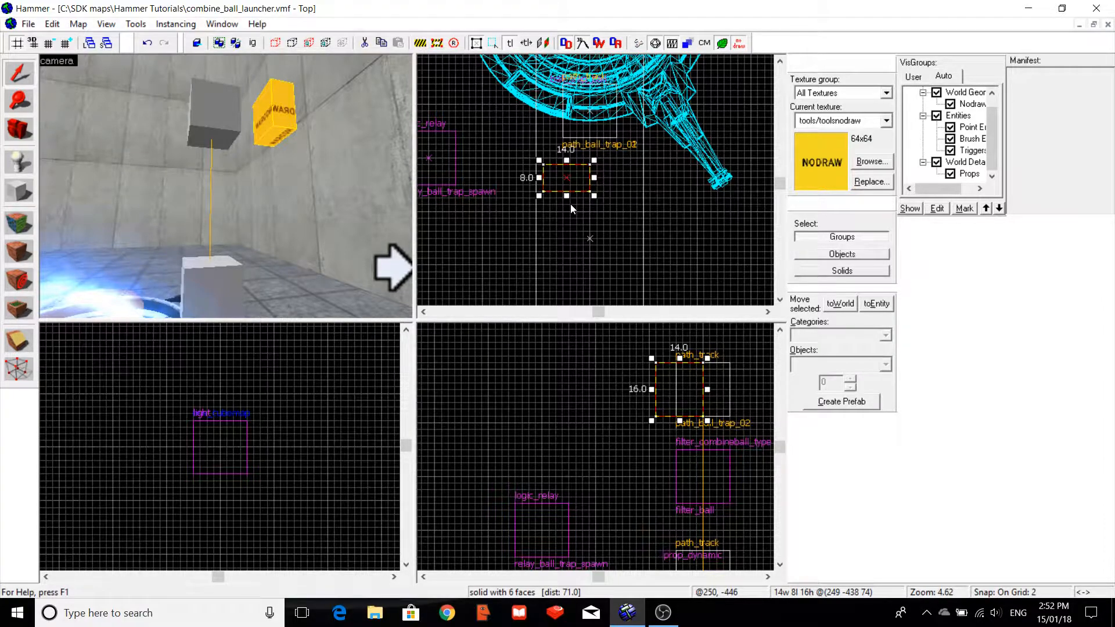
Tie the nodraw block to an entity and apply the class func_tracktrain.
key(alt+Return)
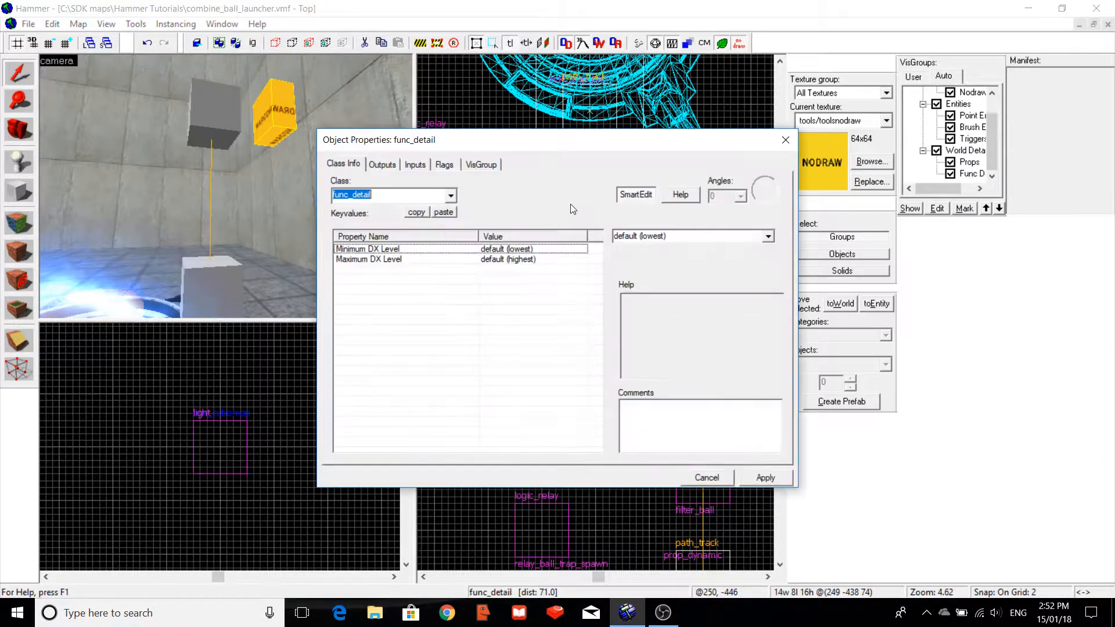
text(tr)
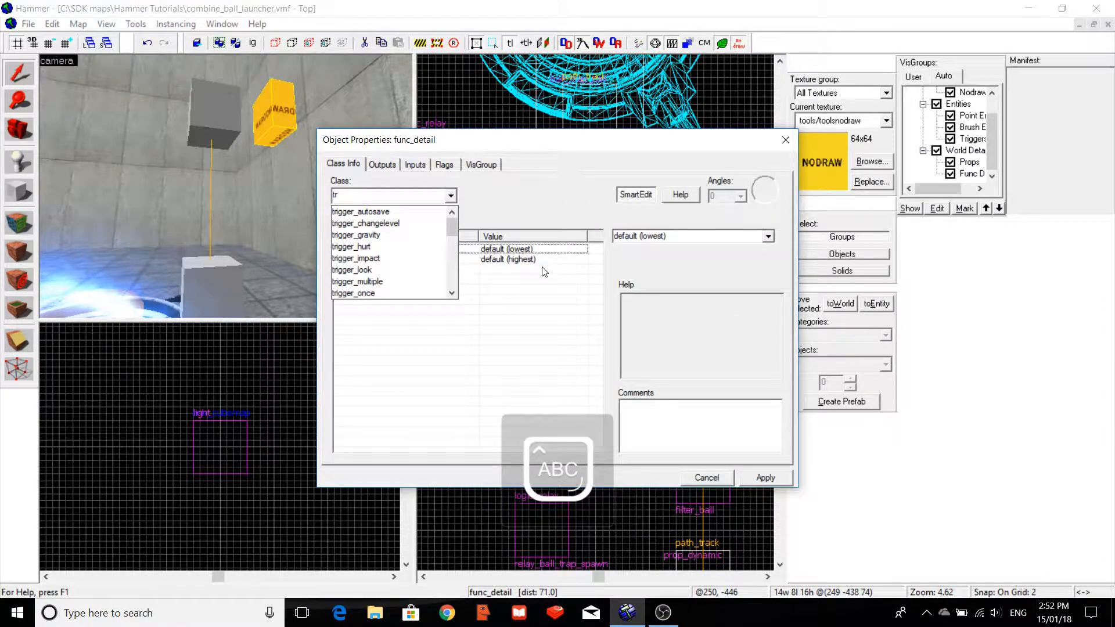
text(ac)
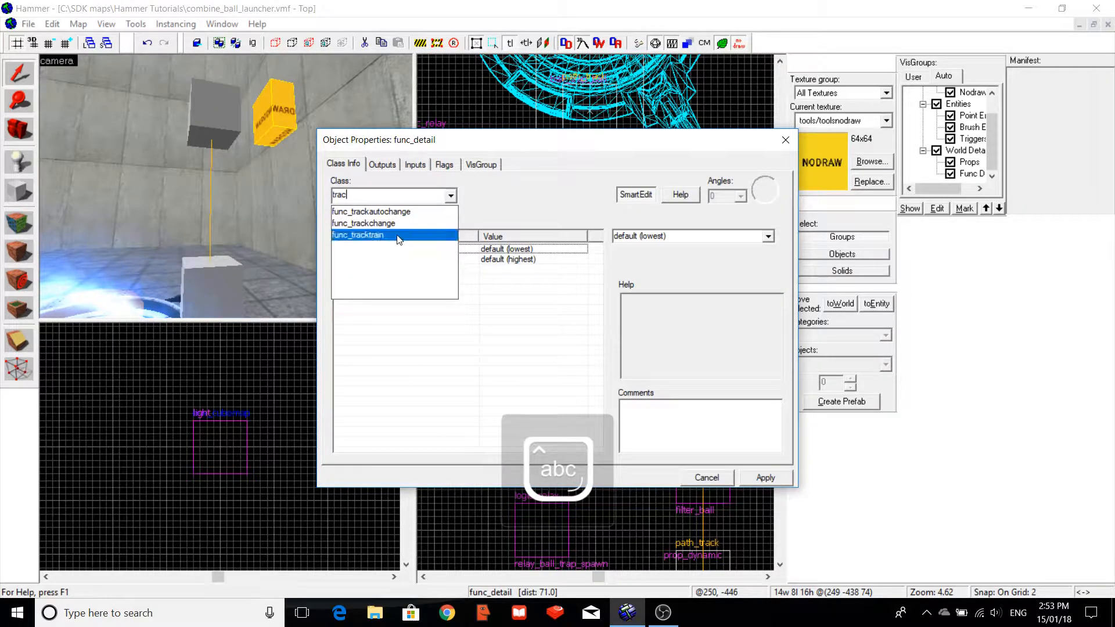
click(360, 234)
click(765, 477)
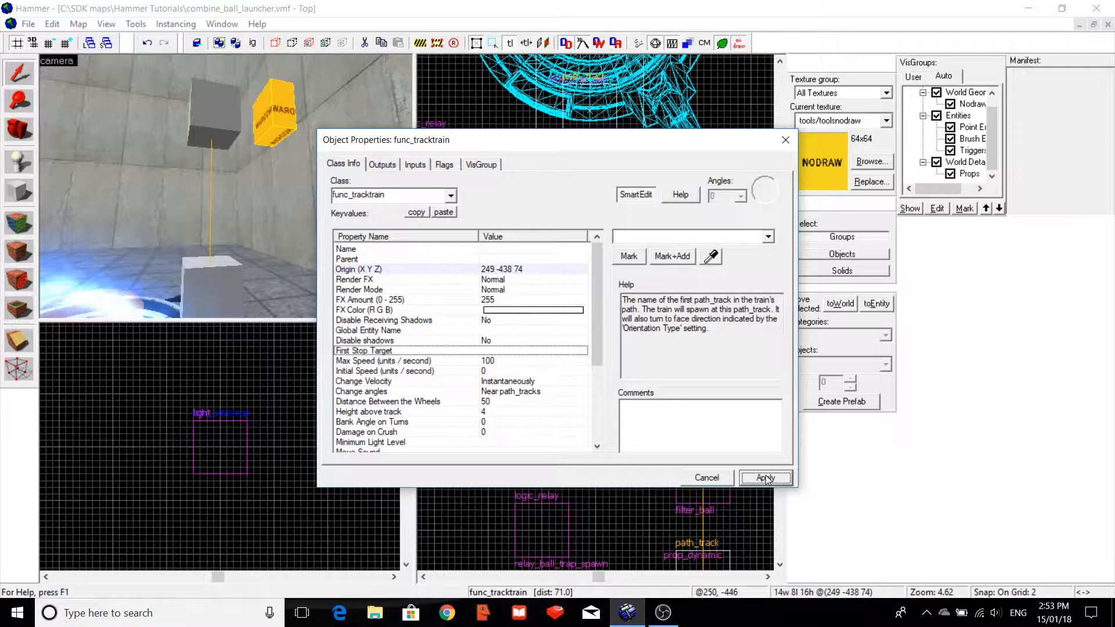
Name the func_tracktrain ball_trap_door and apply the name.
click(544, 248)
text(ball)
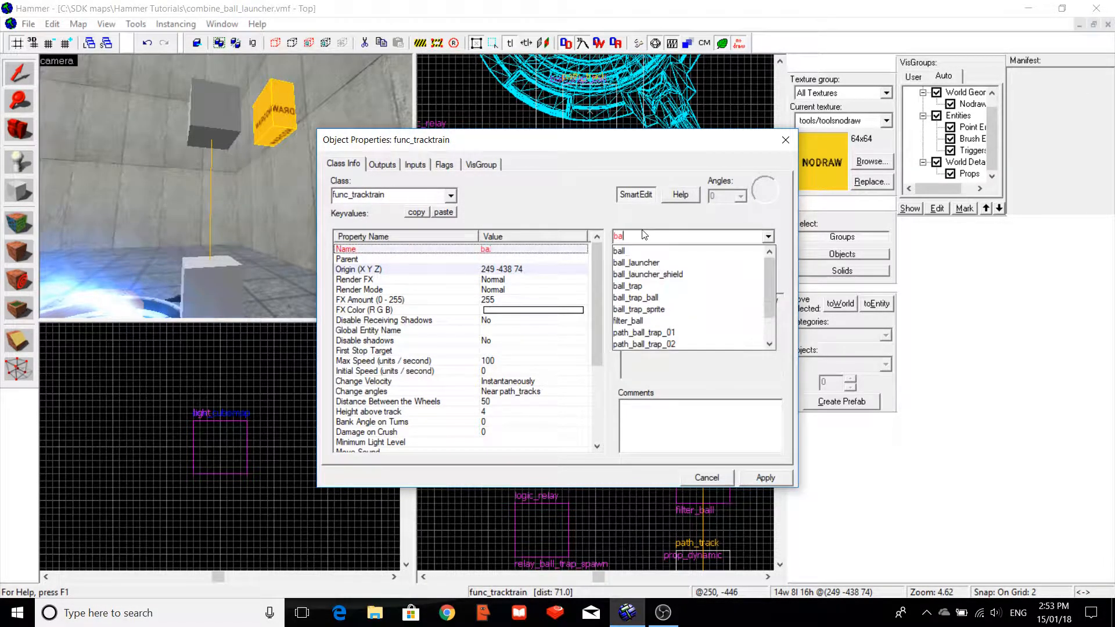
key(Down)
key(Down)
key(Down)
key(Down)
key(End)
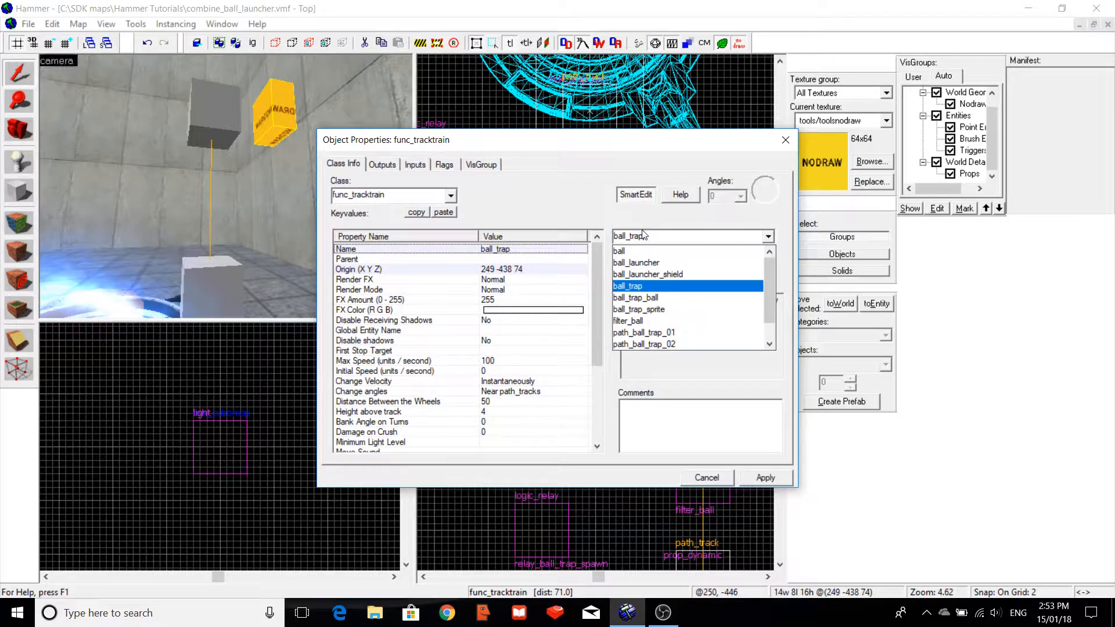
text(_door)
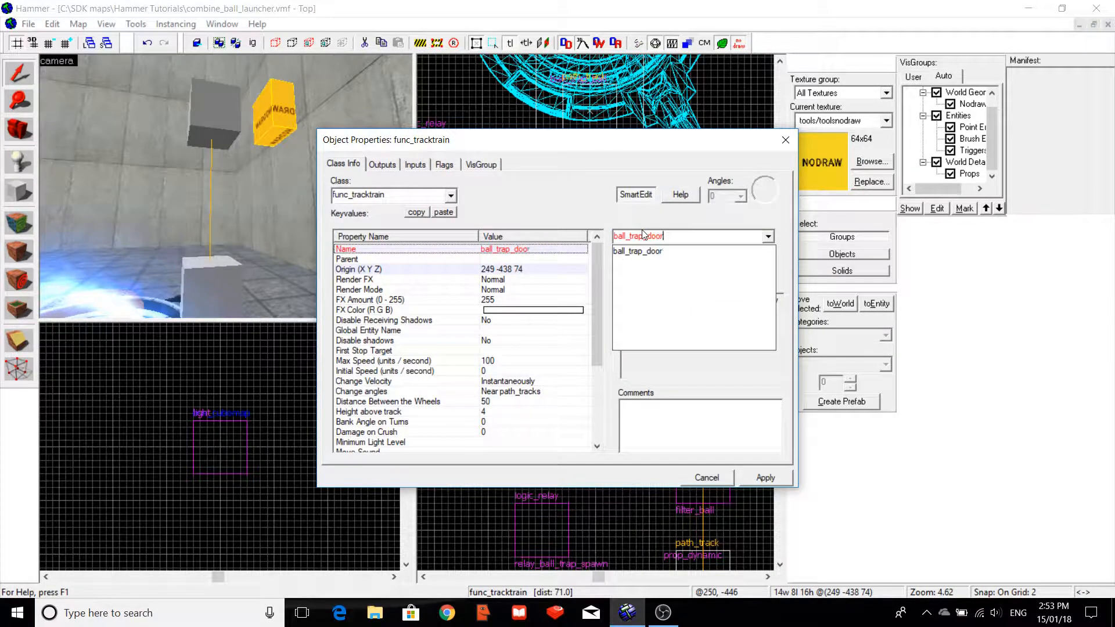
click(765, 477)
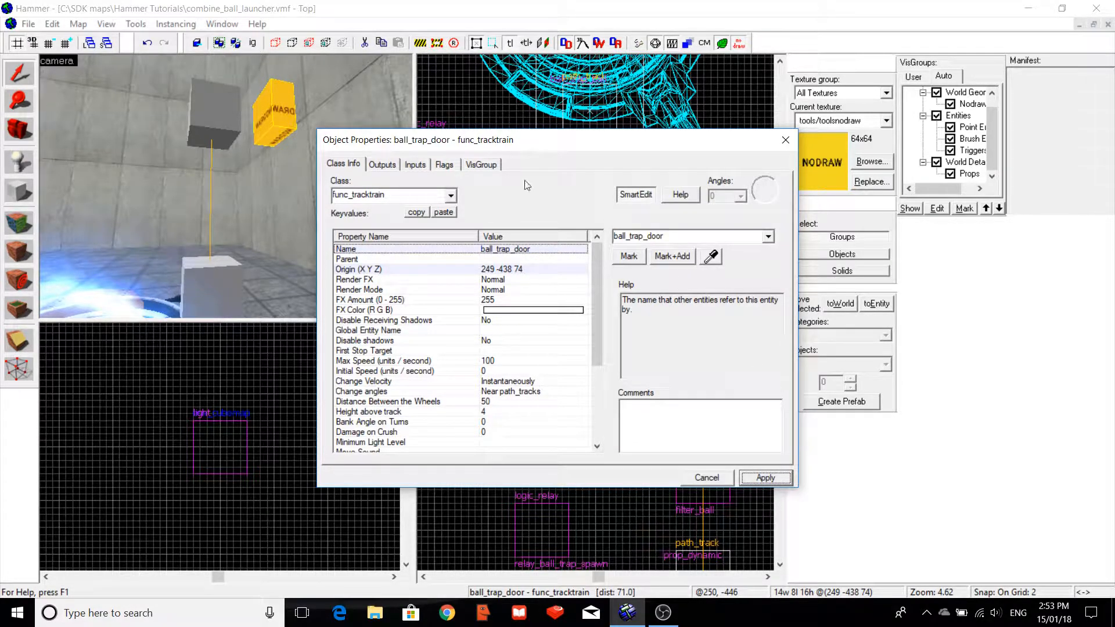
Set the train's First Stop Target to path_ball_trap_01.
click(504, 351)
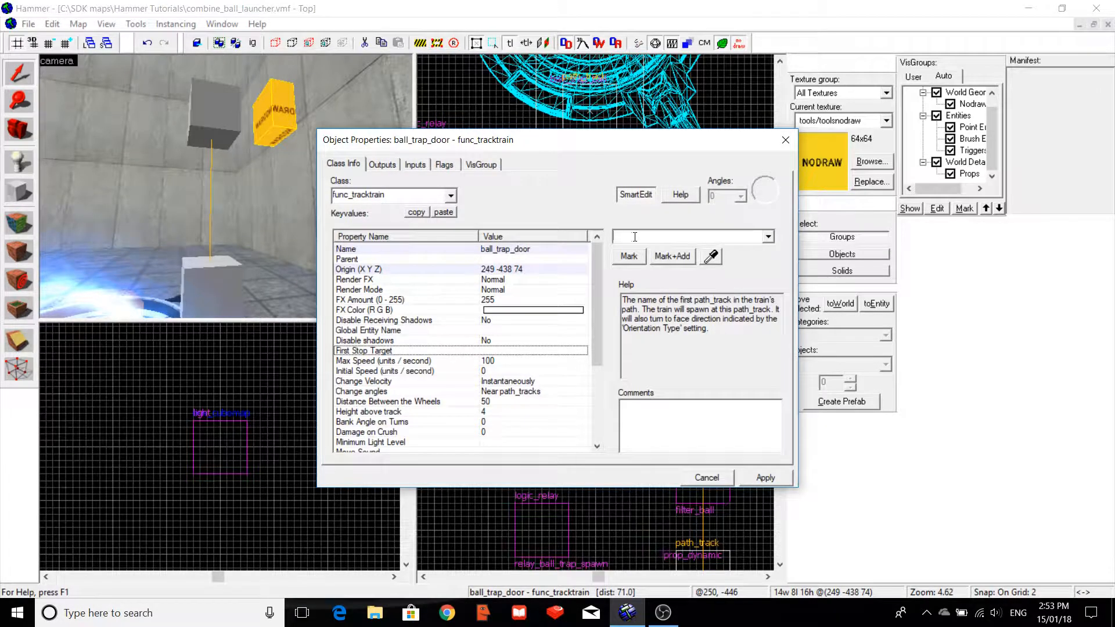
text(path)
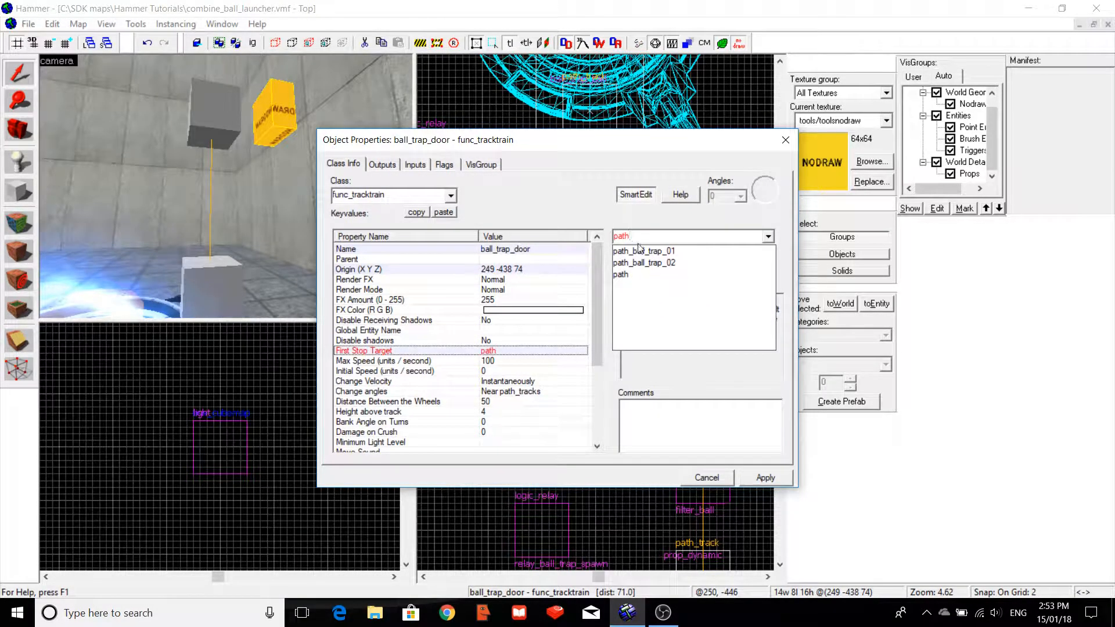
click(640, 249)
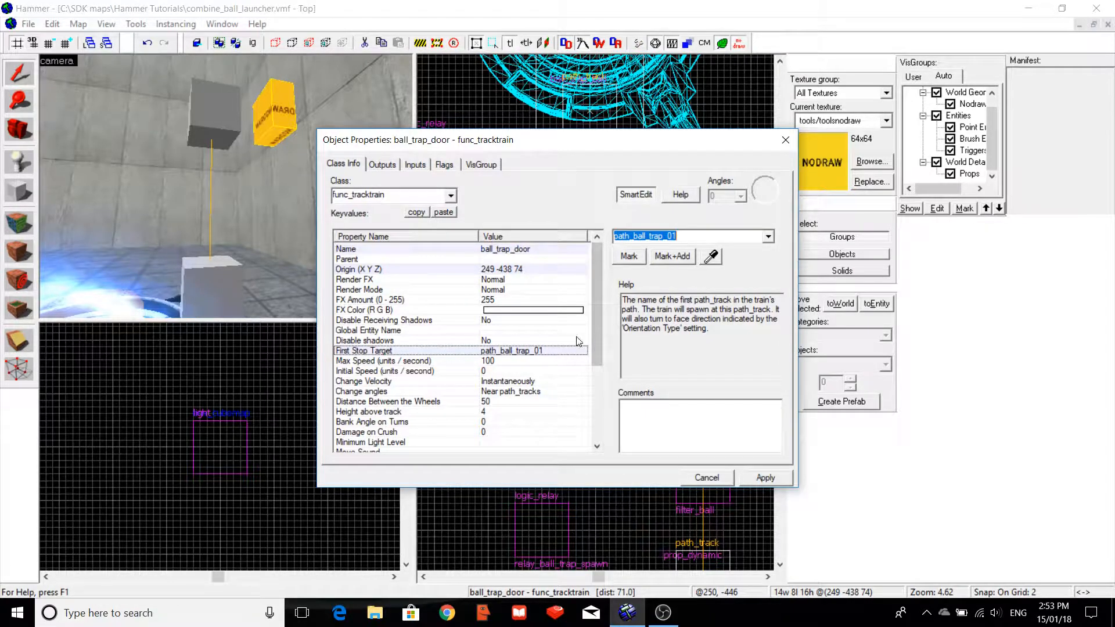
Set the train's Move Sound to d3_citadel.podarm_move and preview it.
drag(594, 312, 588, 390)
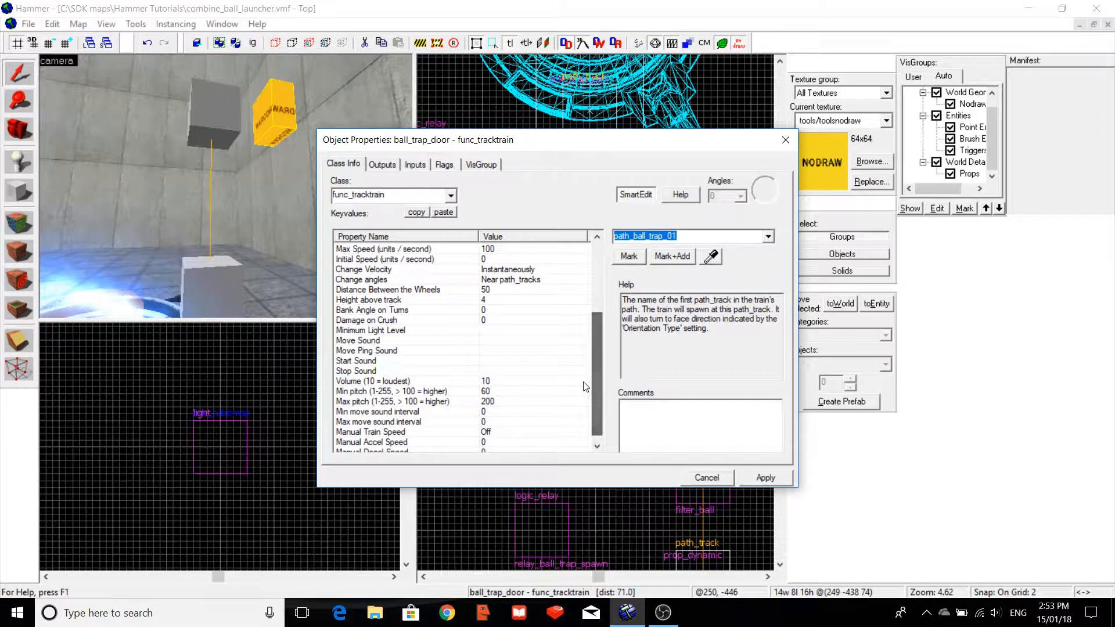
click(529, 341)
click(644, 239)
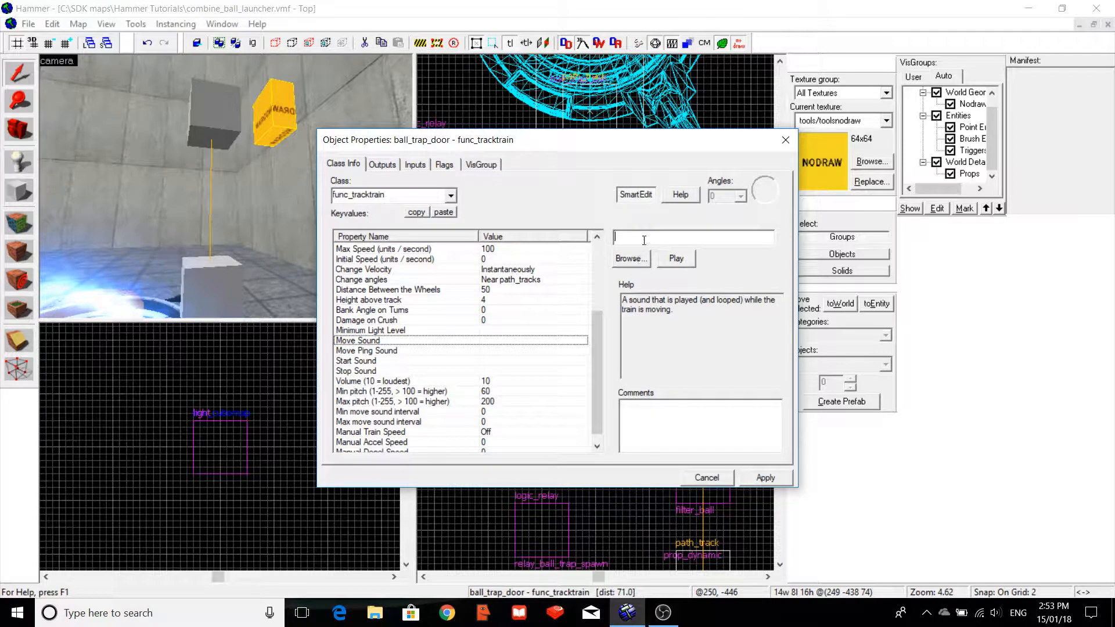
text(d3)
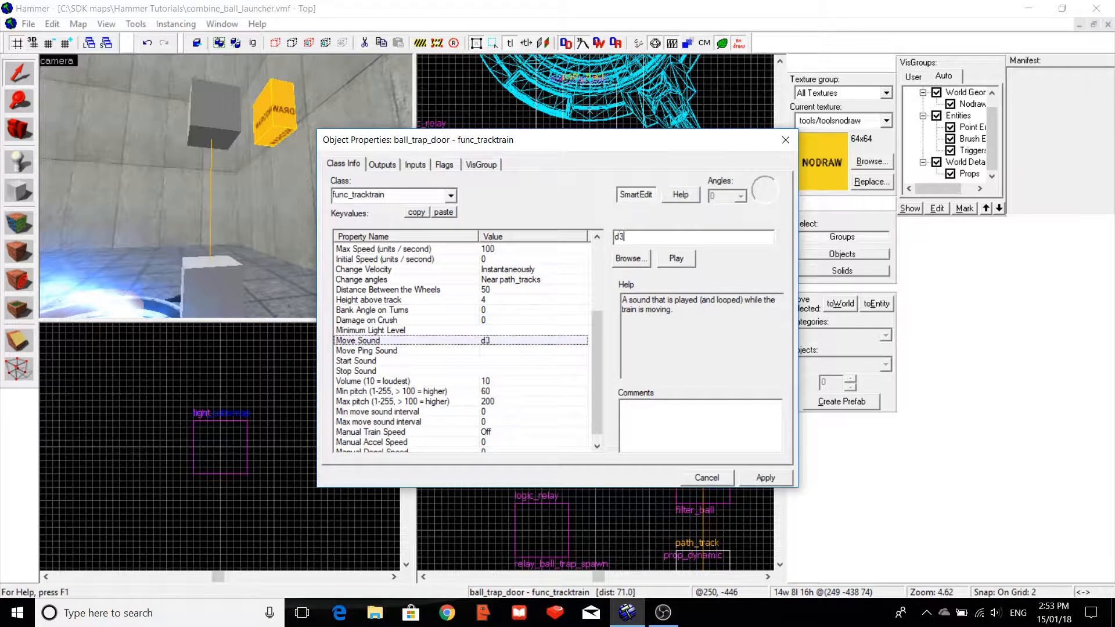
text(.citade)
key(BackSpace)
key(BackSpace)
key(BackSpace)
key(BackSpace)
key(BackSpace)
key(BackSpace)
key(BackSpace)
key(BackSpace)
text(_citadel.podarm)
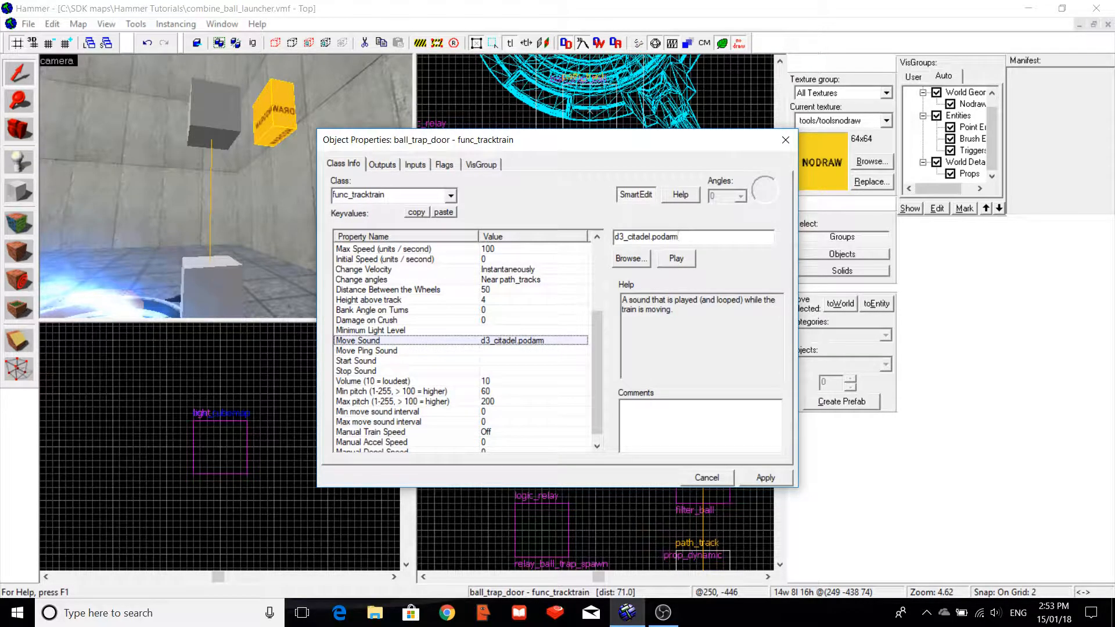
text(_movr)
click(676, 259)
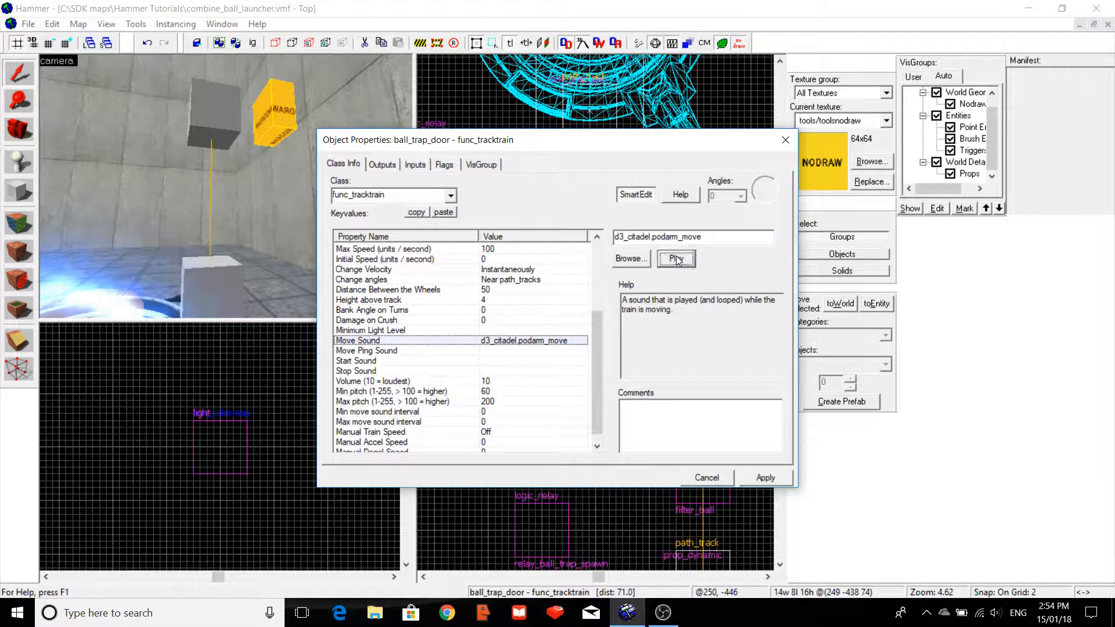
Set the train's Start Sound to d3_citadel.podarm_move_start, reusing the Move Sound name as its base.
click(521, 360)
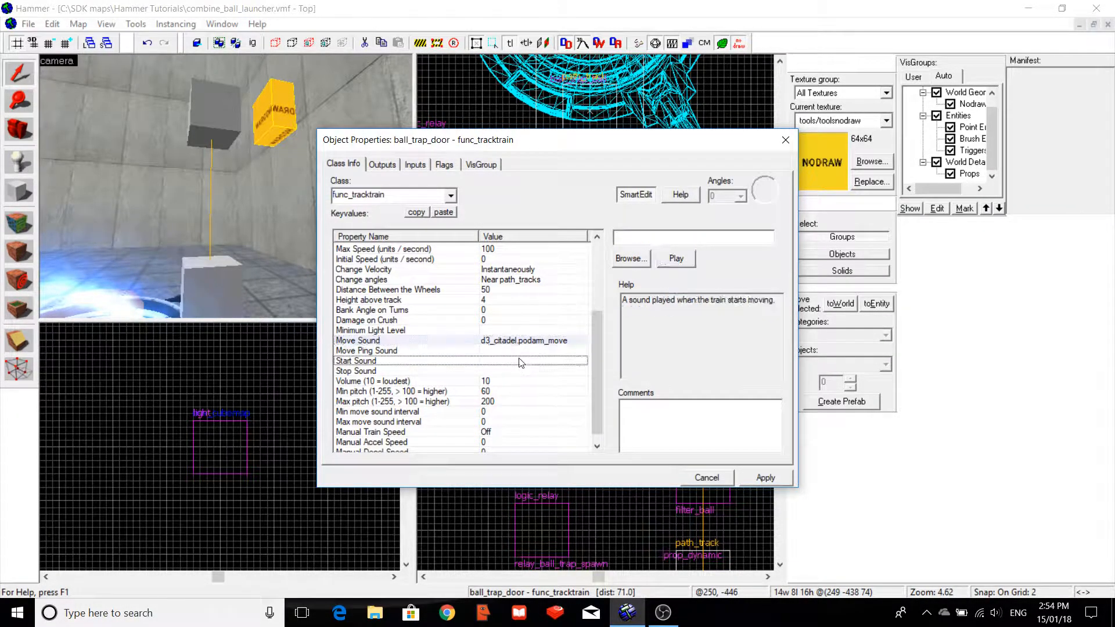
click(648, 238)
text(d3)
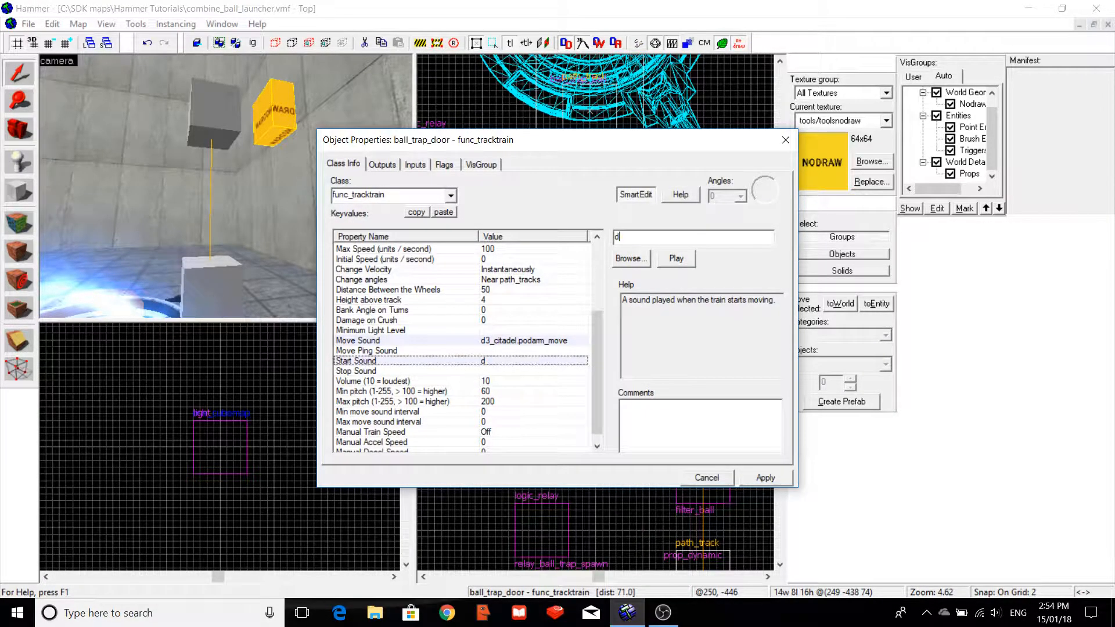
key(BackSpace)
click(568, 343)
drag(704, 237, 608, 239)
key(ctrl+c)
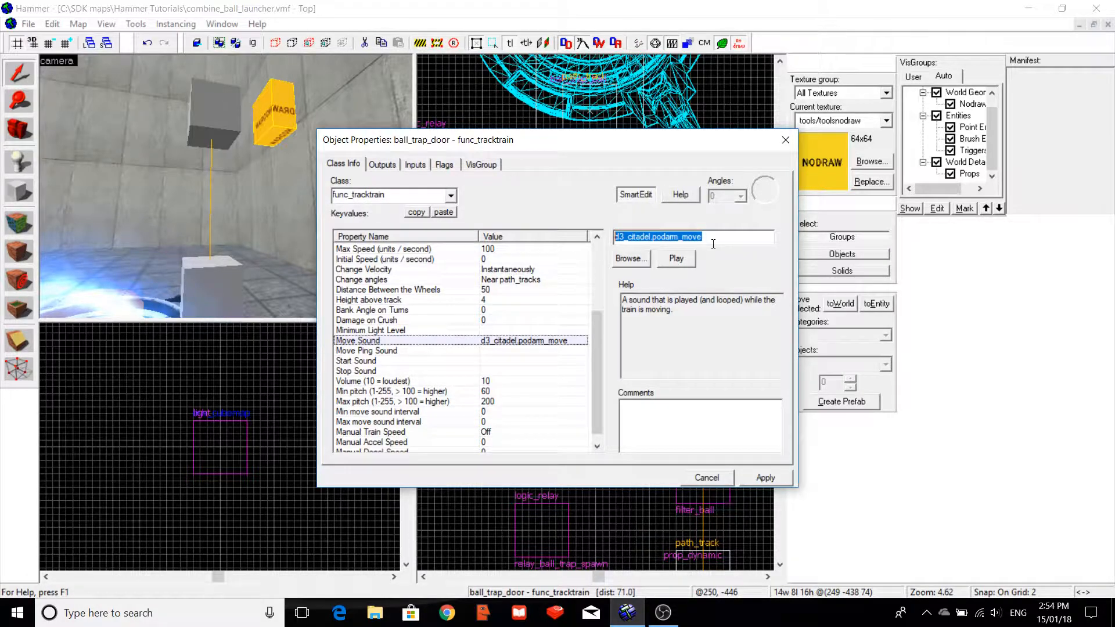
click(506, 361)
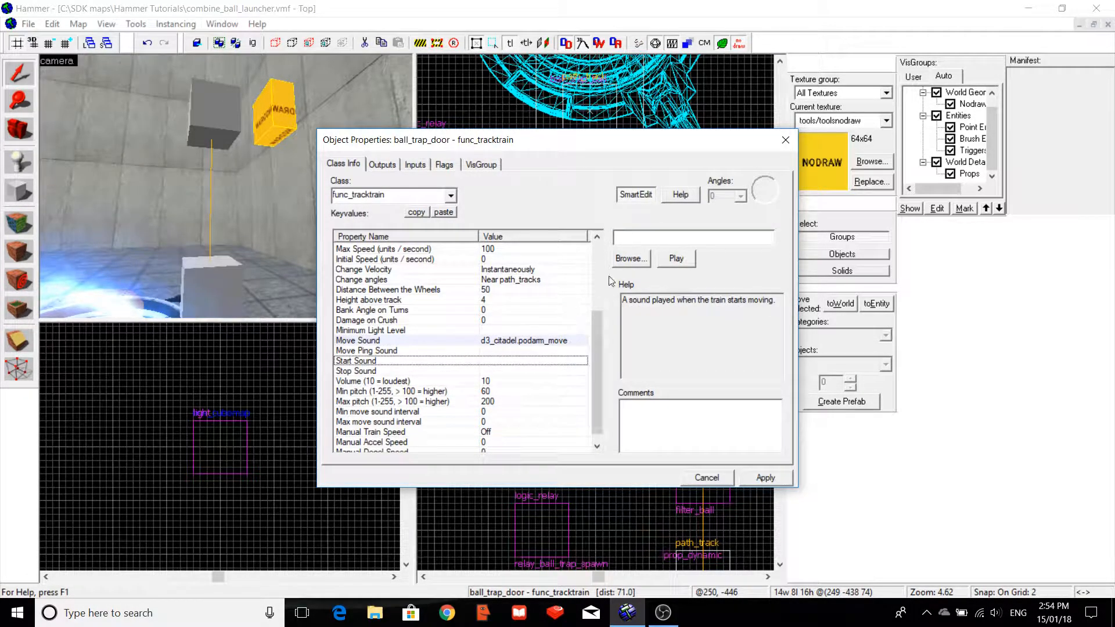
click(643, 234)
key(ctrl+v)
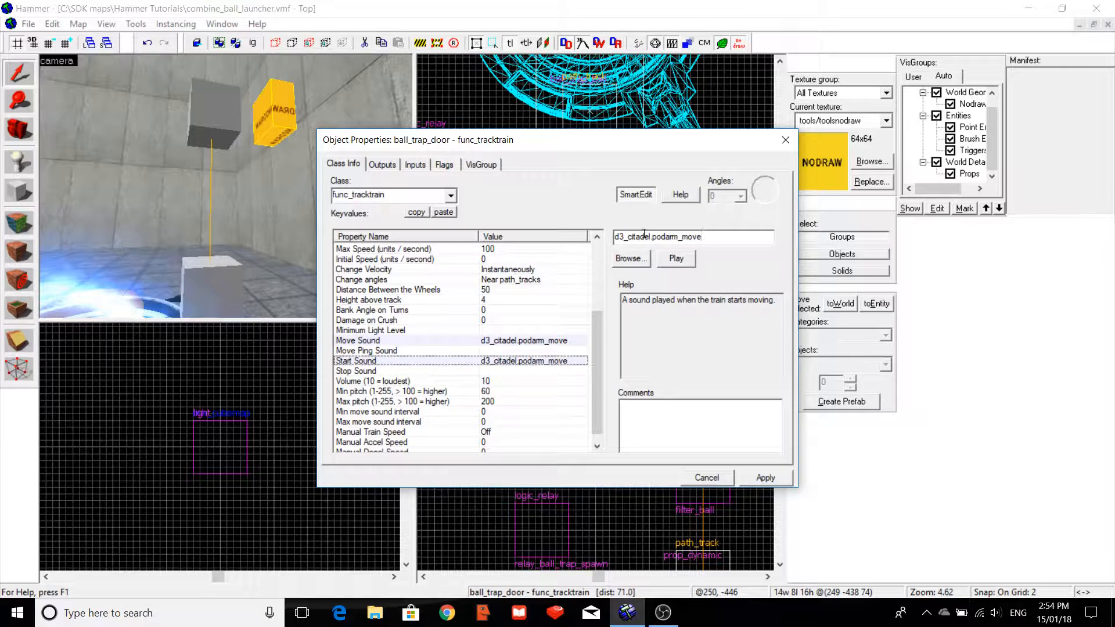
text(_start)
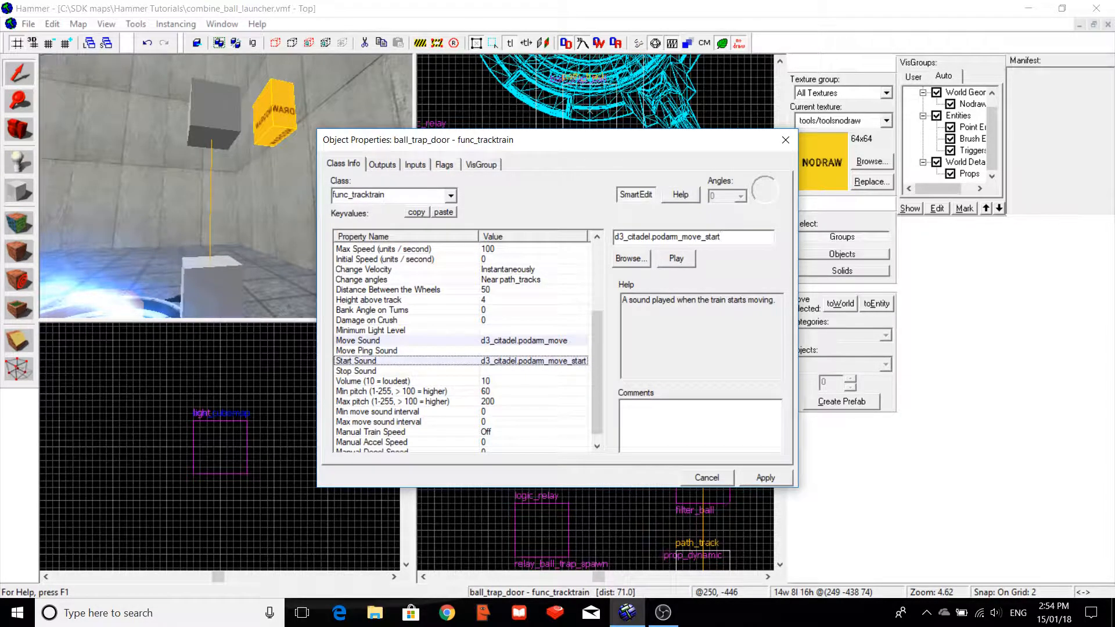
Set the train's Stop Sound to d3_citadel.podarm_move_stop and apply the sound settings.
click(531, 371)
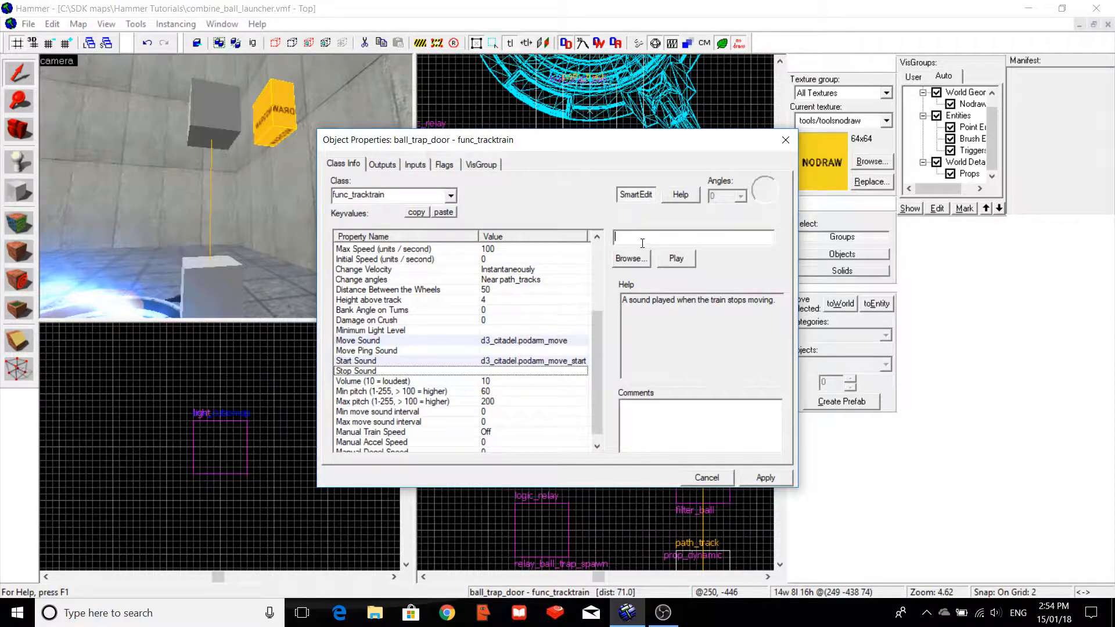
key(ctrl+v)
text(_)
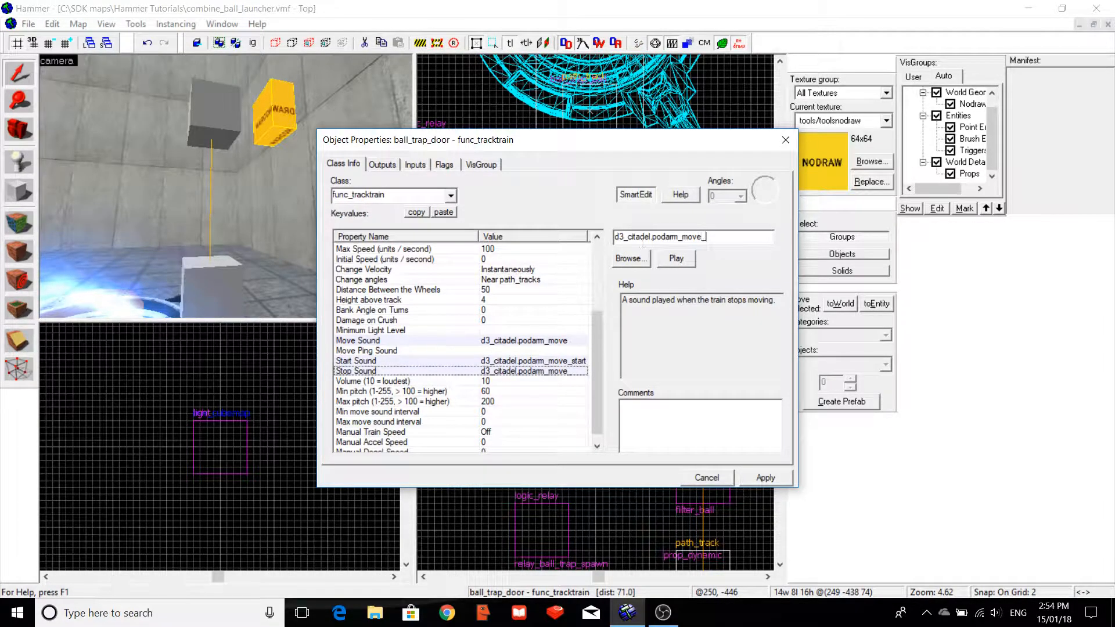
text(stop)
click(765, 478)
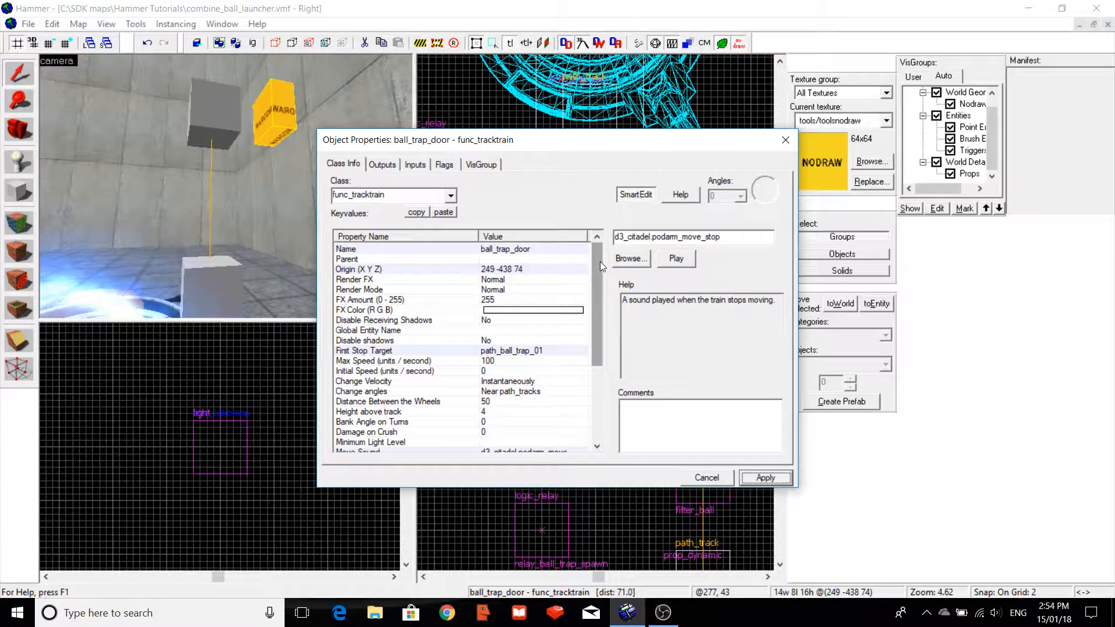
Set the train's Change angles property to Never (fixed orientation) and apply it.
mouse_move(600, 261)
mouse_down()
mouse_move(594, 416)
mouse_move(598, 273)
mouse_up()
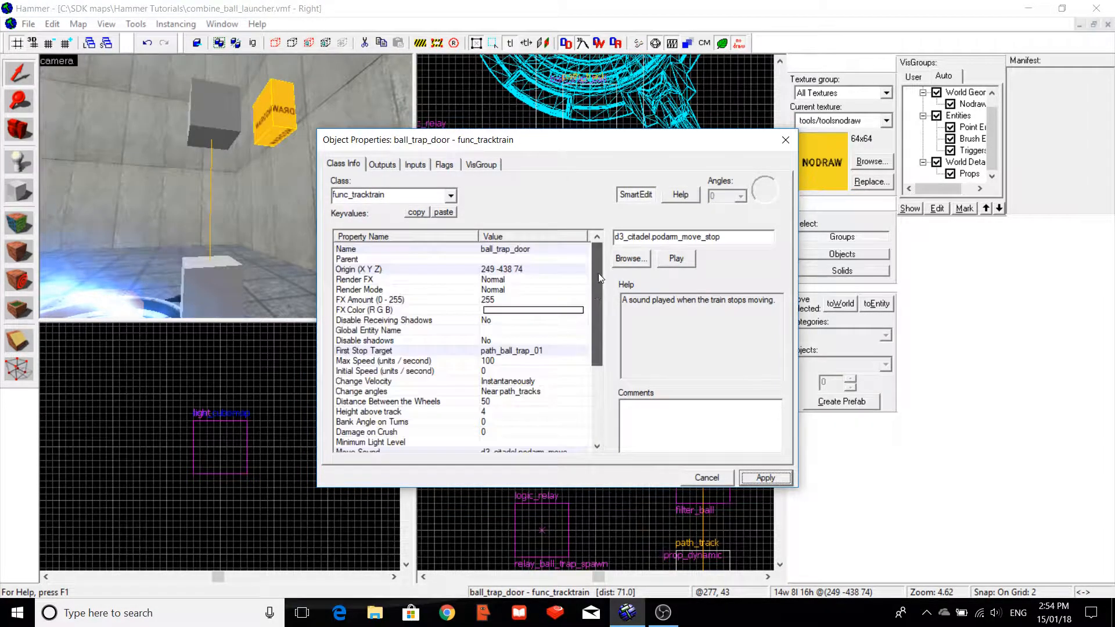
click(534, 393)
click(768, 237)
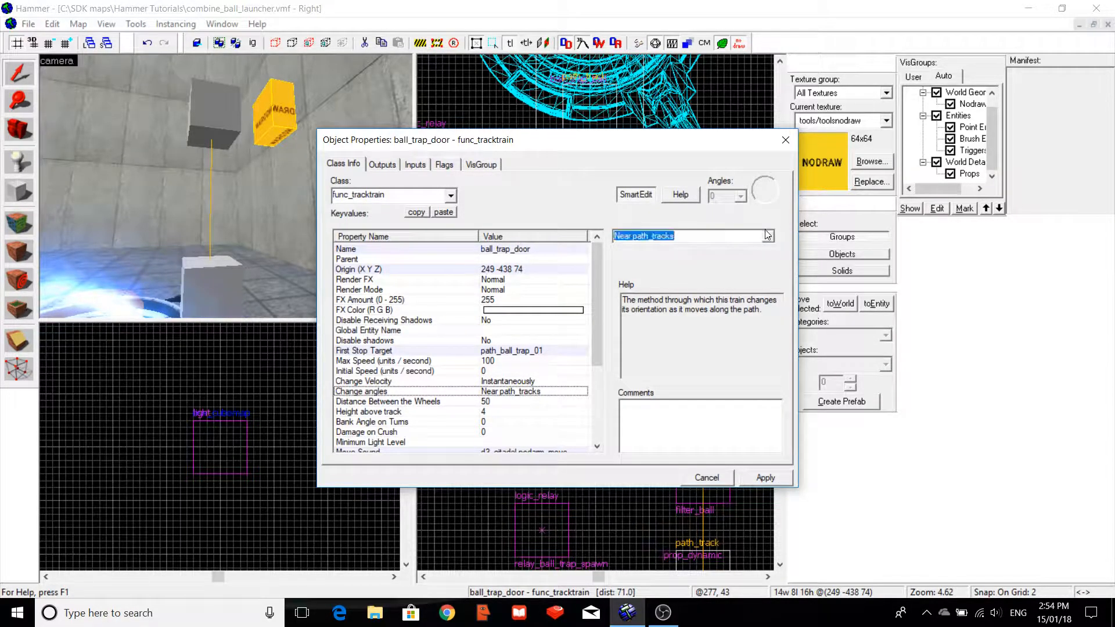
click(655, 249)
click(765, 477)
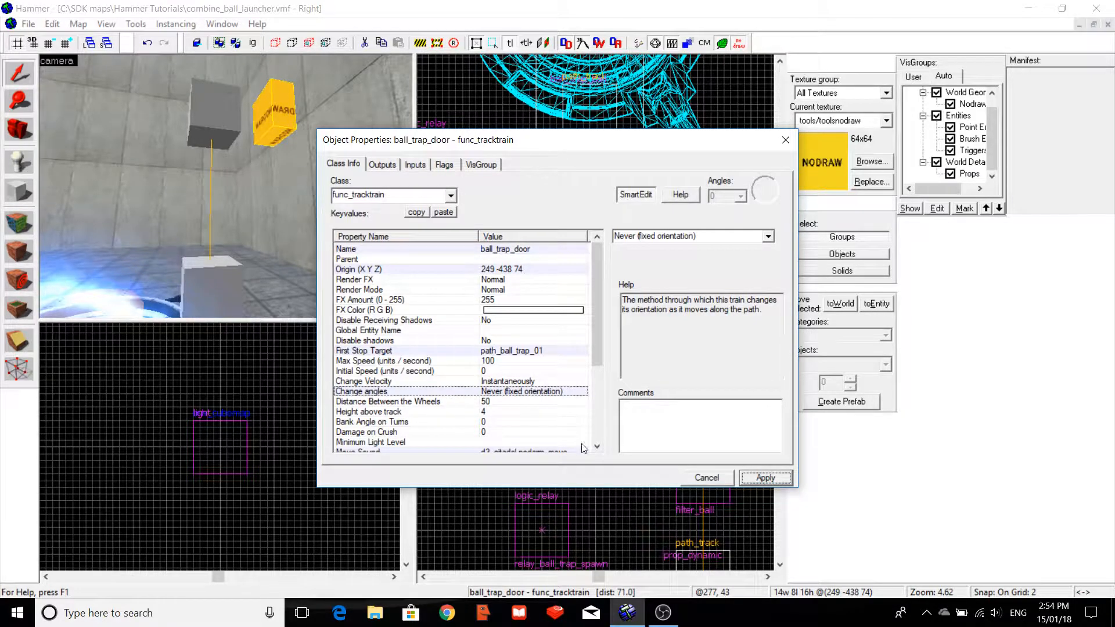
Set the train's Height above track to 0 and apply it.
click(494, 412)
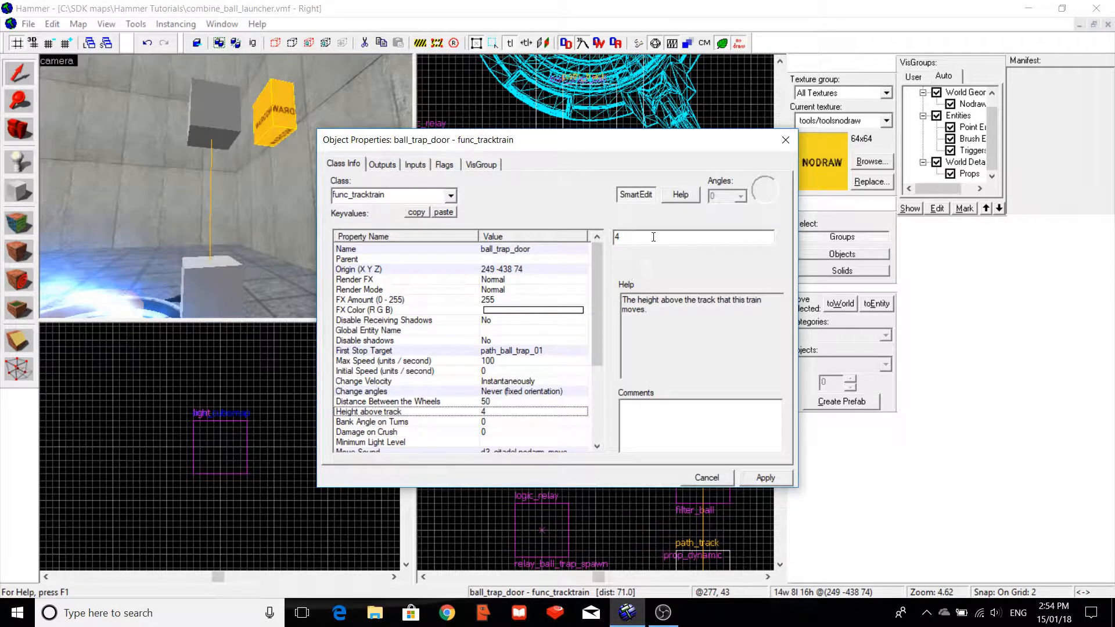
text(0)
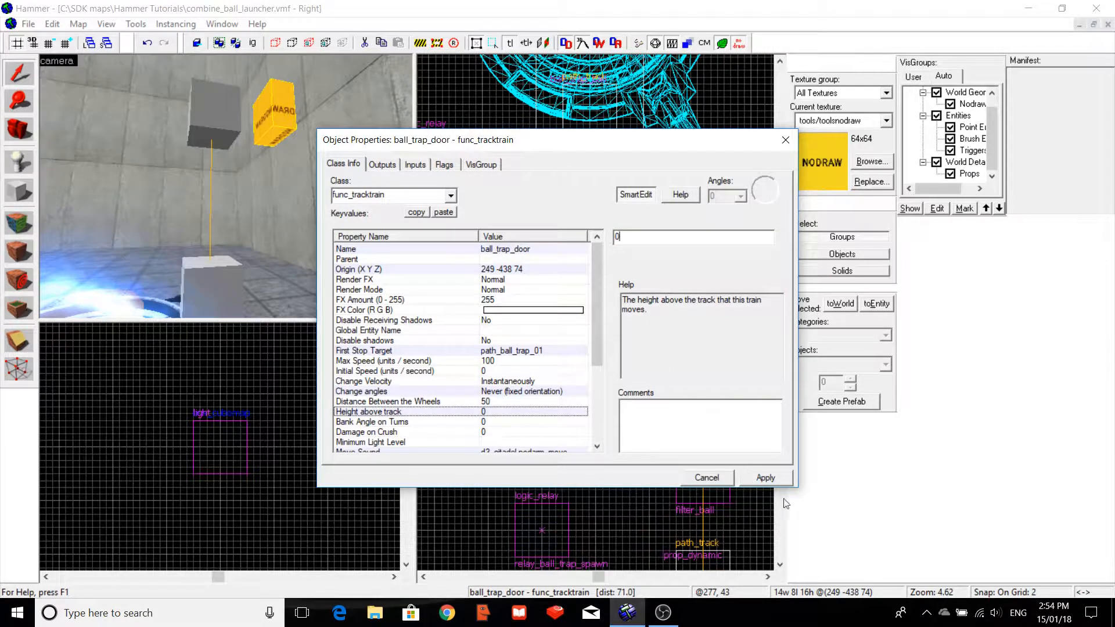
click(765, 477)
Preview the train's Start Sound and Stop Sound.
scroll(590, 272, down, 4)
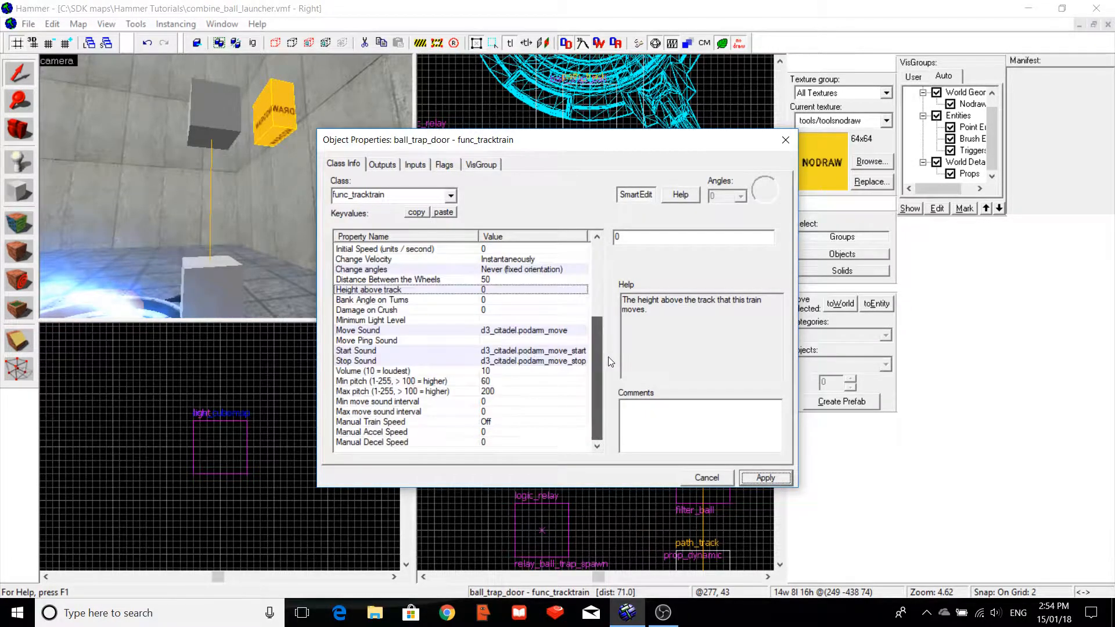
click(406, 351)
click(674, 259)
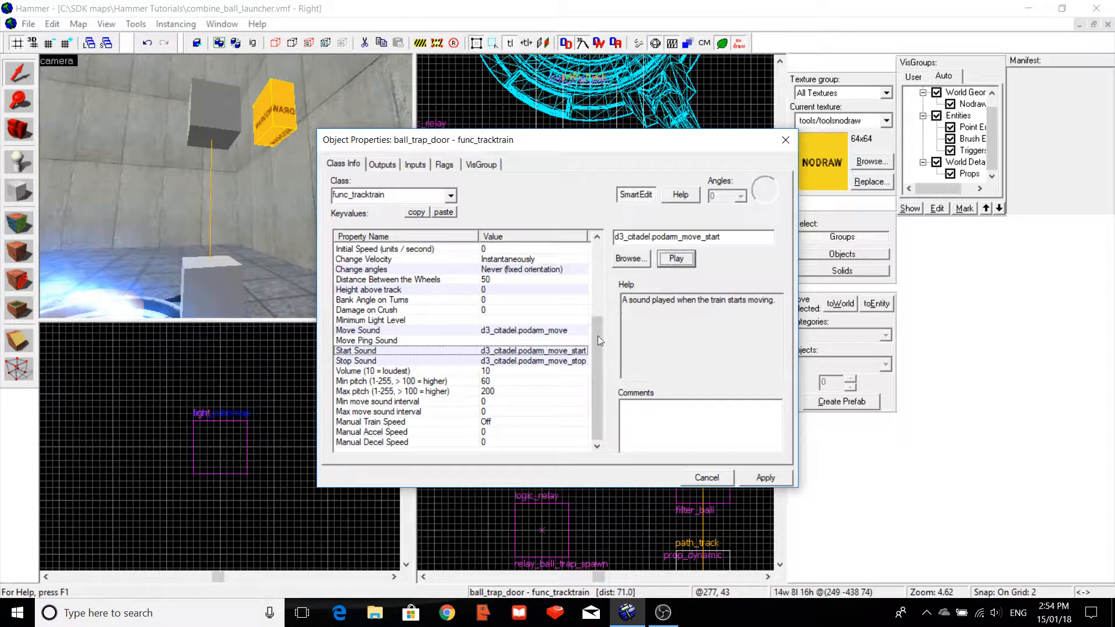
click(584, 361)
click(681, 261)
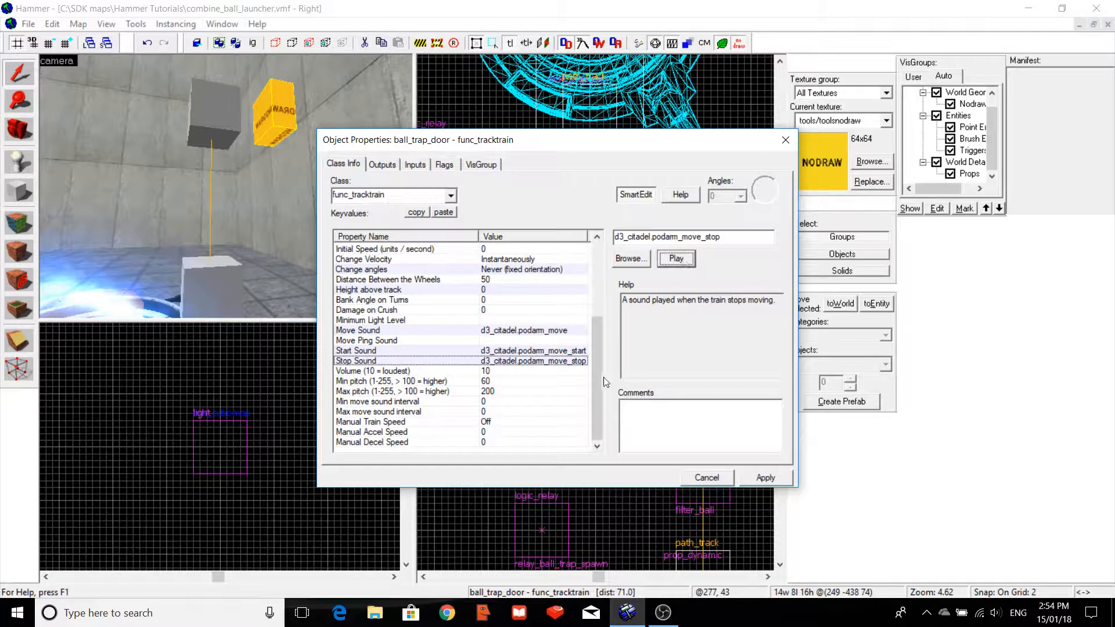
Enable the No User Control and Fixed Orientation flags on ball_trap_door, apply them and close its properties.
drag(596, 374, 590, 290)
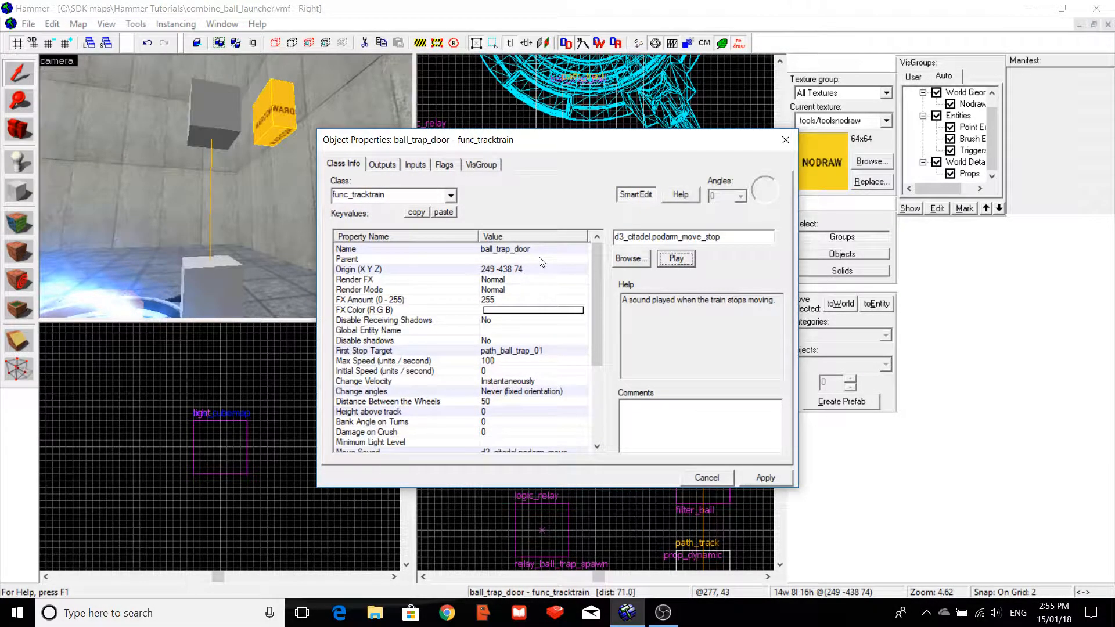
click(450, 165)
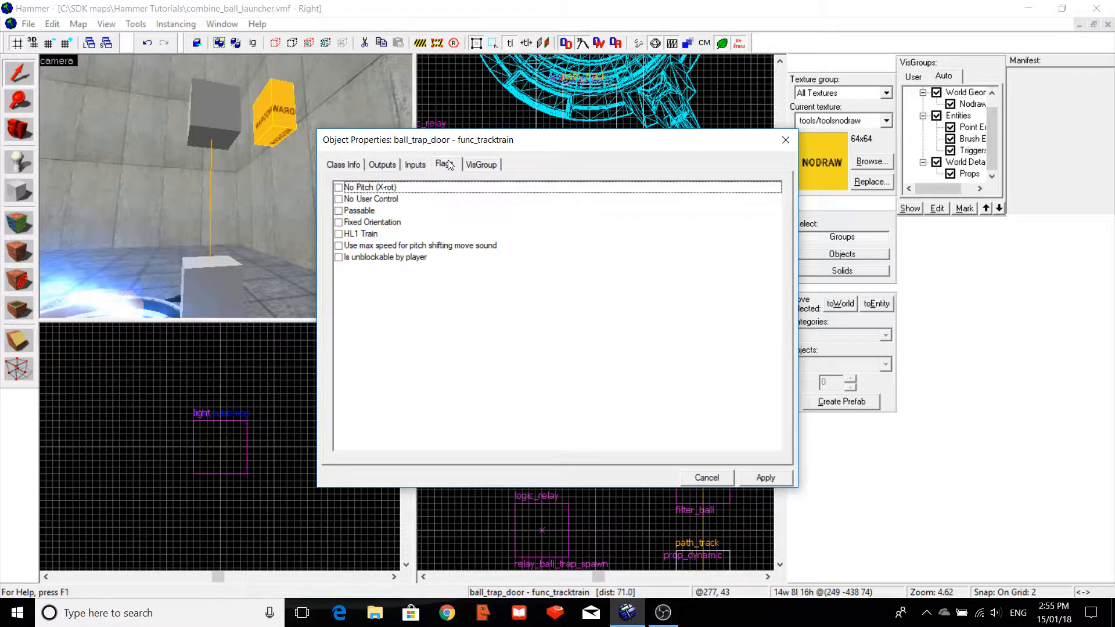
click(338, 199)
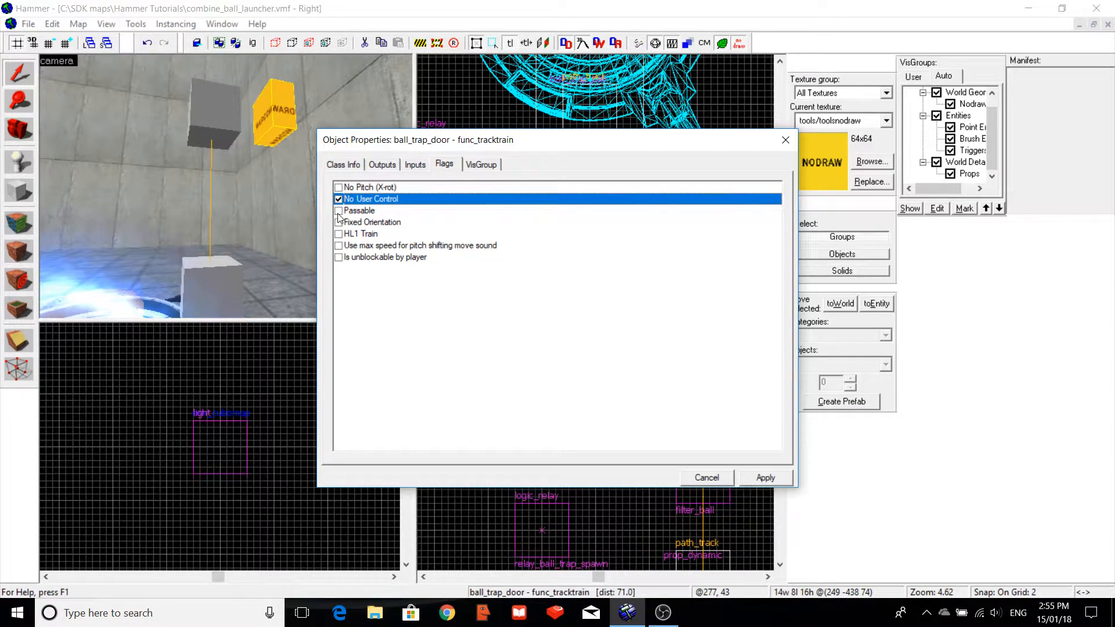
click(338, 224)
click(754, 479)
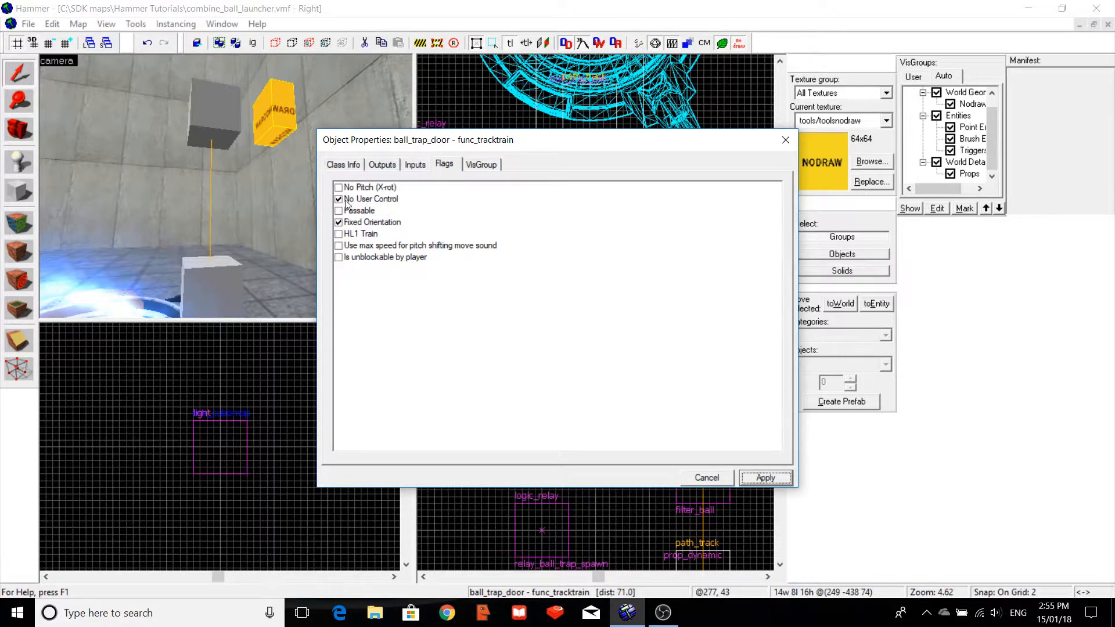
click(802, 125)
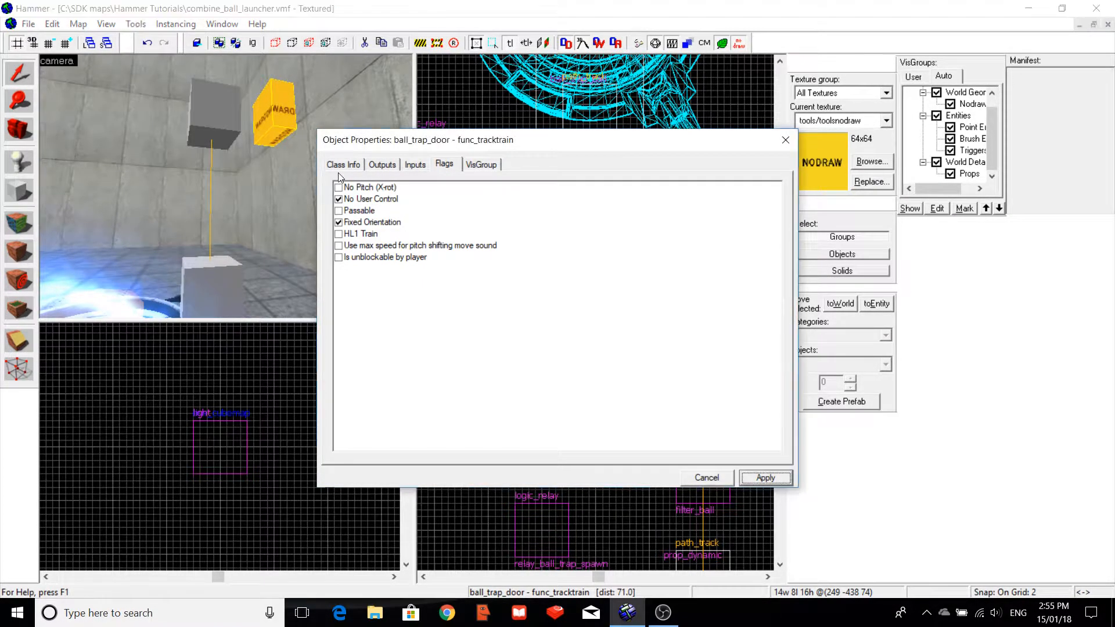
click(786, 139)
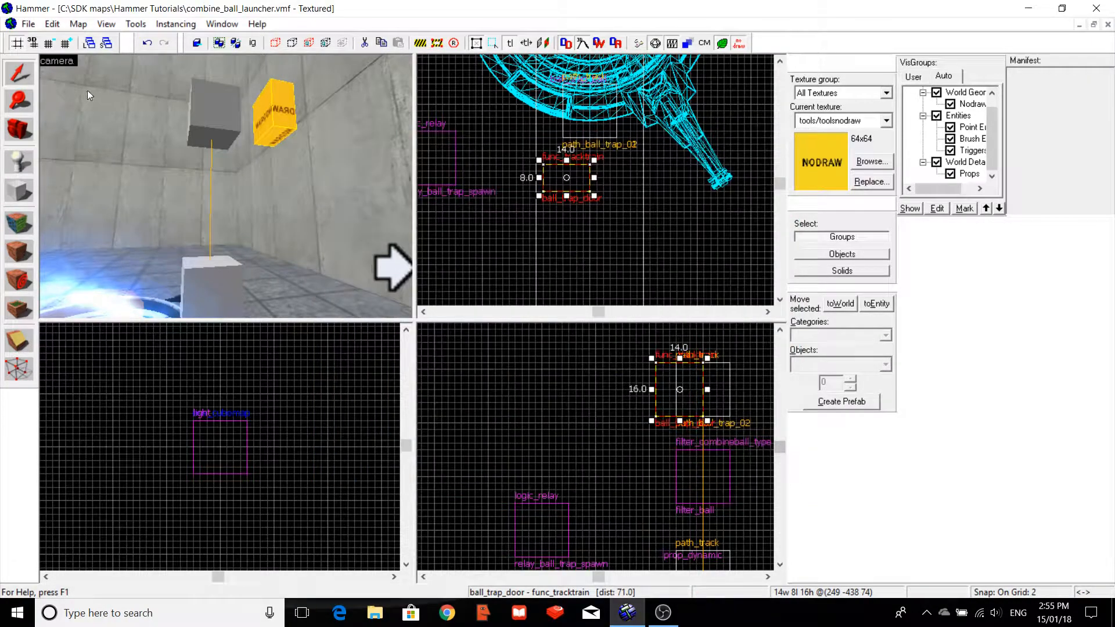
Move the ball_trap_door brush into the lower path_track, centred at about 257 -418 18.
drag(551, 174, 574, 105)
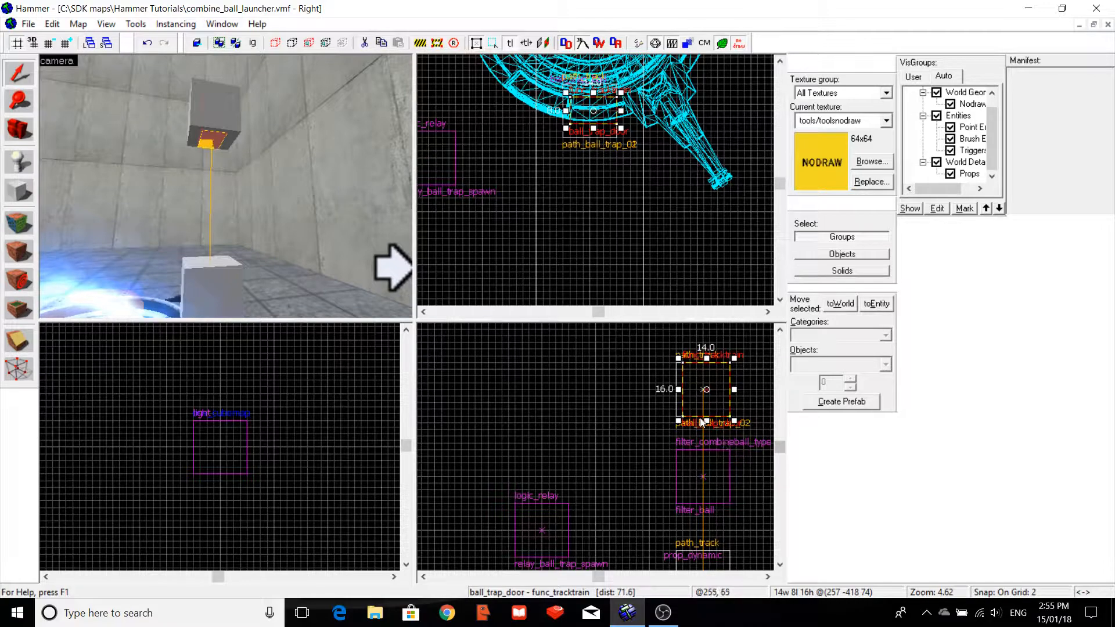
drag(702, 422, 696, 519)
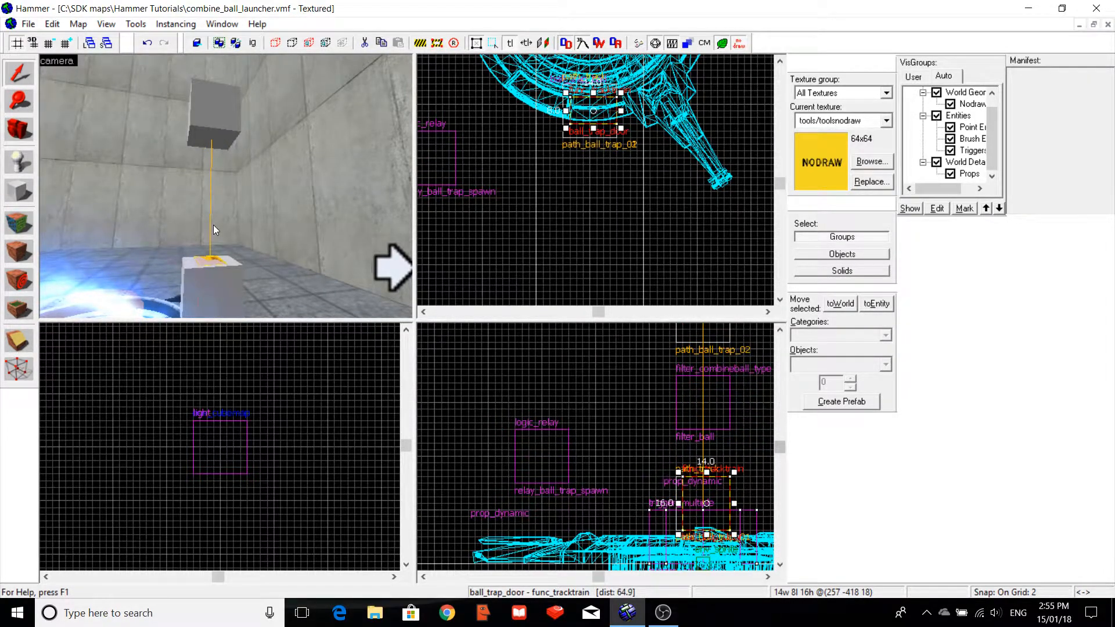
Open the properties of path_ball_trap_02, the upper path_track, and add an OnPass output.
key(z)
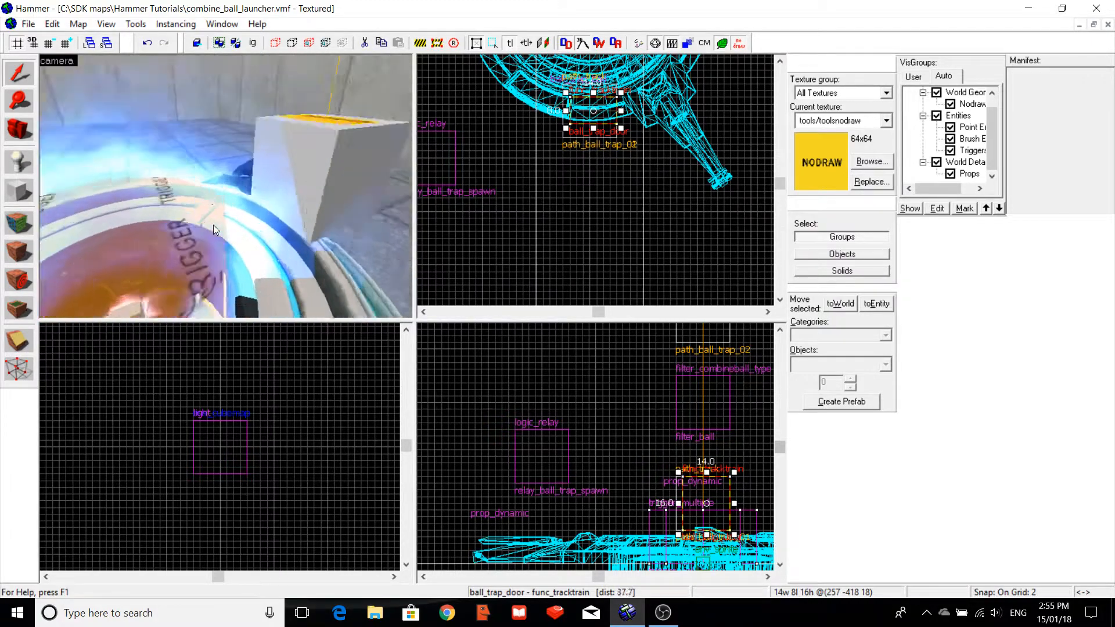
key(w)
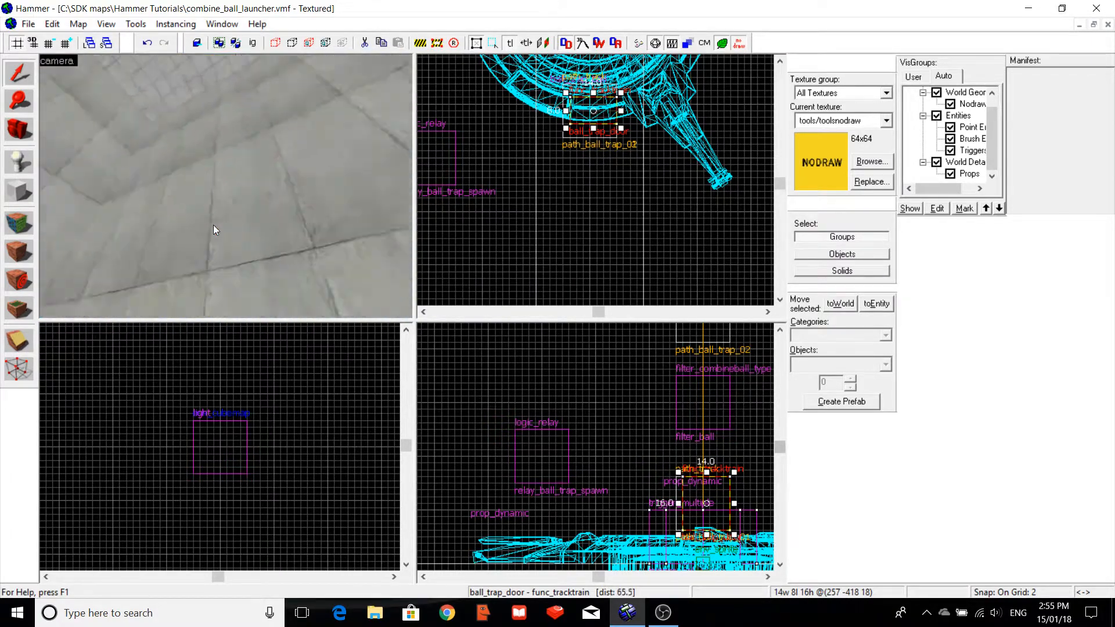
key(s)
key(w)
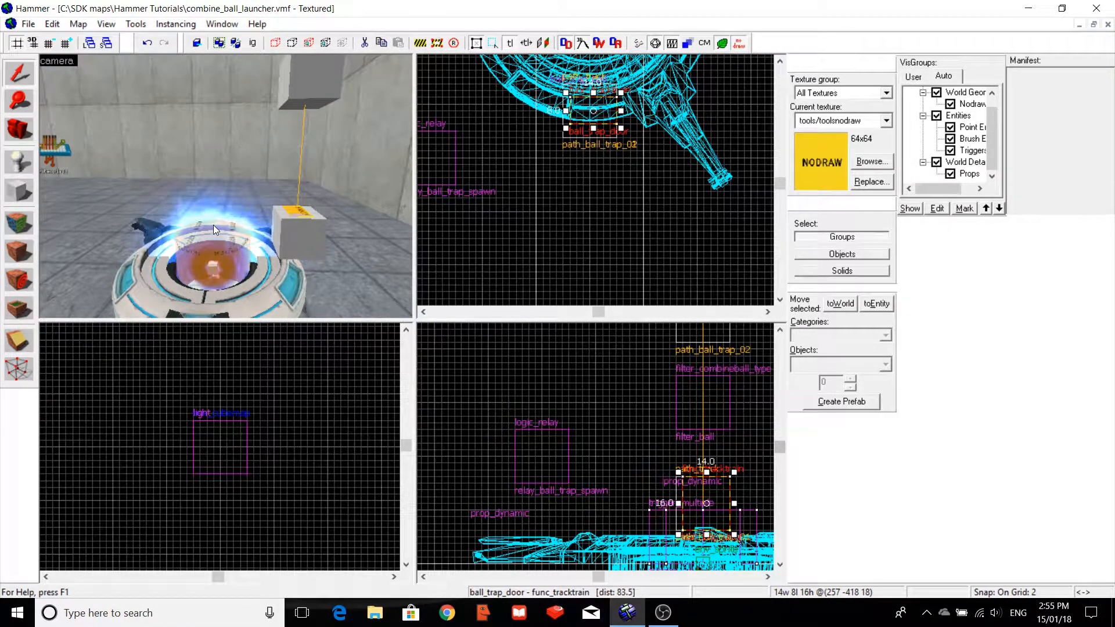
click(292, 89)
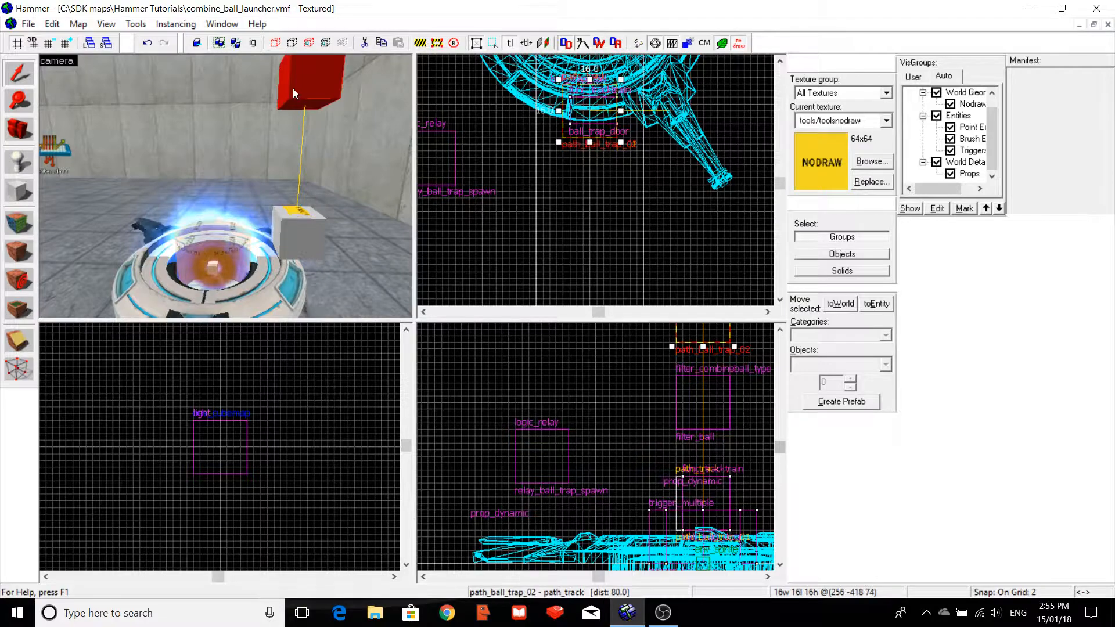
double_click(293, 89)
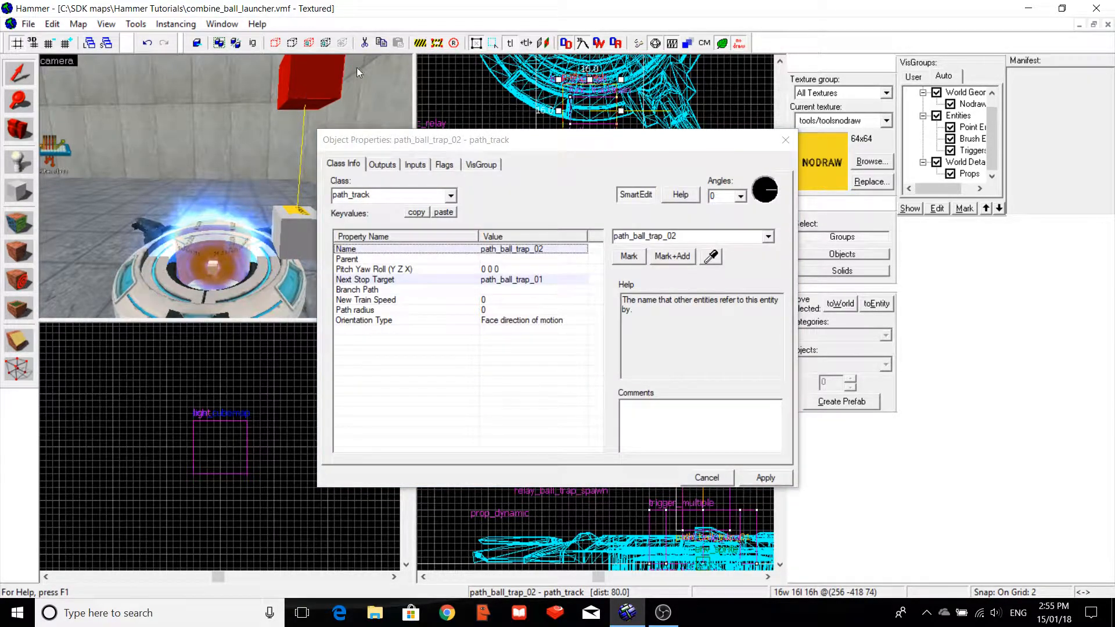
click(382, 165)
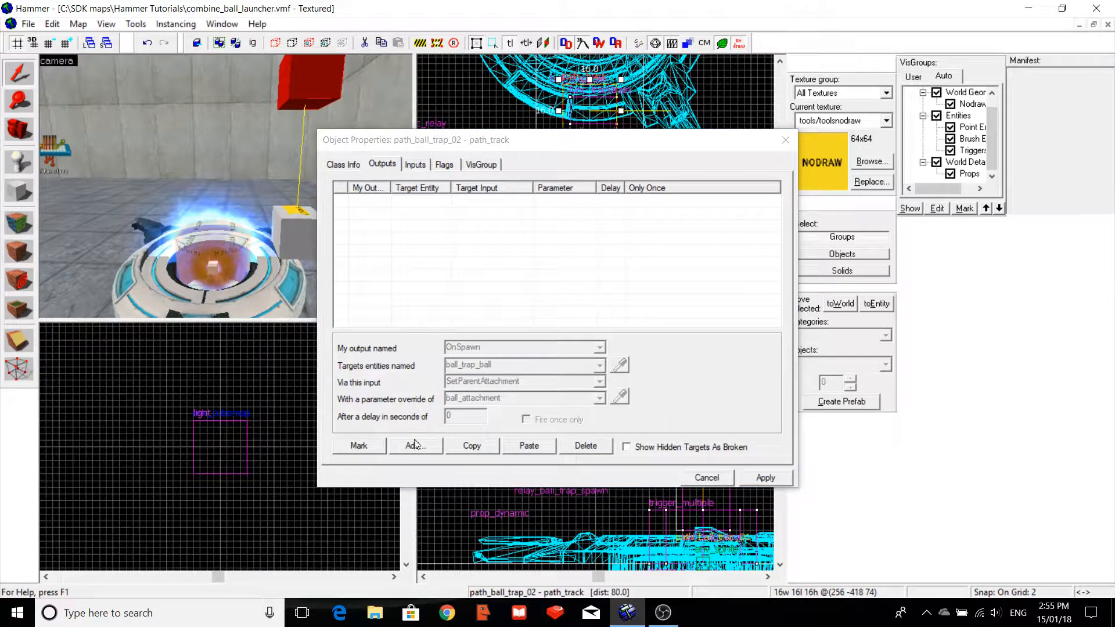
click(415, 444)
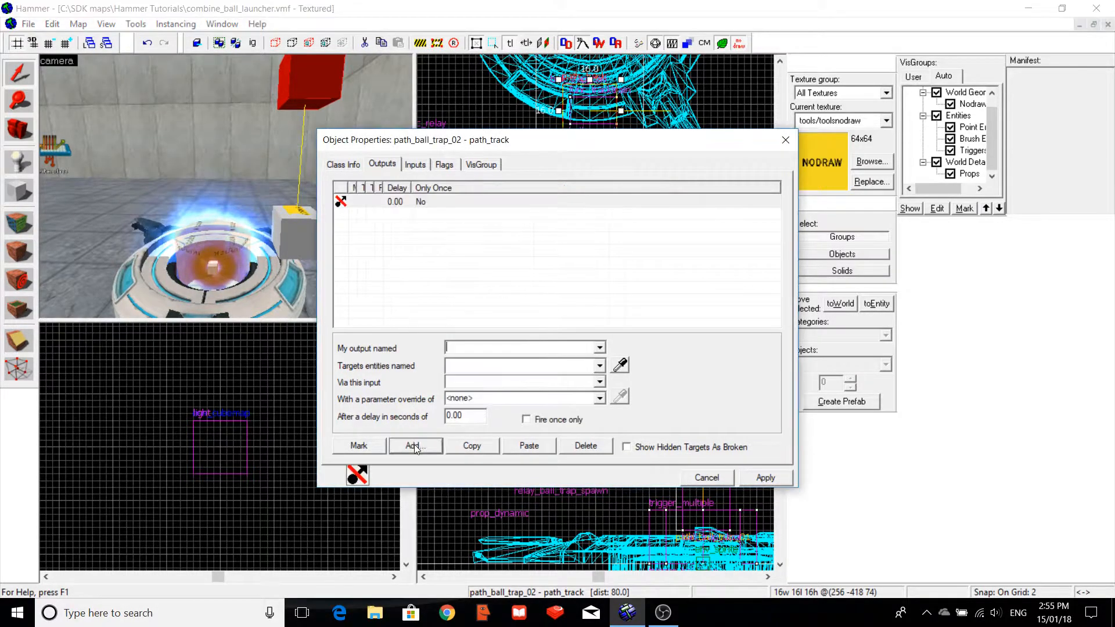
text(OnPass)
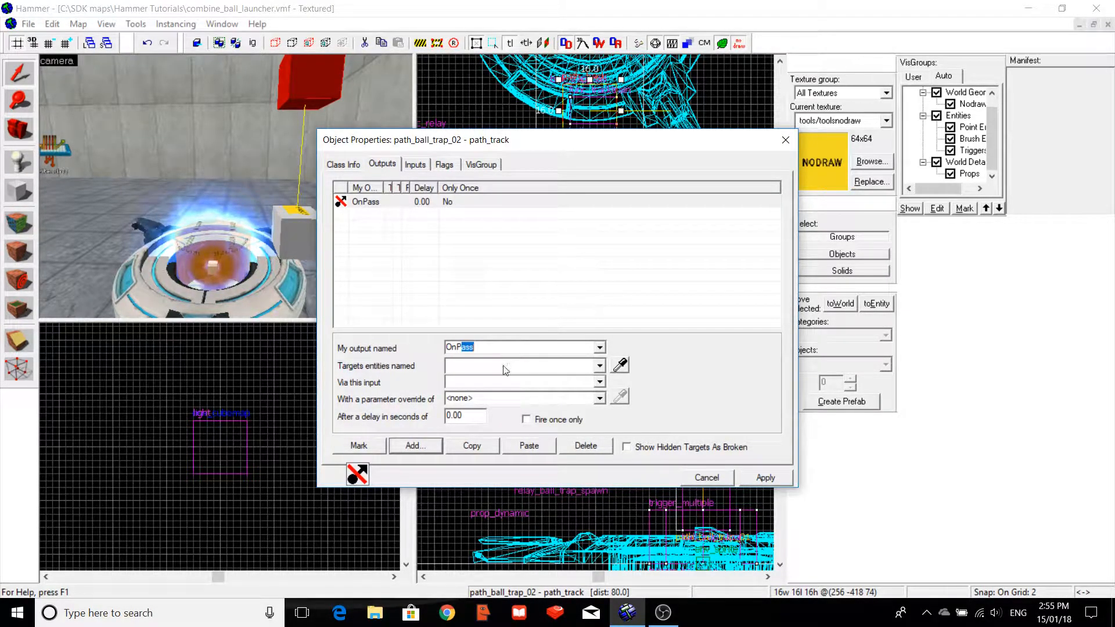
Make the OnPass output target ball_trap_door through SetSpeed with a parameter override of 0, and apply it.
click(504, 366)
text(ba)
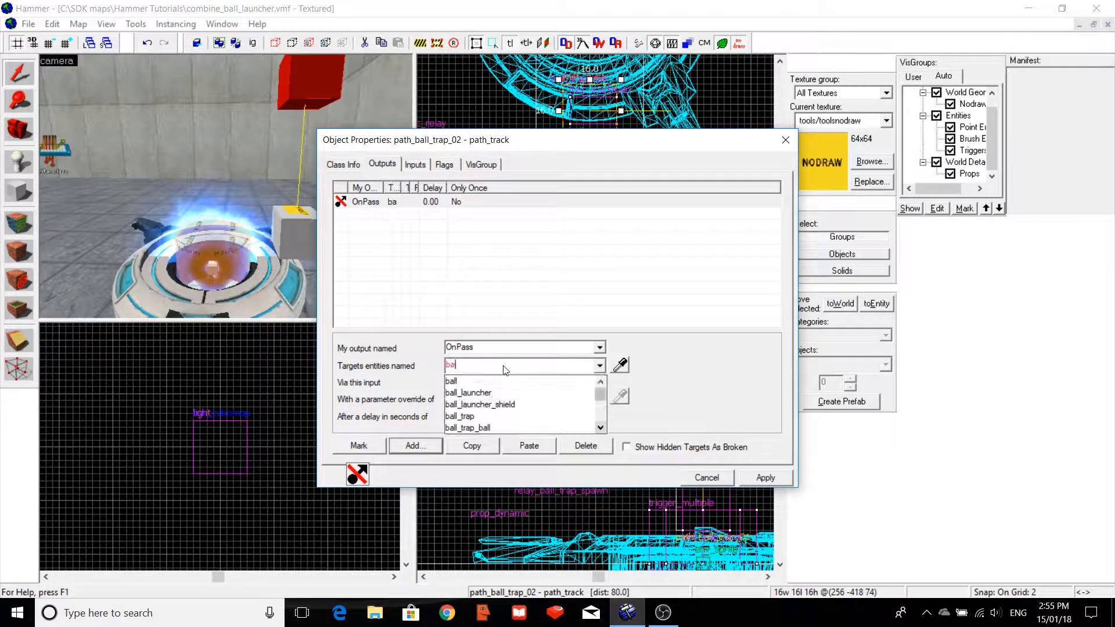
scroll(593, 418, down, 1)
click(592, 427)
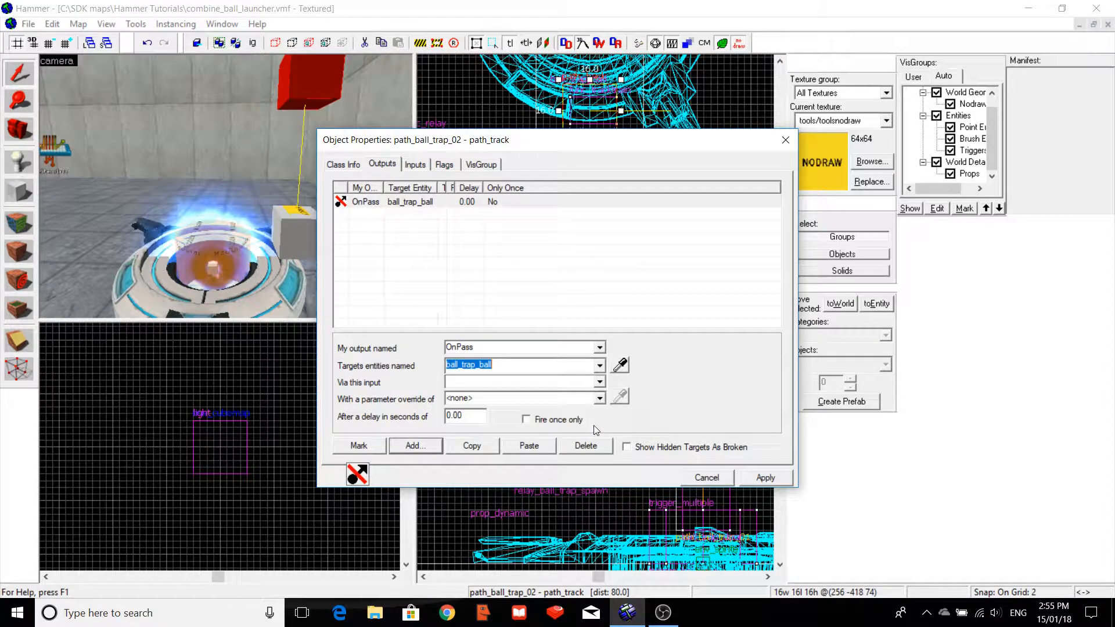
click(573, 383)
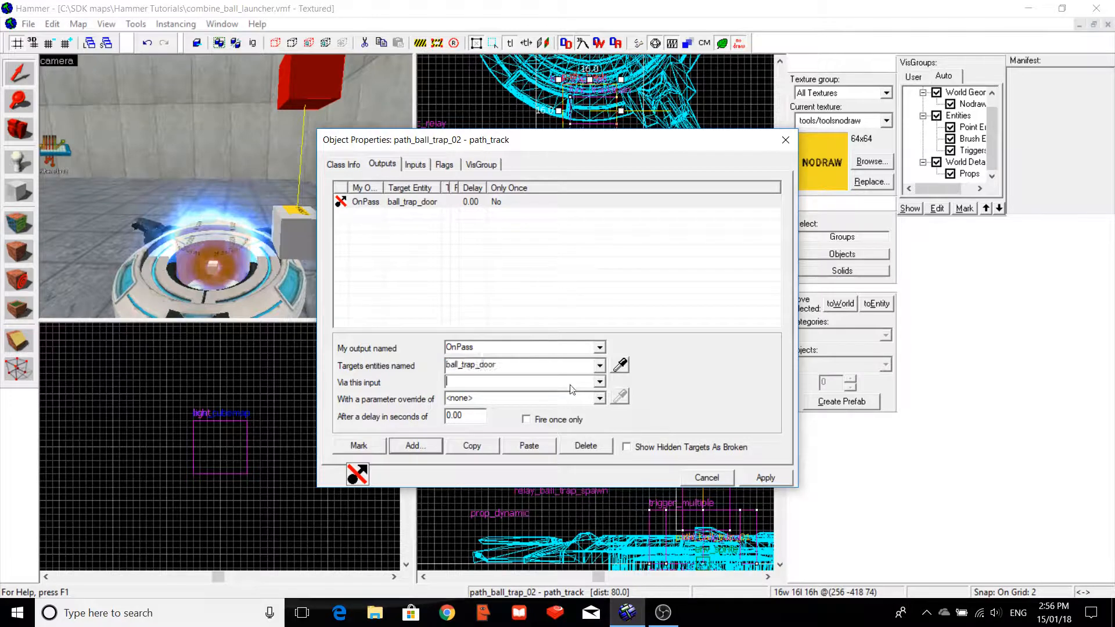
text(Se)
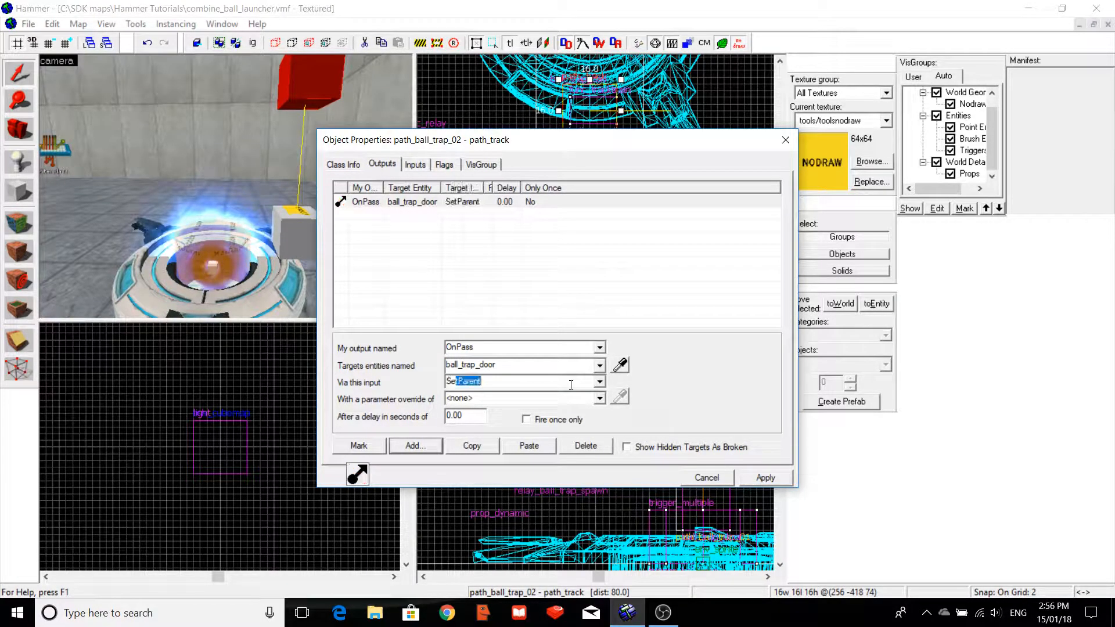
text(tSpeed)
key(Tab)
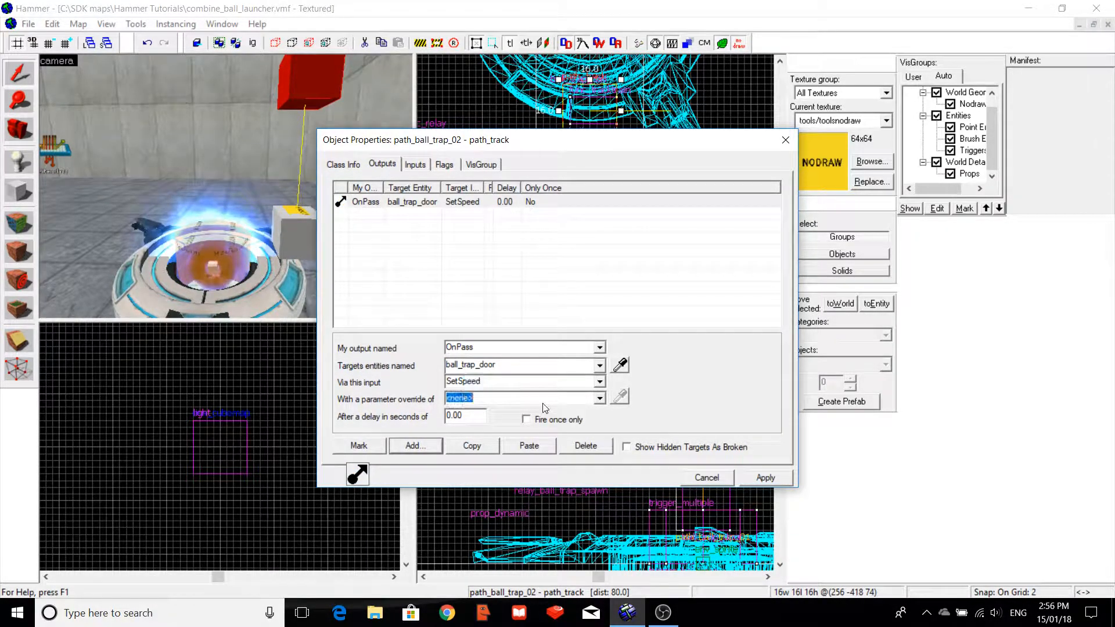
text(0)
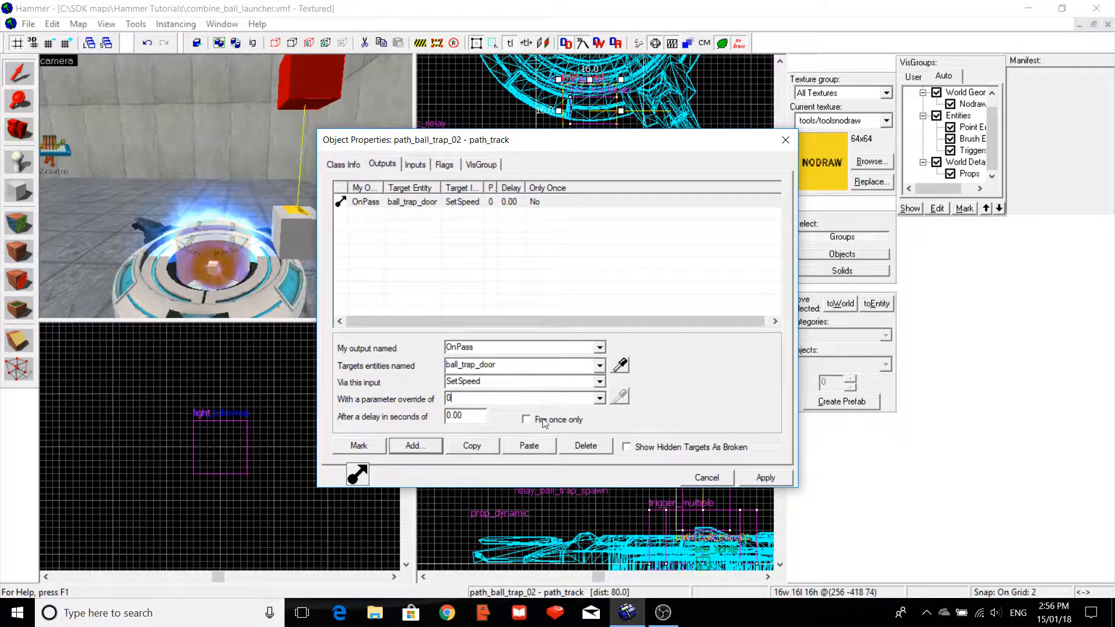
click(761, 482)
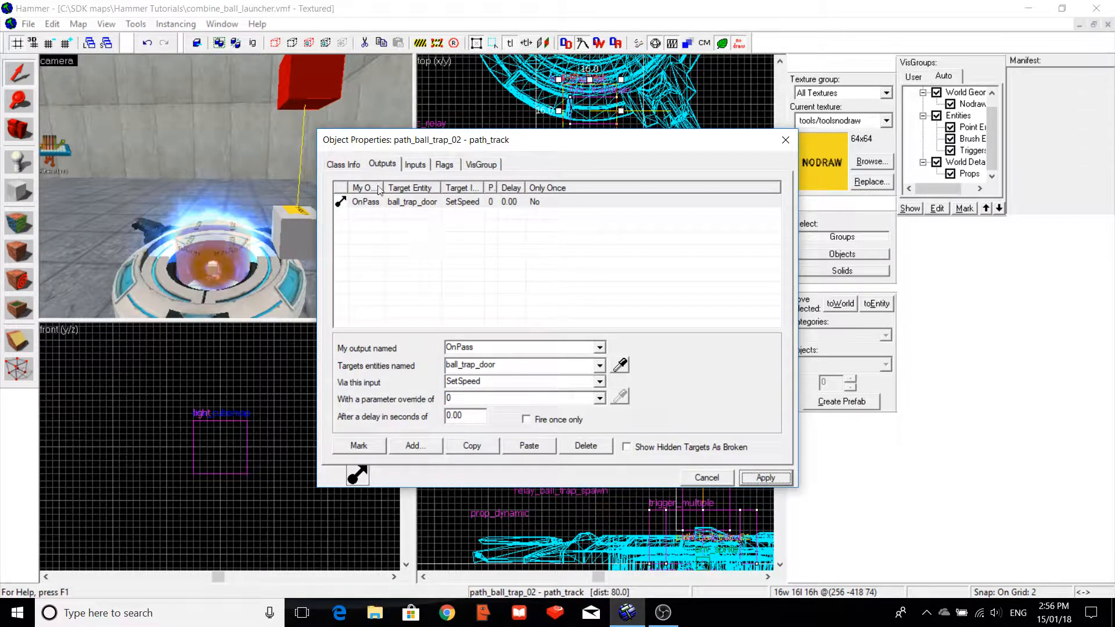
Review path_ball_trap_02's keyvalues and its OnPass output, close the properties and clear the selection.
click(345, 166)
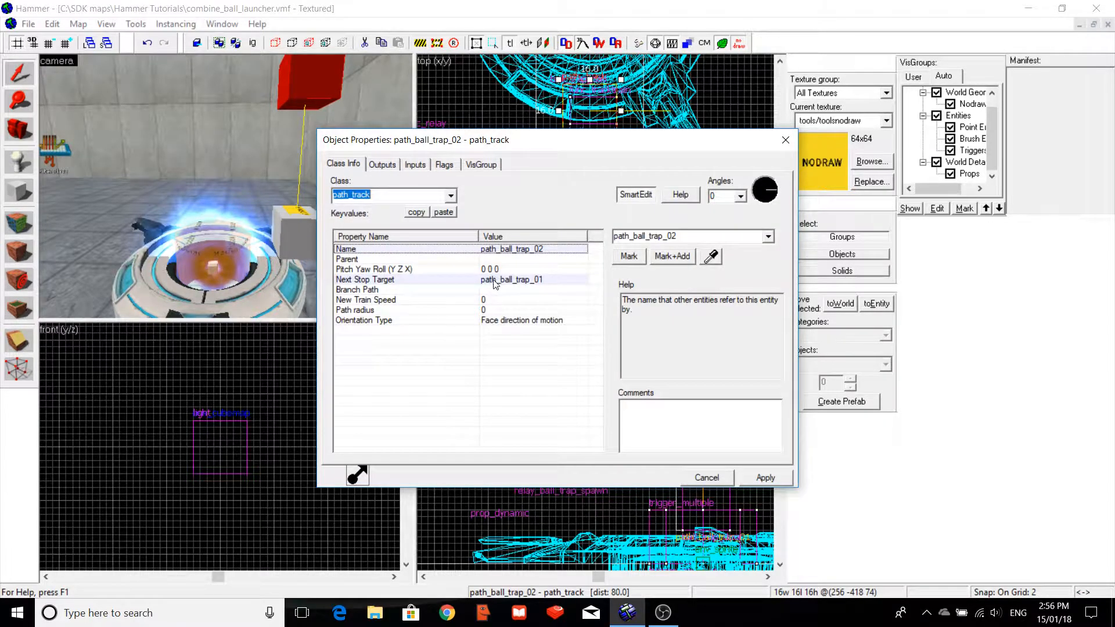
click(382, 165)
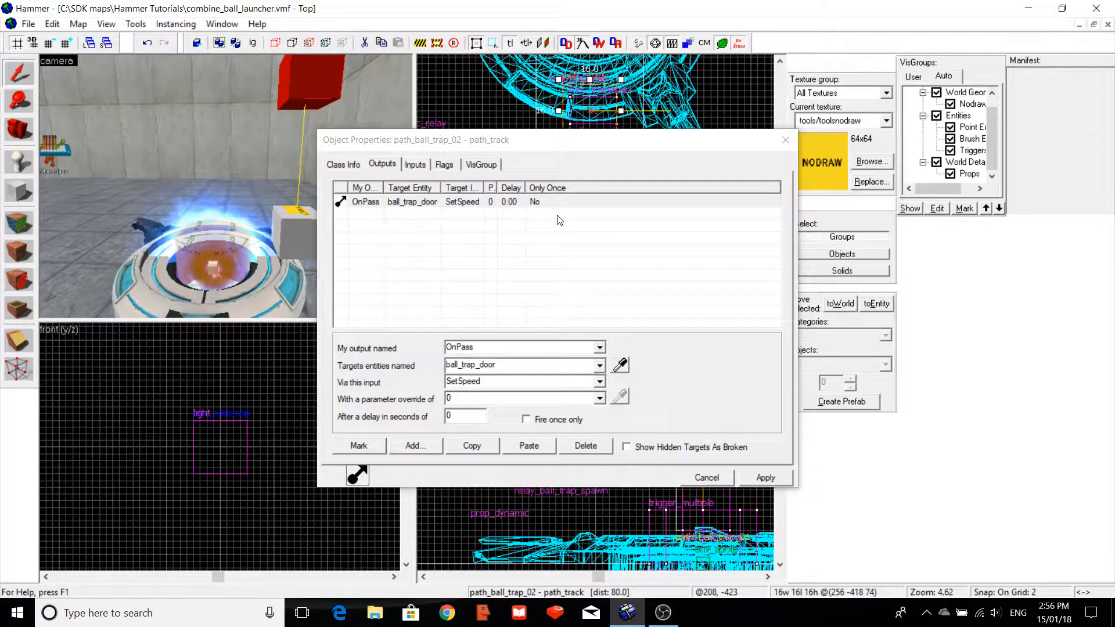
click(703, 206)
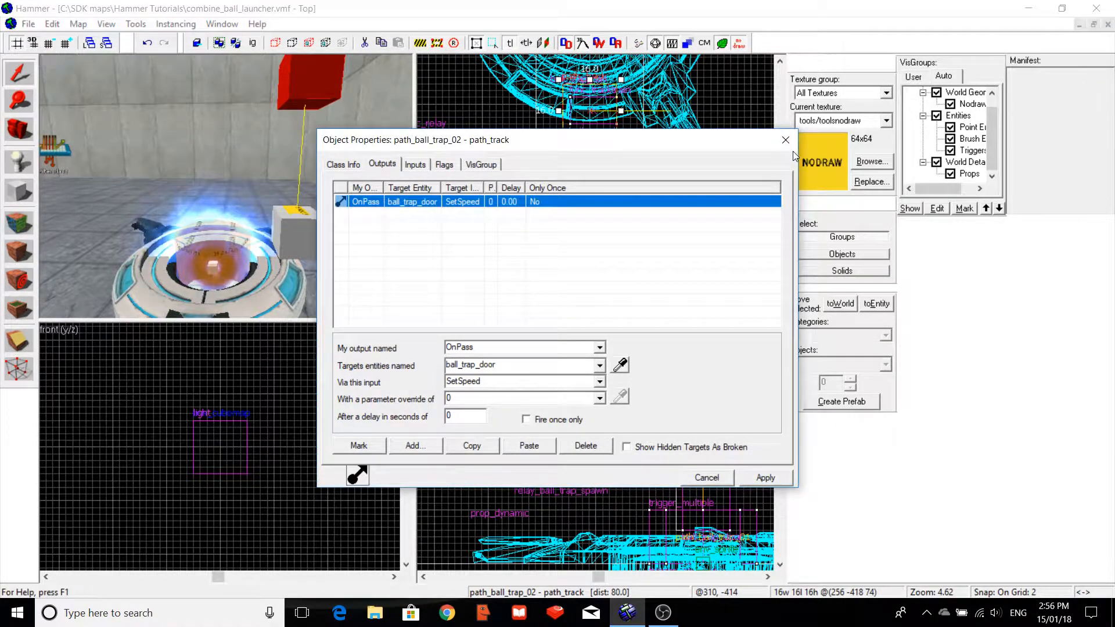
click(792, 146)
key(Escape)
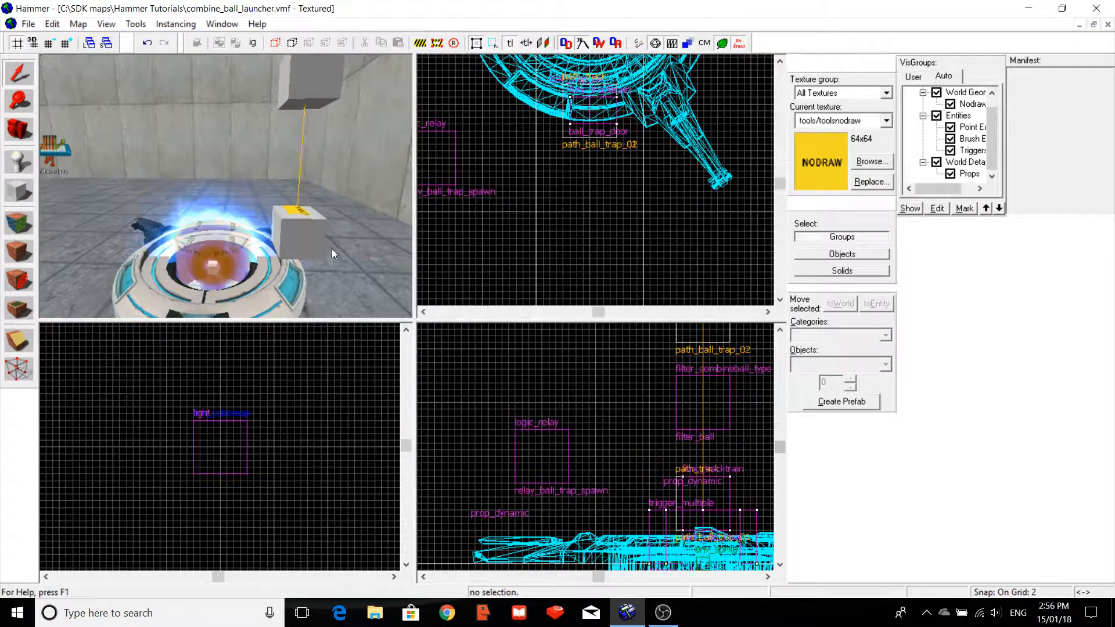
Place a point_spotlight entity on the floor beside the ball trap, at about 238 -429 10.
click(20, 163)
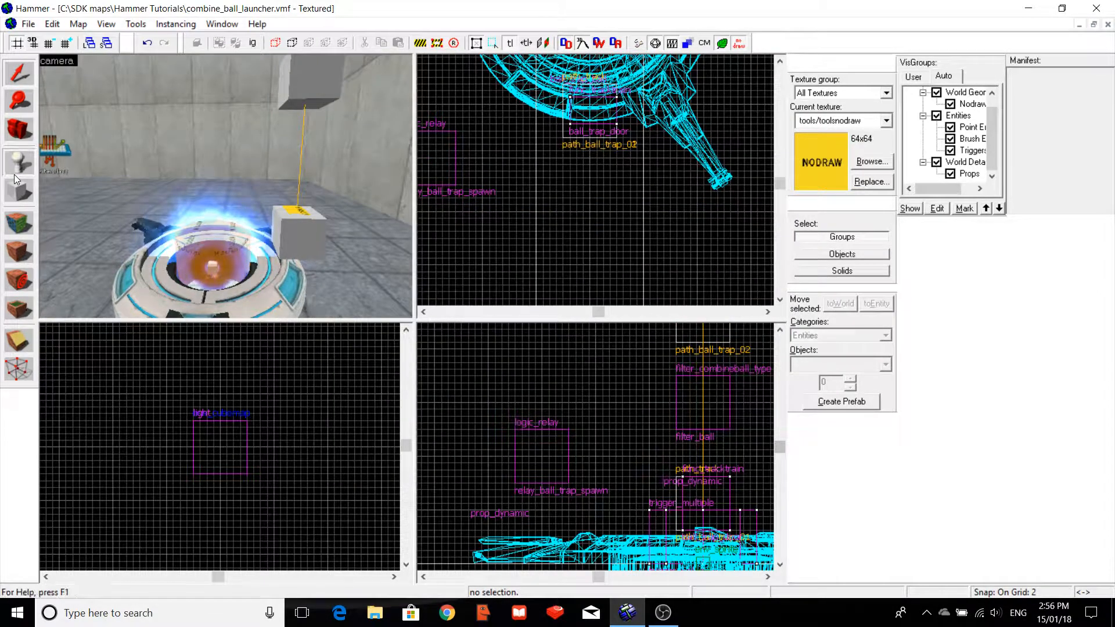
click(809, 364)
text(pointa)
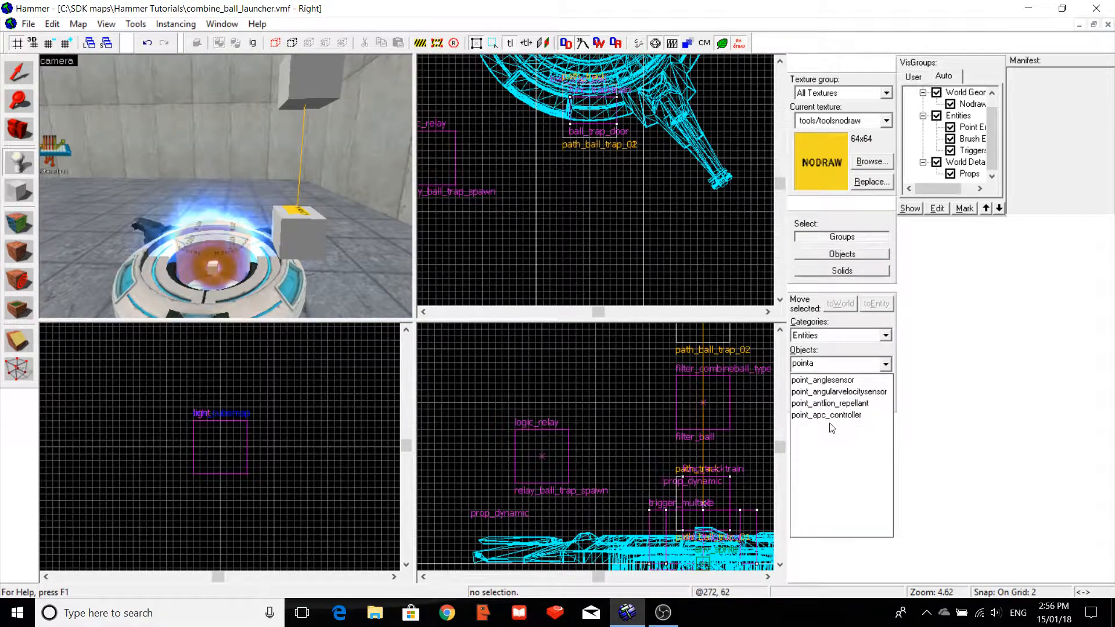
key(BackSpace)
text(sp)
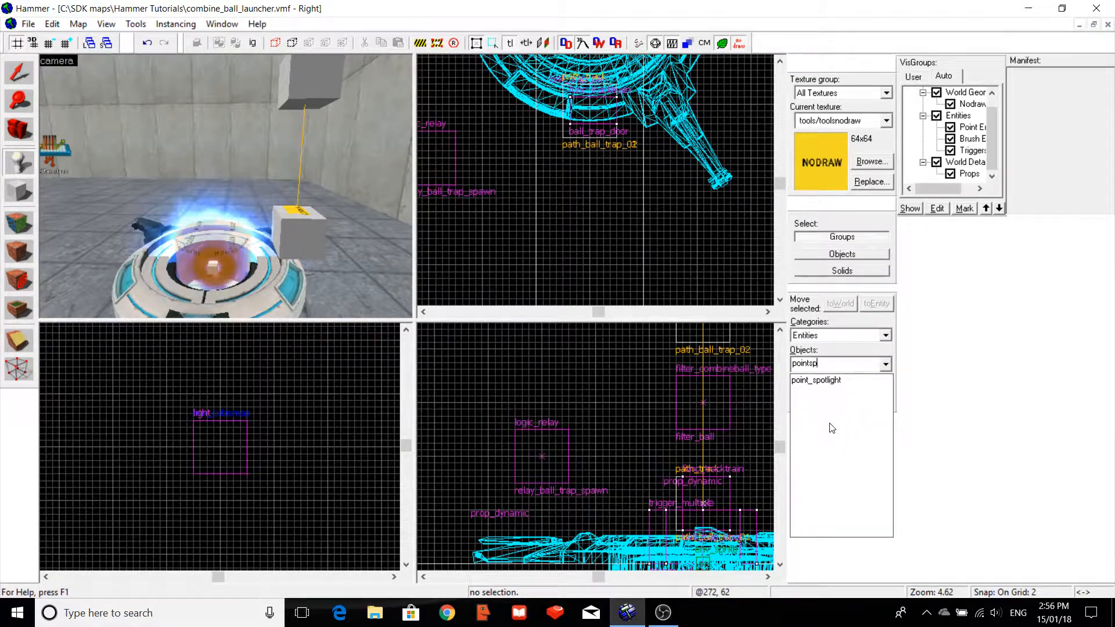
click(833, 379)
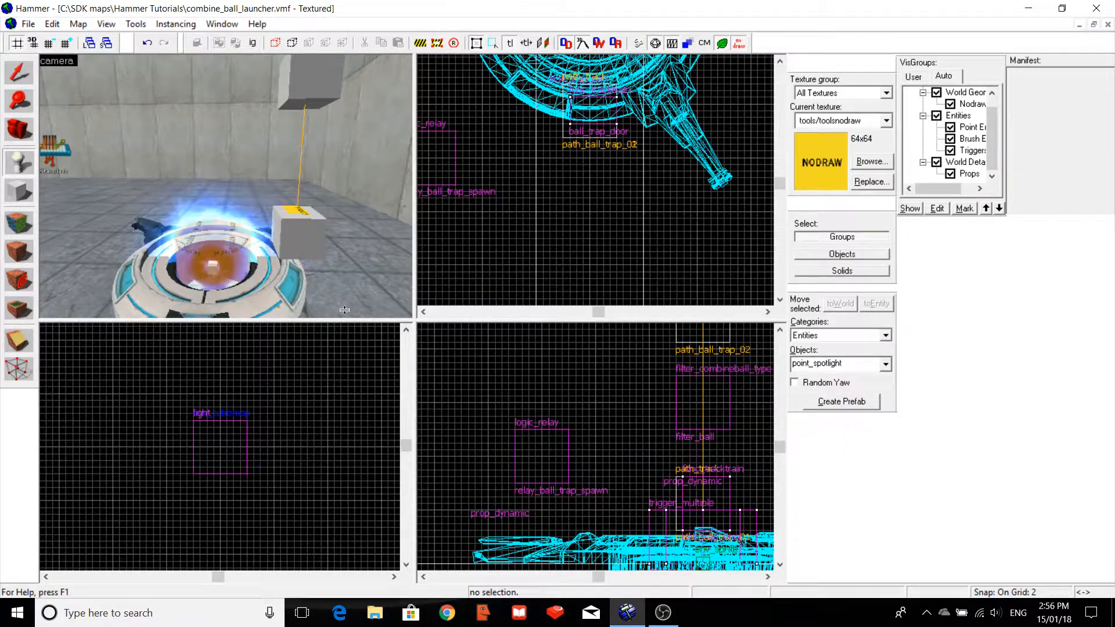
click(343, 278)
click(7, 81)
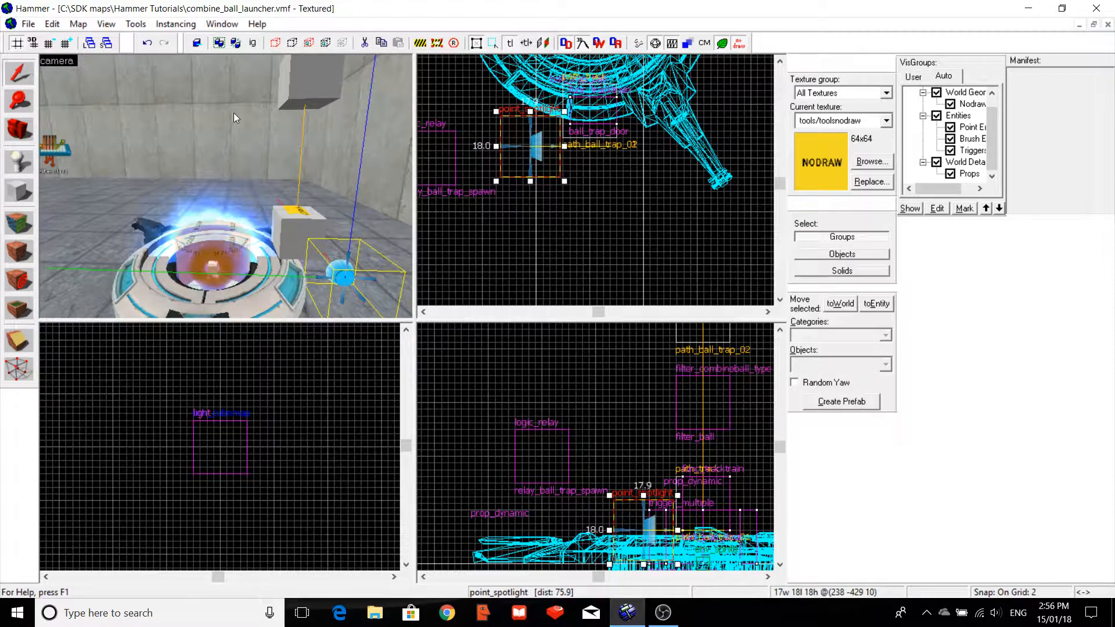
Set the point_spotlight's angle to Up and apply it.
key(alt+Return)
click(740, 197)
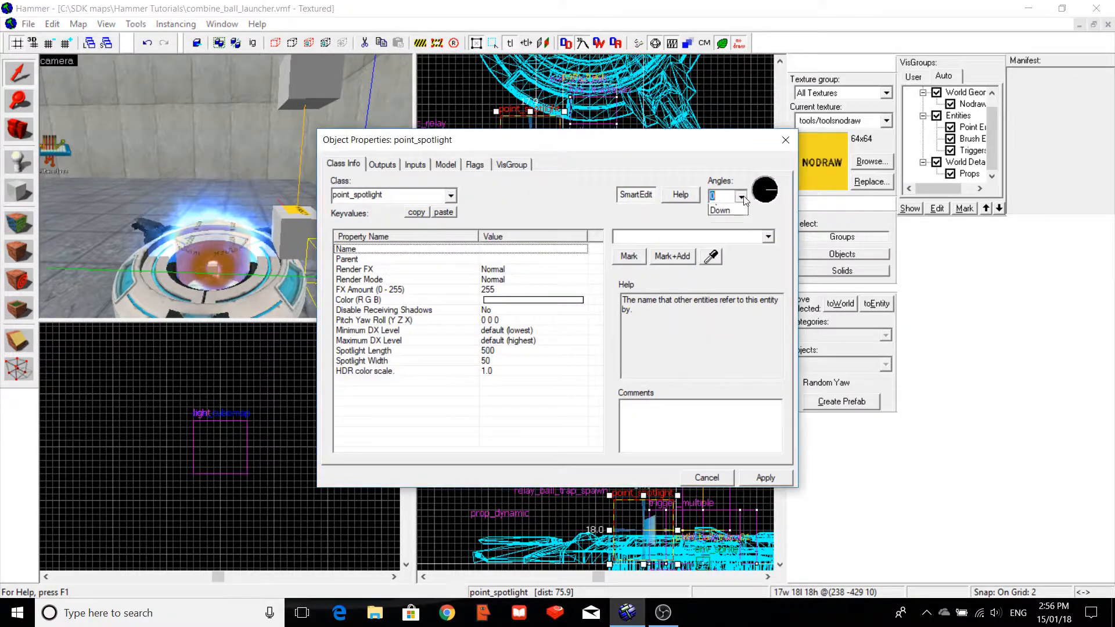
click(727, 208)
click(765, 476)
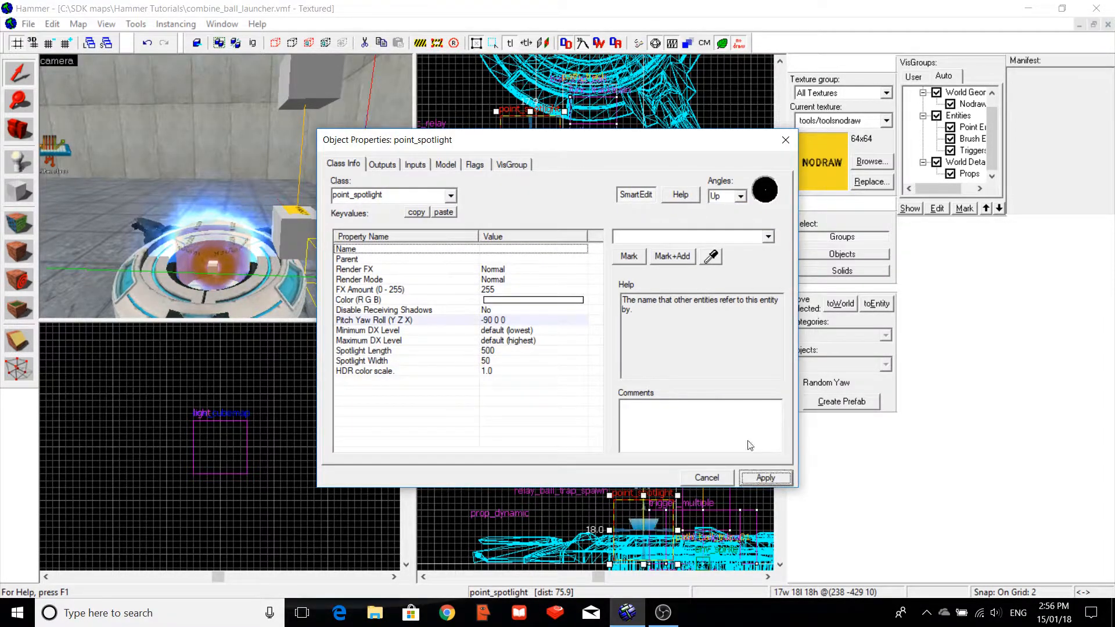
Name the point_spotlight ball_trap_spotlight, apply it and view its flags.
drag(745, 147, 958, 133)
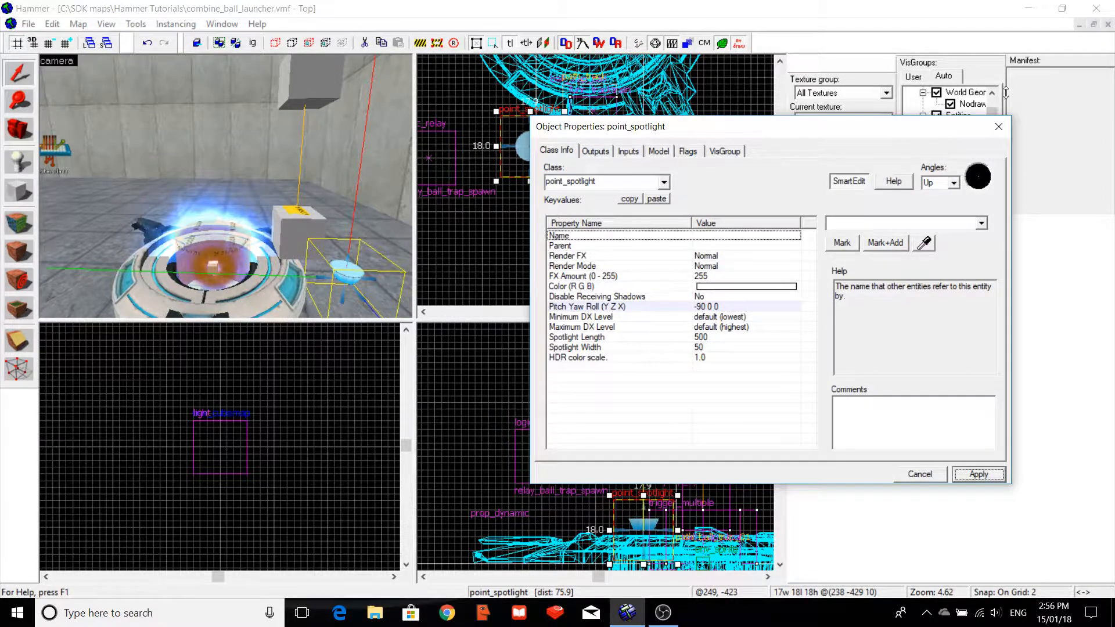
click(870, 223)
text(ba)
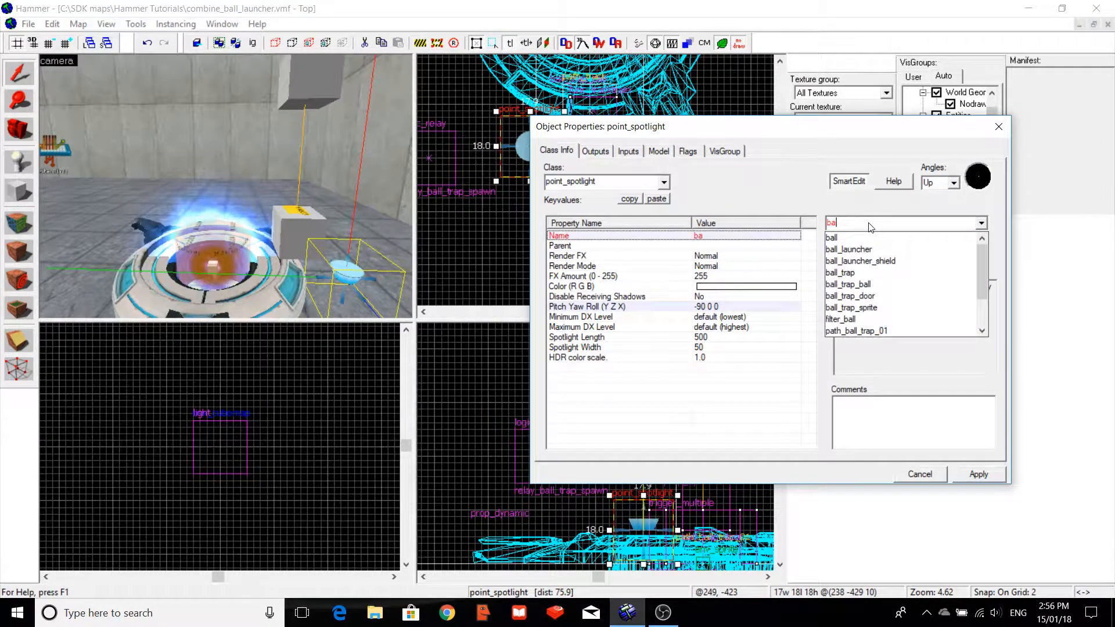
text(ll_trap_)
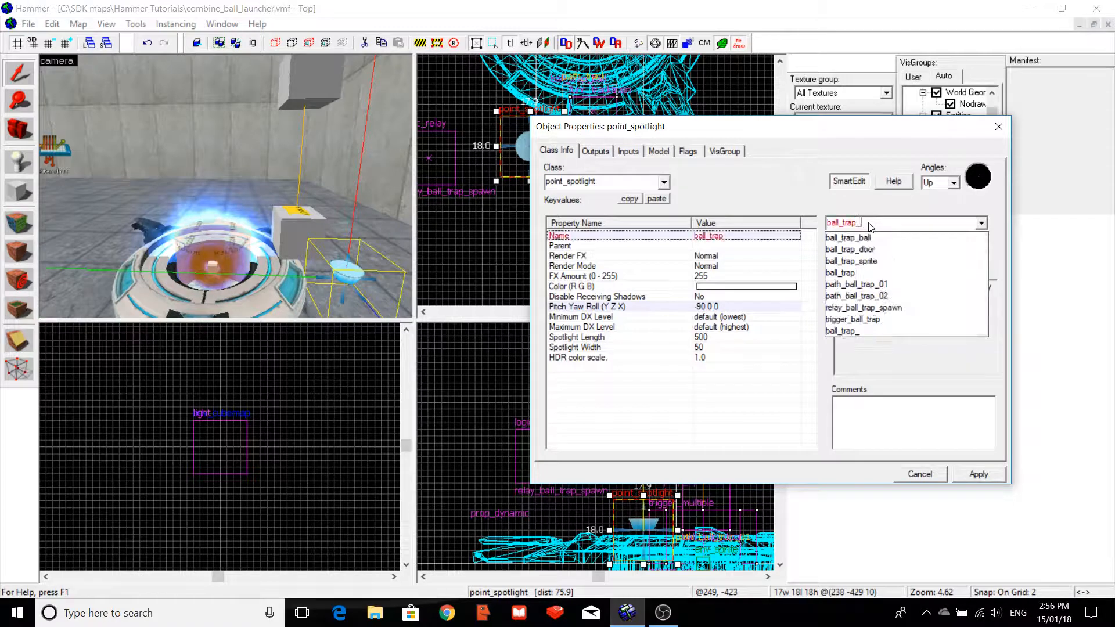
text(spotlight)
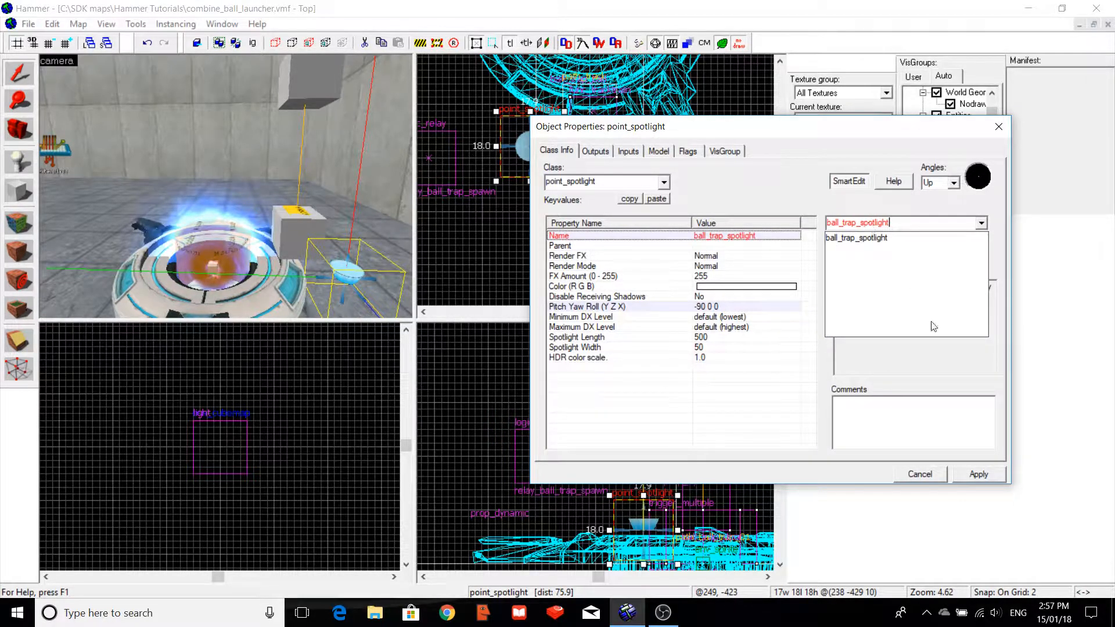
click(979, 473)
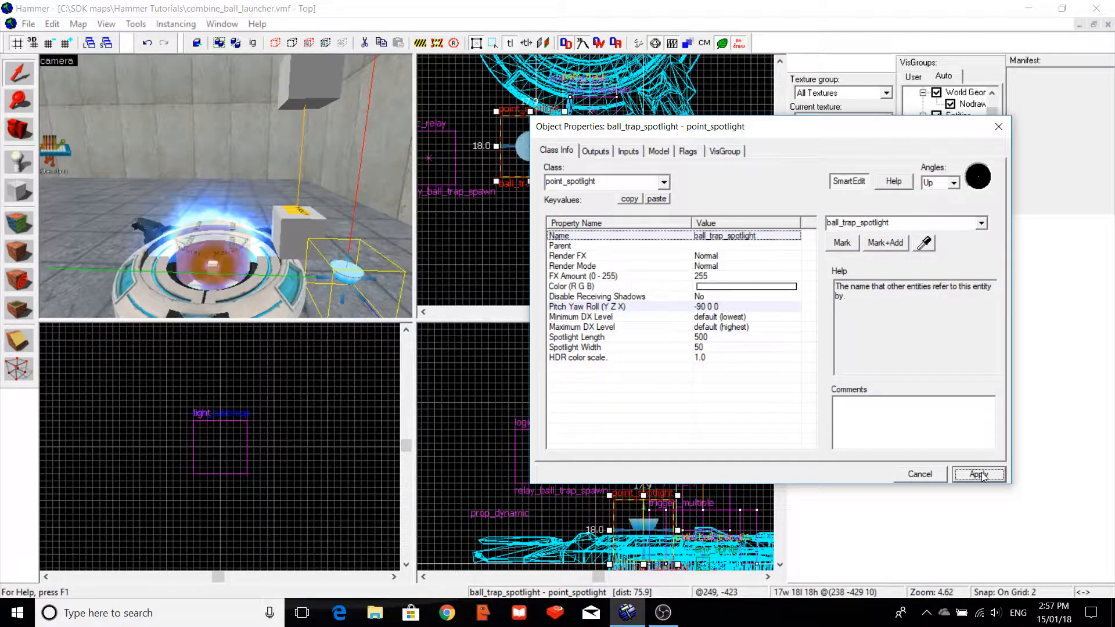
click(687, 150)
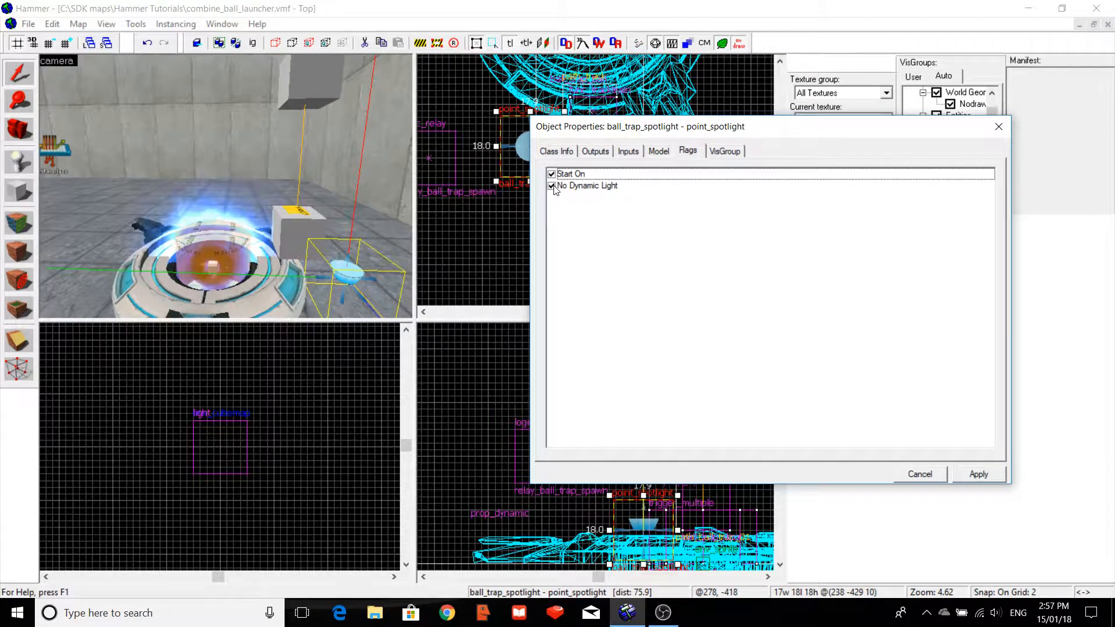
Set the ball_trap_spotlight's colour to 255 0 0.
click(567, 152)
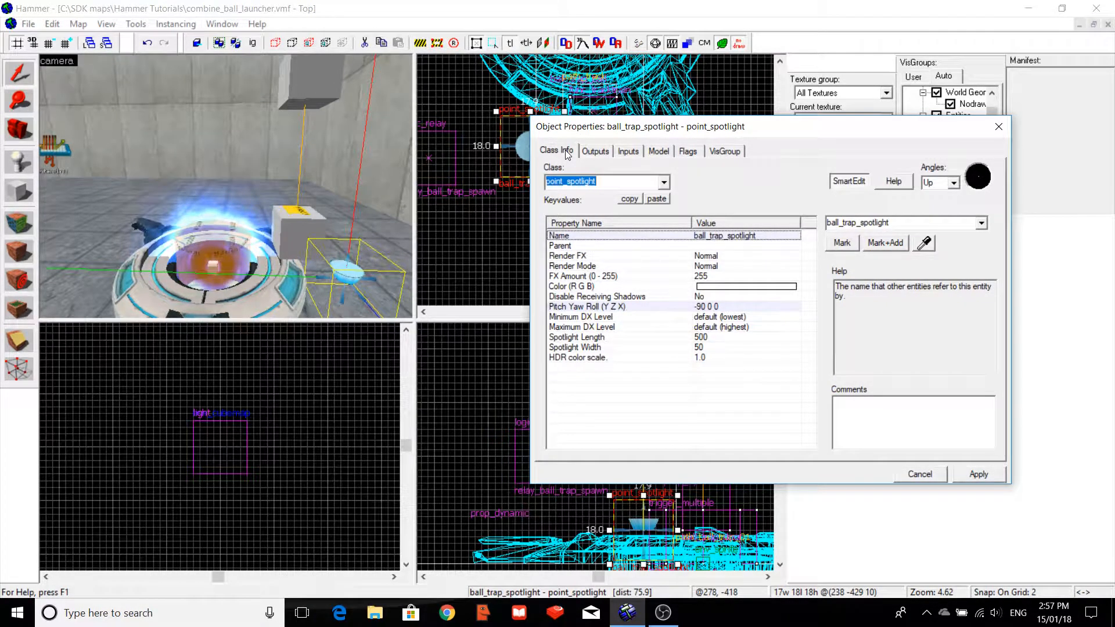
click(720, 277)
click(724, 287)
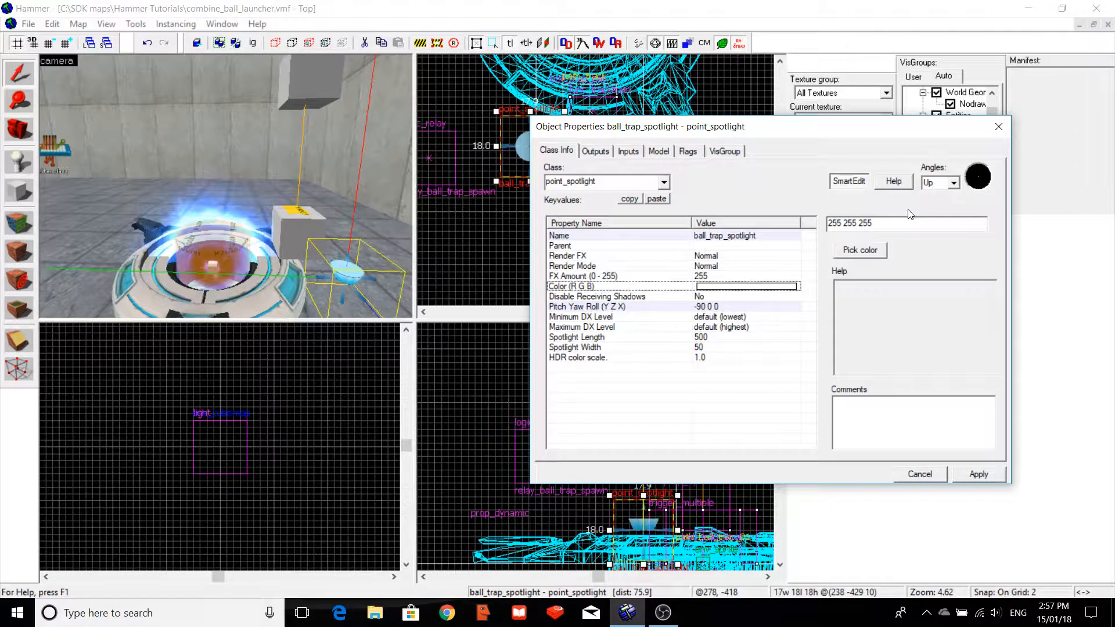
key(BackSpace)
key(BackSpace)
key(BackSpace)
key(BackSpace)
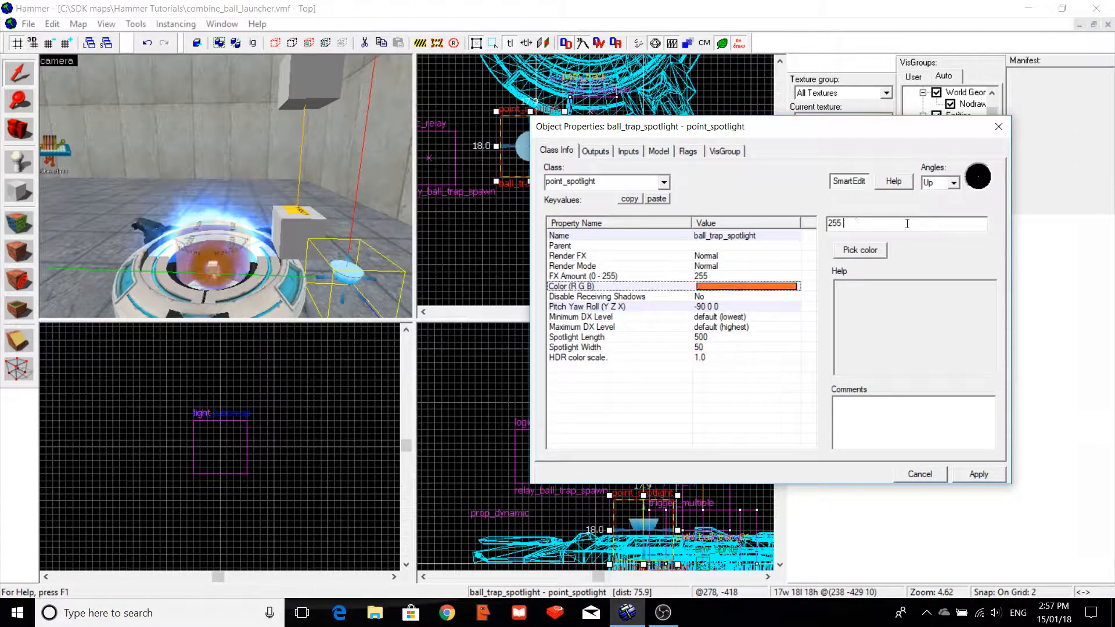
text(0 0)
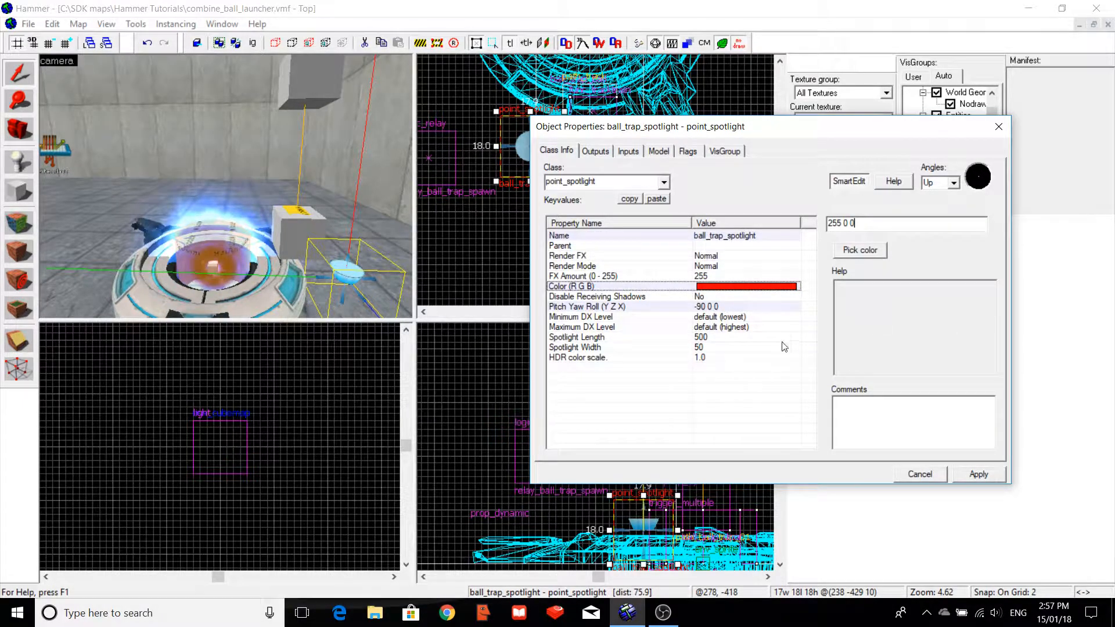
Set the spotlight's length to 512 and its width to 30, apply the changes and close the properties.
click(762, 348)
click(761, 338)
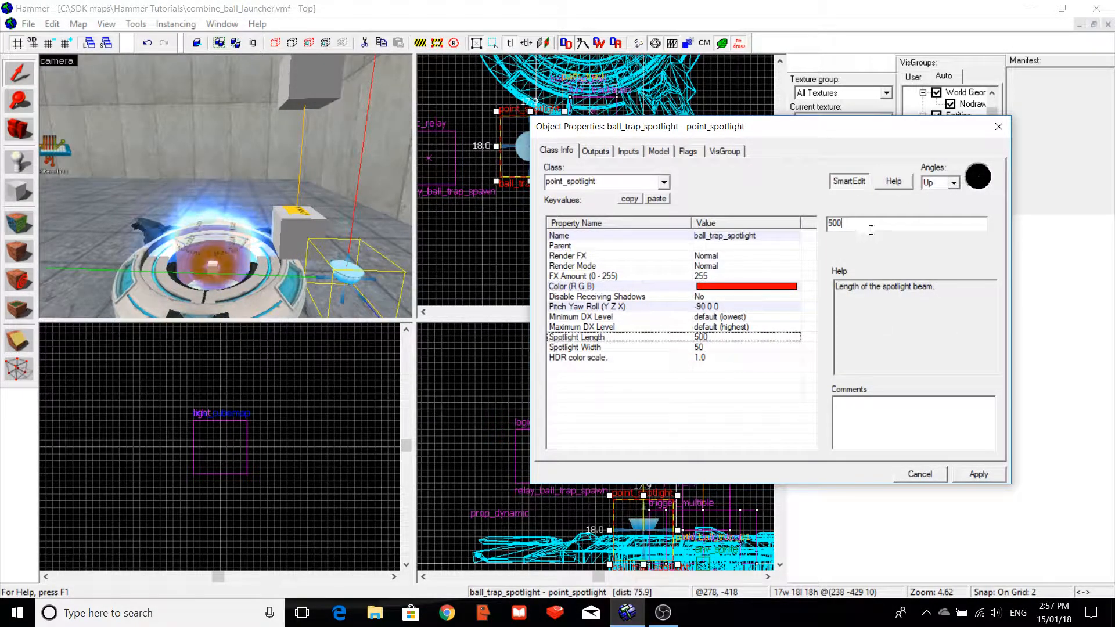
key(BackSpace)
key(BackSpace)
text(12)
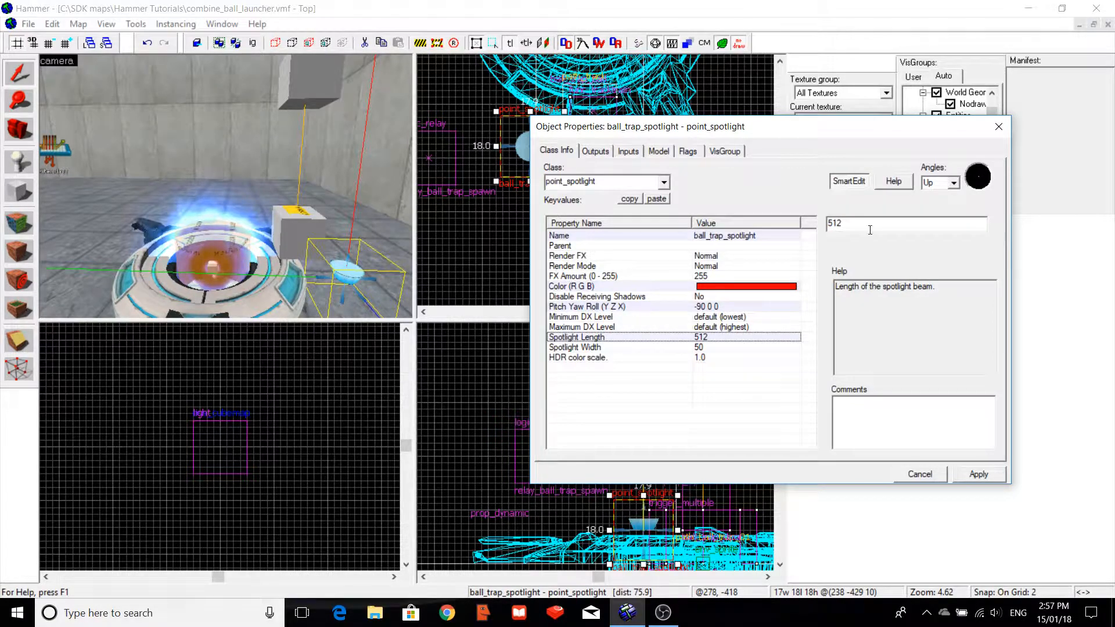
click(722, 346)
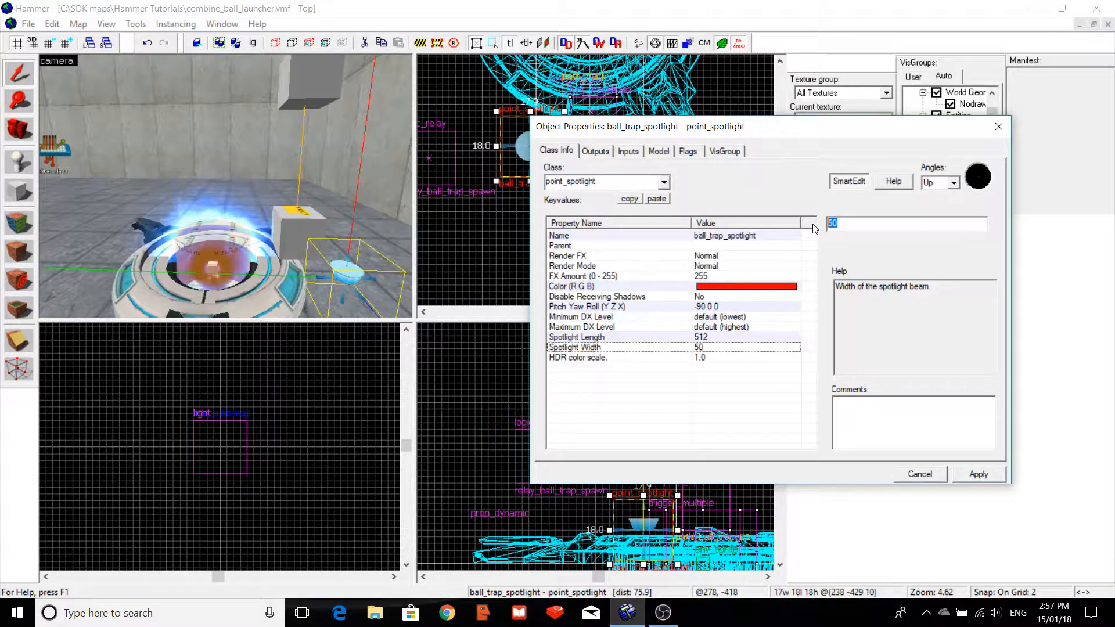
text(30)
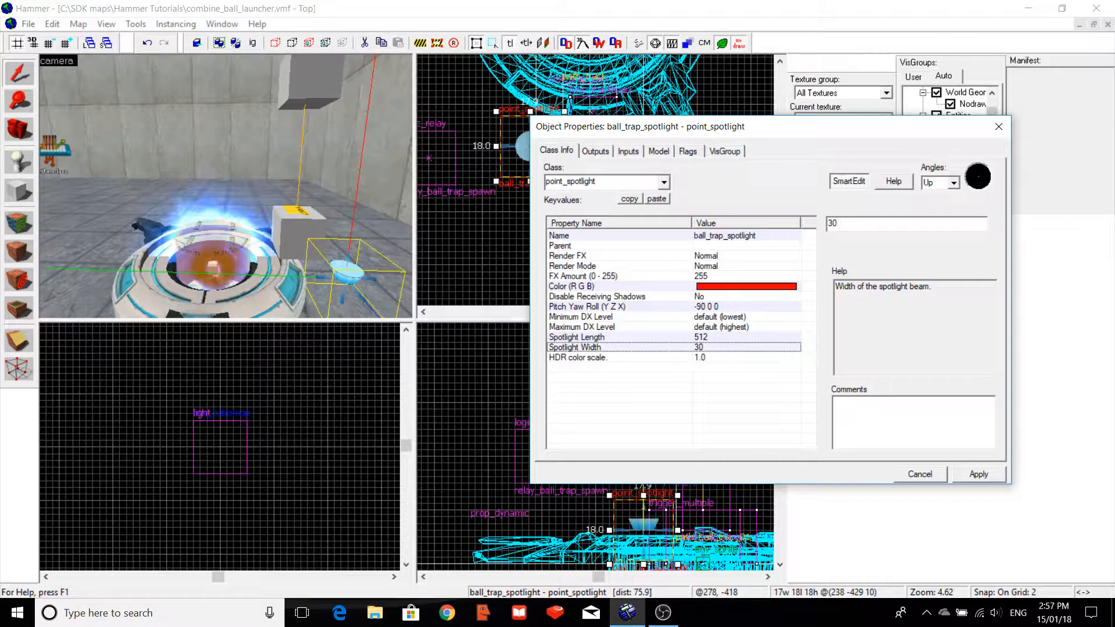
click(987, 480)
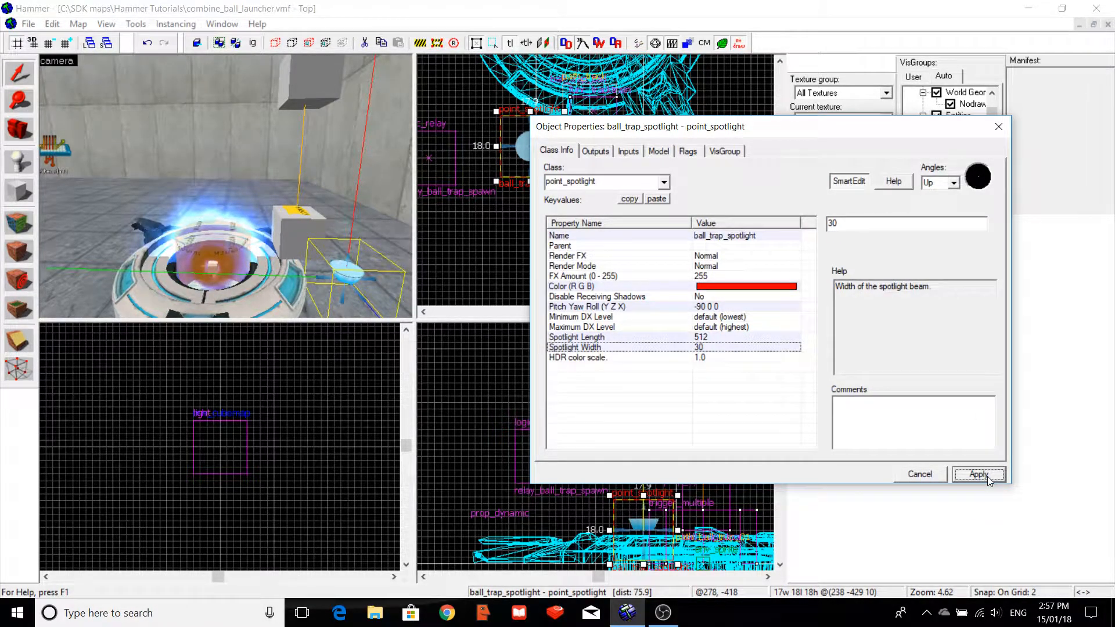
click(999, 127)
Move the point_spotlight to the centre of the ball trap in the top view, at 256 -384.
key(Up)
key(Up)
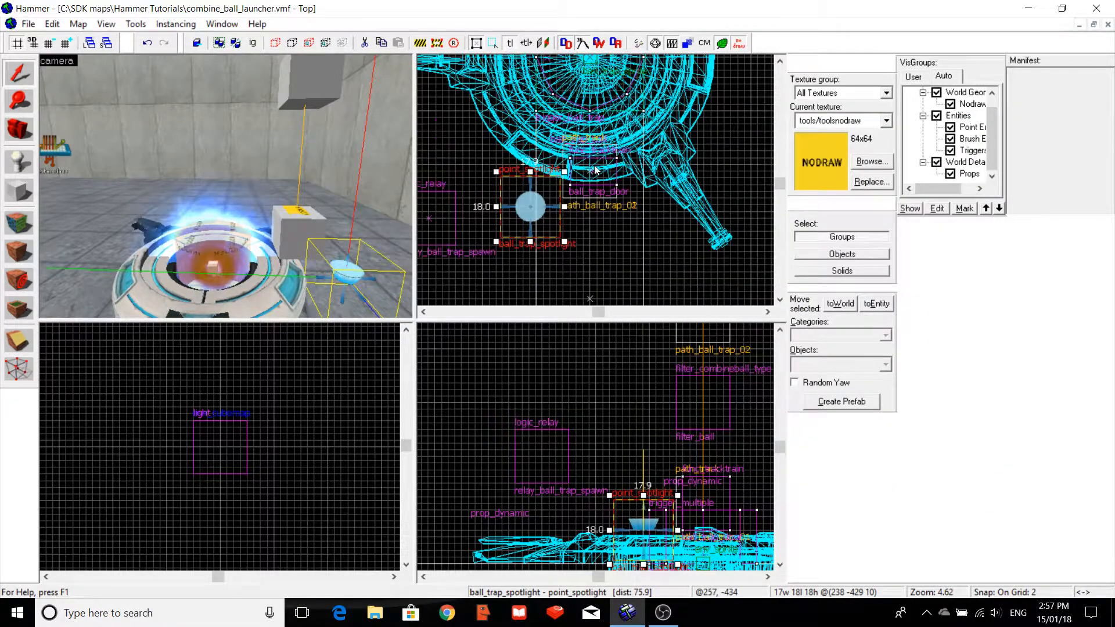
drag(530, 267, 597, 115)
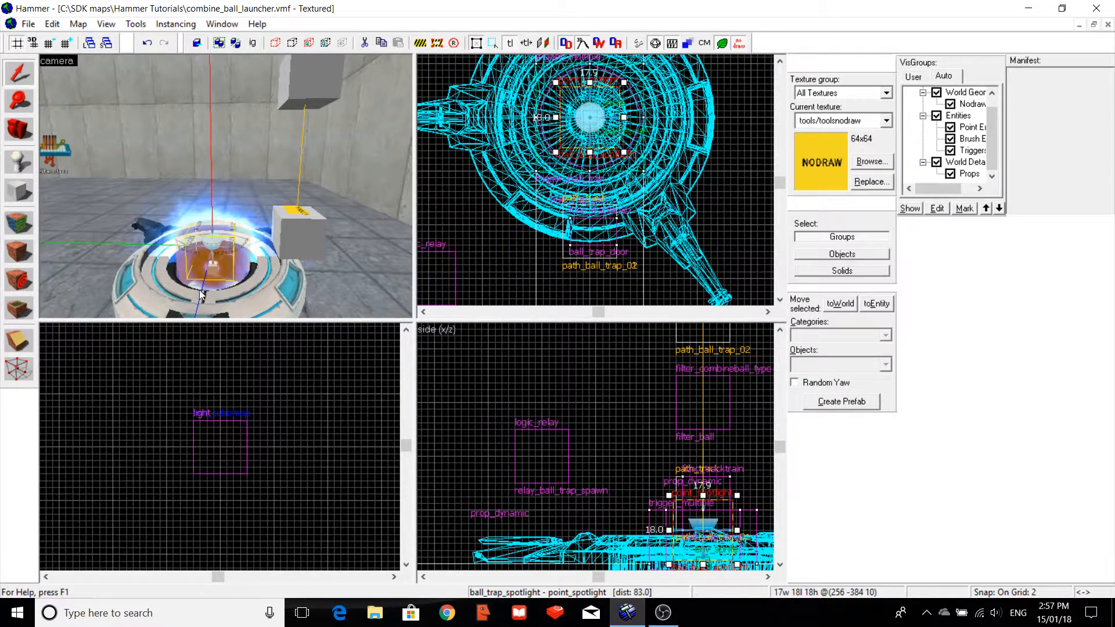
Select the ball_trap prop_dynamic, set its model preview sequence to idle and close its properties.
click(271, 294)
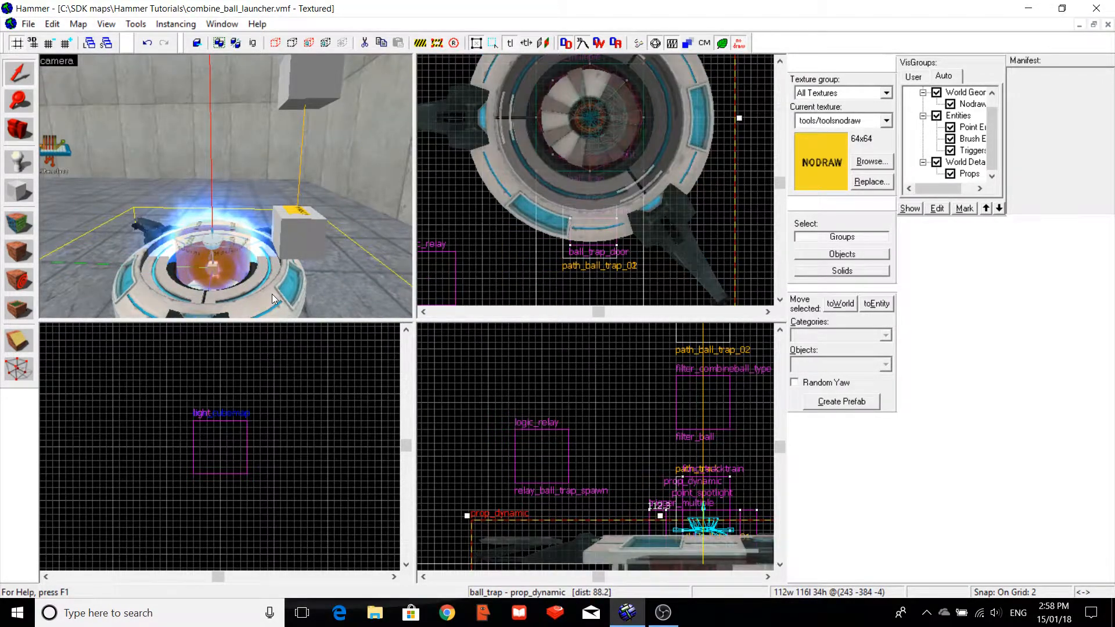
key(alt+Return)
click(659, 151)
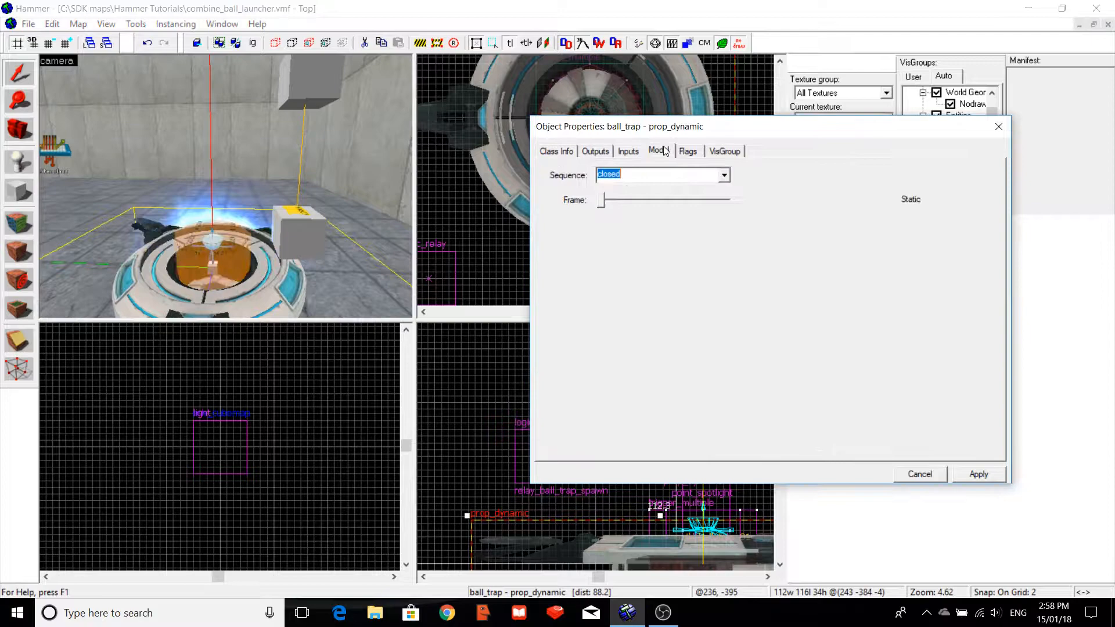
click(724, 175)
click(674, 213)
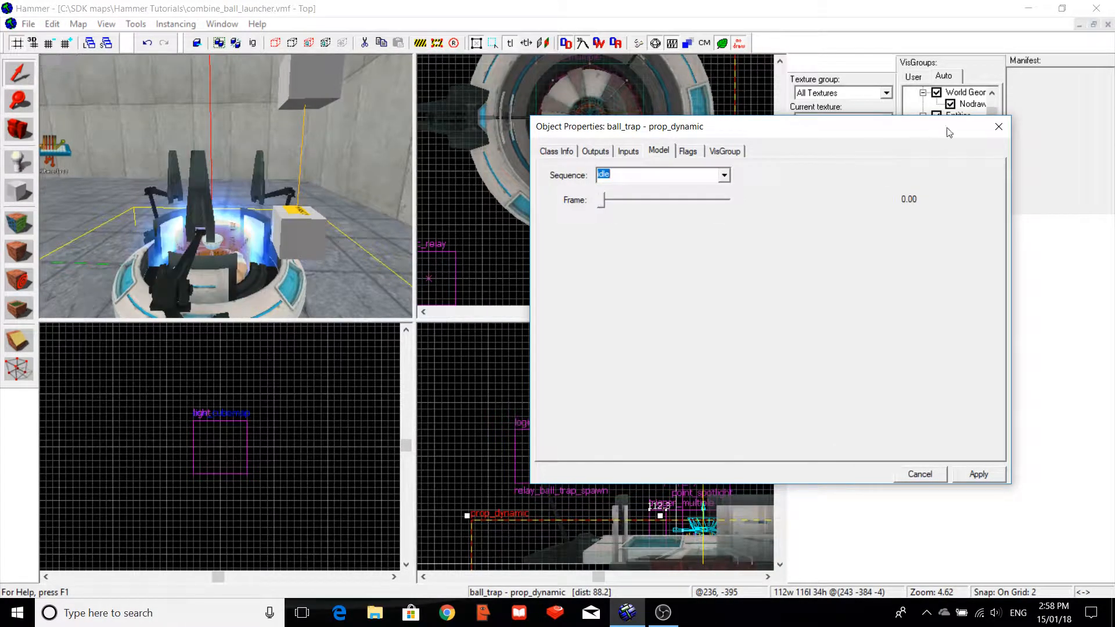
click(999, 127)
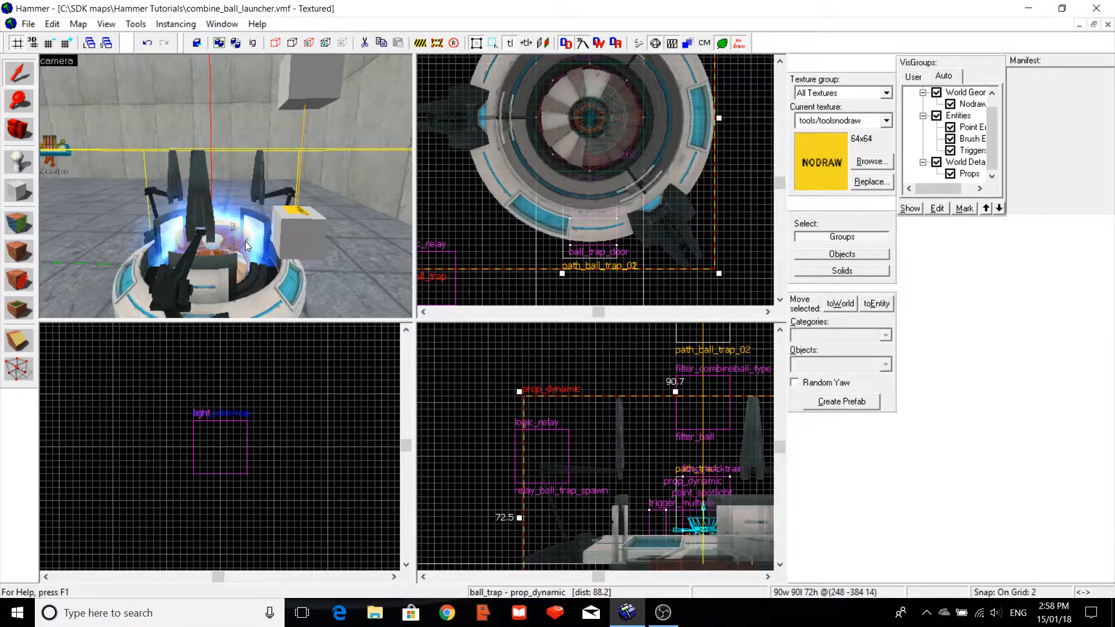
Select the point_spotlight and lower it to height 0 inside the trap, at 256 -384 0.
scroll(245, 242, up, 8)
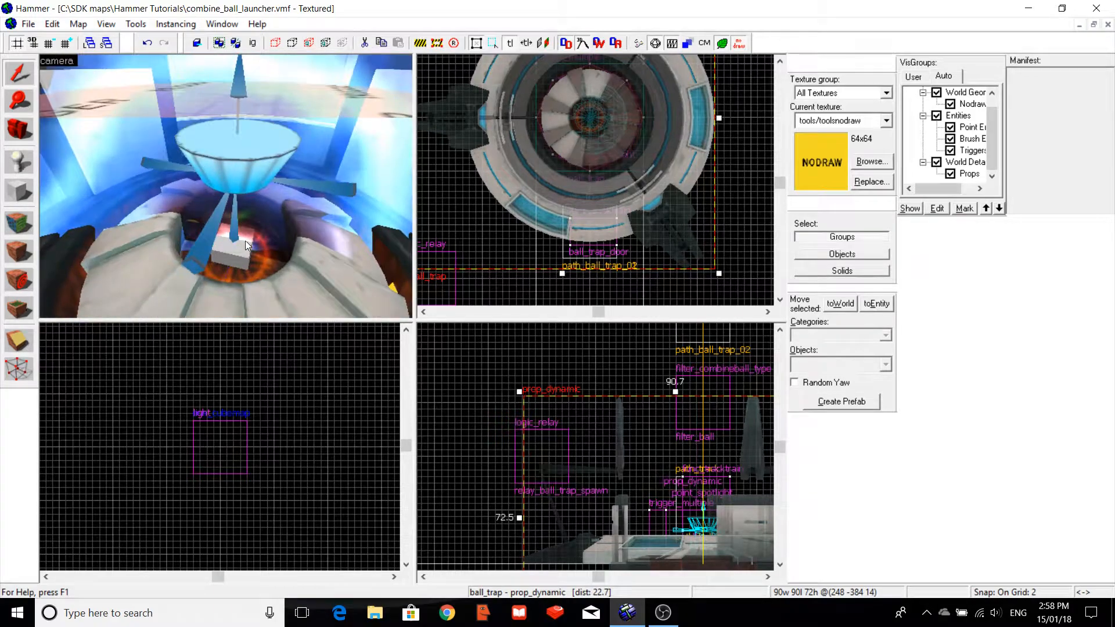
click(244, 244)
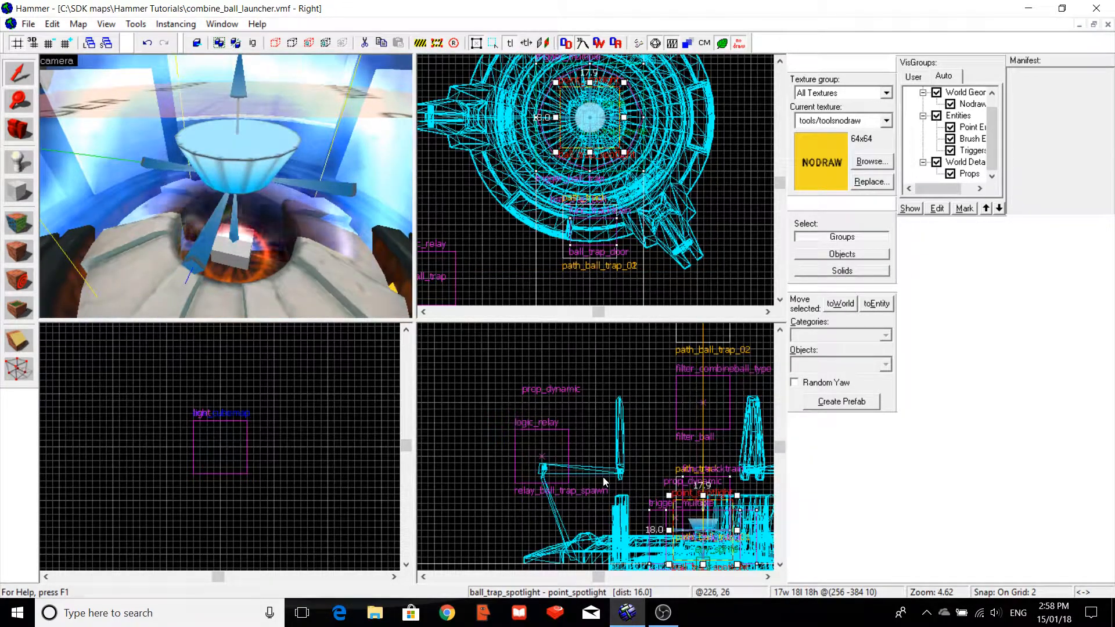
key(Left)
key(Down)
key(Right)
key(Right)
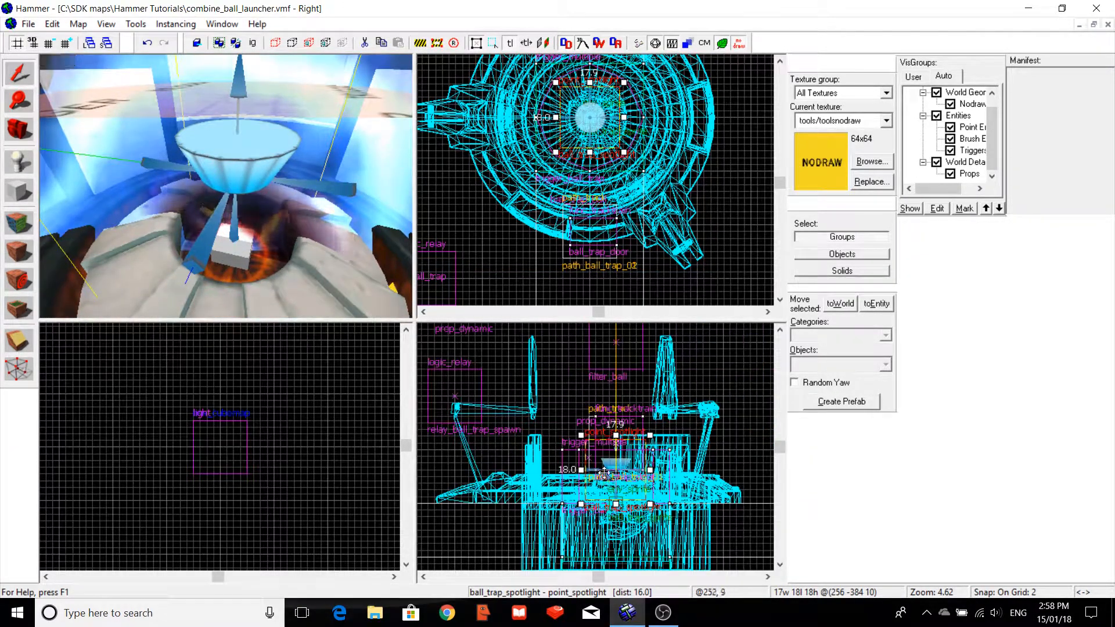
drag(604, 479, 615, 502)
Examine the lowered spotlight's fit inside the opened ball trap from several angles with the selection cleared.
key(Down)
key(w)
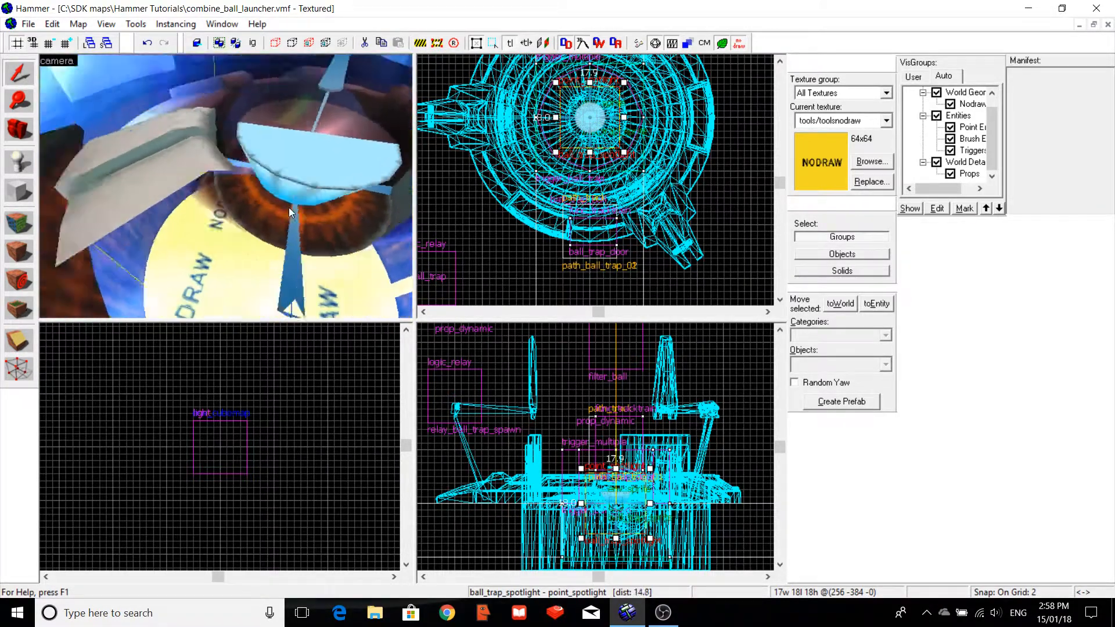
key(Up)
key(s)
key(Right)
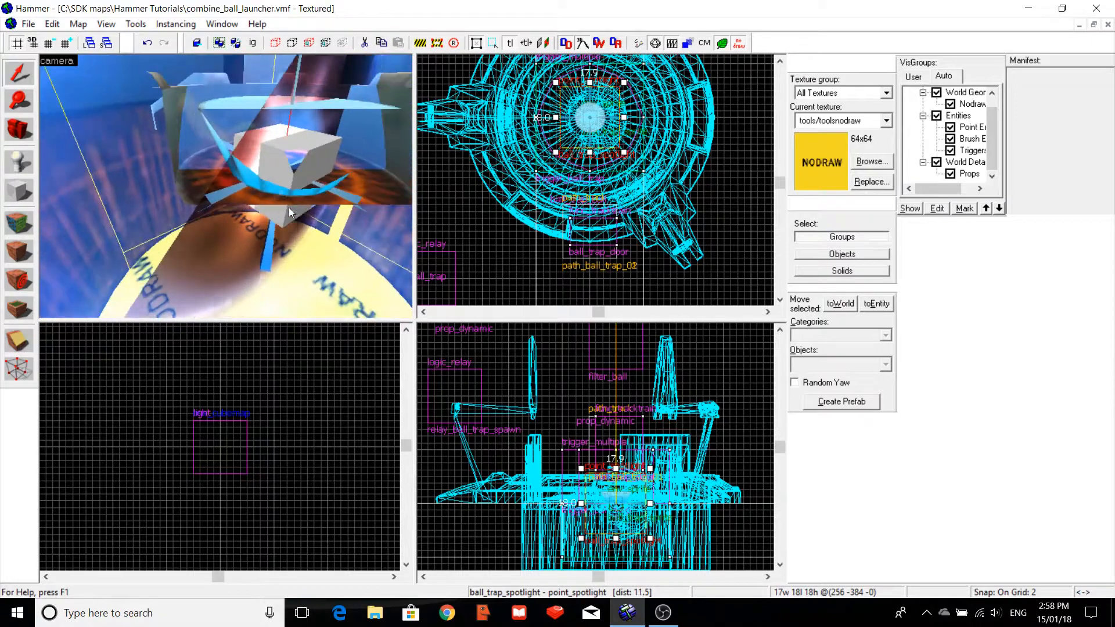
key(d)
key(Down)
key(Left)
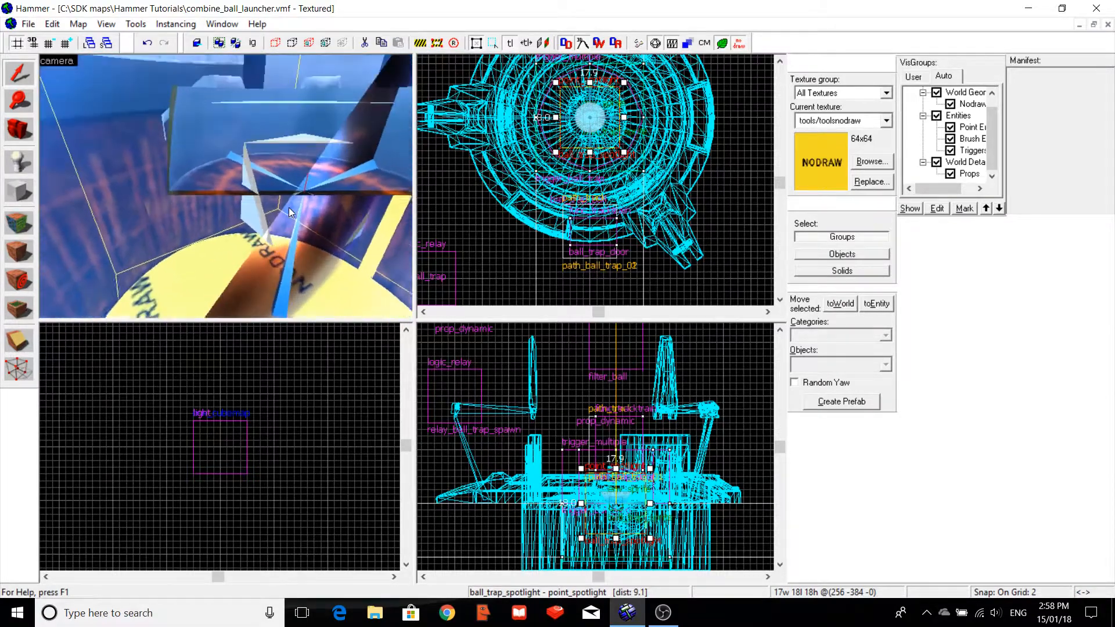
key(w)
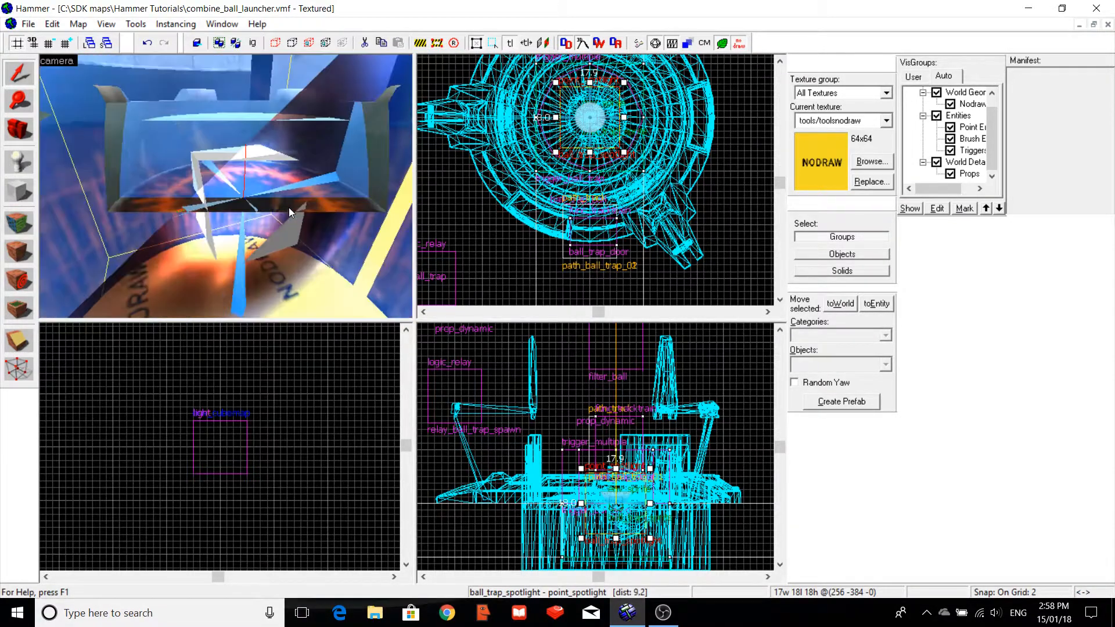
key(s)
key(Escape)
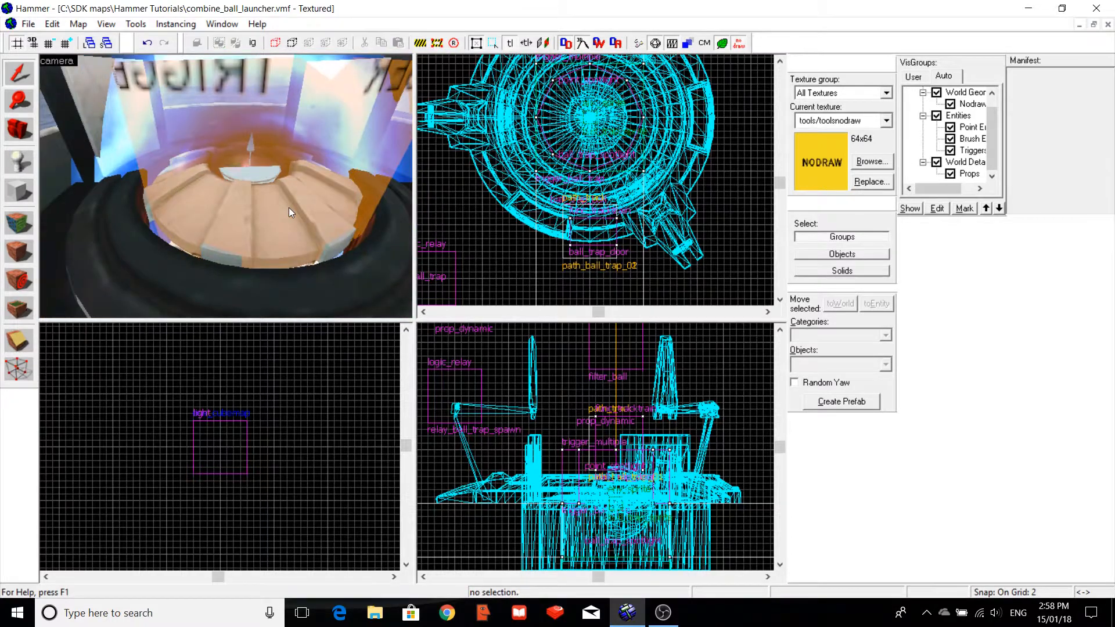
key(s)
key(w)
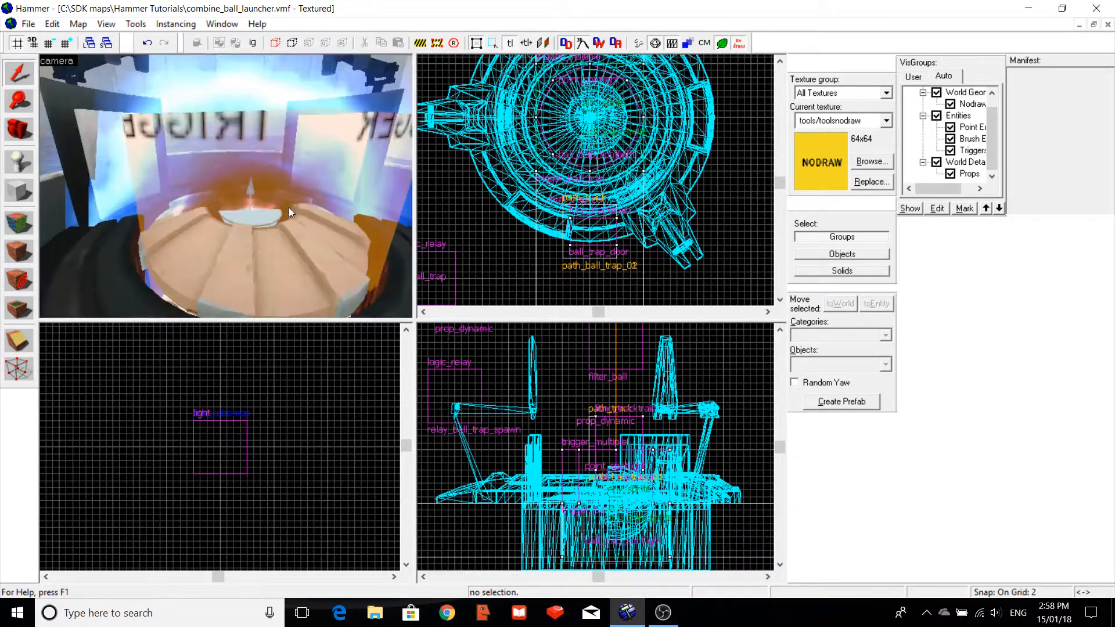
key(w)
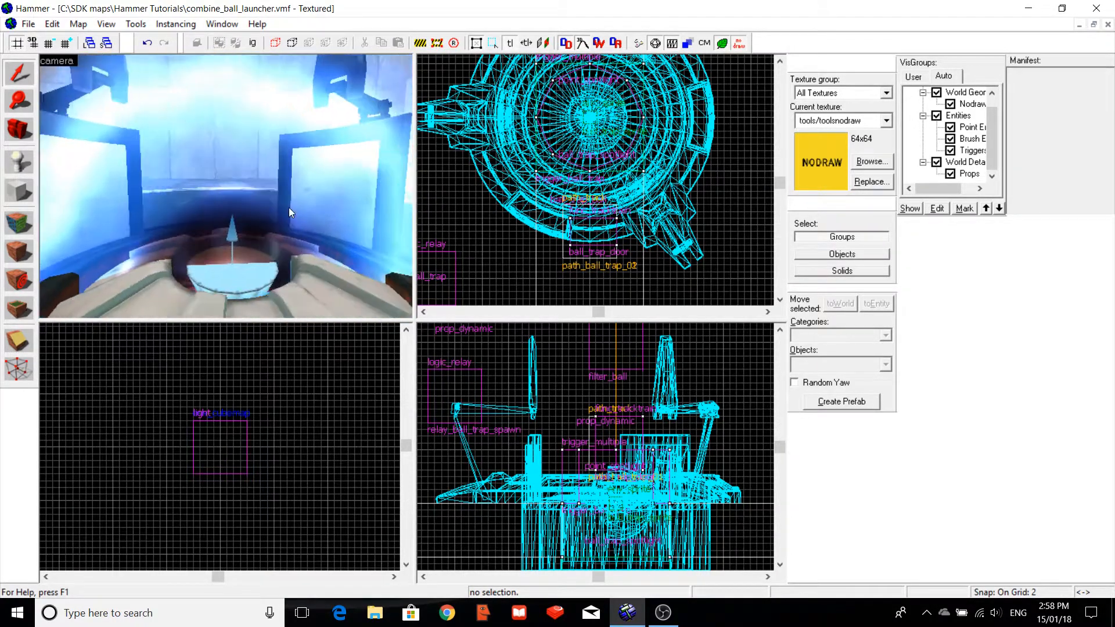
key(s)
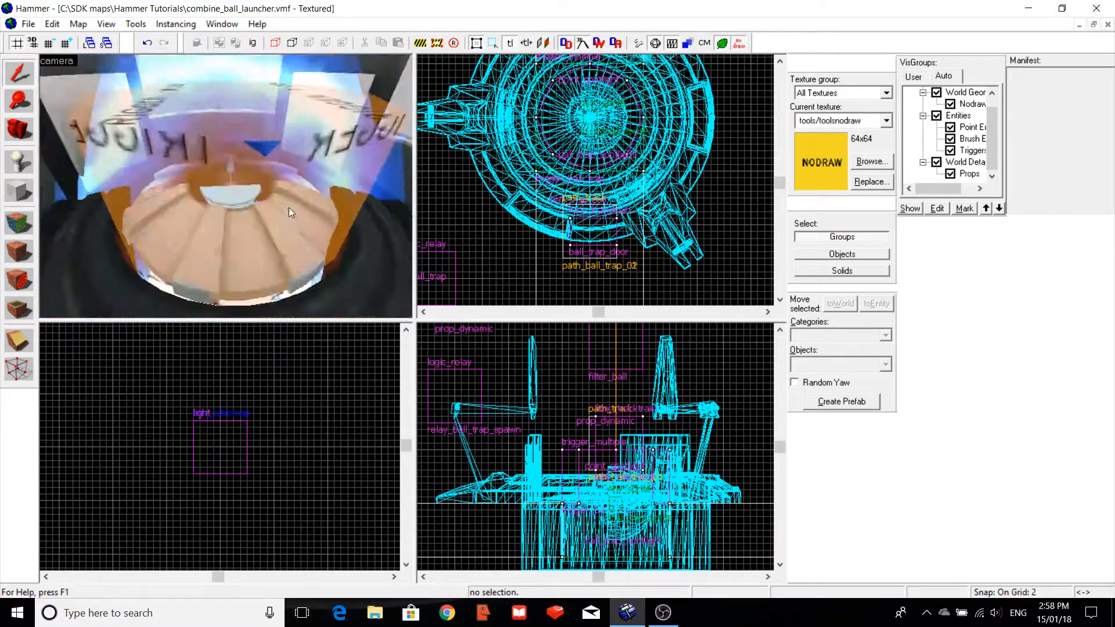
key(a)
key(d)
key(a)
key(s)
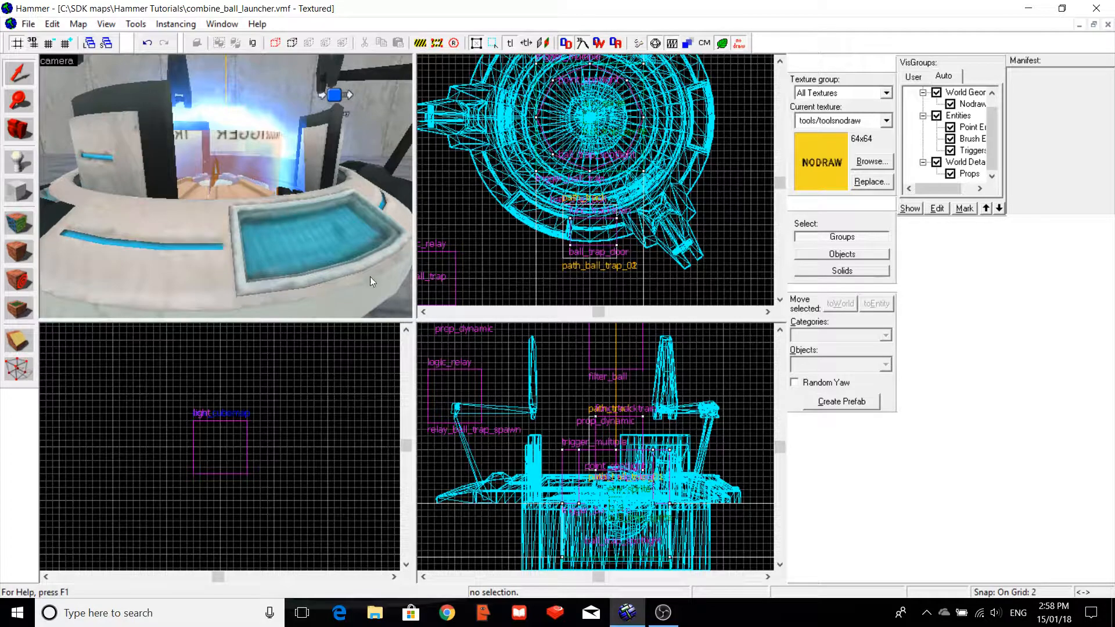
click(399, 297)
key(Escape)
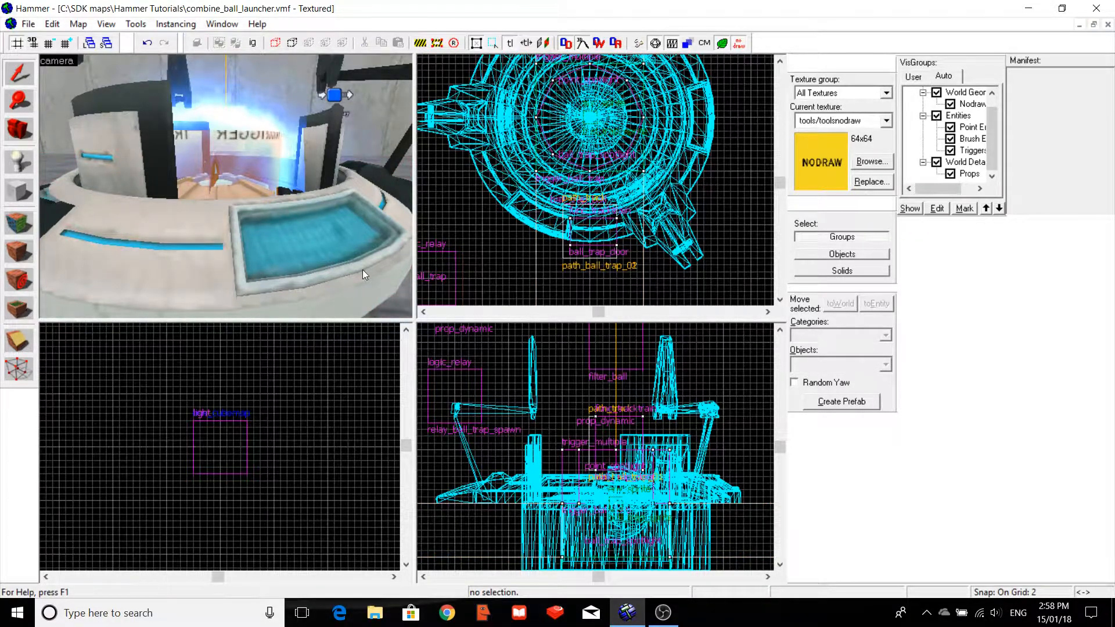
key(Down)
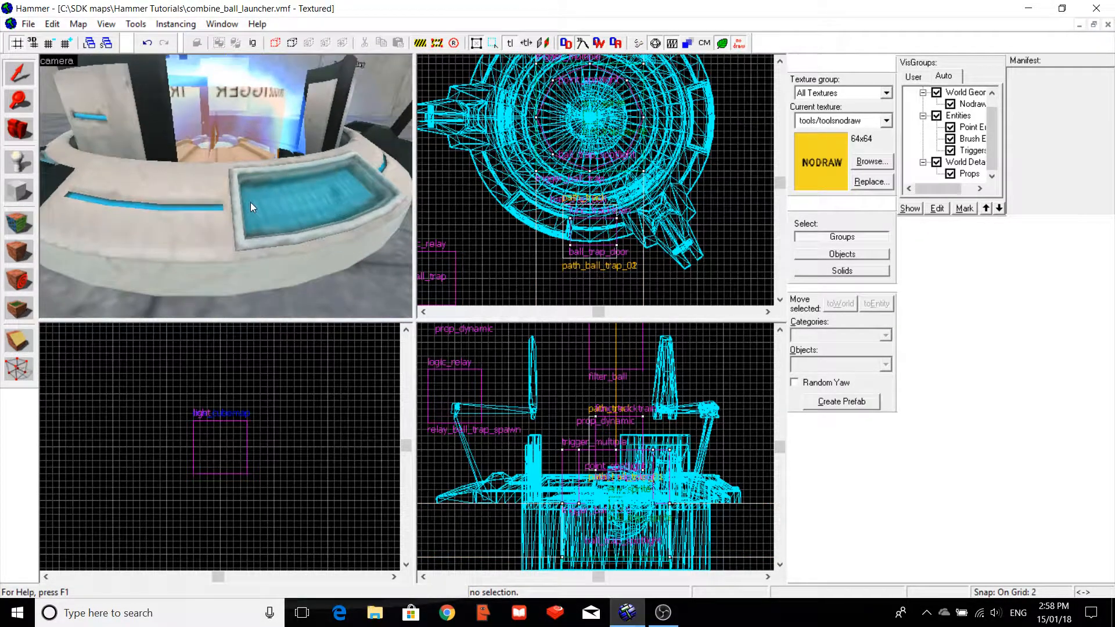
key(w)
key(Up)
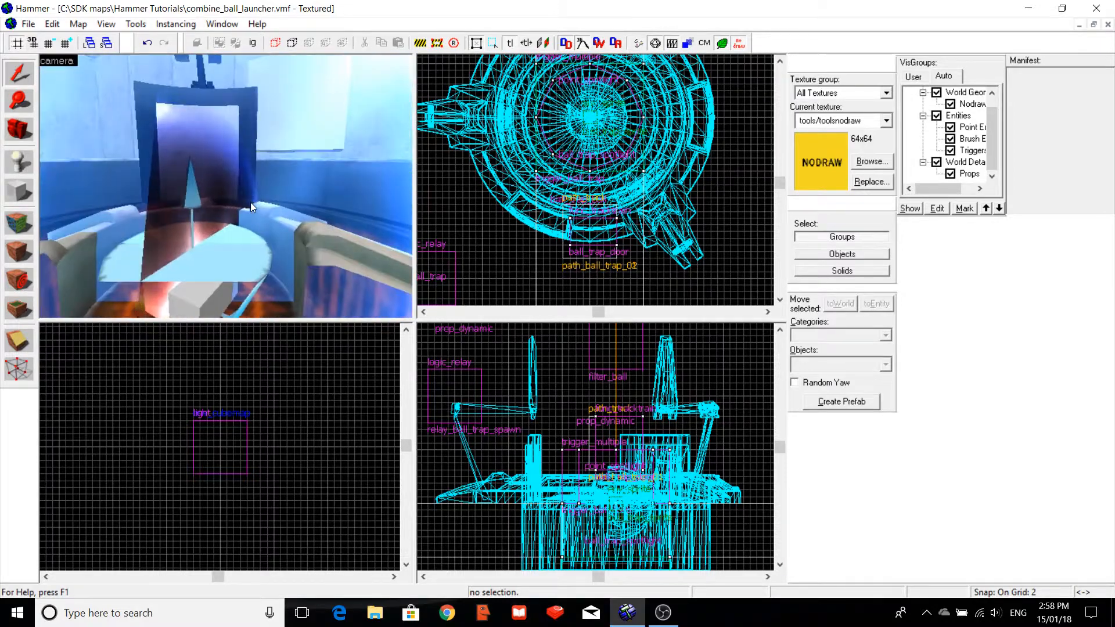
key(Down)
key(s)
key(a)
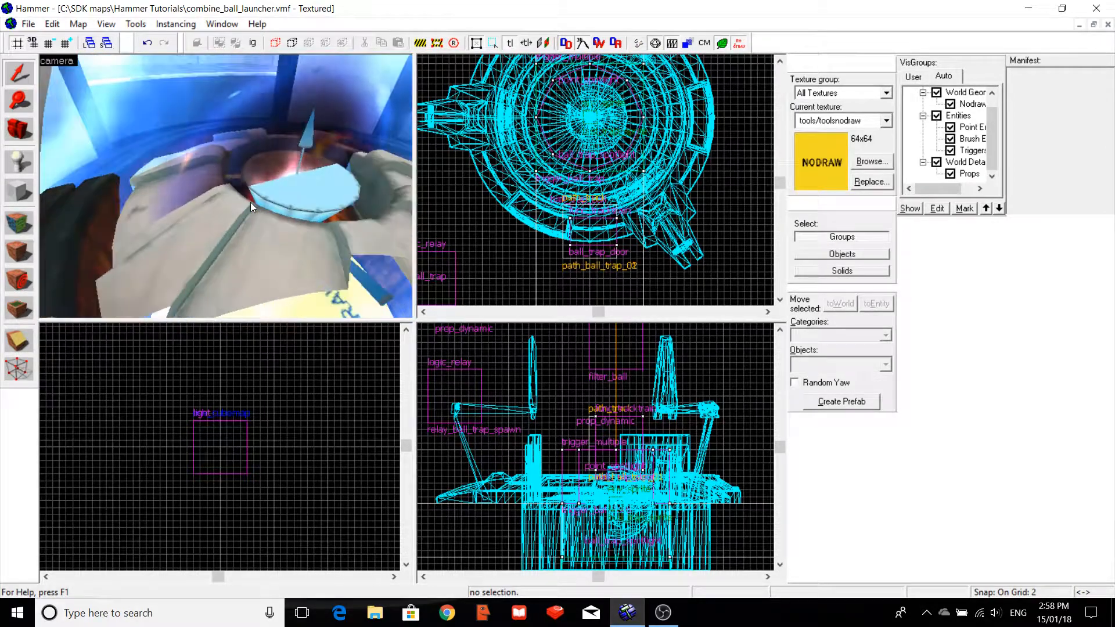
Enlarge the grid size to 16 units and view the whole ball trap.
key(bracketright)
key(bracketright)
key(bracketright)
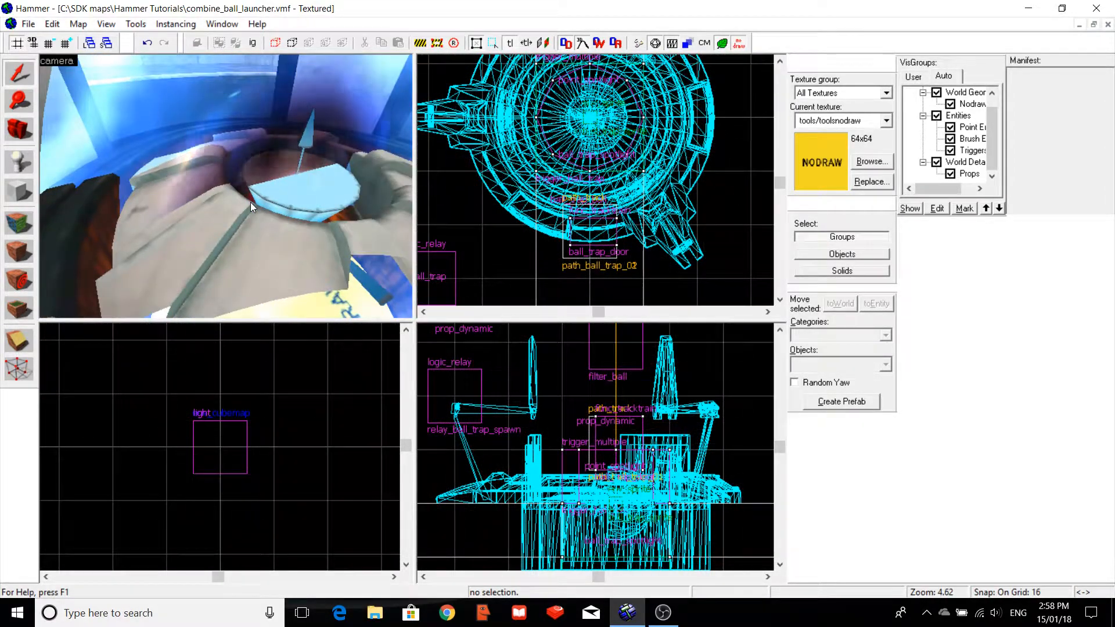
key(s)
key(d)
key(Left)
key(Right)
key(s)
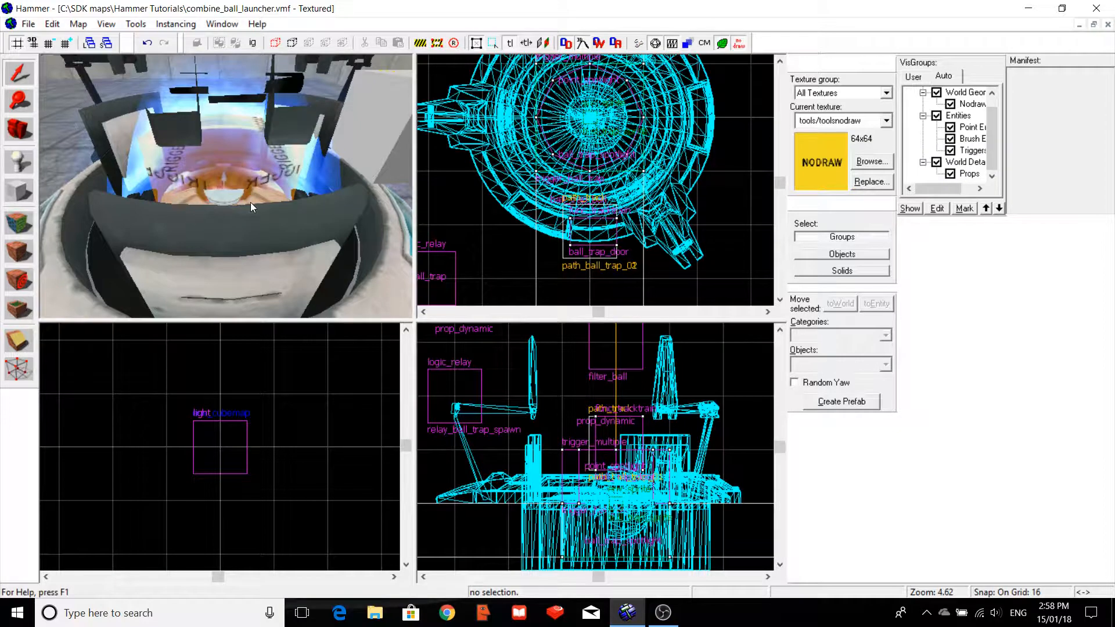
Place an ambient_generic entity on the floor beside the ball trap.
key(shift+e)
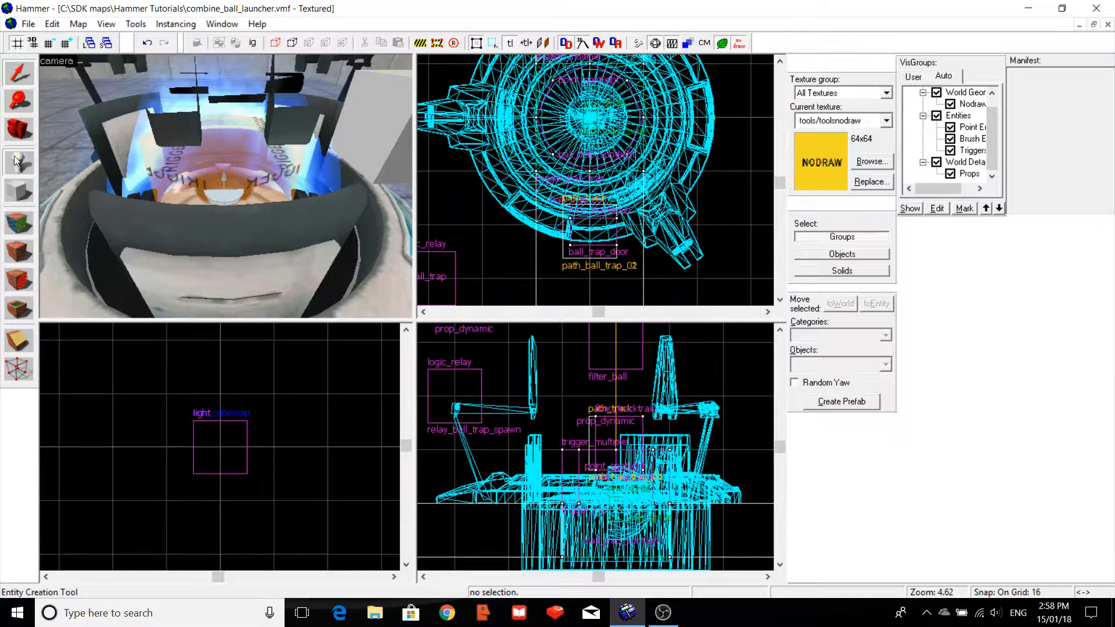
click(836, 363)
text(amb)
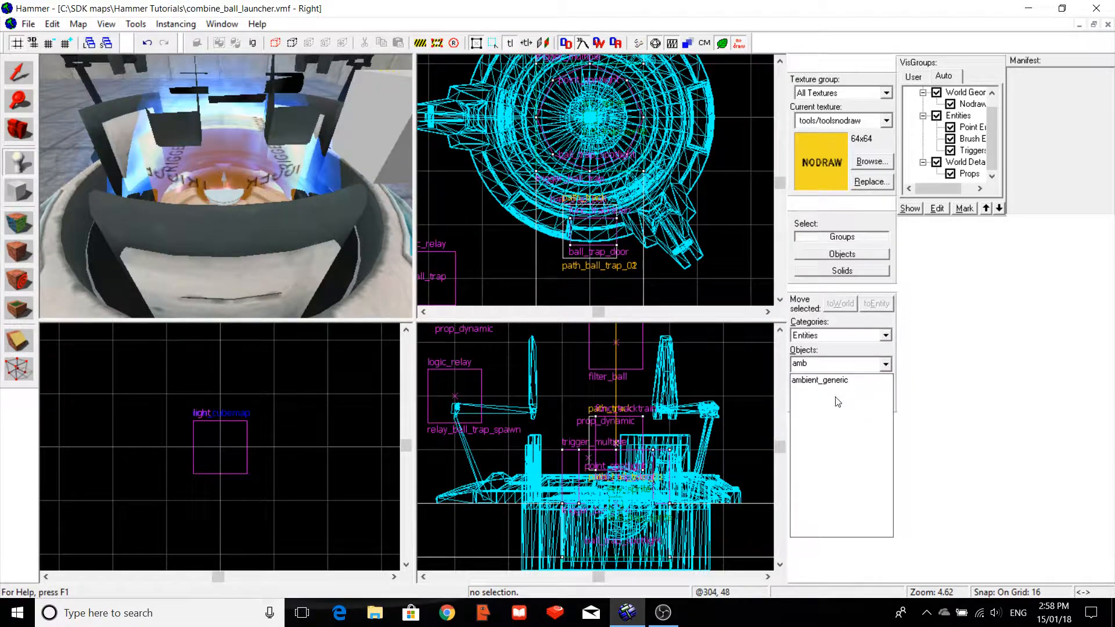
click(828, 385)
key(s)
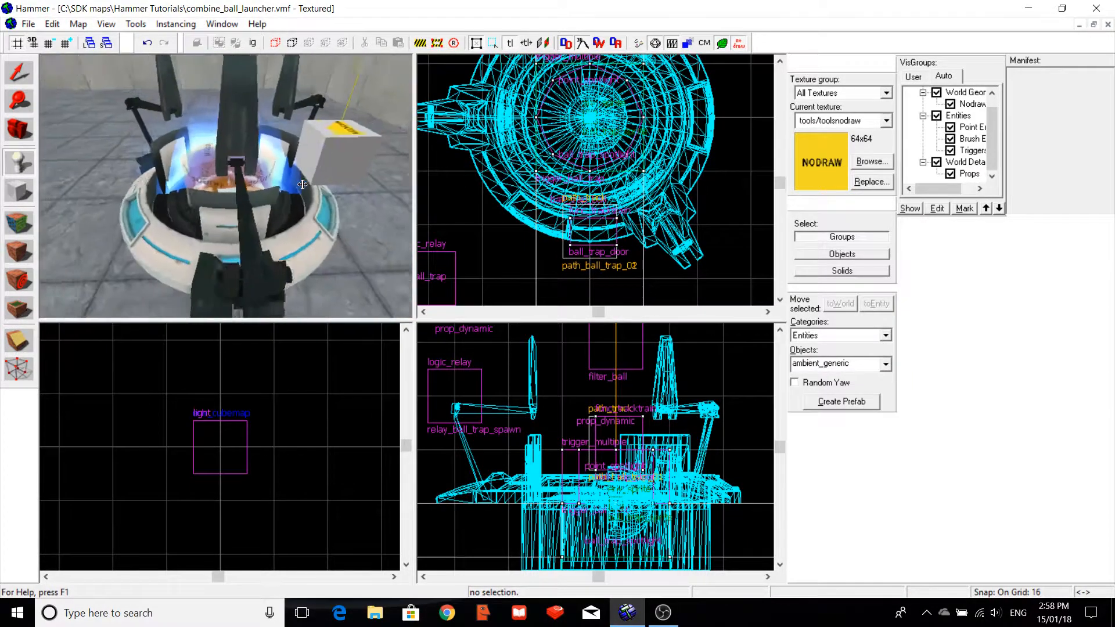
key(a)
click(87, 202)
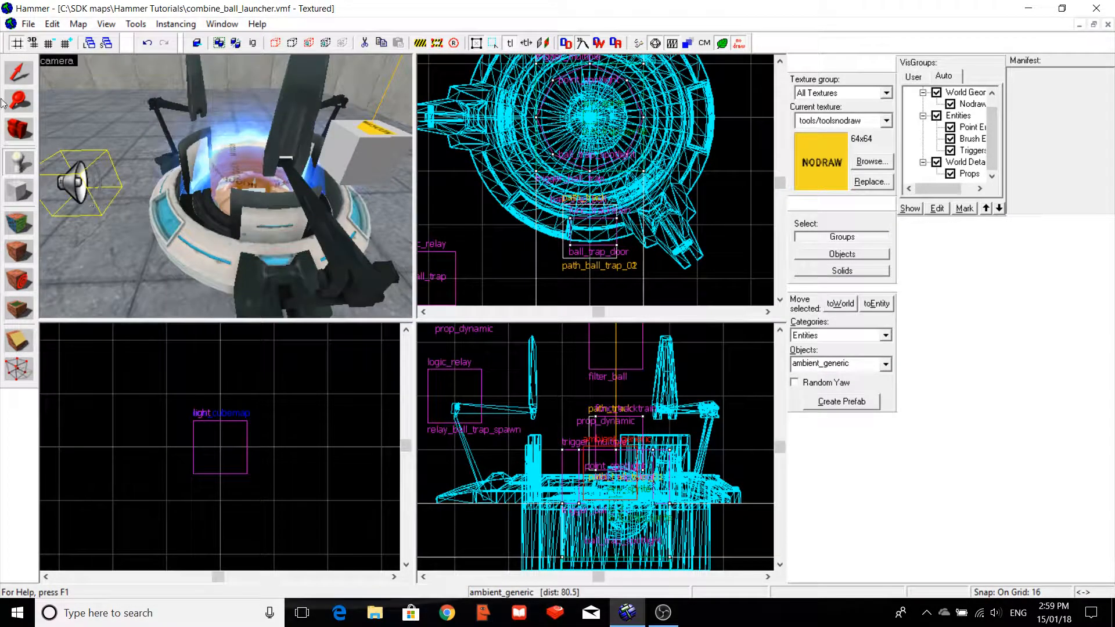
Move the ambient_generic next to the ball trap in the top view, at 320 -384 16.
click(8, 71)
scroll(529, 152, down, 4)
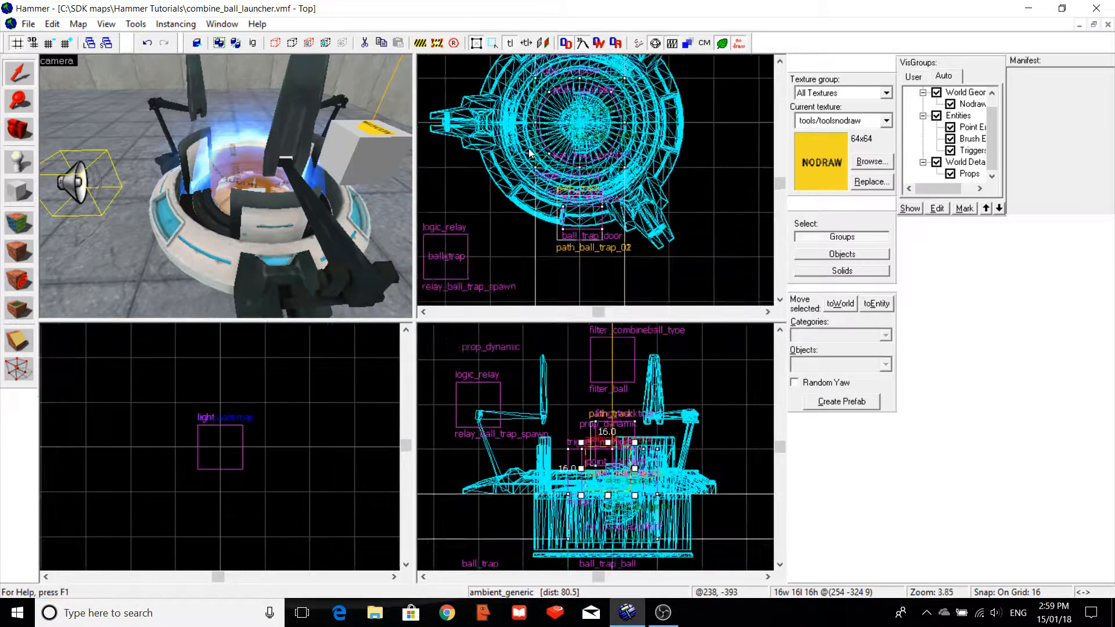
scroll(530, 153, down, 2)
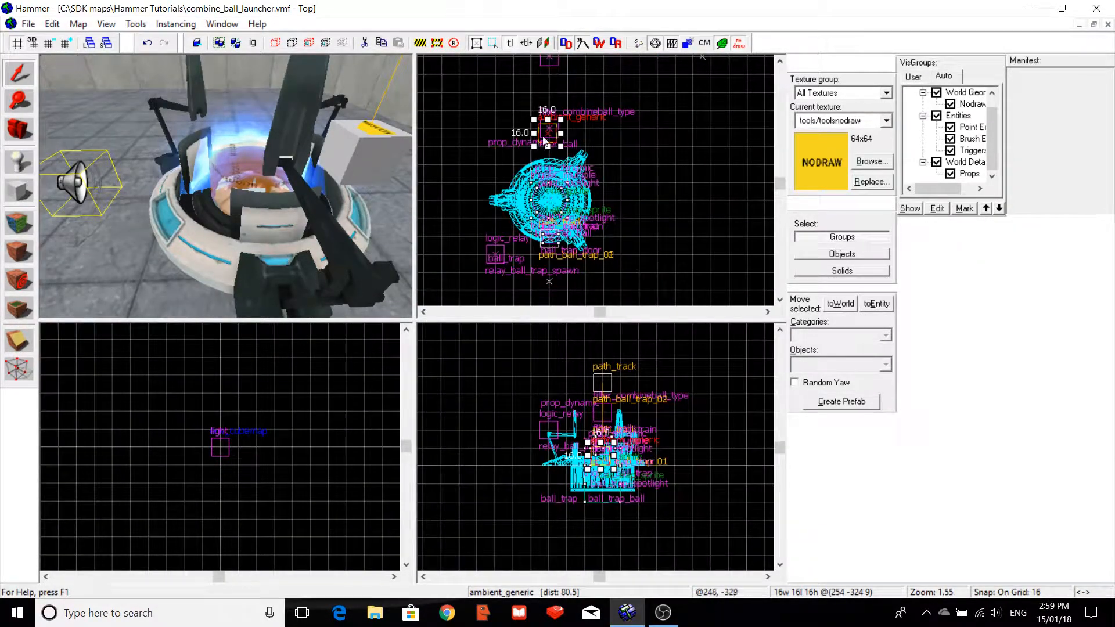
drag(547, 134, 627, 209)
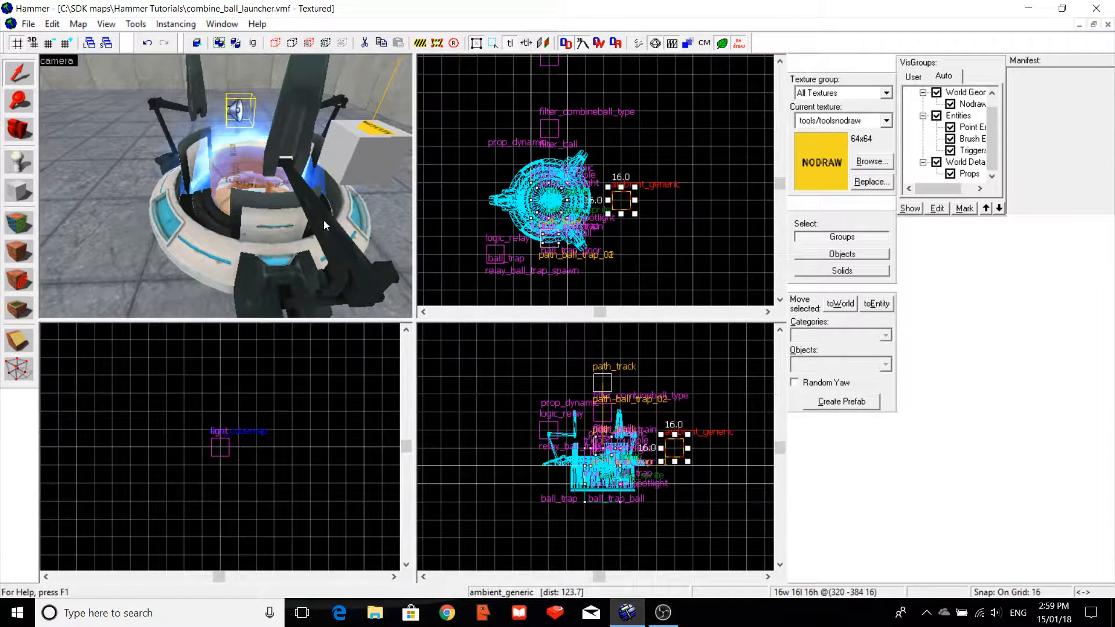
Name the ambient_generic ball_trap_sound in its properties and apply the change.
key(alt+Return)
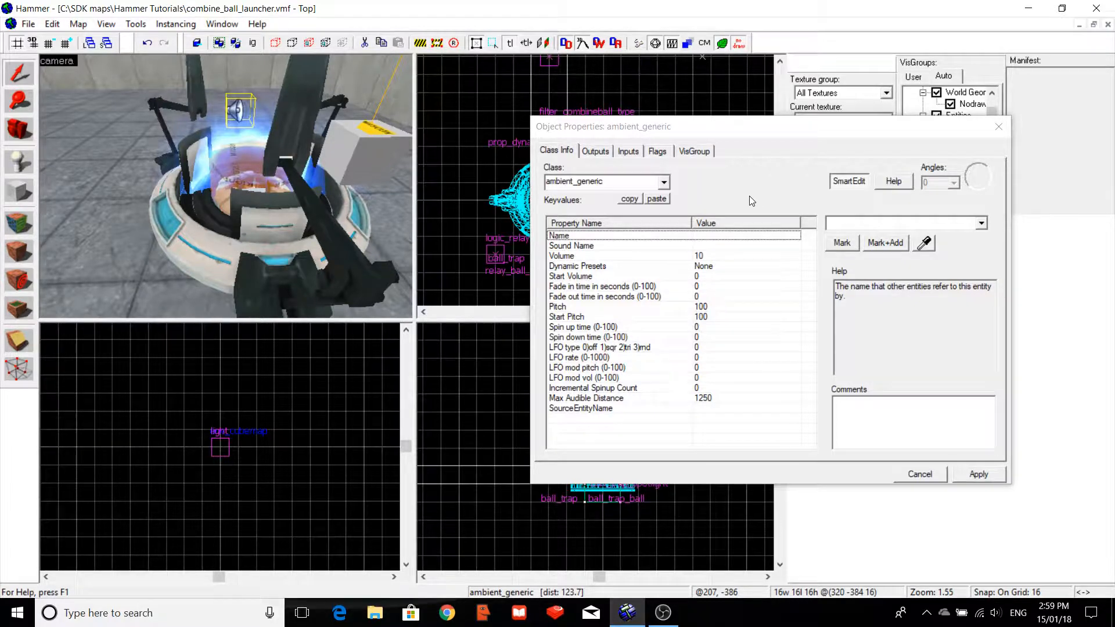
click(864, 222)
text(ball)
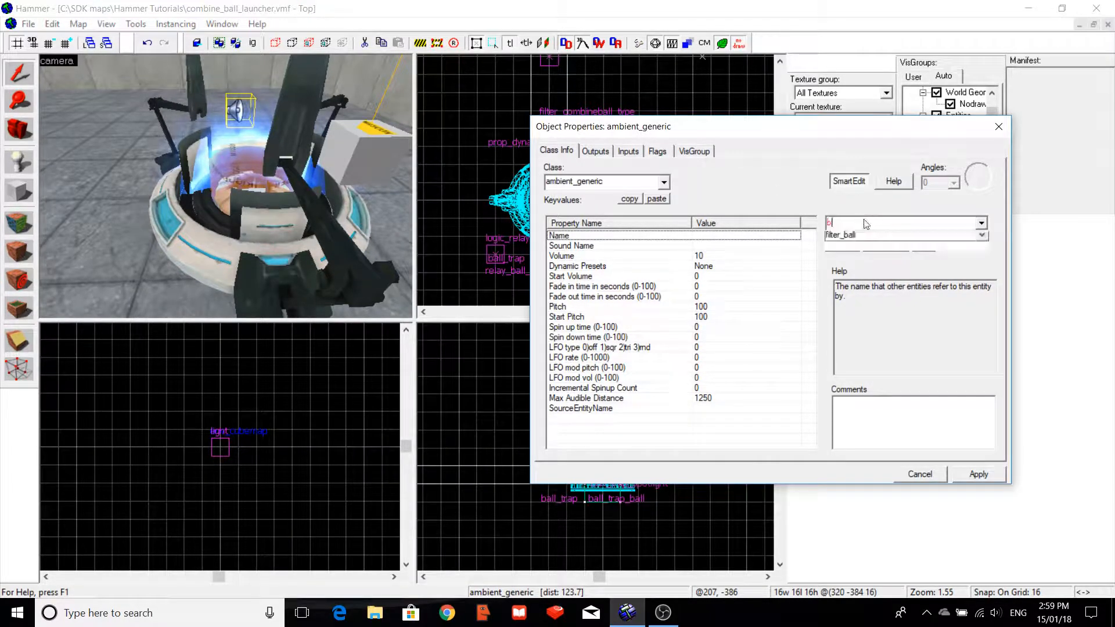
key(Down)
key(Down)
key(Down)
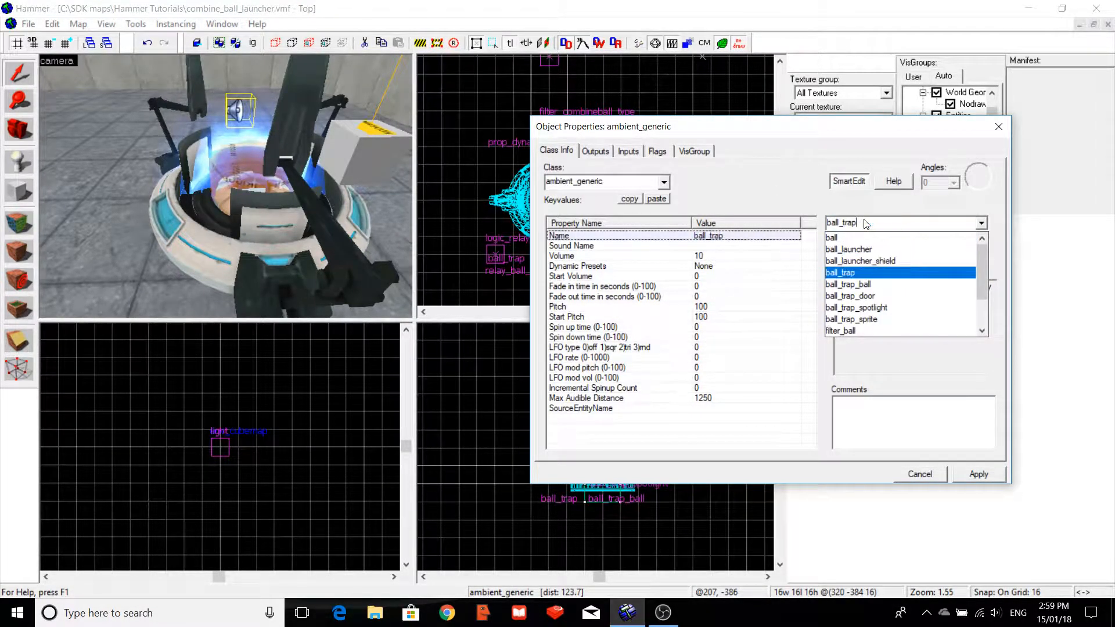
text(_sou)
text(nd)
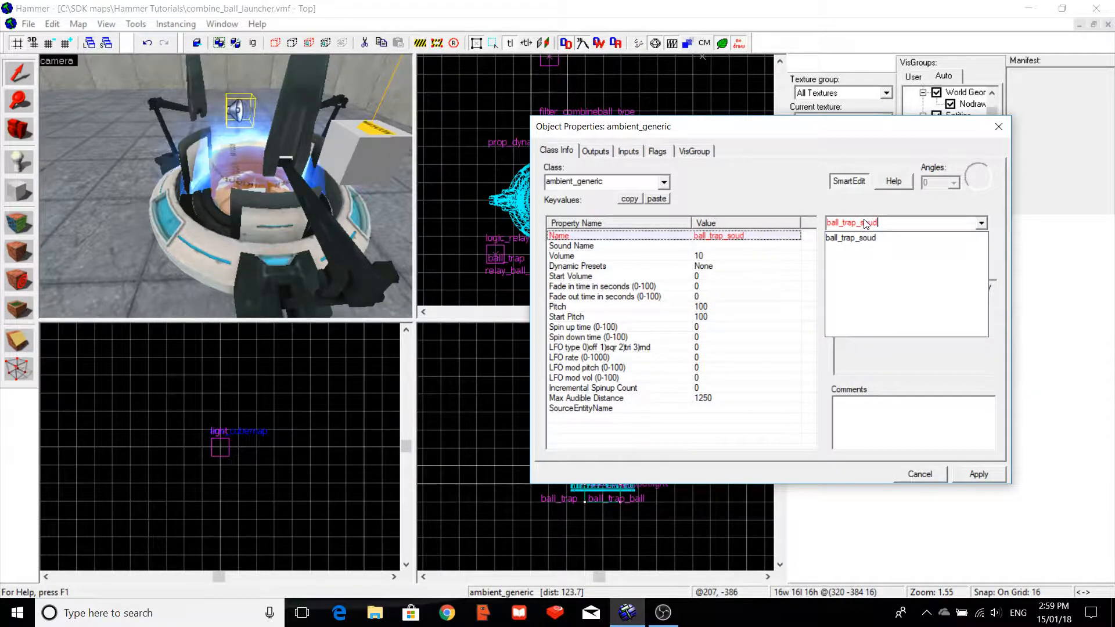
click(979, 474)
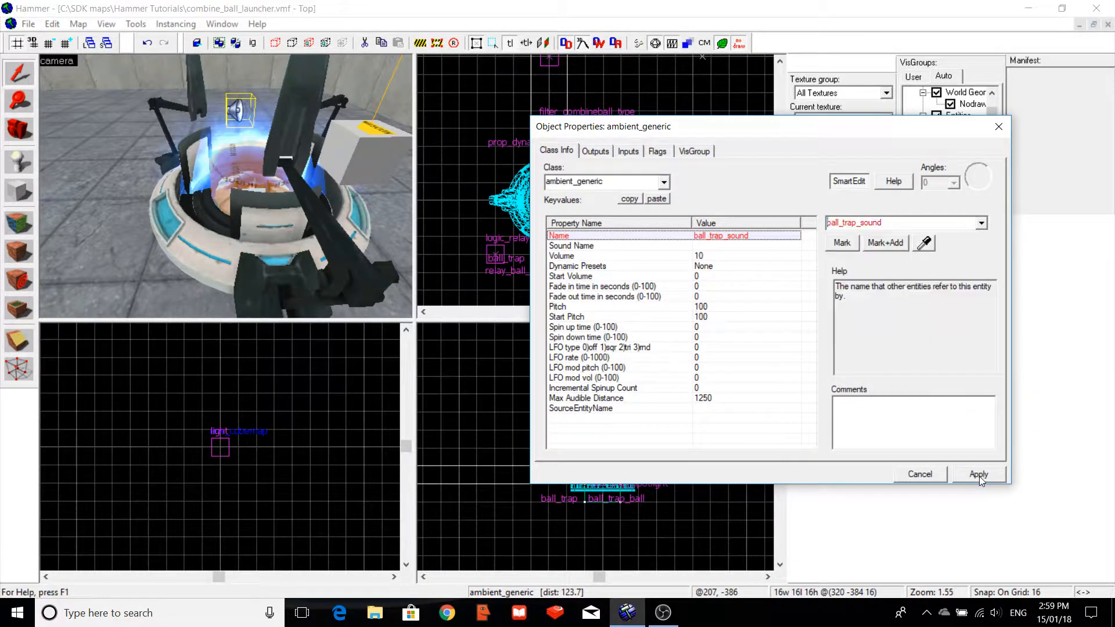
Set the Sound Name of ball_trap_sound to AlyxEMP.Charge and preview the sound.
click(749, 246)
click(831, 245)
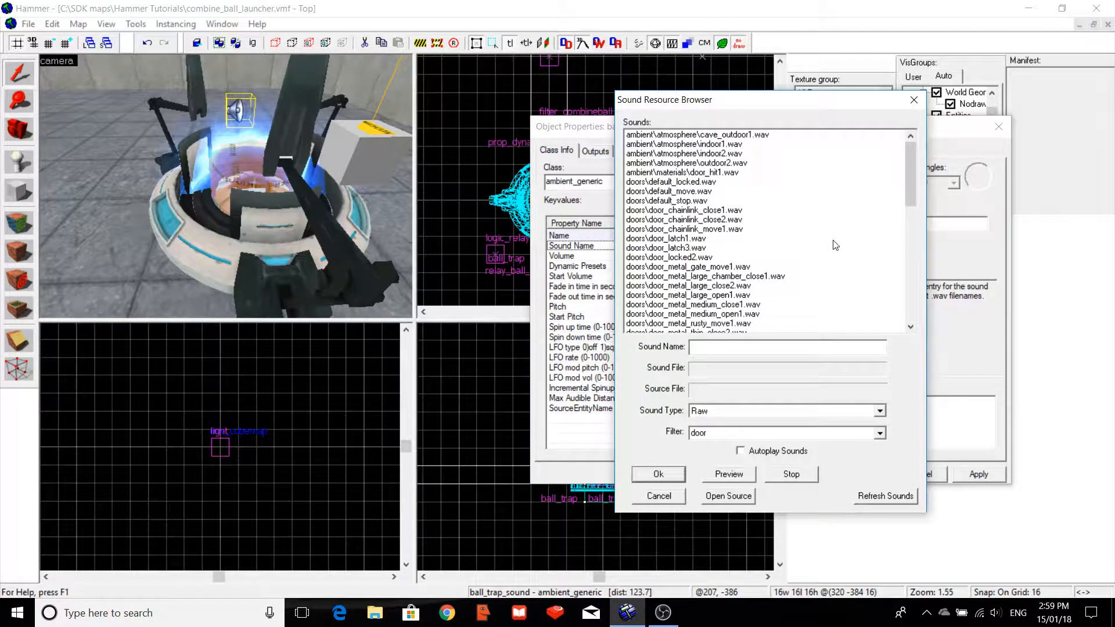
click(914, 100)
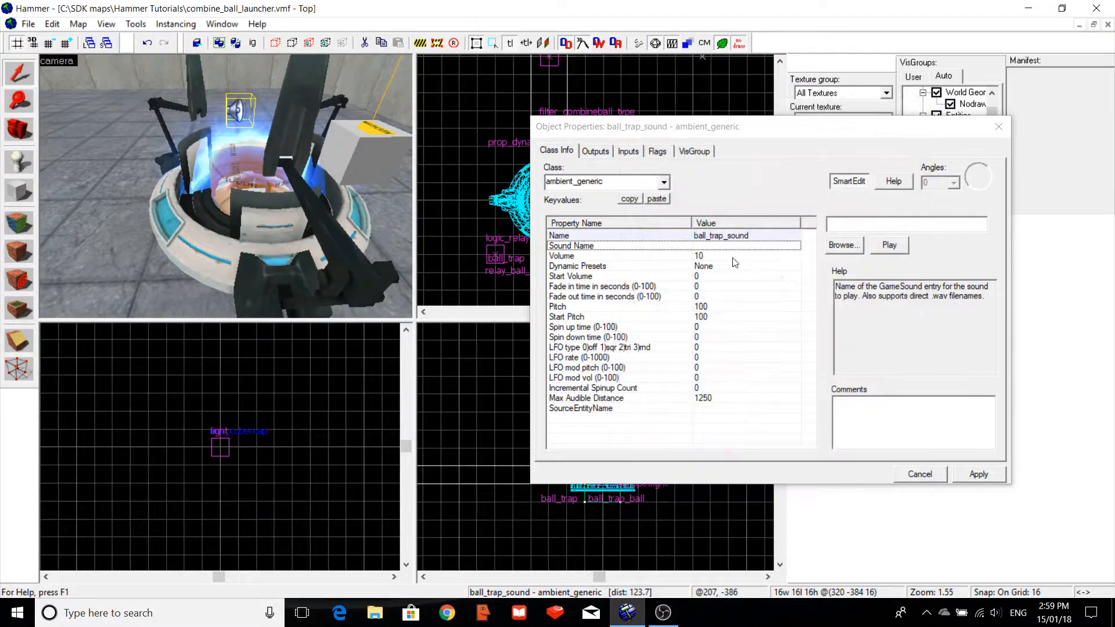
click(857, 229)
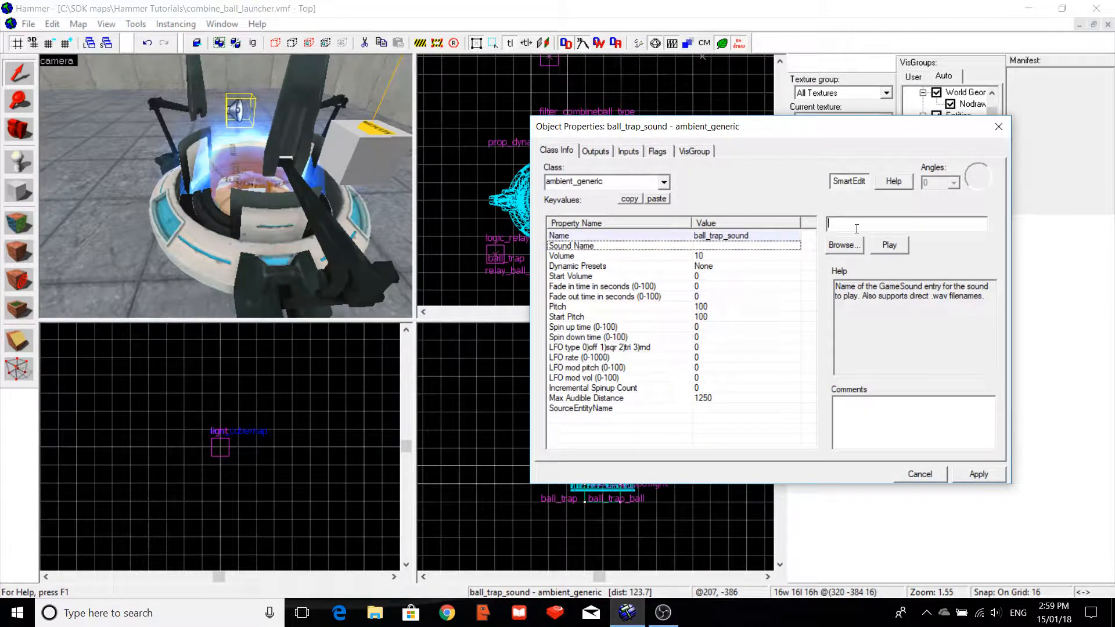
text(AlyxEMP)
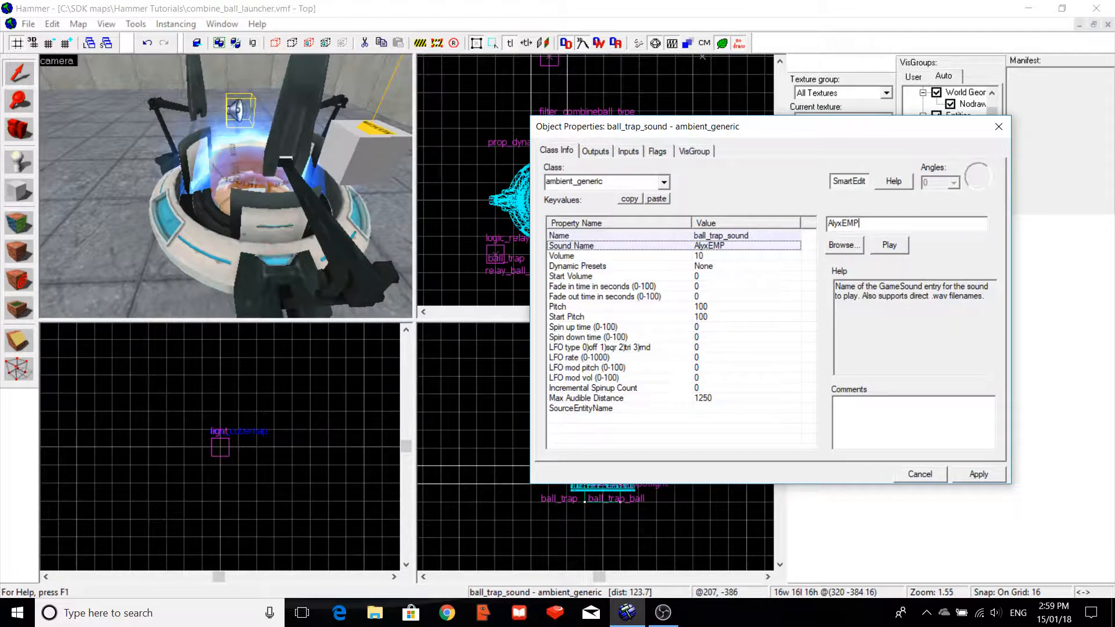
text(.Charge)
click(882, 246)
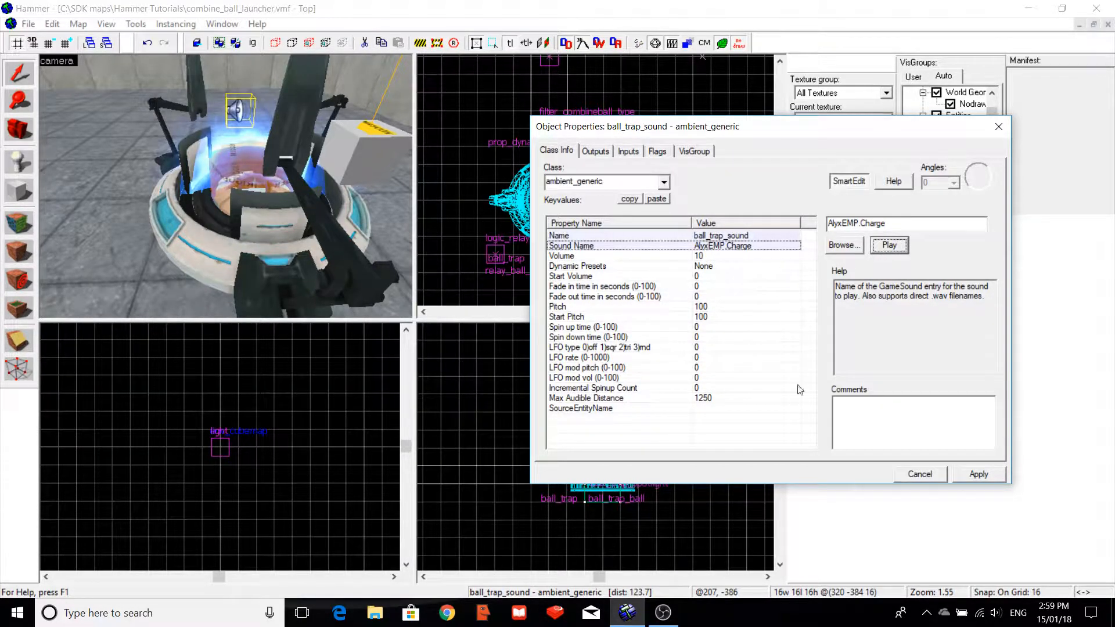
Set the SourceEntityName of ball_trap_sound to ball_trap by picking the trap model, and apply the change.
click(704, 409)
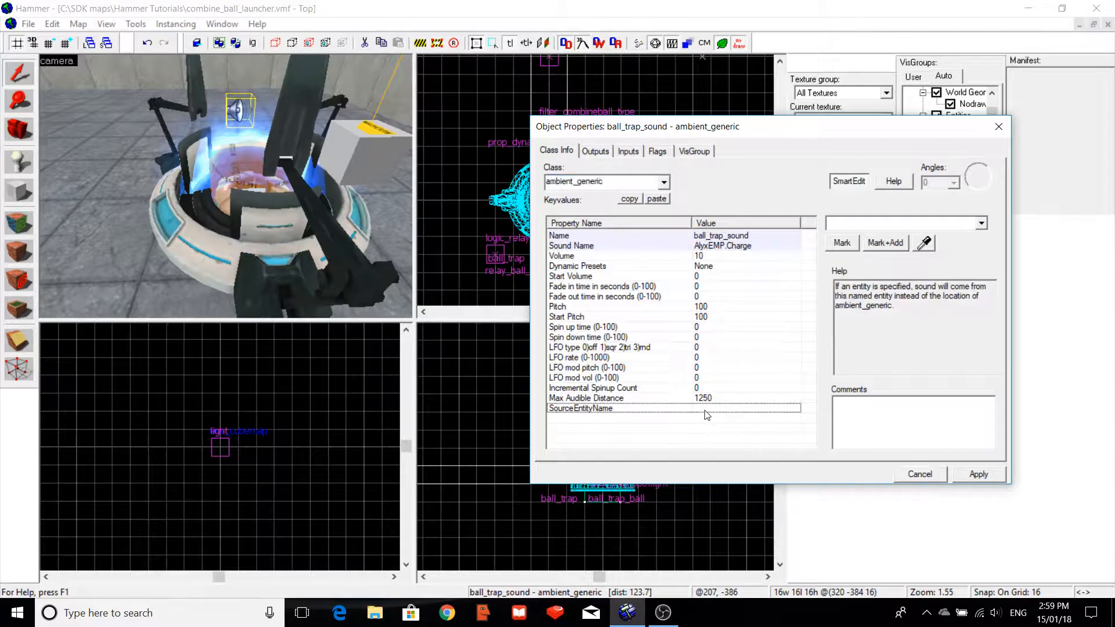
click(925, 246)
click(218, 280)
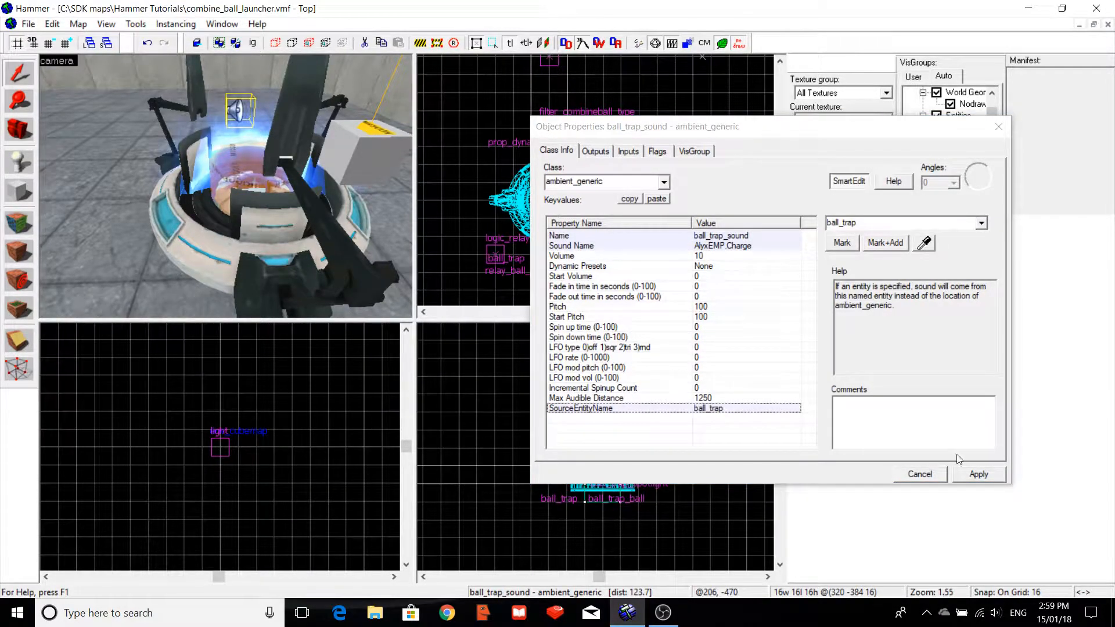
click(989, 474)
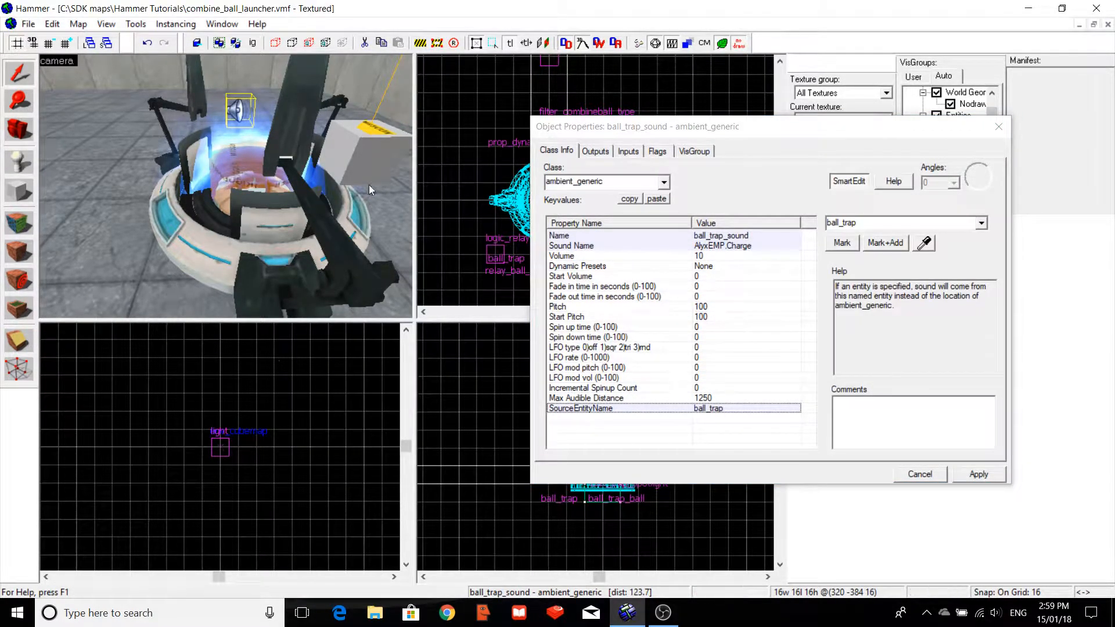
Review the sound's volume and source entity, replay AlyxEMP.Charge, and close the properties.
click(741, 256)
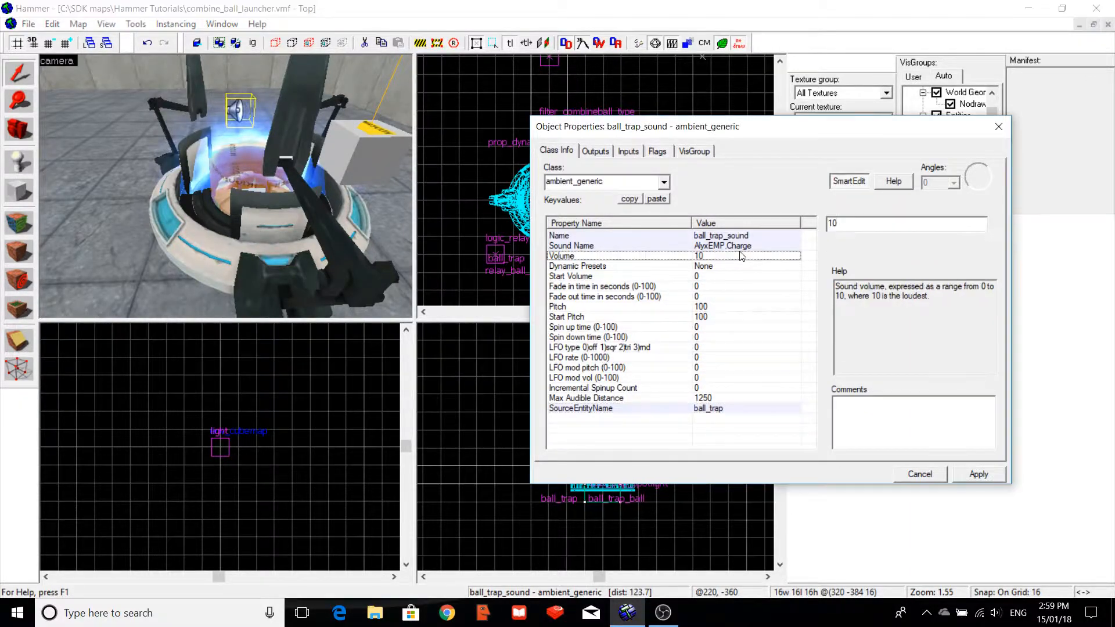
click(741, 246)
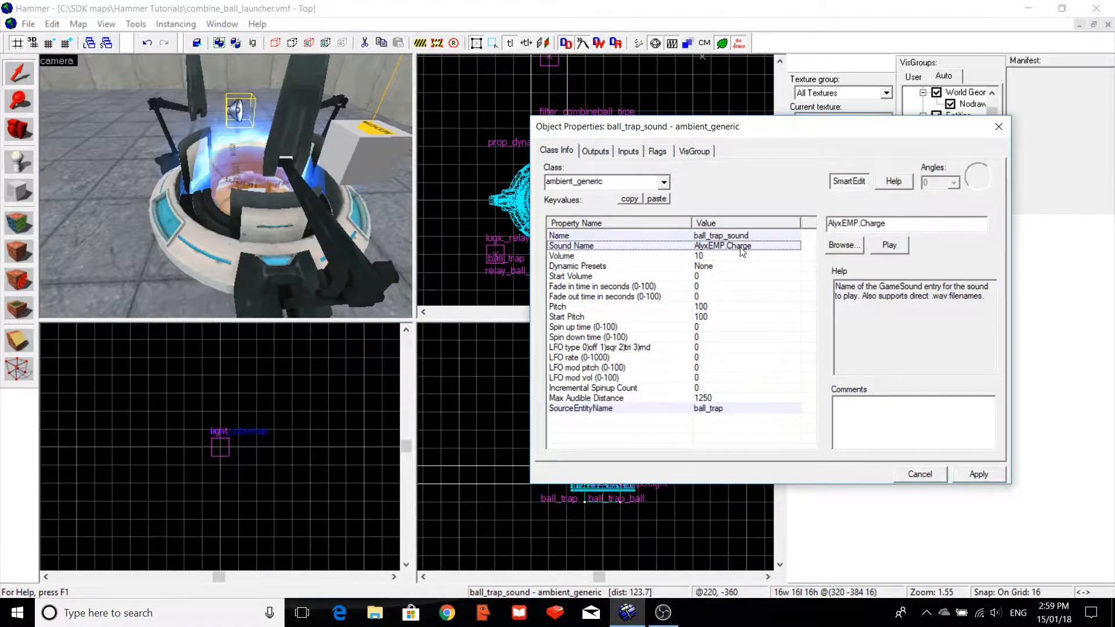
click(886, 247)
click(730, 410)
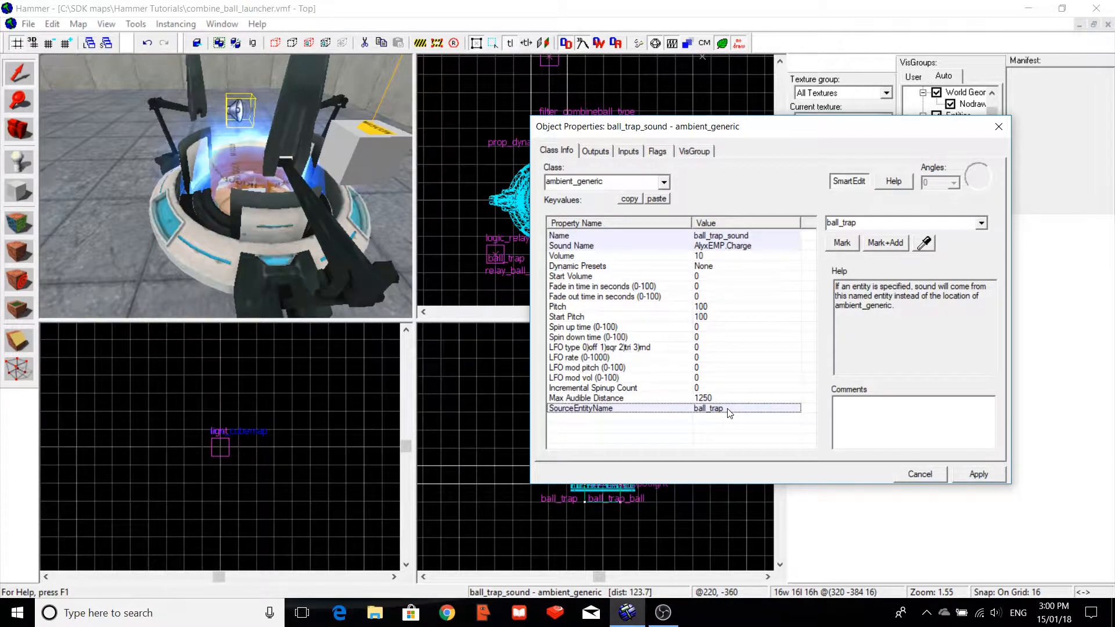
click(992, 131)
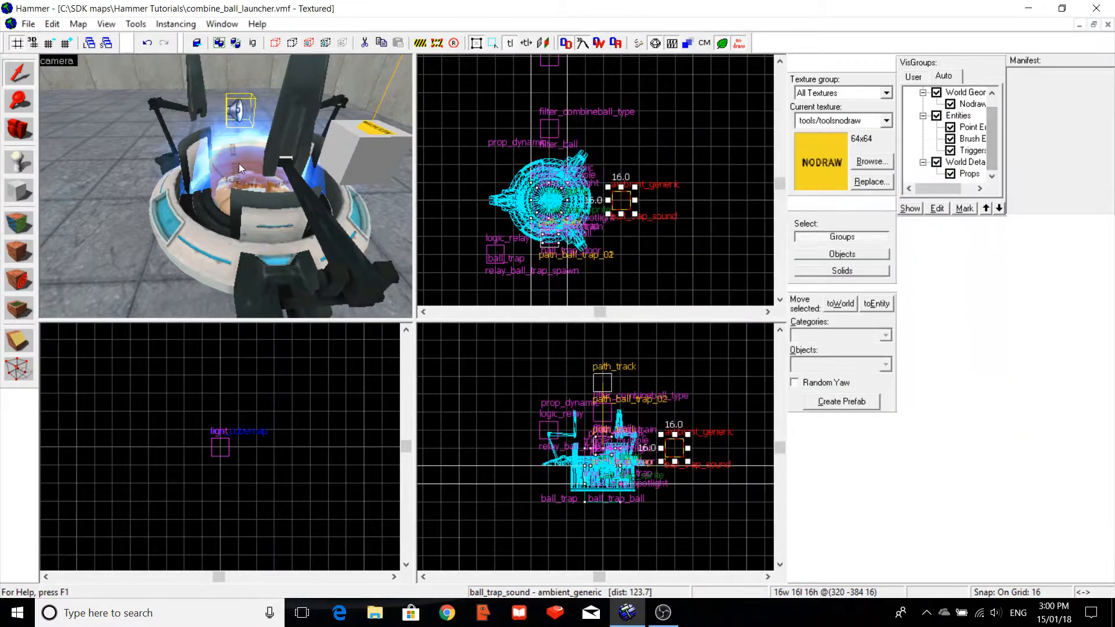
Select the trigger_ball_trap trigger_multiple inside the trap and open its outputs.
key(Escape)
scroll(238, 169, up, 3)
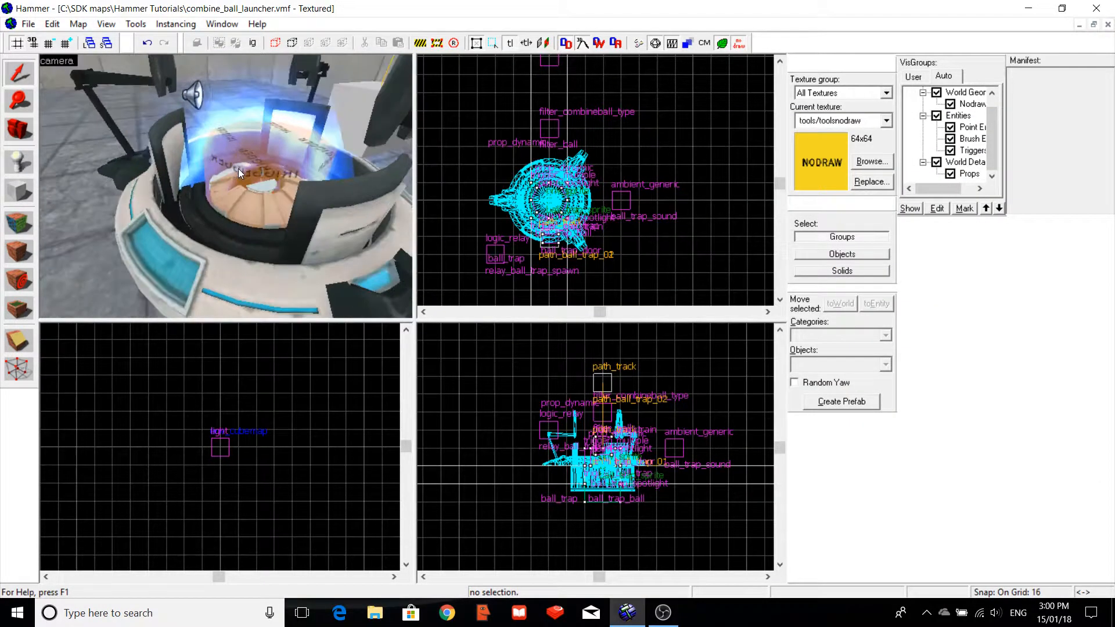
click(270, 155)
key(alt+Return)
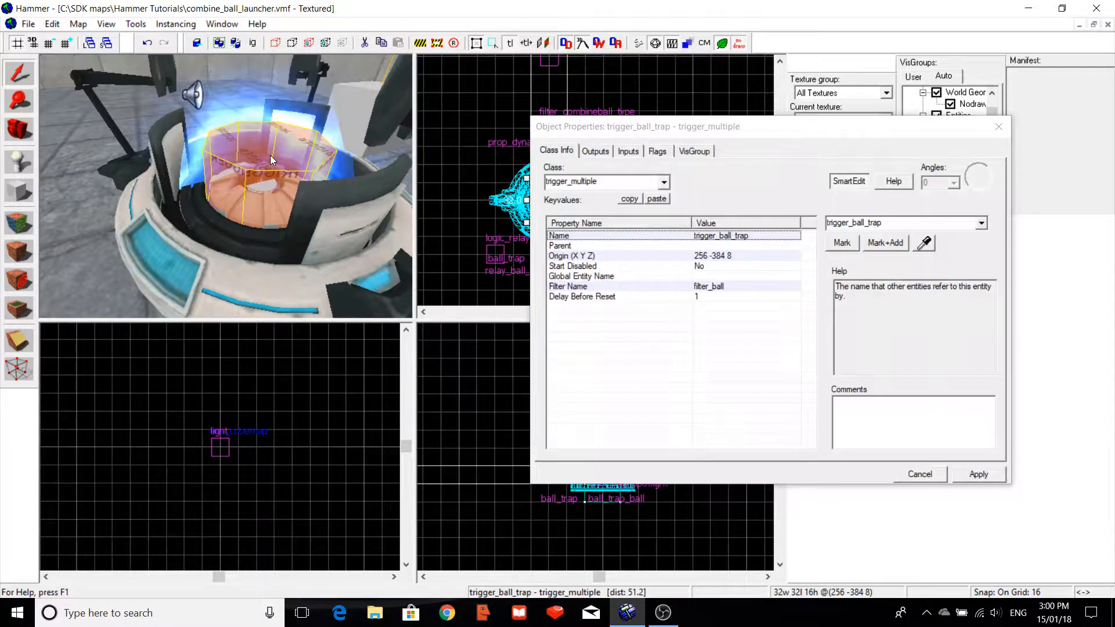
click(595, 152)
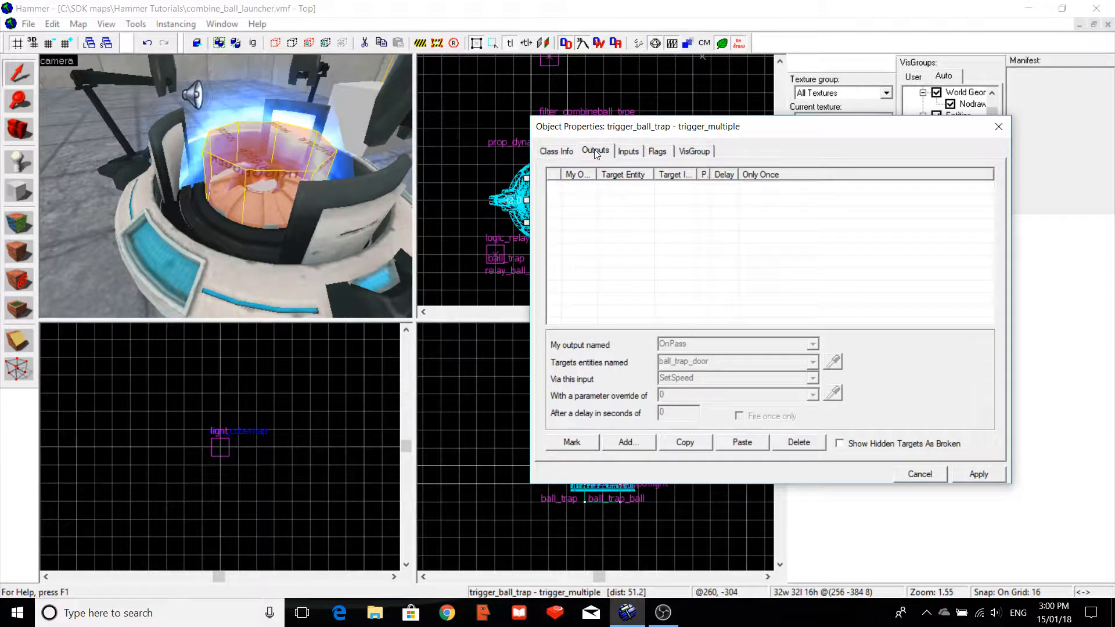
Add an OnStartTouch output that sends Disable to trigger_ball_trap with no delay.
click(630, 442)
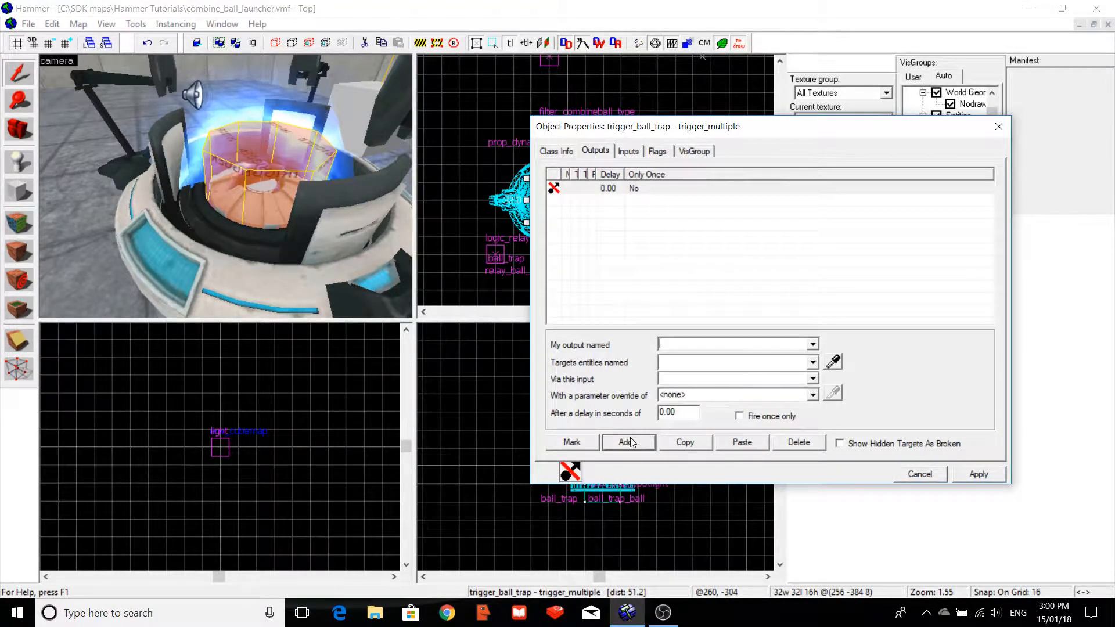
text(On)
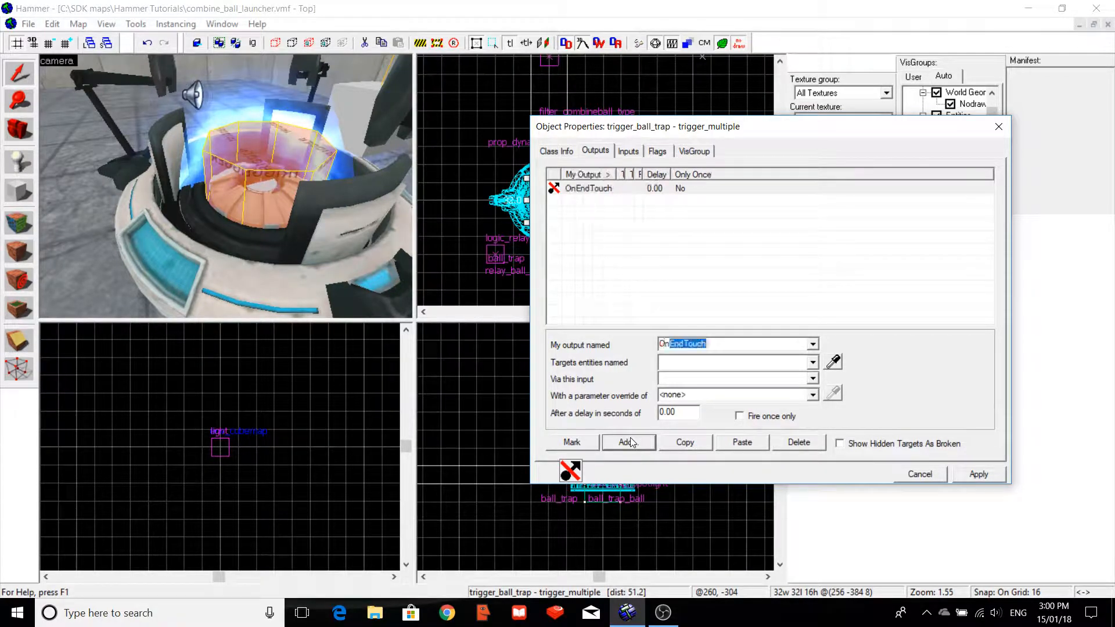
text(Start)
click(701, 366)
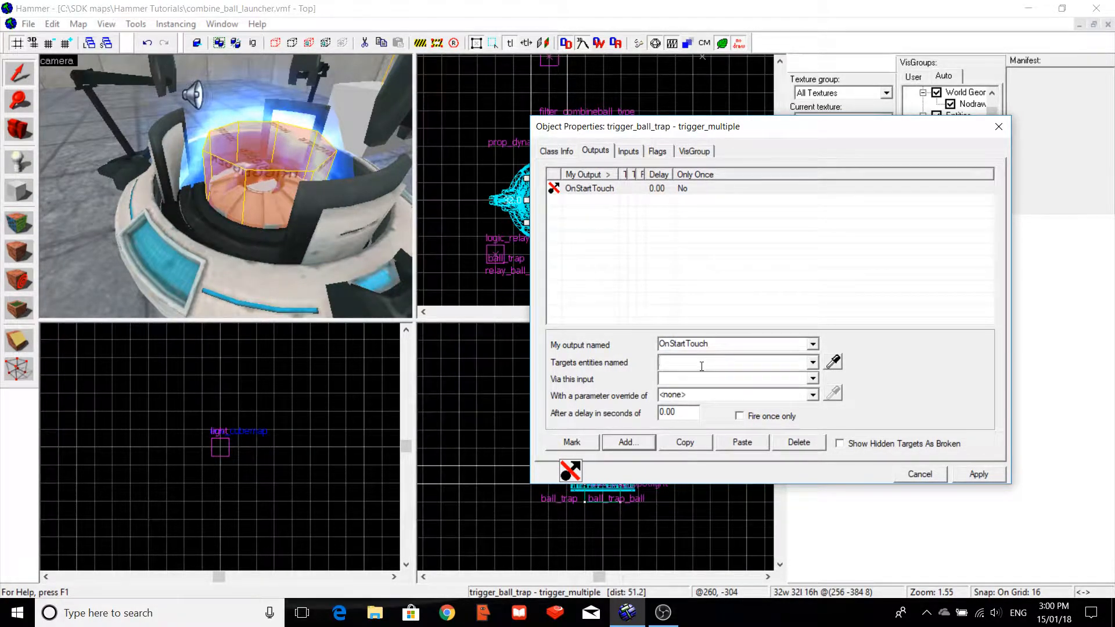
text(tri)
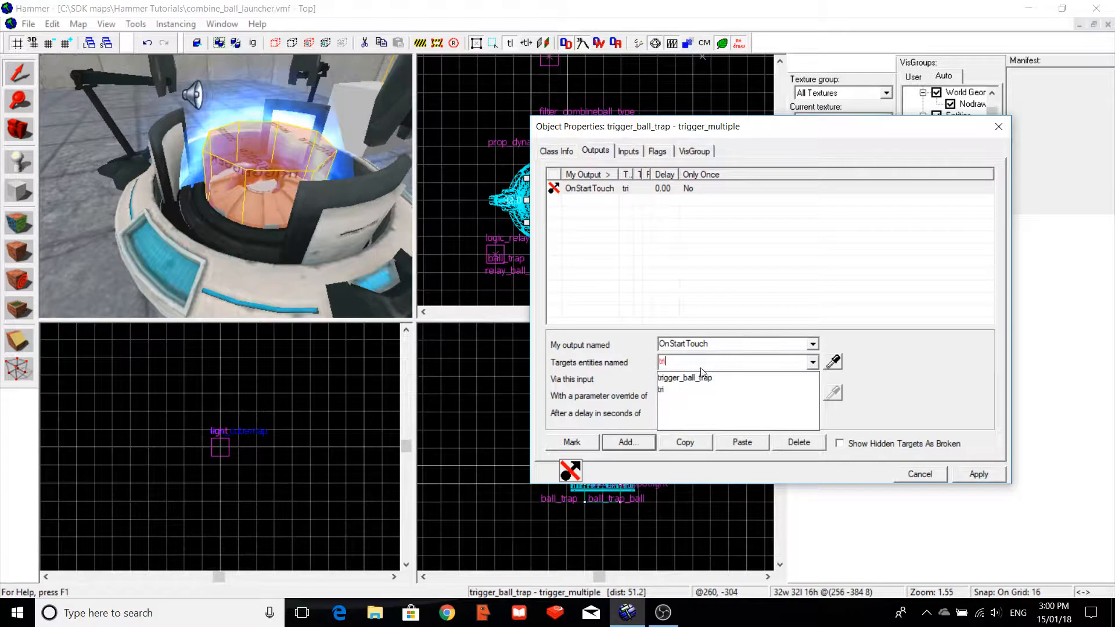
click(701, 378)
click(704, 378)
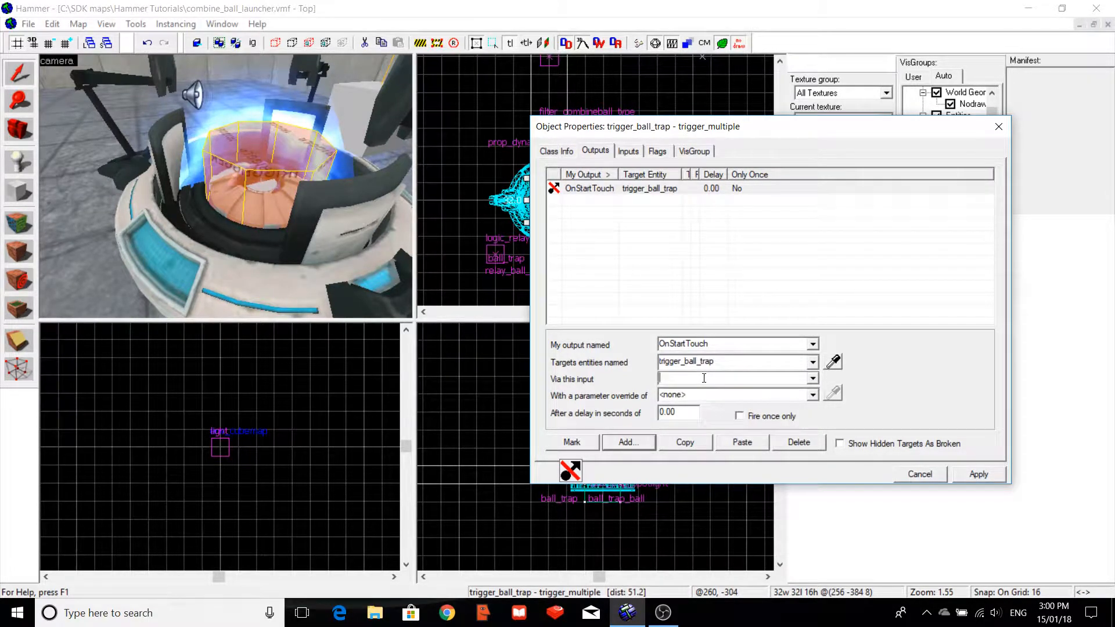
text(Disable)
click(670, 415)
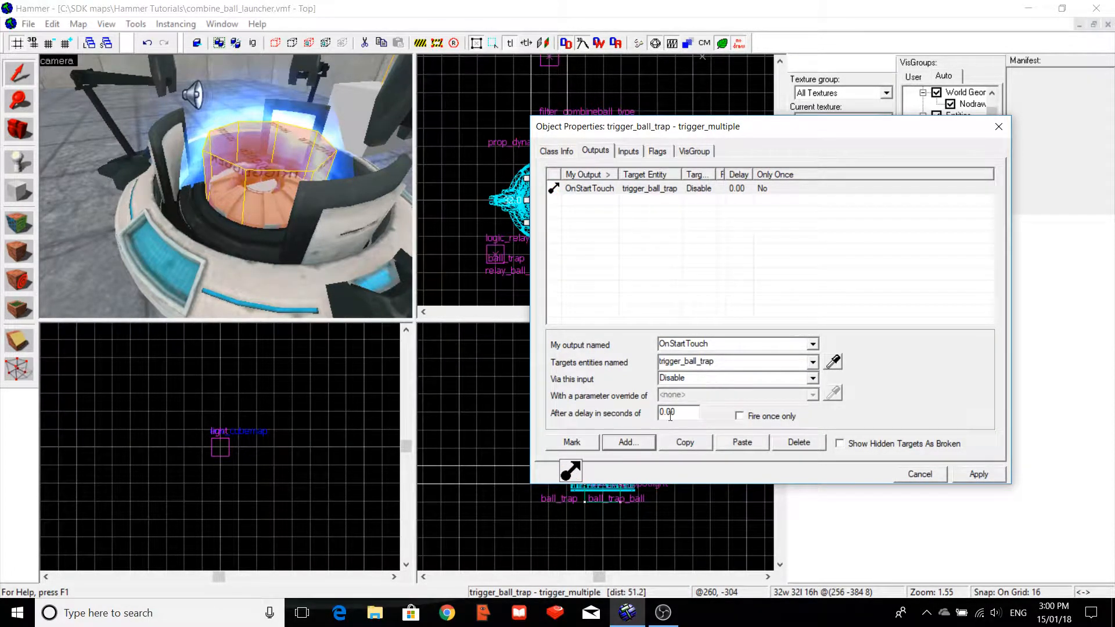
Add an OnStartTouch output that sends Disable to the entity named ball with no delay.
click(635, 445)
text(OnS)
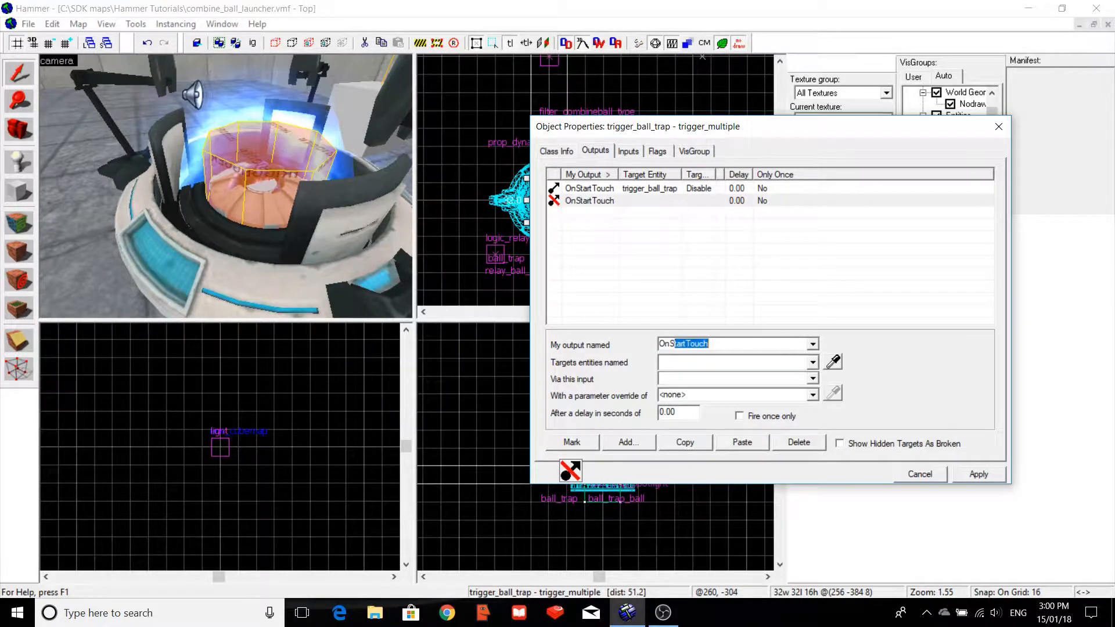
click(716, 361)
text(b)
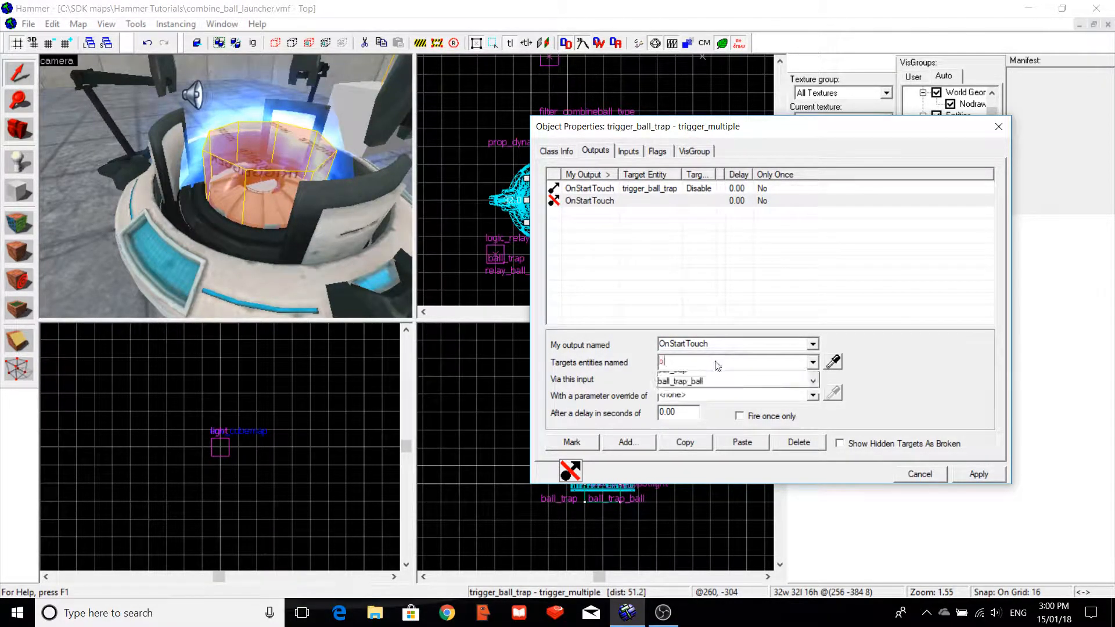
text(all)
click(702, 376)
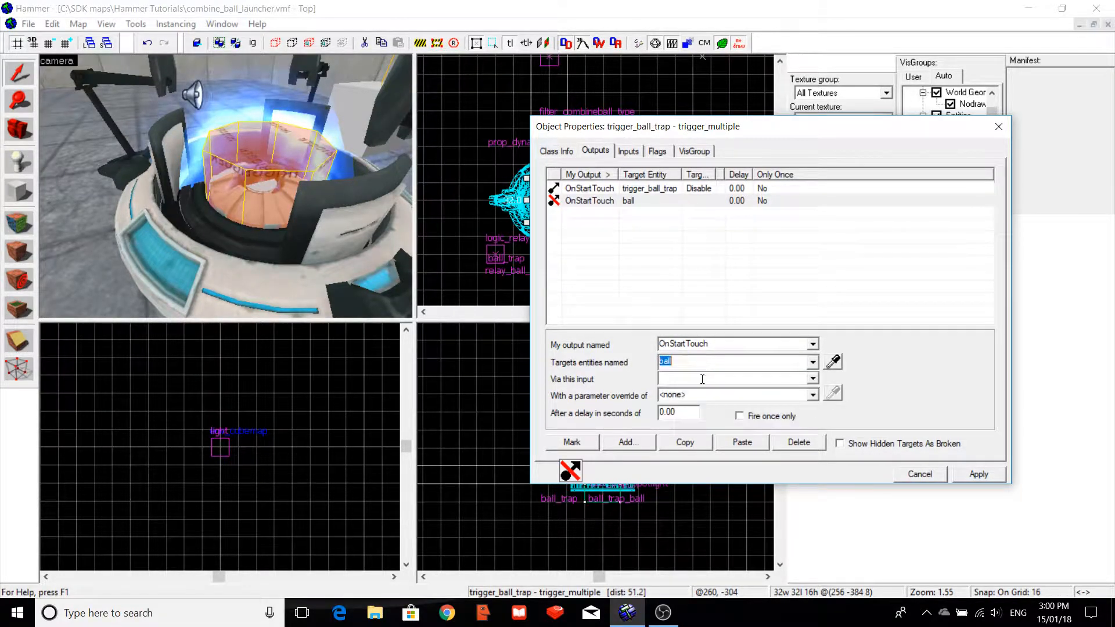
click(702, 379)
text(Disable)
Add an OnStartTouch output that sends Kill to !activator with no delay.
click(632, 443)
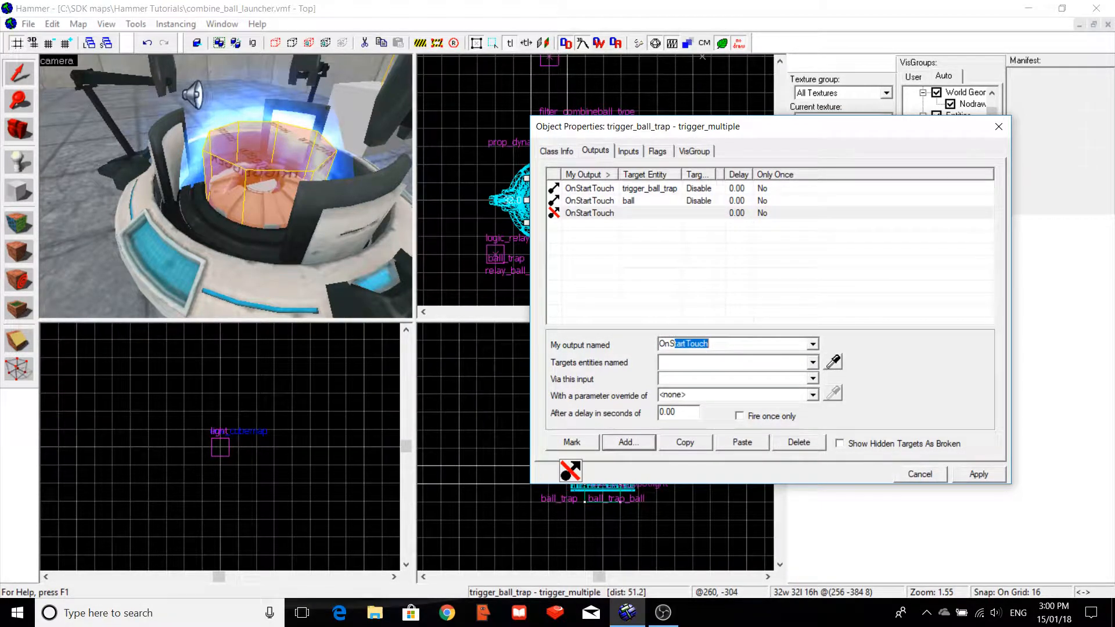
click(753, 362)
text(!act)
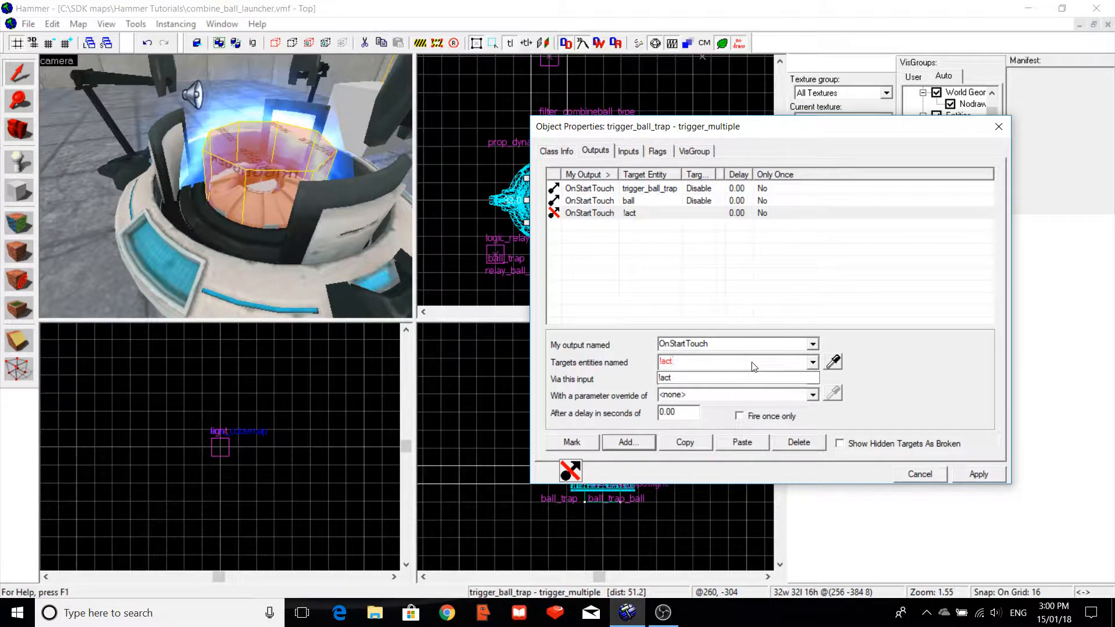
text(ivator)
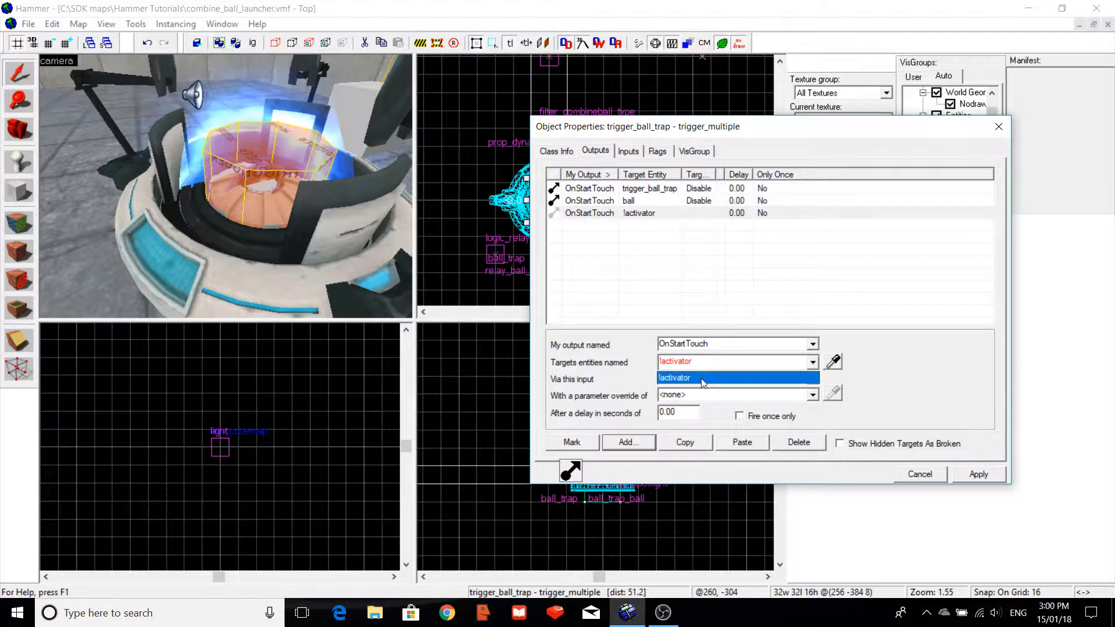
click(703, 382)
text(Kill)
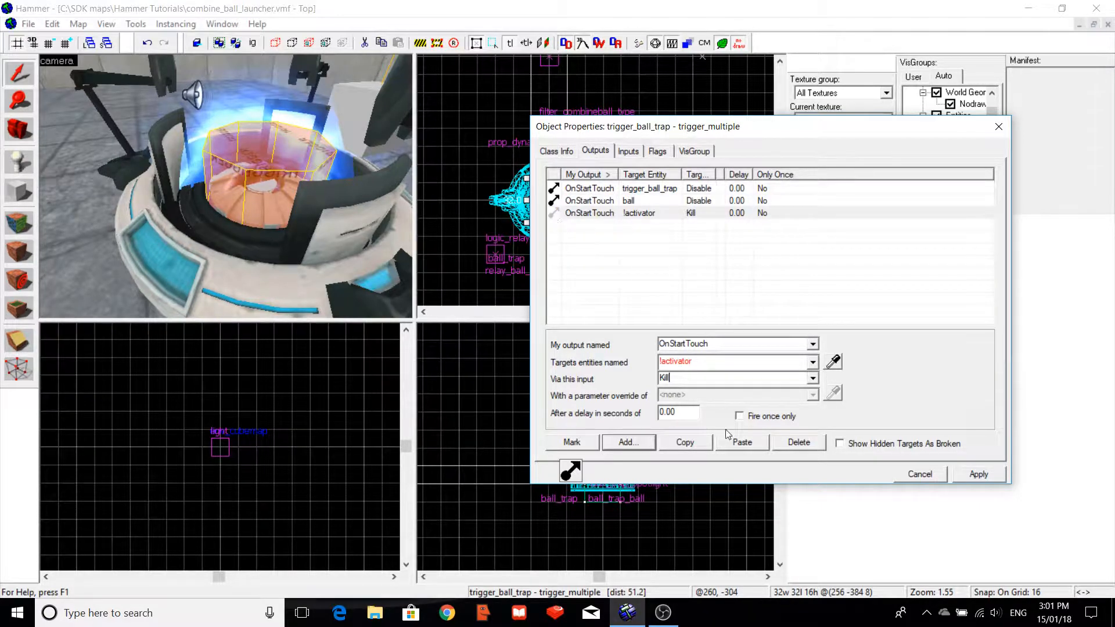
Add an OnStartTouch output that sends Enable to ball_trap_ball with no delay.
click(628, 443)
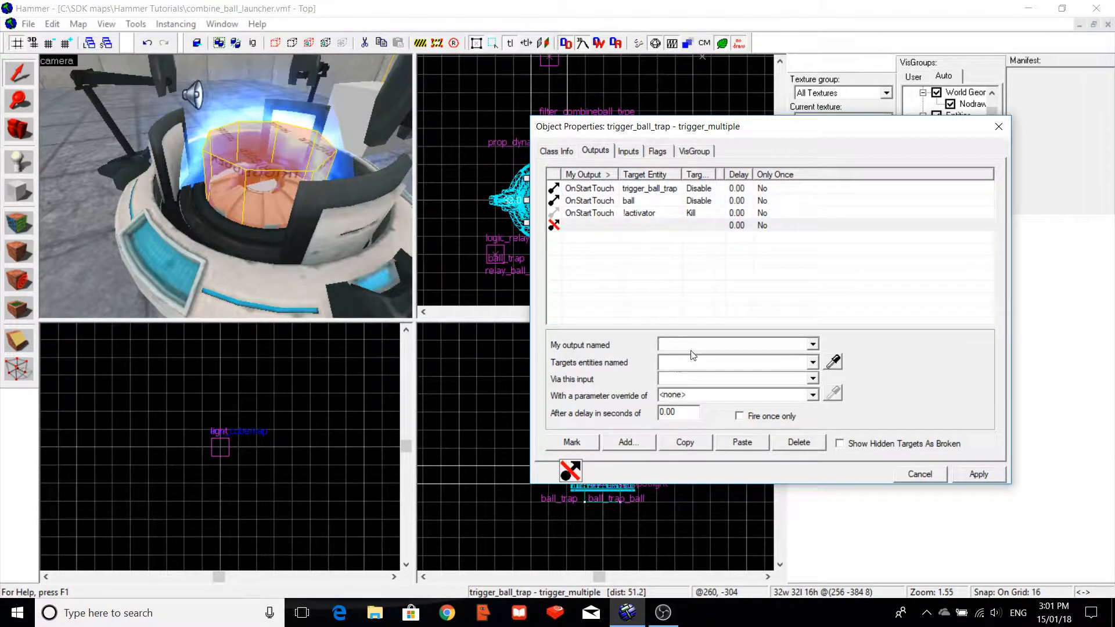
text(OnStartTouch)
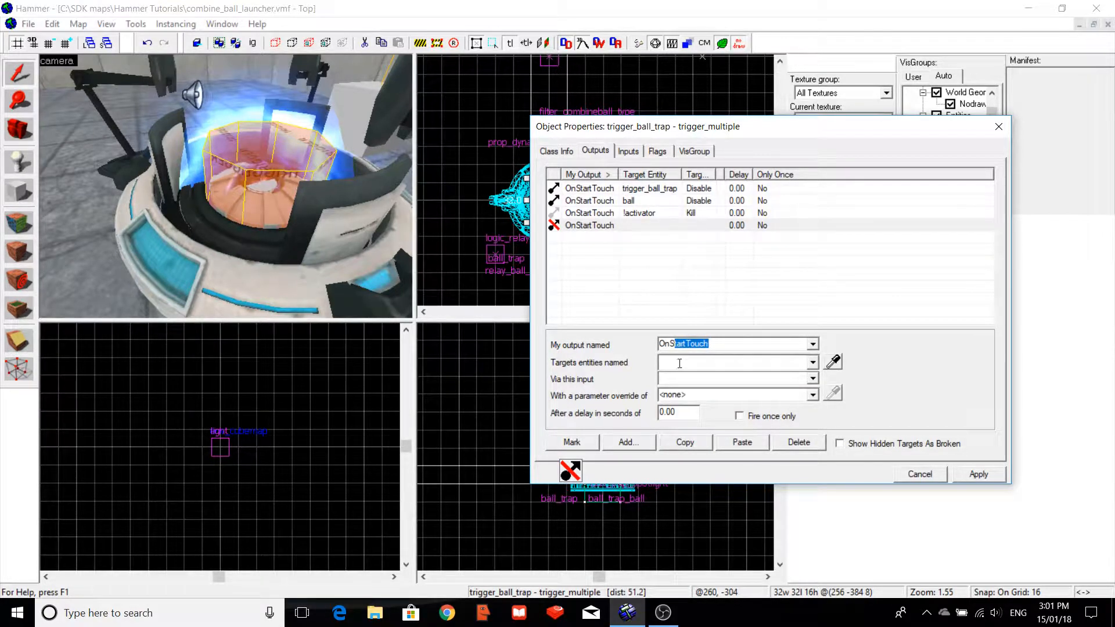
click(679, 363)
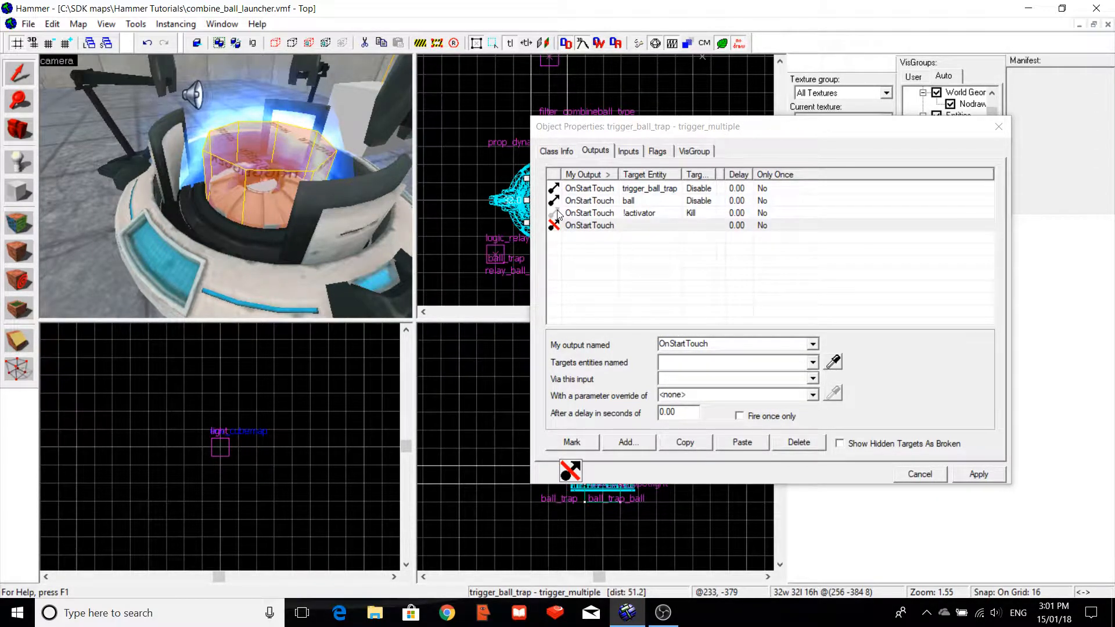
click(651, 204)
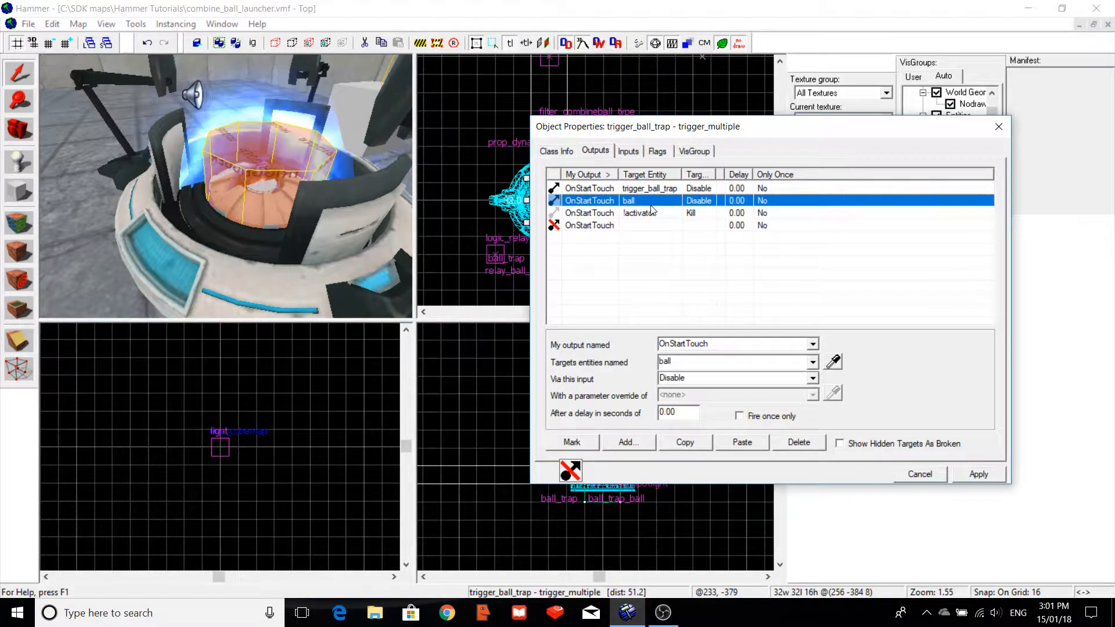
click(649, 226)
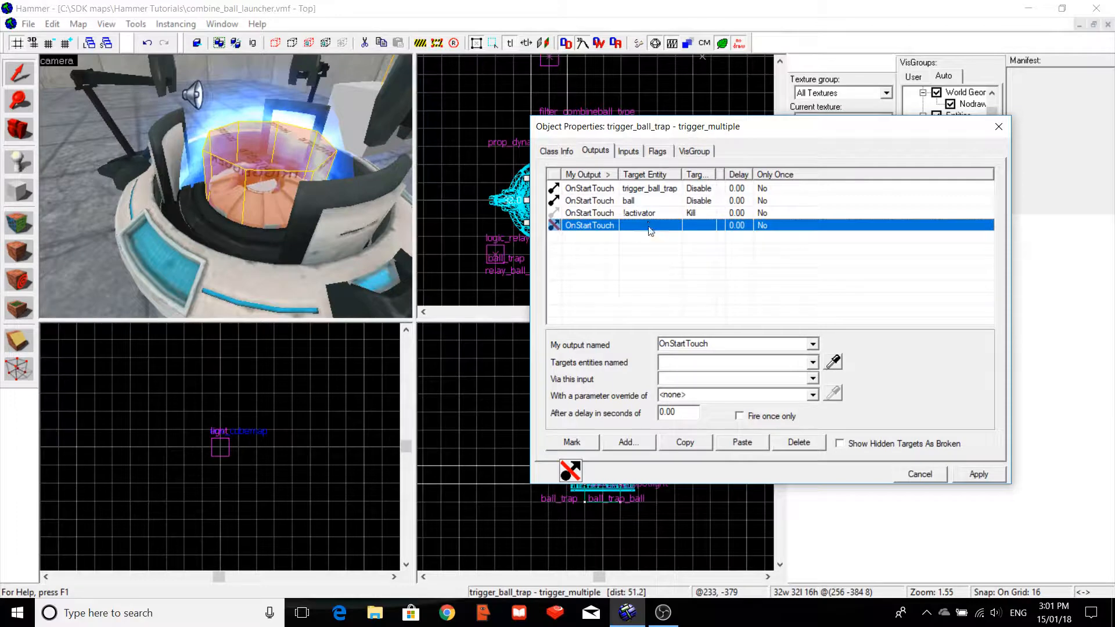
click(688, 360)
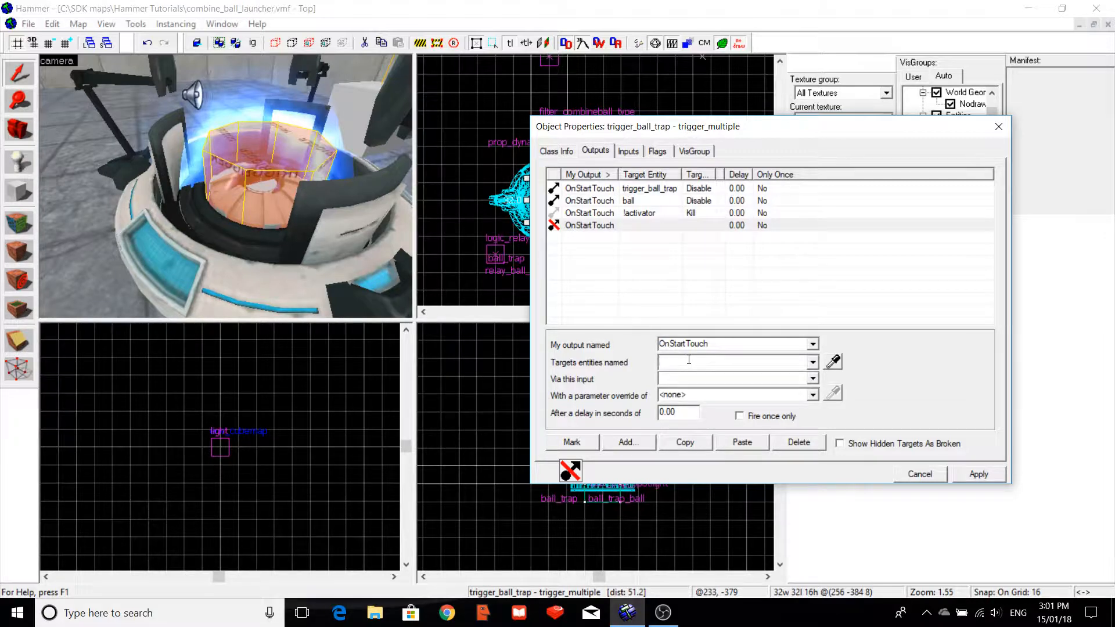
text(ball)
click(697, 428)
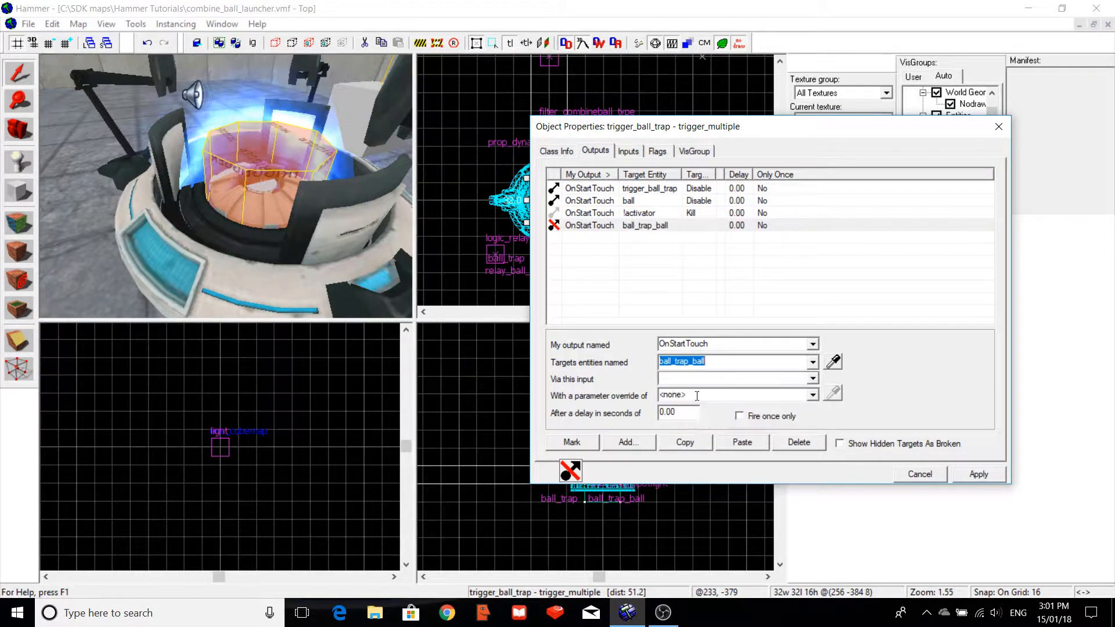
click(704, 380)
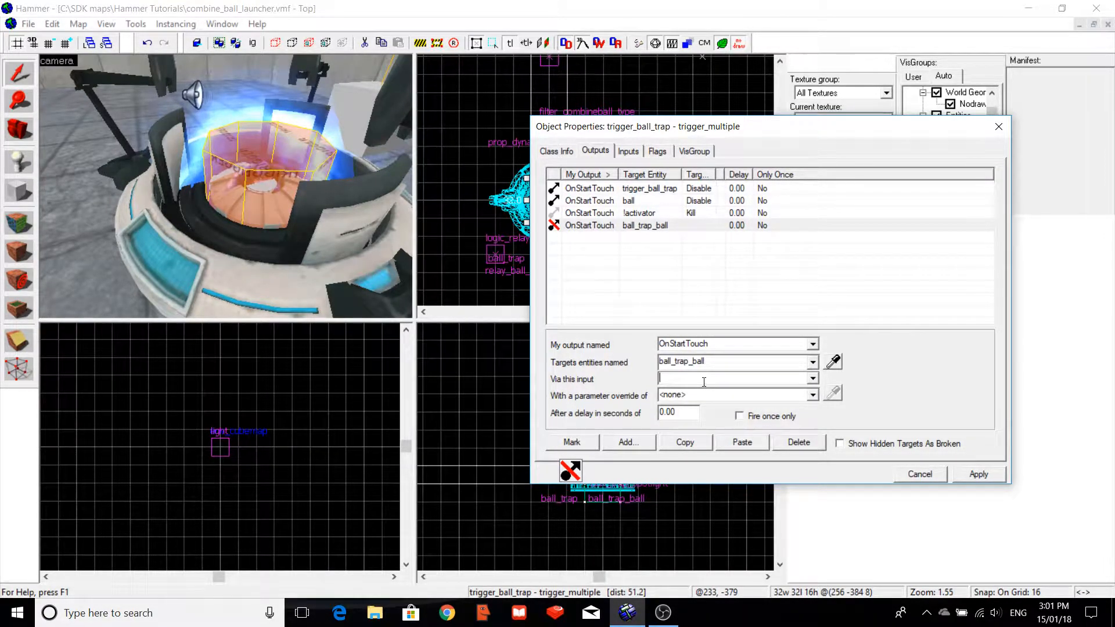
text(e)
Add an OnStartTouch output that sends ToggleSprite to ball_trap_sprite with no delay.
click(636, 447)
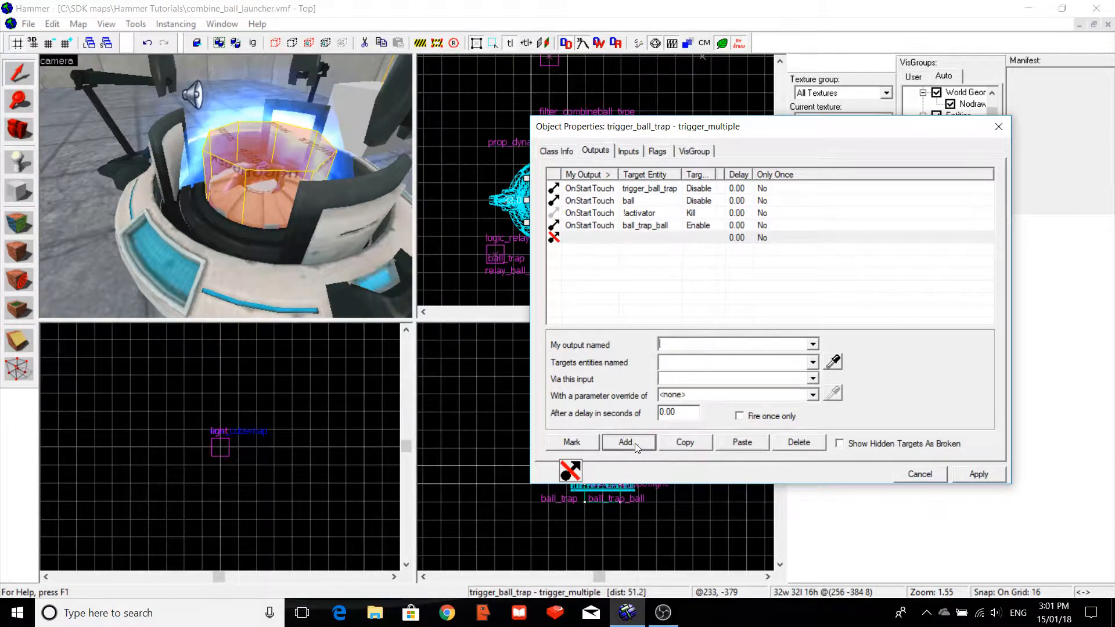
text(onS)
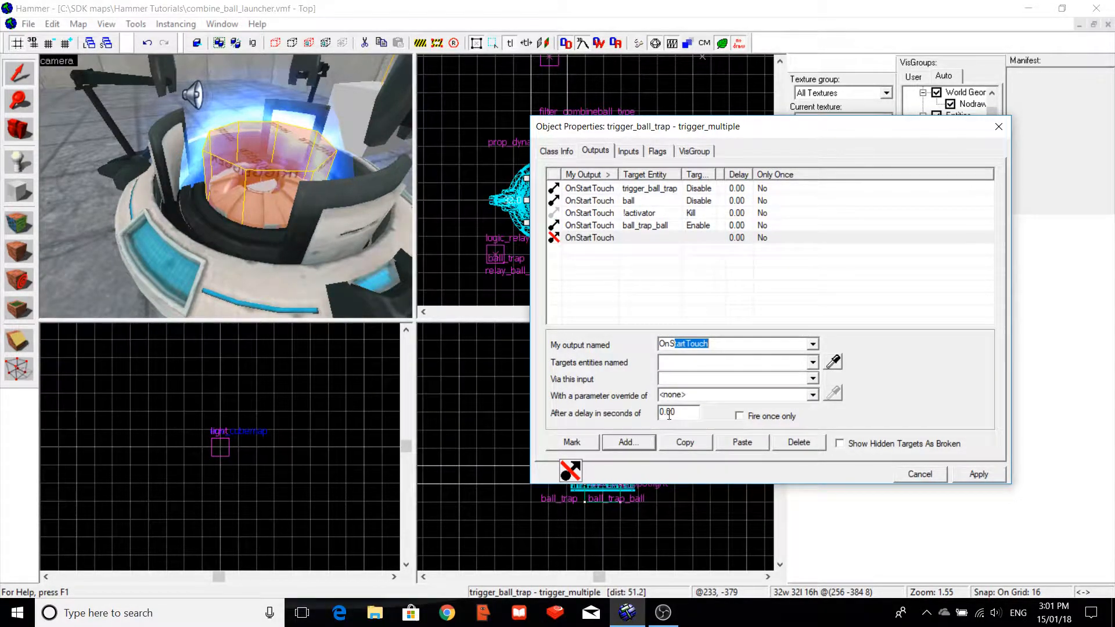
click(714, 362)
text(ball)
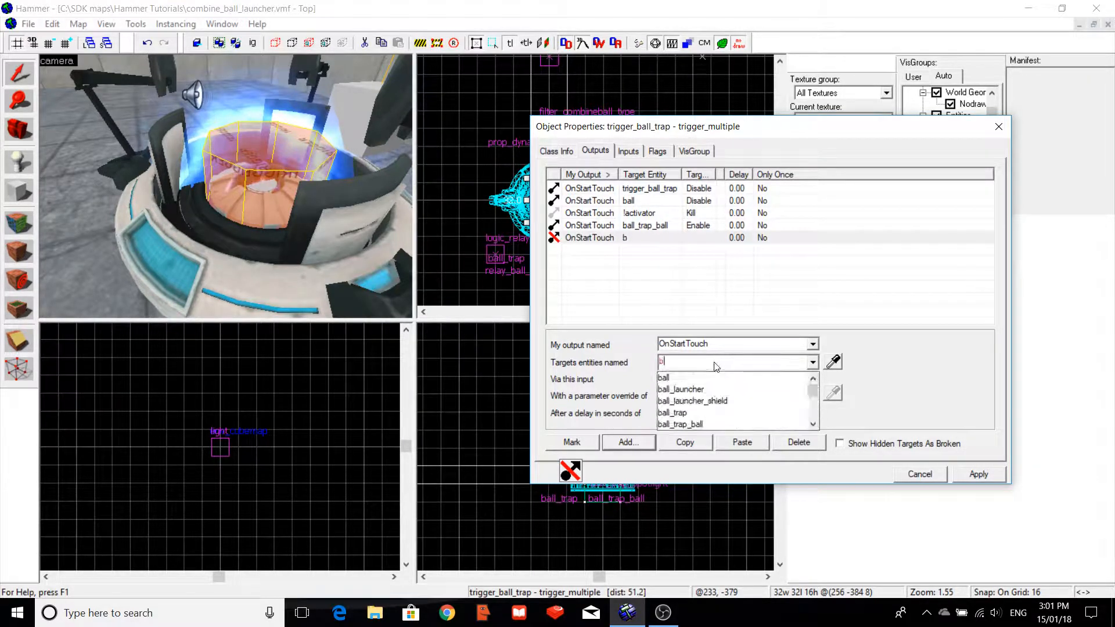
click(814, 424)
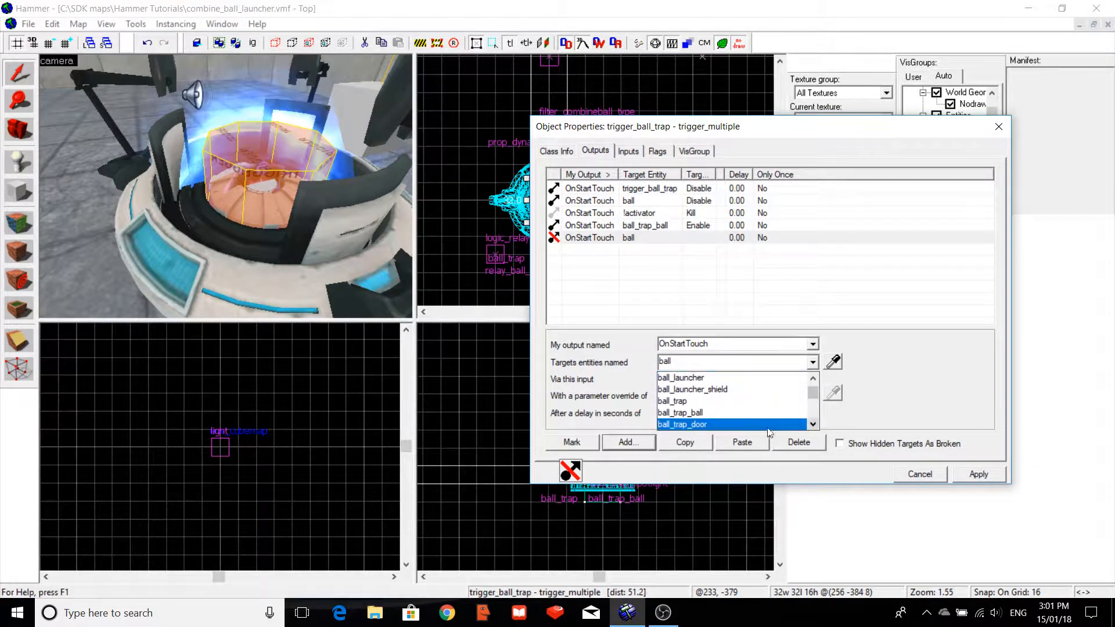
click(822, 425)
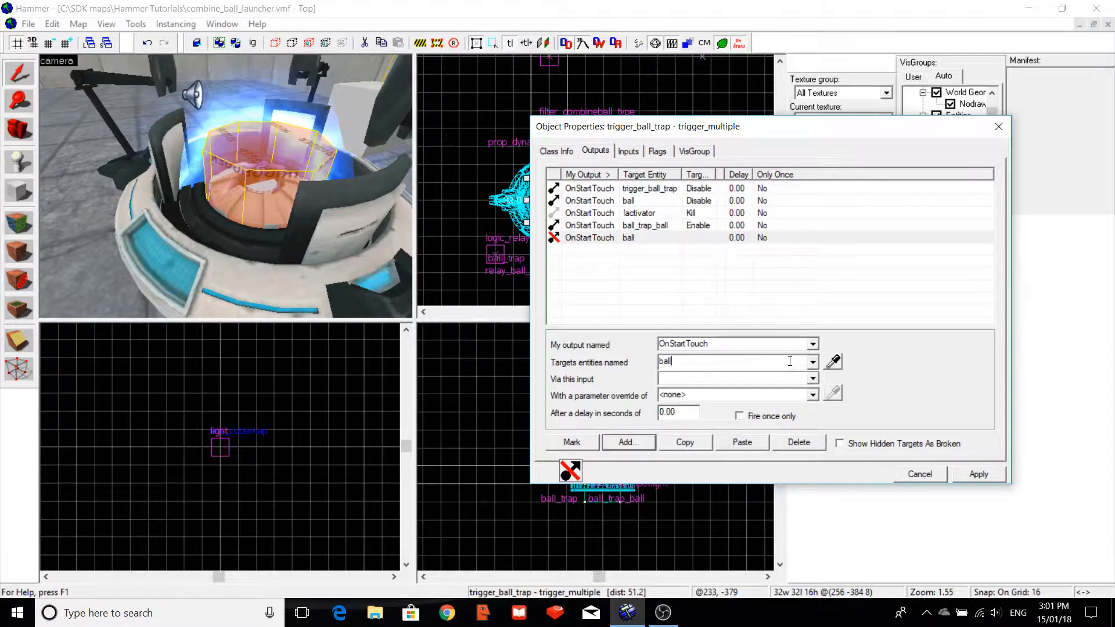
text(_tr)
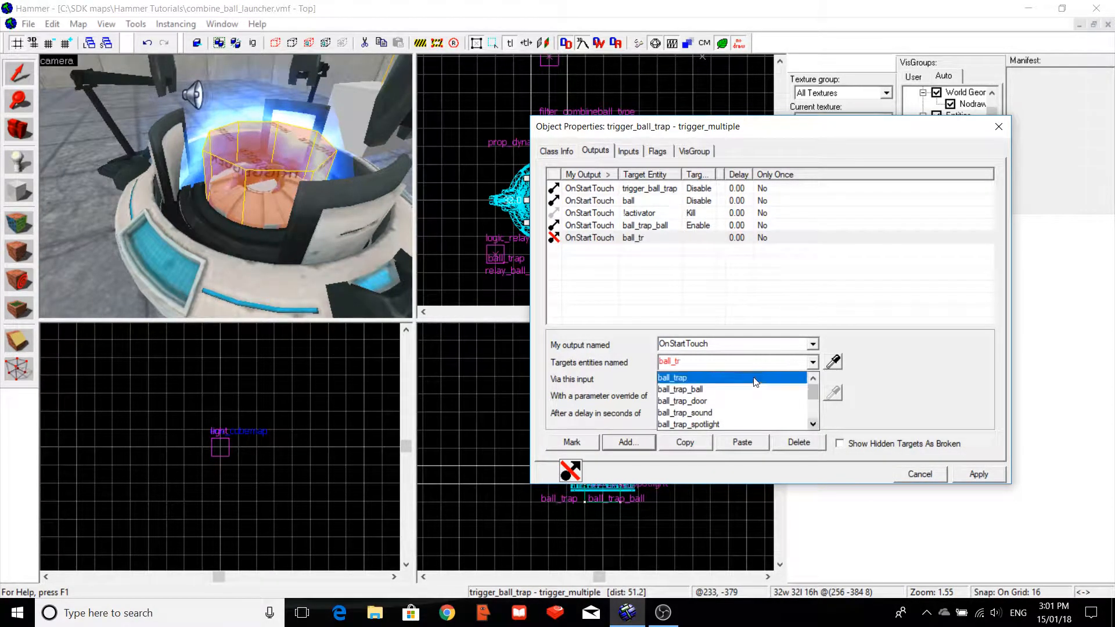
click(814, 425)
scroll(763, 429, down, 1)
click(721, 396)
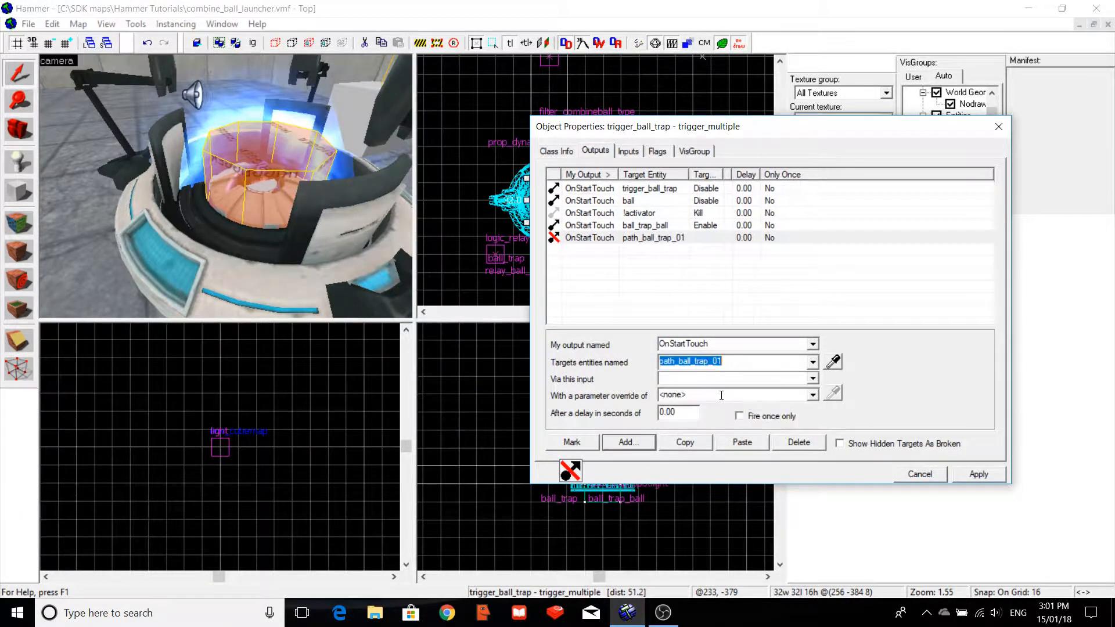
key(Up)
key(Up)
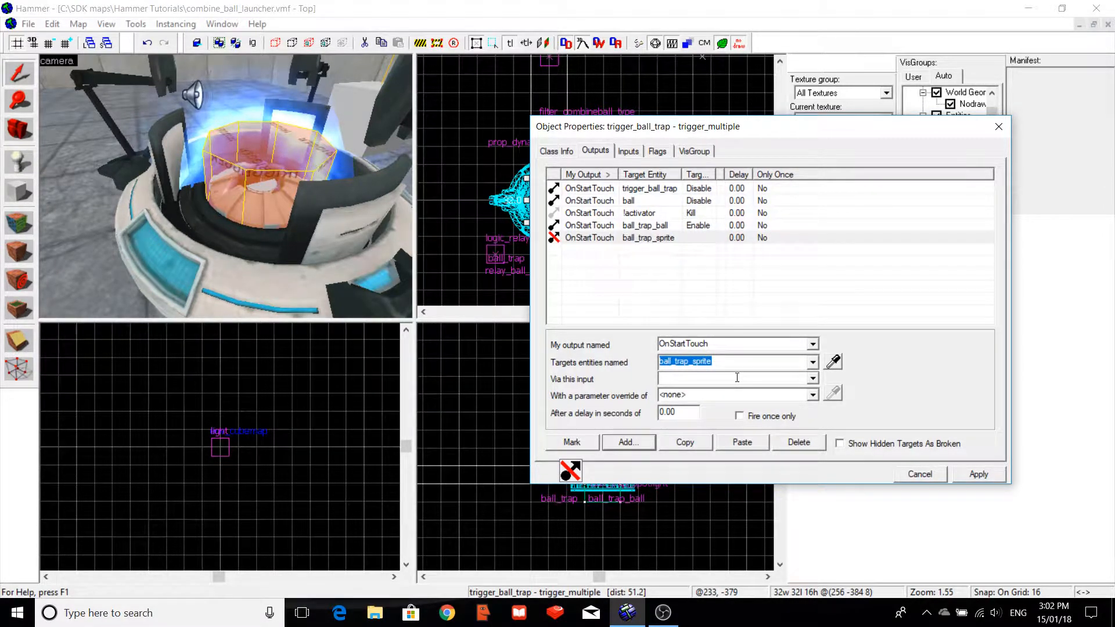
click(737, 378)
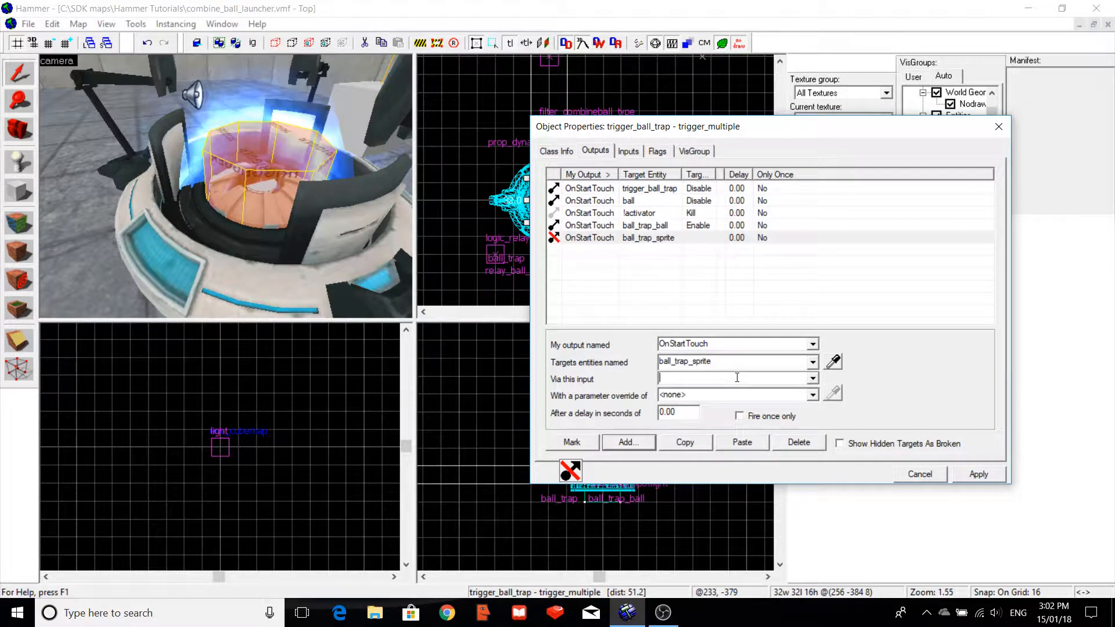
text(ToggleSprite)
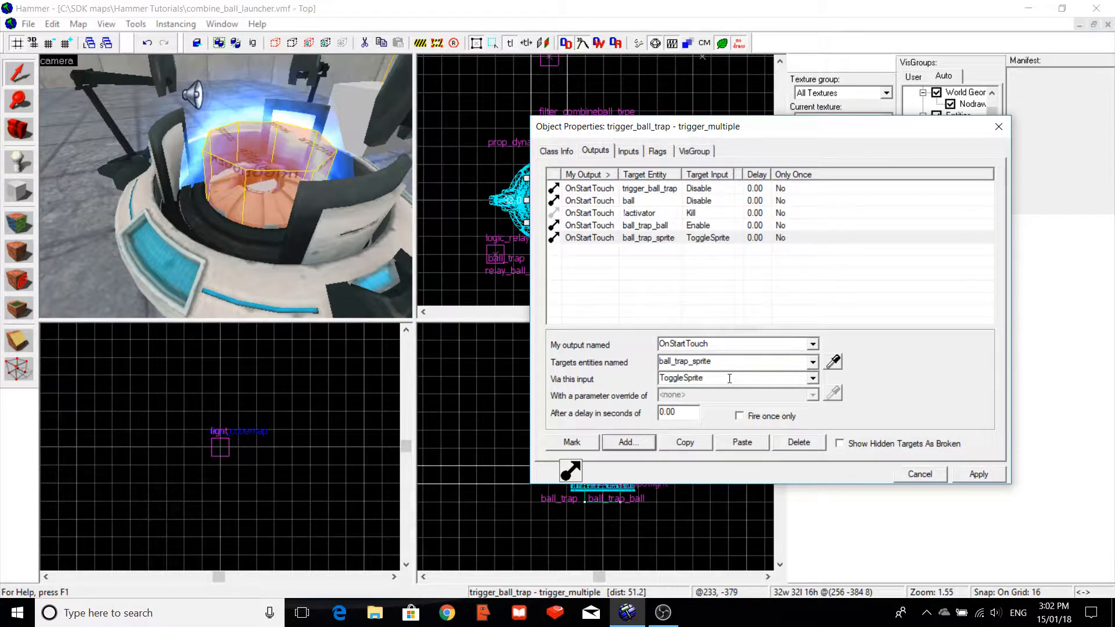
Add an OnStartTouch output that sends SetAnimation to ball_trap with the parameter override close.
click(628, 442)
text(OnS)
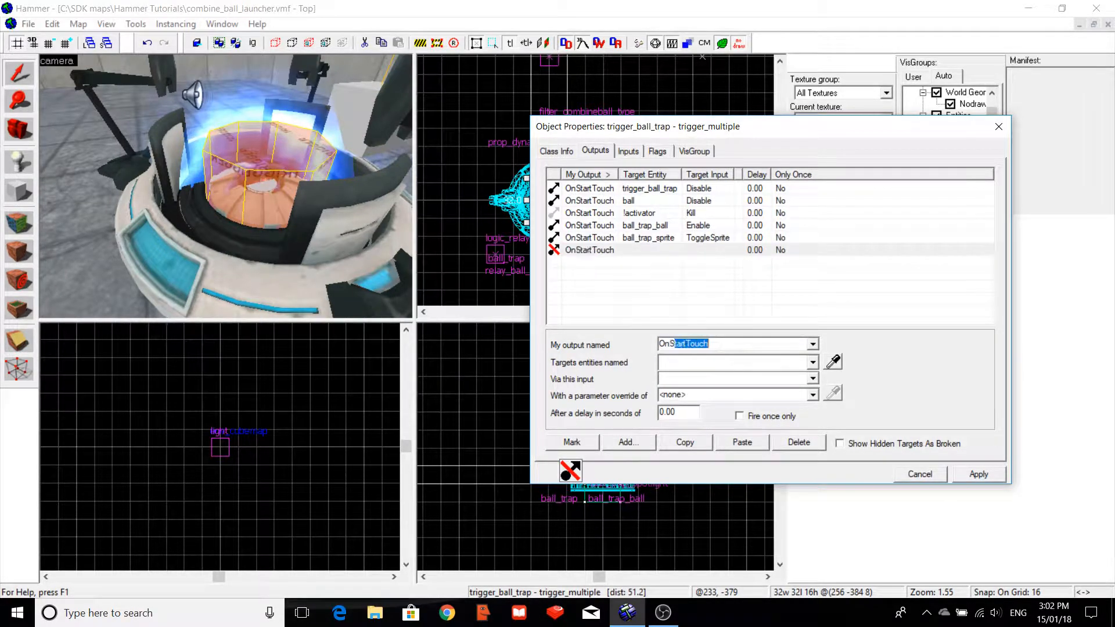
click(713, 362)
text(b)
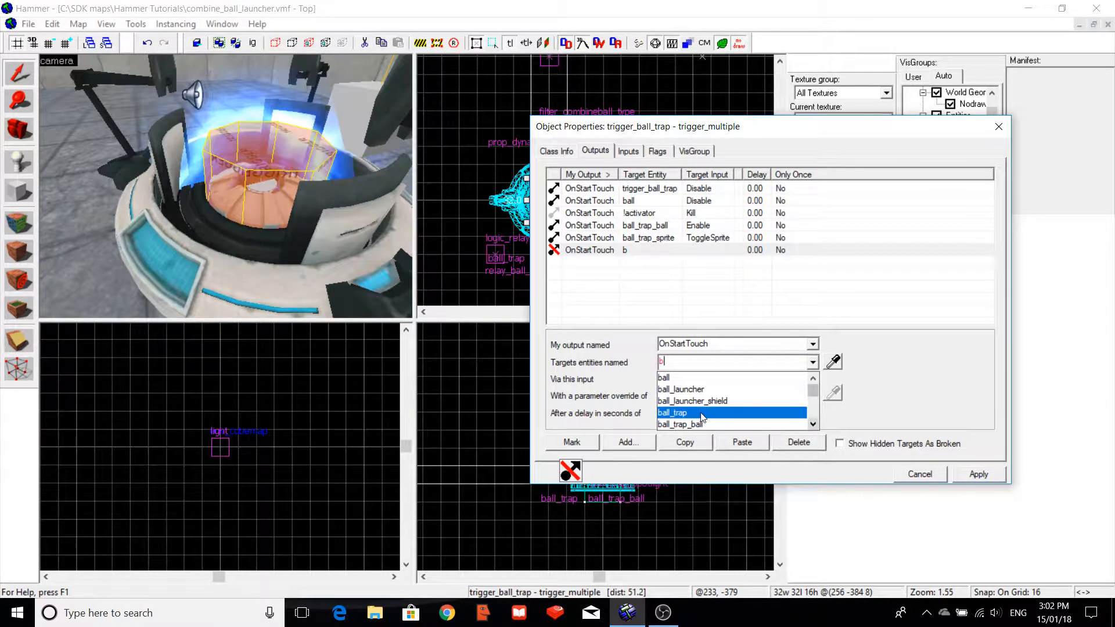
click(702, 413)
click(705, 379)
text(SetAnimation)
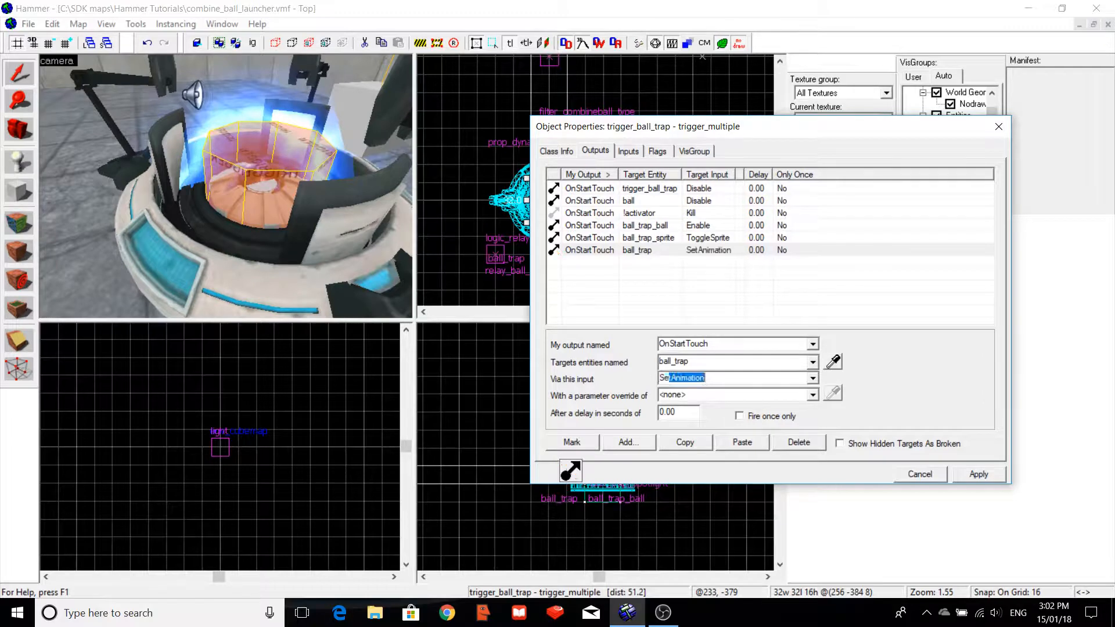
click(698, 394)
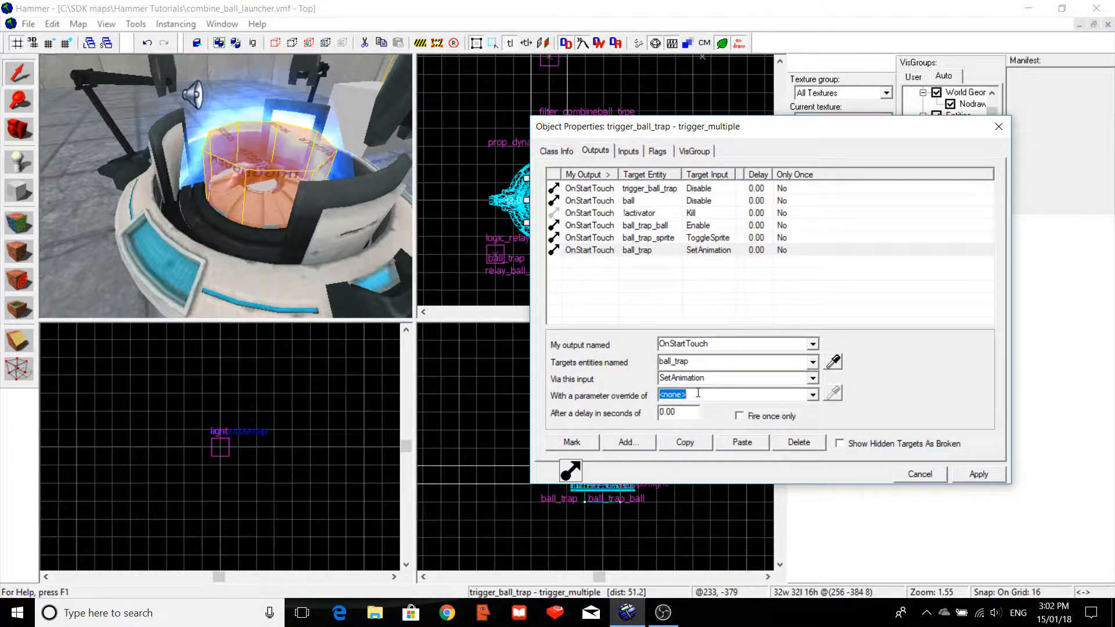
text(close)
Add an OnStartTouch output that sends LightOff to ball_trap_spotlight with no delay.
click(639, 444)
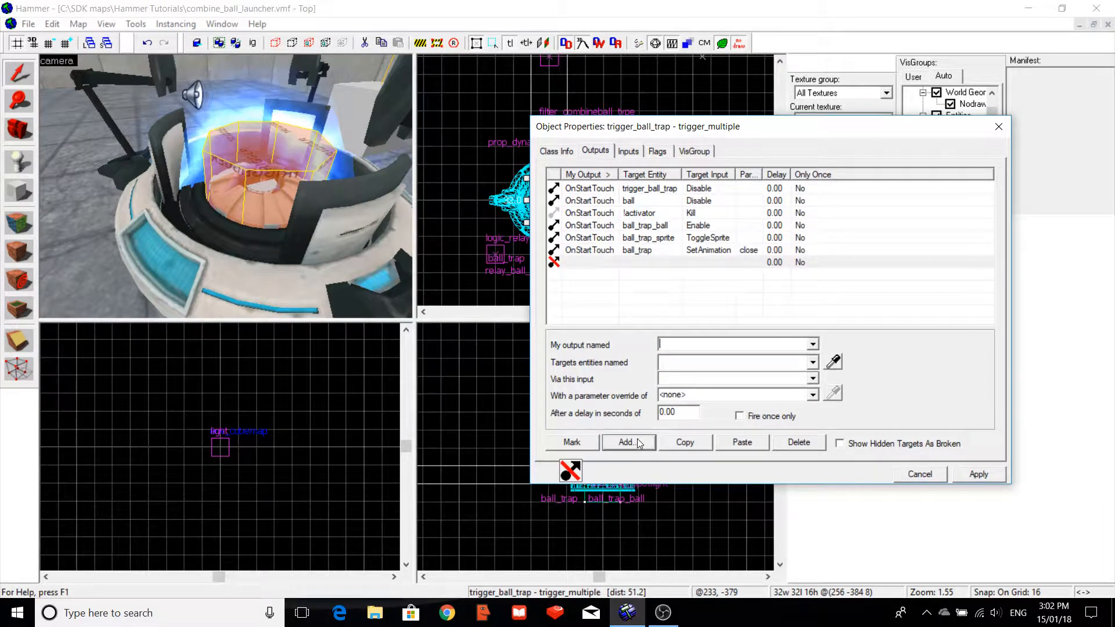
text(OnStartTouch)
key(Tab)
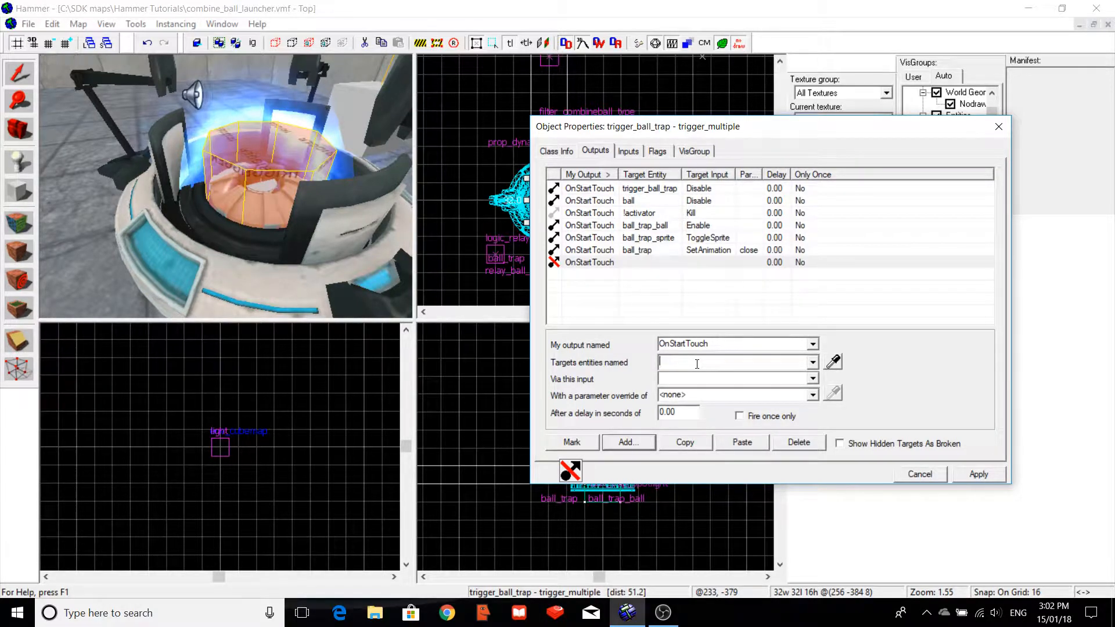
text(spo)
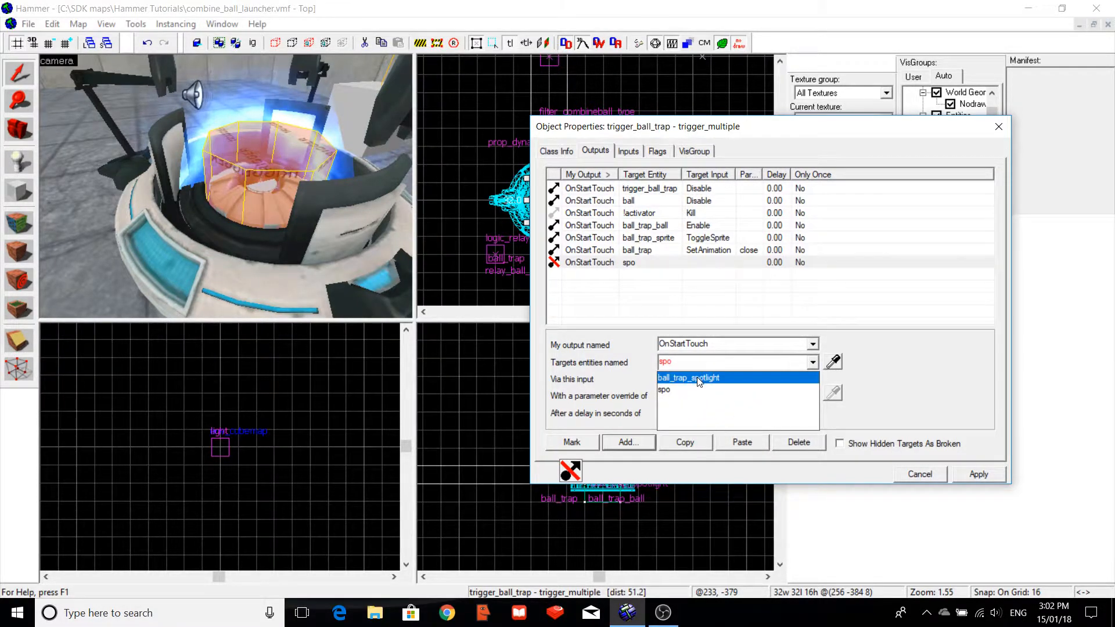
click(698, 378)
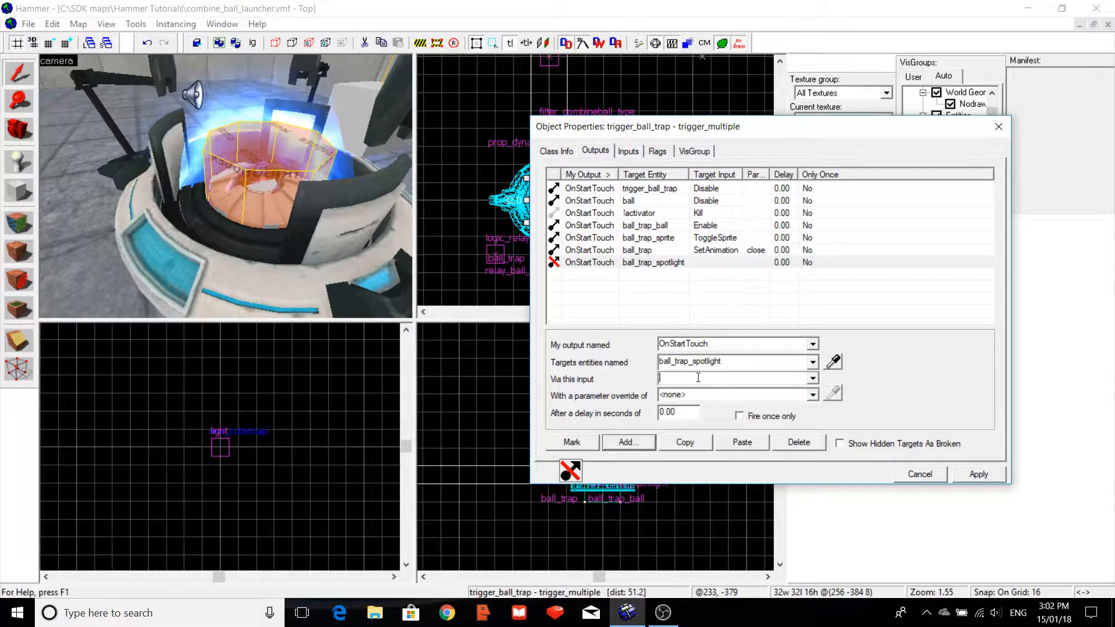
text(LightOff)
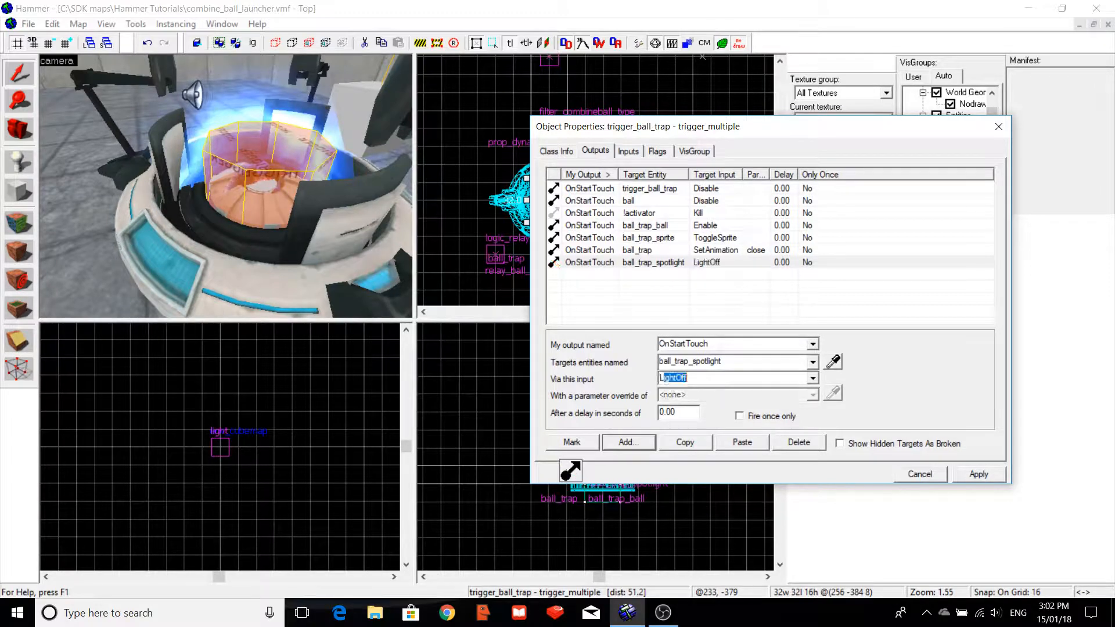
Add an OnStartTouch output that sends SetSpeed to ball_trap_door with the parameter override 5.
click(633, 446)
text(On)
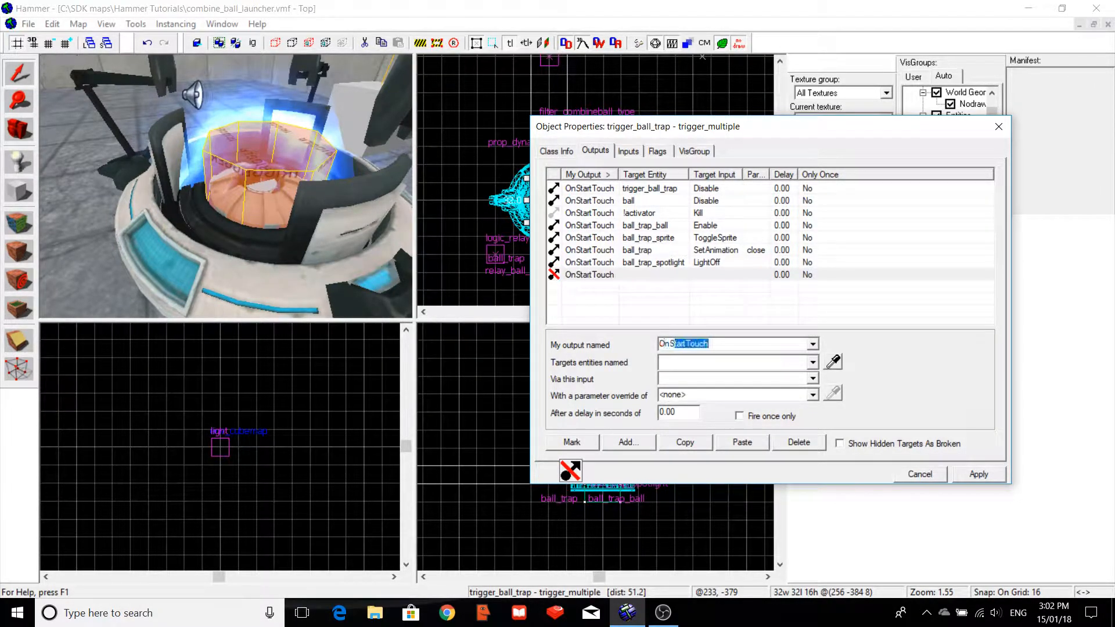
click(706, 360)
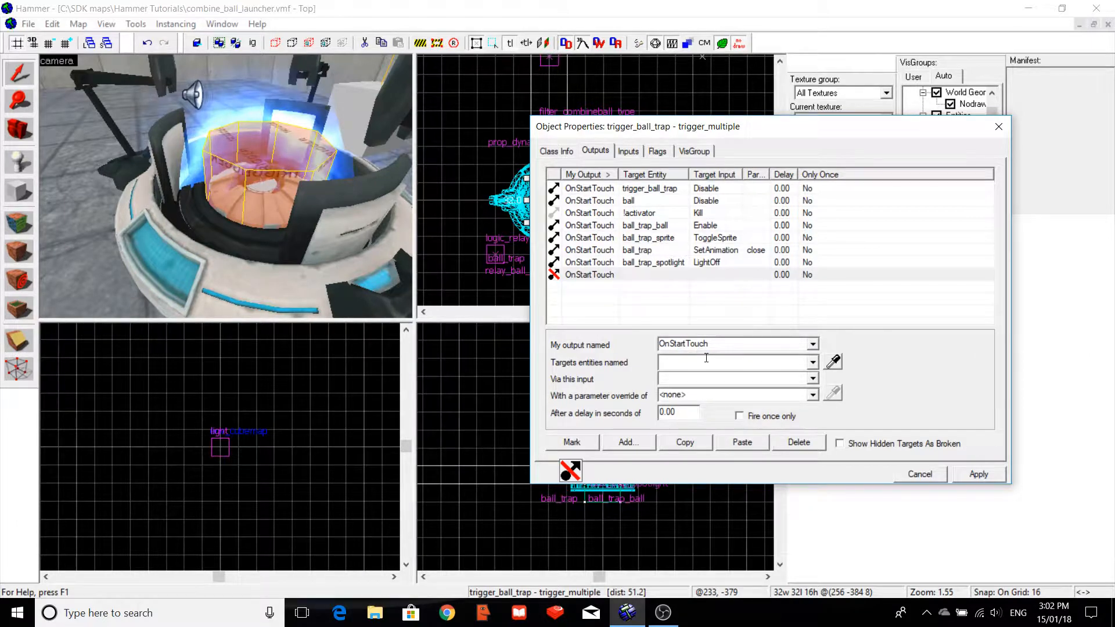
text(door)
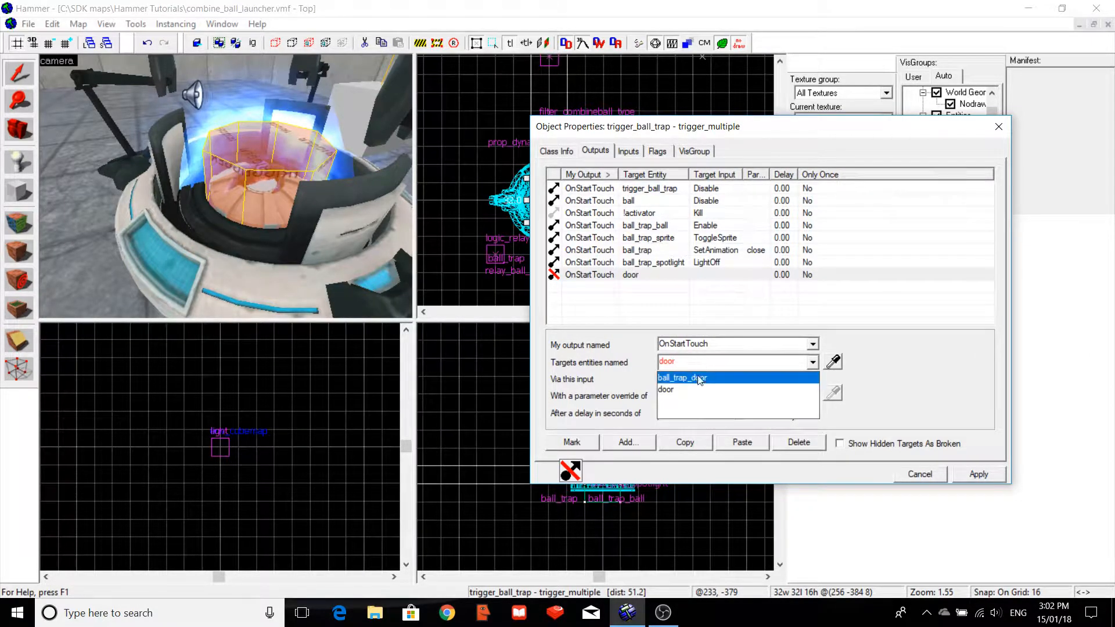
click(696, 378)
click(696, 379)
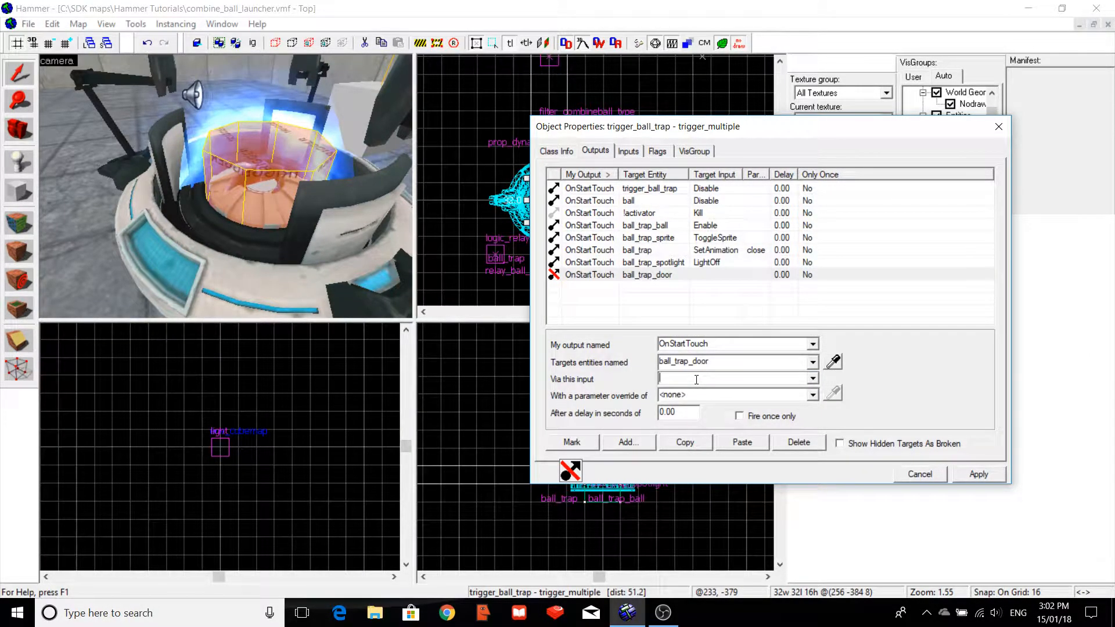
text(SetSpeed)
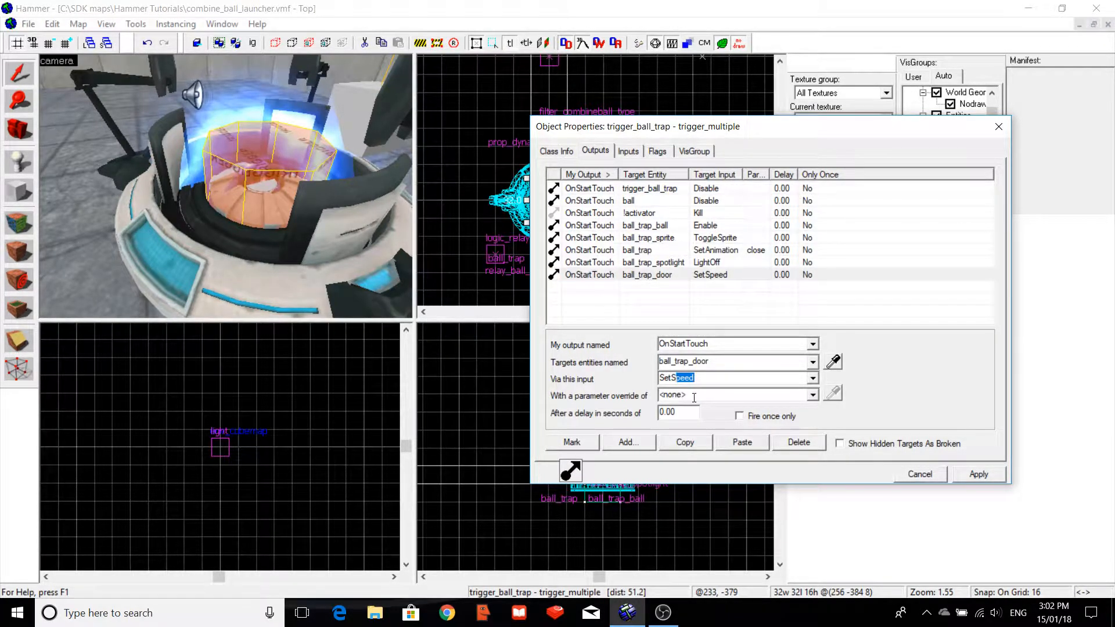
click(694, 397)
text(5)
Add an OnStartTouch output that sends PlaySound to ball_trap_sound with no delay, and apply the trigger's outputs.
click(633, 444)
text(on)
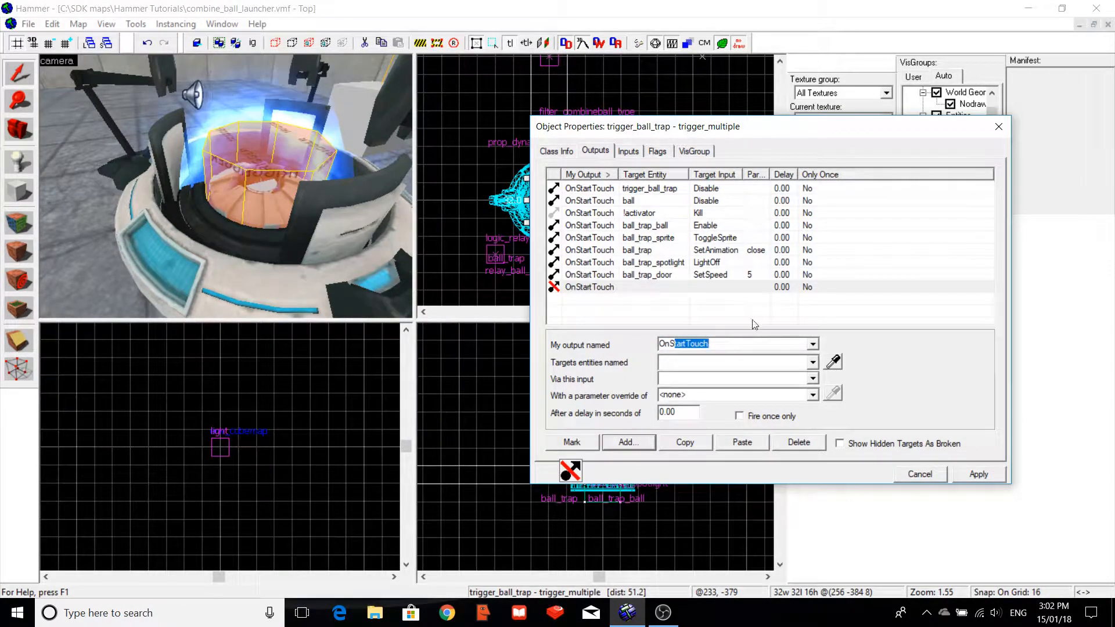
click(707, 366)
text(sou)
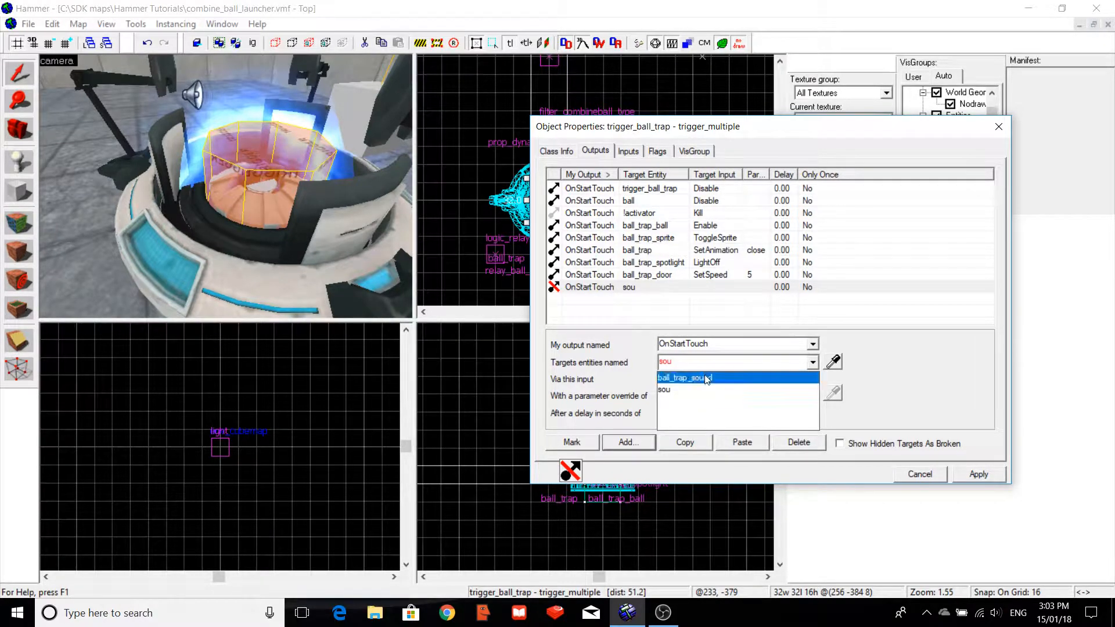
click(706, 378)
text(PlaySound)
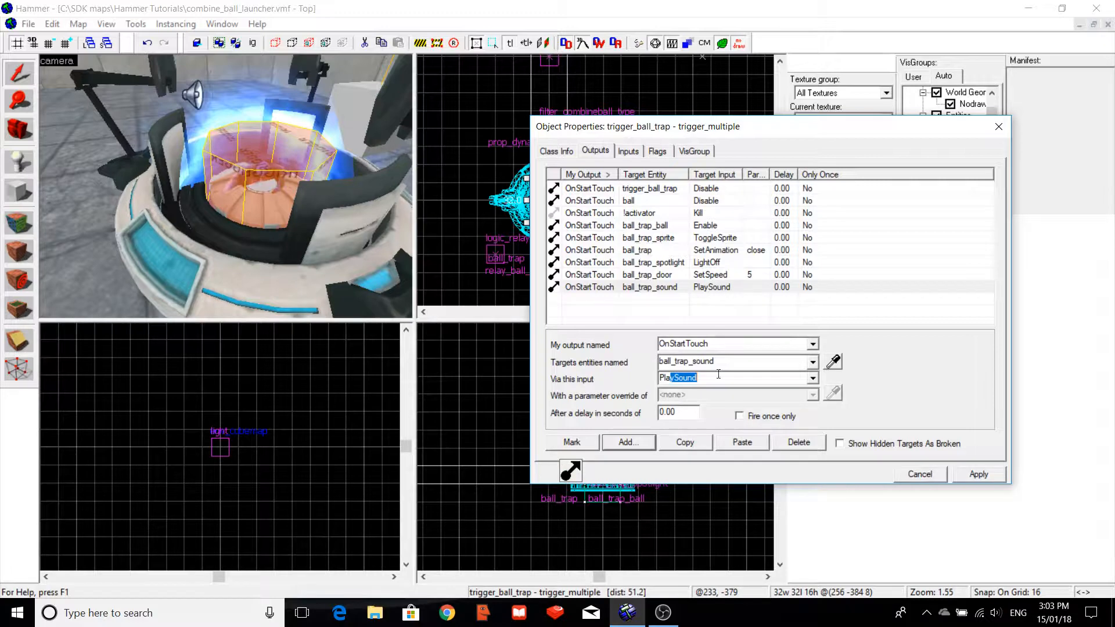
click(967, 475)
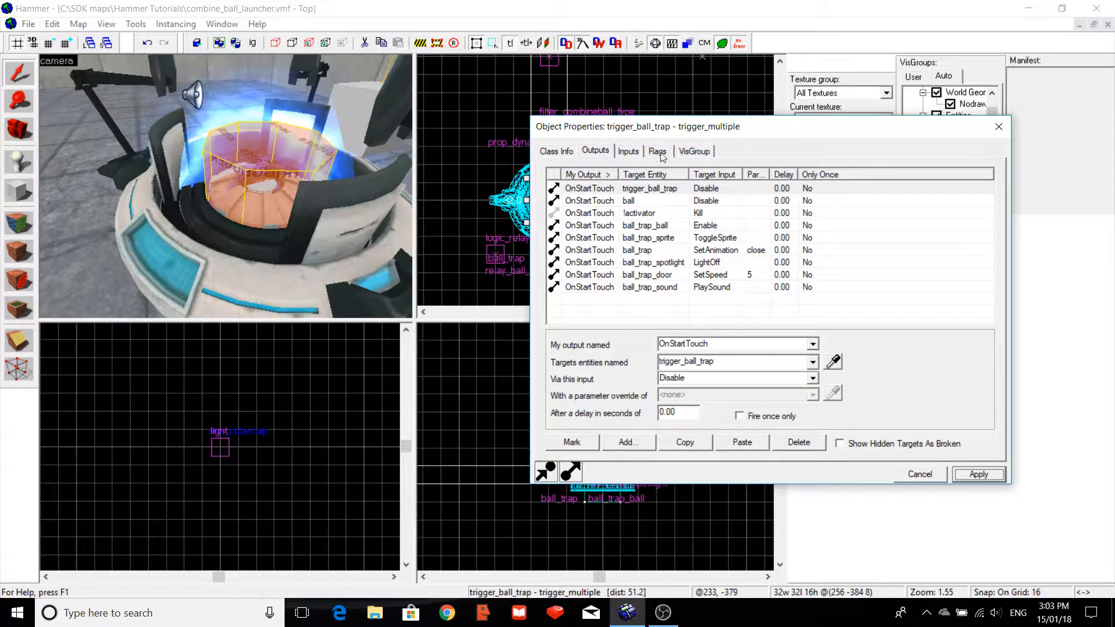
Enable every flag of trigger_ball_trap except Clients, apply the change, and close its properties.
key(Escape)
drag(762, 125, 742, 123)
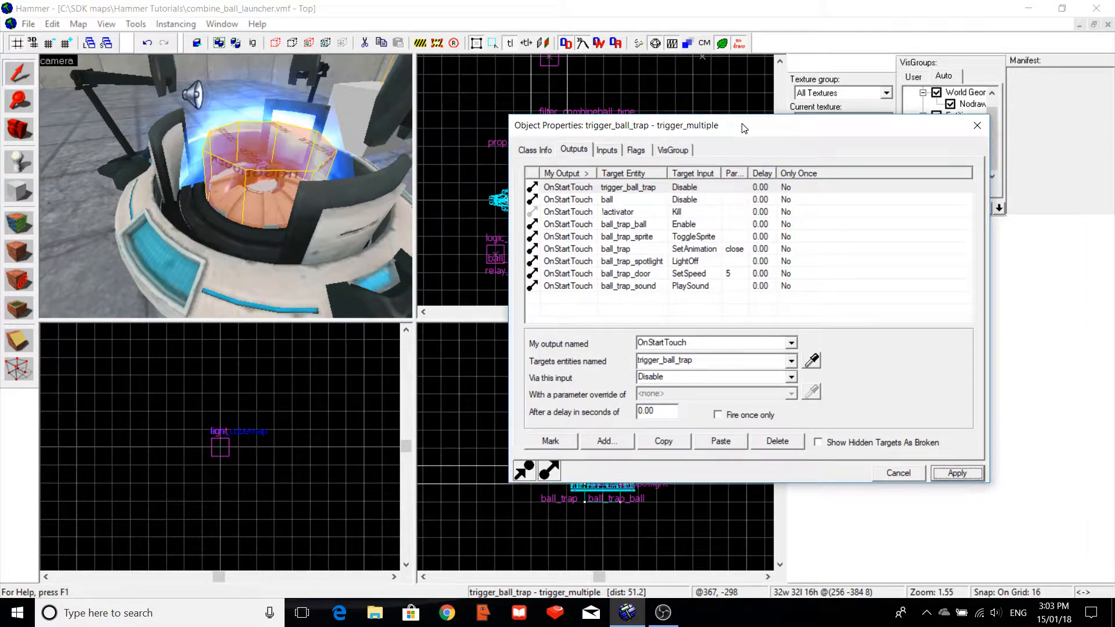
click(646, 154)
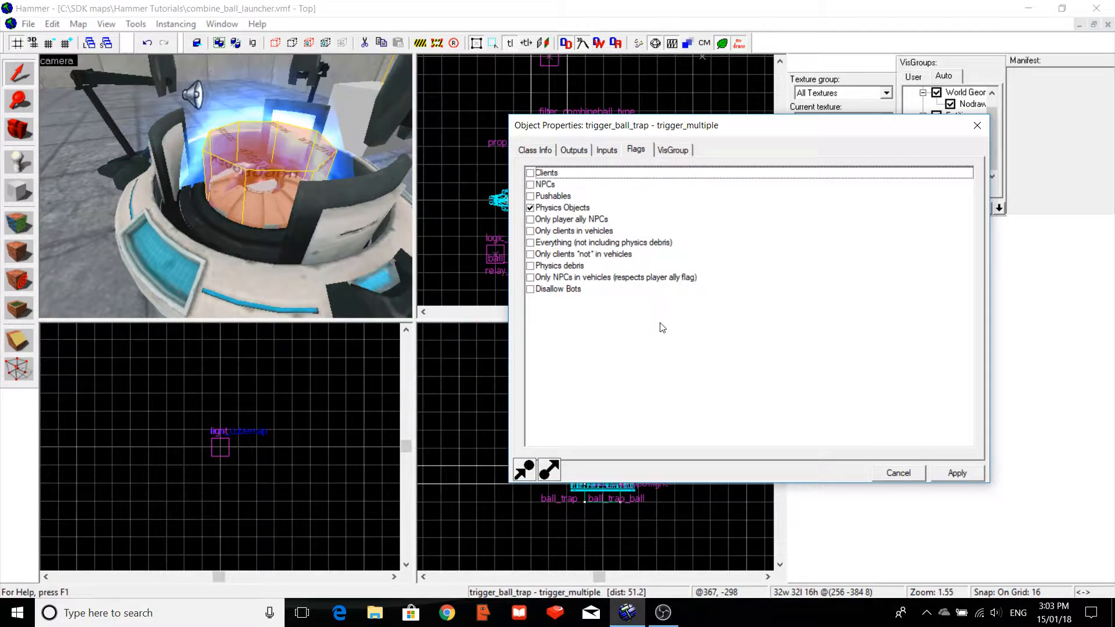
click(530, 184)
click(530, 196)
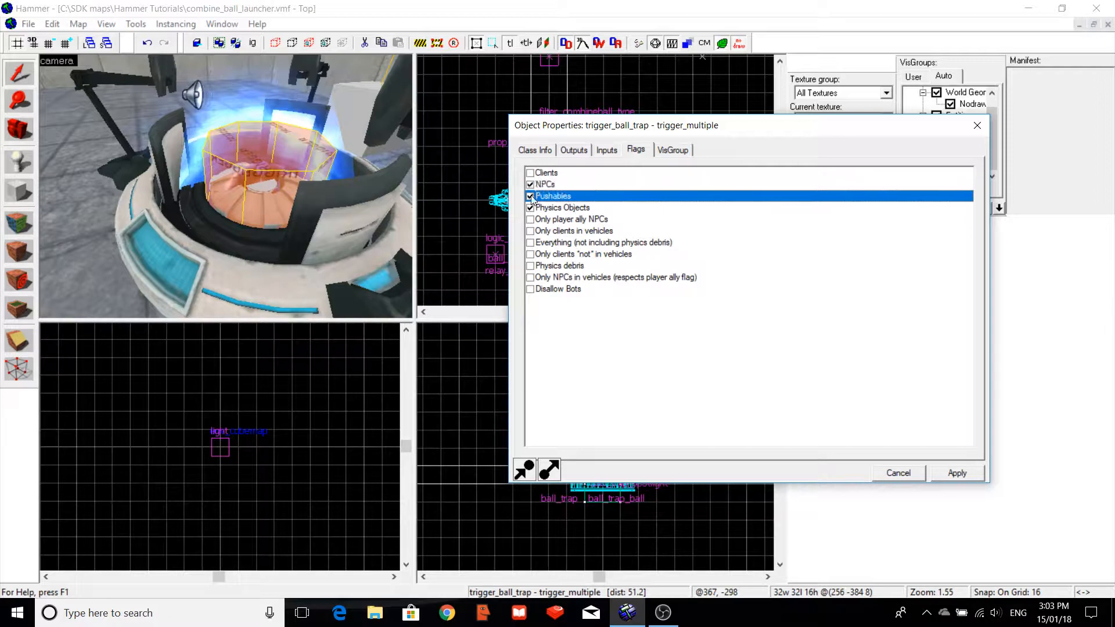
click(530, 219)
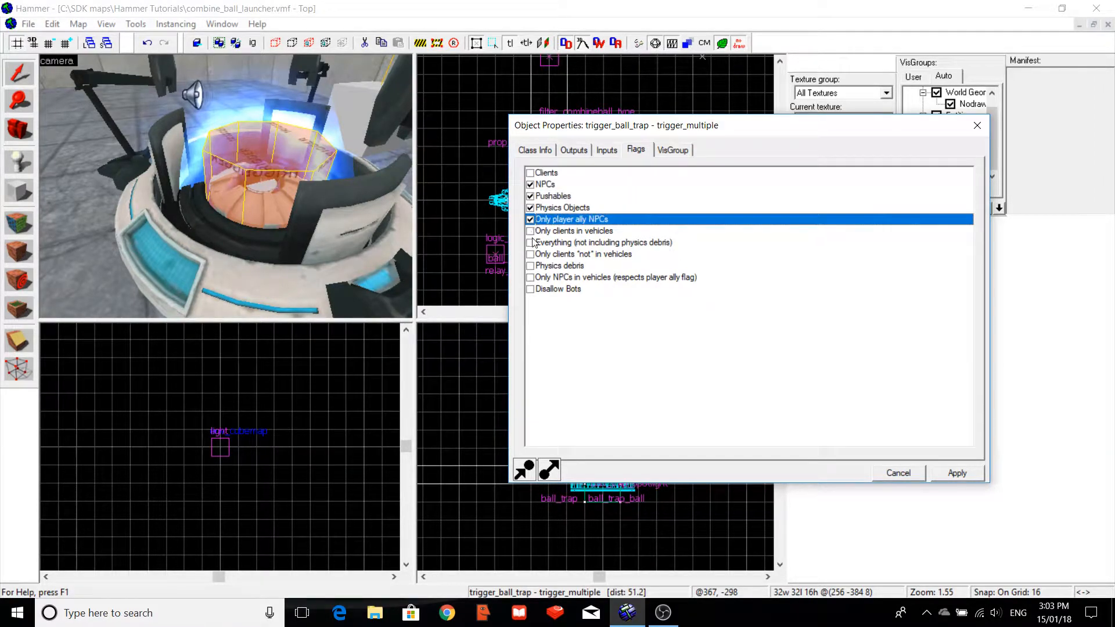
click(530, 231)
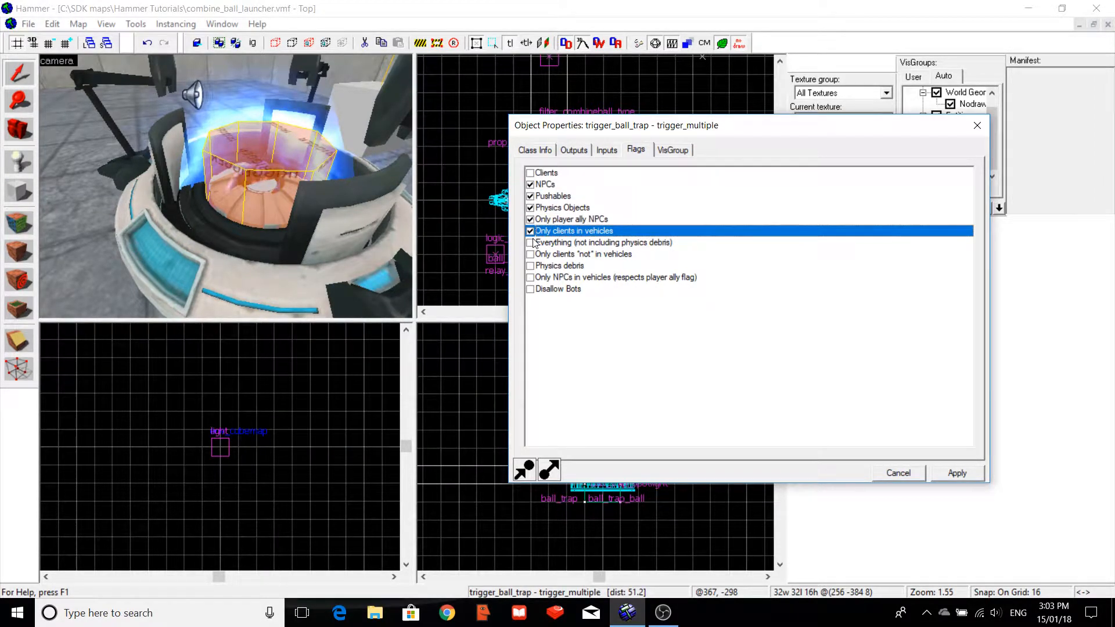
click(531, 242)
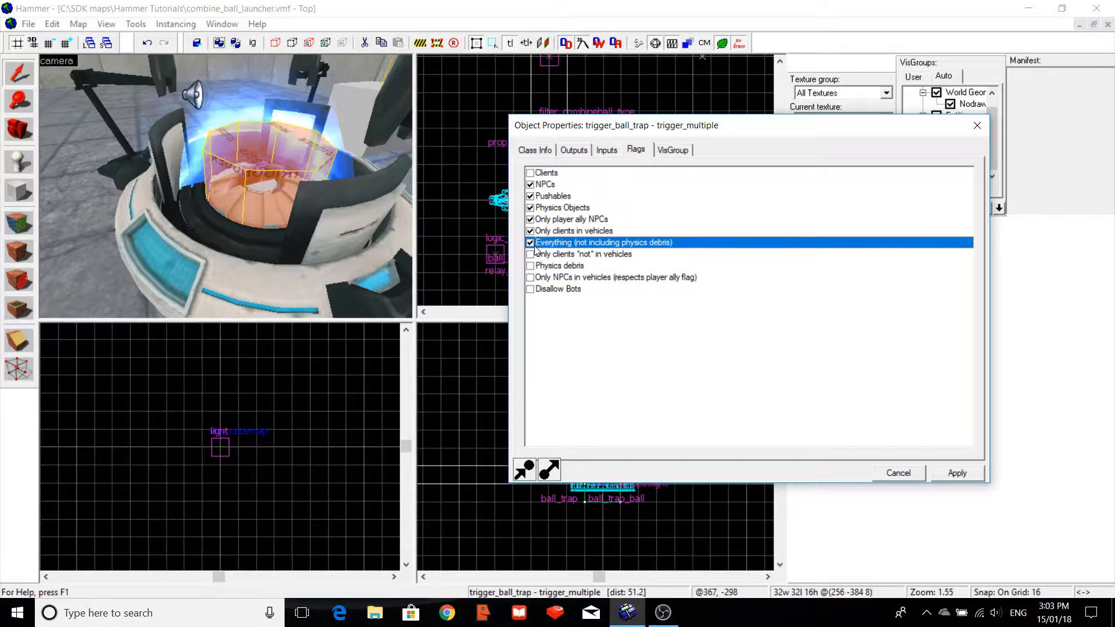
click(530, 253)
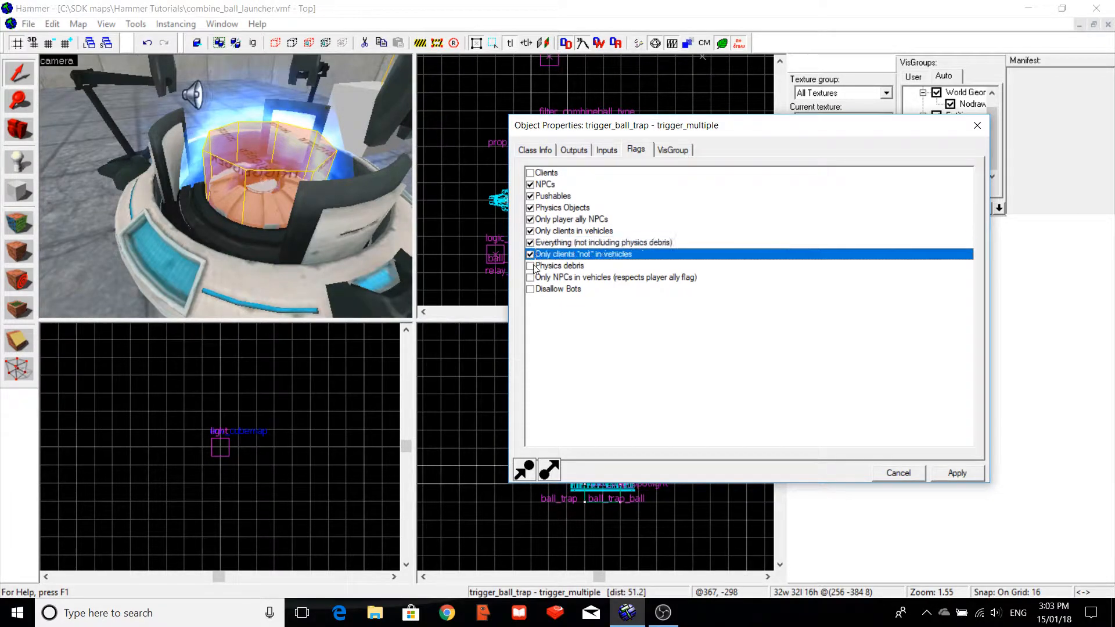
click(530, 277)
click(530, 266)
click(530, 289)
click(957, 472)
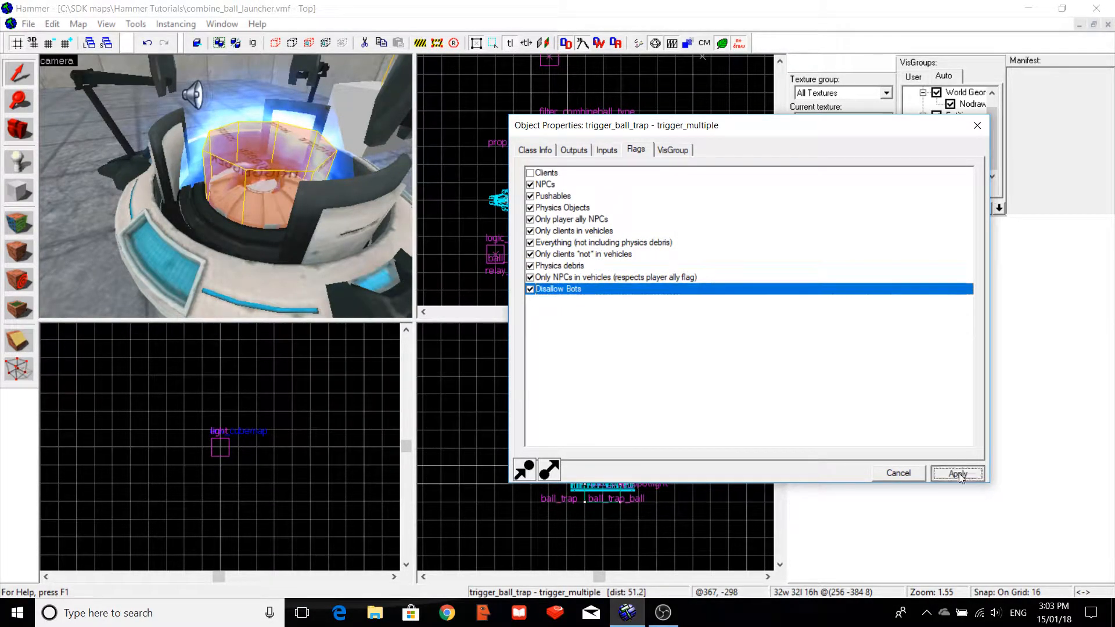
click(535, 150)
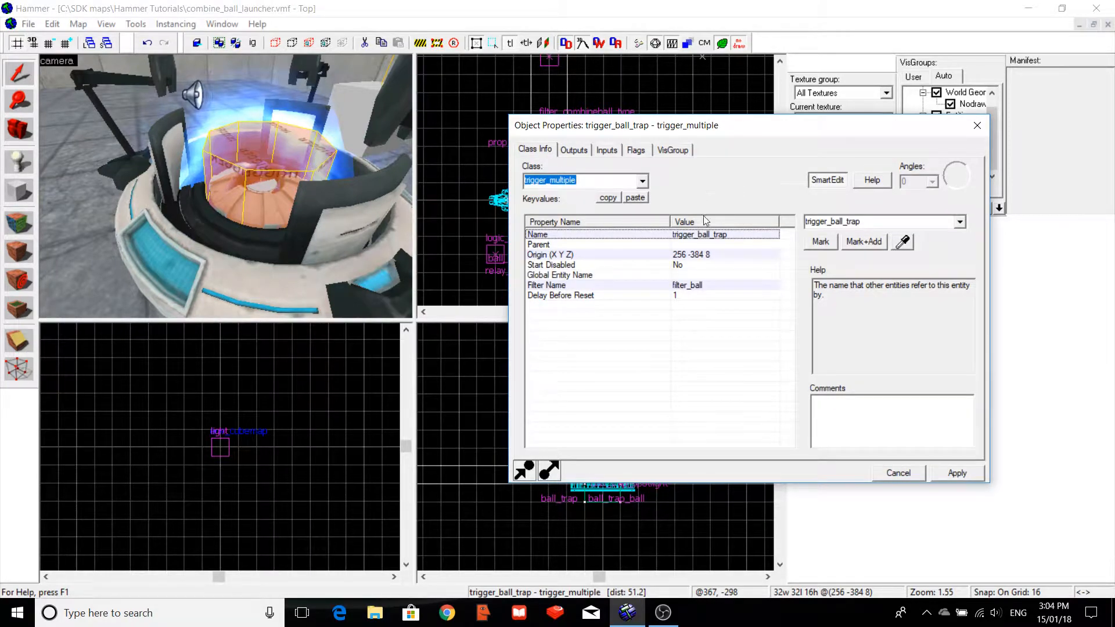
click(636, 150)
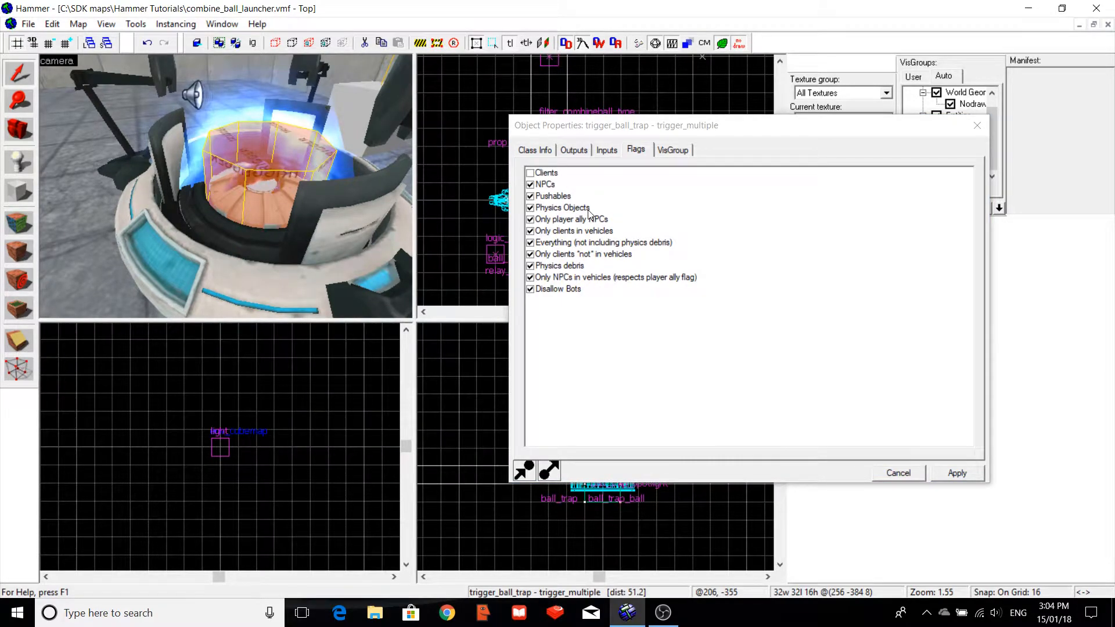
click(976, 129)
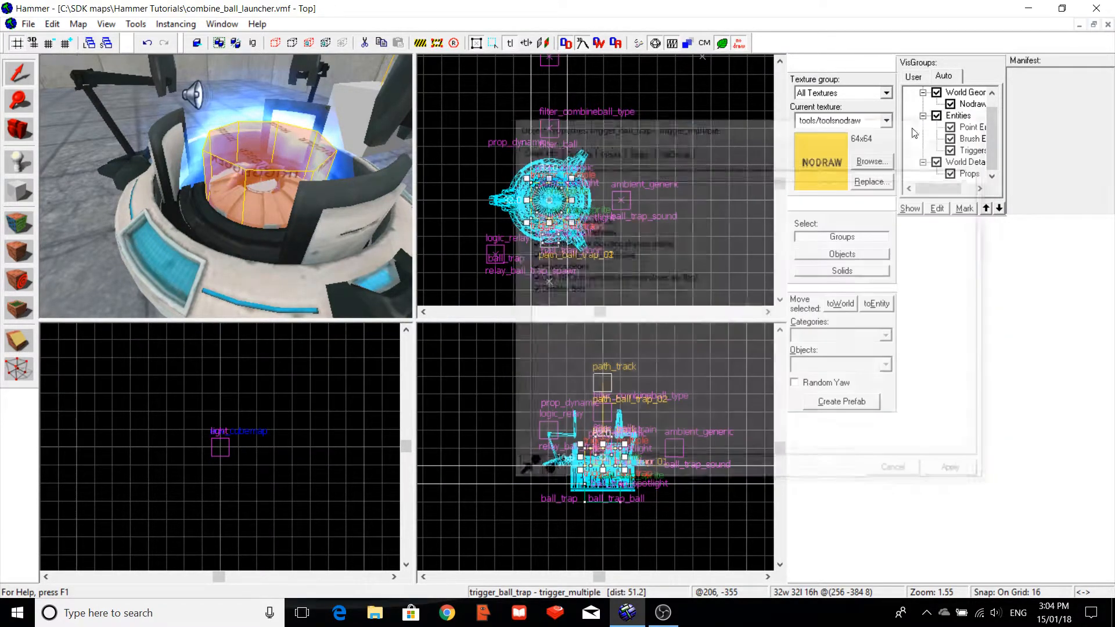
key(Escape)
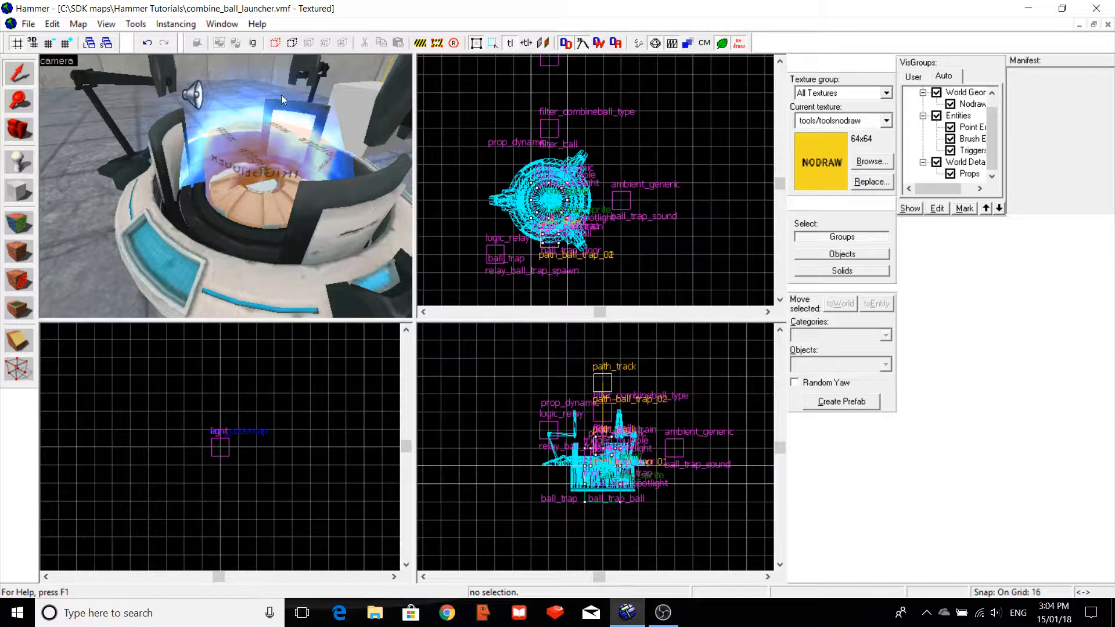
Examine the ball trap's two path_track entities and its ambient_generic sound entity in the 3D view.
click(52, 23)
click(50, 89)
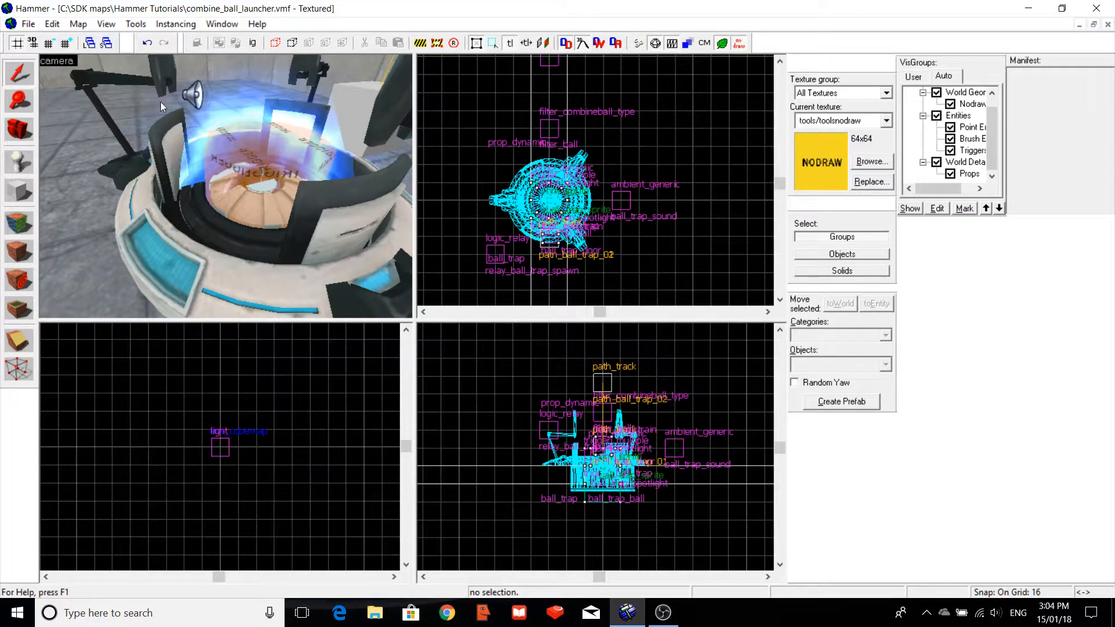
key(s)
key(d)
key(w)
key(s)
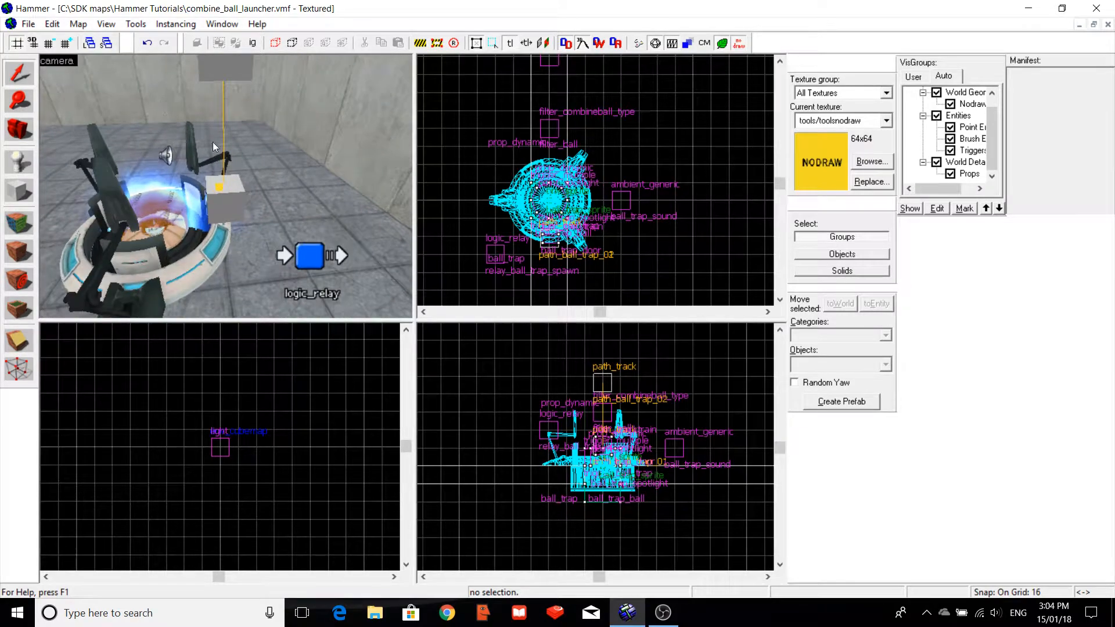
click(215, 182)
click(208, 64)
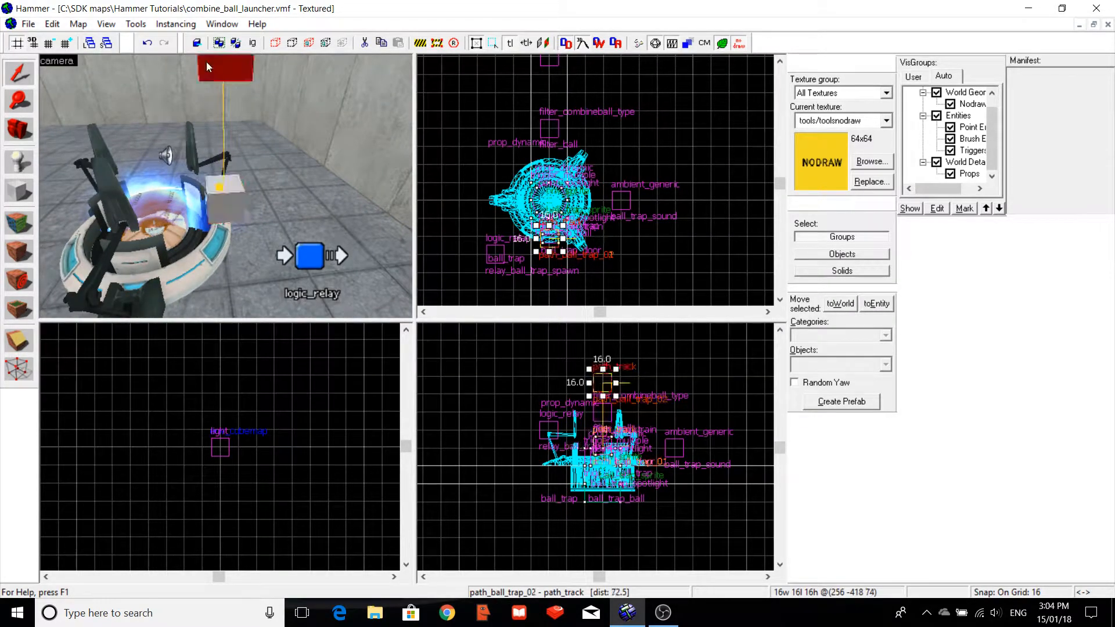
click(223, 186)
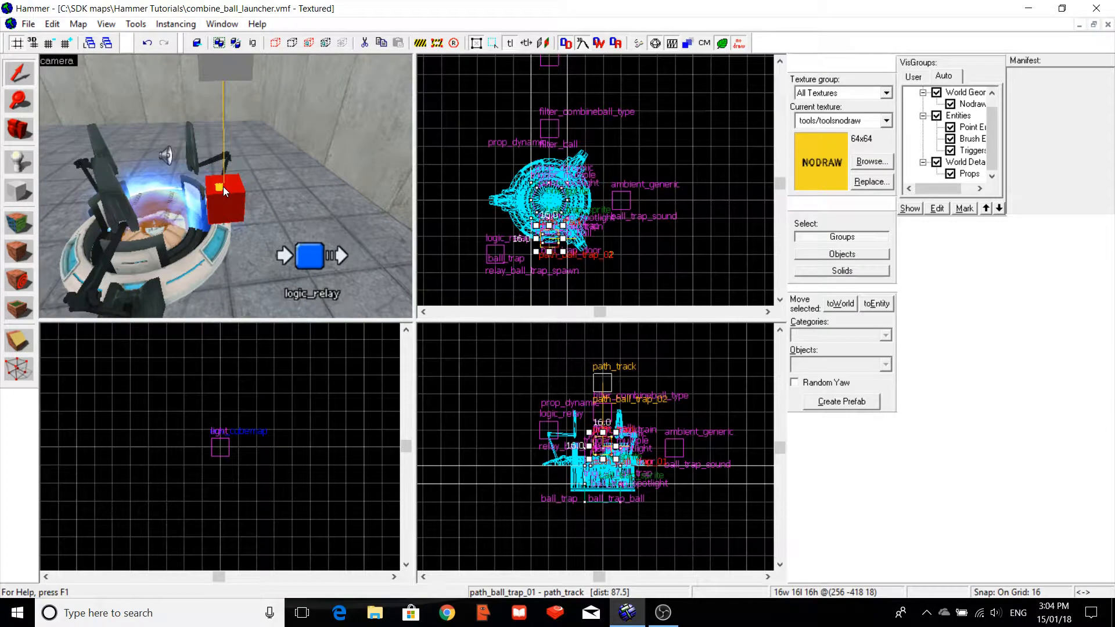
click(175, 162)
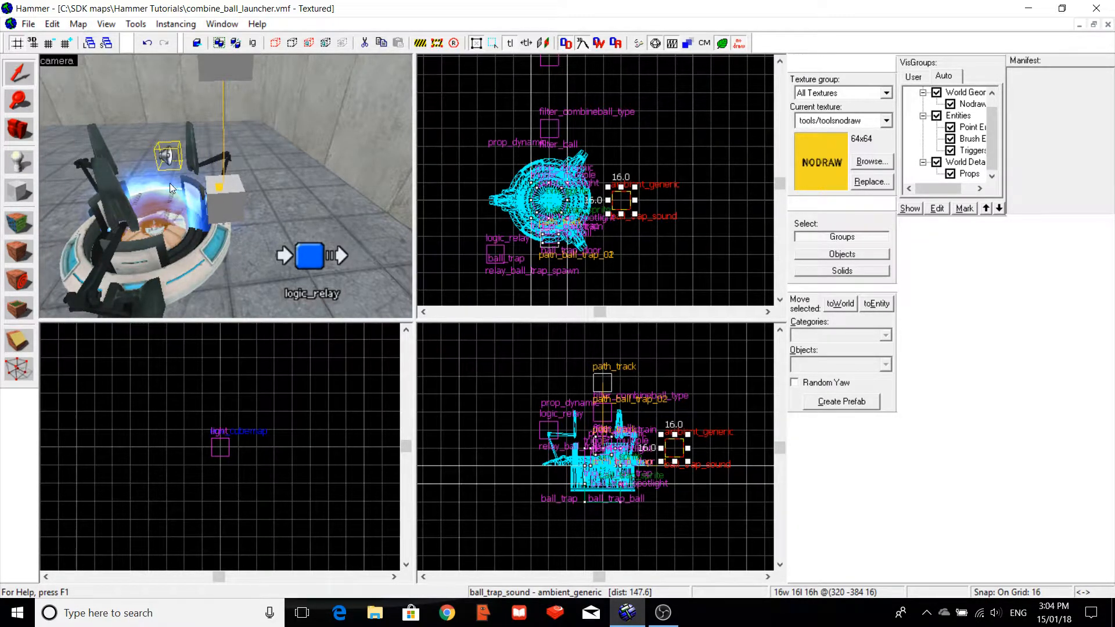
key(Escape)
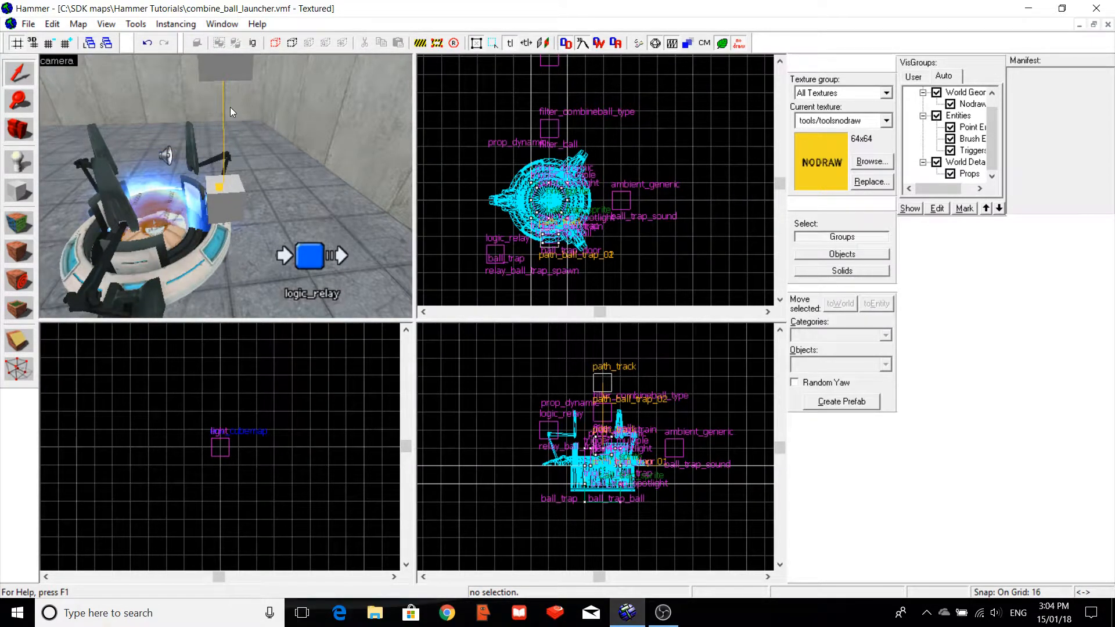
click(164, 160)
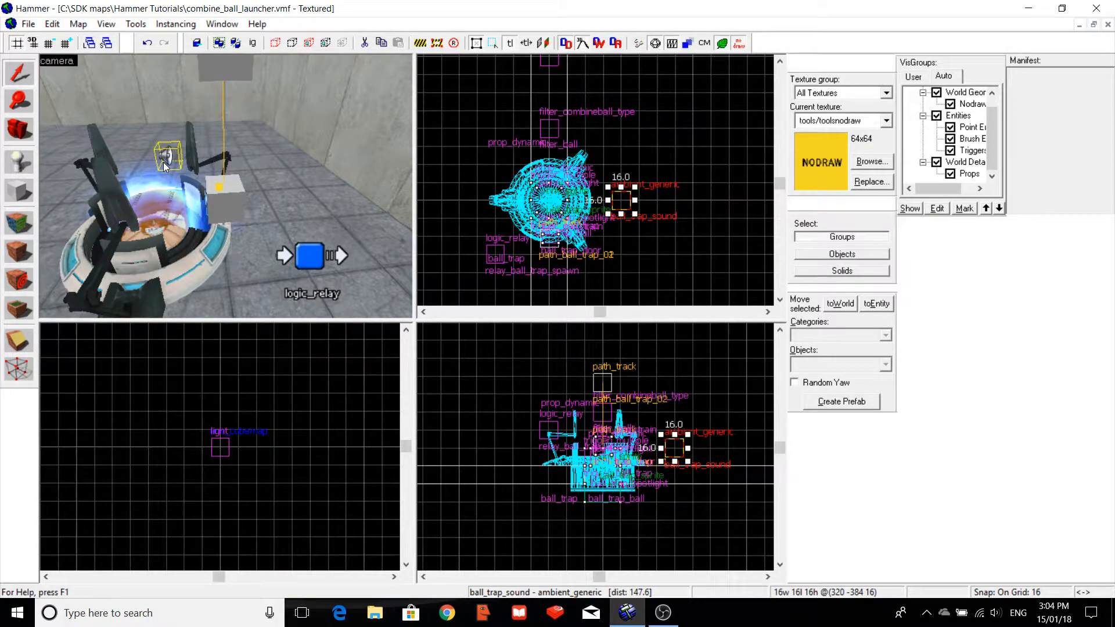
key(Escape)
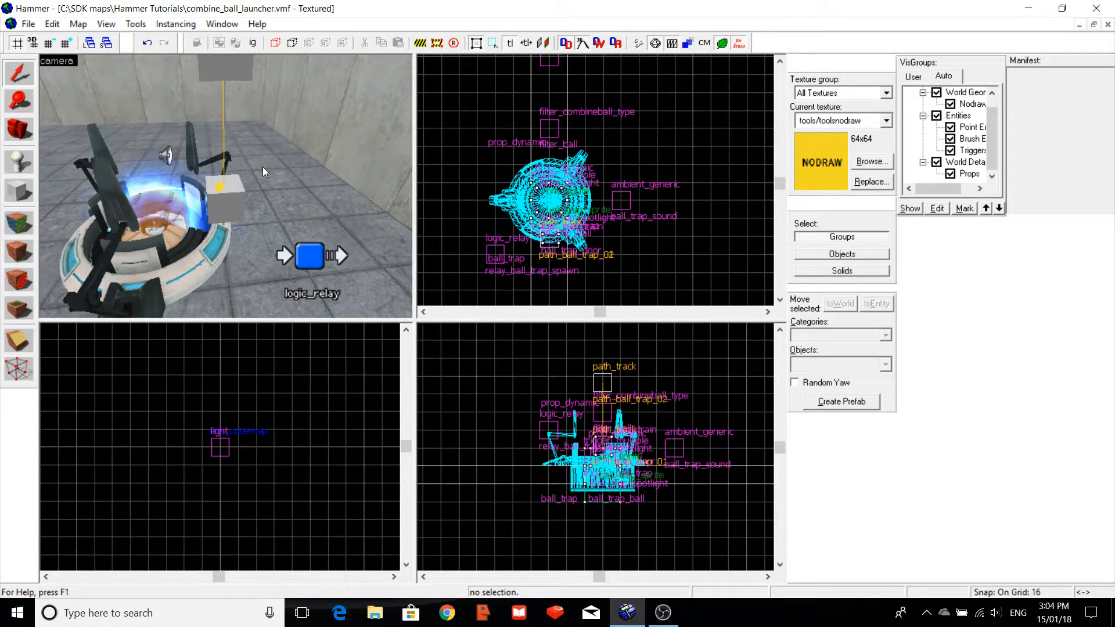
Look over the ball trap, the ceiling-mounted launcher and the empty floor around them in the 3D view.
scroll(262, 166, down, 10)
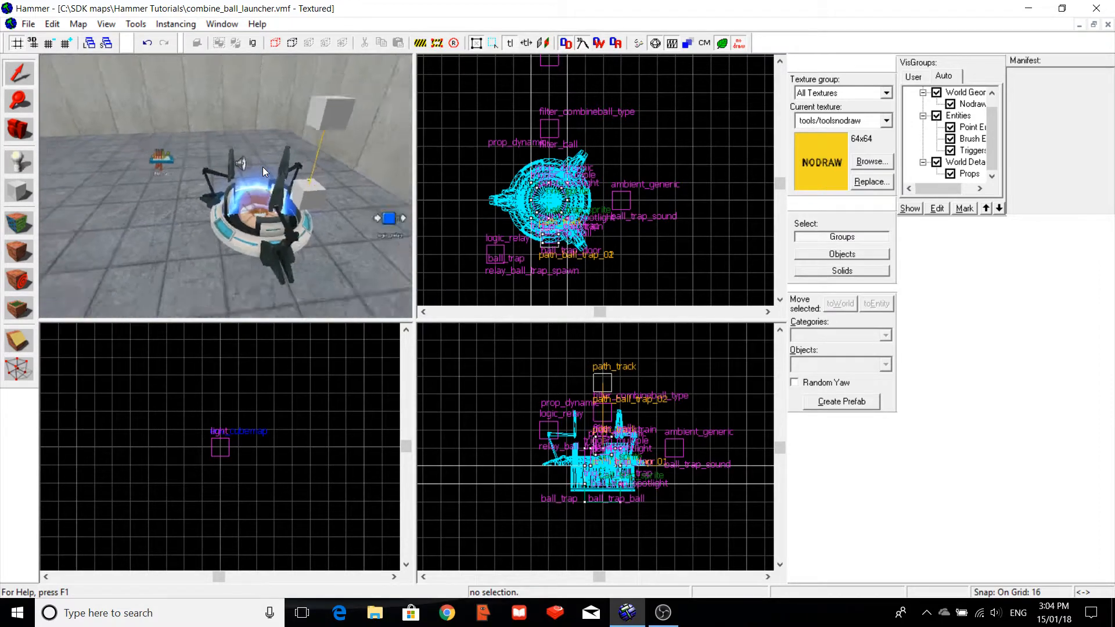
key(Left)
key(Up)
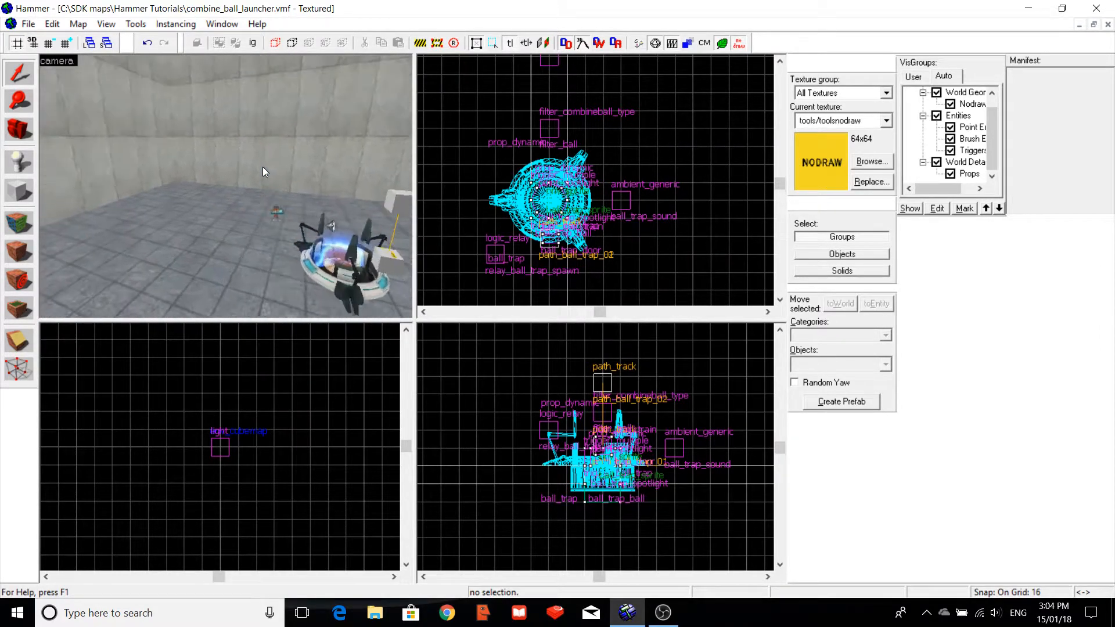
key(s)
key(Down)
key(w)
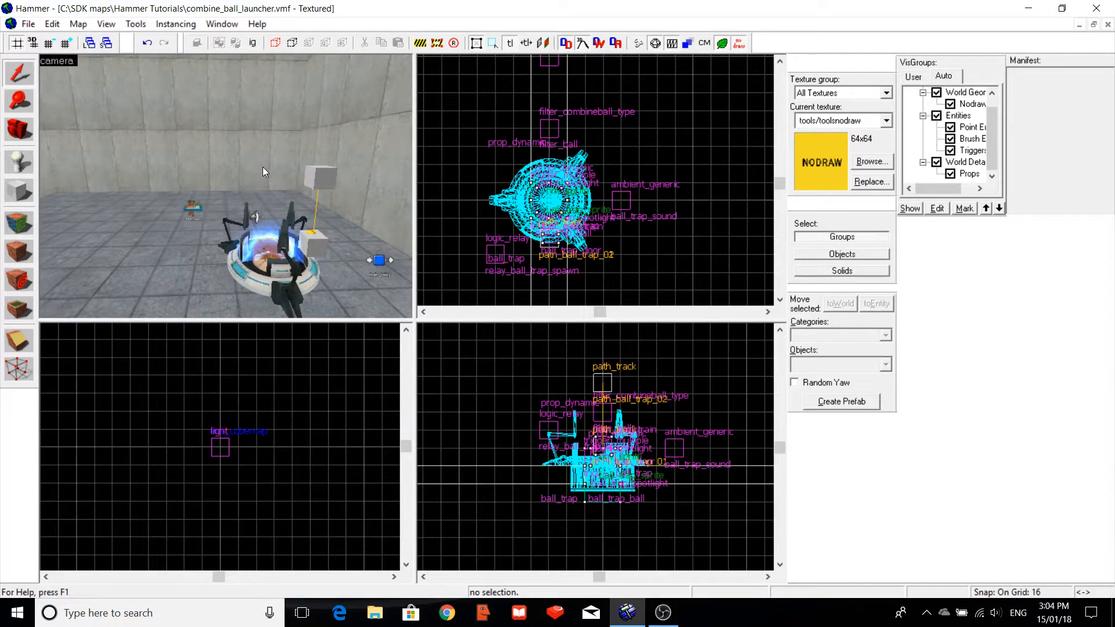
key(Down)
key(Up)
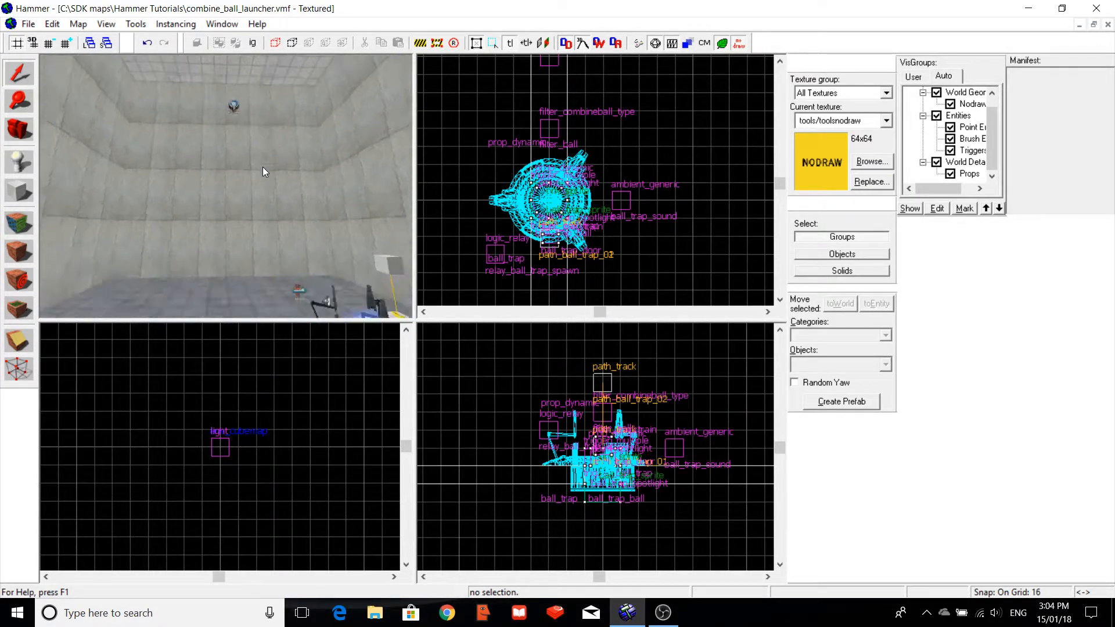
key(Left)
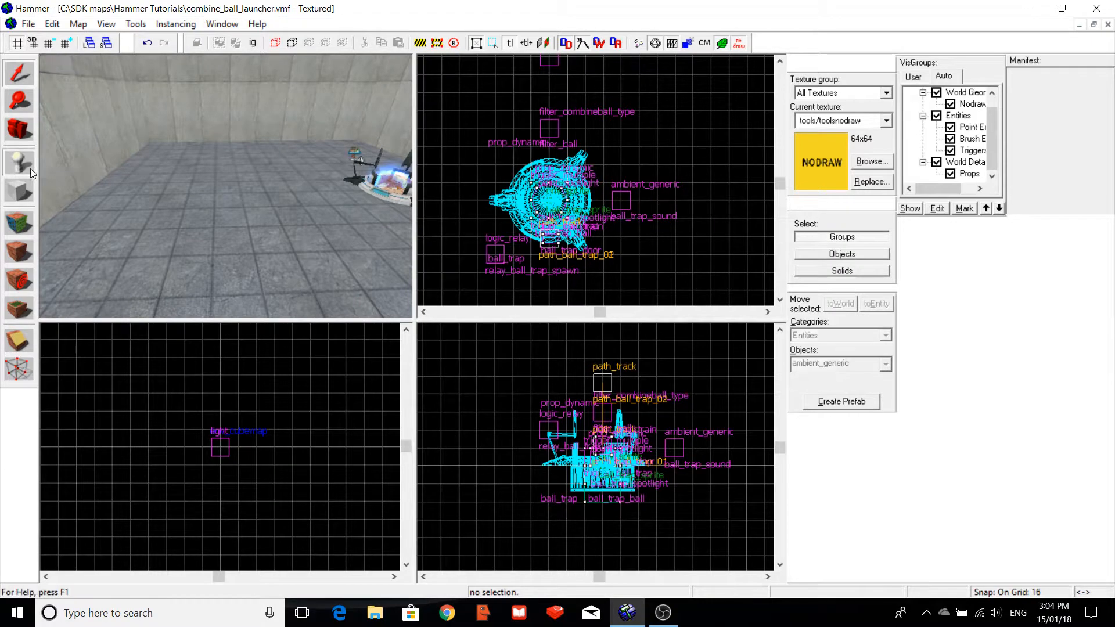
Place a prop_static entity on the open floor away from the ball trap and select it.
click(31, 168)
click(829, 365)
text(props)
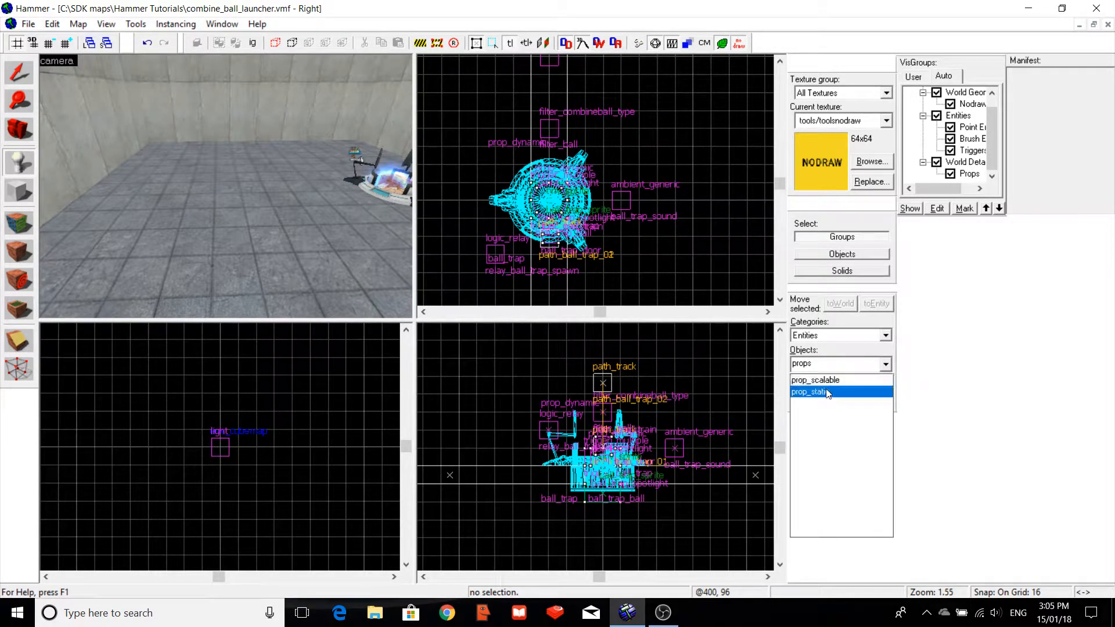
click(827, 392)
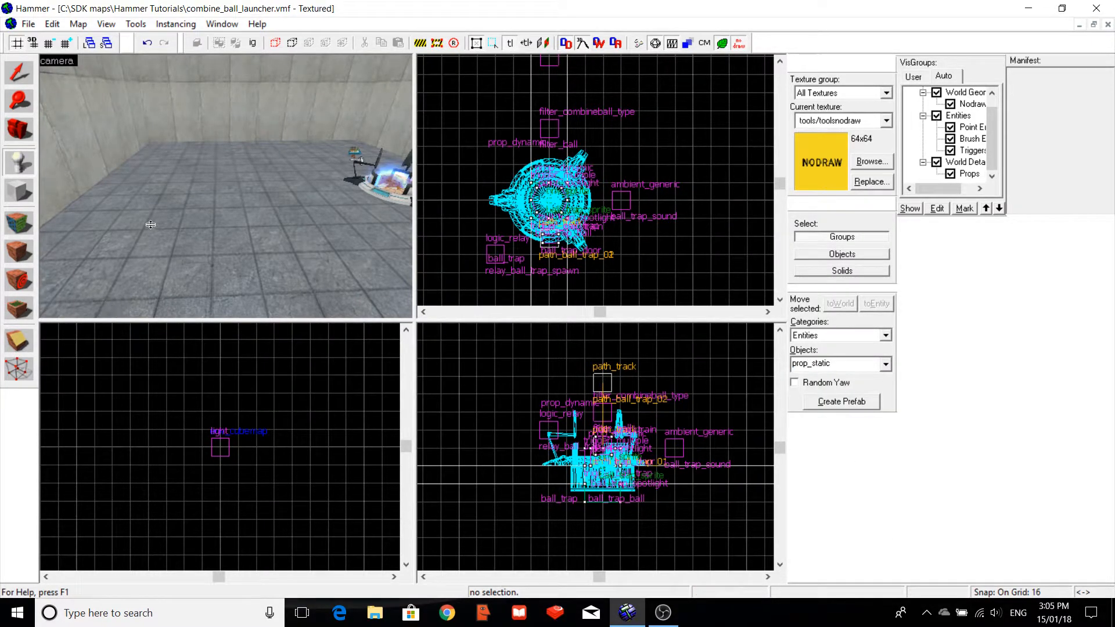
click(162, 203)
key(shift+s)
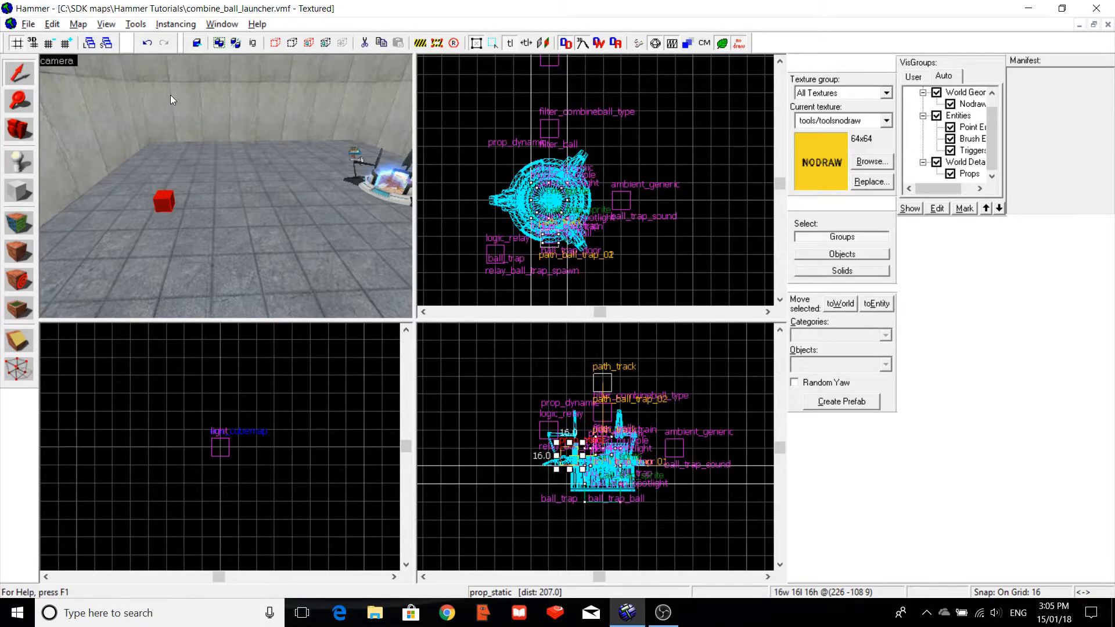
Set the floor prop_static's World Model to props/autoportal_frame/autoportal_frame.mdl and apply it.
key(alt+Return)
click(679, 264)
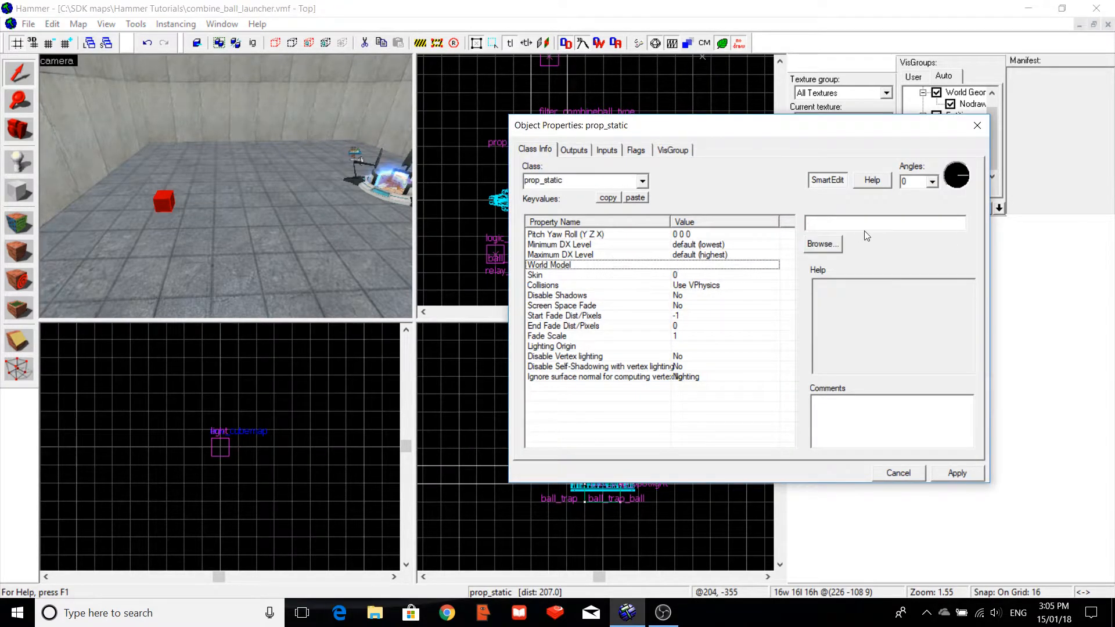
click(821, 244)
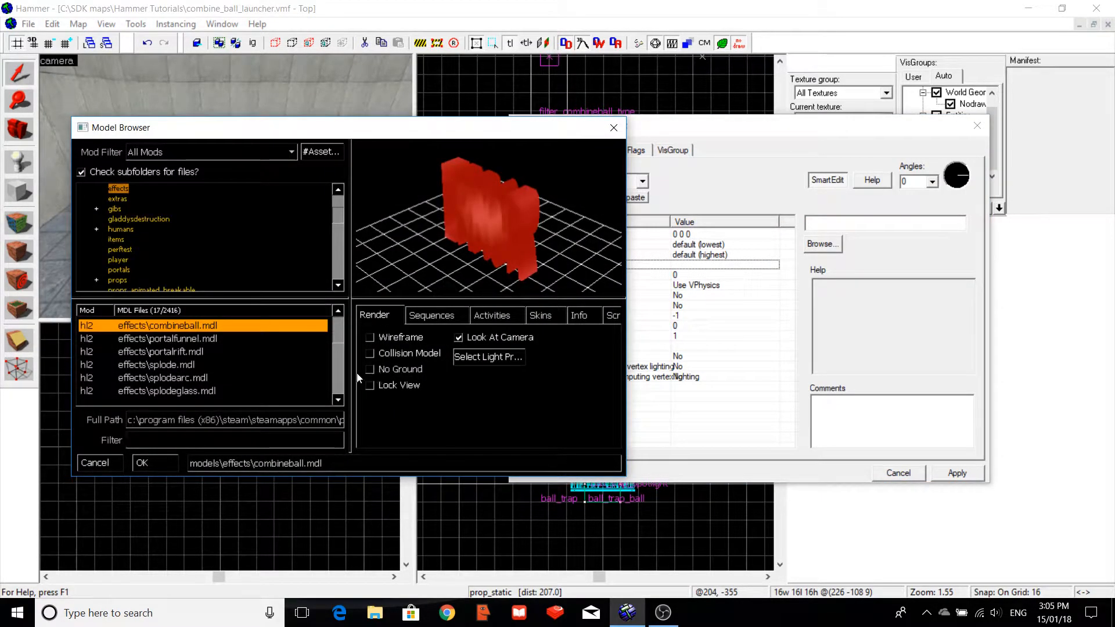
click(118, 270)
click(127, 278)
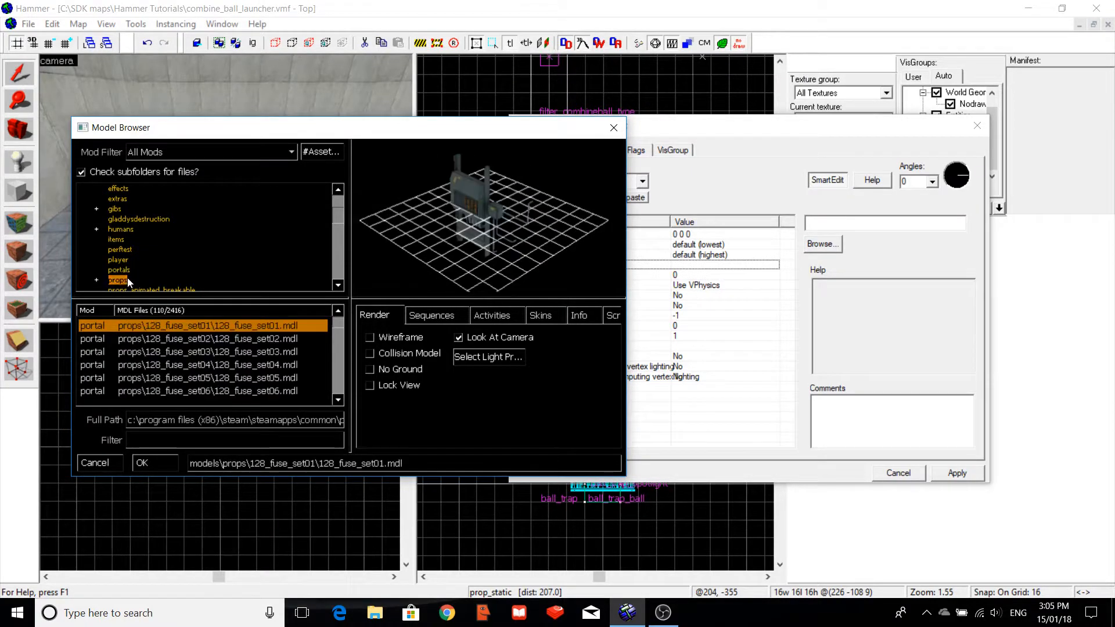
text(autoportal_frame/autoportal_fra)
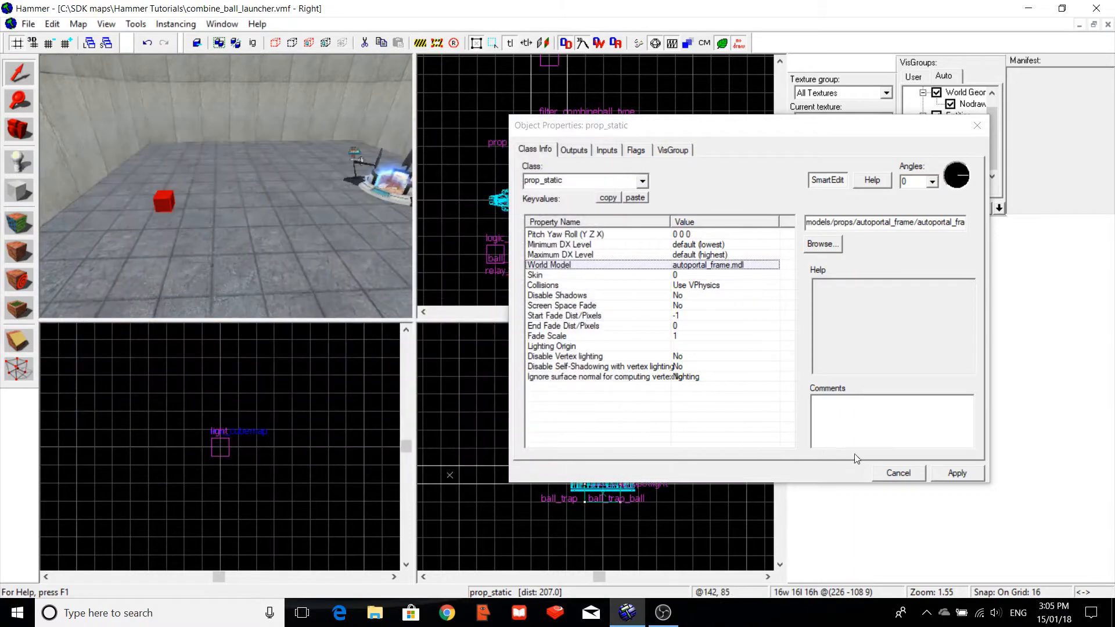
click(975, 472)
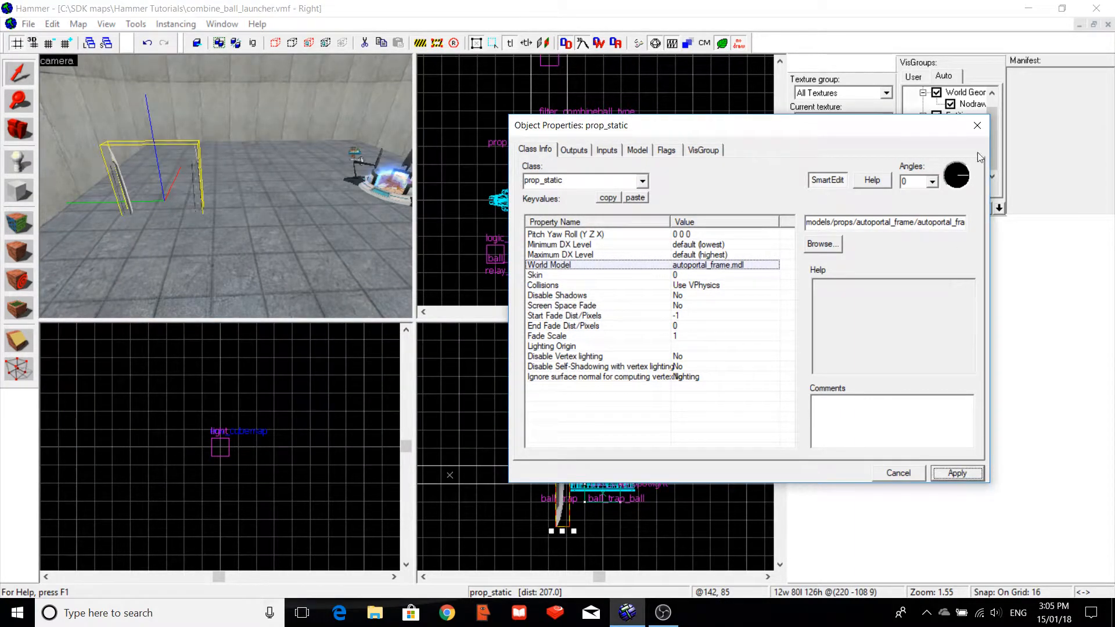
Set the floor portal frame's angle to Up, apply the change, and close its properties.
click(932, 182)
click(917, 193)
click(954, 474)
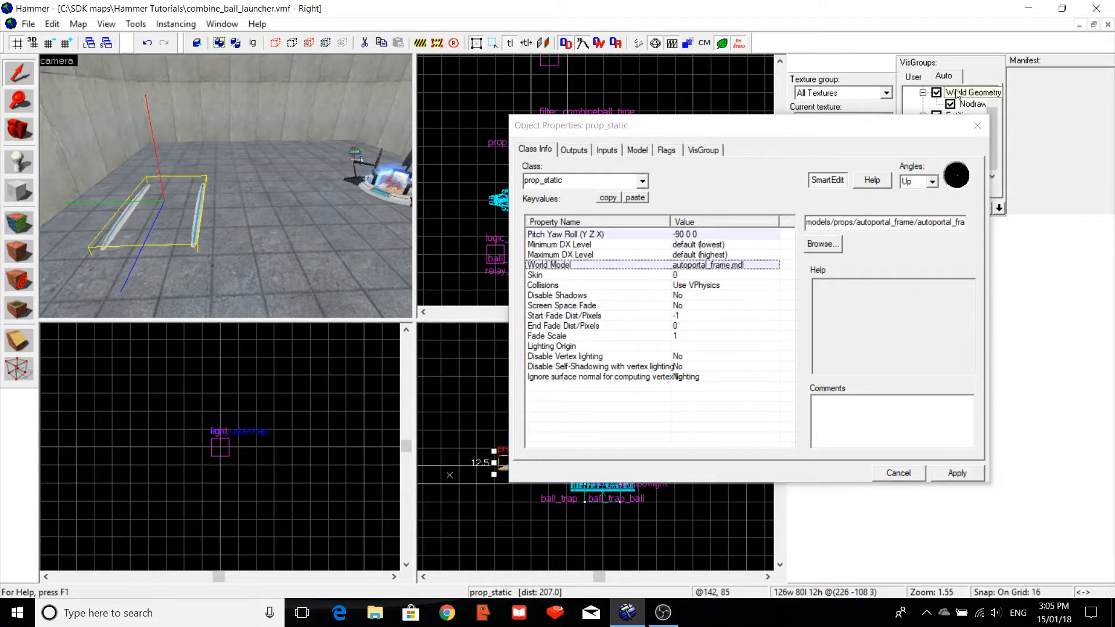
click(977, 125)
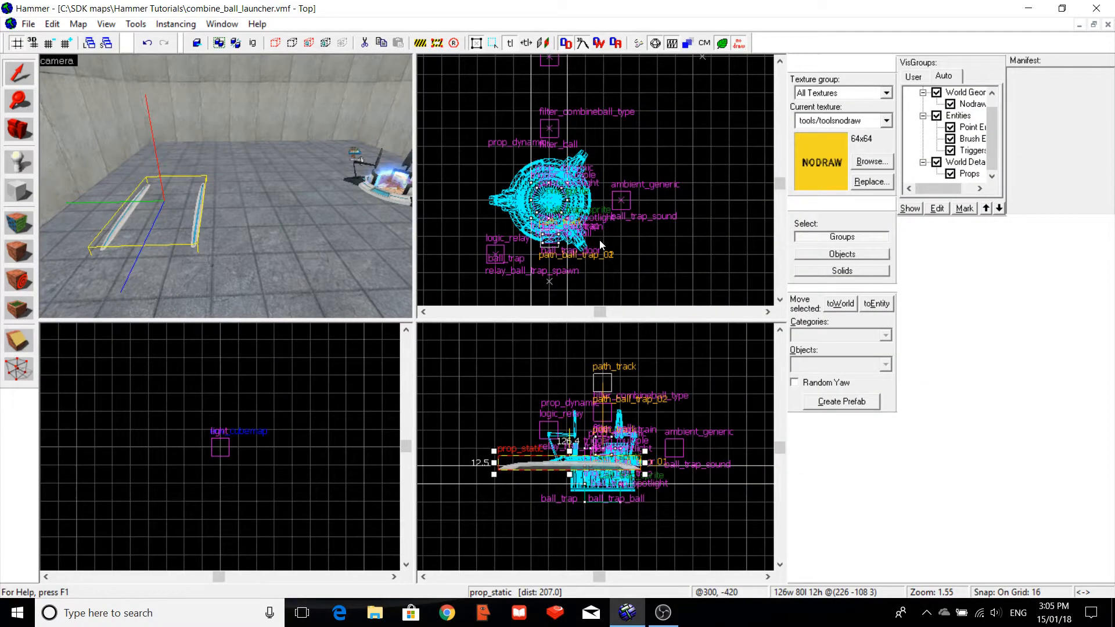
Centre the floor portal frame on the ball launcher in the Top view and lower it into the floor.
scroll(600, 240, down, 2)
key(Up)
key(Up)
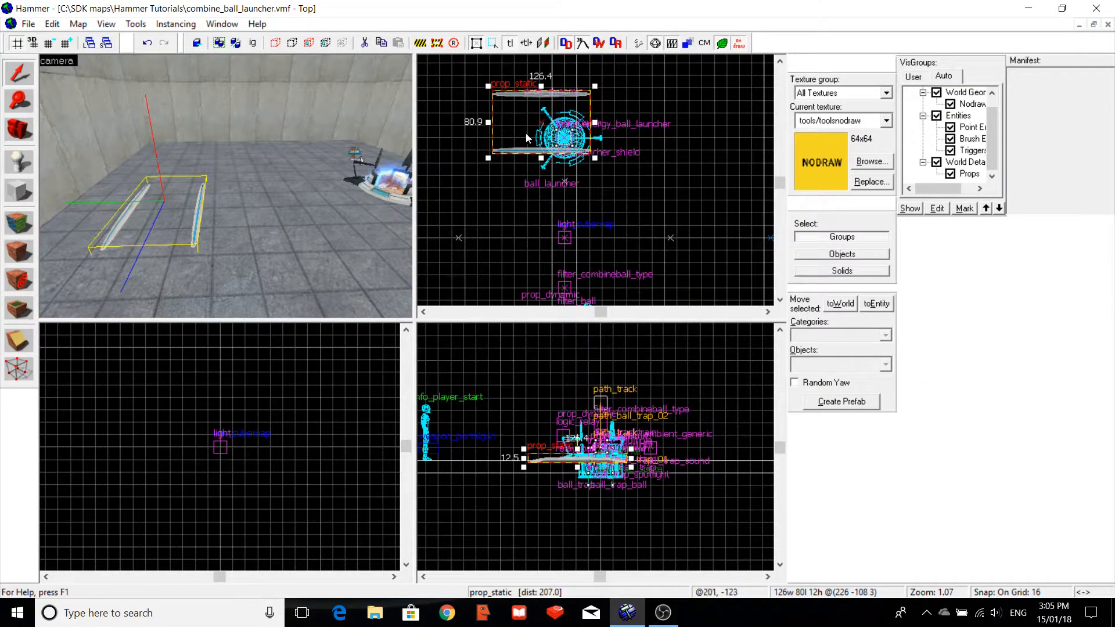
drag(546, 125, 569, 141)
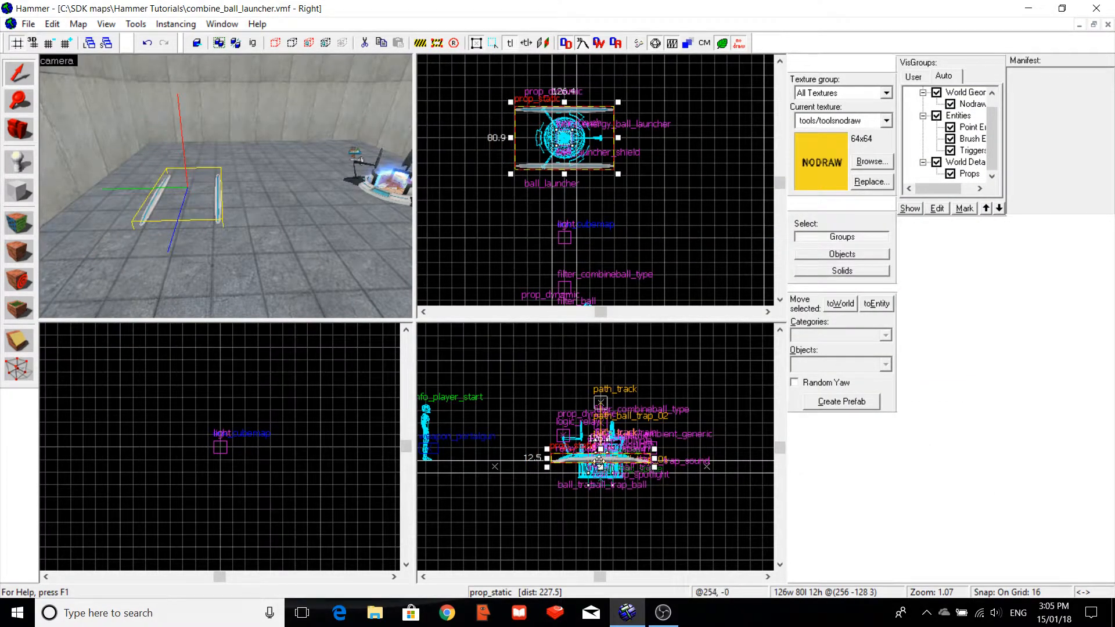
drag(599, 462, 599, 461)
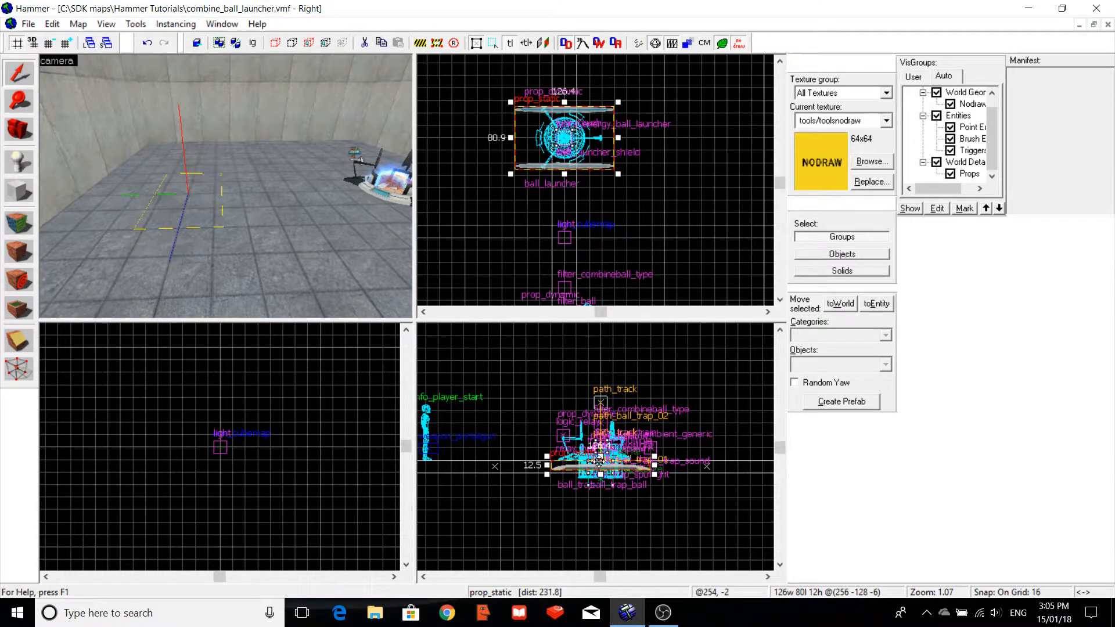
Check the floor portal frame from below, raise it 8 units onto the floor surface, and deselect it.
scroll(599, 461, up, 4)
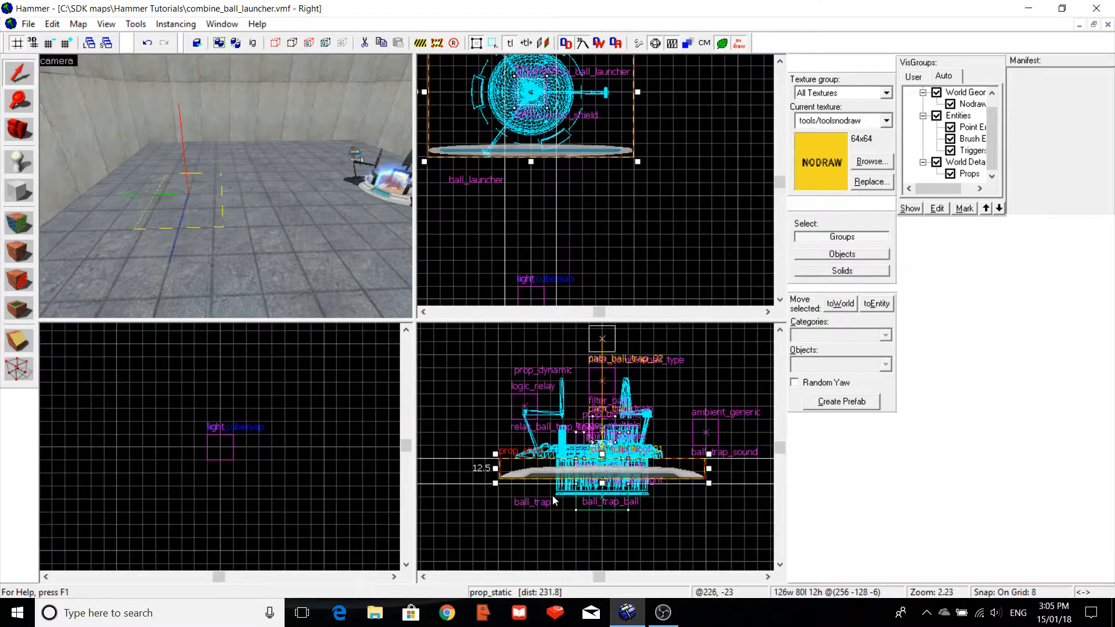
click(552, 495)
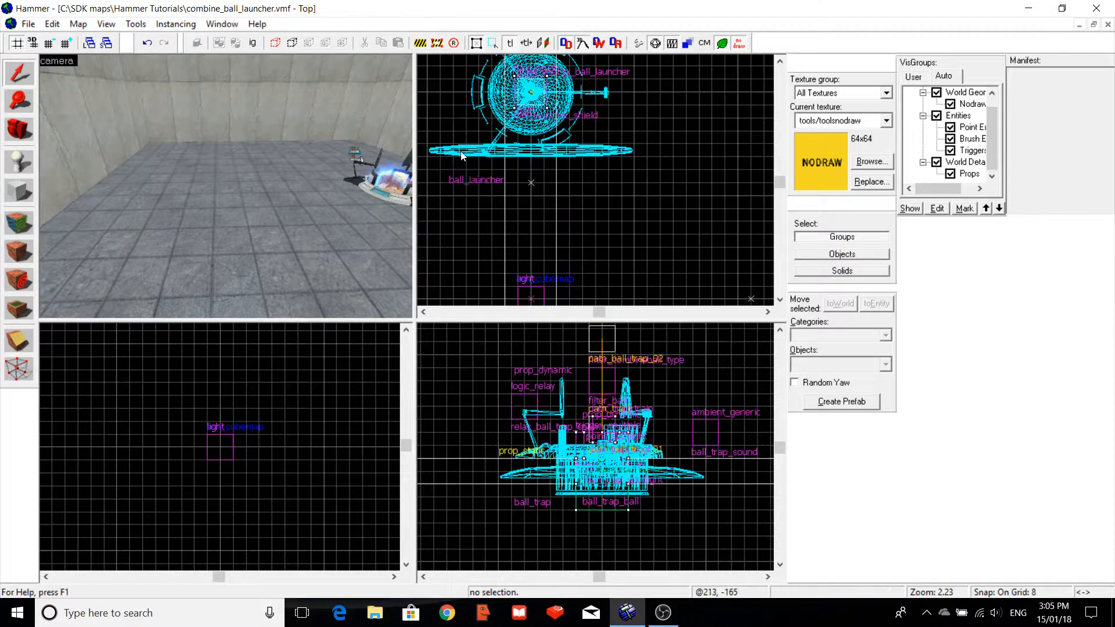
drag(384, 182, 384, 180)
click(107, 111)
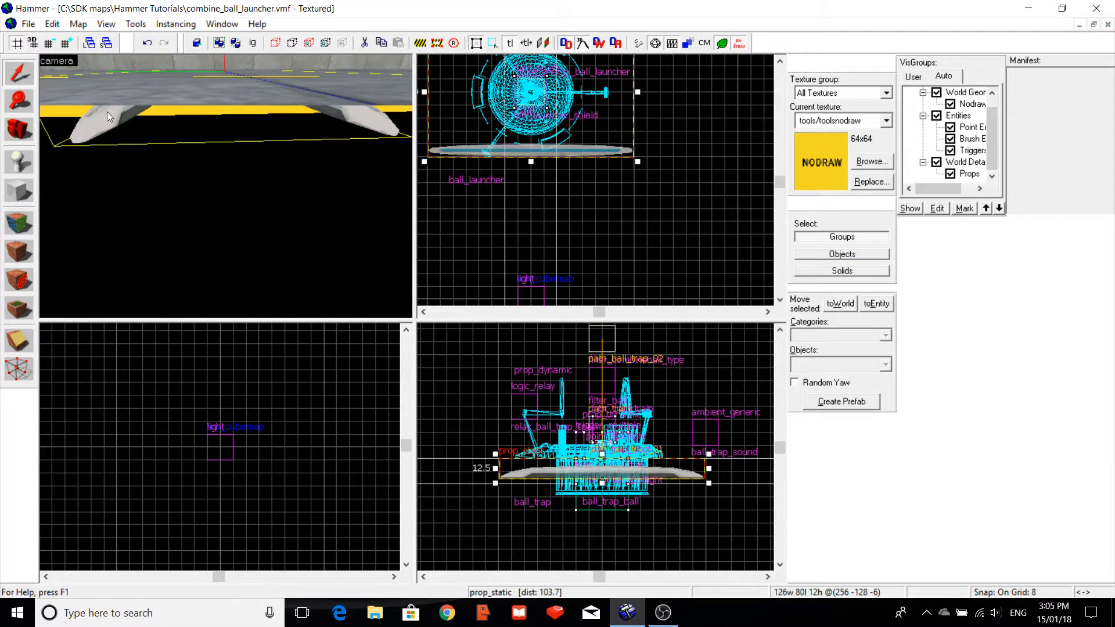
drag(595, 445, 595, 445)
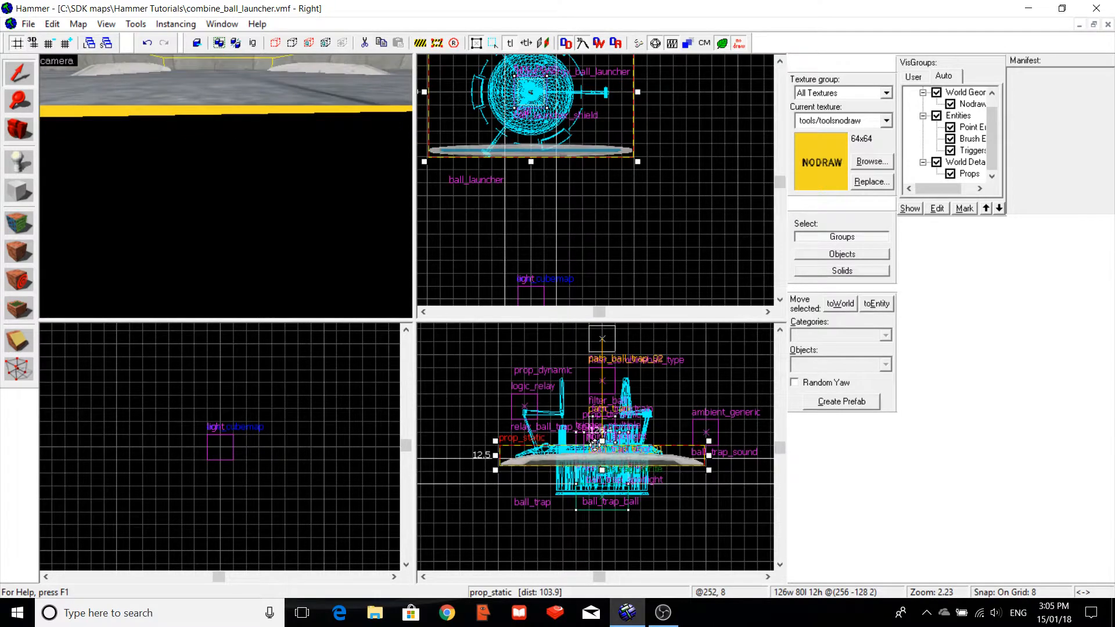
scroll(349, 116, down, 3)
key(Escape)
Place a second prop_static entity on the ceiling near the ball launcher and return to the Selection tool.
key(w)
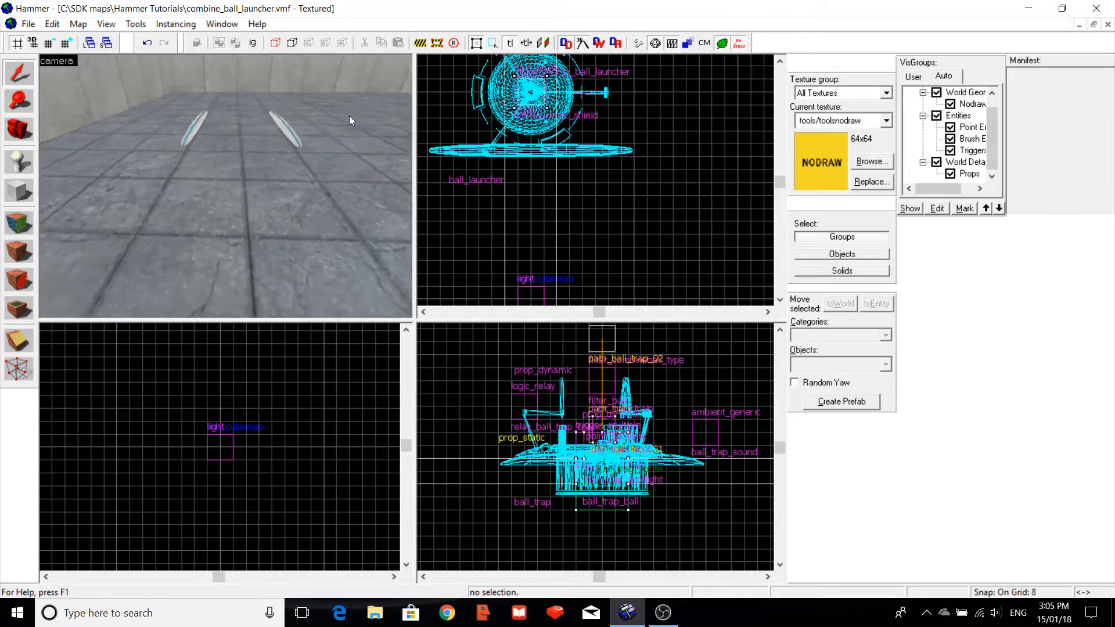
key(Up)
key(d)
key(Up)
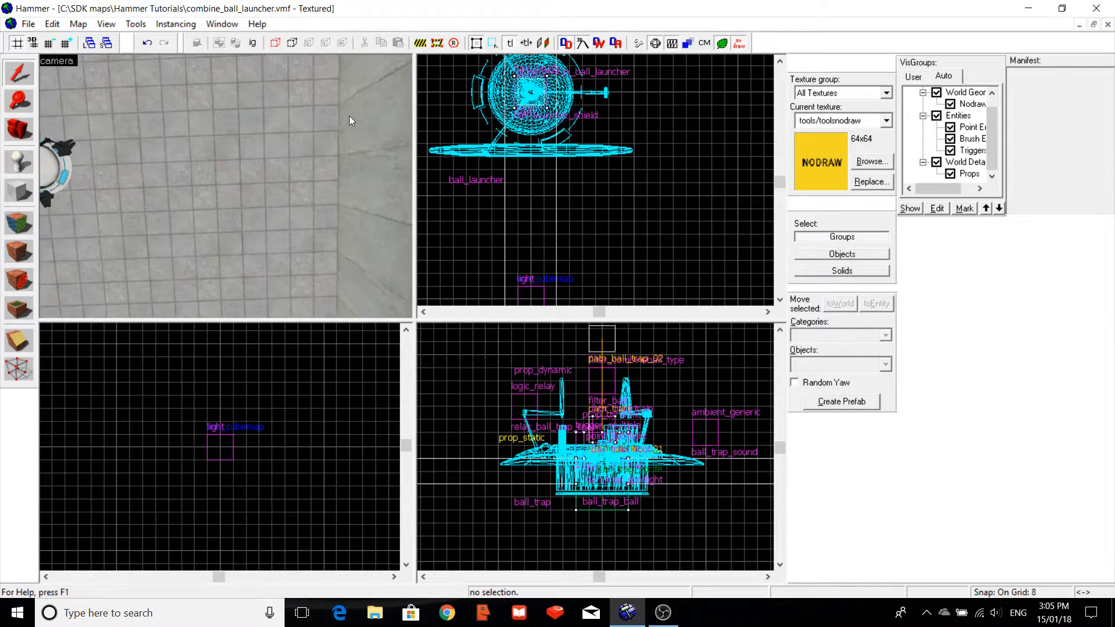
click(19, 161)
click(224, 185)
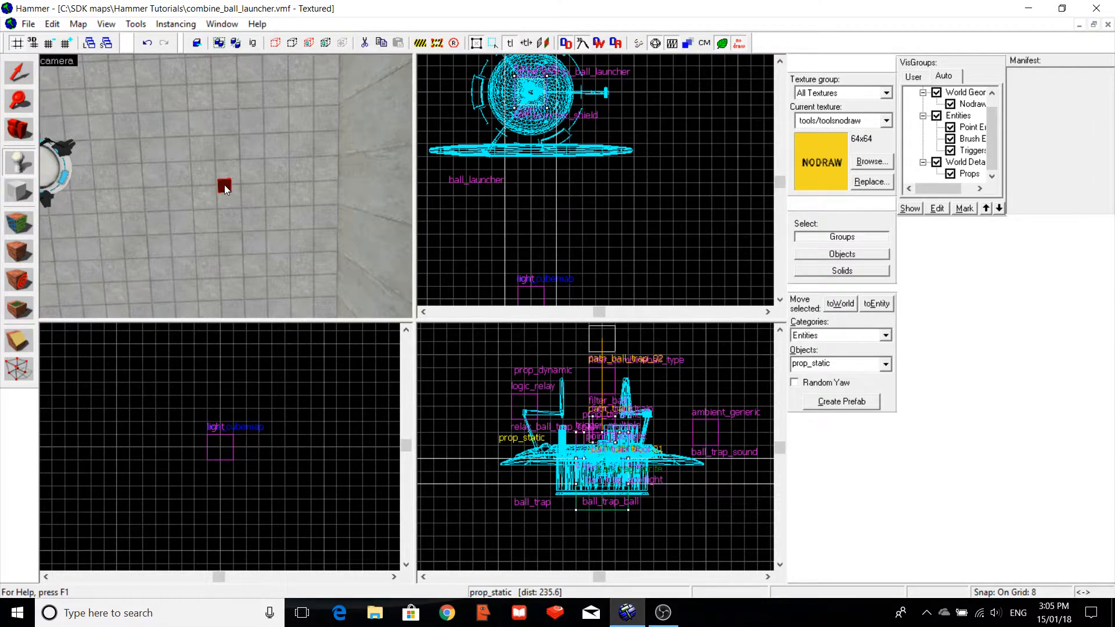
click(20, 83)
Set the ceiling prop_static's World Model to props/autoportal_frame/autoportal_frame.mdl and apply it.
key(alt+Return)
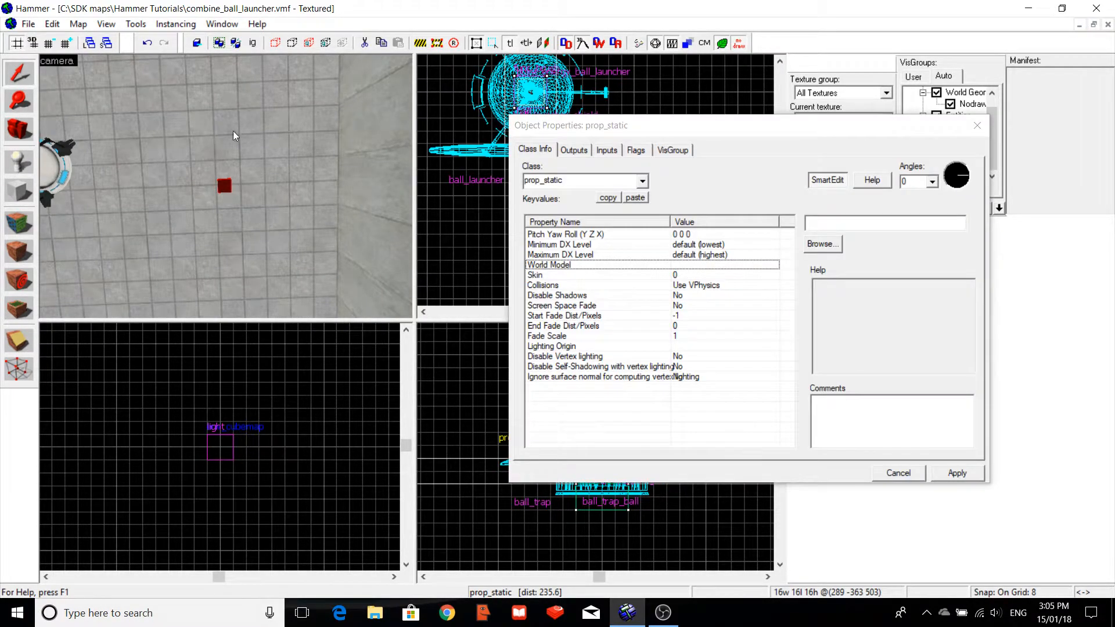
click(822, 243)
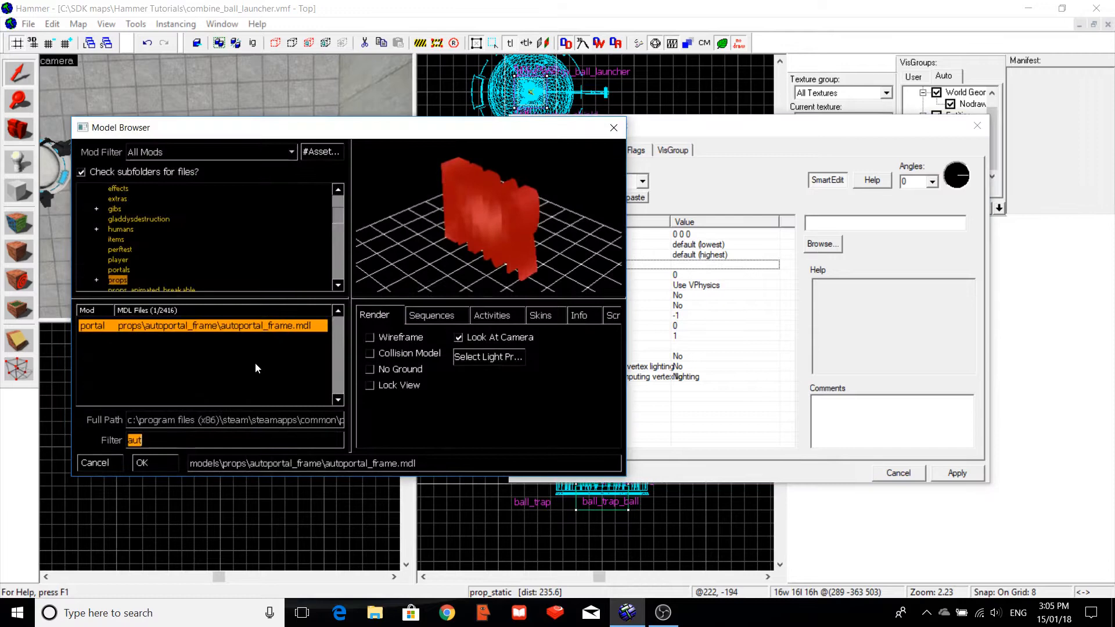
double_click(248, 326)
click(969, 475)
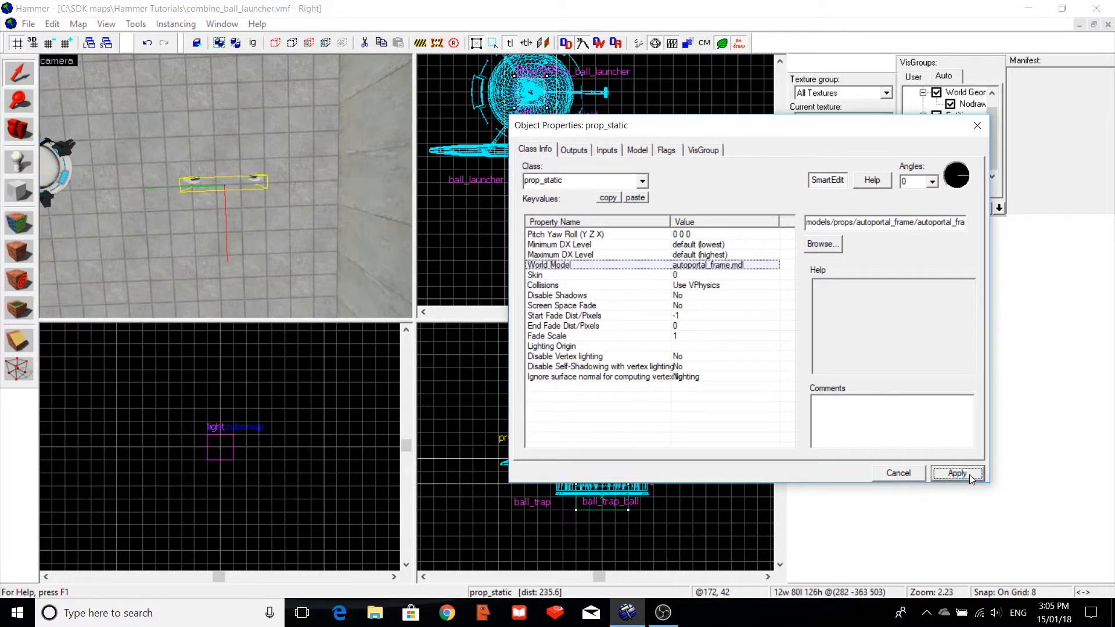
Set the ceiling portal frame's angle to Down, apply the change, and close its properties.
click(932, 182)
click(925, 202)
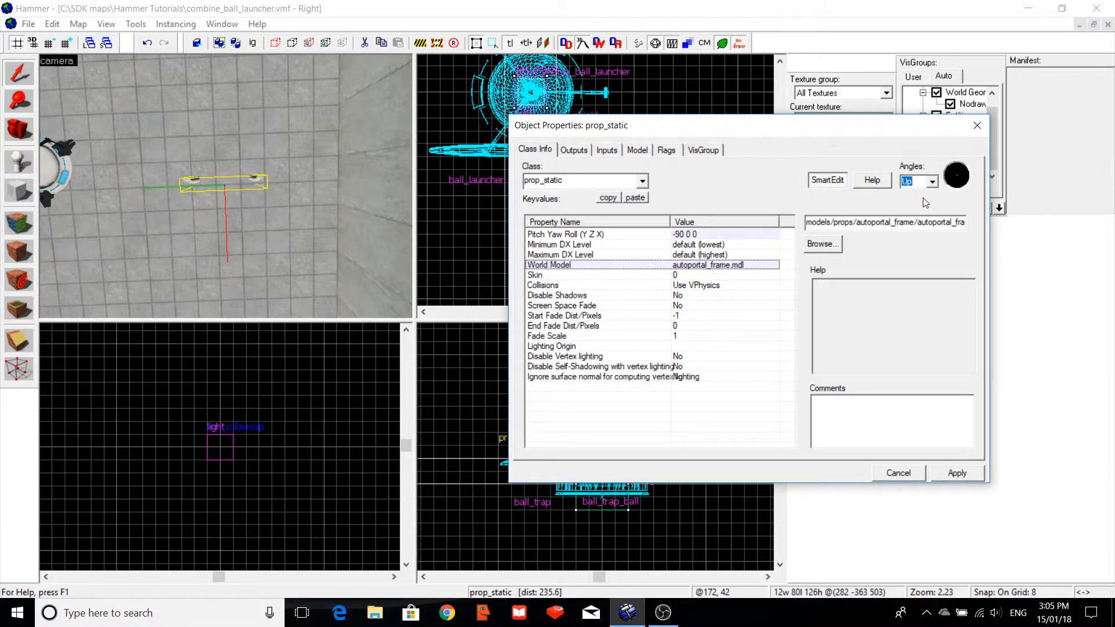
click(952, 471)
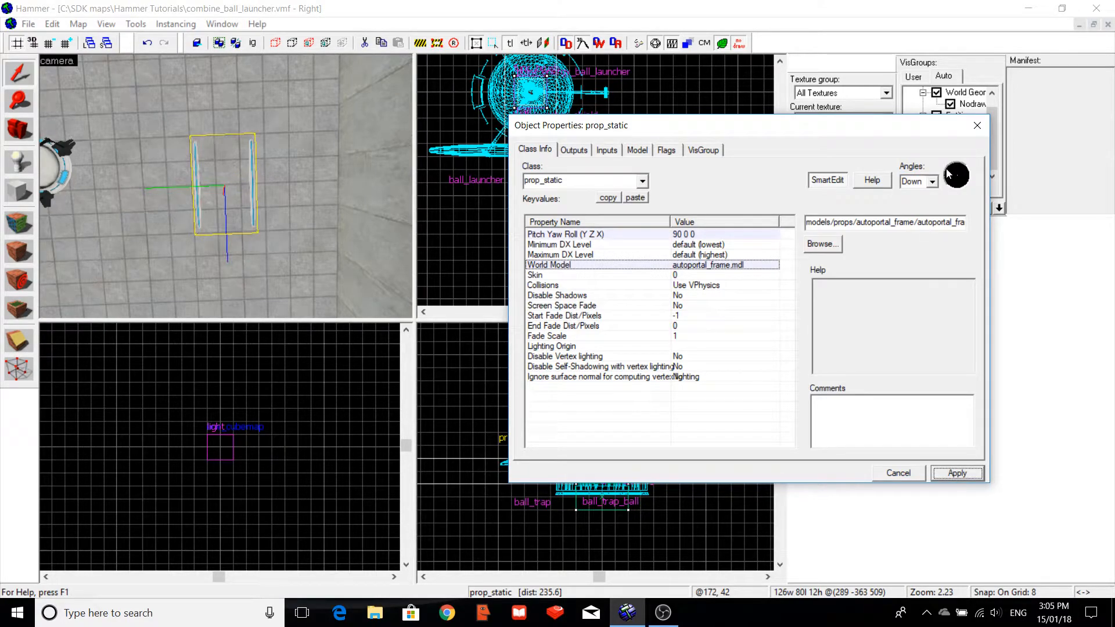
click(966, 135)
Centre the ceiling portal frame over the ball trap in the Top view and check its height in the Right view.
scroll(471, 259, up, 4)
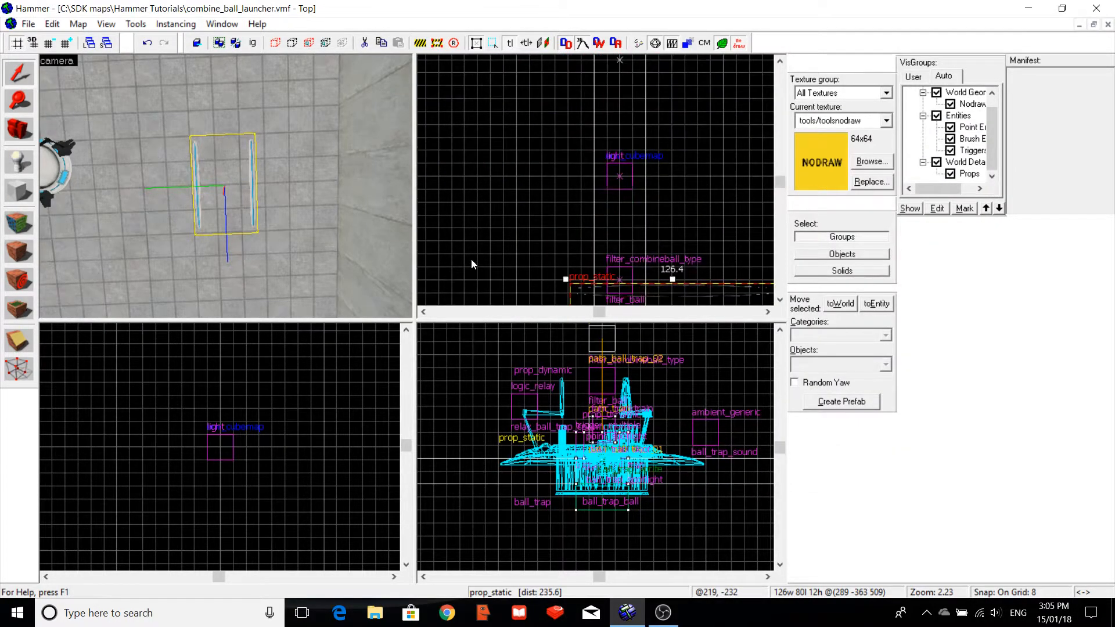
scroll(472, 261, down, 2)
drag(604, 194, 549, 230)
scroll(684, 410, up, 5)
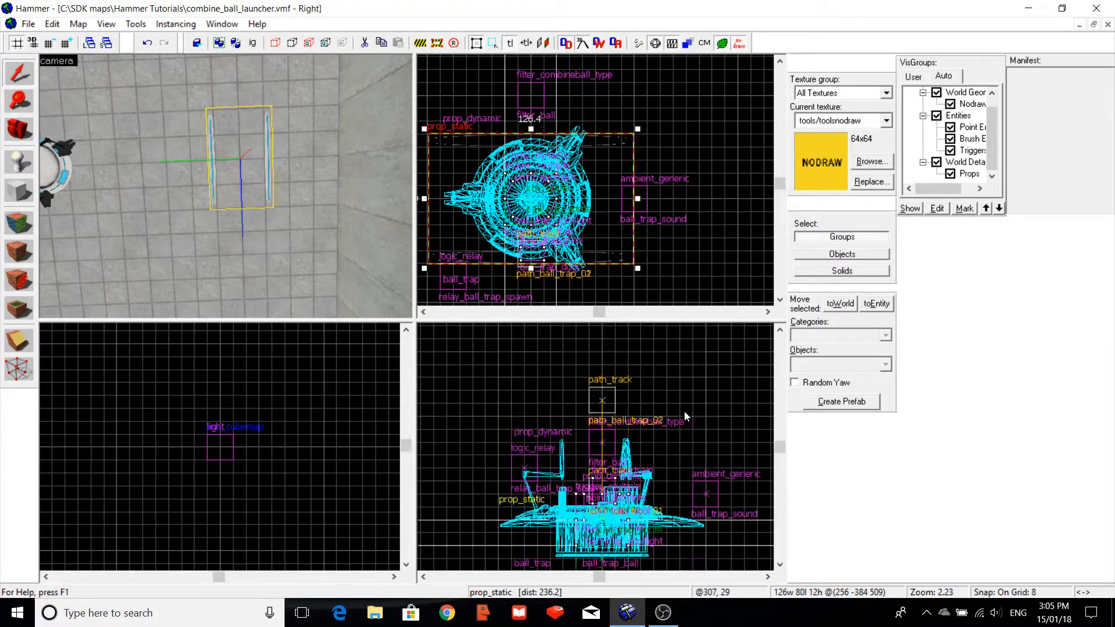
scroll(684, 409, down, 5)
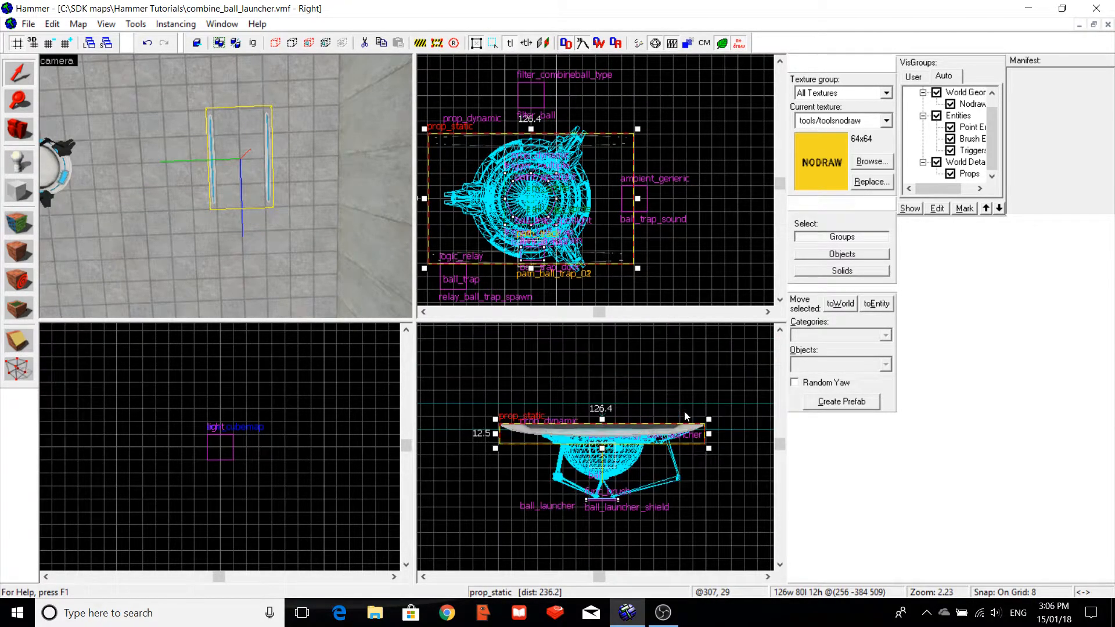
key(Escape)
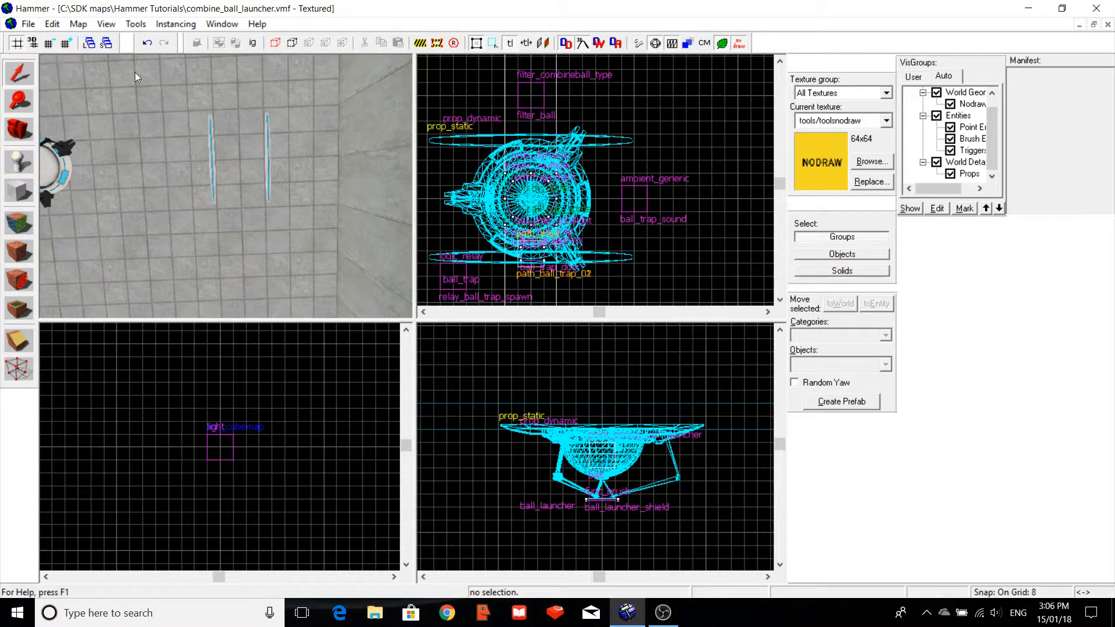
click(214, 131)
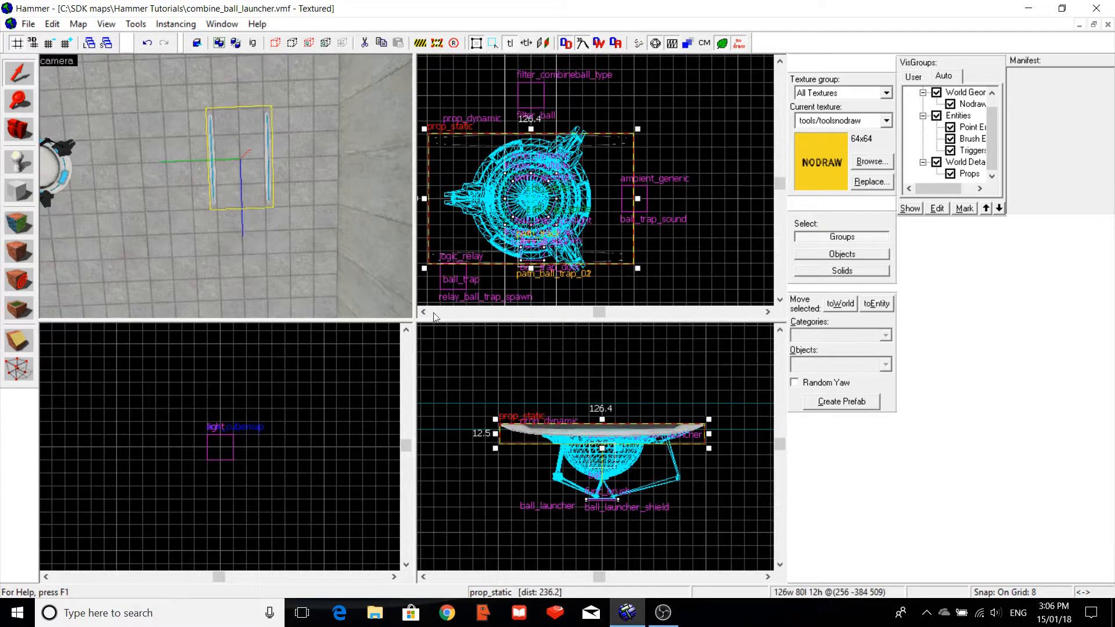
Raise the ceiling portal frame by about 1 unit in the Right view, deselect it, restore the 16-unit grid, and save the map.
click(563, 422)
click(210, 178)
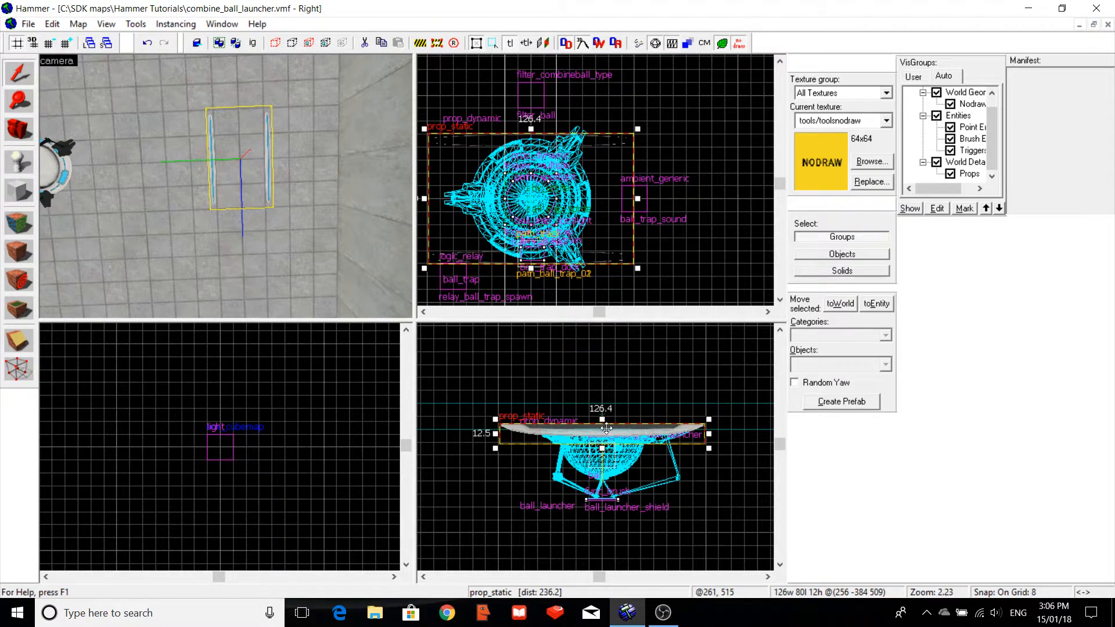
mouse_move(597, 436)
mouse_down()
mouse_move(597, 422)
mouse_move(597, 431)
mouse_up()
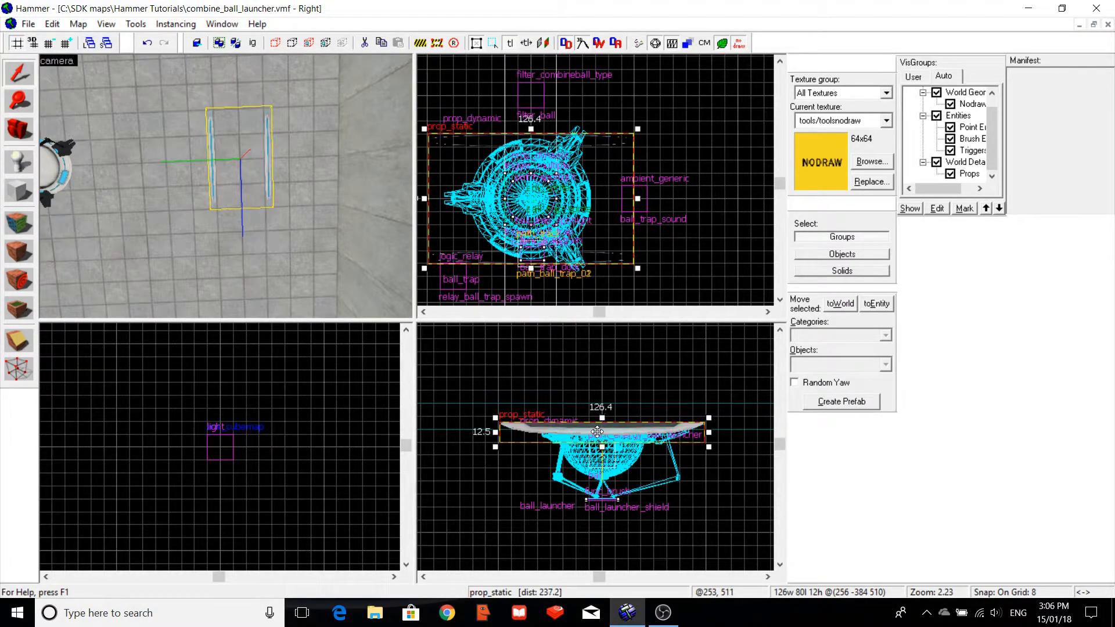
key(Escape)
key(bracketright)
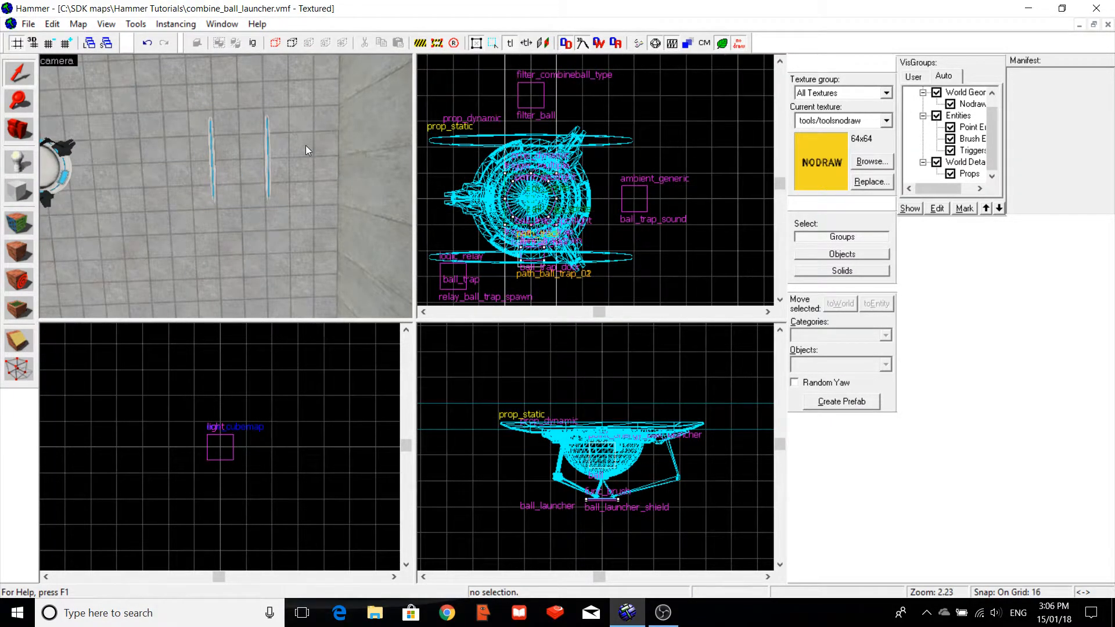
click(28, 24)
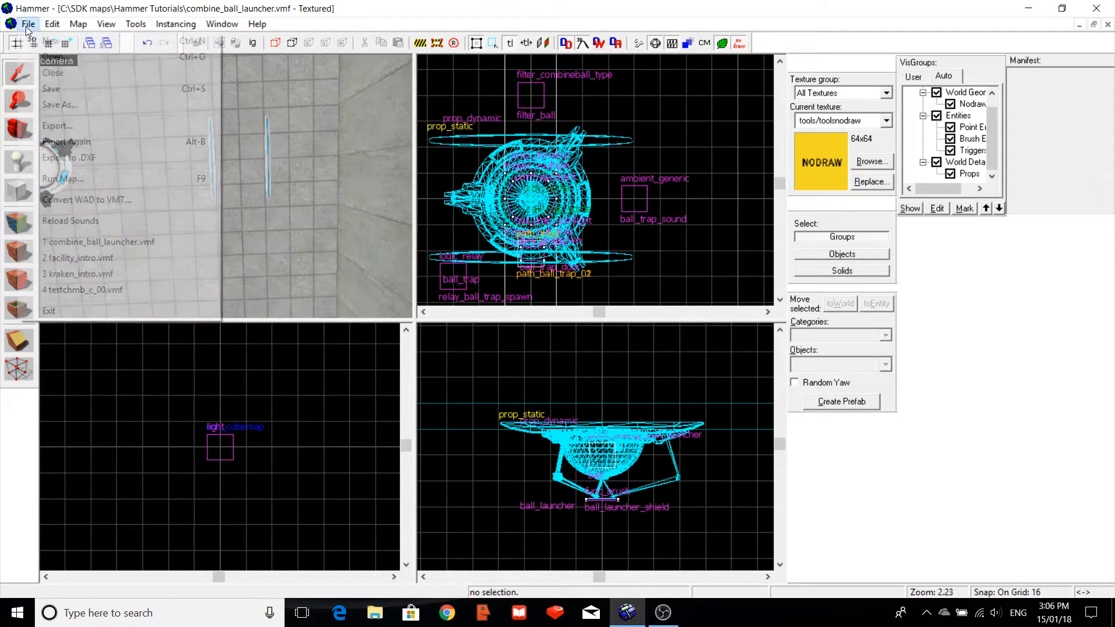
click(57, 92)
Examine the floor ball trap, its surrounding entities and the ceiling portal frame above it in the 3D view.
key(Down)
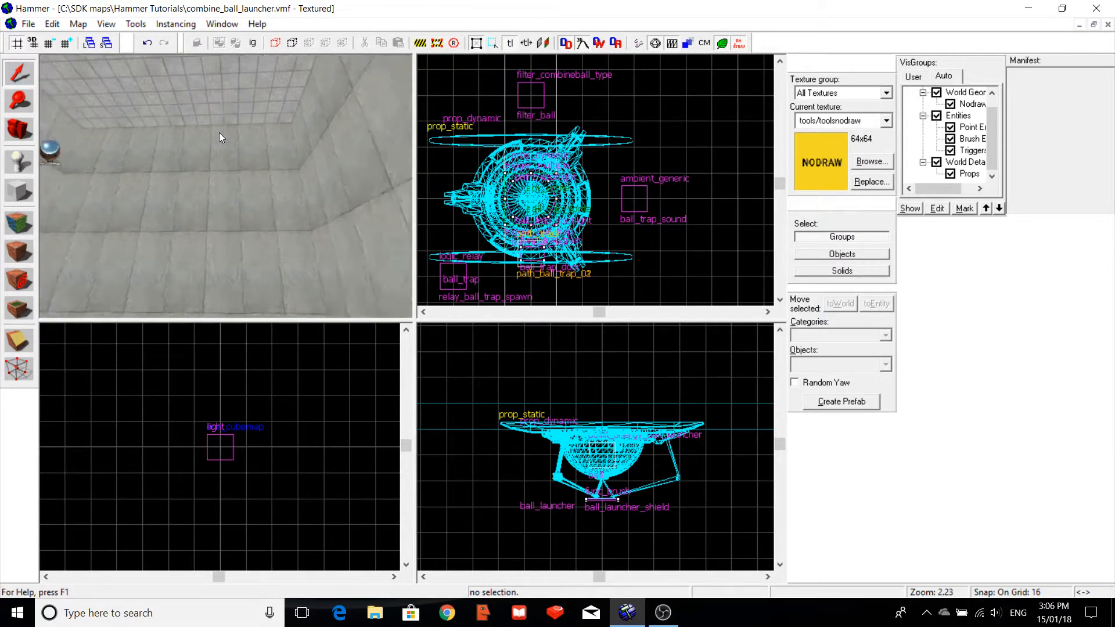
key(Down)
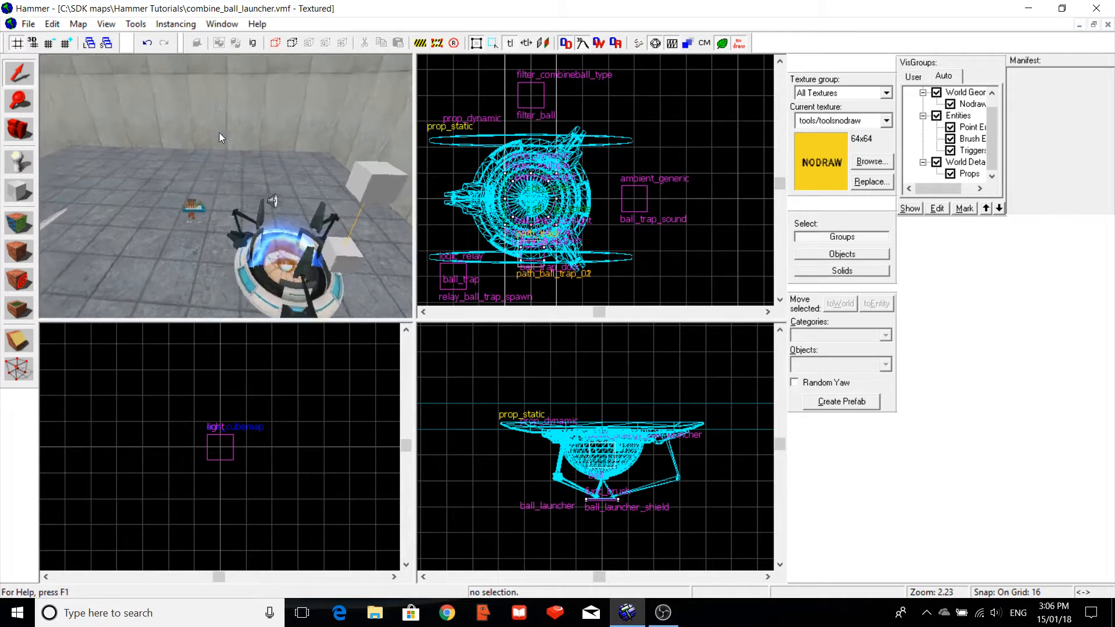
key(w)
key(Up)
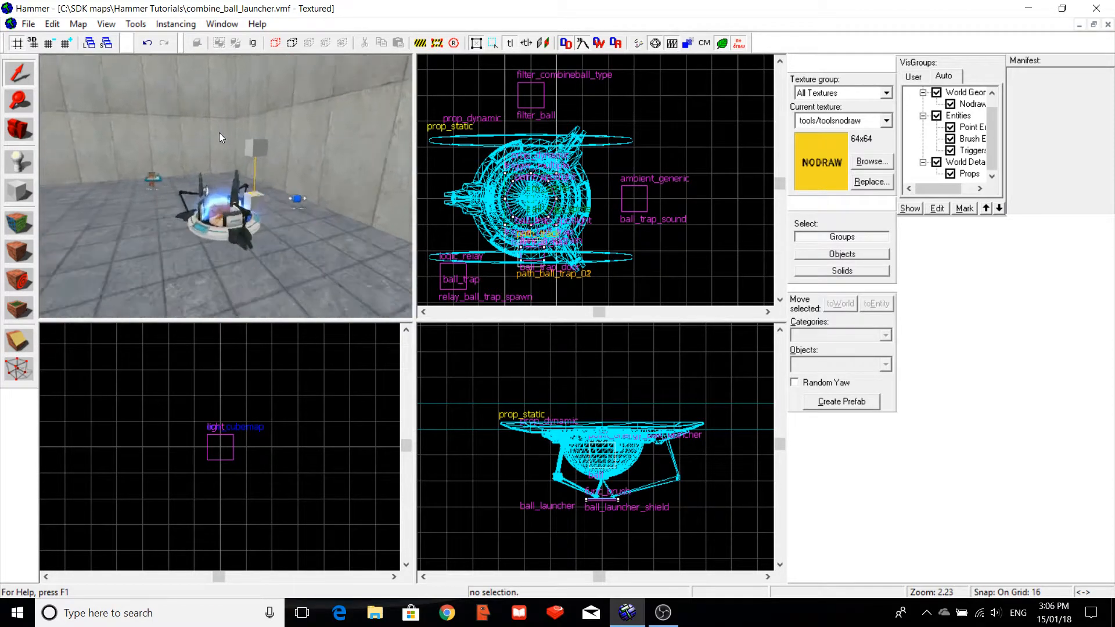
key(a)
key(Right)
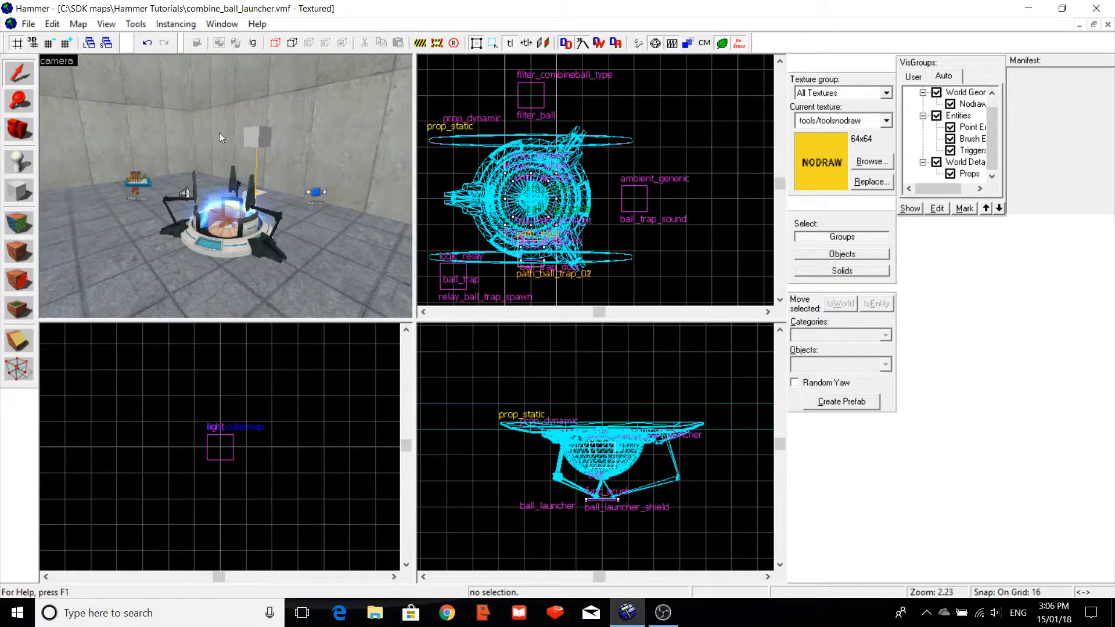
key(w)
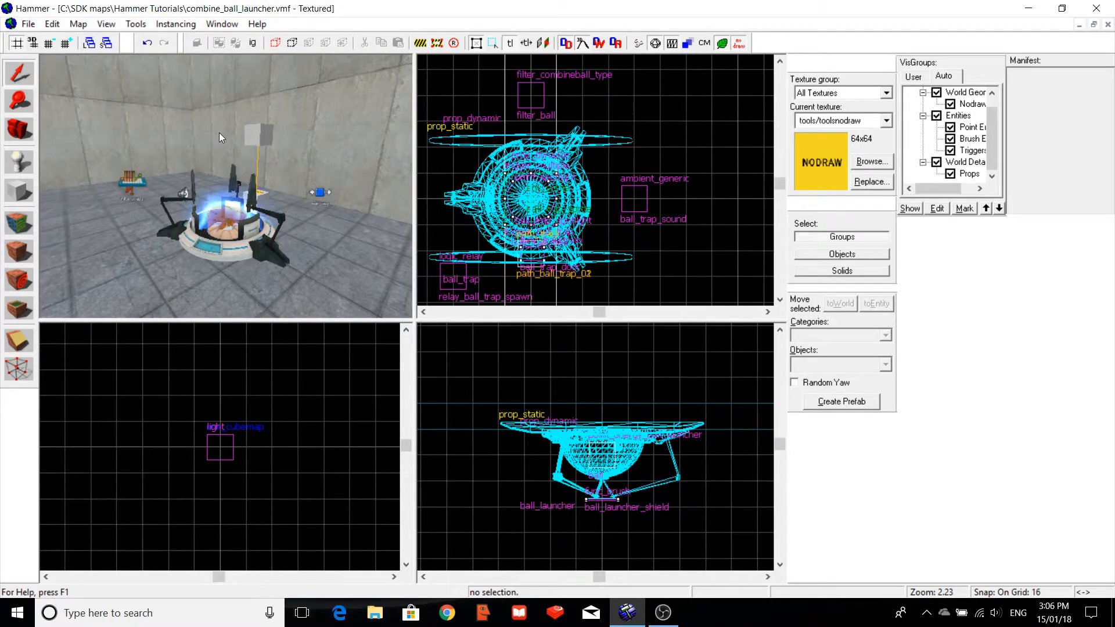
key(w)
key(w)
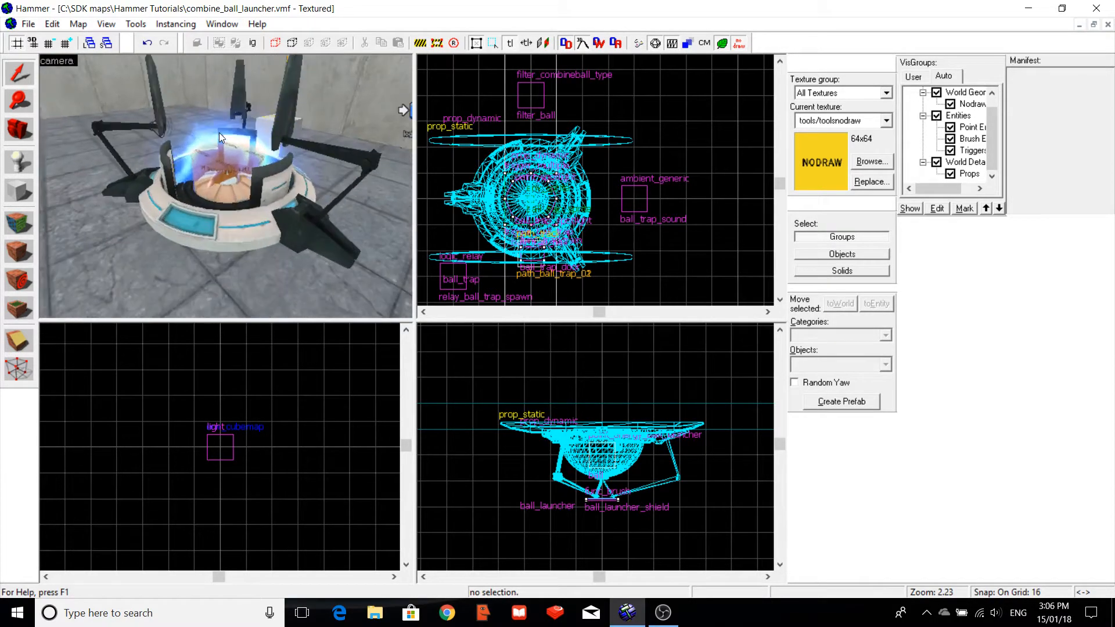
key(s)
key(Right)
key(Left)
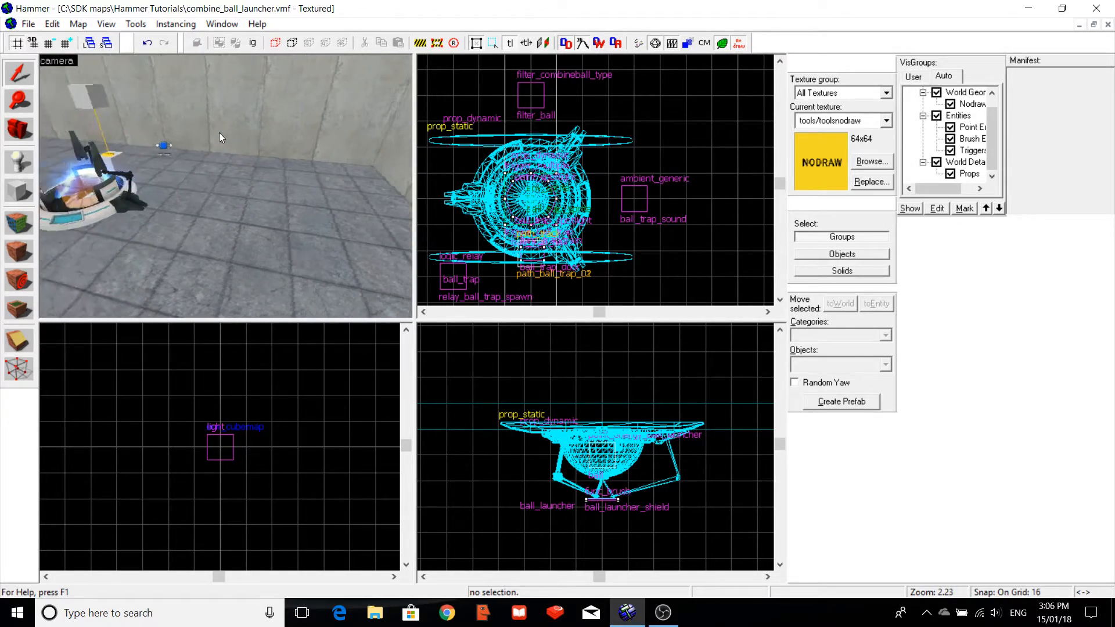
key(w)
key(Down)
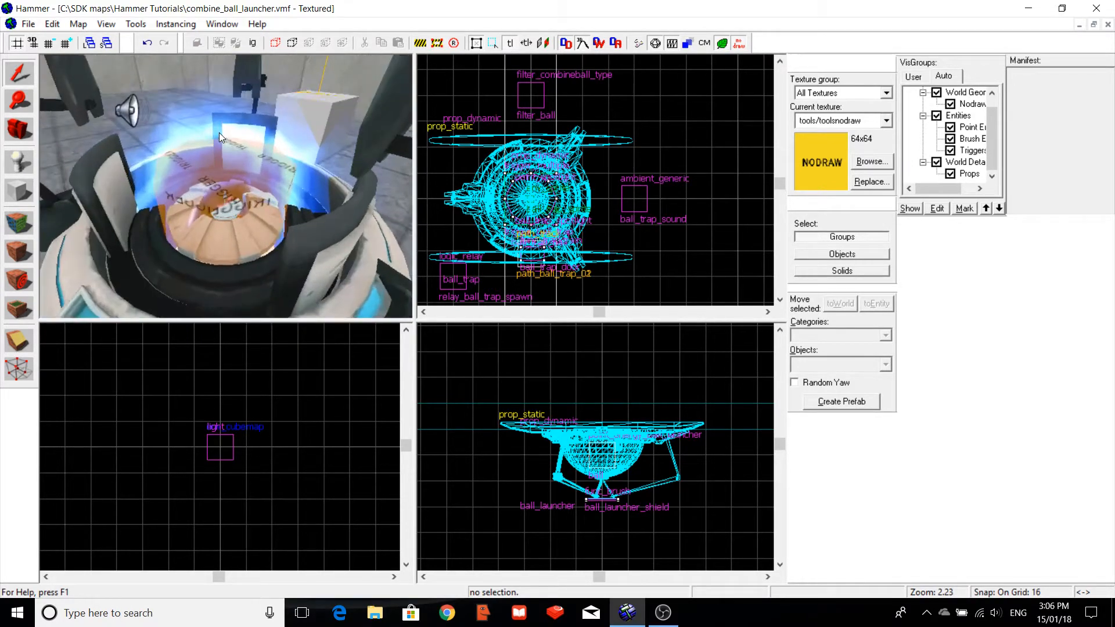
key(Up)
key(Right)
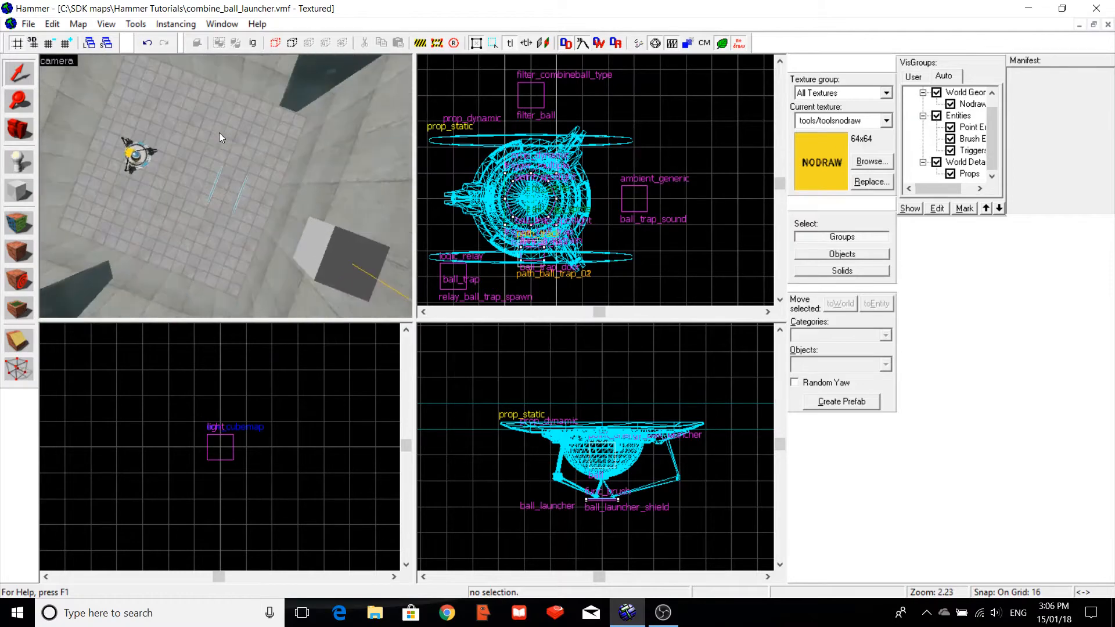
key(w)
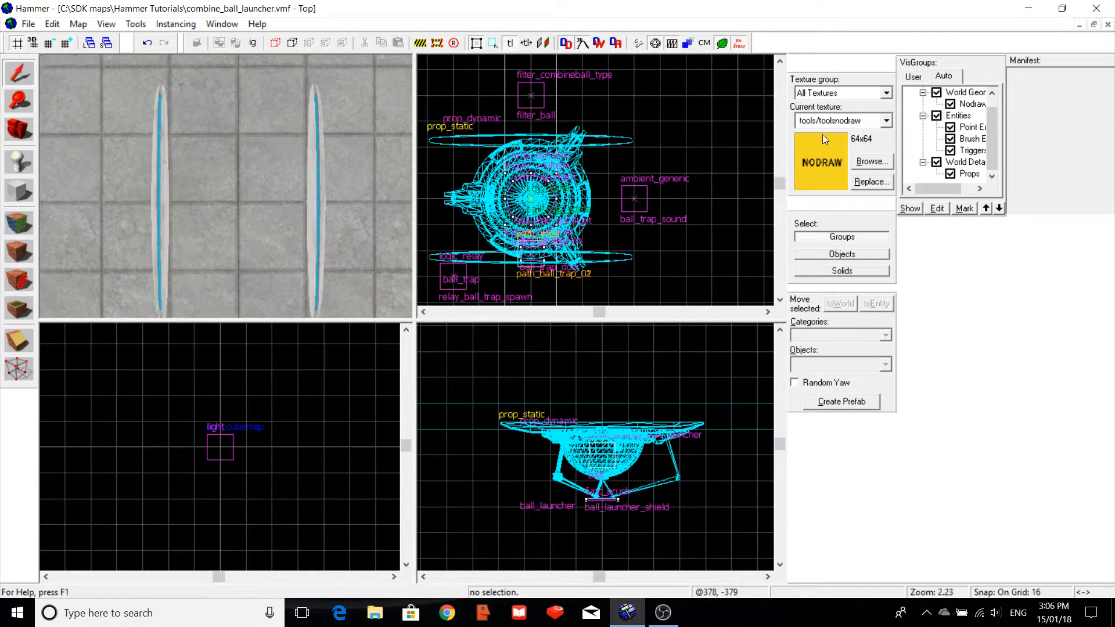
Clear the texture filter, search with the keyword portal, and choose decals/orange_spot as the current texture.
click(871, 161)
key(BackSpace)
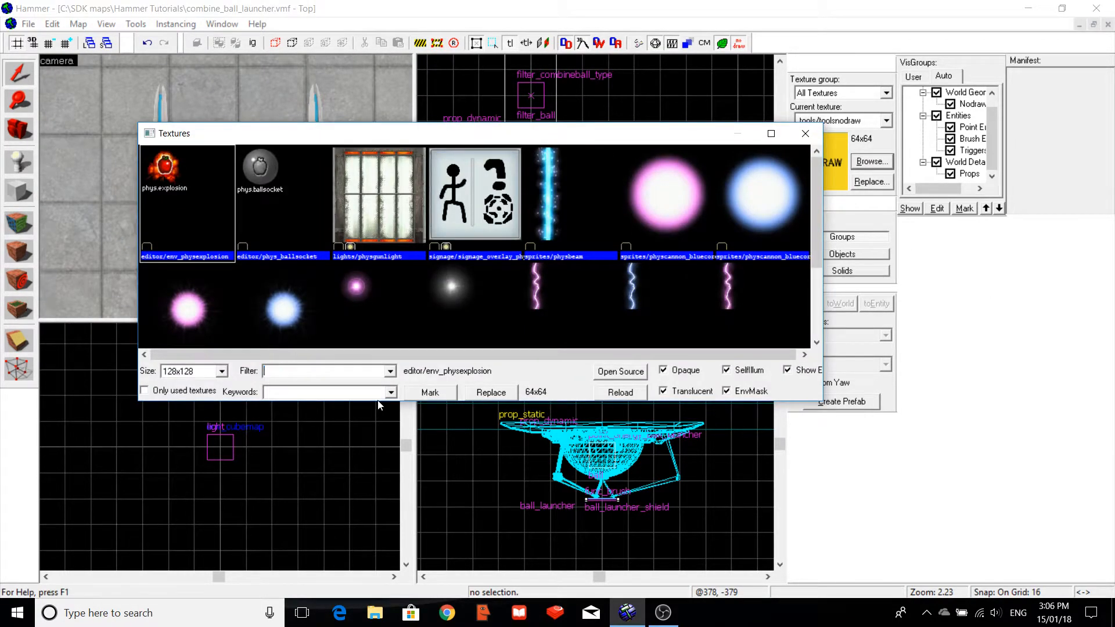
click(355, 397)
text(portal)
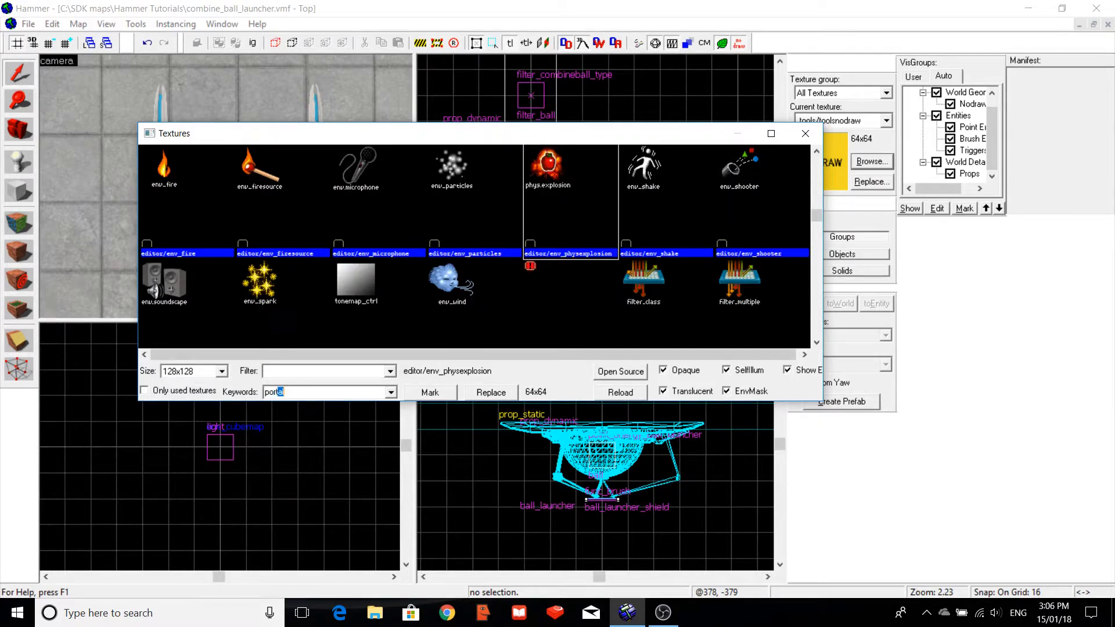
key(Return)
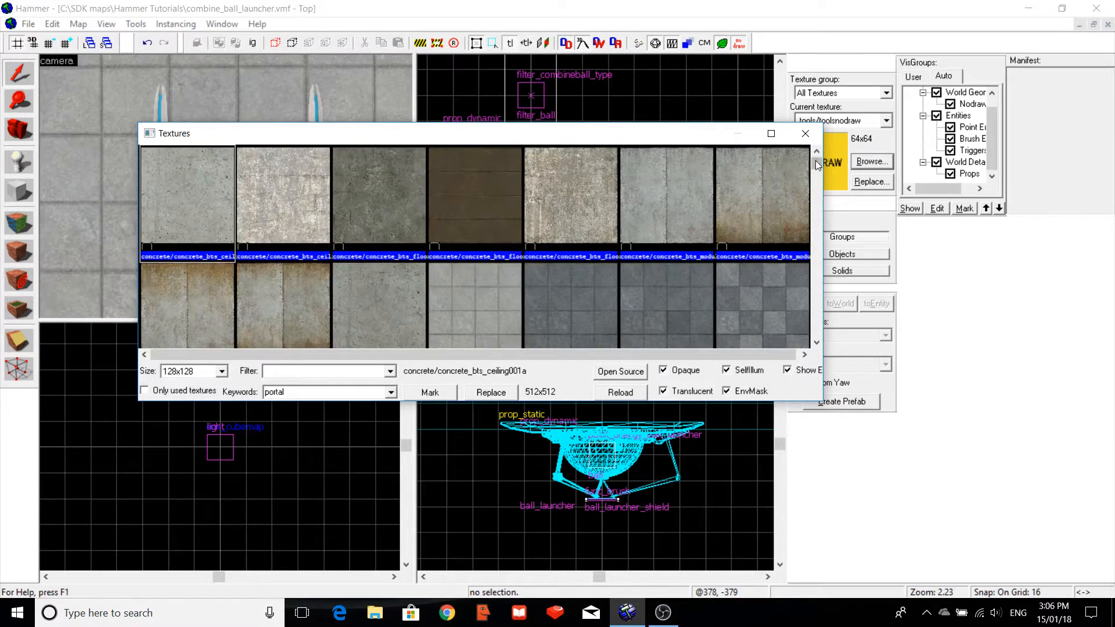
drag(815, 160, 817, 187)
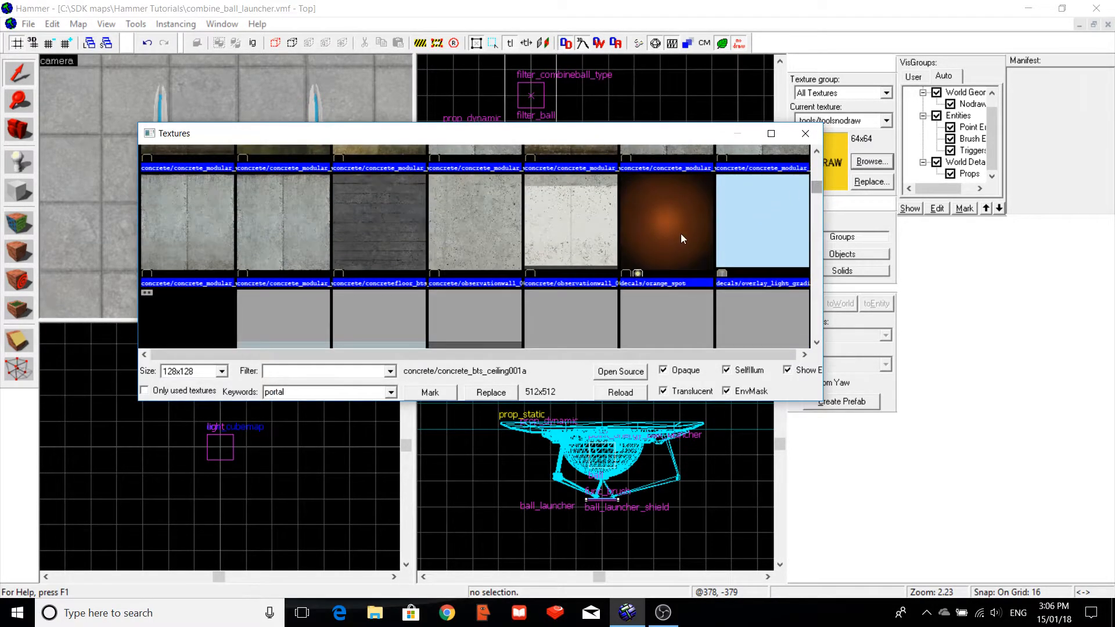
double_click(671, 239)
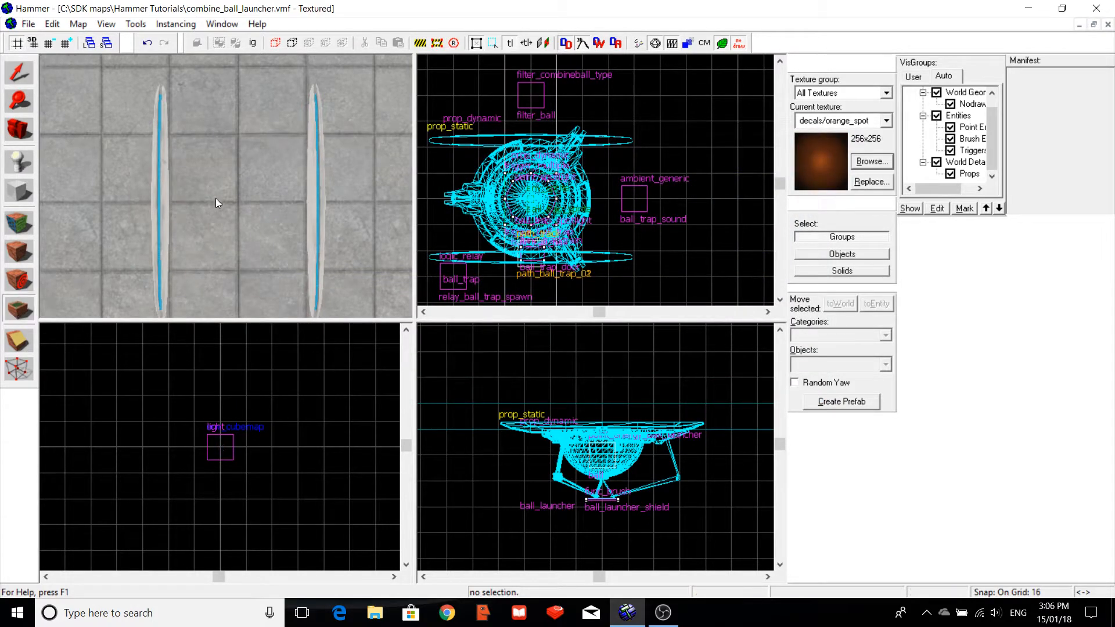
Place an orange_spot overlay on the ceiling in the middle of the portal frame and check its position with the Selection tool.
click(237, 198)
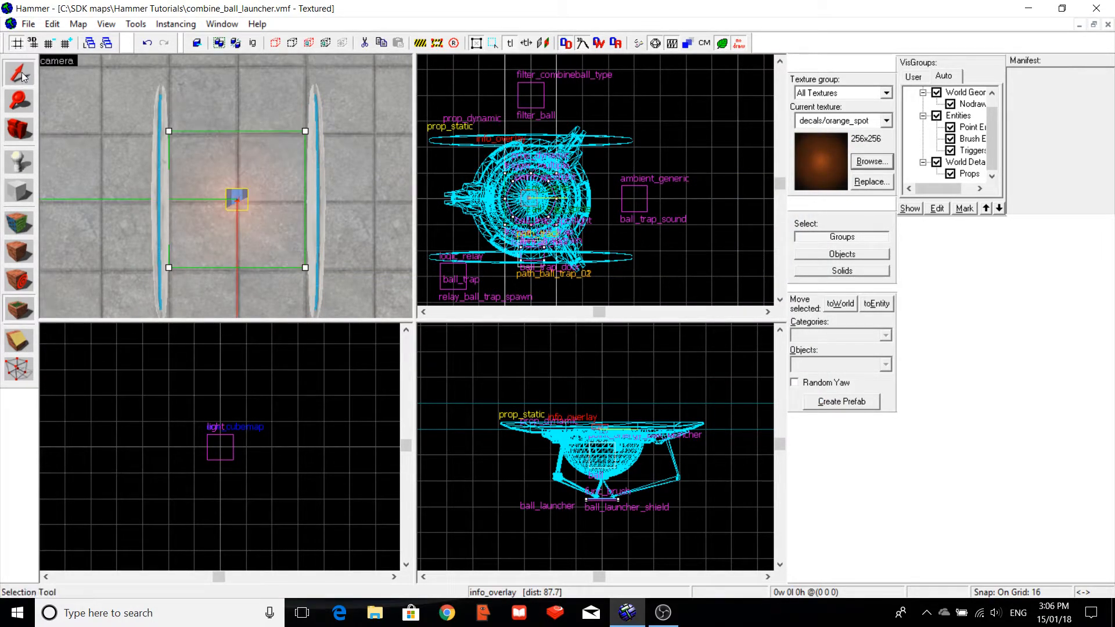
click(21, 73)
click(239, 200)
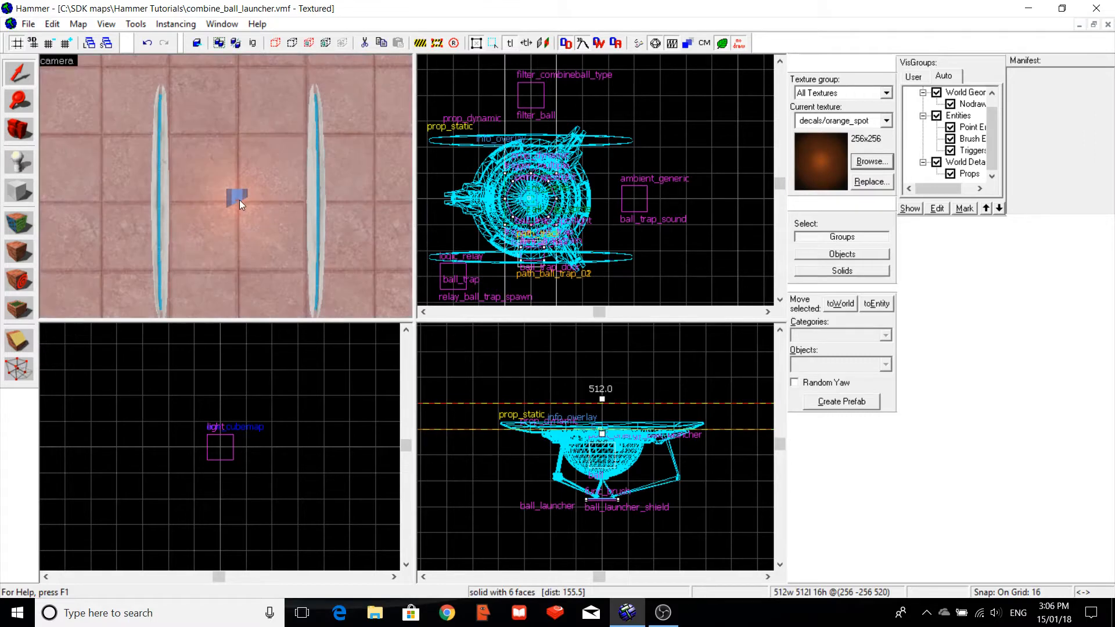
click(236, 199)
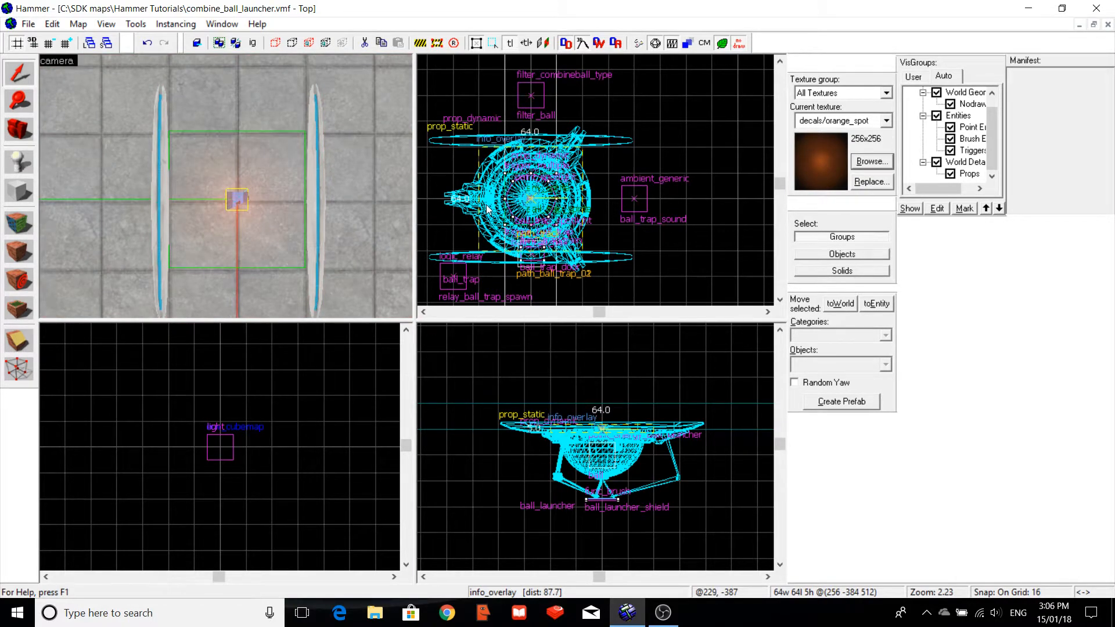
key(Escape)
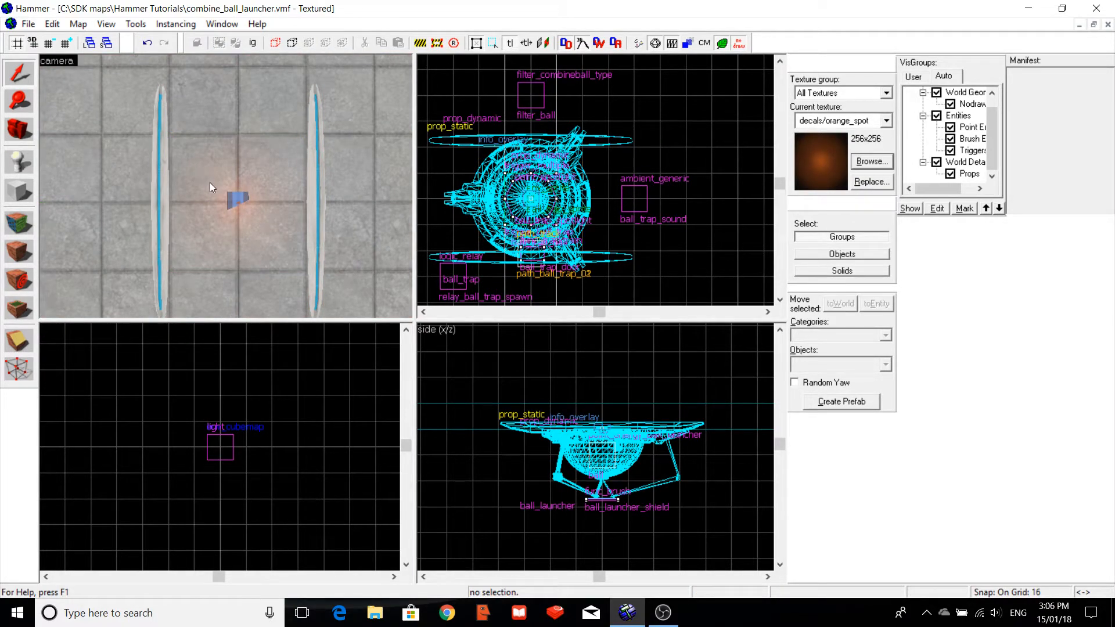
Inspect the ceiling overlay between the frame halves and its alignment with the floor ball trap in the 3D view.
key(Down)
key(Right)
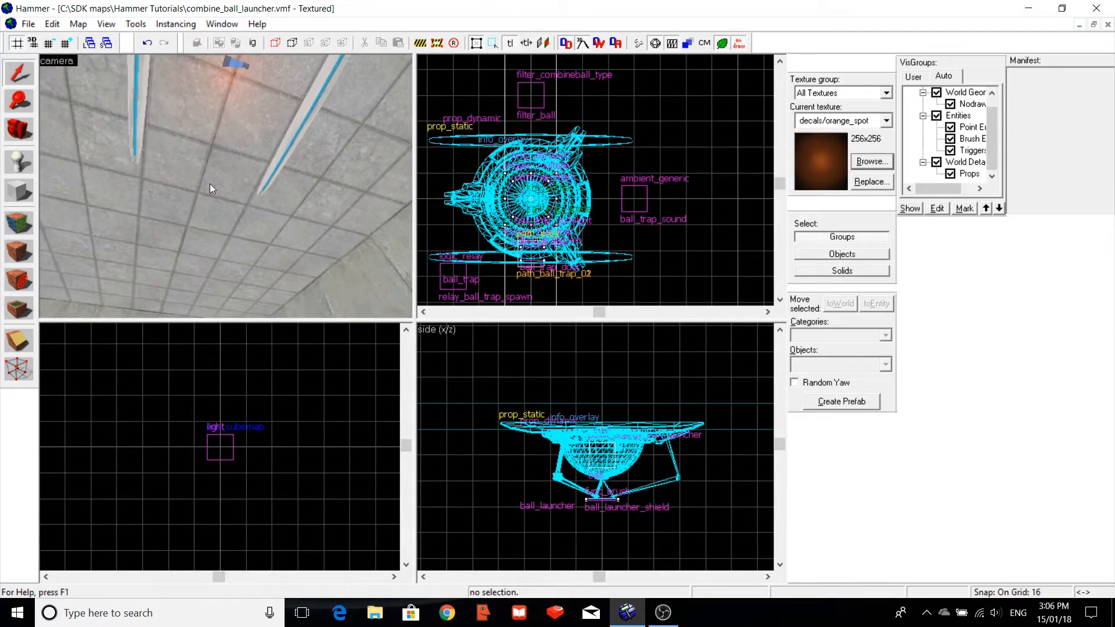
key(Left)
key(Up)
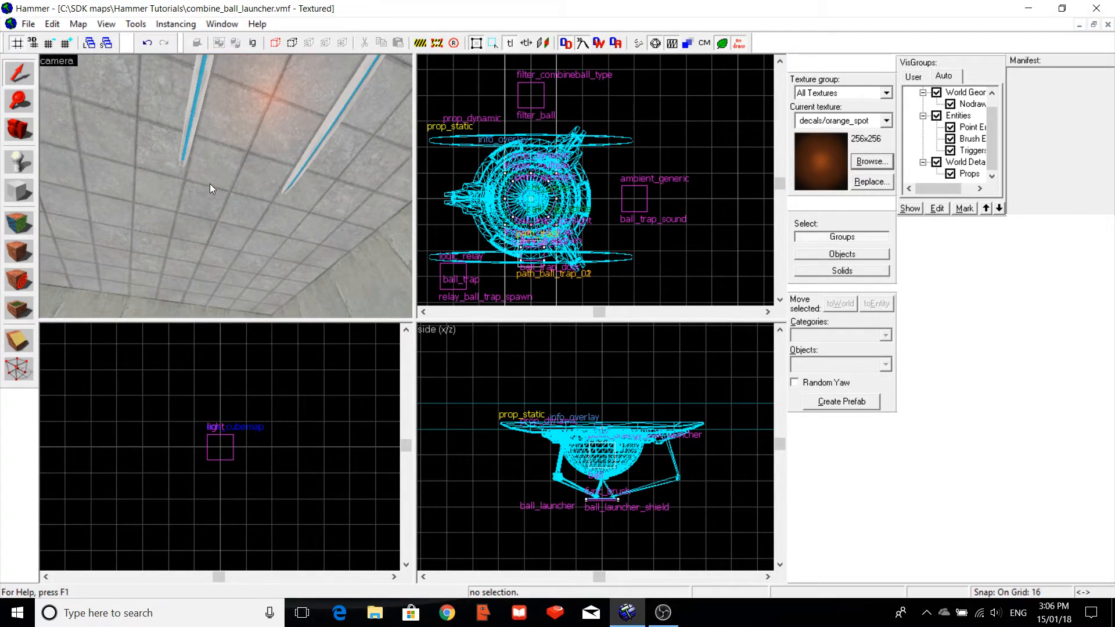
key(Down)
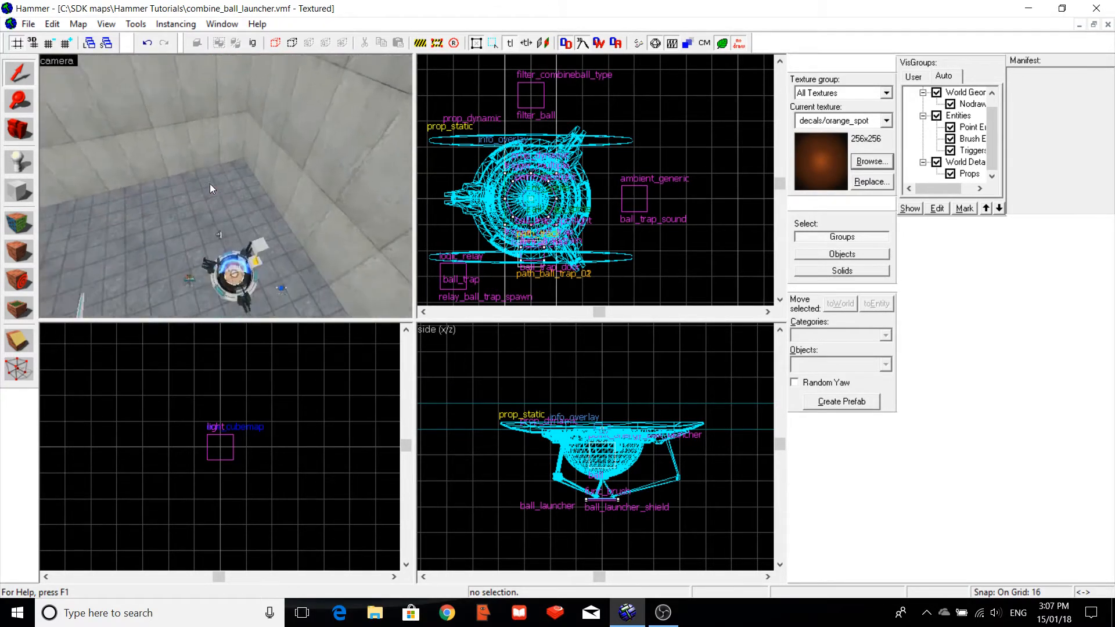
key(Up)
key(w)
key(s)
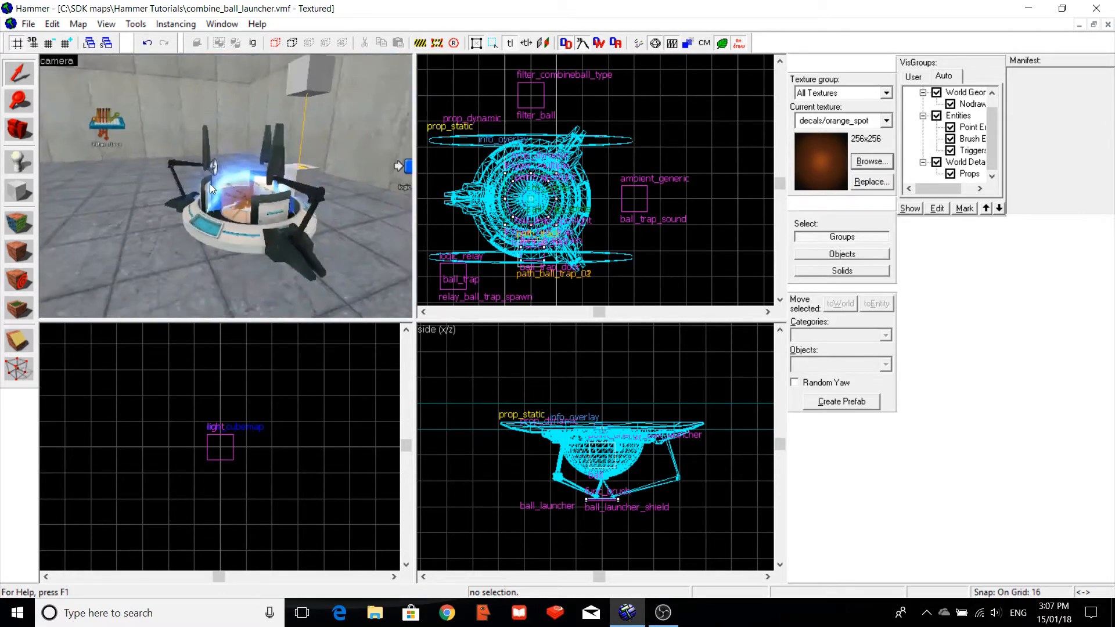
key(Down)
key(w)
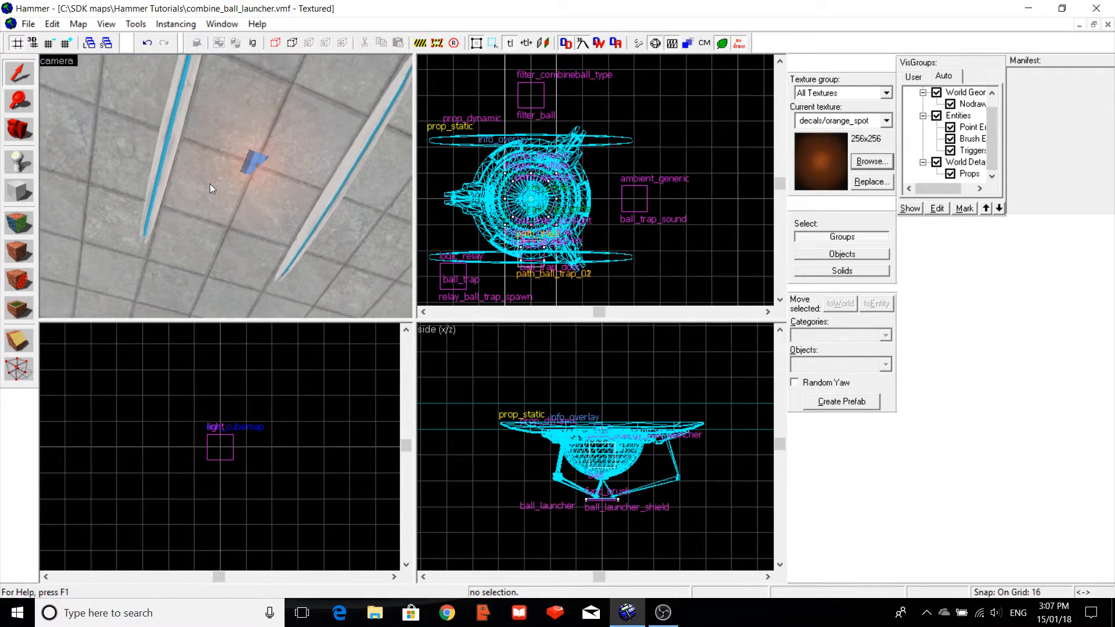
key(s)
key(Down)
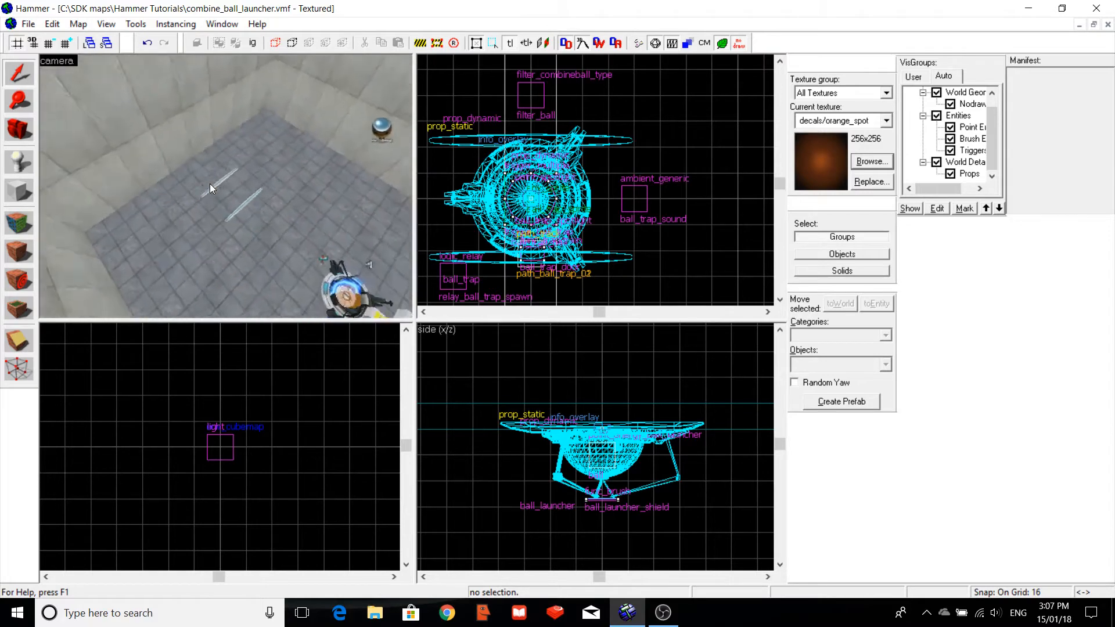
key(Up)
key(Left)
key(Up)
key(Right)
key(Down)
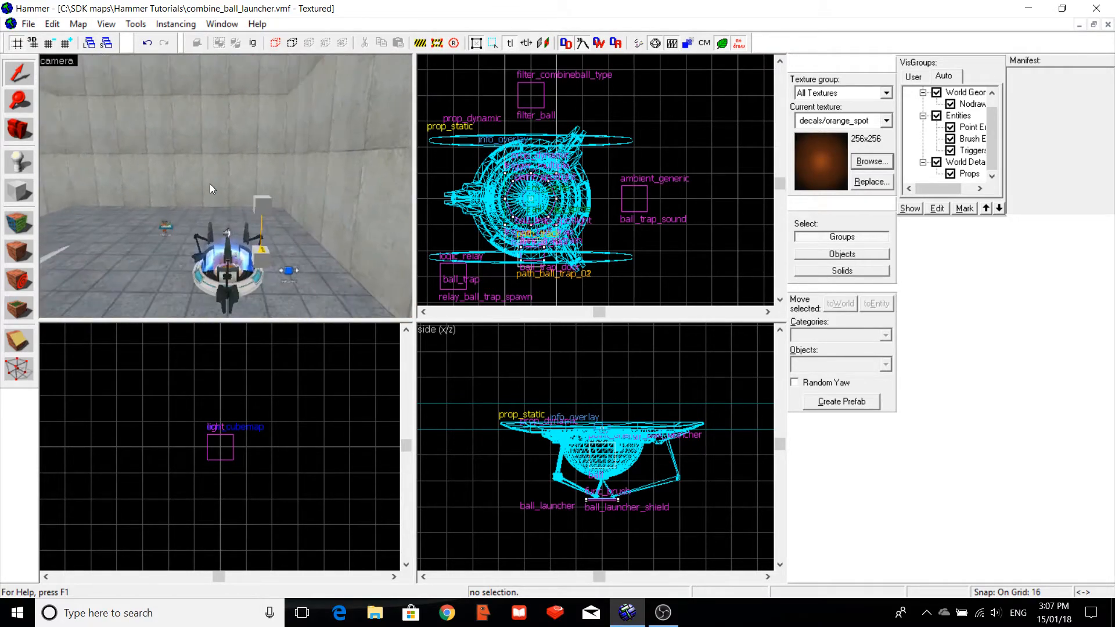
key(Up)
key(Up)
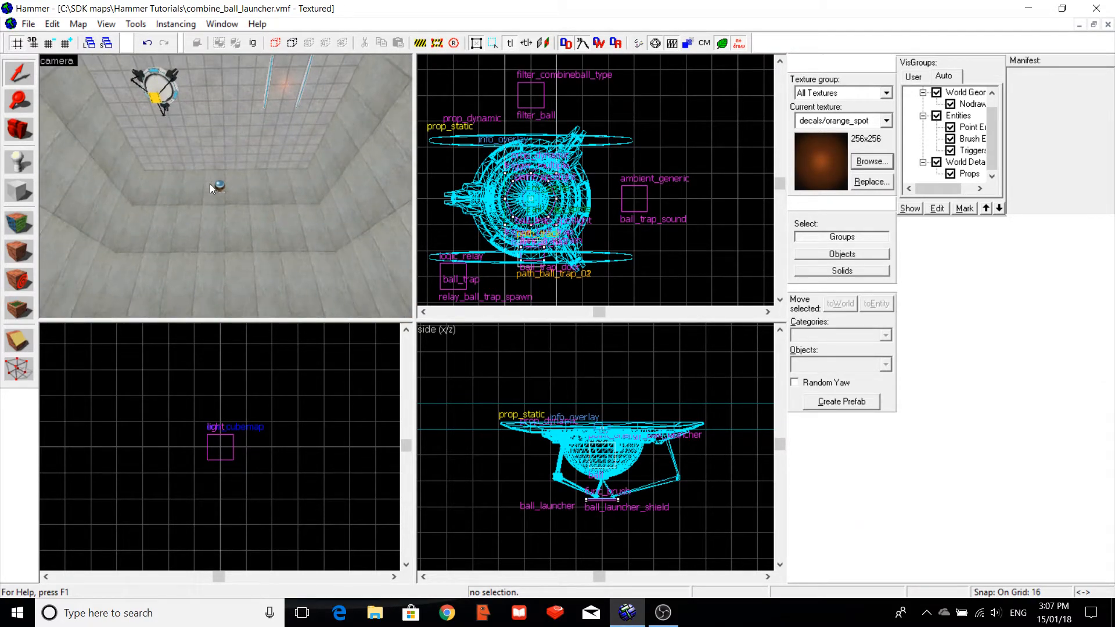
Save the map with the new ceiling overlay.
click(28, 24)
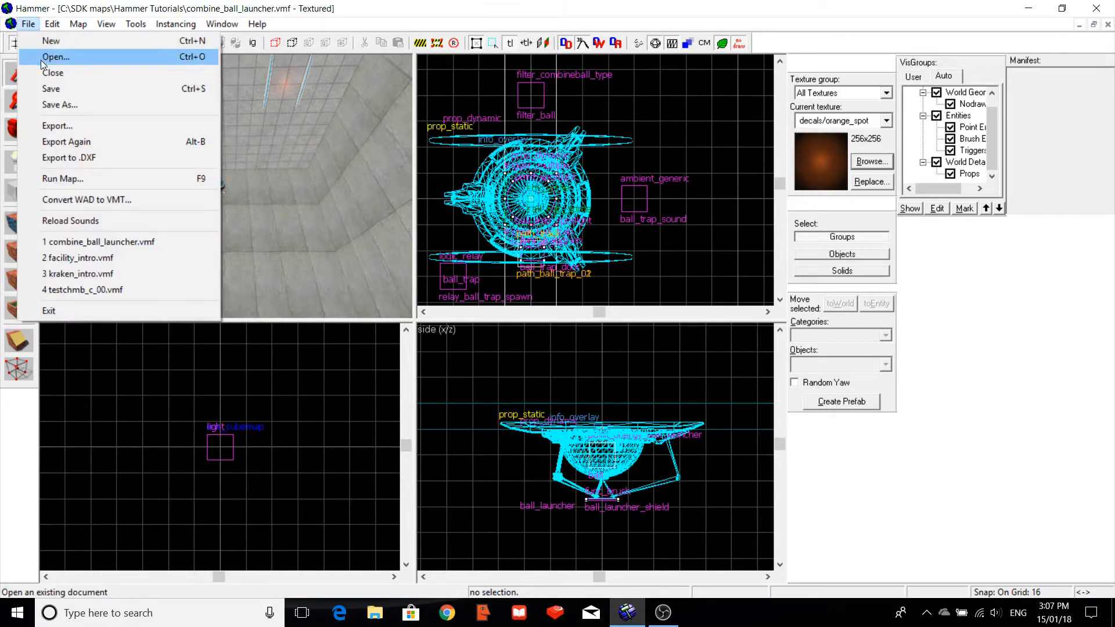
click(45, 88)
mouse_move(661, 603)
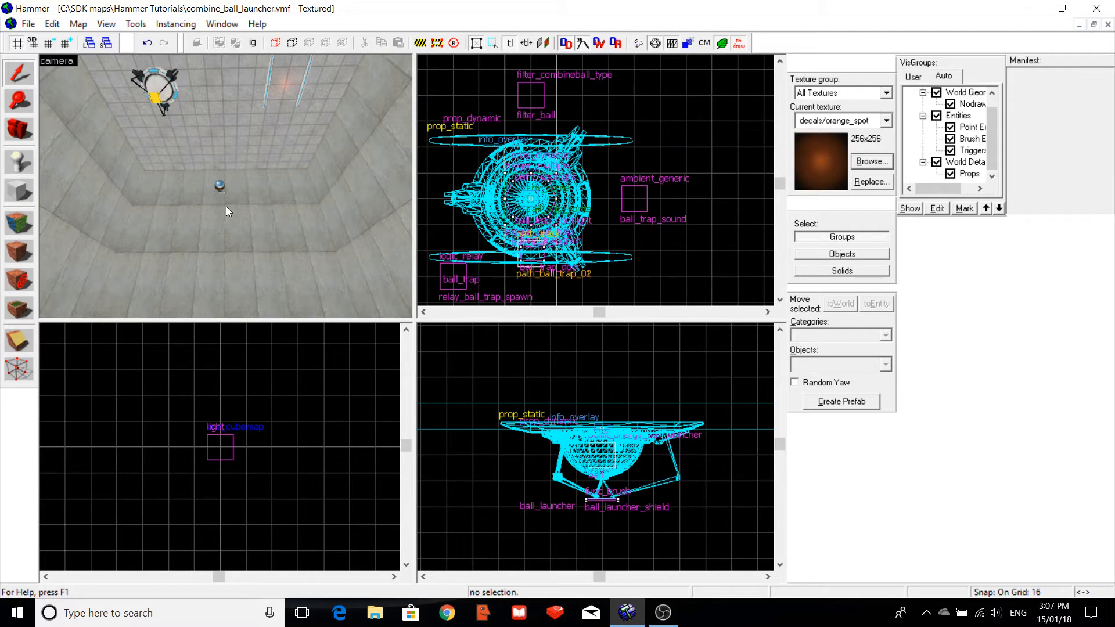
key(z)
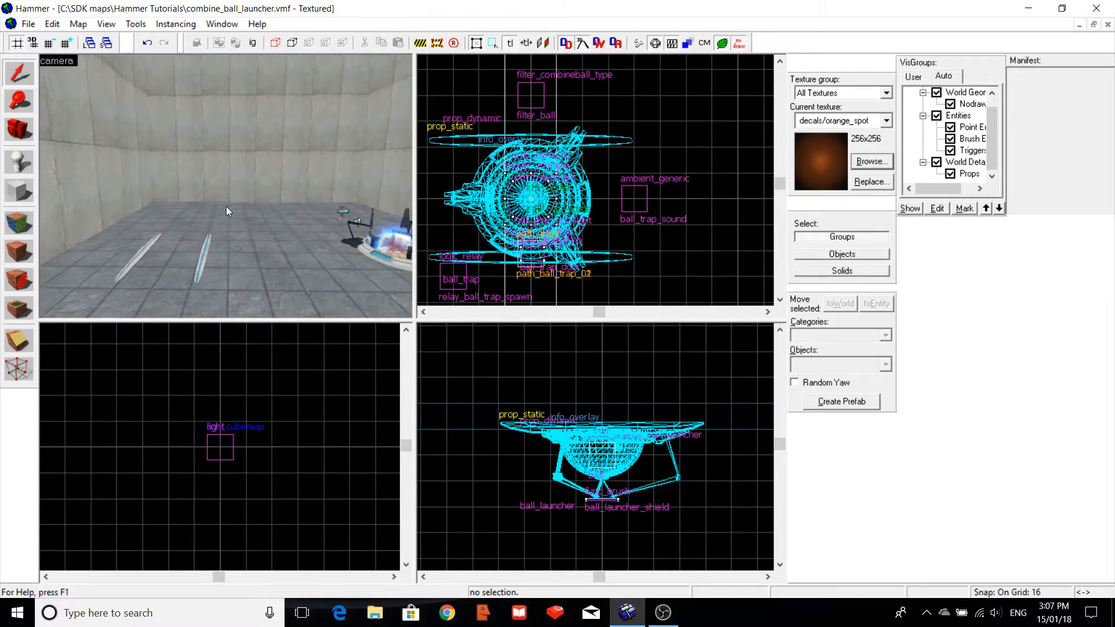